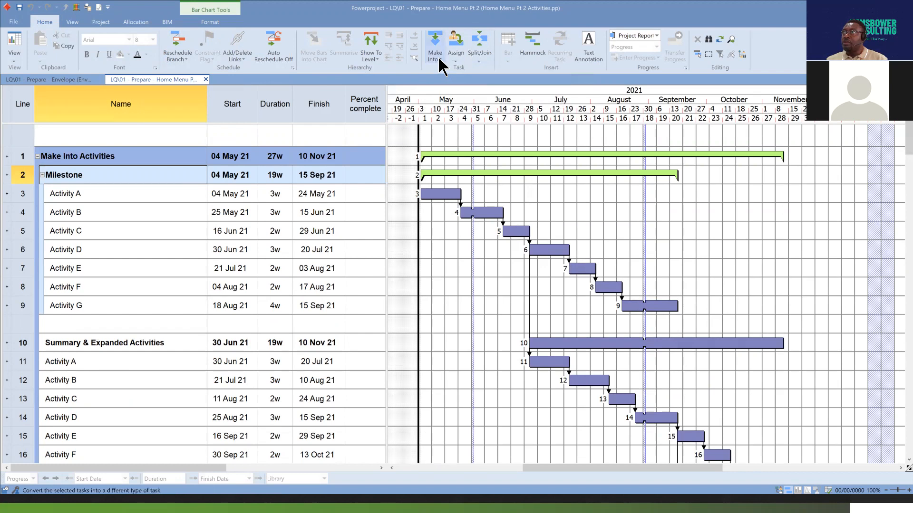
Convert Activity A under the Milestone summary into a start milestone.
left_click(440, 58)
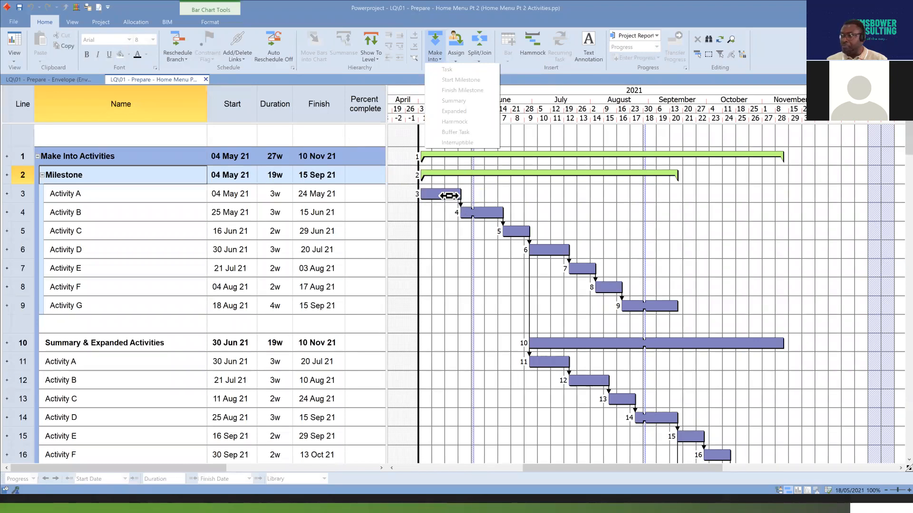
left_click(449, 196)
left_click_drag(444, 209, 445, 204)
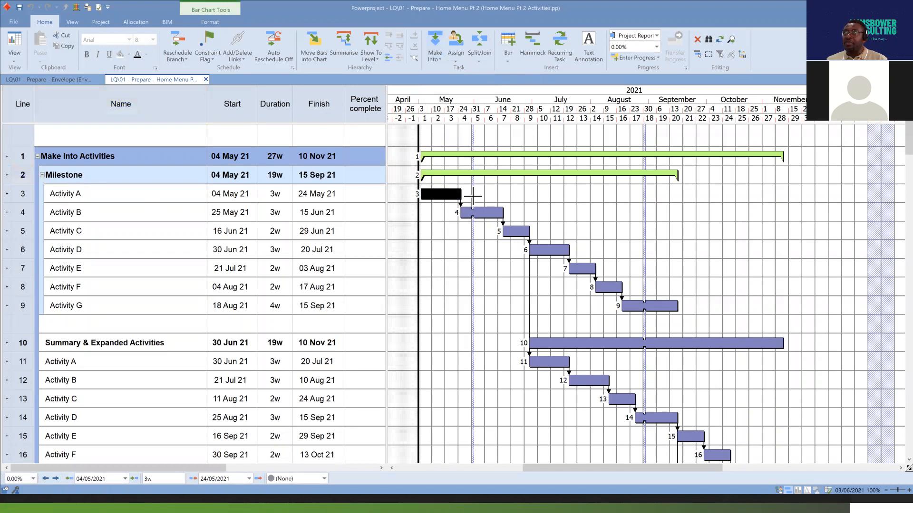
left_click(440, 57)
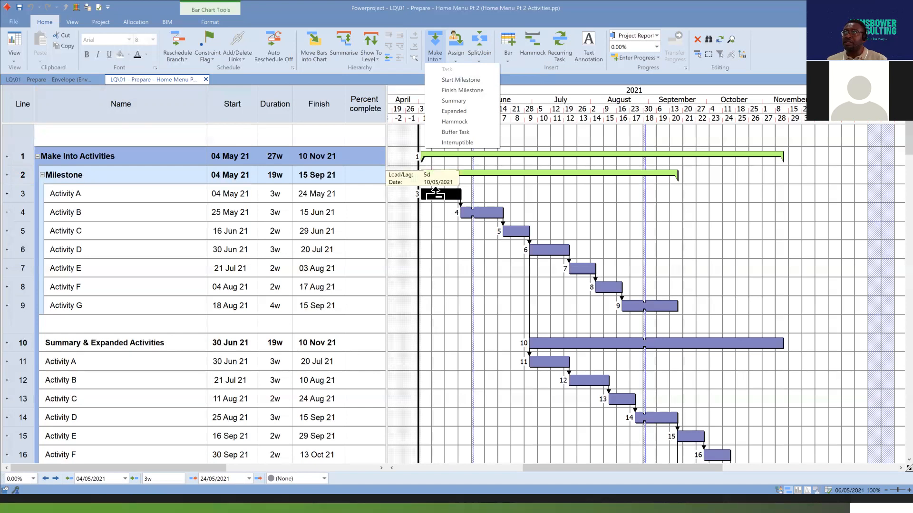
left_click_drag(445, 196, 446, 198)
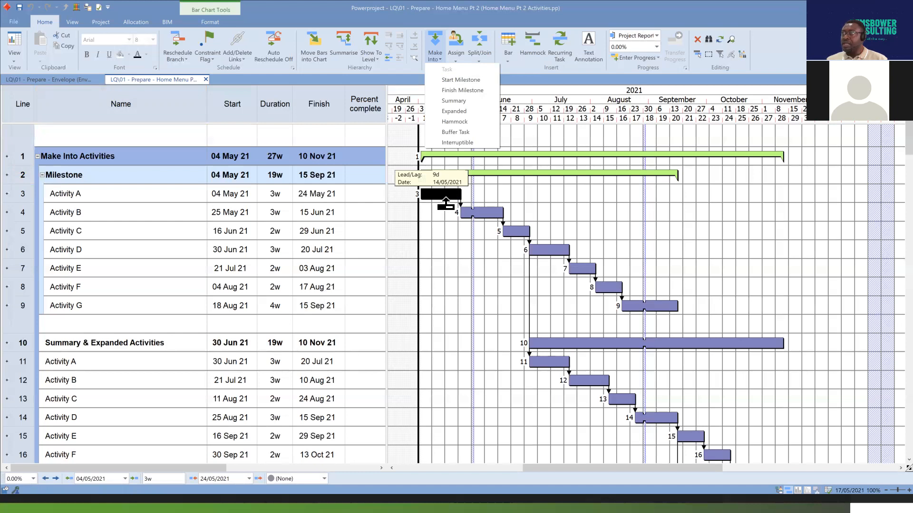
left_click_drag(445, 199, 446, 200)
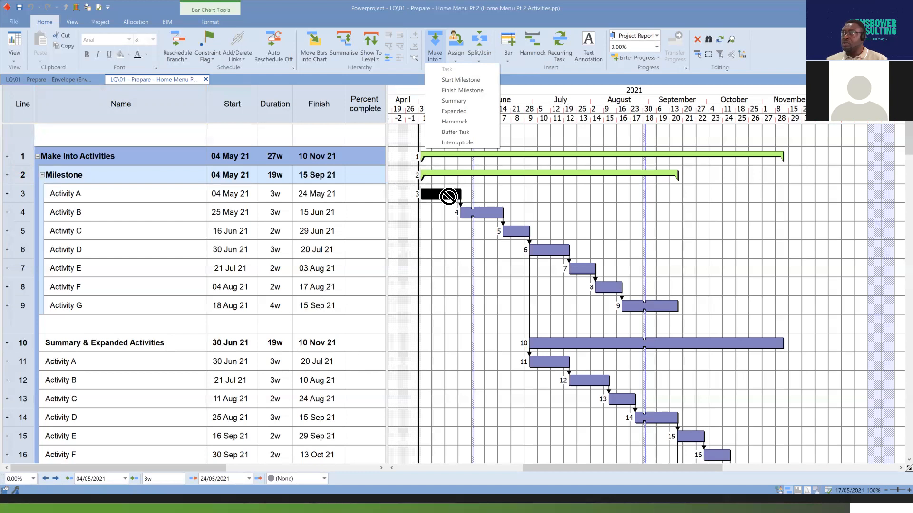
left_click(467, 79)
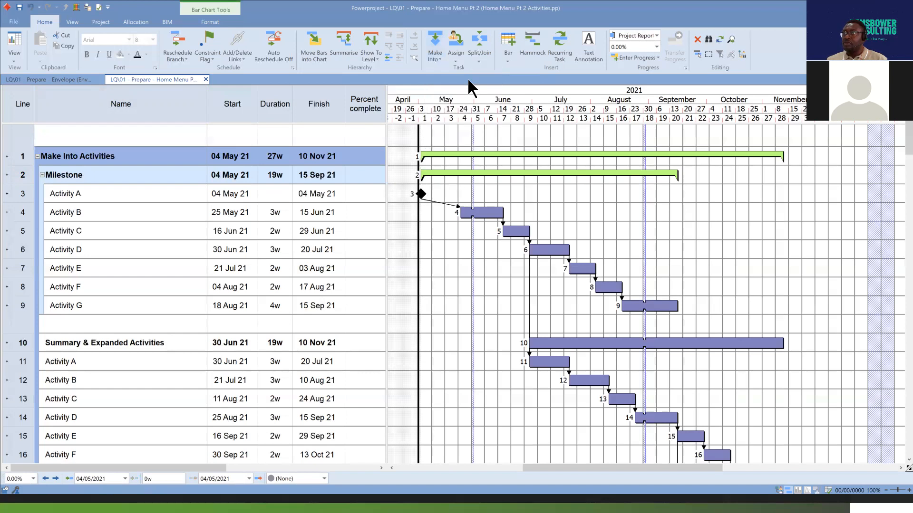
Switch on automatic rescheduling for all tasks so the linked activities recalculate.
left_click(421, 194)
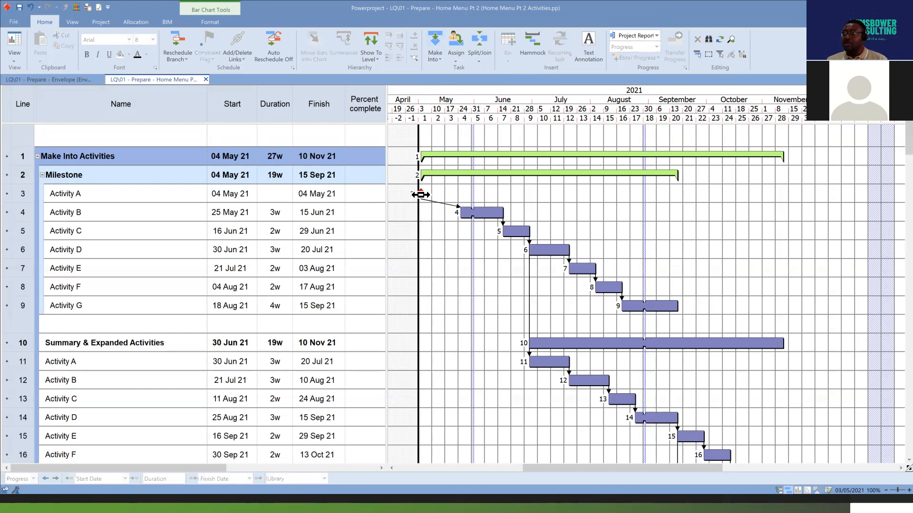
left_click(275, 43)
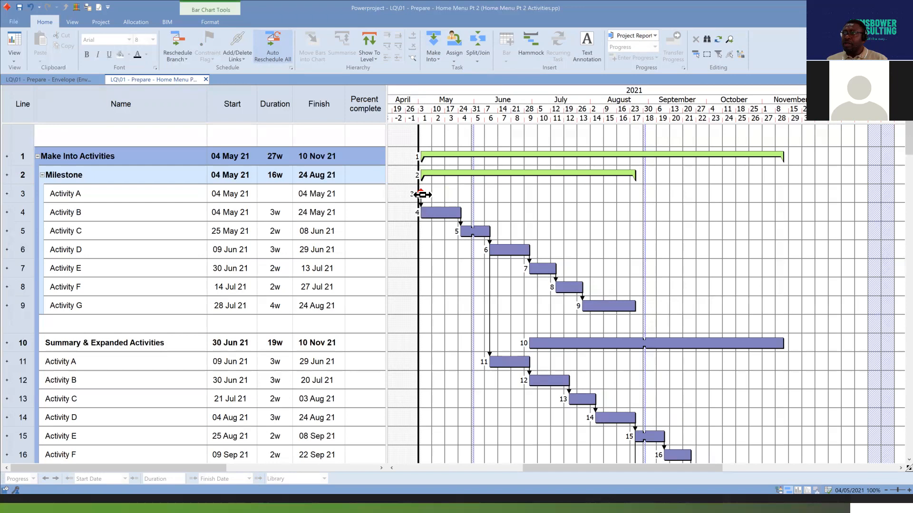
left_click(421, 194)
left_click(431, 215)
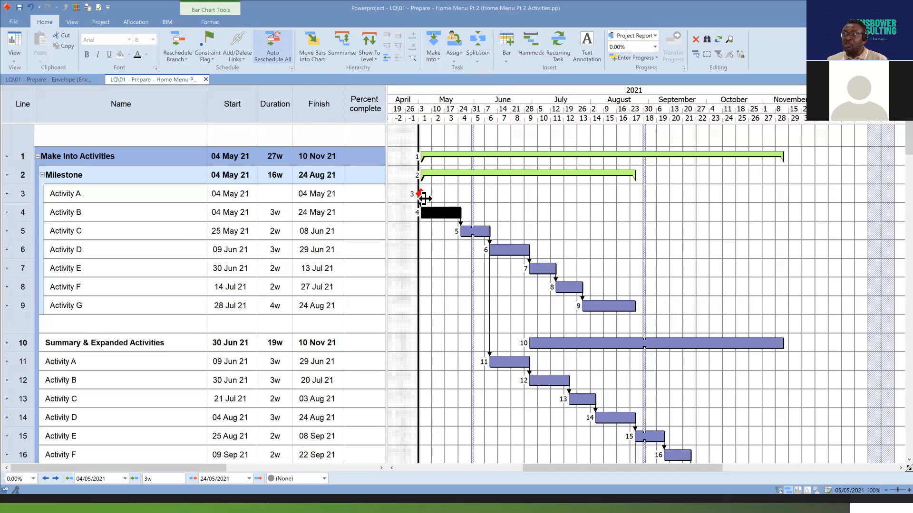
Convert Activity C under the Milestone summary into a start milestone.
left_click(477, 233)
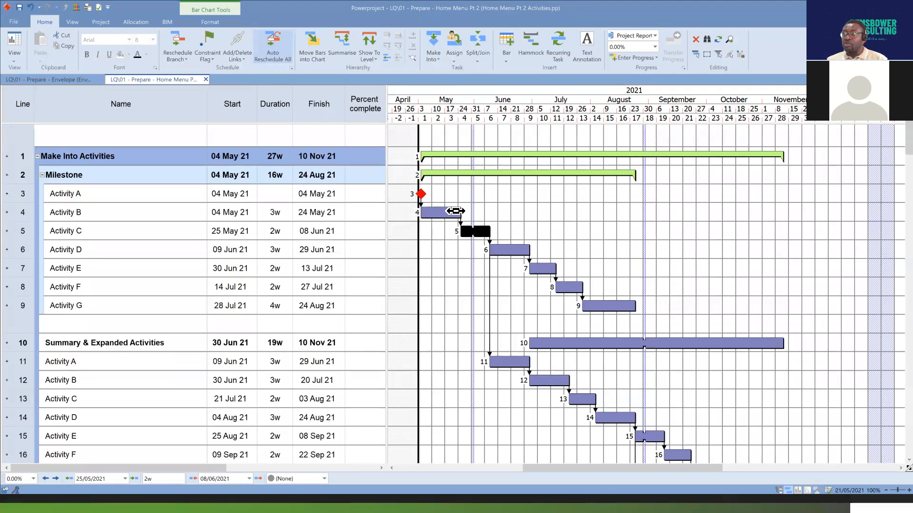
mouse_move(485, 234)
left_mouse_down()
mouse_move(481, 240)
mouse_move(482, 231)
left_mouse_up()
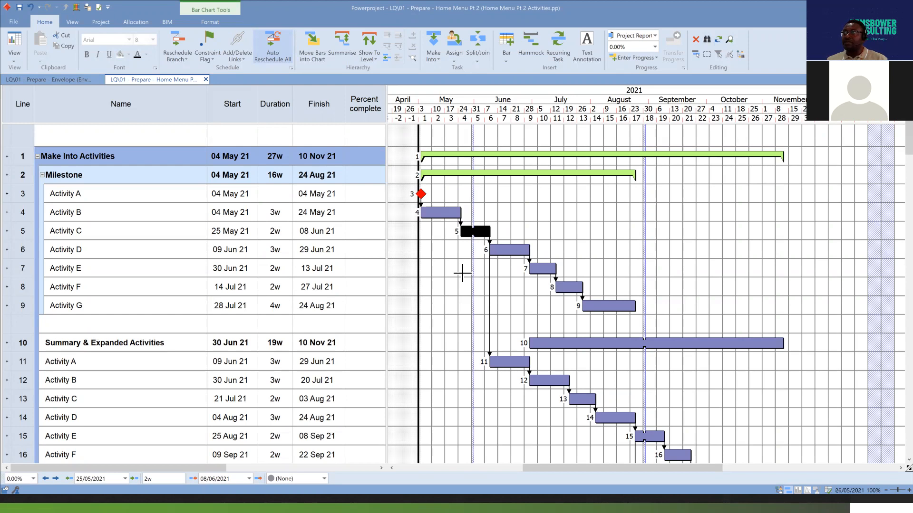
left_click(438, 58)
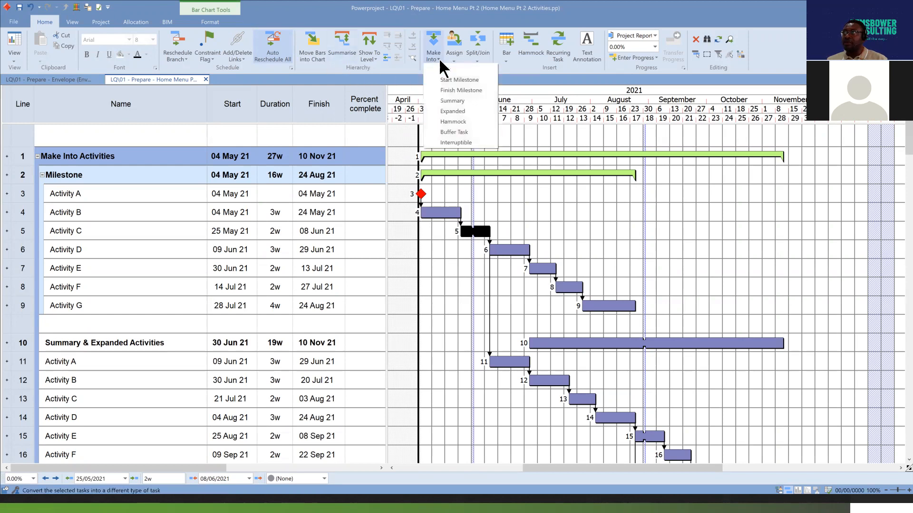
left_click(458, 80)
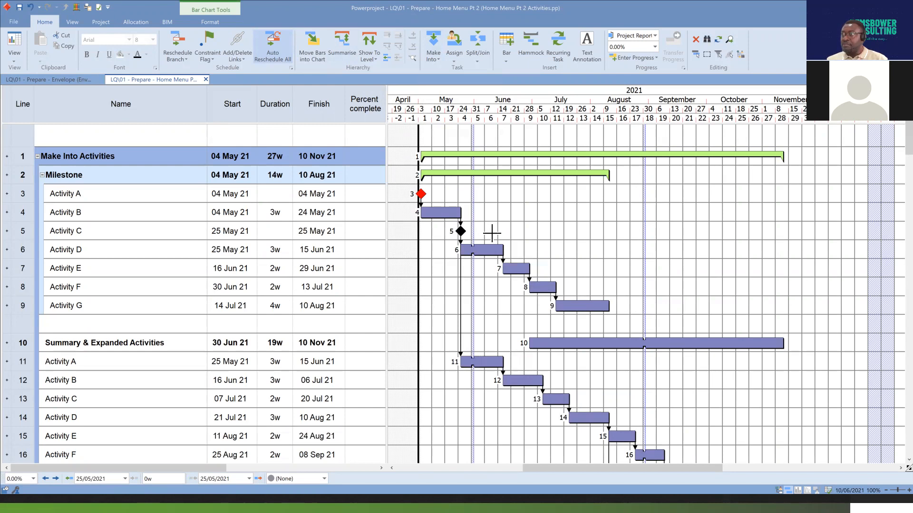
left_click(465, 234)
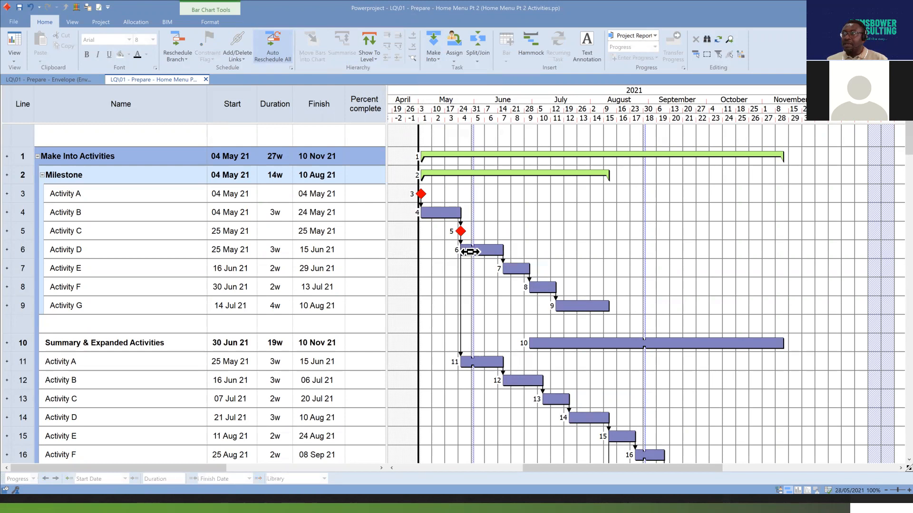
Examine the Activity A and Activity C milestones, their linked neighbouring bars and the duration value of Activity A.
left_click(471, 252)
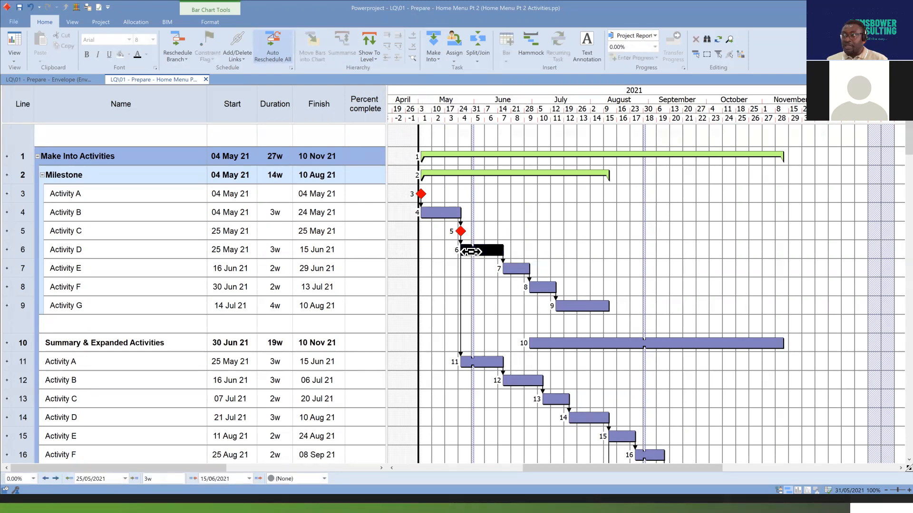
left_click(459, 231)
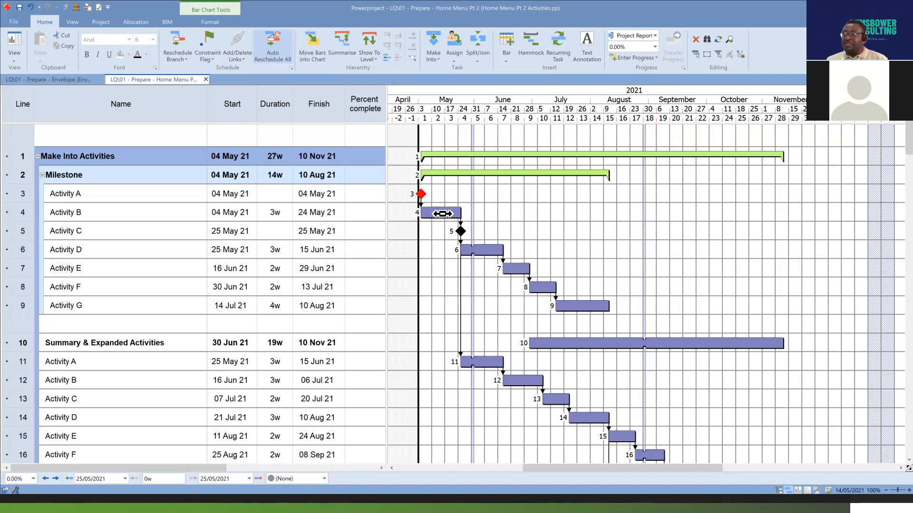
left_click(442, 214)
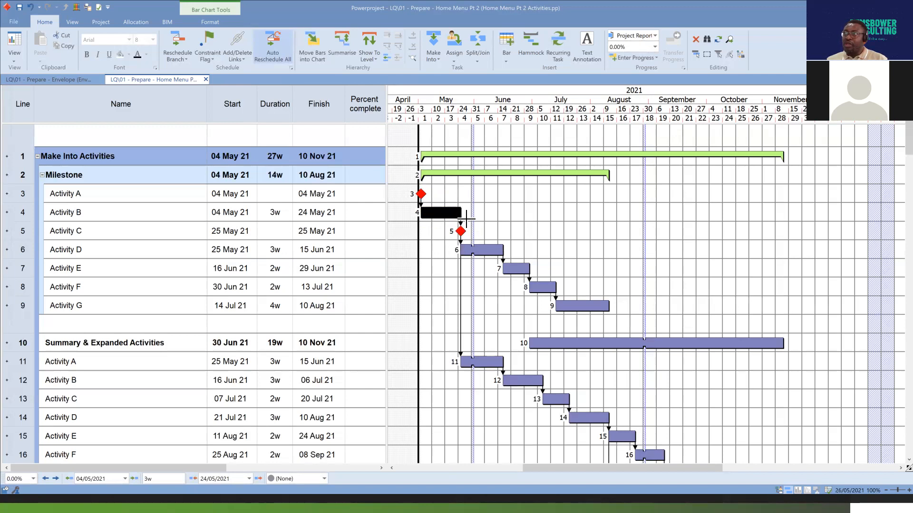
left_click_drag(455, 214, 429, 219)
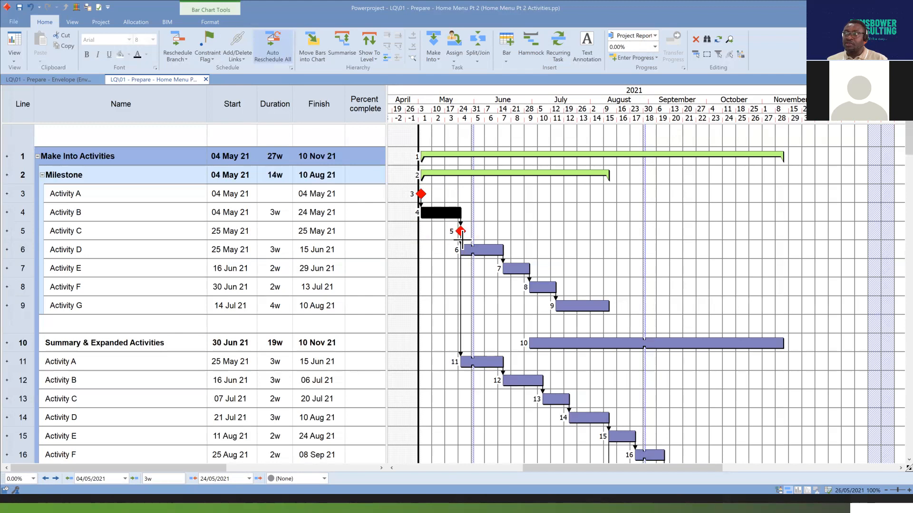
left_click_drag(425, 197, 434, 222)
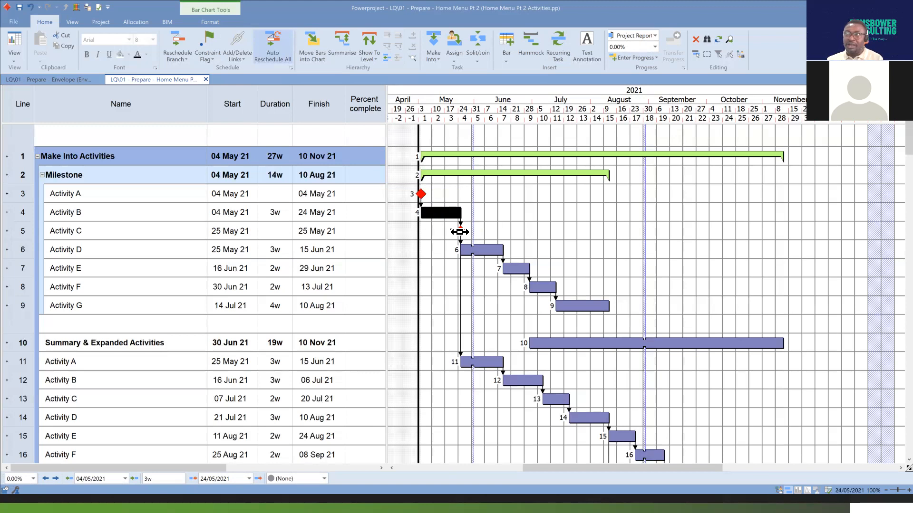
left_click(459, 232)
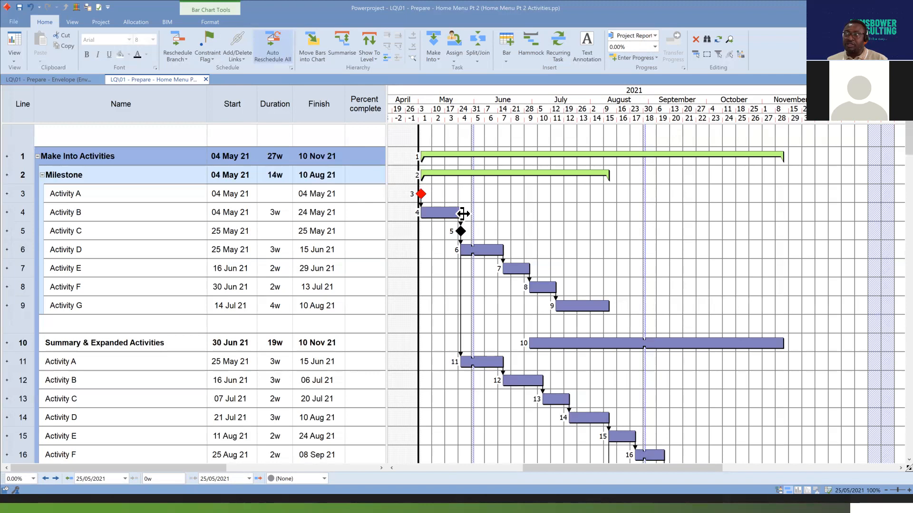
left_click(450, 213)
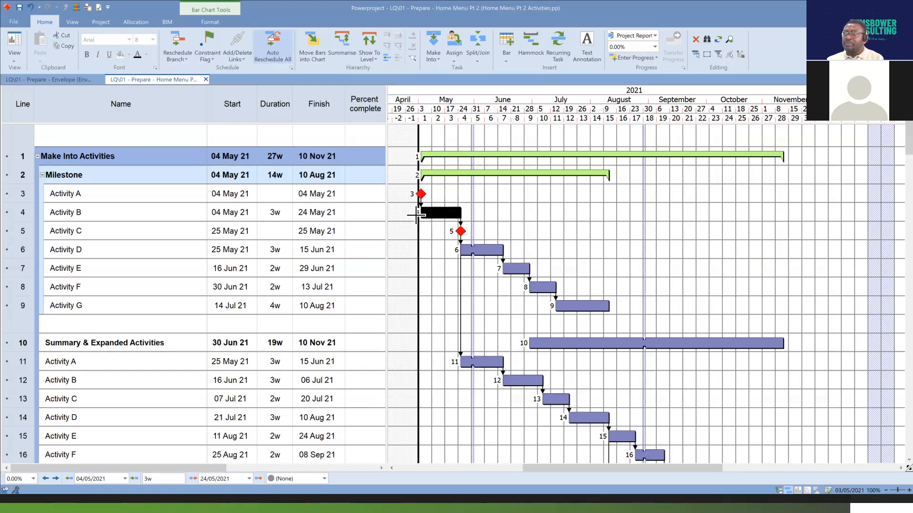
left_click(282, 194)
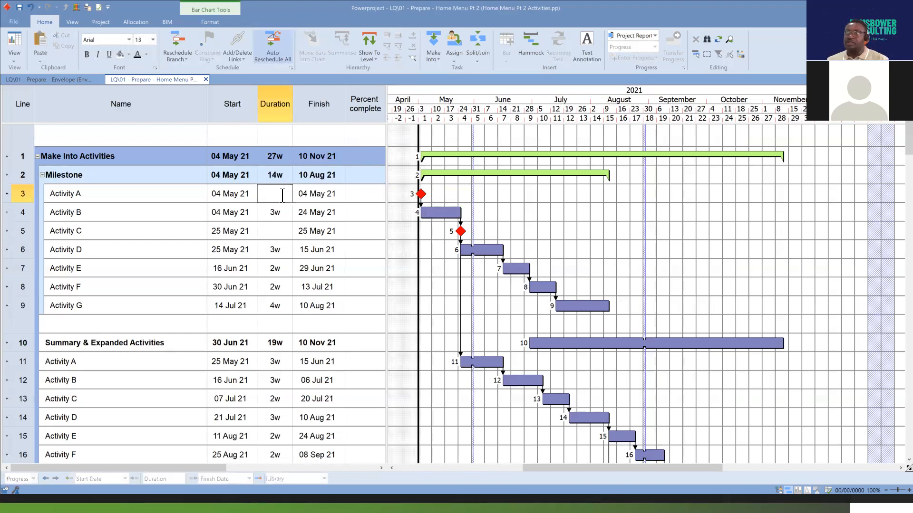
Convert the Activity A and Activity C milestones back into ordinary tasks.
left_click(421, 194)
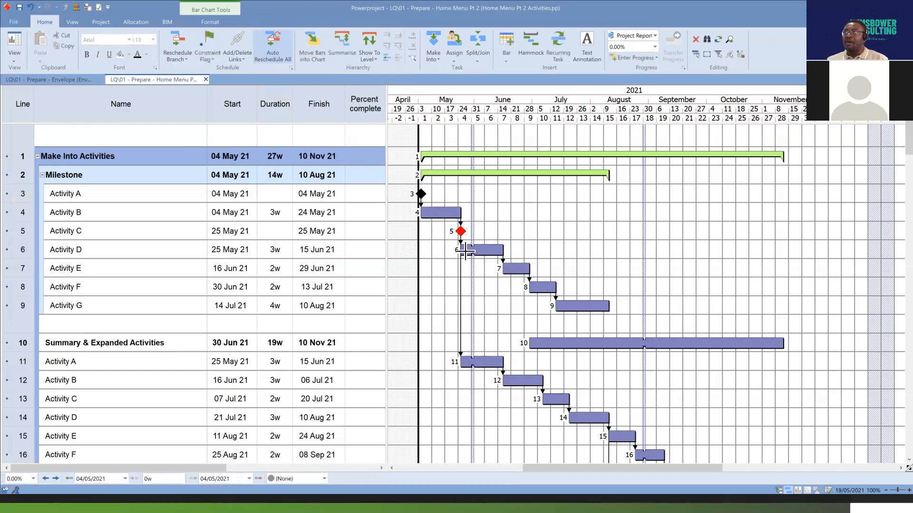
left_click(440, 56)
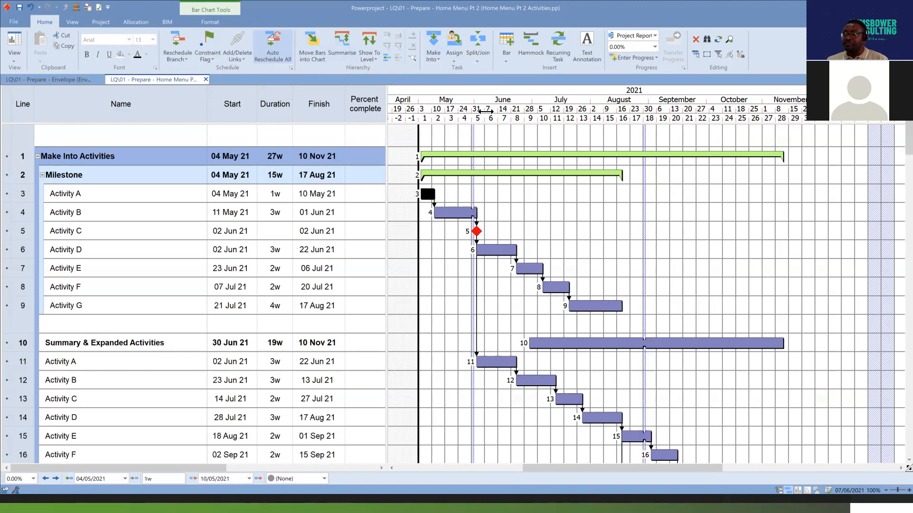
left_click(477, 232)
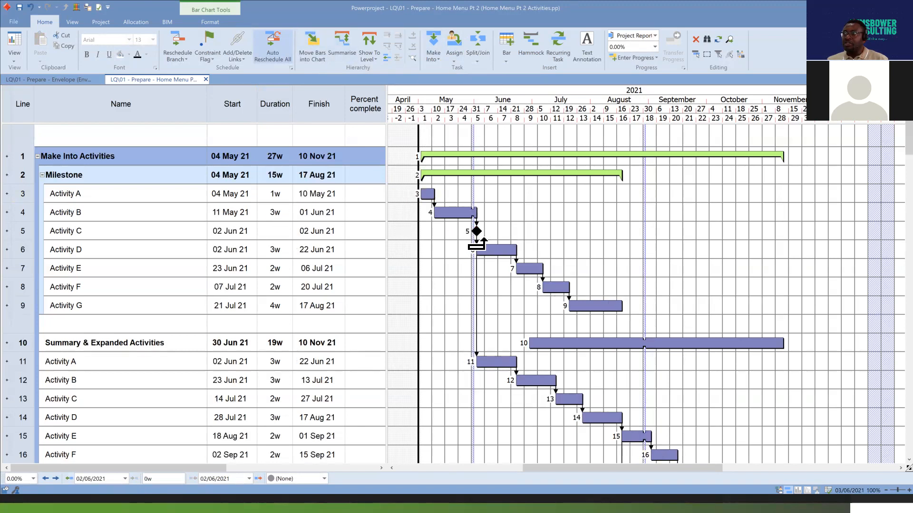
left_click(438, 60)
left_click(452, 70)
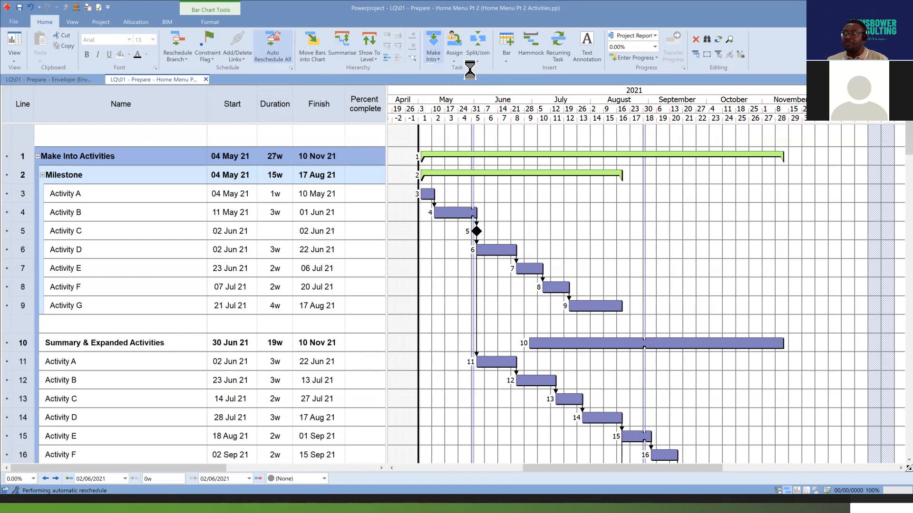
left_click(504, 232)
left_click_drag(481, 232, 427, 206)
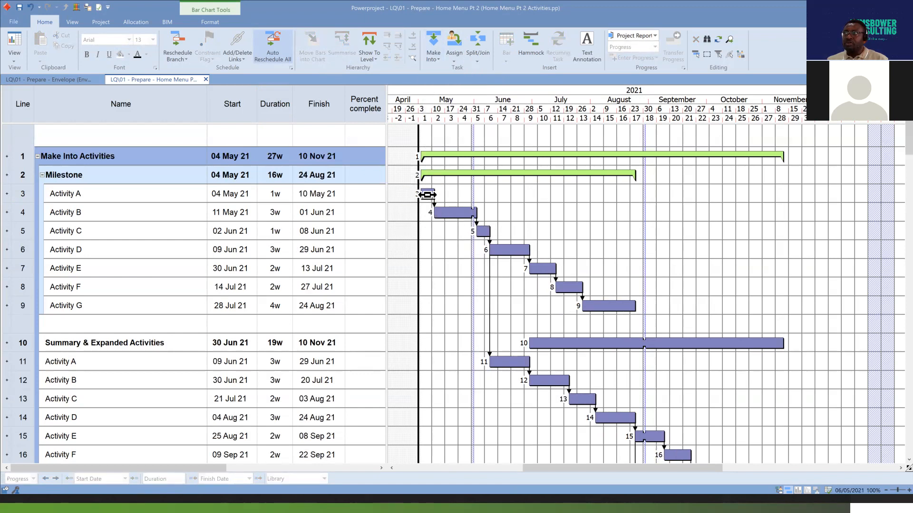
left_click(483, 231)
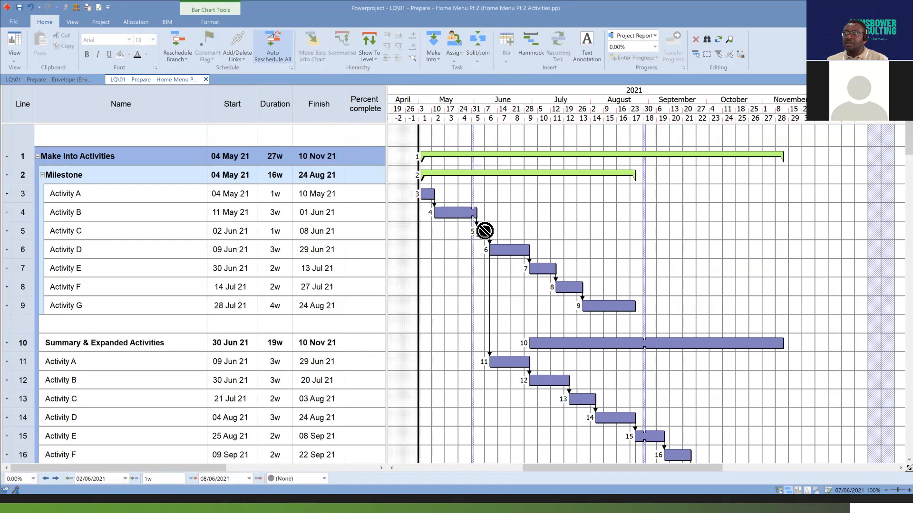
left_click(428, 194)
left_click(484, 232)
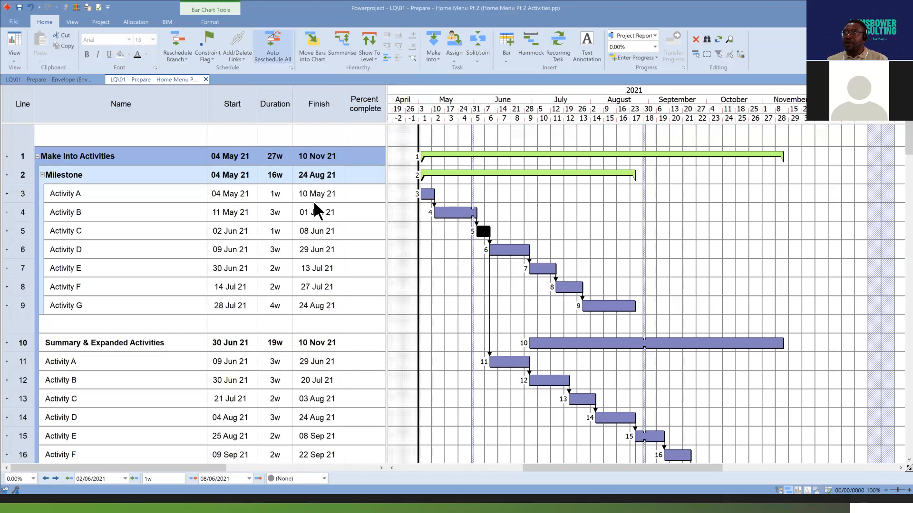
left_click(428, 194)
left_click(483, 232)
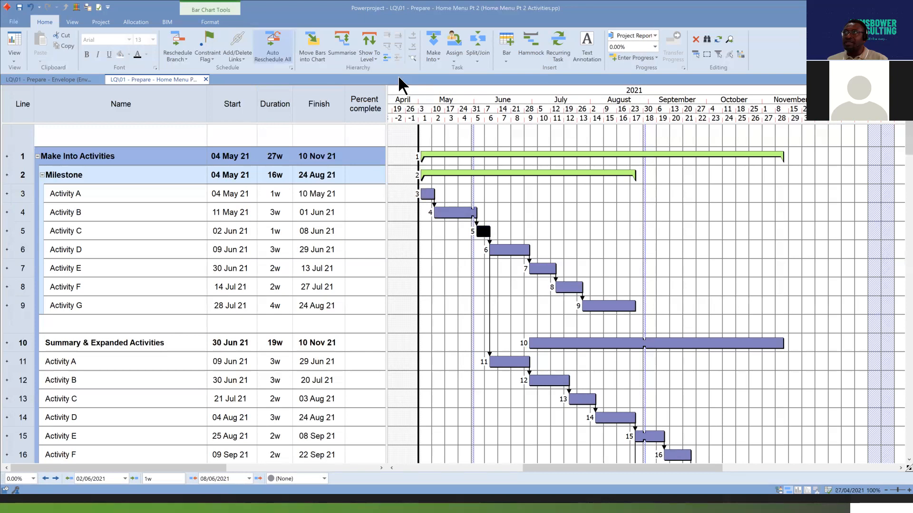
left_click(434, 56)
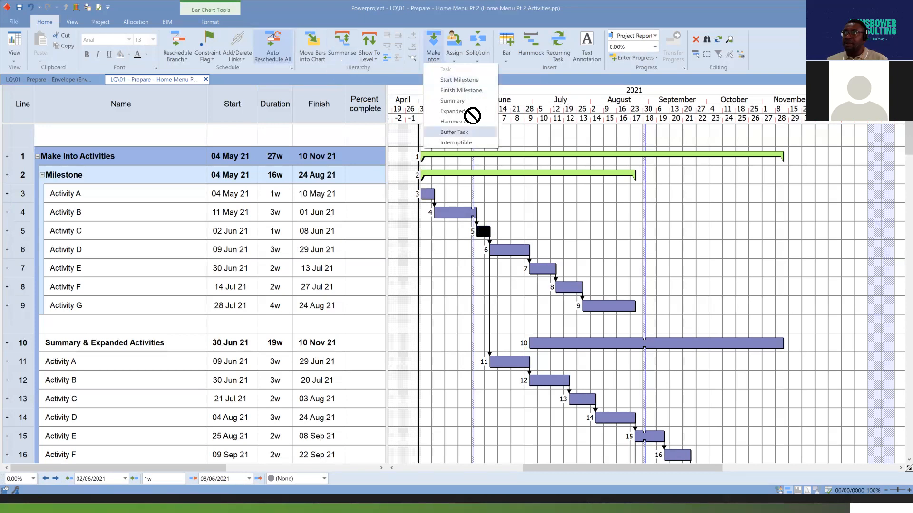
left_click(427, 195)
Set the duration of Activity A under the Milestone summary to 0.
left_click(281, 195)
left_click(282, 195)
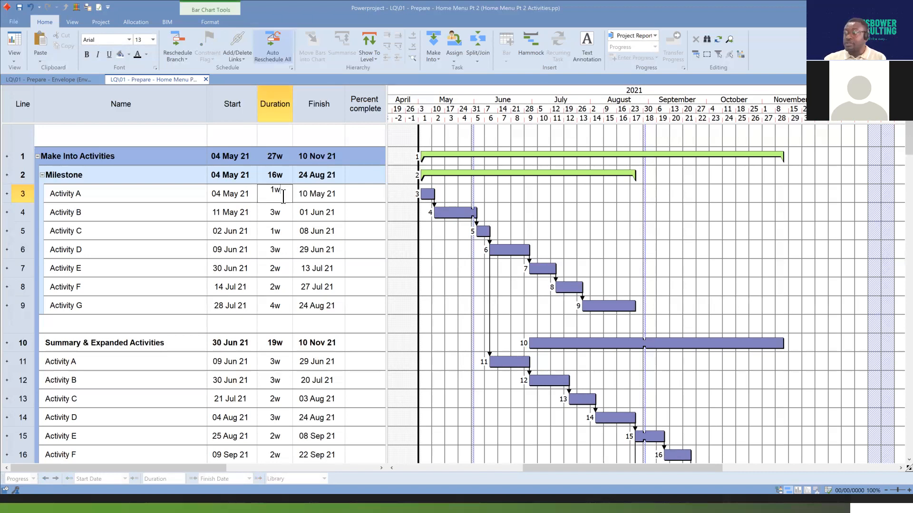
key("BackSpace")
key("BackSpace")
type("0d")
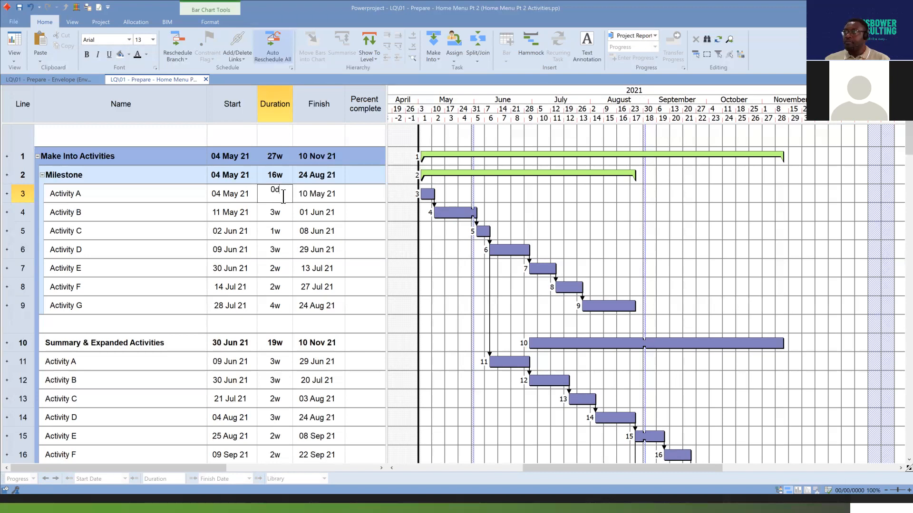
key("Return")
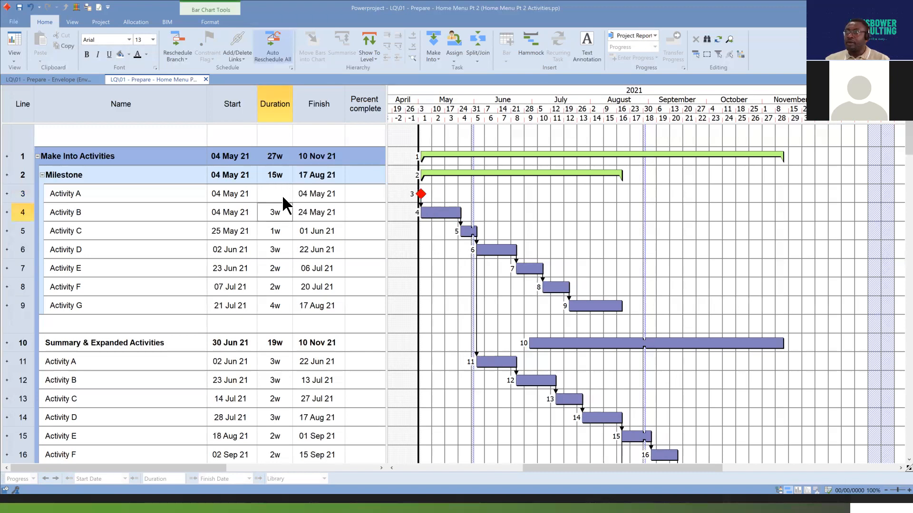
Set the duration of Activity C under the Milestone summary to 0d.
left_click(287, 230)
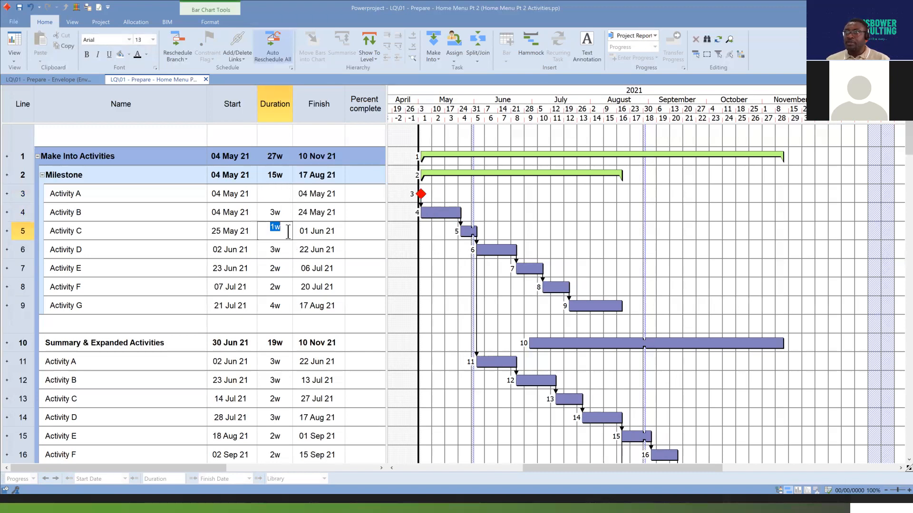
type("0d")
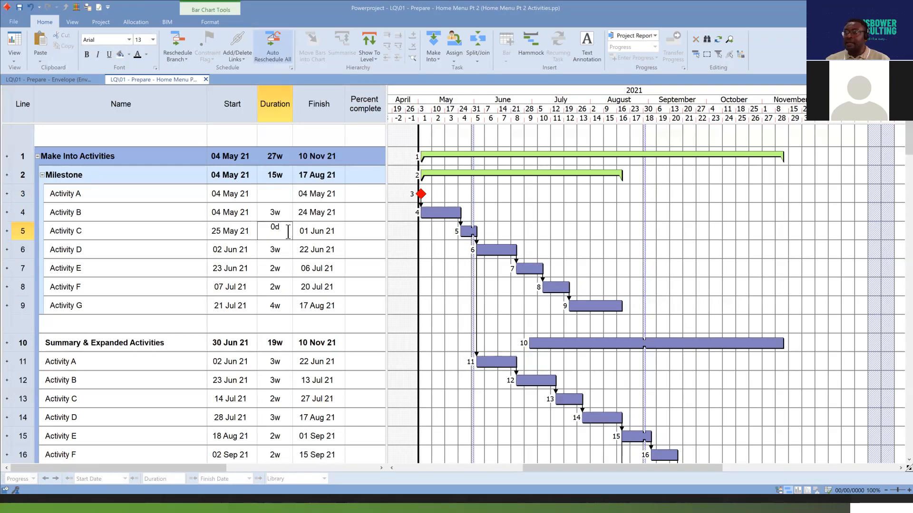
key("Return")
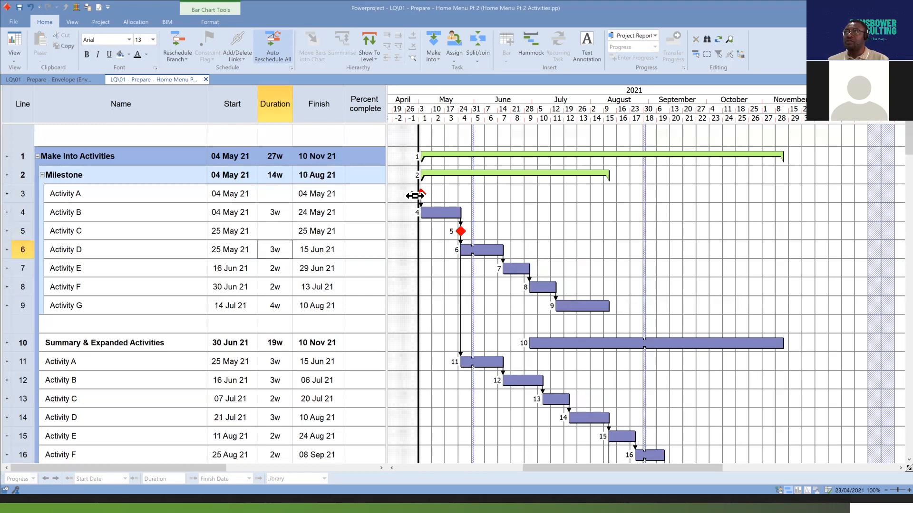
Check which conversion types Make Into offers for the Activity A milestone, and inspect the Activity C milestone.
left_click(419, 193)
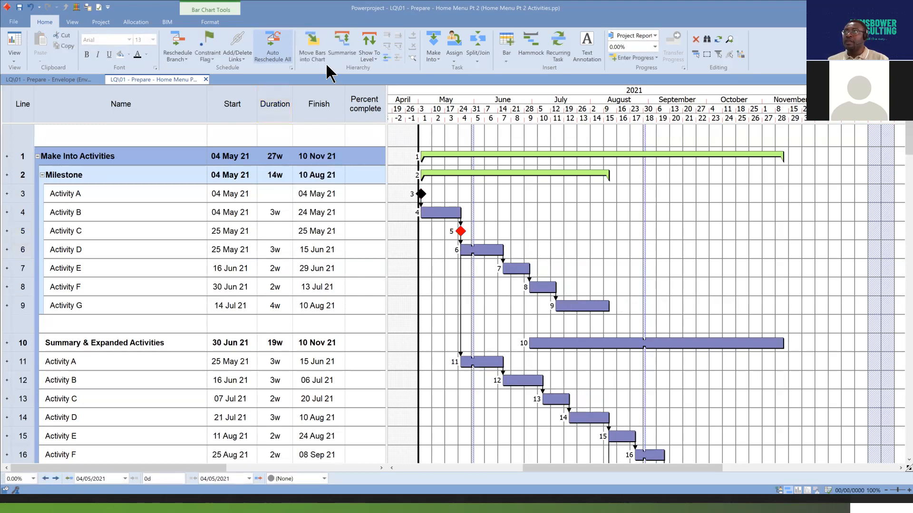
left_click(438, 57)
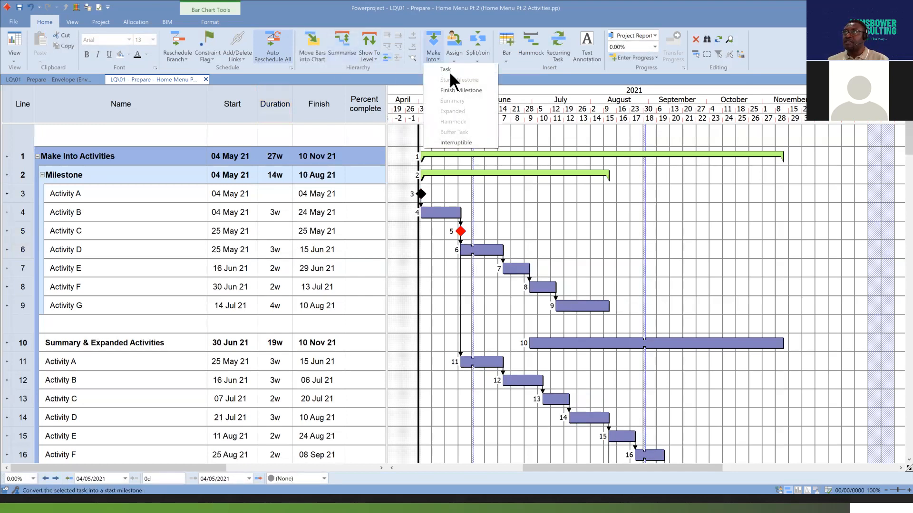
left_click(461, 232)
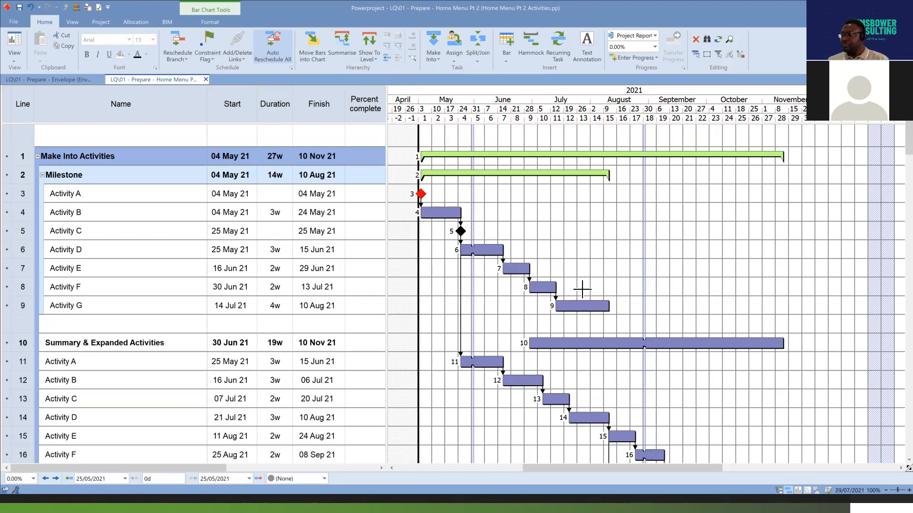
left_click_drag(554, 303, 571, 304)
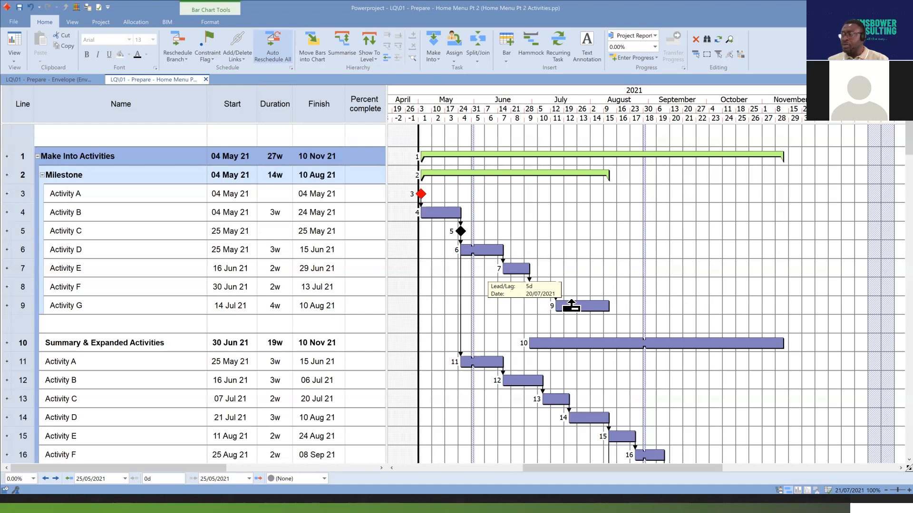
left_click_drag(571, 305, 570, 304)
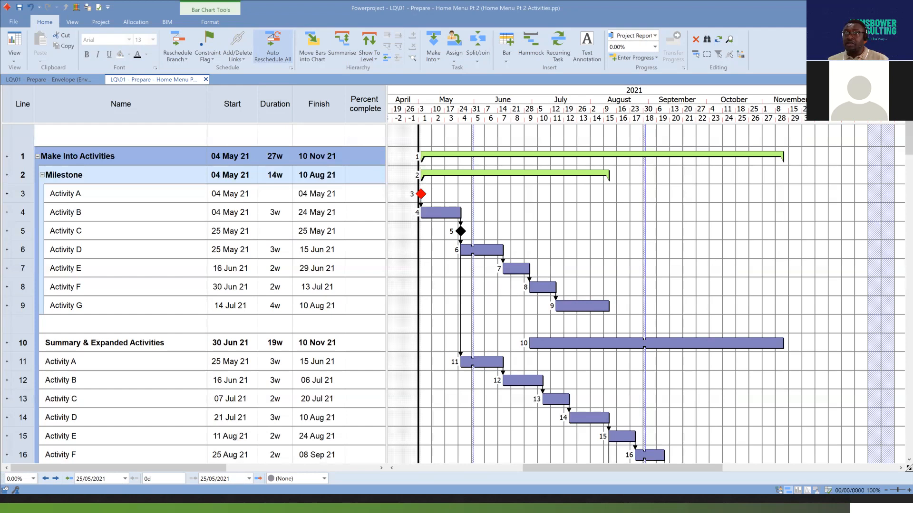
Convert Activity E under the Milestone summary into a finish milestone.
left_click(20, 269)
left_click(22, 308)
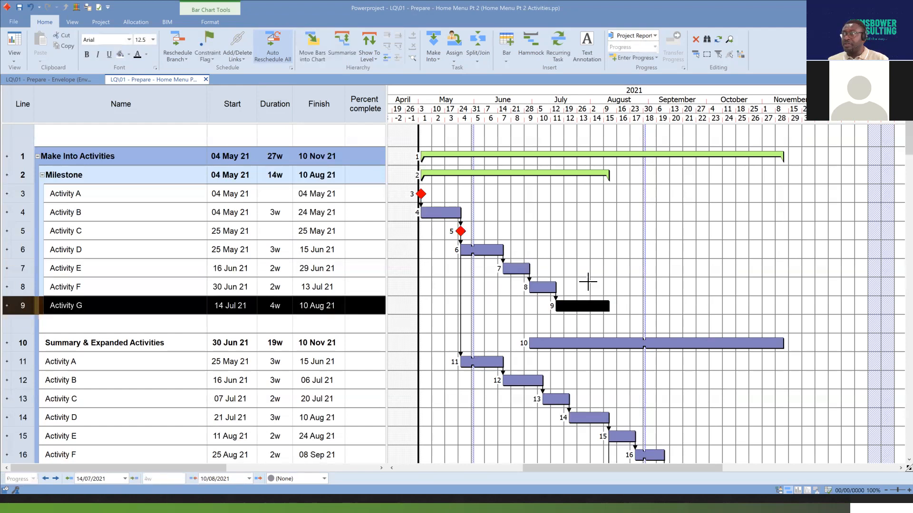
left_click(515, 269)
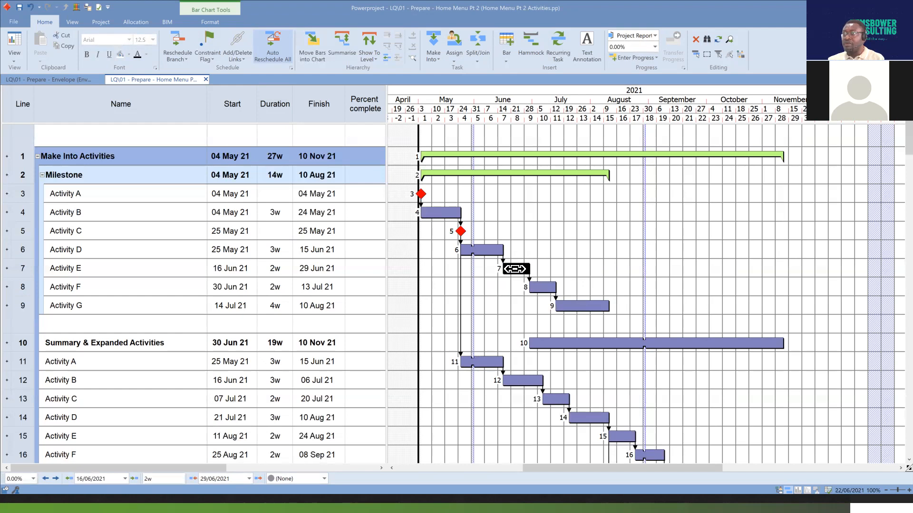
left_click(434, 58)
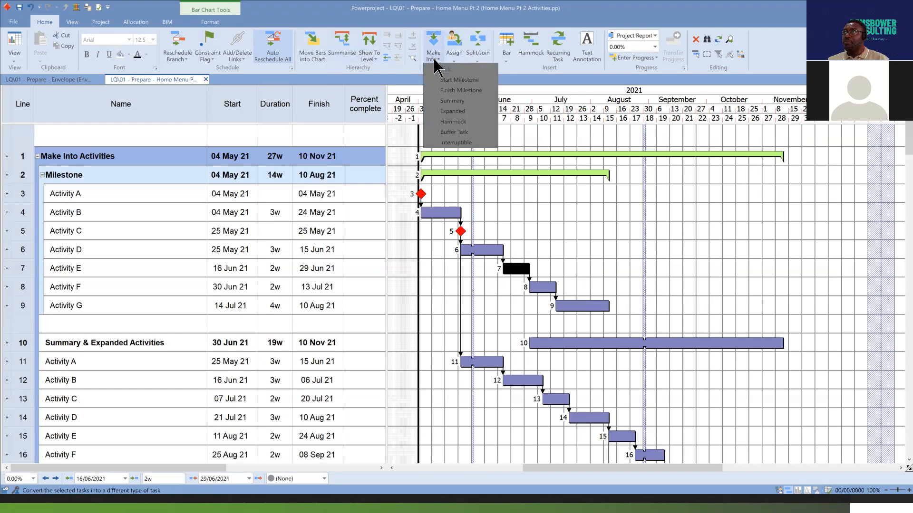
left_click(469, 91)
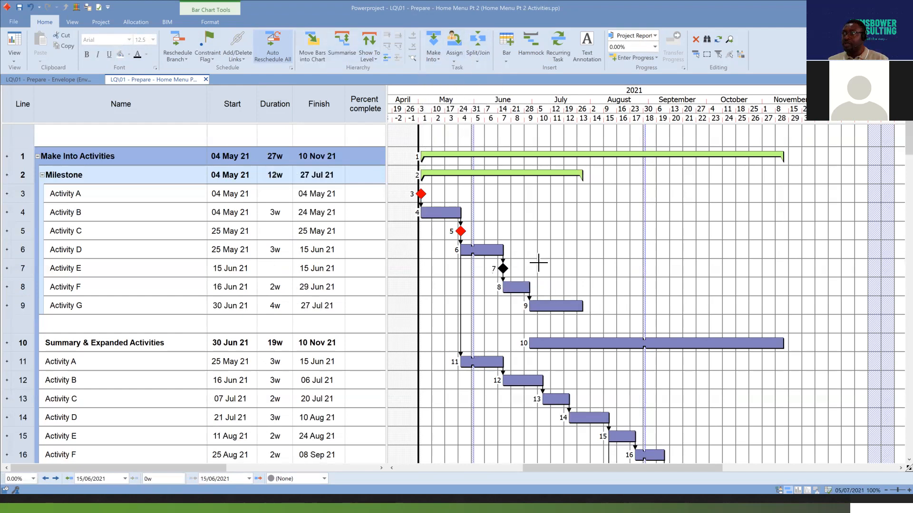
Convert Activity G under the Milestone summary into a finish milestone.
left_click(552, 306)
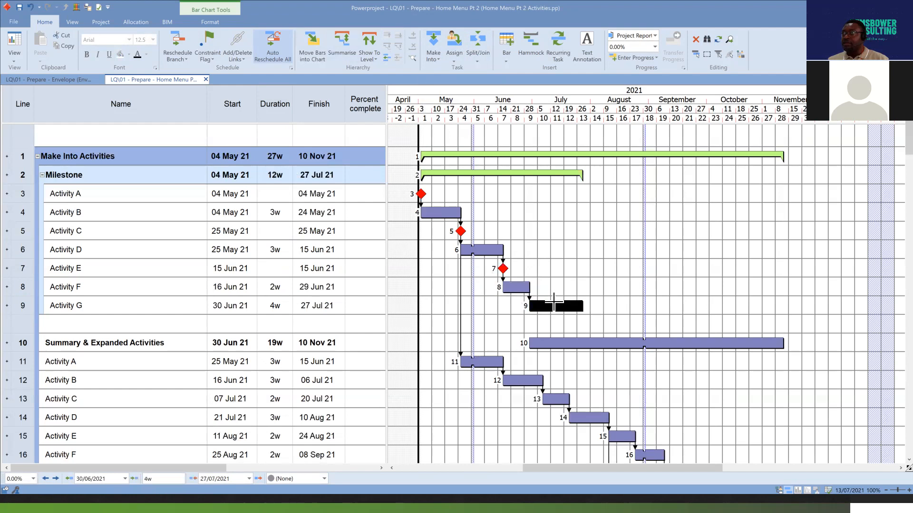
left_click(440, 57)
left_click(475, 108)
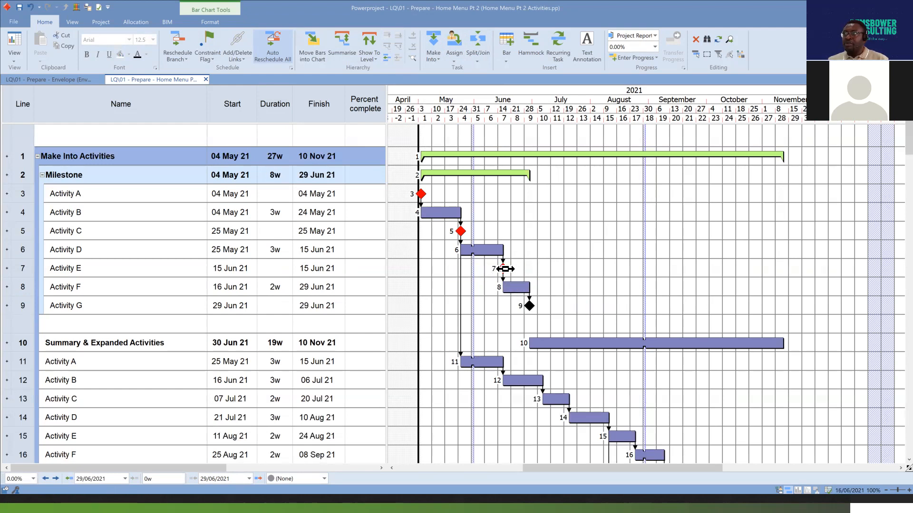
Examine the Activity E and Activity G finish milestones and compare their dates with the neighbouring linked Activity F.
left_click(504, 269)
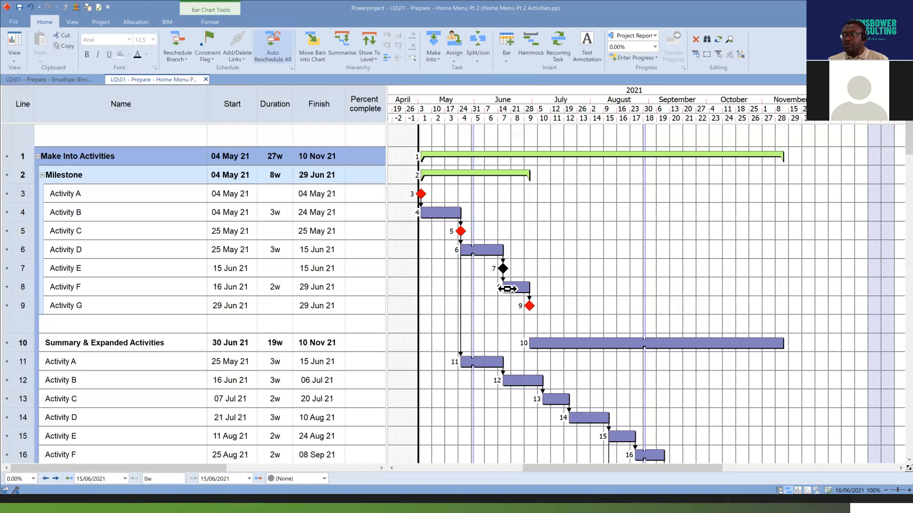
left_click(529, 305)
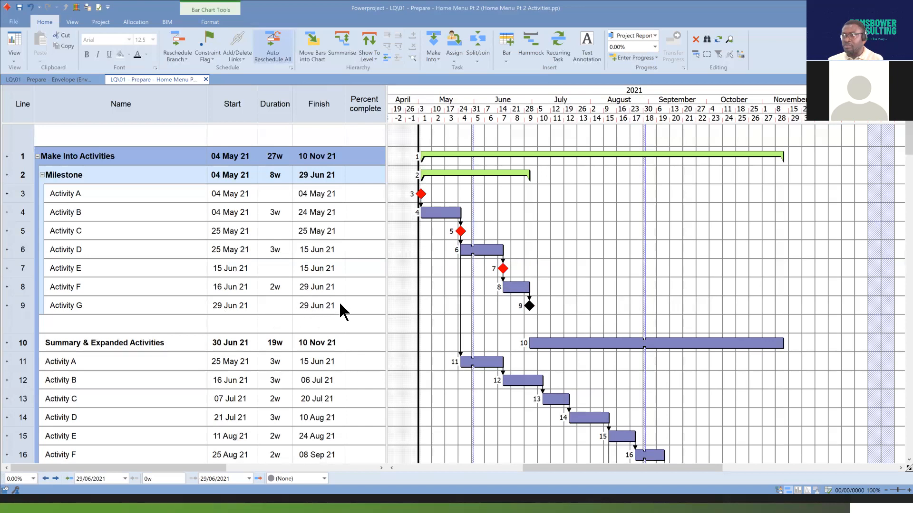
left_click(503, 269)
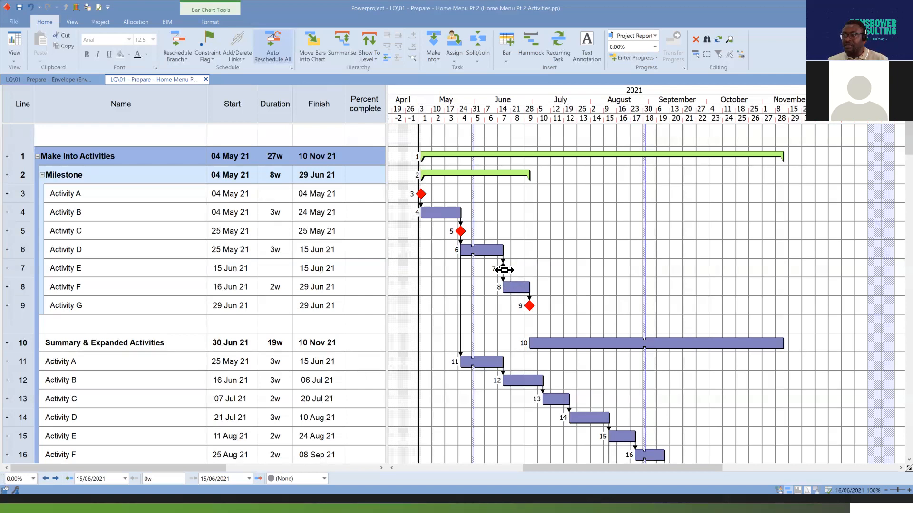
left_click(503, 269)
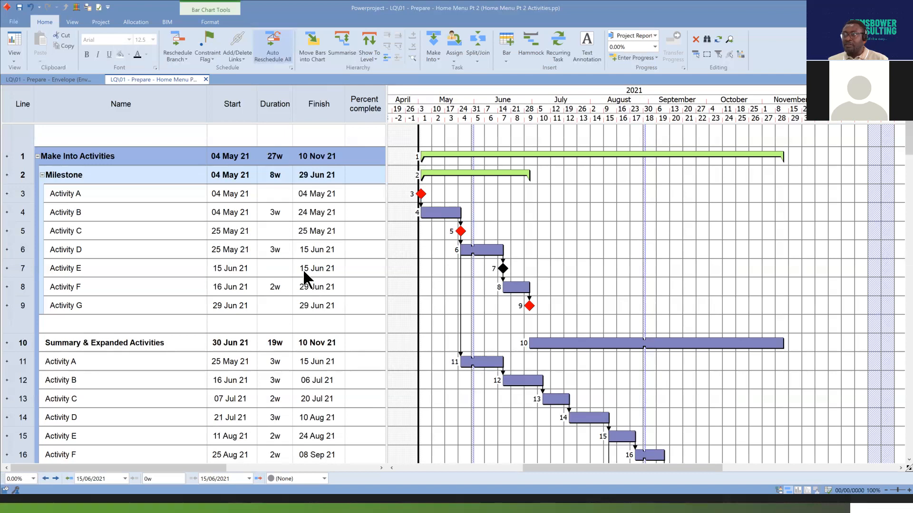
left_click(516, 288)
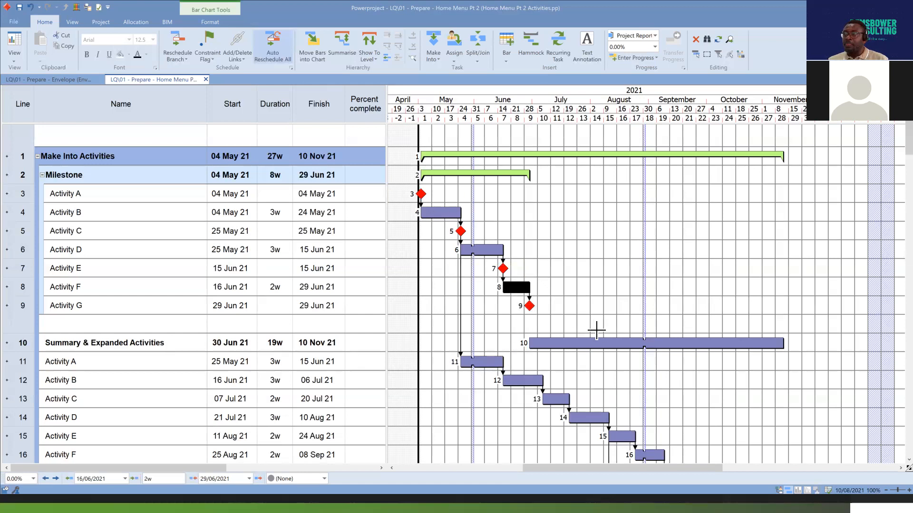
left_click_drag(440, 214, 445, 228)
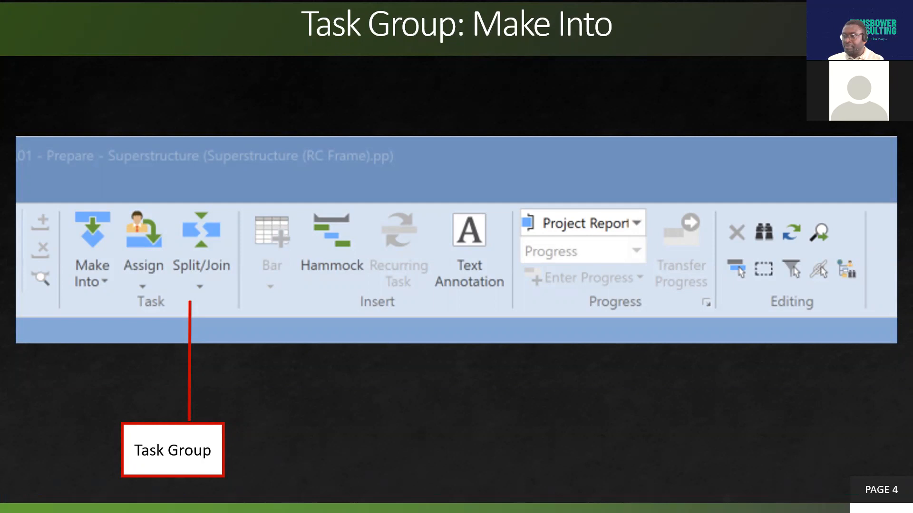
Switch from the slide presentation back to the Powerproject chart, at the Summary & Expanded Activities section.
key("alt+Tab")
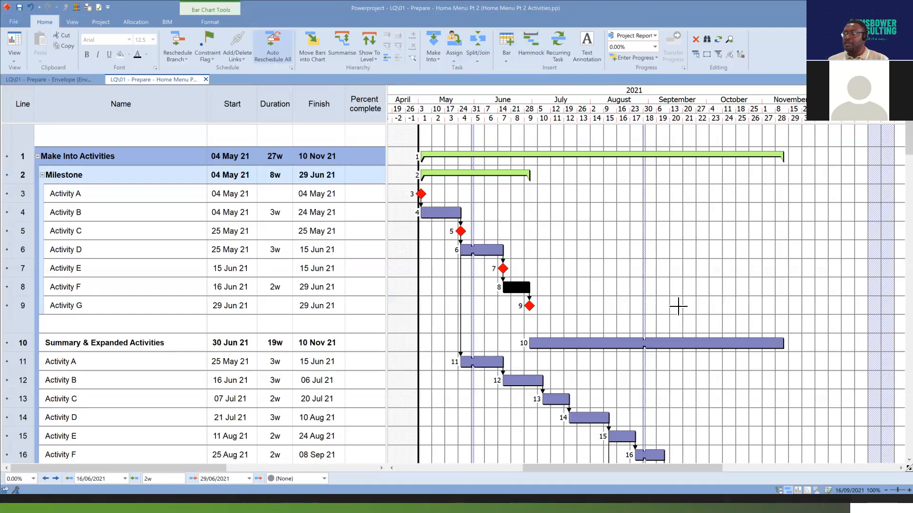
scroll(679, 303, "down", 1)
scroll(679, 302, "down", 5)
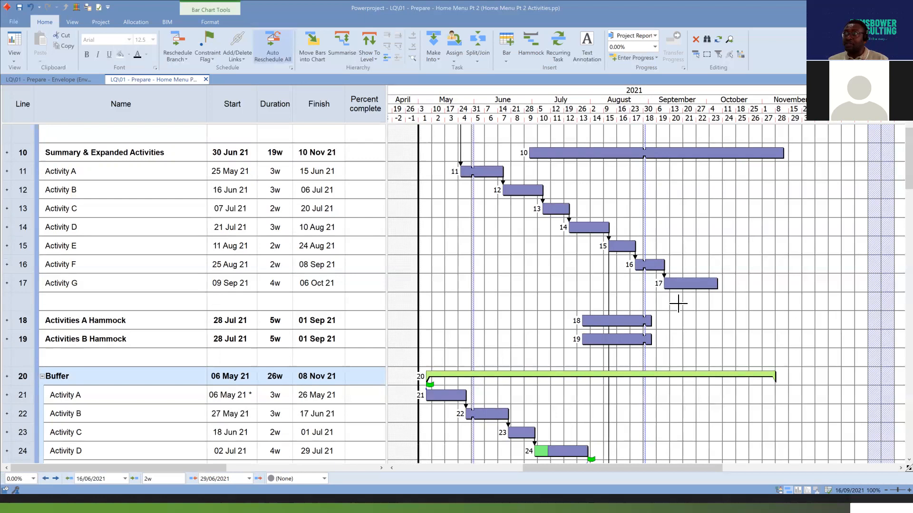
left_click(316, 45)
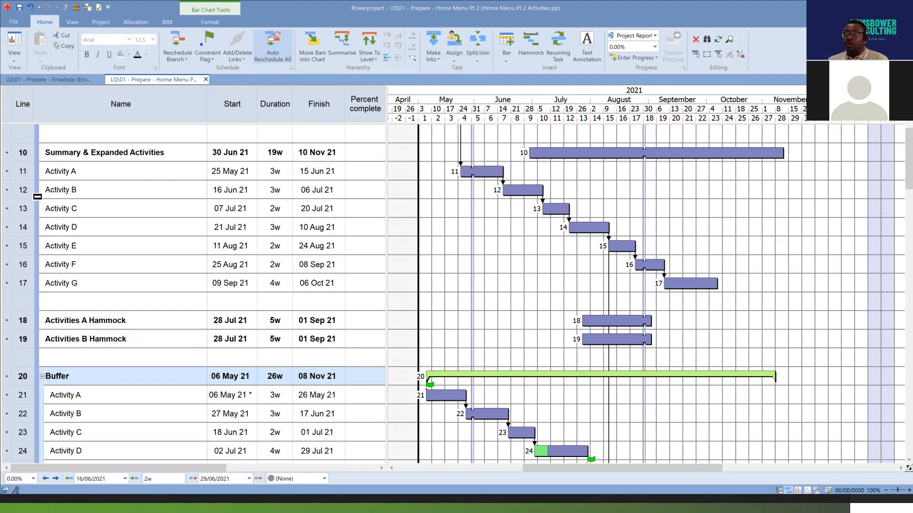
Move the Summary & Expanded Activities bar so that it starts on 25 May 21, in line with Activity A below it.
left_click_drag(22, 171, 36, 286)
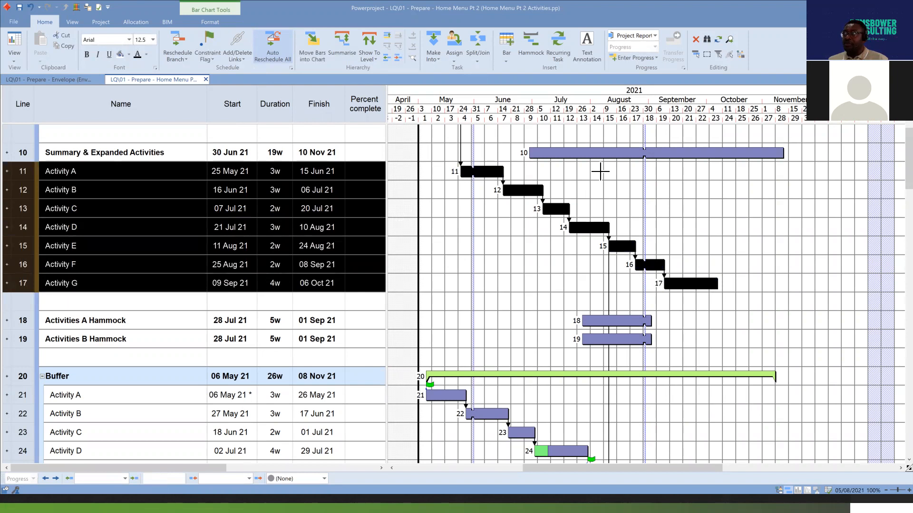
left_click(587, 153)
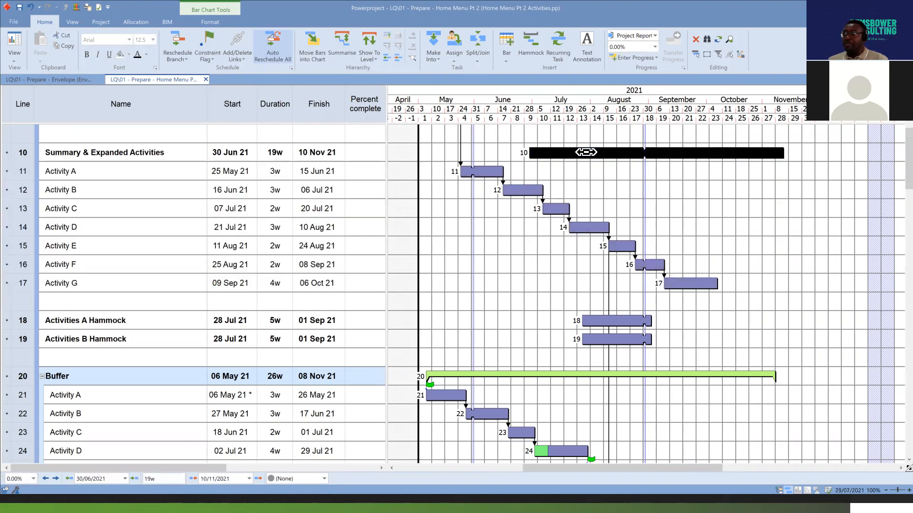
left_click_drag(587, 152, 517, 187)
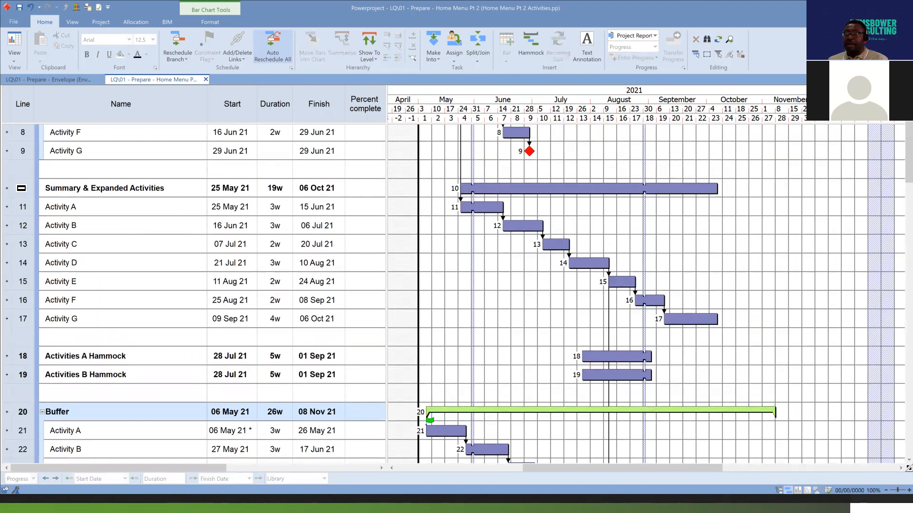
Convert the Summary & Expanded Activities bar into a summary task.
left_click(22, 191)
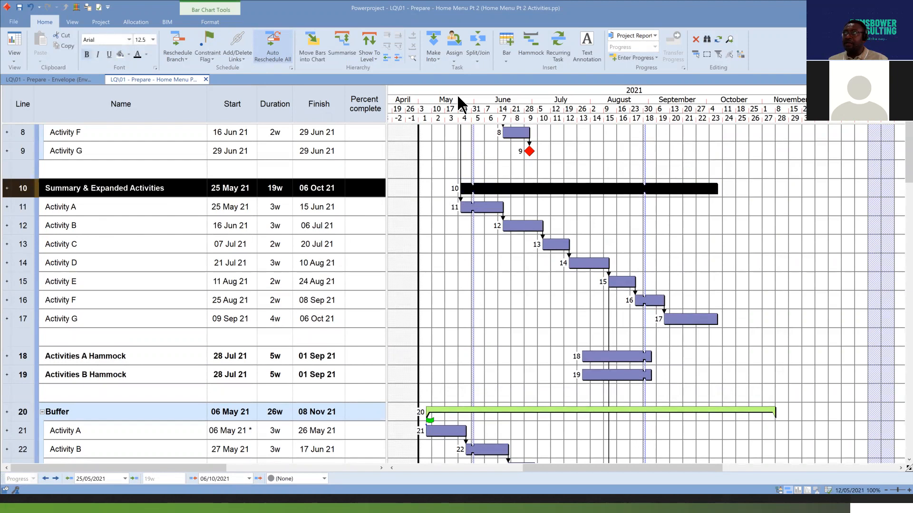
left_click(436, 59)
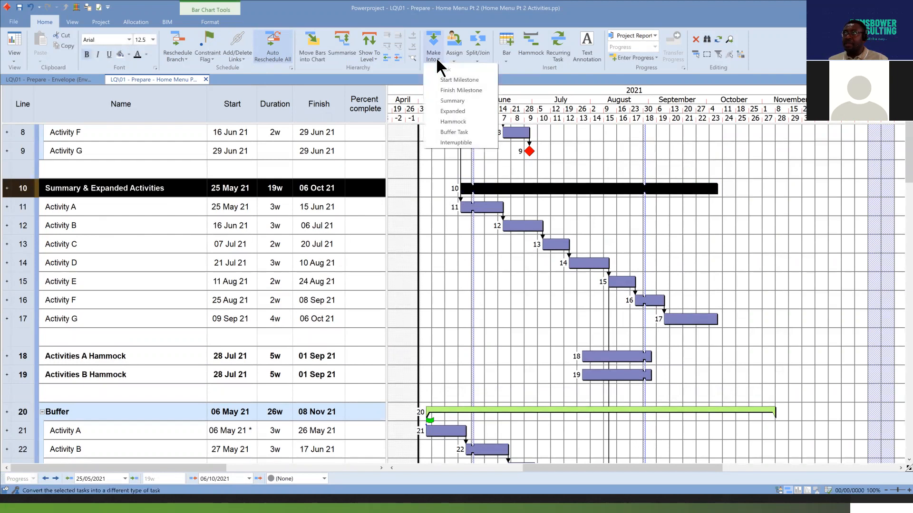
left_click(476, 99)
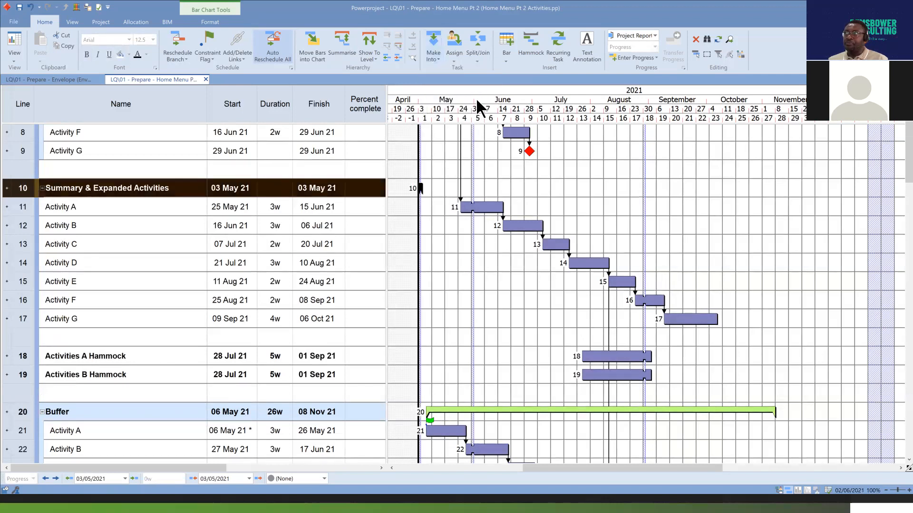
left_click(423, 210)
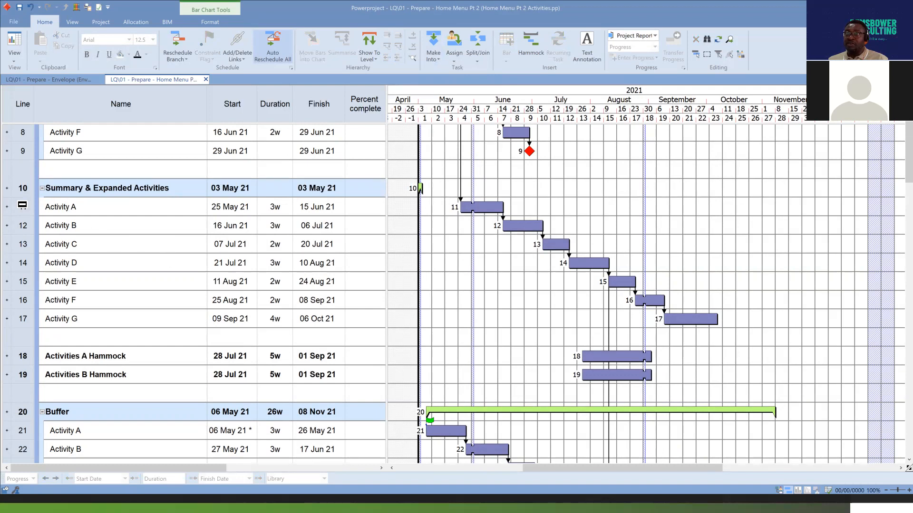
Indent Activities A to G on lines 11 to 17 into the Summary & Expanded Activities summary group.
left_click_drag(23, 207, 41, 319)
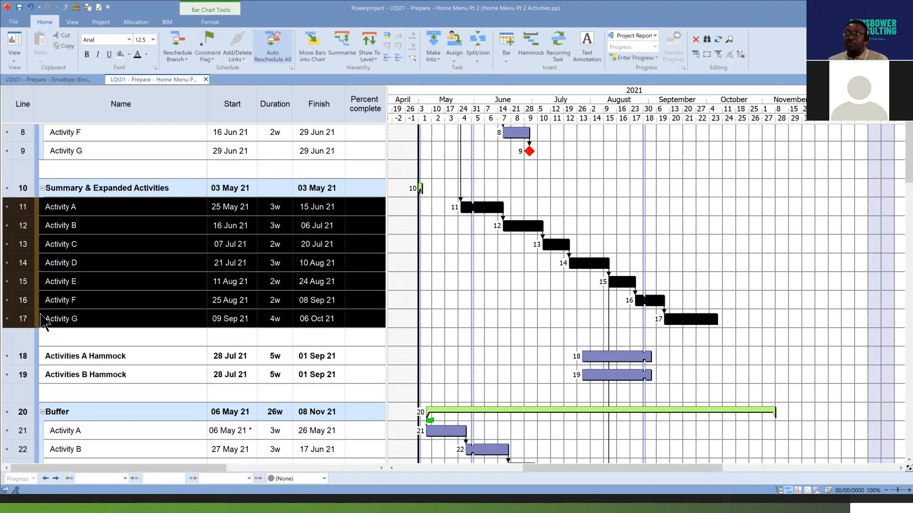
left_click(399, 58)
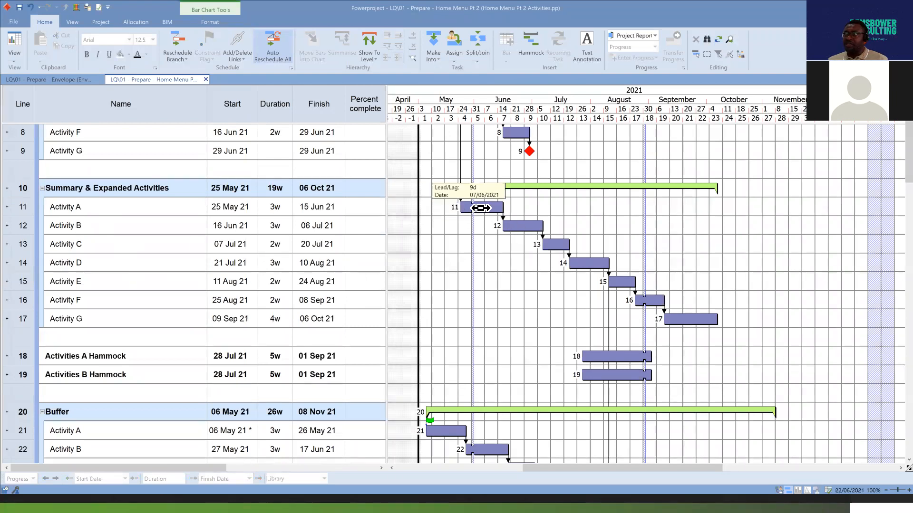
Inspect the Summary & Expanded Activities summary bar and collapse its group of activities.
left_click(621, 187)
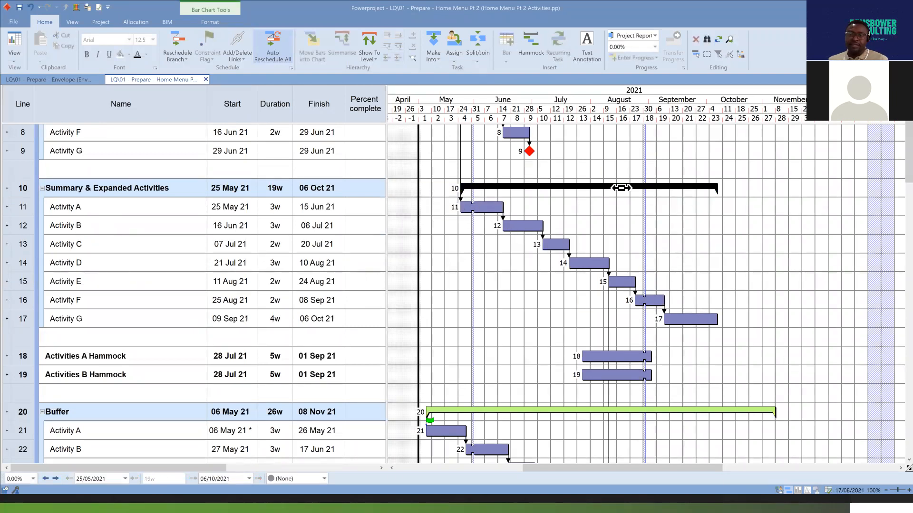
left_click(626, 231)
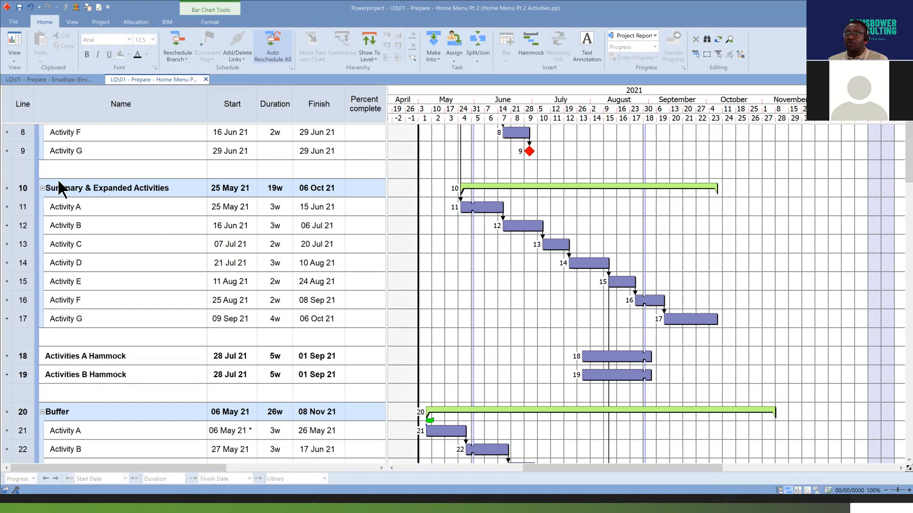
left_click(41, 188)
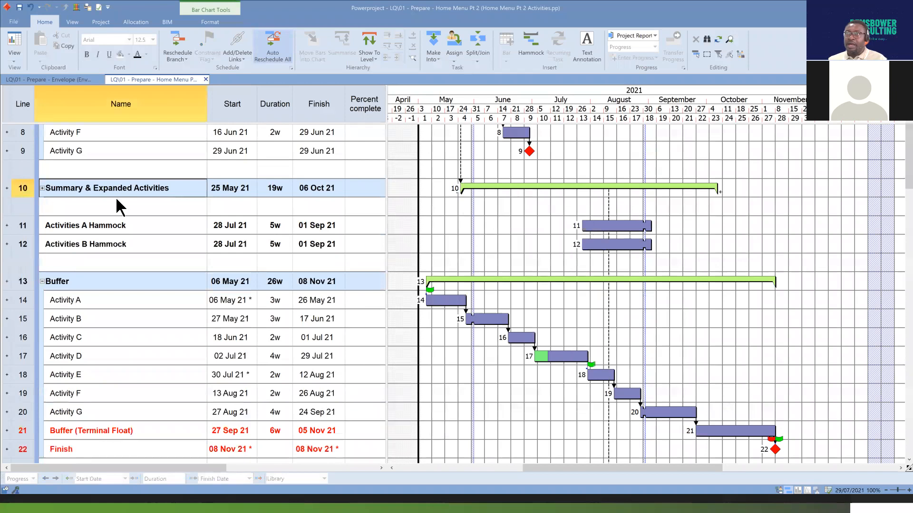
Expand, collapse and re-expand the Summary & Expanded Activities group on line 10, leaving Activities A to G shown.
left_click(42, 187)
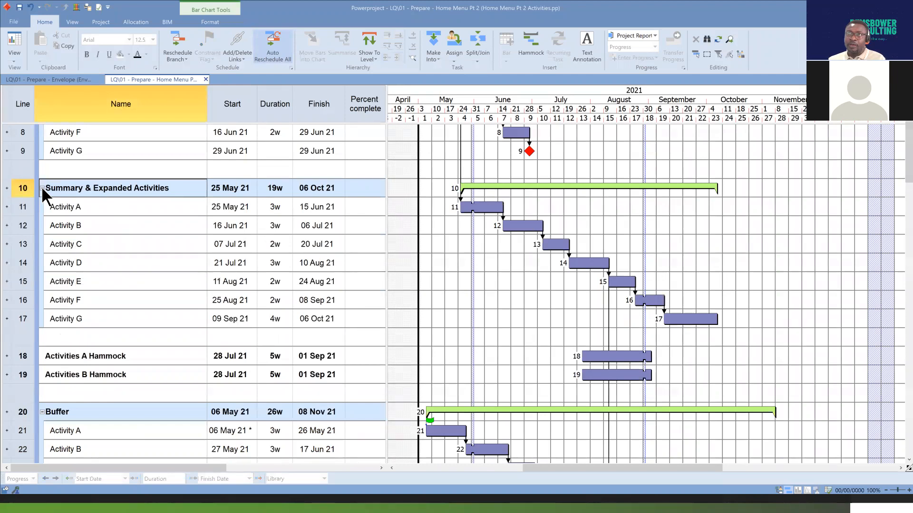
left_click(42, 187)
left_click(42, 187)
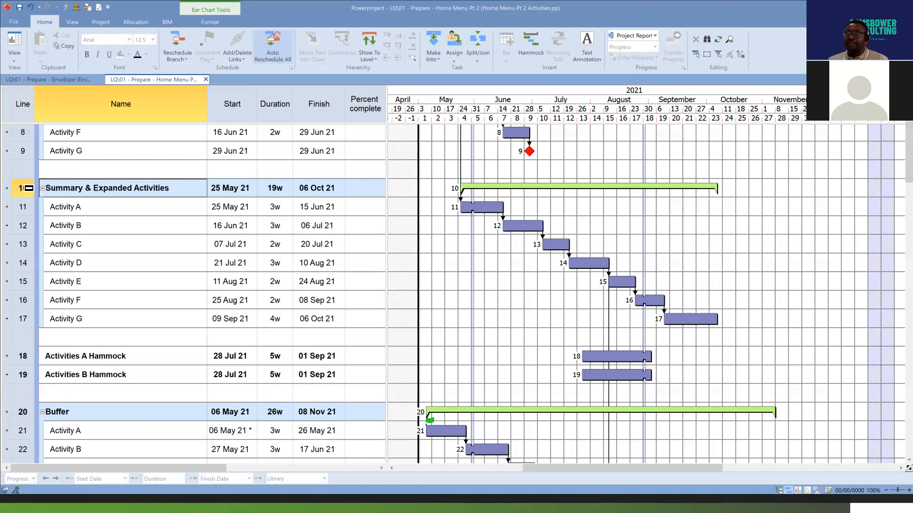
Convert the Summary & Expanded Activities summary on line 10 into an expanded task.
left_click(80, 190)
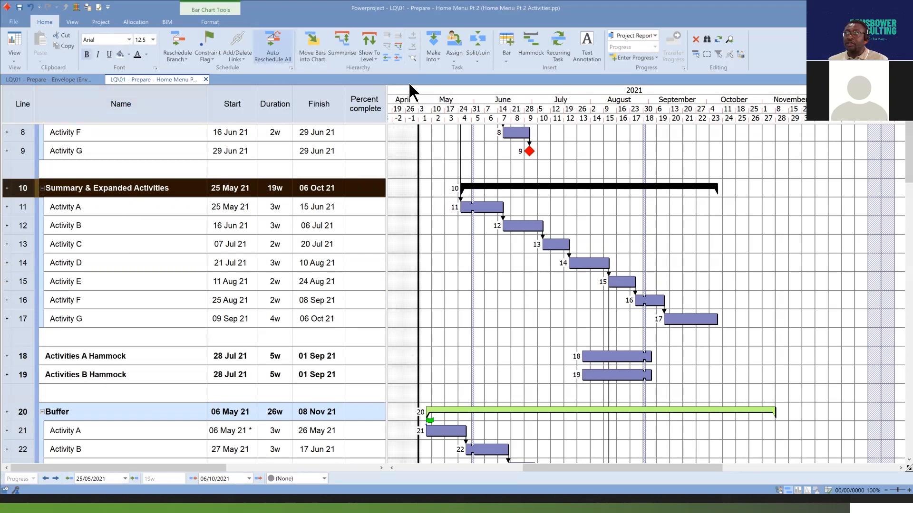
left_click(440, 59)
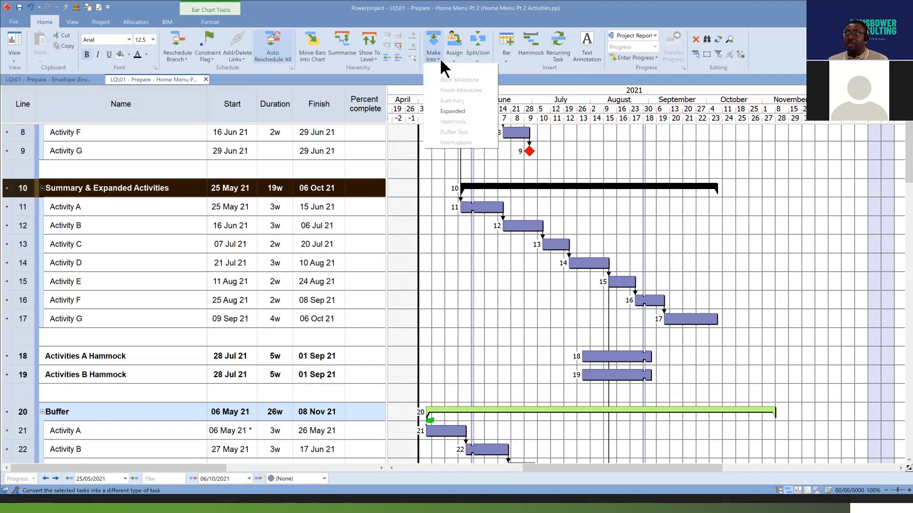
left_click(464, 110)
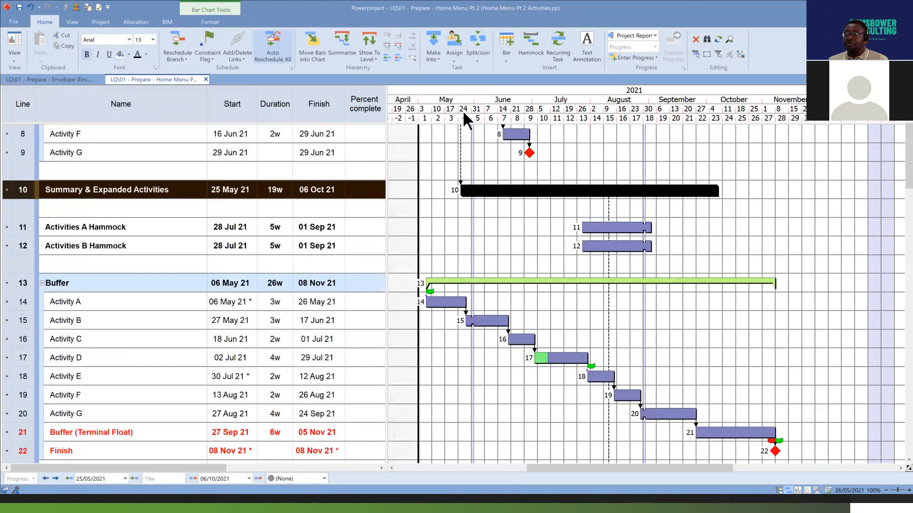
left_click(755, 224)
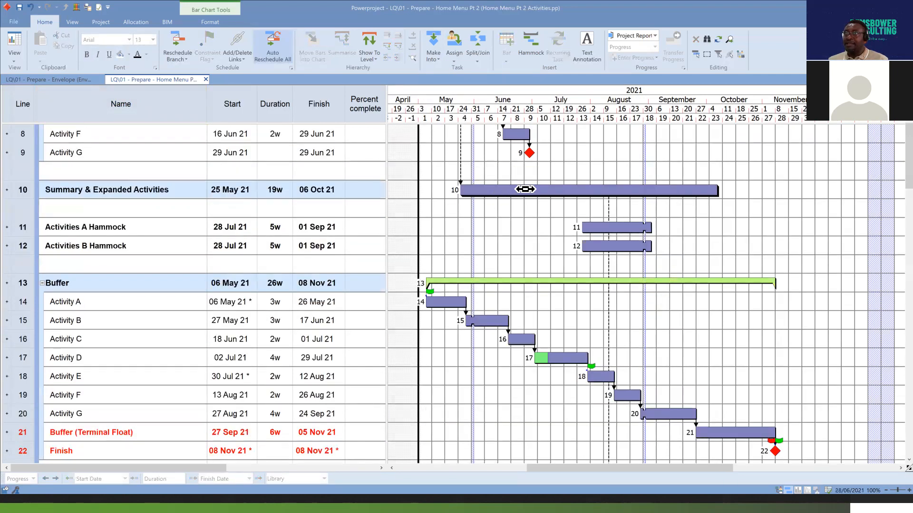
Open the Summary & Expanded Activities expanded task to view its activities, show the project tree, and return to the Programme level.
double_click(558, 190)
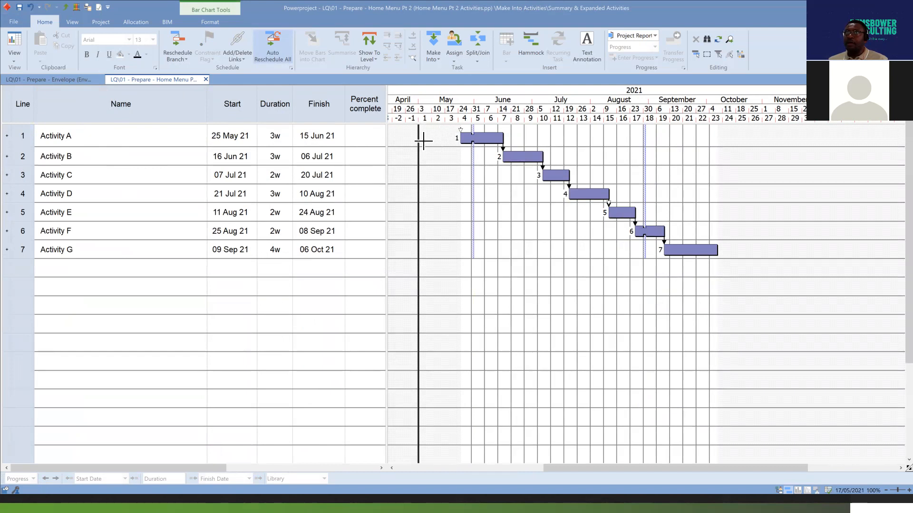
key("F11")
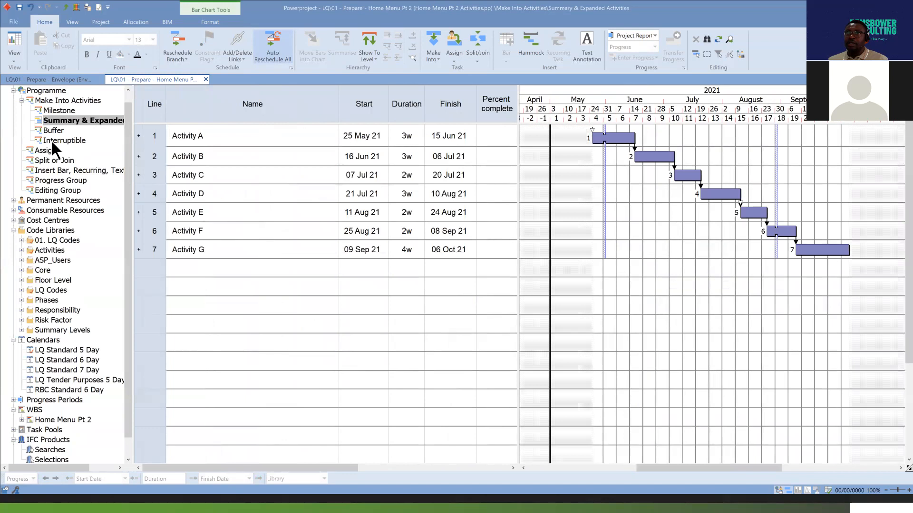
left_click(46, 91)
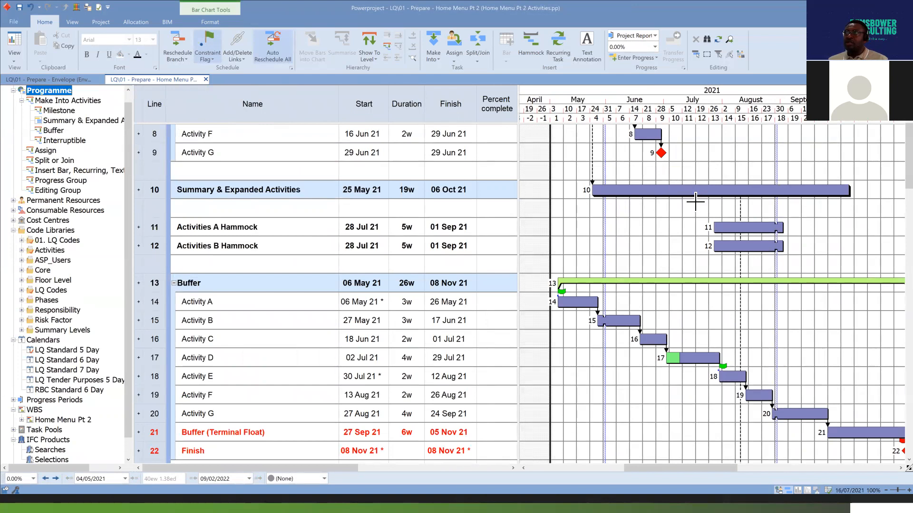
Convert the Summary & Expanded Activities expanded task back into a summary.
left_click(618, 190)
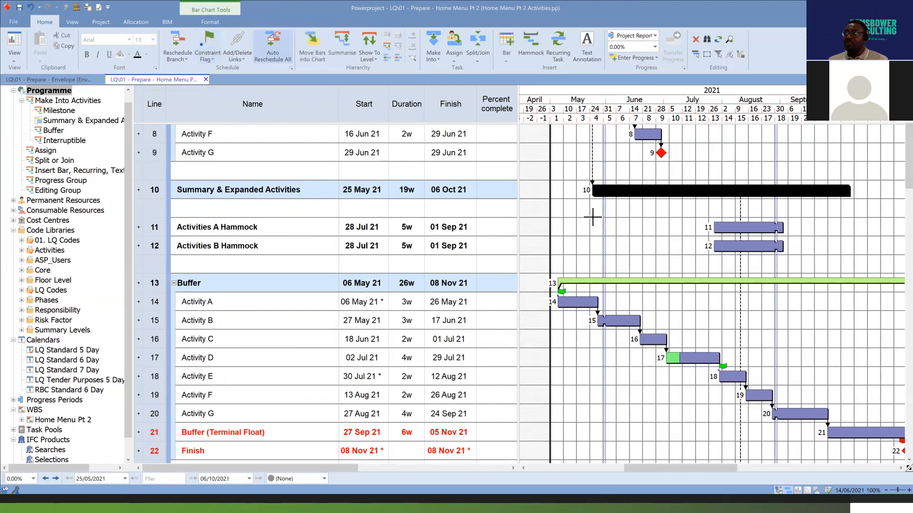
left_click(436, 58)
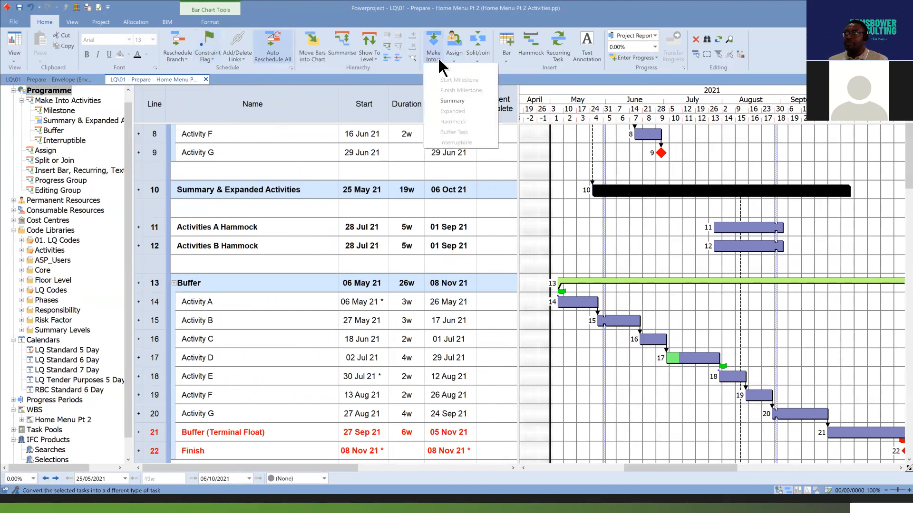
left_click(452, 111)
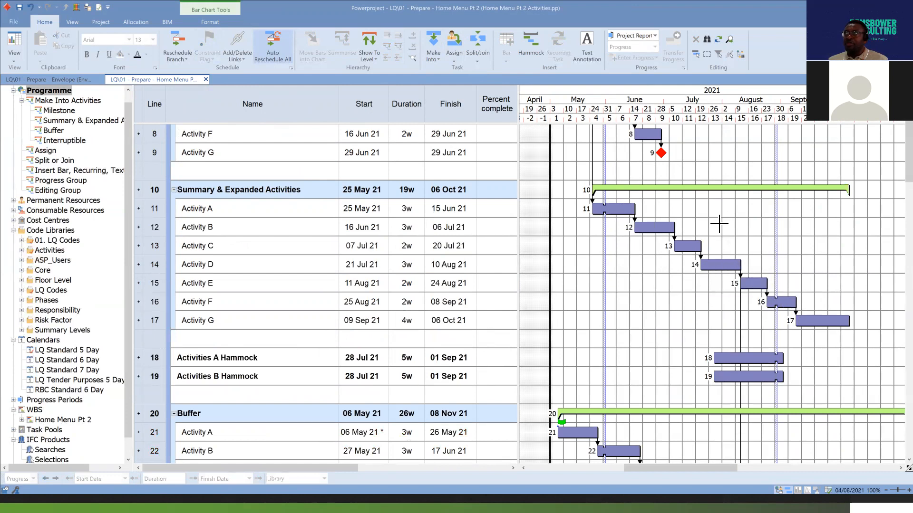
Switch back to Powerproject from the slide and examine Activities A to G on lines 11 to 17 and the hammock rows below.
left_click_drag(153, 210, 160, 319)
left_click(693, 290)
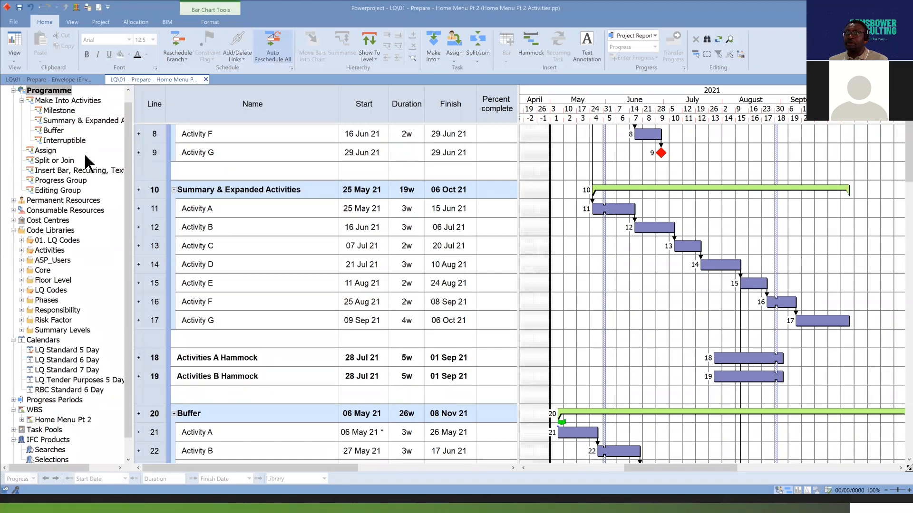
scroll(84, 154, "up", 1)
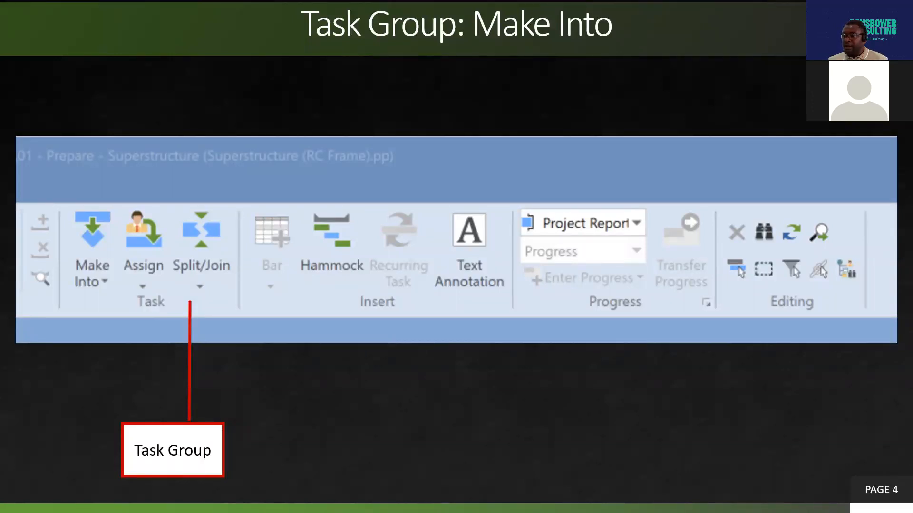
key("alt+Tab")
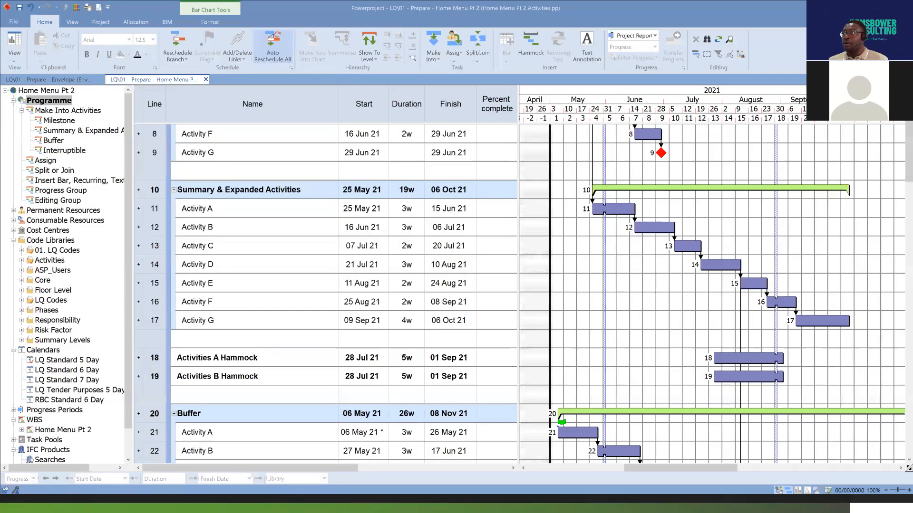
left_click(610, 210)
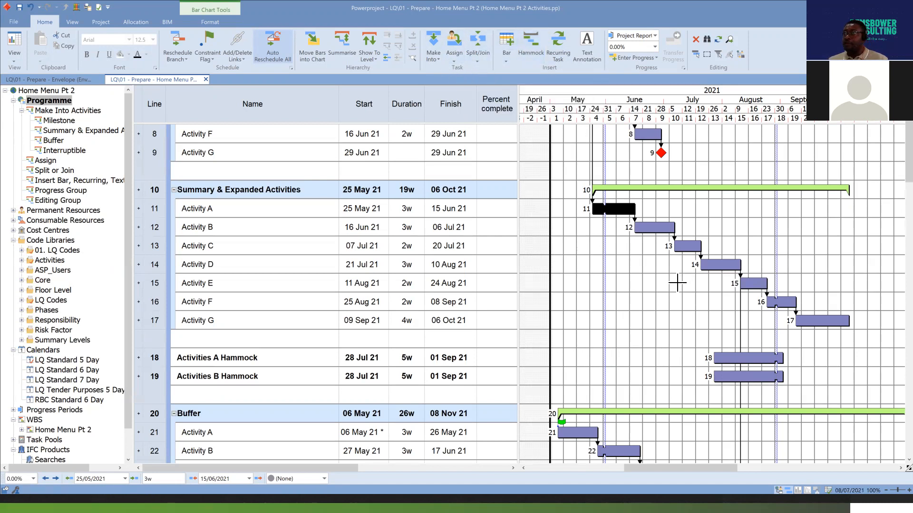
scroll(702, 342, "down", 4)
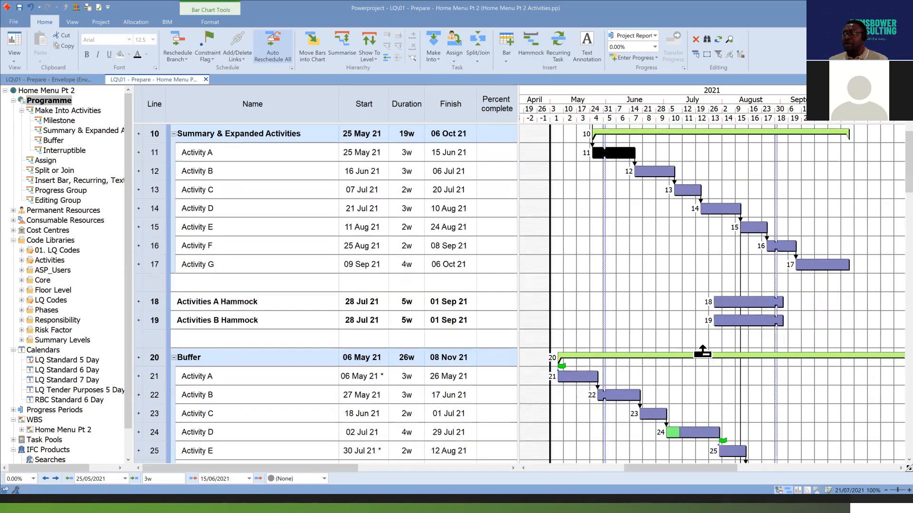
left_click_drag(691, 473, 703, 476)
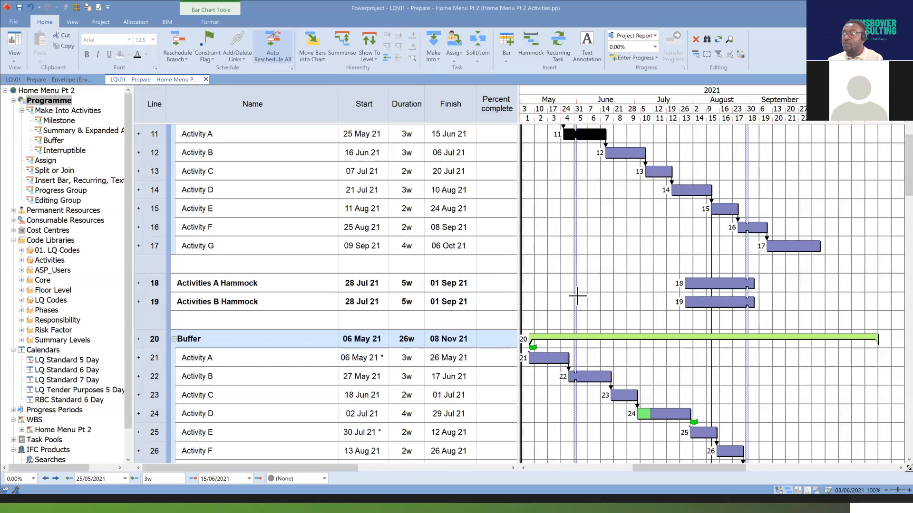
scroll(685, 227, "up", 1)
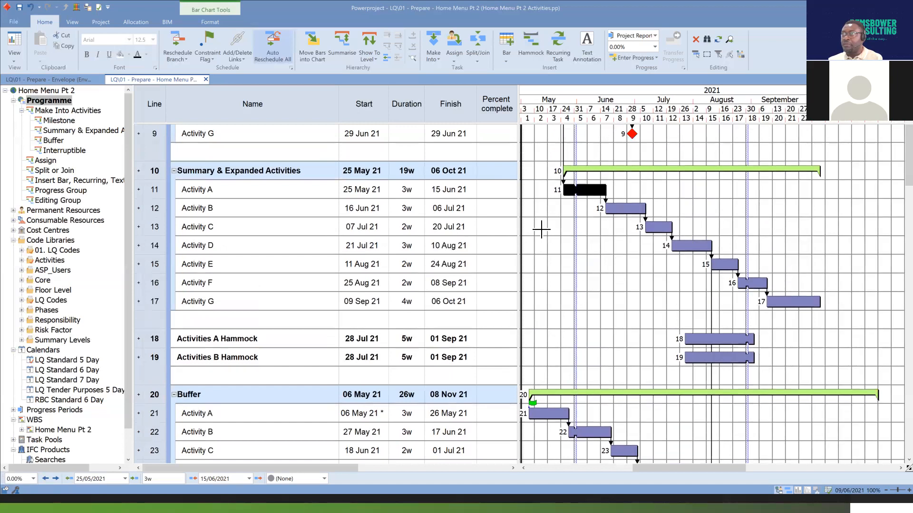
left_click_drag(157, 189, 177, 294)
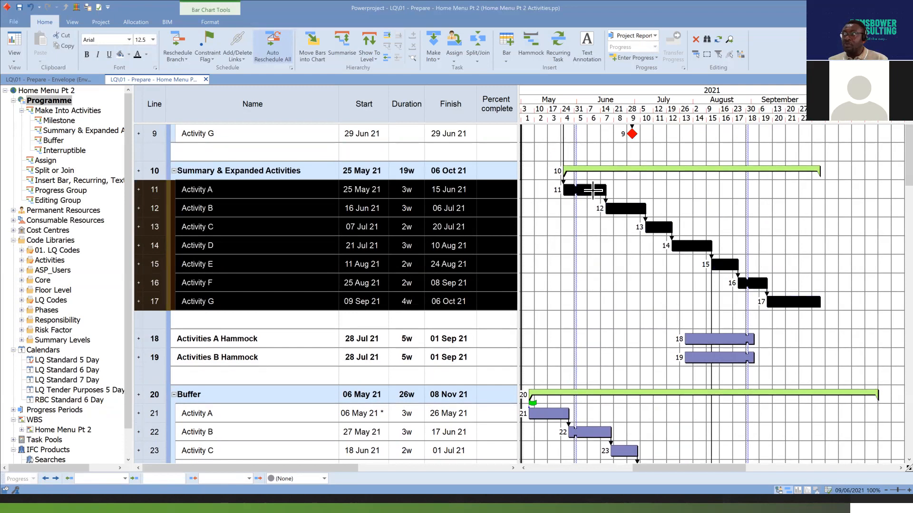
left_click(642, 302)
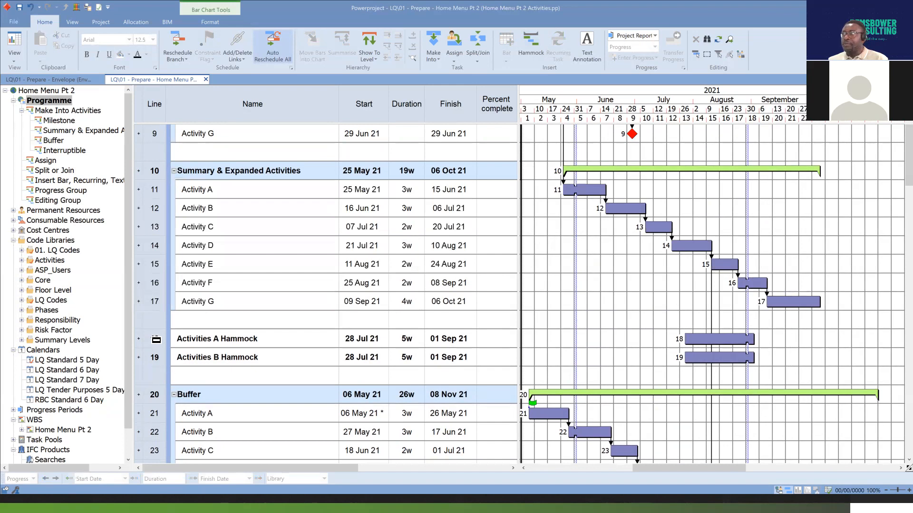
Convert the Activities A Hammock bar on line 18 into a hammock.
left_click(720, 340)
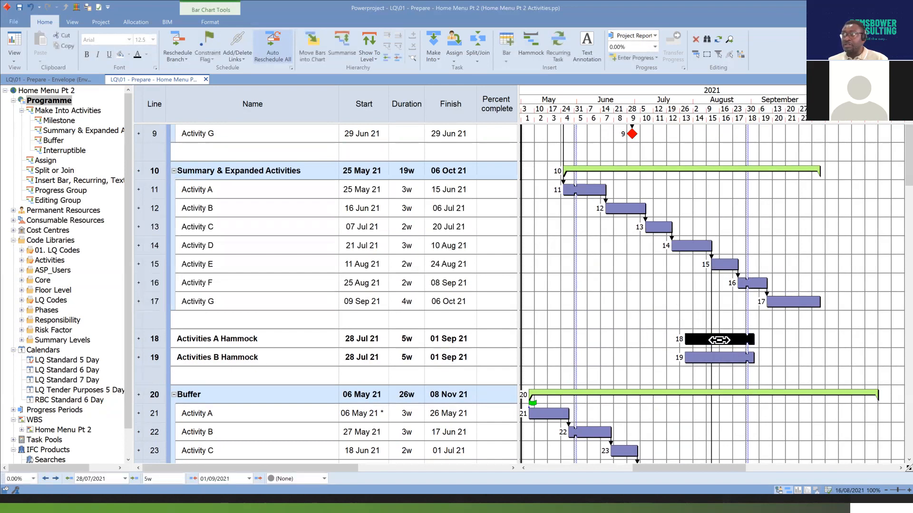
left_click(435, 58)
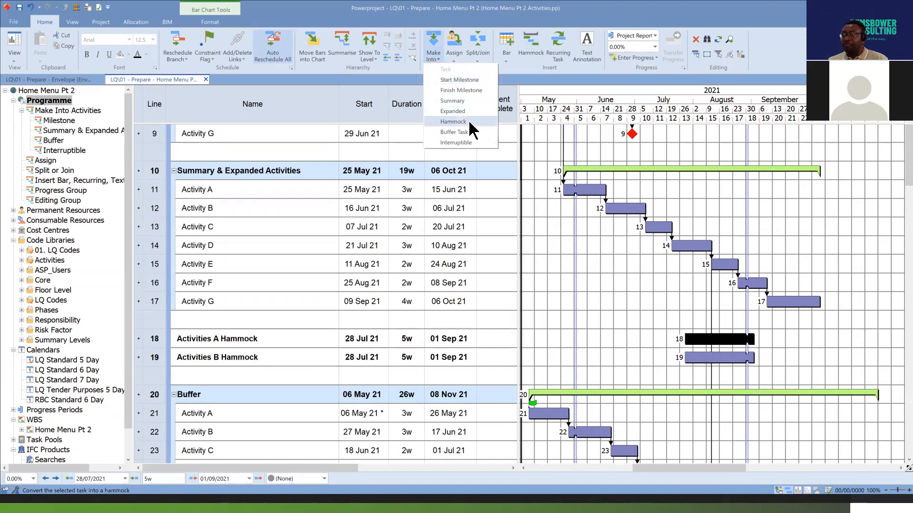
left_click(454, 122)
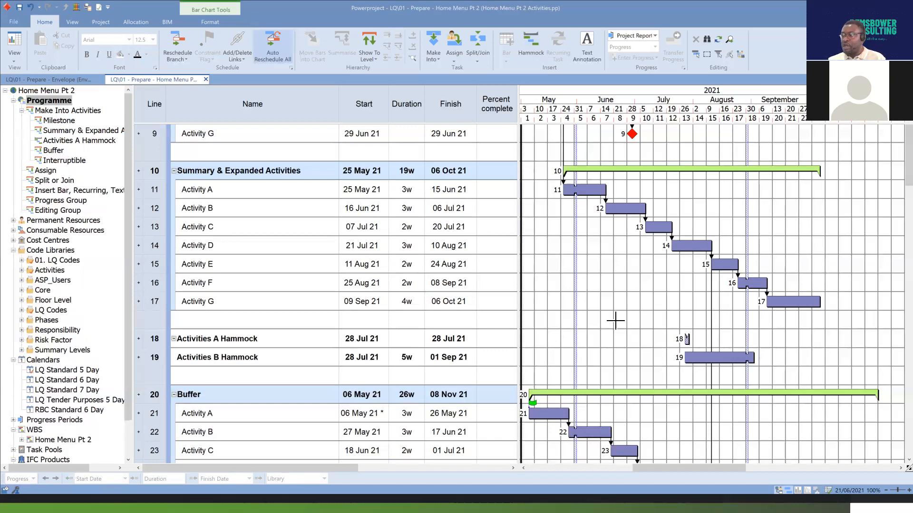
Add Activity B from line 12 to the Activities A Hammock.
left_click(623, 208)
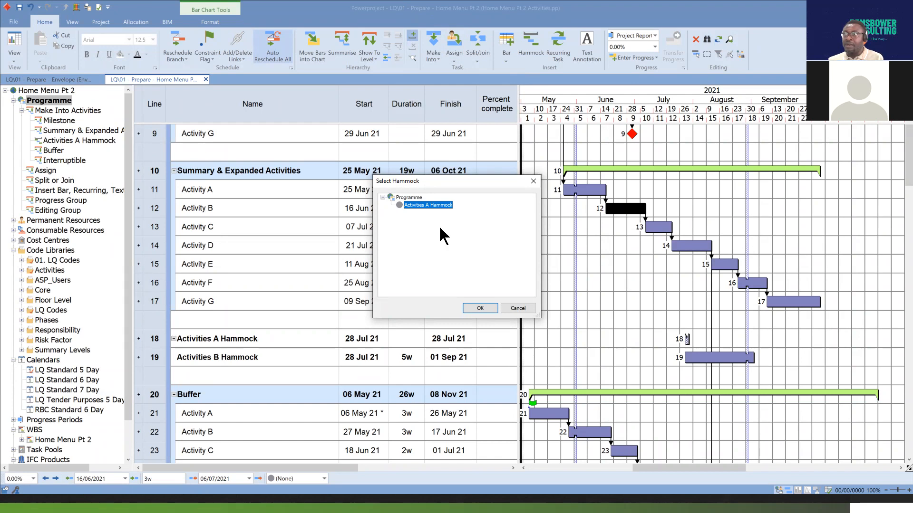
left_click(486, 307)
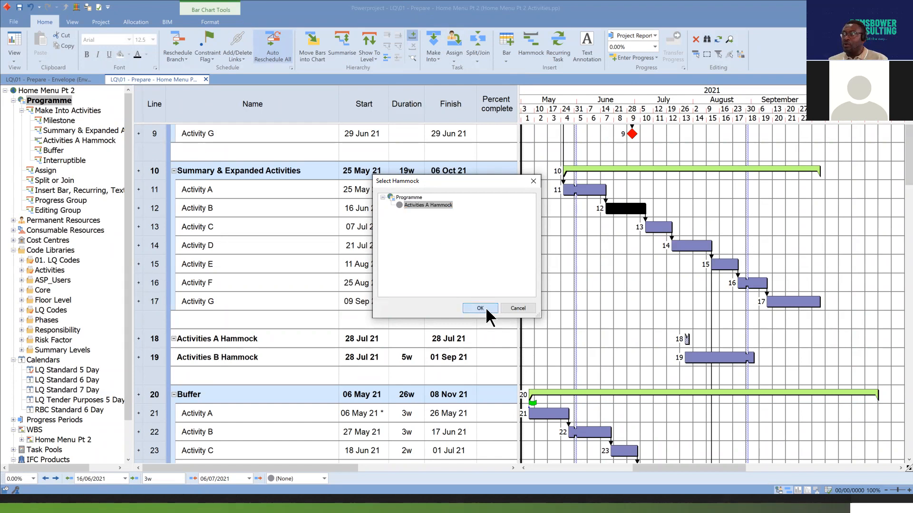
left_click(683, 340)
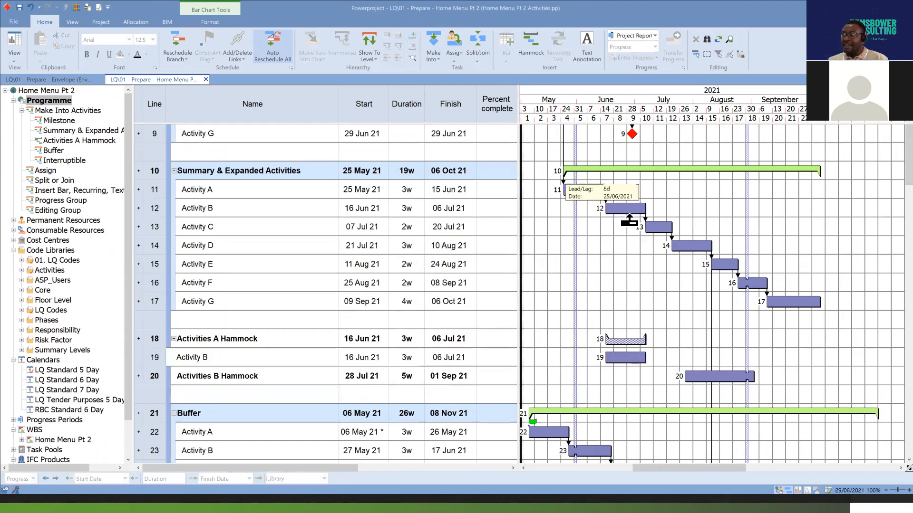
Check that Activity B on line 12 is linked to its hammock entry on line 19, and turn off automatic rescheduling.
left_click_drag(629, 211, 626, 358)
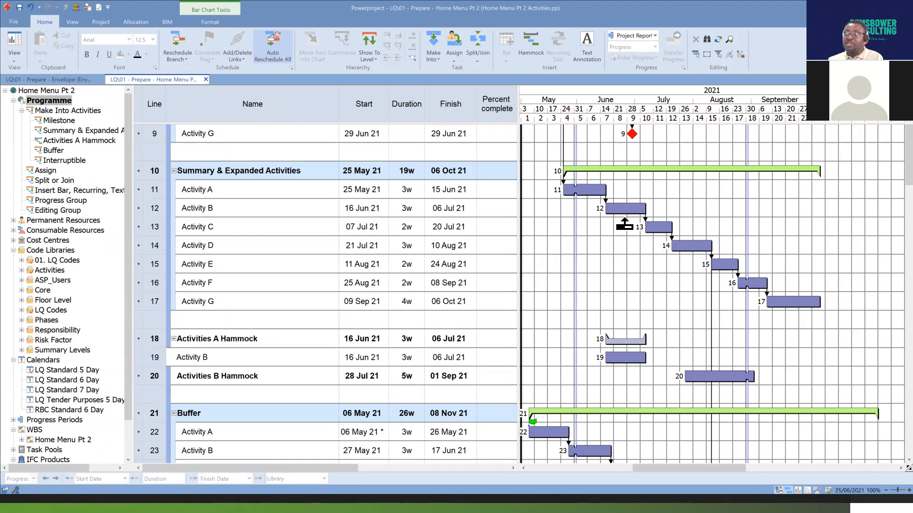
left_click(626, 358)
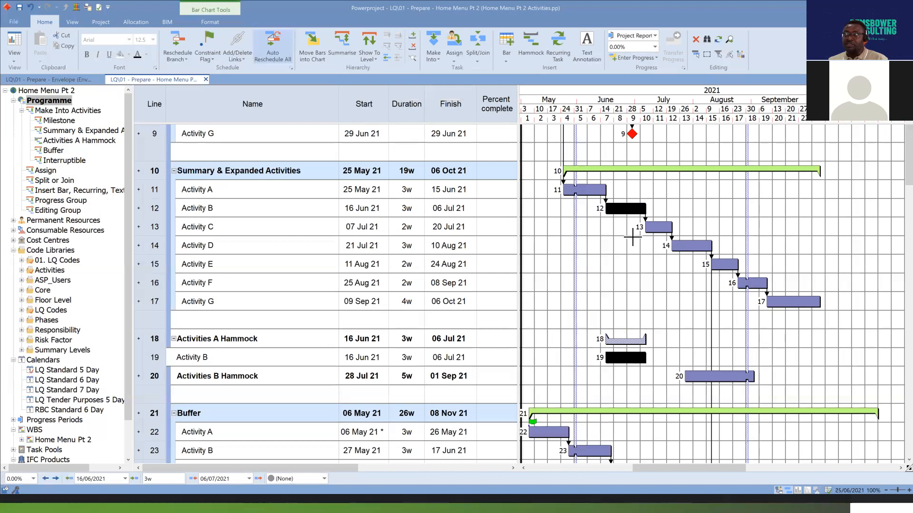
left_click(273, 41)
Move Activity B on line 12 to start on 26 Jul 21 and shorten its hammock entry's duration to 1w 3d.
left_click_drag(627, 208, 699, 209)
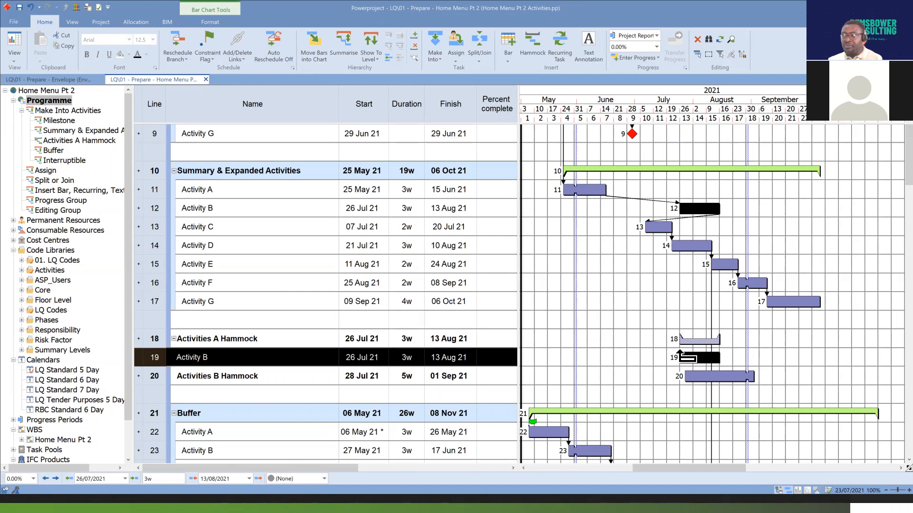
left_click_drag(720, 359, 702, 359)
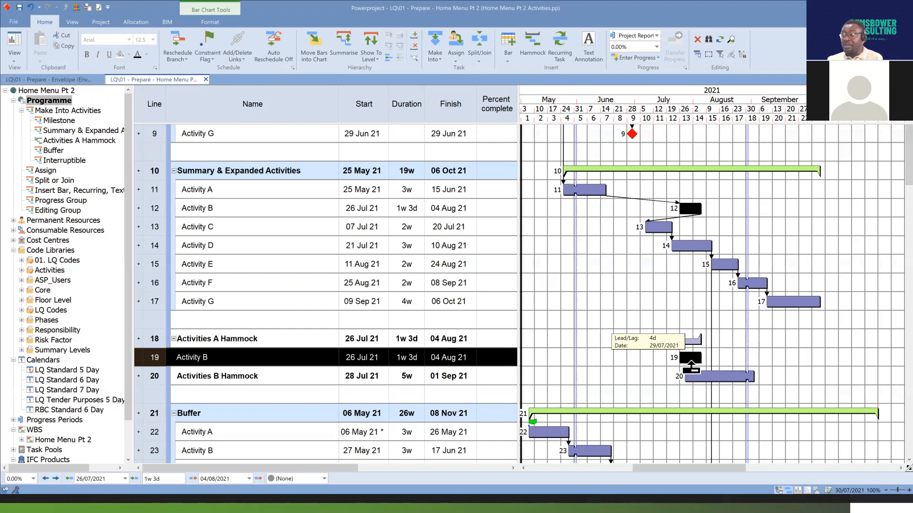
Undo the shortening and the move of Activity B, and clear the selection.
left_click(32, 6)
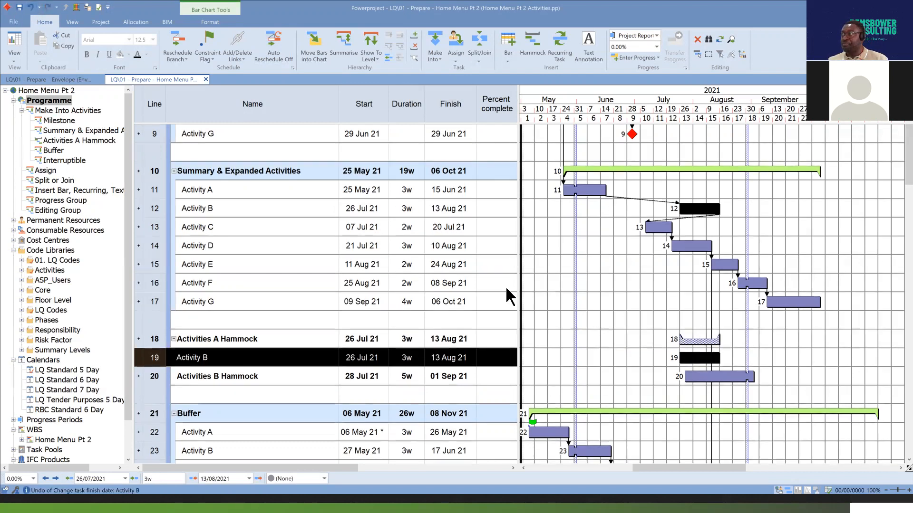
left_click(32, 7)
left_click(673, 355)
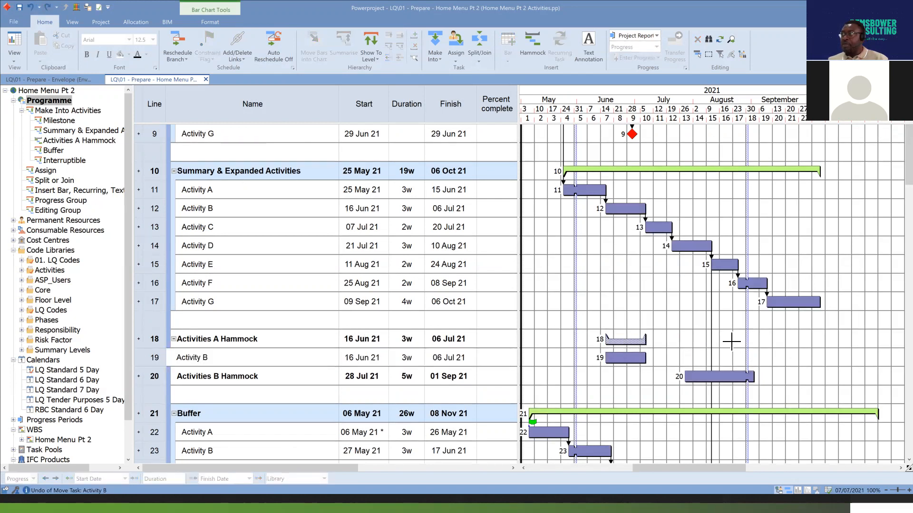
Add Activity F from line 16 to the Activities A Hammock and clear the selection.
left_click(756, 283)
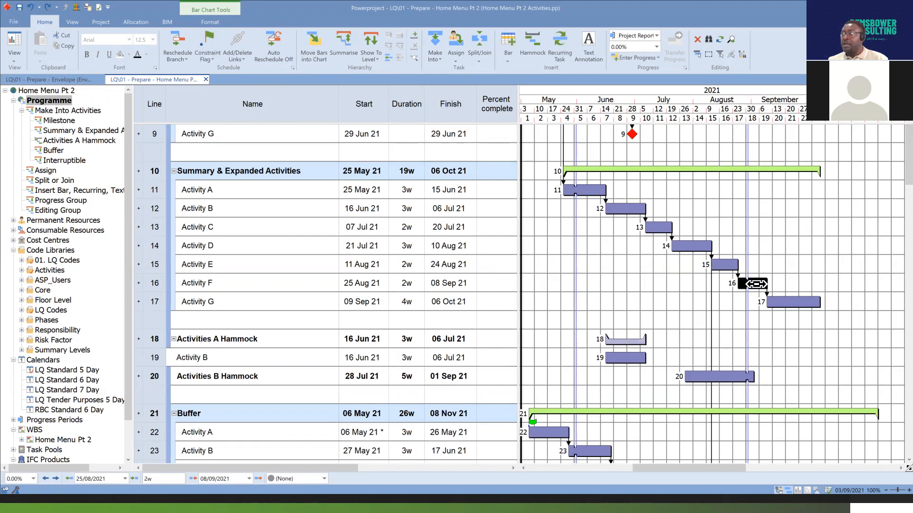
left_click(415, 36)
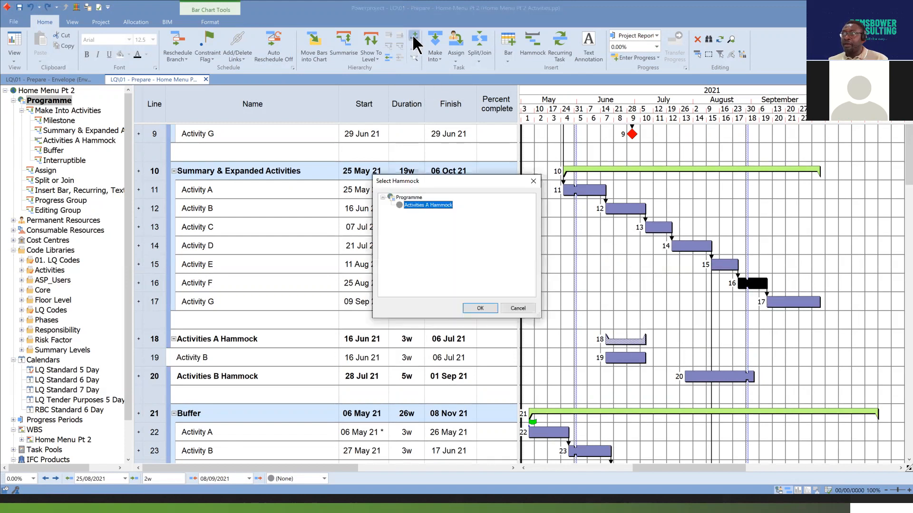
left_click(488, 308)
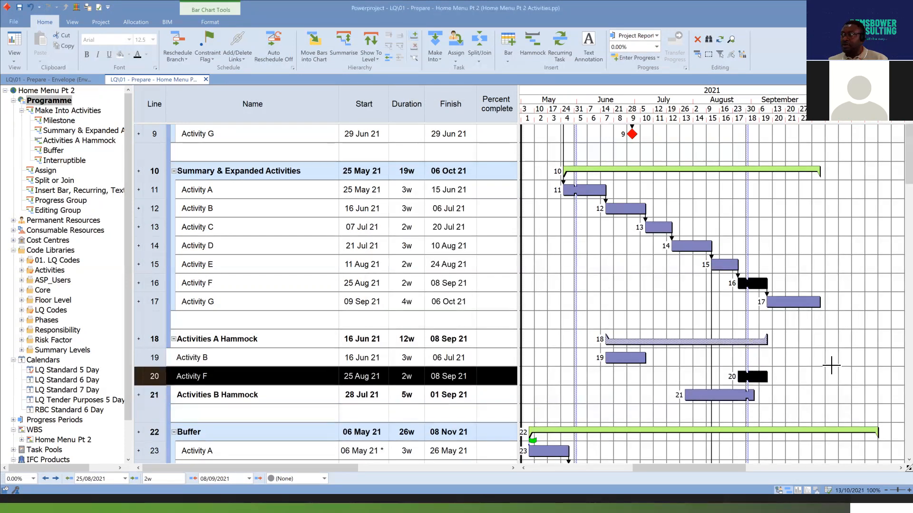
left_click(808, 371)
Examine Activity B's entry on line 19 against its original on line 12, and the Activities A Hammock bar.
left_click(622, 358)
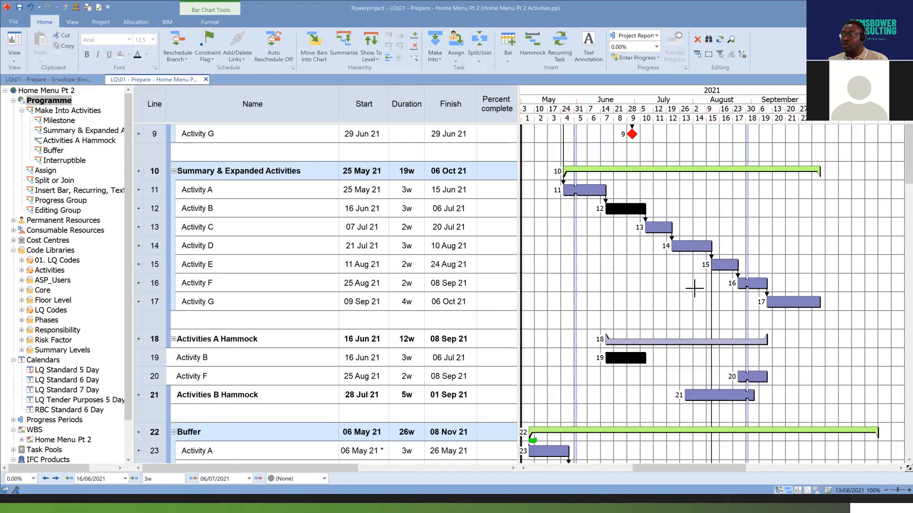
left_click_drag(630, 222, 692, 343)
left_click(693, 343)
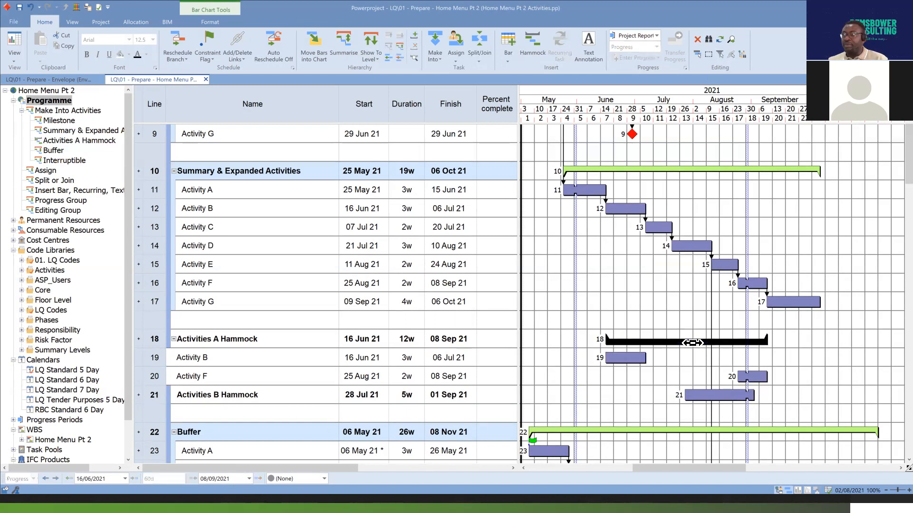
Add Activity C from line 25 in the Buffer group to the Activities A Hammock and check its link to the original.
scroll(695, 346, "down", 5)
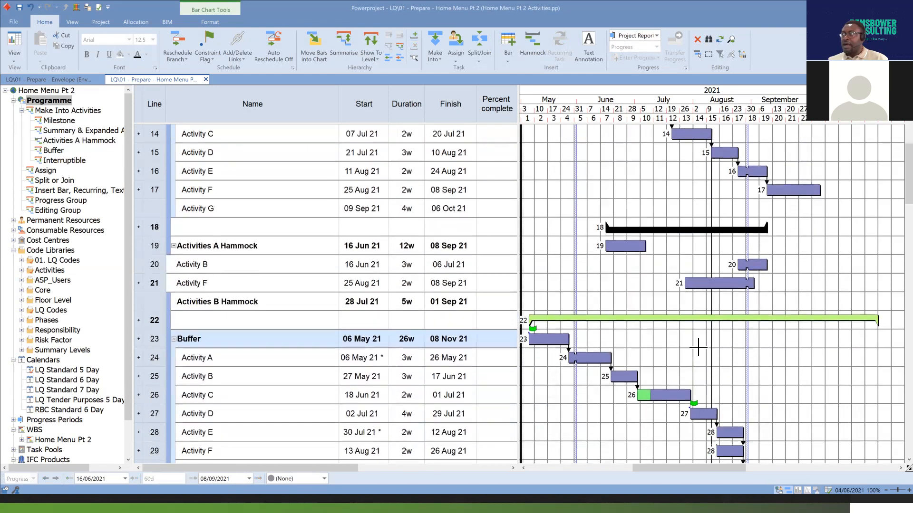
scroll(698, 347, "down", 1)
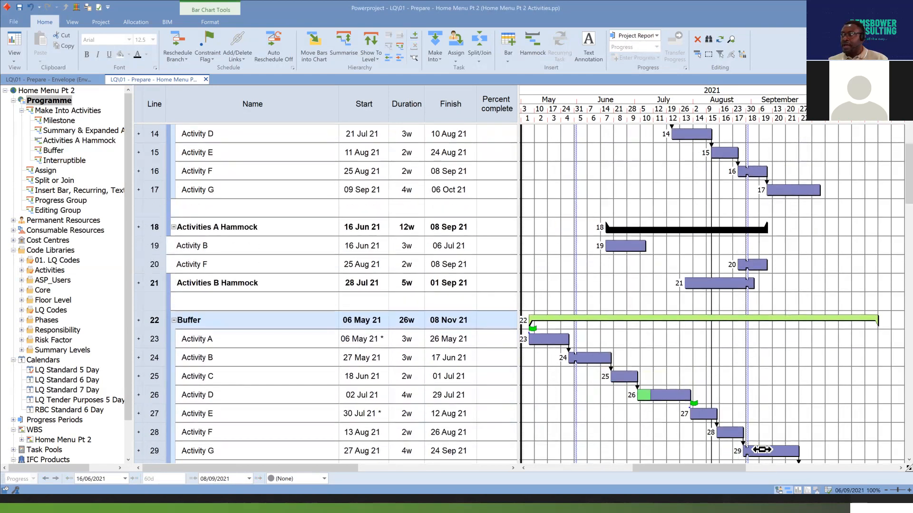
left_click(623, 378)
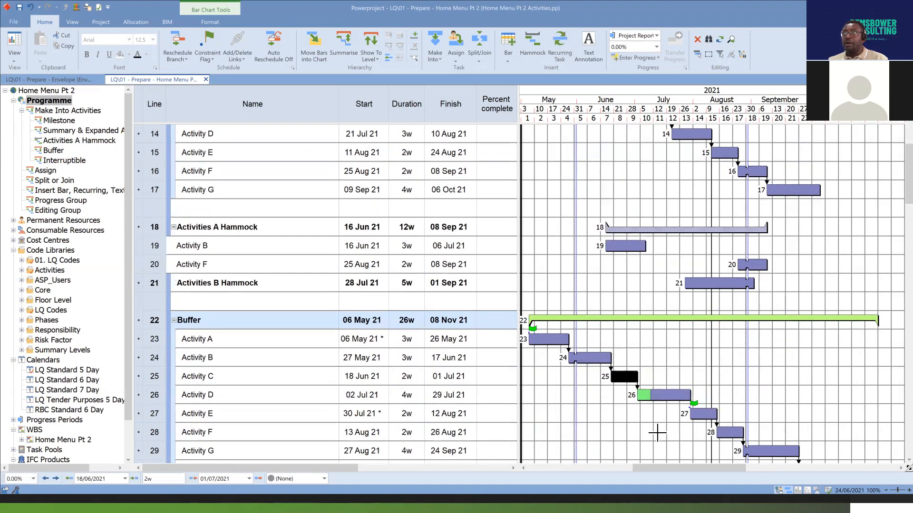
left_click(416, 37)
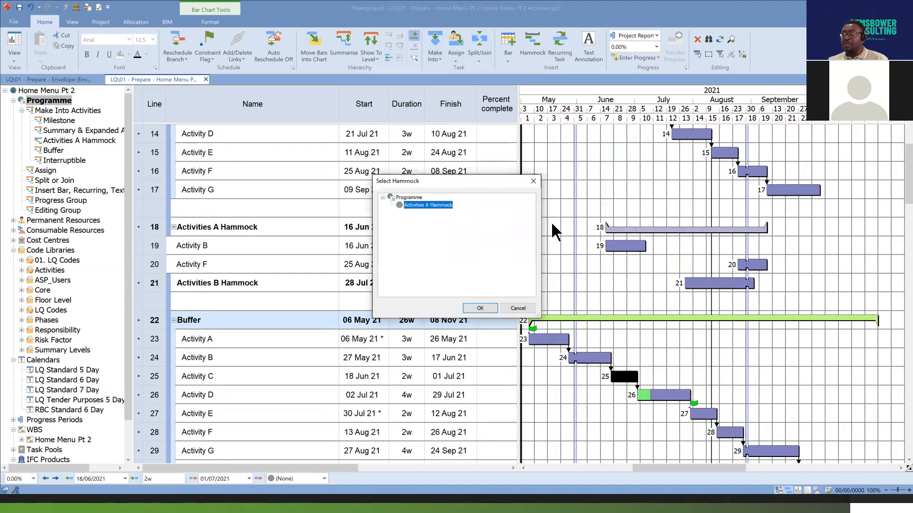
left_click(480, 308)
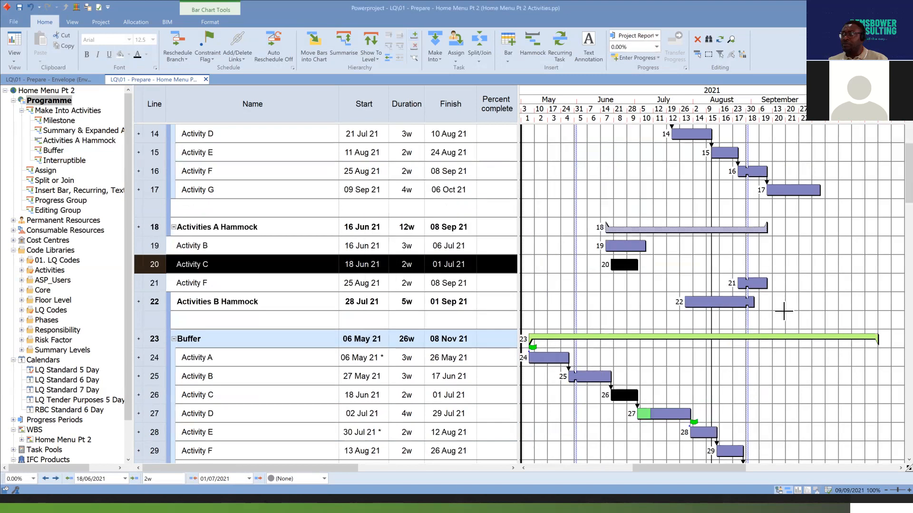
left_click(623, 288)
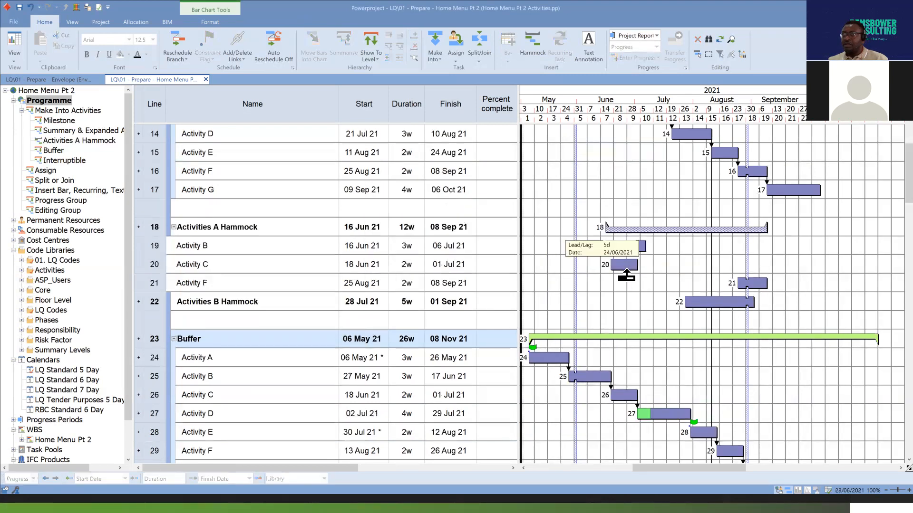
left_click(625, 267)
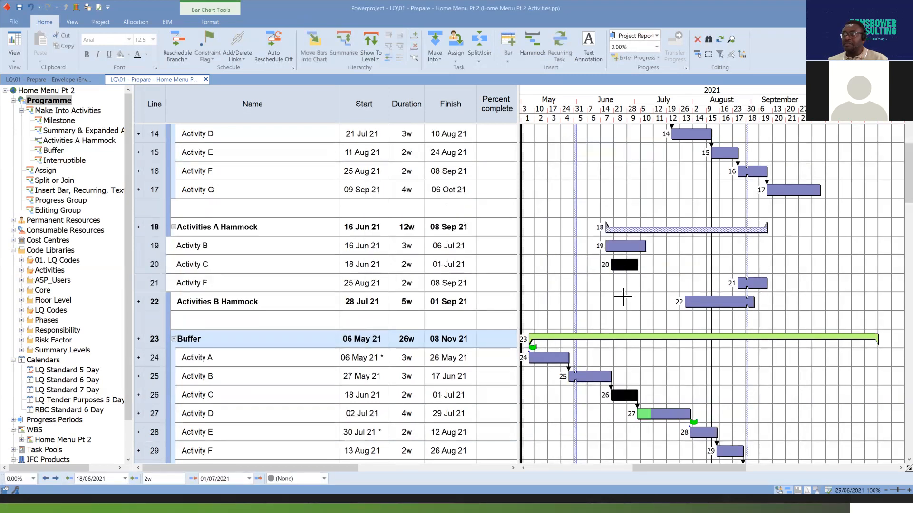
Collapse and expand the Activities A Hammock to compare its single bar with its member activities.
left_click(173, 227)
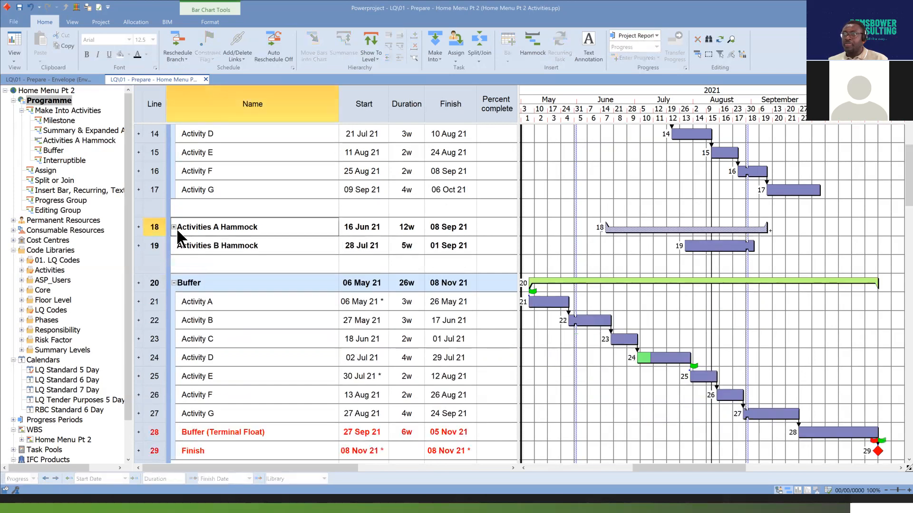
left_click(173, 227)
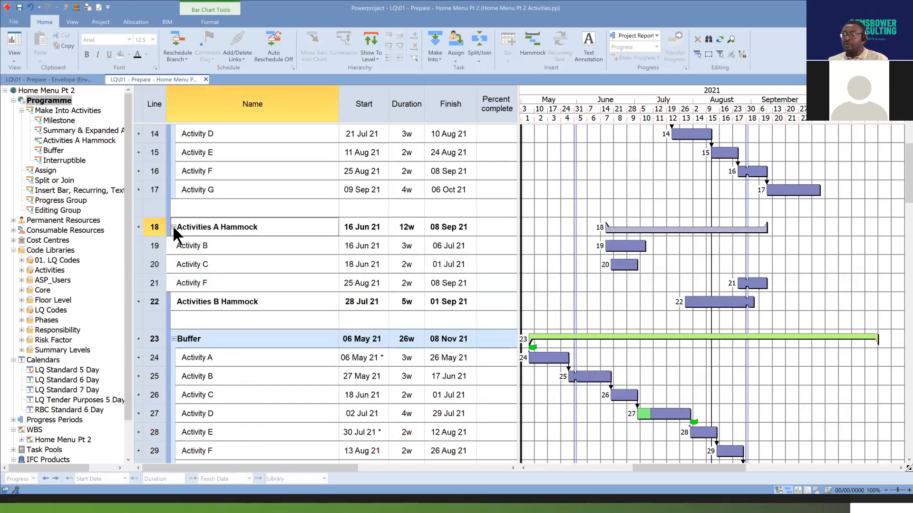
left_click(173, 227)
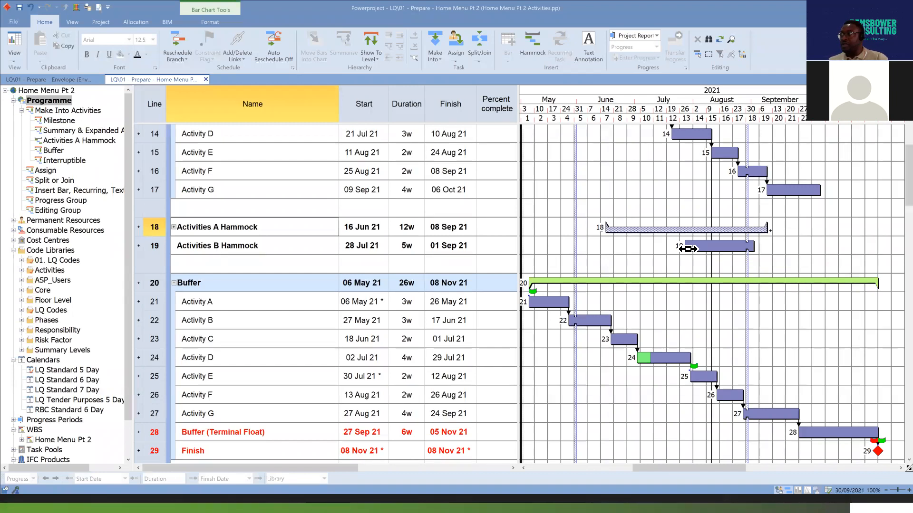
mouse_move(688, 249)
left_mouse_down()
mouse_move(704, 232)
mouse_move(692, 240)
mouse_move(689, 231)
left_mouse_up()
scroll(245, 292, "up", 1)
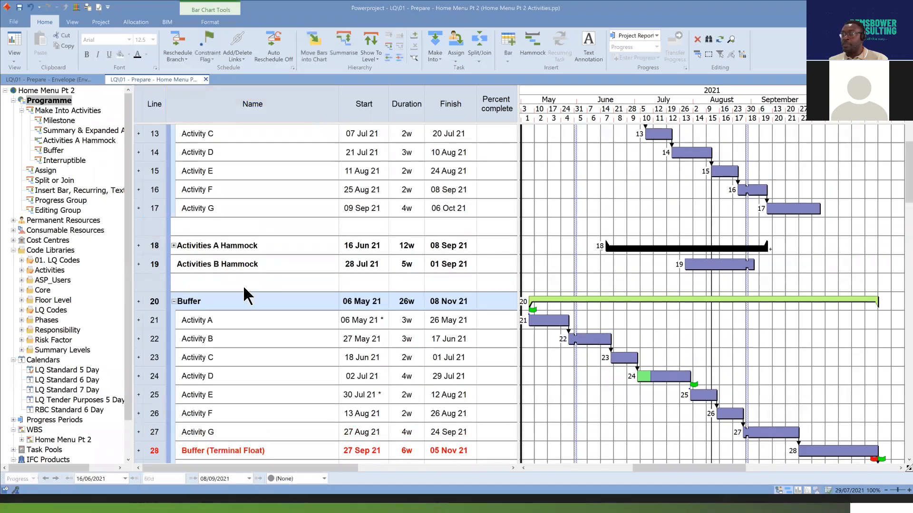
left_click(173, 246)
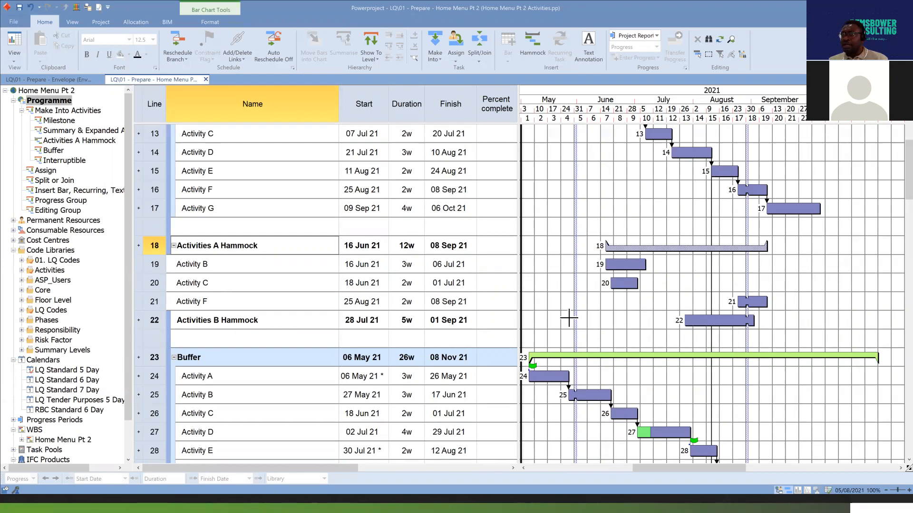
Convert the Activities B Hammock task on line 22 into a hammock.
left_click(735, 323)
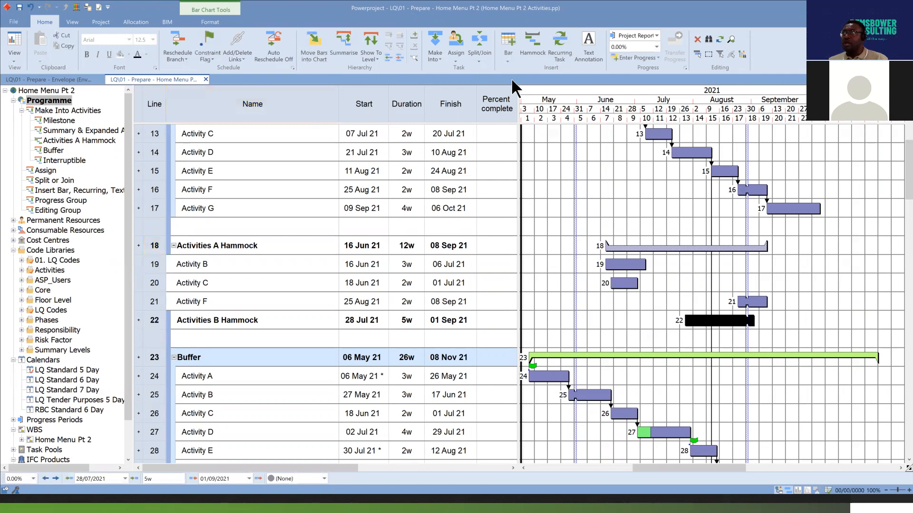
left_click(439, 59)
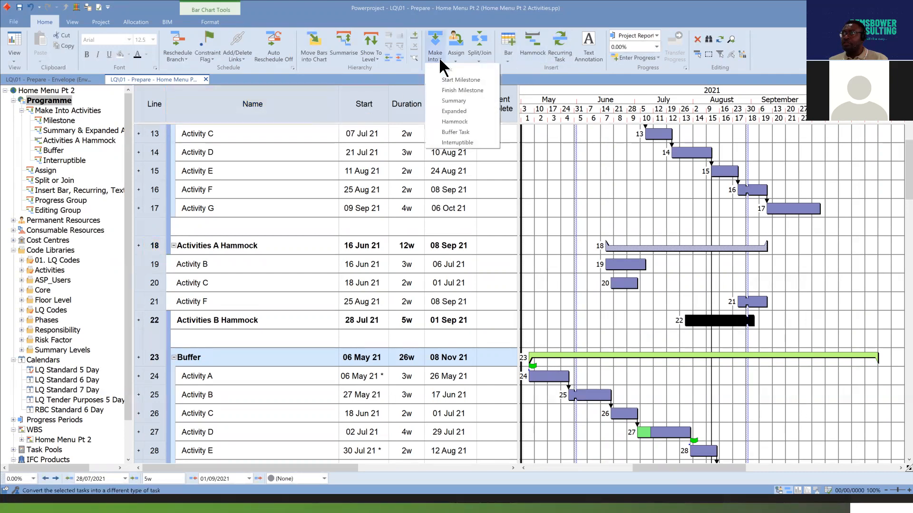
left_click(469, 122)
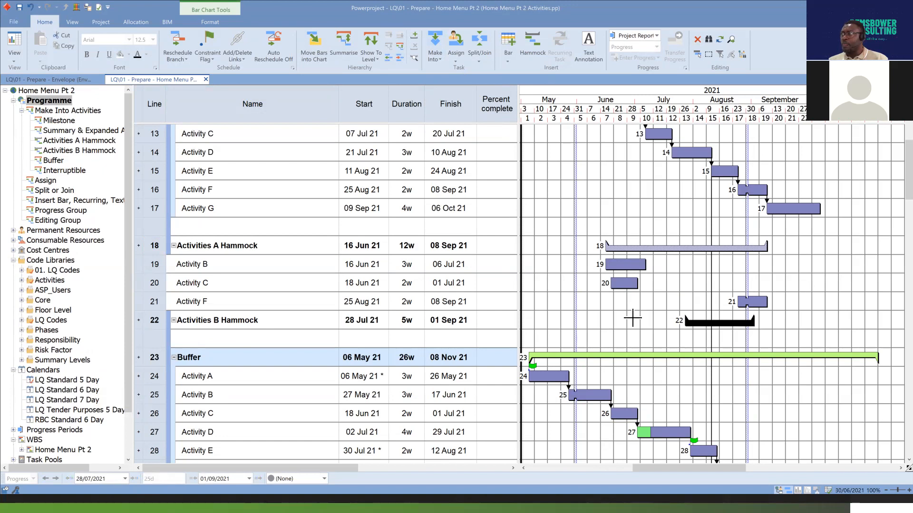
Add Activity A from line 24 in the Buffer group to the Activities B Hammock.
left_click(563, 379)
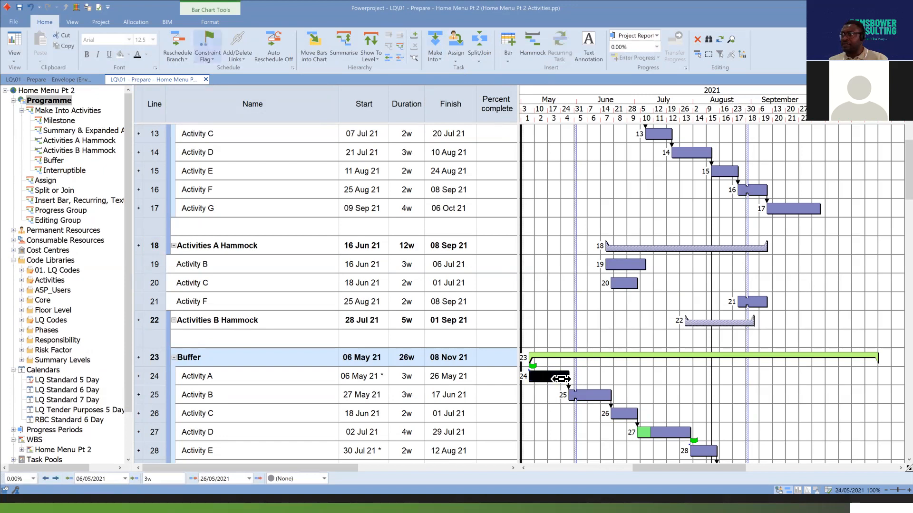
left_click(417, 39)
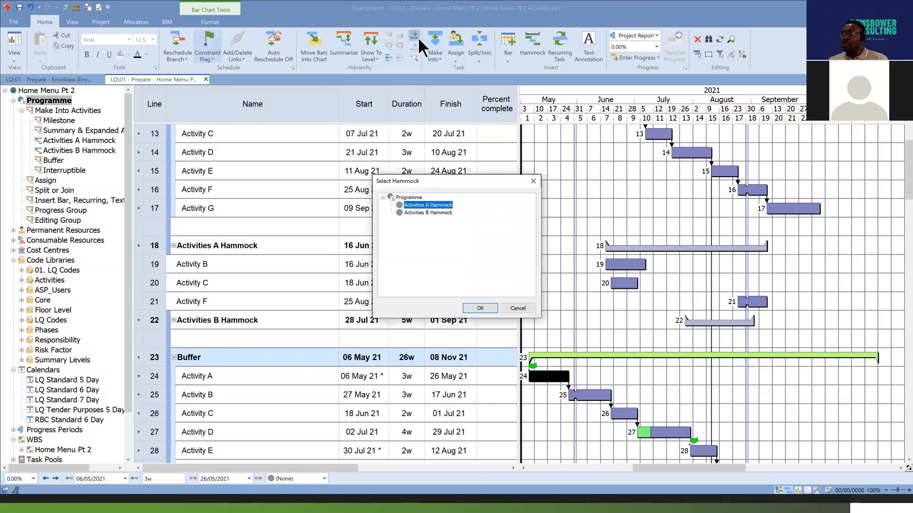
left_click(428, 213)
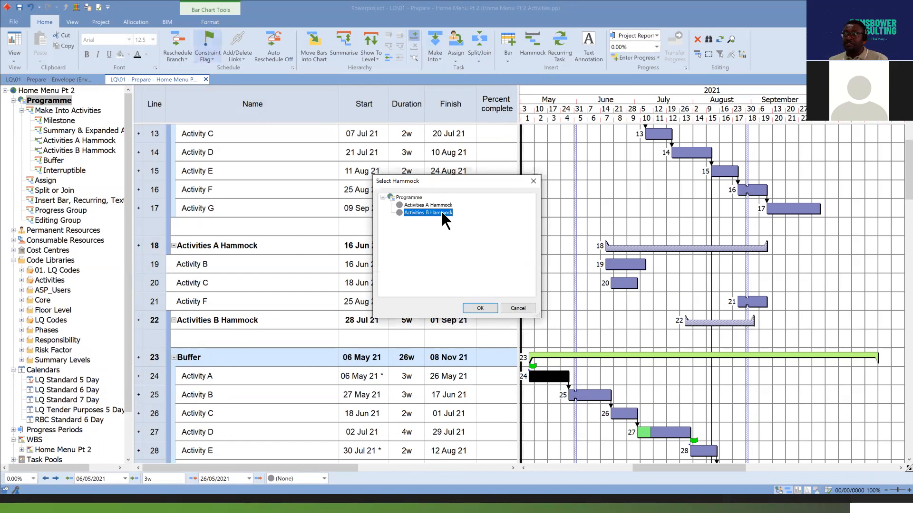
left_click(479, 307)
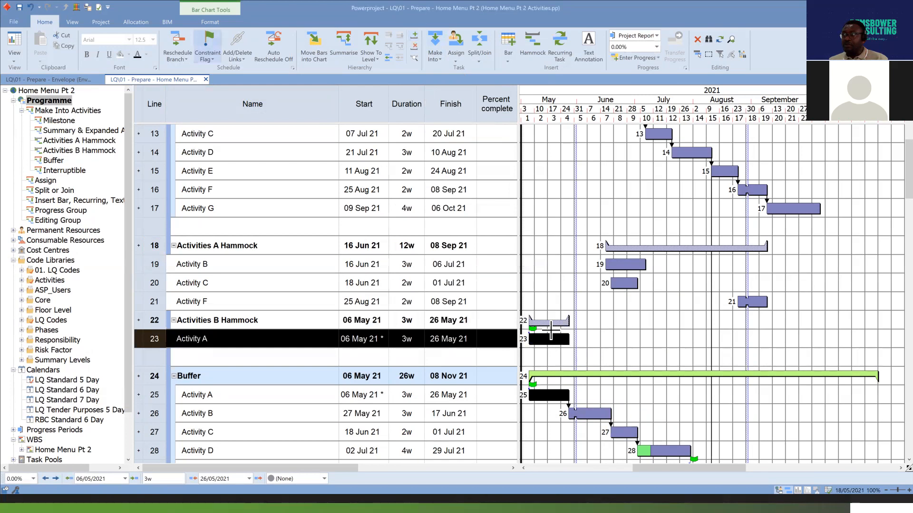
Add Activities E and F from lines 39 and 40 in the Interruptible group to the Activities B Hammock, and clear the selection.
scroll(692, 355, "down", 1)
scroll(693, 355, "down", 4)
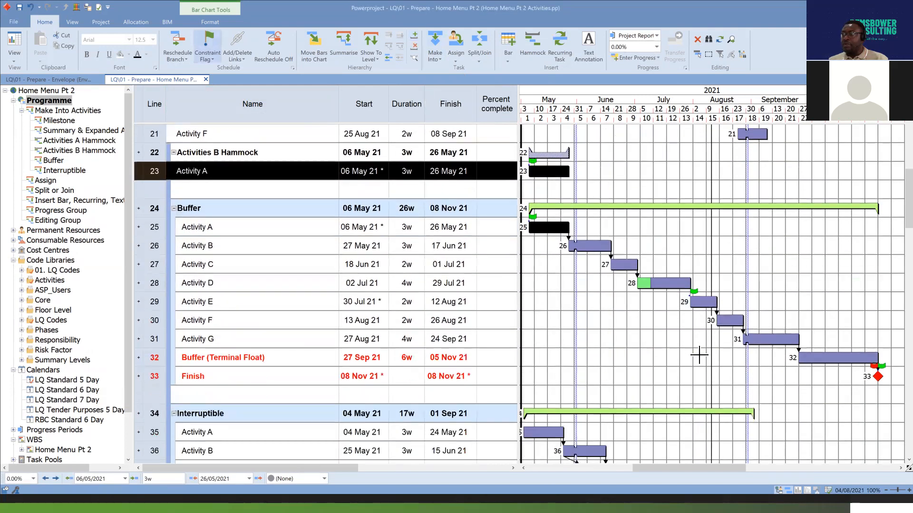
scroll(678, 417, "down", 1)
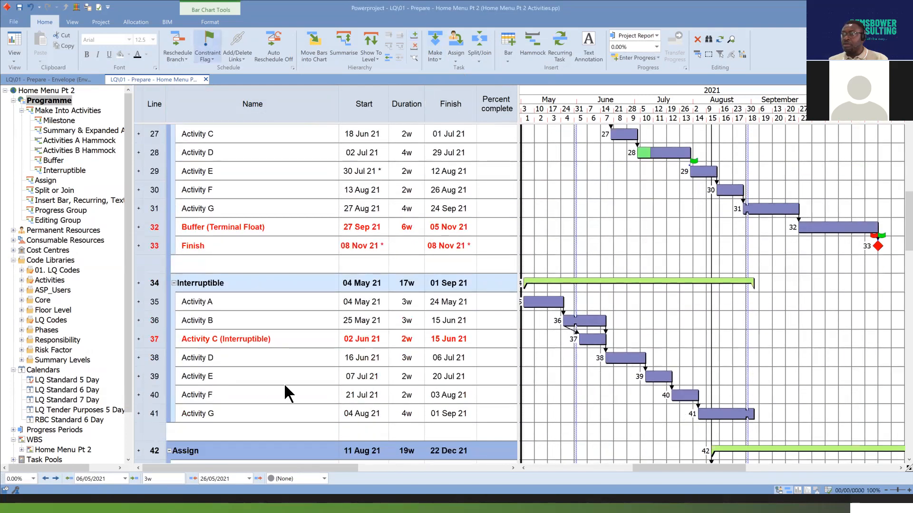
left_click_drag(155, 383, 155, 395)
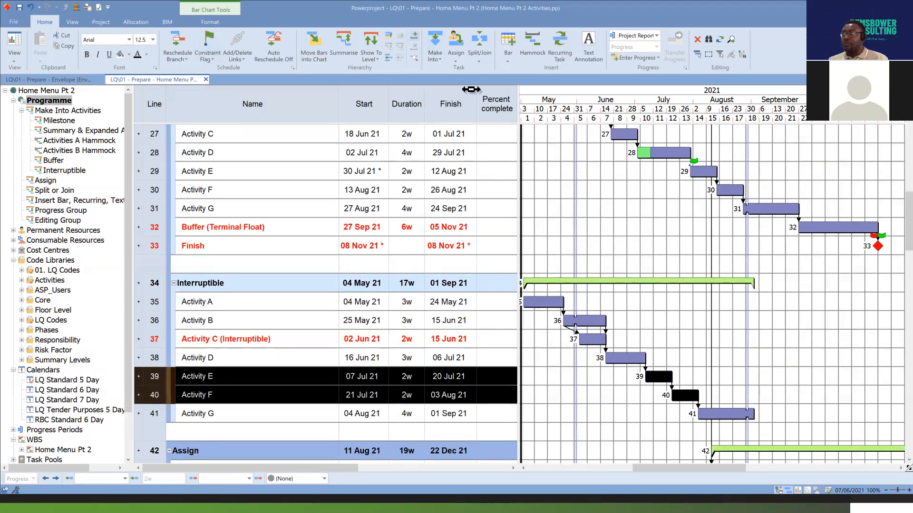
right_click(663, 379)
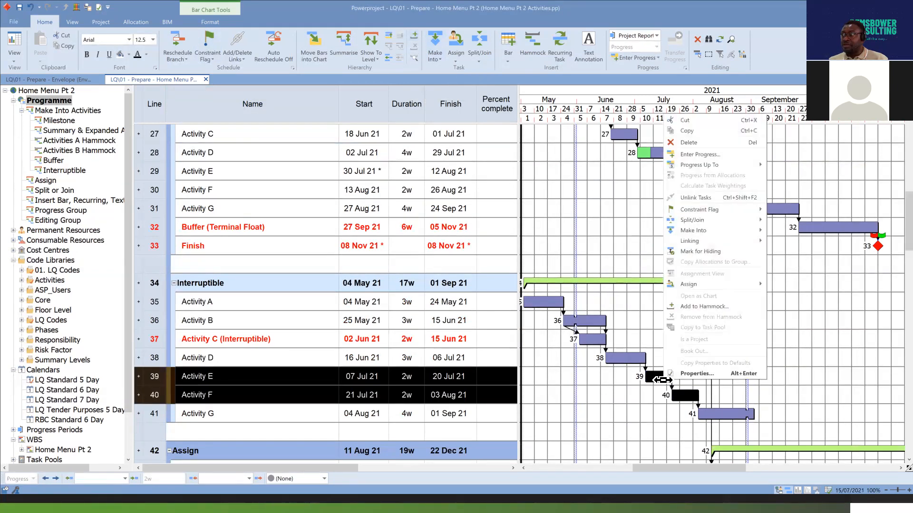
left_click(721, 308)
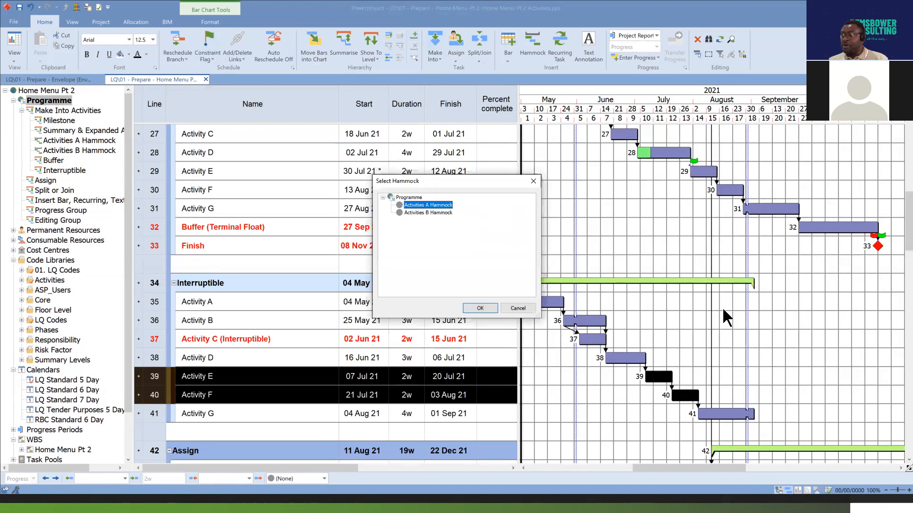
left_click(438, 213)
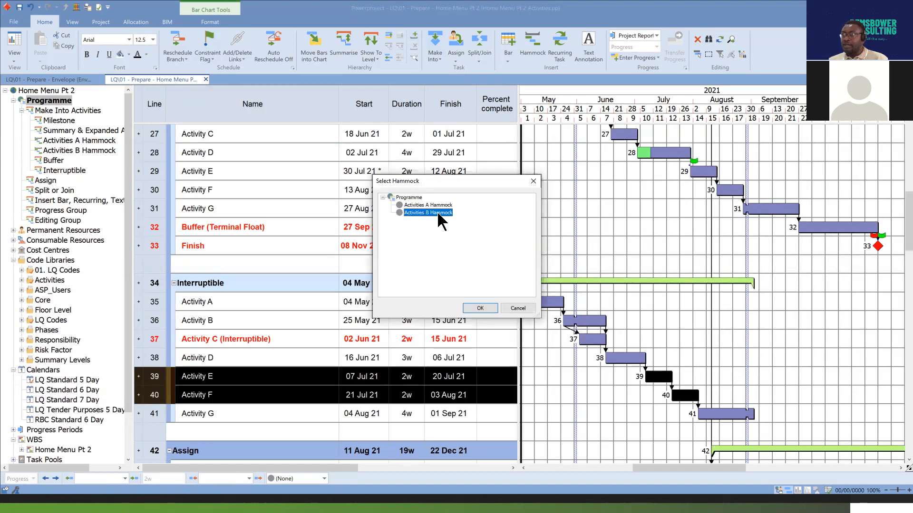
left_click(480, 308)
scroll(666, 278, "up", 3)
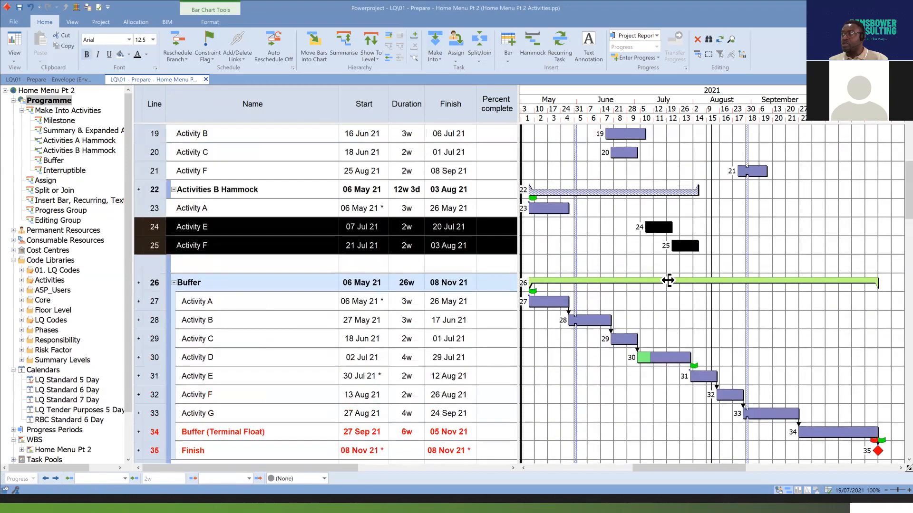
scroll(668, 280, "up", 1)
left_click(635, 281)
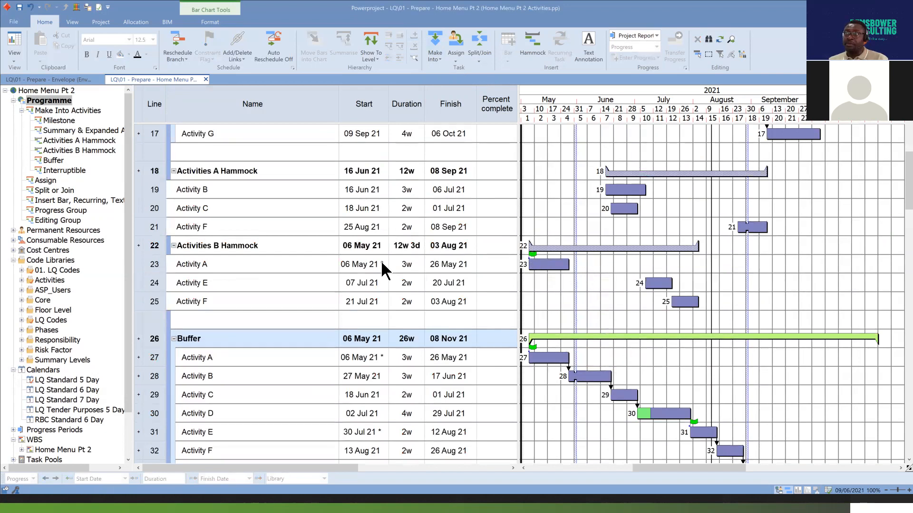
Collapse the Activities B and Activities A Hammocks to view their bars, and expand the Activities A Hammock again.
left_click(173, 245)
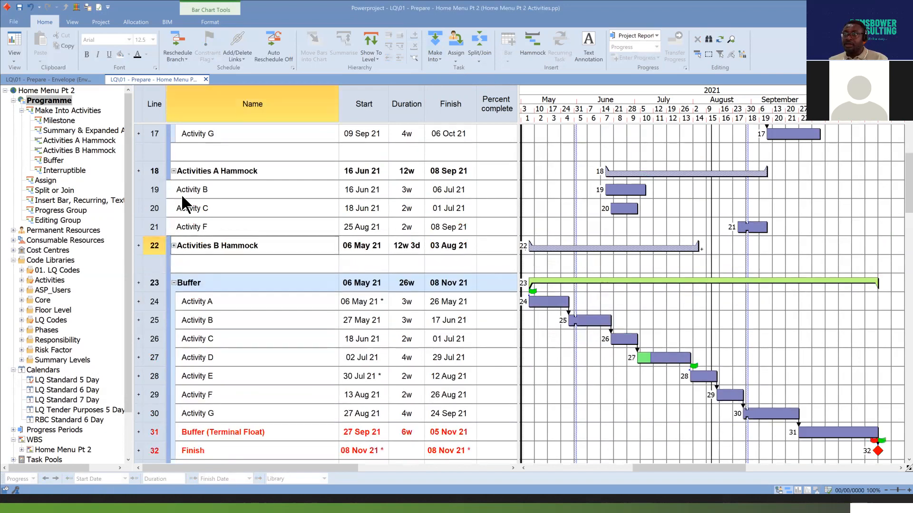
left_click(174, 171)
scroll(219, 199, "up", 2)
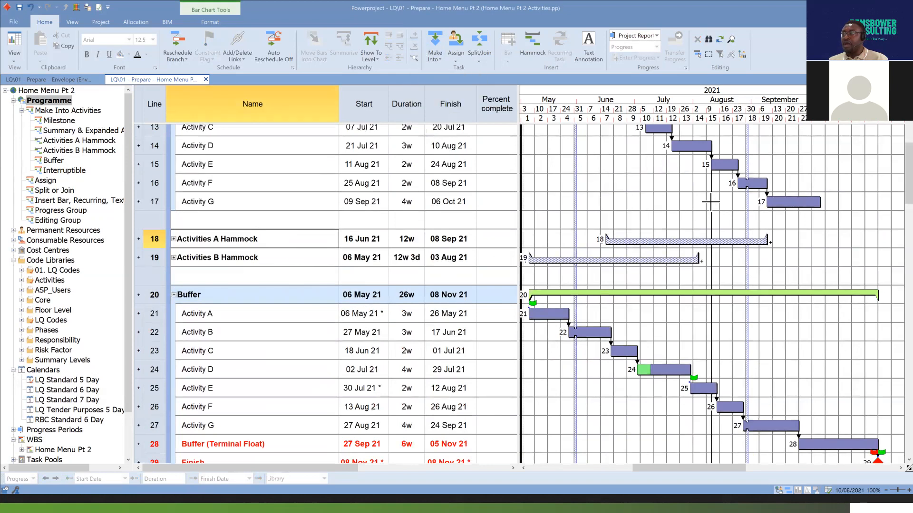
left_click(174, 239)
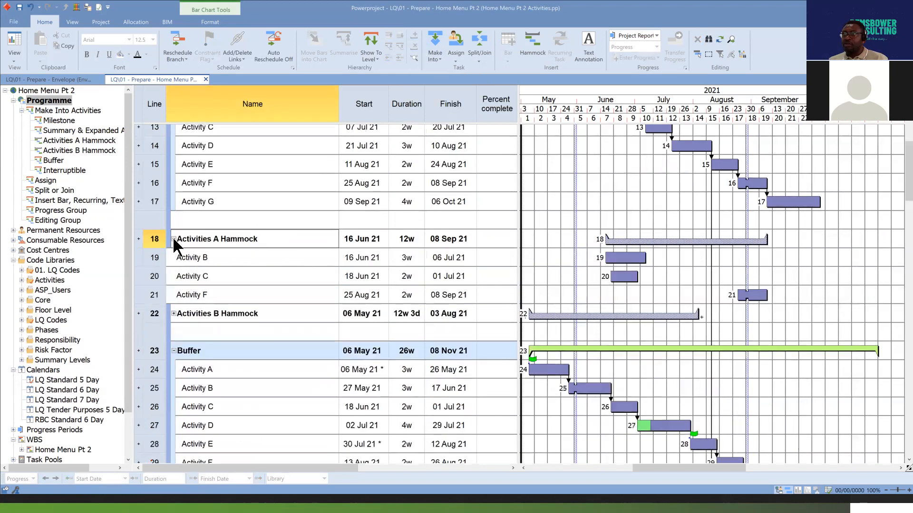
Remove Activity B on line 19 and Activity F from the Activities A Hammock.
left_click(156, 259)
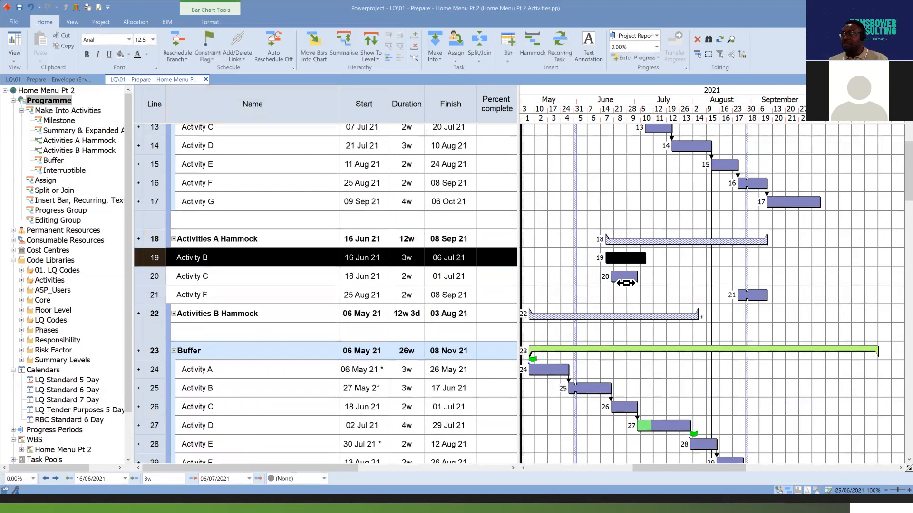
left_click(632, 258)
scroll(658, 265, "up", 3)
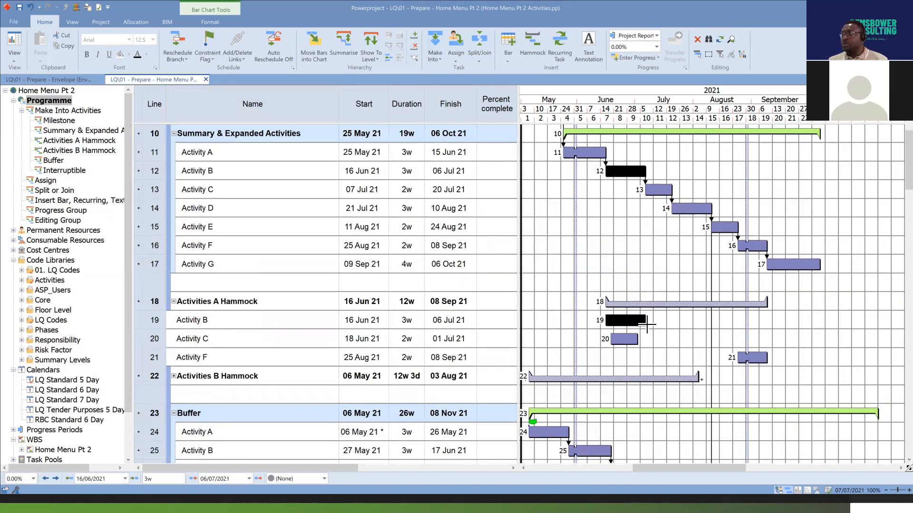
left_click(415, 47)
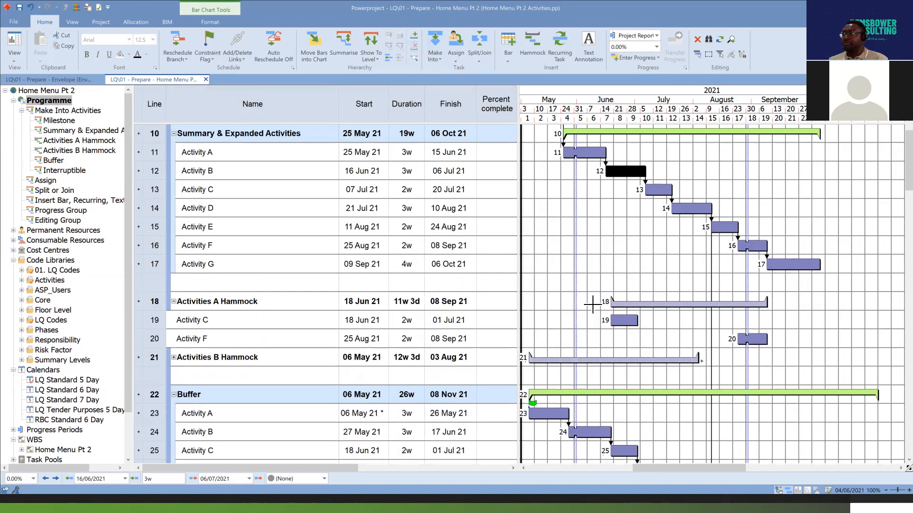
left_click(658, 319)
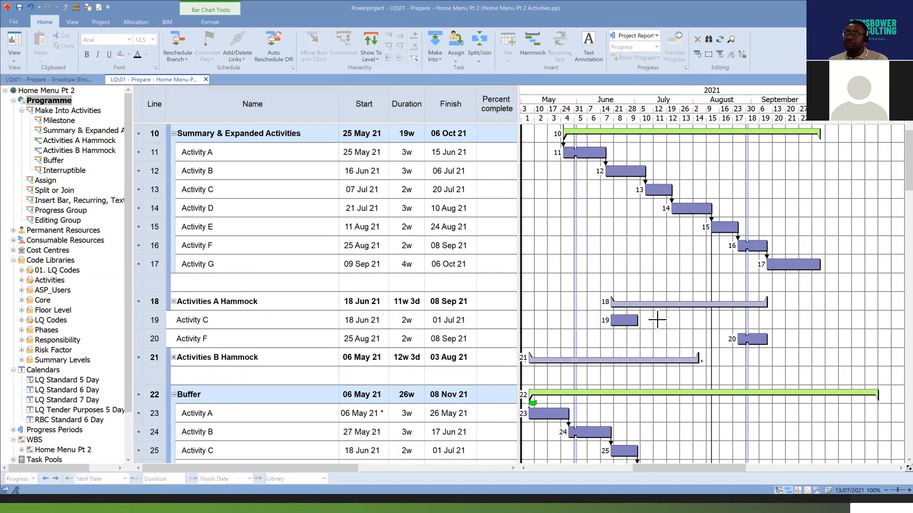
left_click(756, 339)
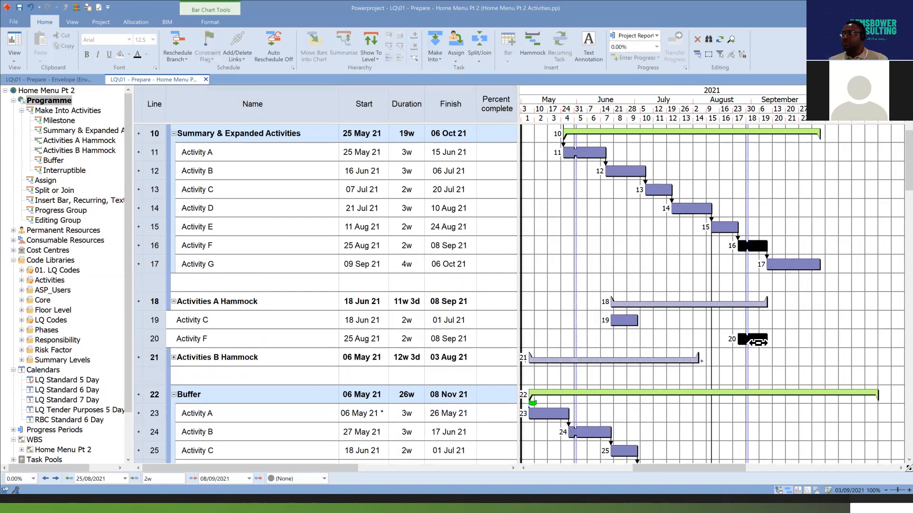
left_click(415, 47)
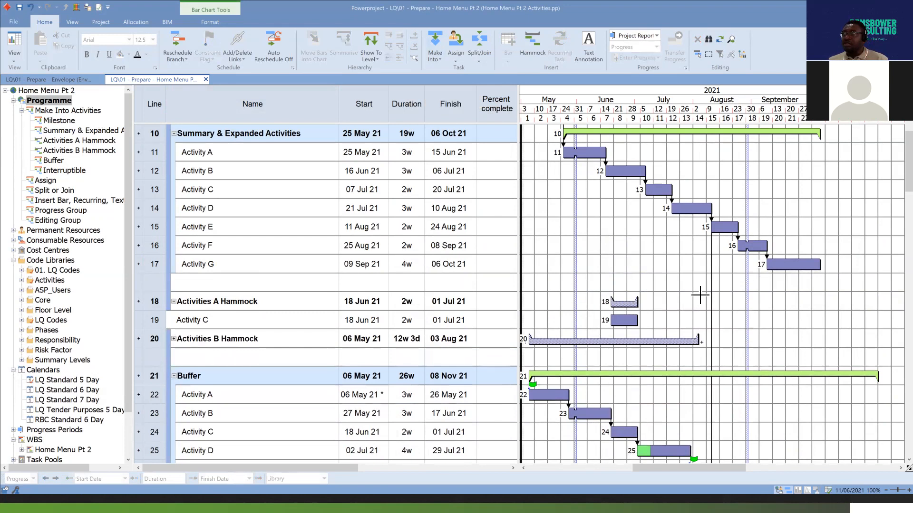
Delete the Activity C task listed under the Activities A Hammock, and undo the deletion.
left_click(626, 323)
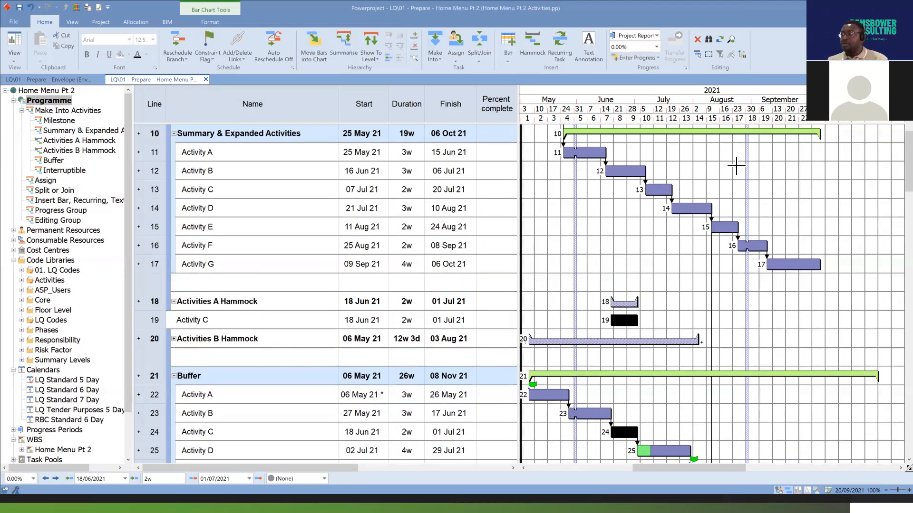
scroll(741, 334, "down", 2)
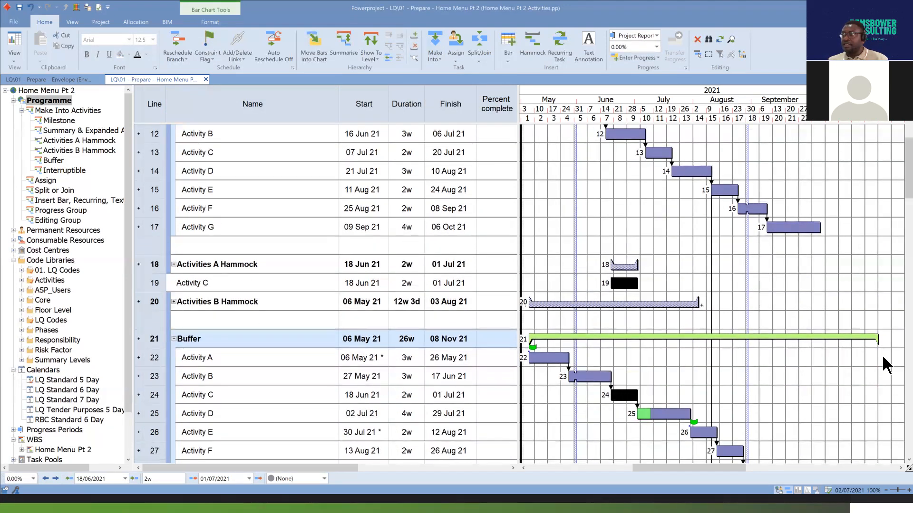
key("Delete")
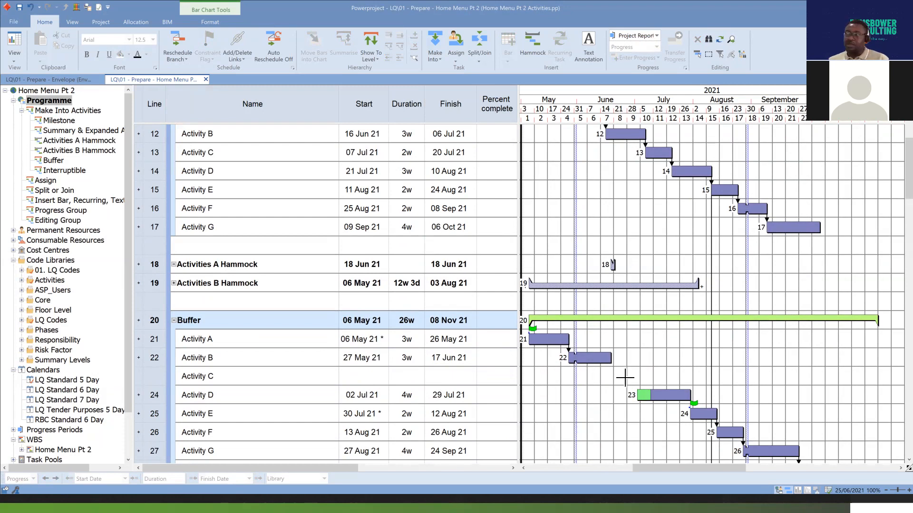
left_click(30, 7)
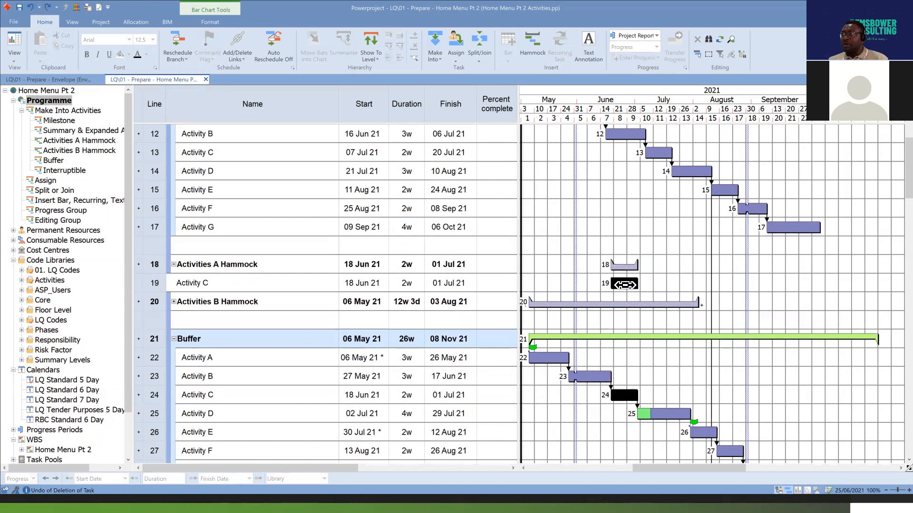
Remove Activity C on line 19 from the Activities A Hammock without deleting the task.
right_click(626, 285)
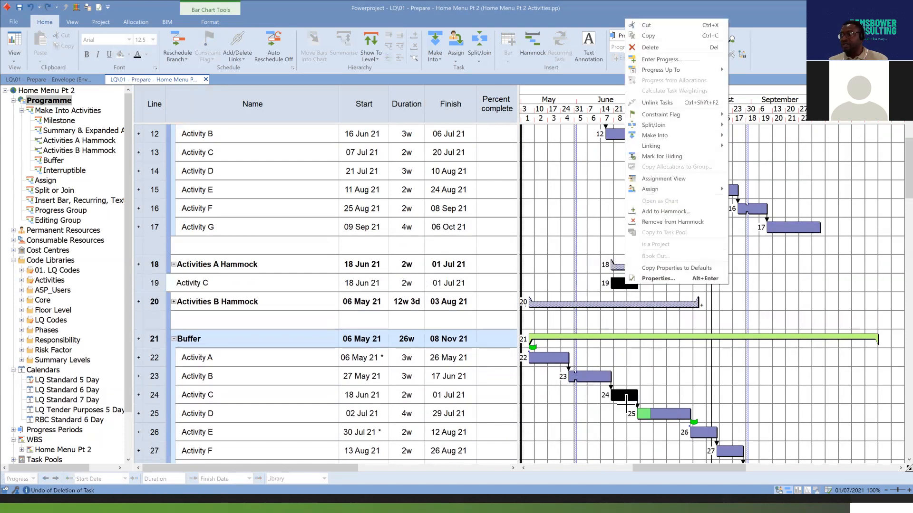
mouse_move(625, 402)
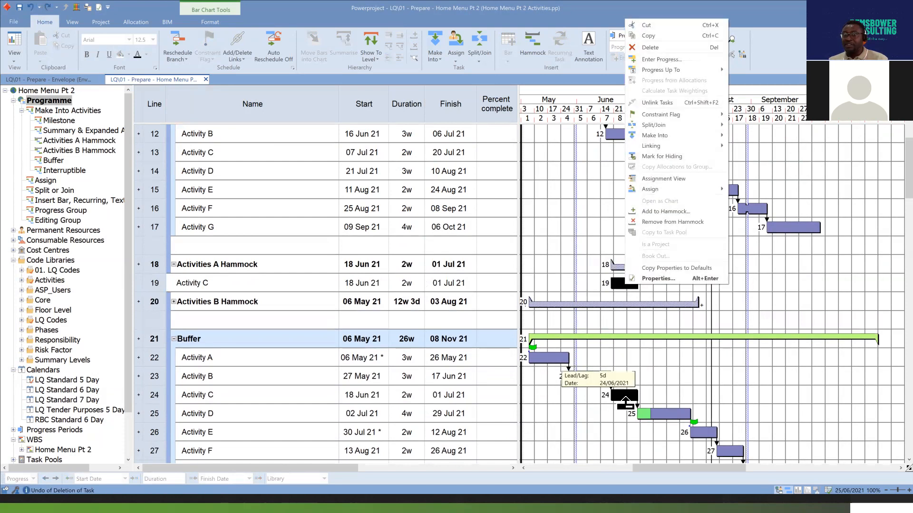
left_click(687, 222)
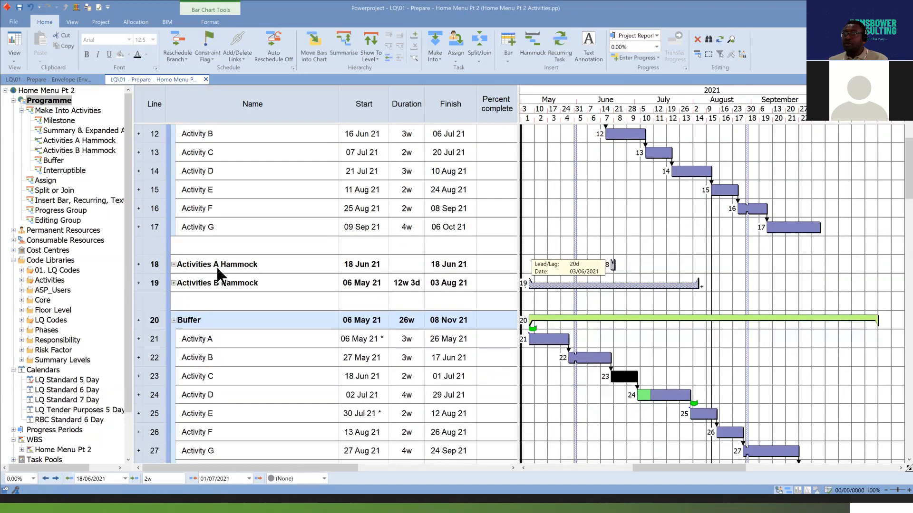
Expand the Activities B Hammock to view its member activities, and clear the bar selection.
left_click(174, 283)
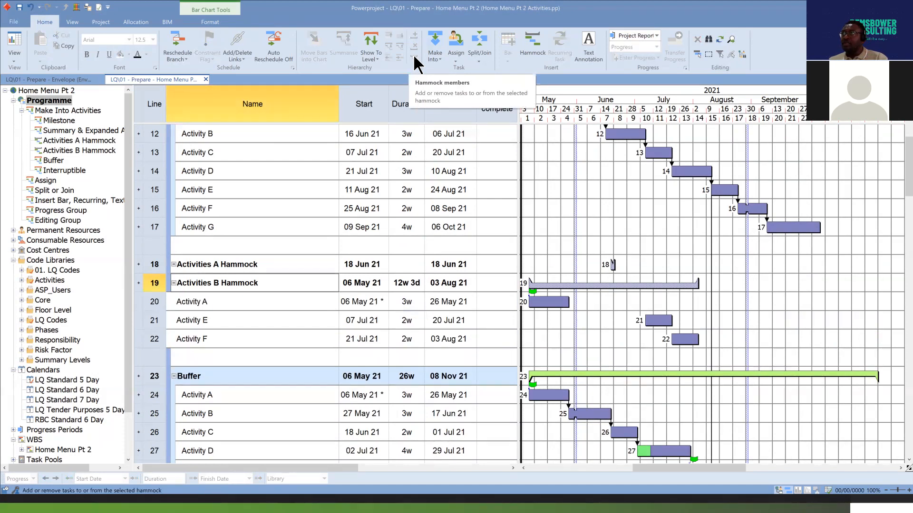
left_click(623, 286)
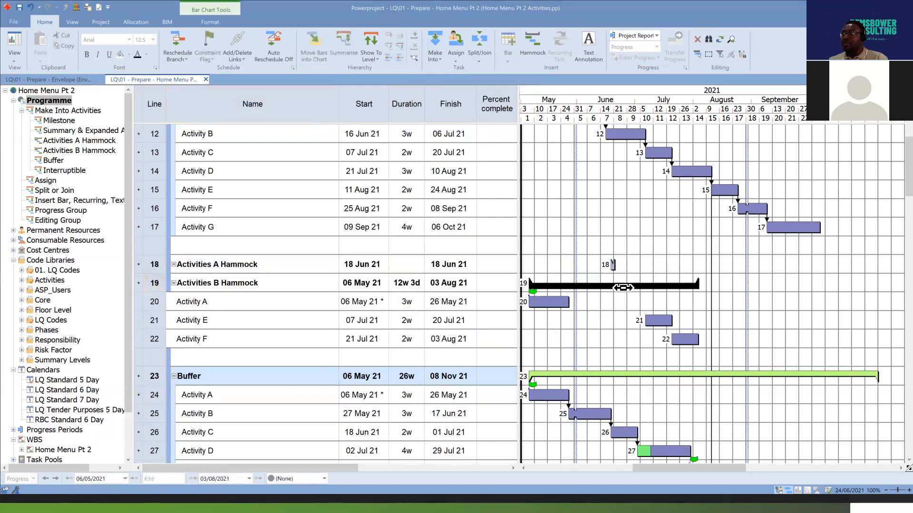
left_click(413, 56)
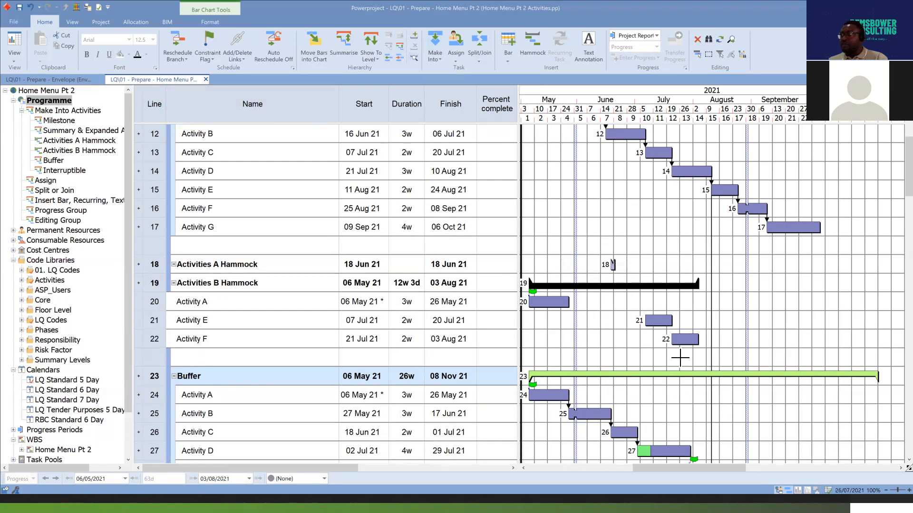
left_click(620, 329)
Add Activity G and Buffer (Terminal Float) from lines 30 and 31 in the Buffer group to the Activities B Hammock.
scroll(619, 329, "down", 1)
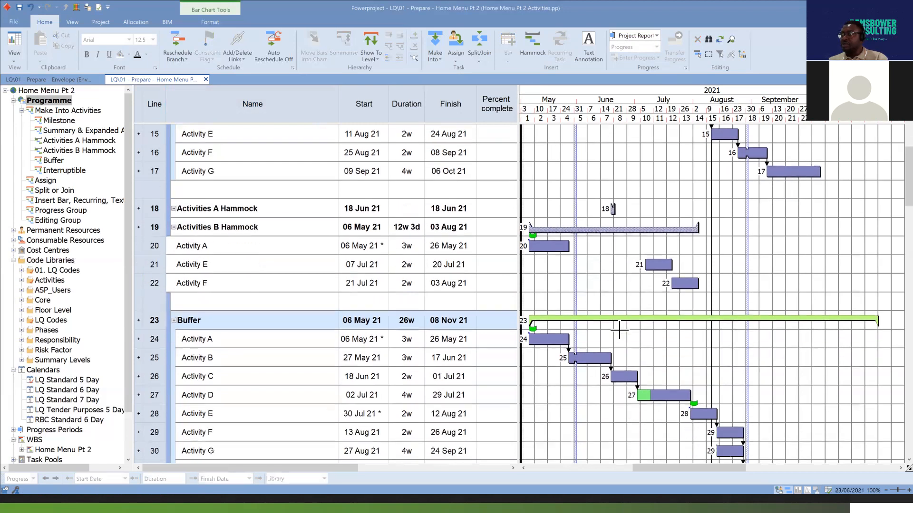
scroll(619, 329, "down", 1)
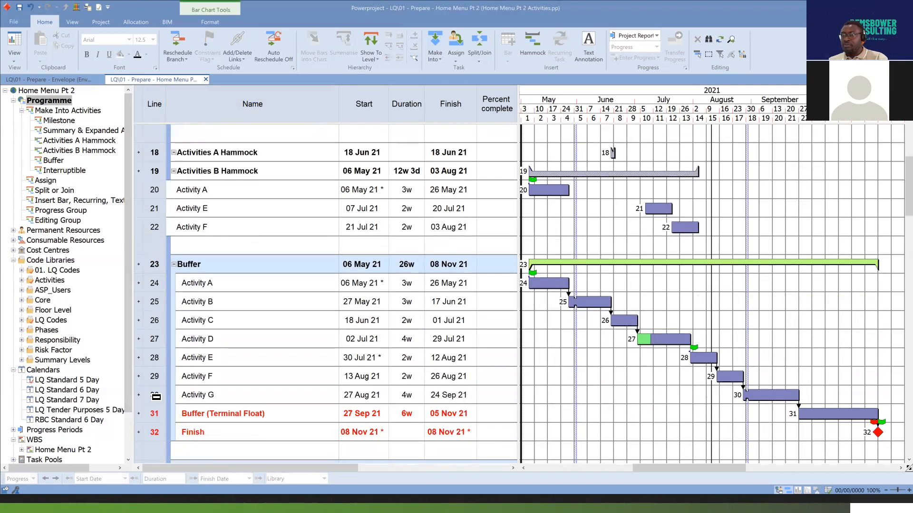
left_click_drag(156, 397, 157, 415)
right_click(780, 406)
left_click(834, 325)
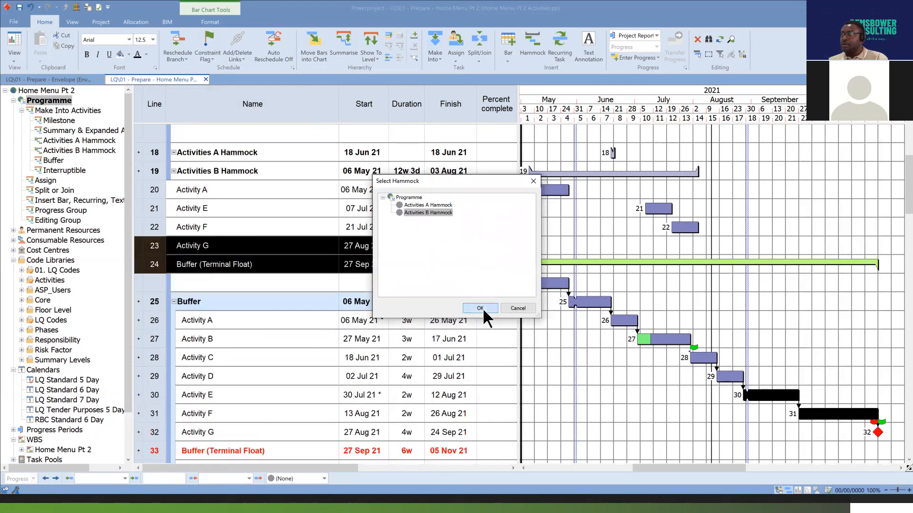
left_click(481, 308)
scroll(770, 248, "up", 1)
scroll(771, 248, "up", 1)
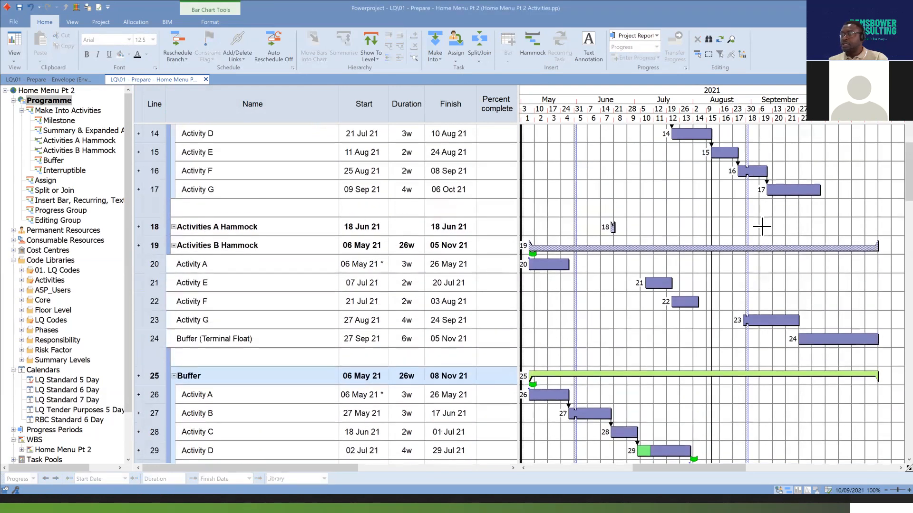
left_click_drag(713, 473, 713, 469)
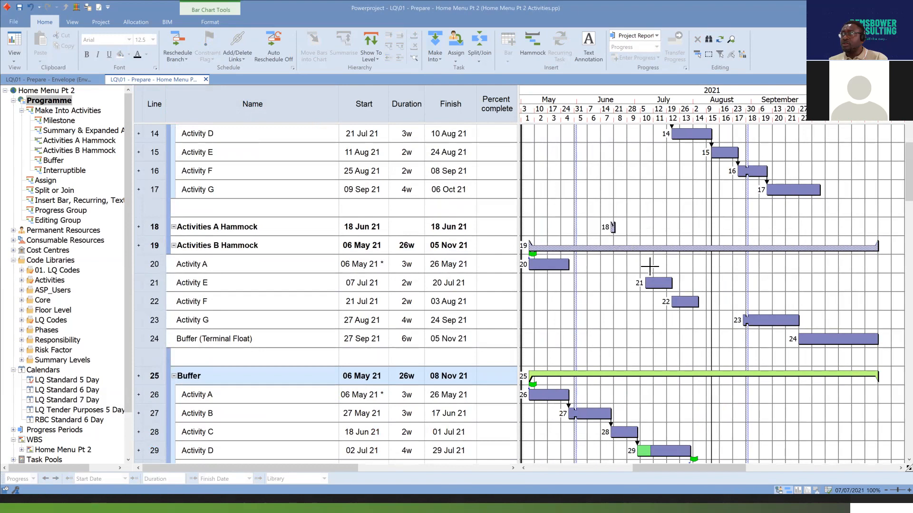
Open the member list of the Activities B Hammock for editing, enlarge its dialog and move it clear of the activity names.
left_click(649, 248)
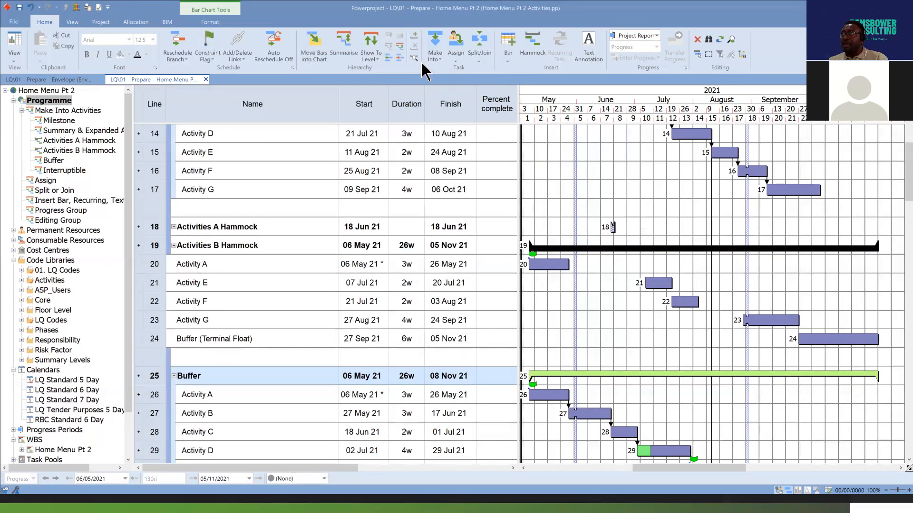
left_click(414, 57)
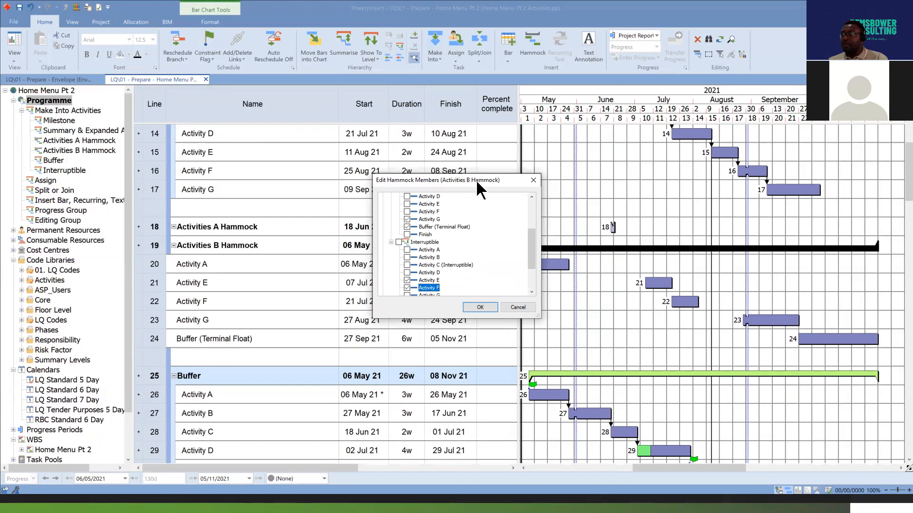
left_click_drag(467, 180, 520, 79)
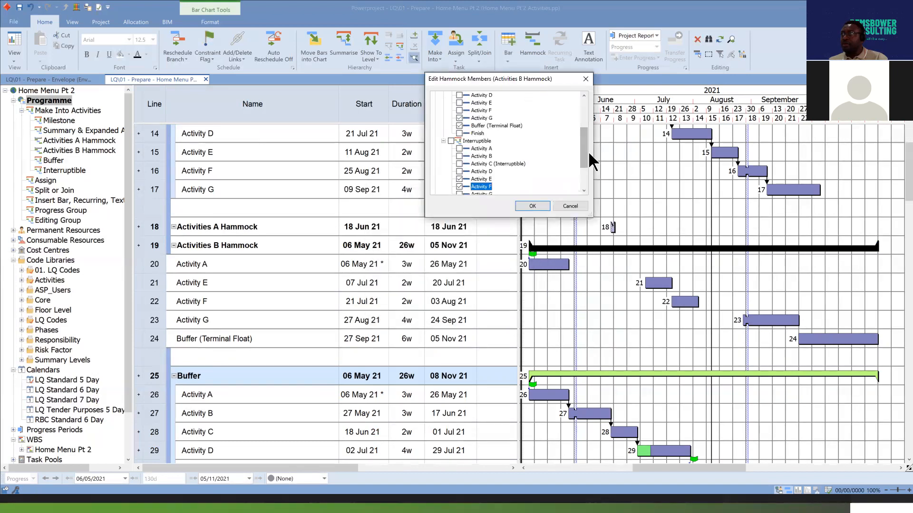
mouse_move(586, 149)
left_mouse_down()
mouse_move(584, 125)
mouse_move(580, 169)
mouse_move(581, 158)
left_mouse_up()
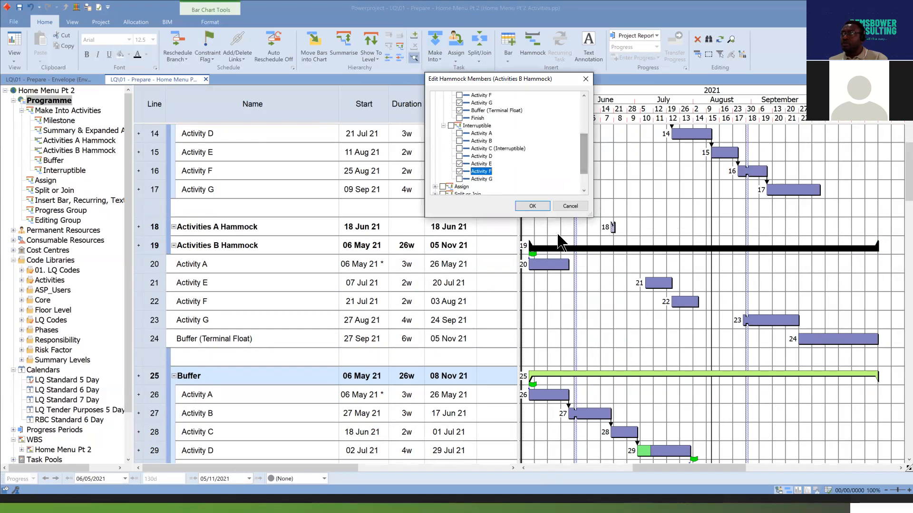
left_click(559, 267)
left_click_drag(584, 157, 583, 119)
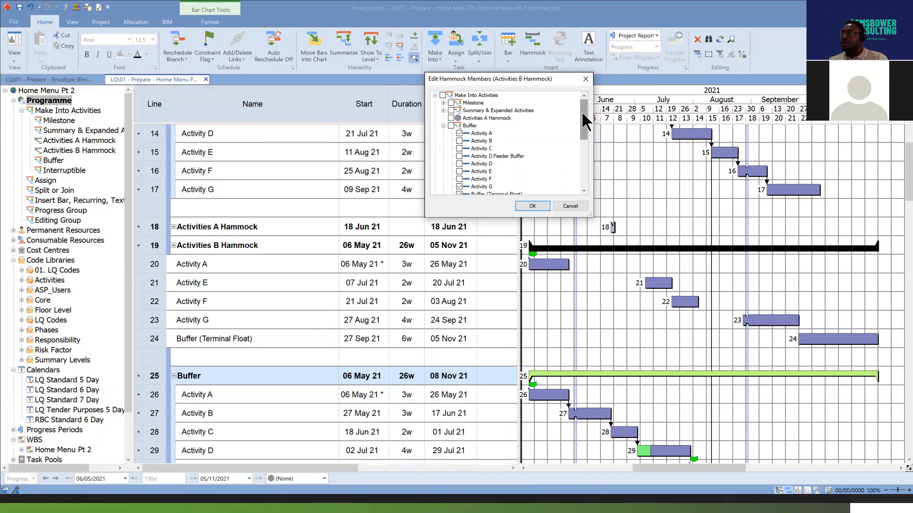
left_click_drag(584, 121, 583, 112)
left_click_drag(528, 220, 524, 346)
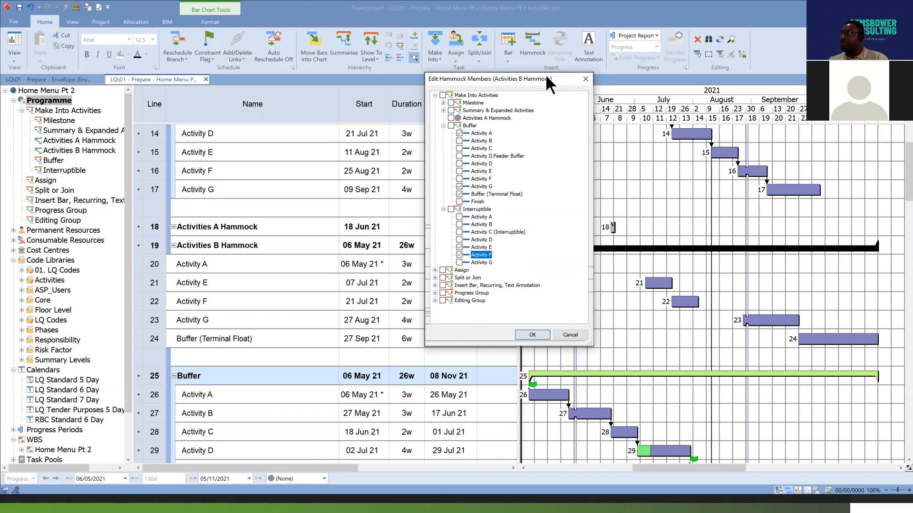
left_click_drag(546, 74, 851, 23)
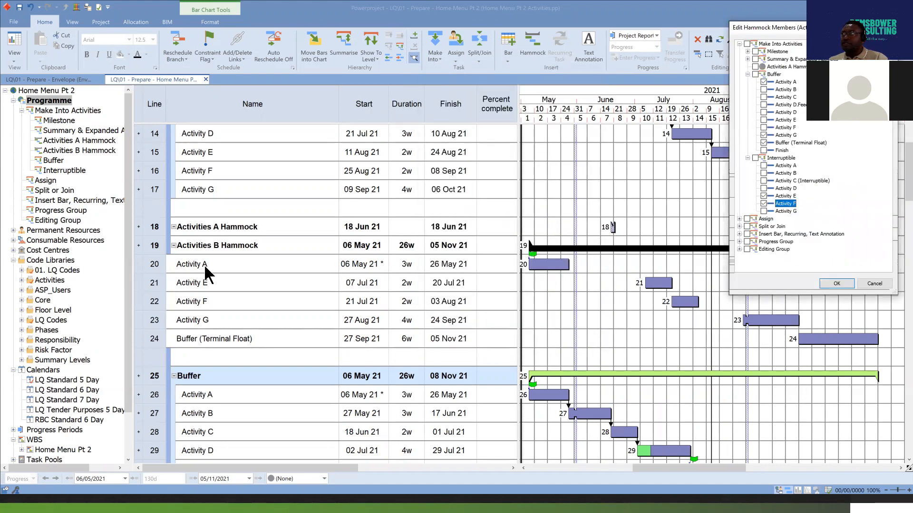
Include the Buffer group's Activities B and C as members of the Activities B Hammock, and apply the change.
left_click(764, 83)
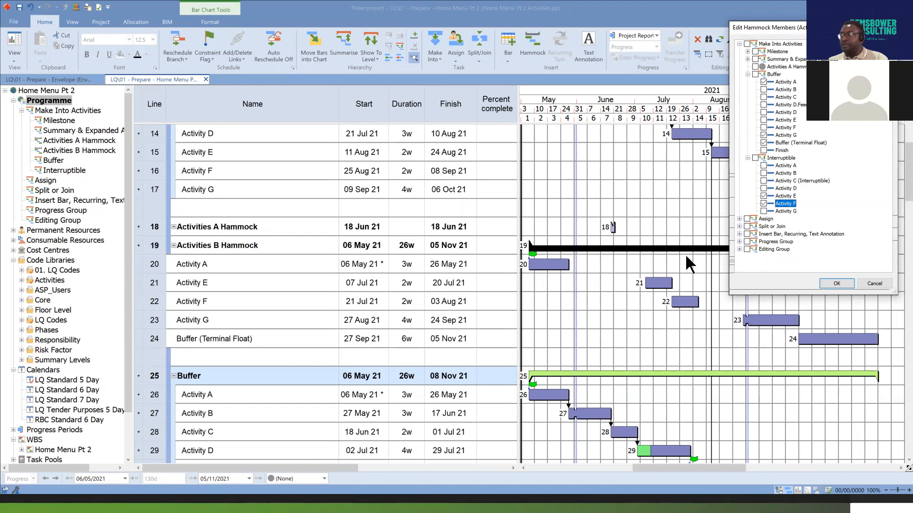
left_click(764, 89)
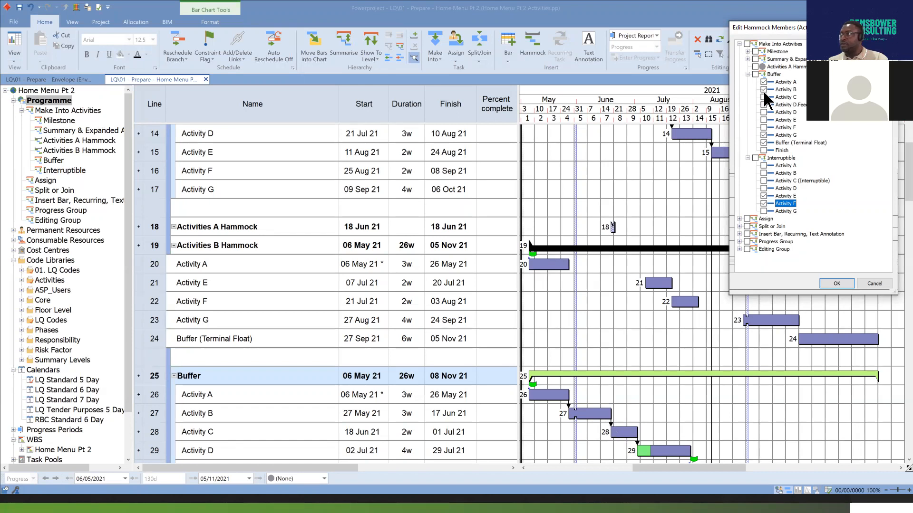
left_click(841, 284)
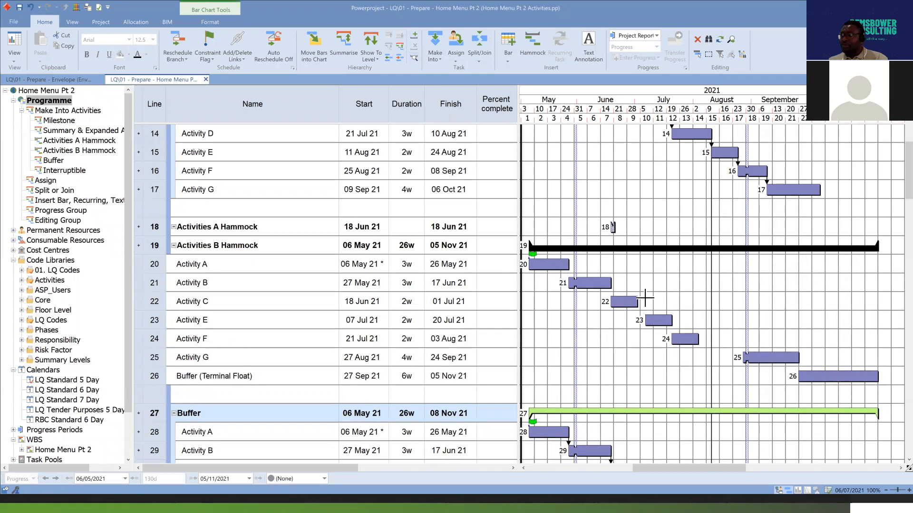
Check the Make Into type of the green task at the start of Activity D on line 31 in the Buffer group, and clear the selection.
scroll(693, 335, "down", 1)
scroll(693, 335, "down", 5)
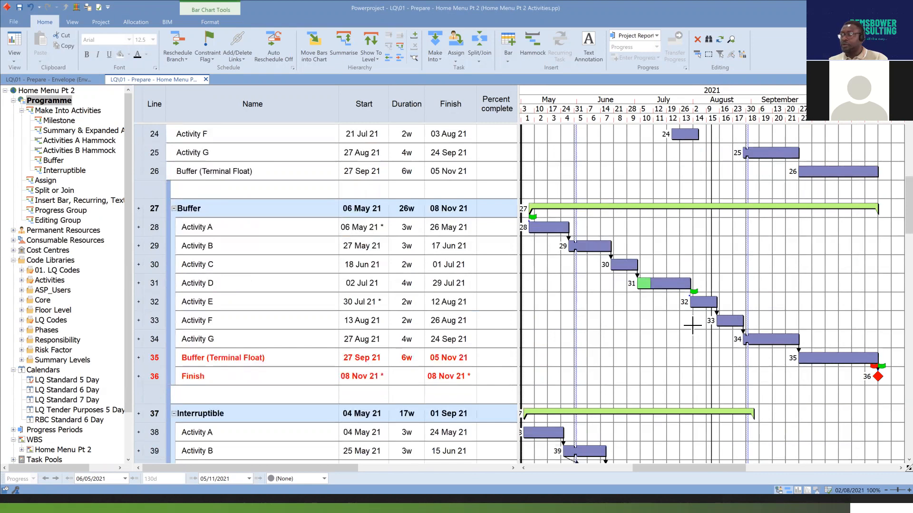
left_click_drag(710, 467, 709, 469)
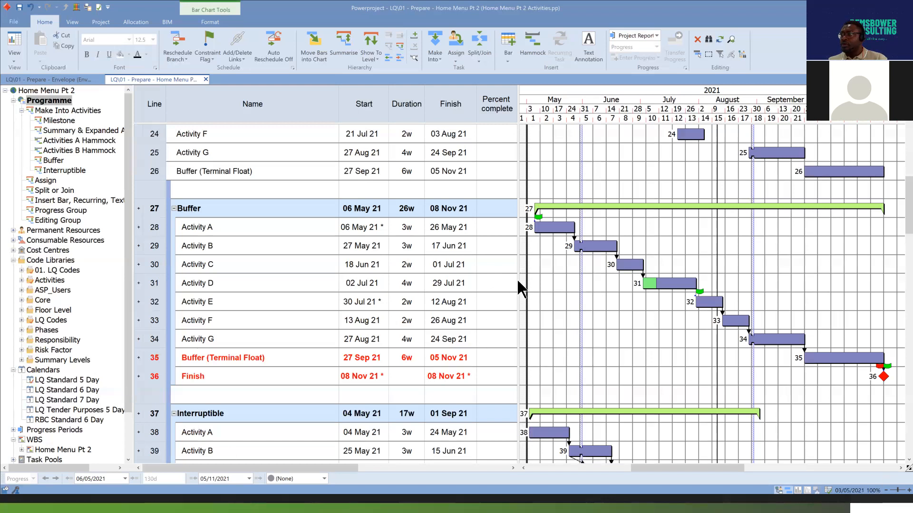
left_click(645, 284)
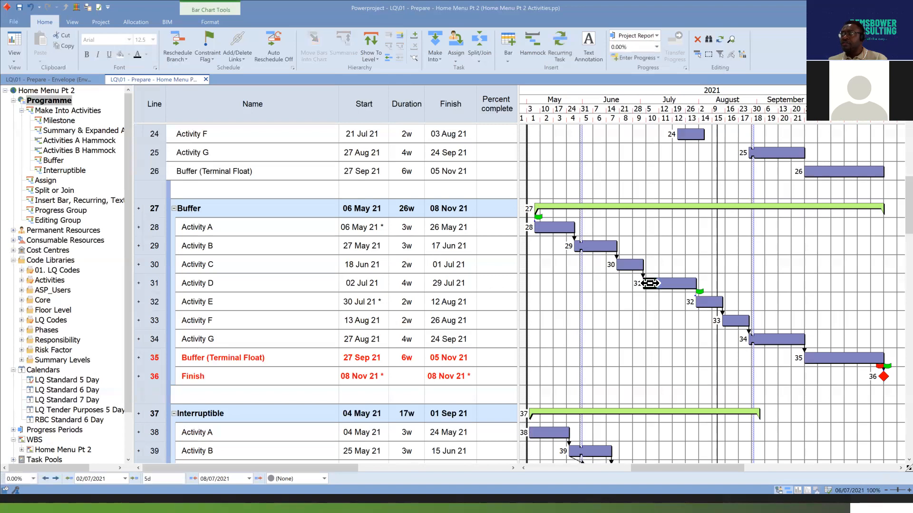
left_click(437, 59)
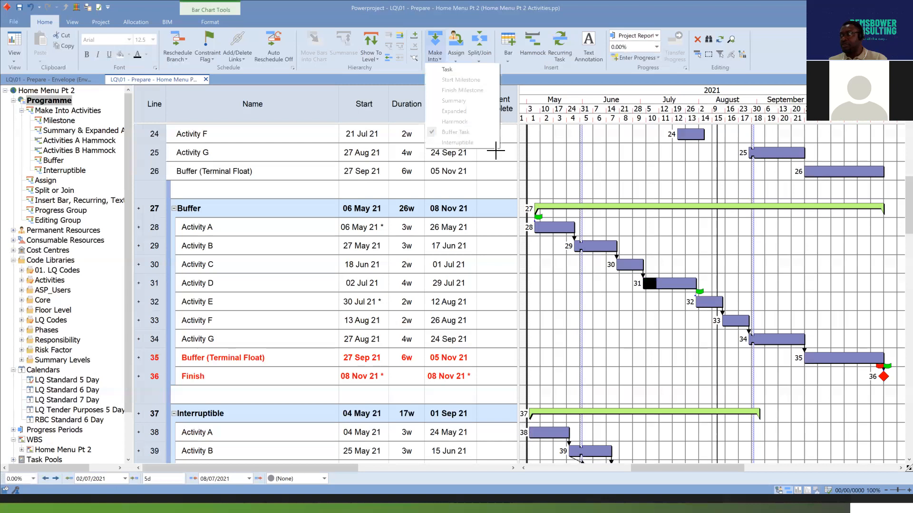
left_click(740, 268)
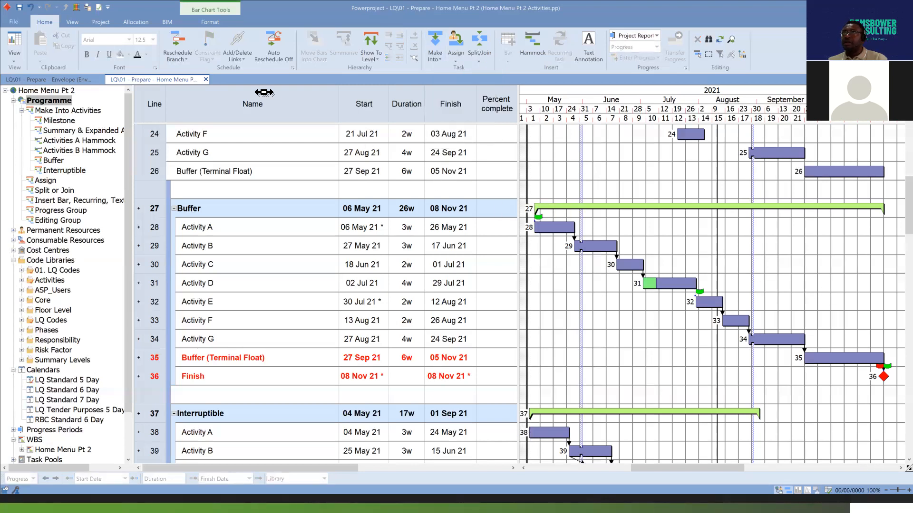
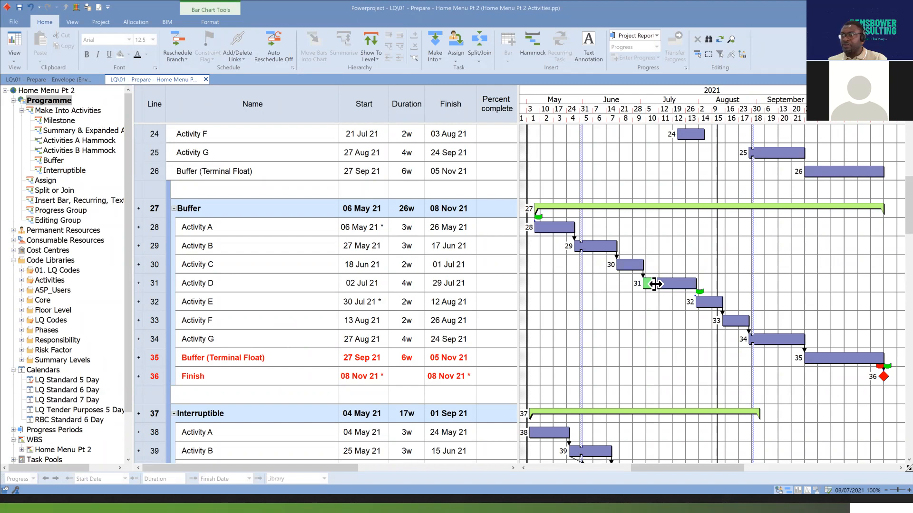
Expand line 31 in the Buffer group so its green feeder buffer task and Activity D appear on separate lines.
left_click(159, 285)
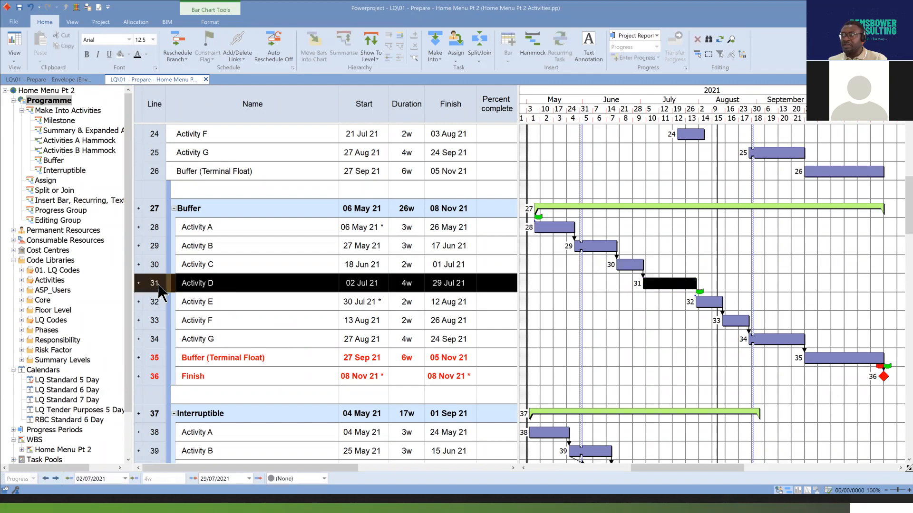
left_click(646, 320)
left_click(652, 284)
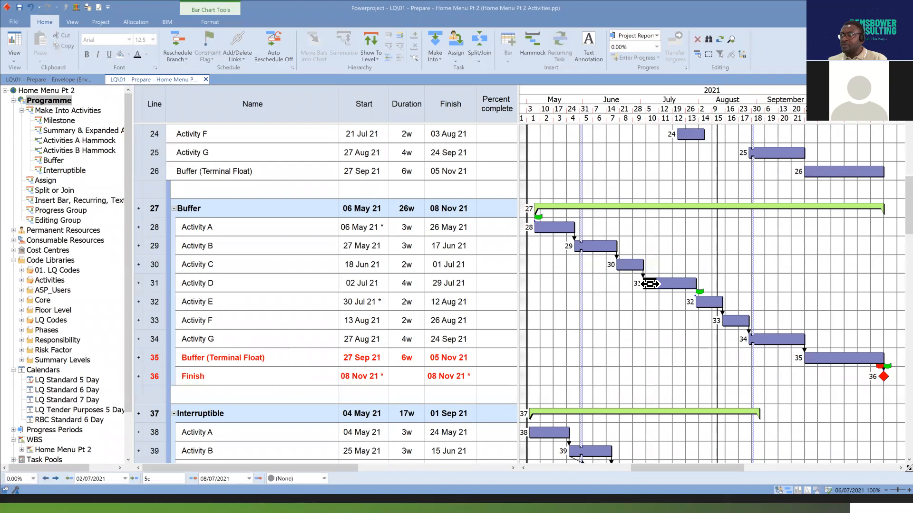
left_click(139, 284)
left_click(635, 334)
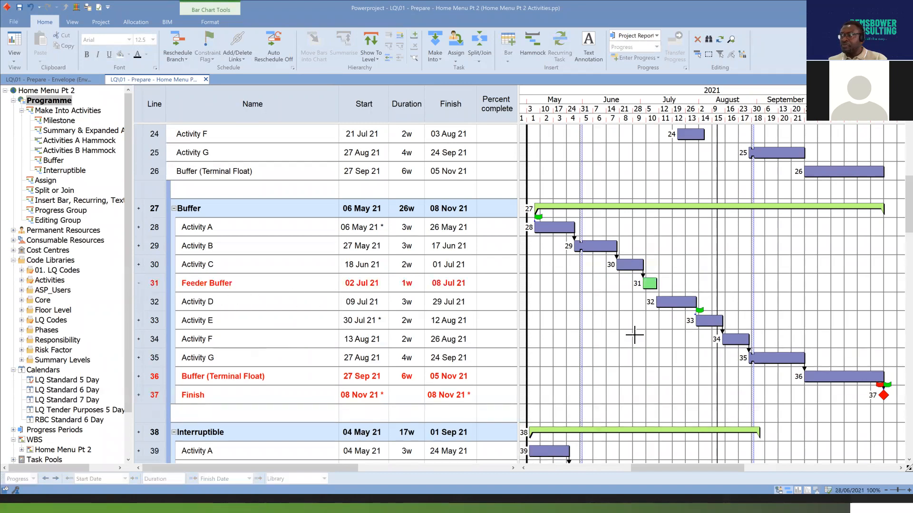
Examine the Feeder Buffer on line 31 and its position between Activity C and Activity D in the Buffer group.
left_click(650, 284)
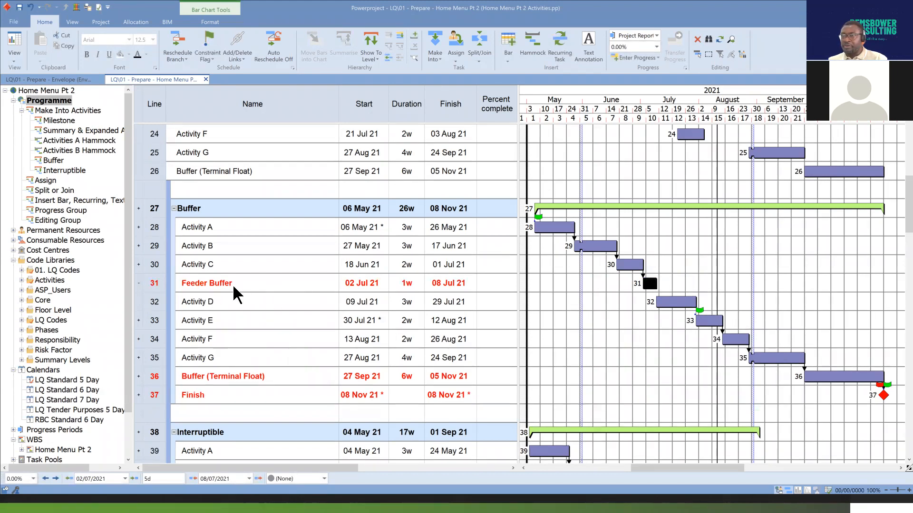
left_click(155, 285)
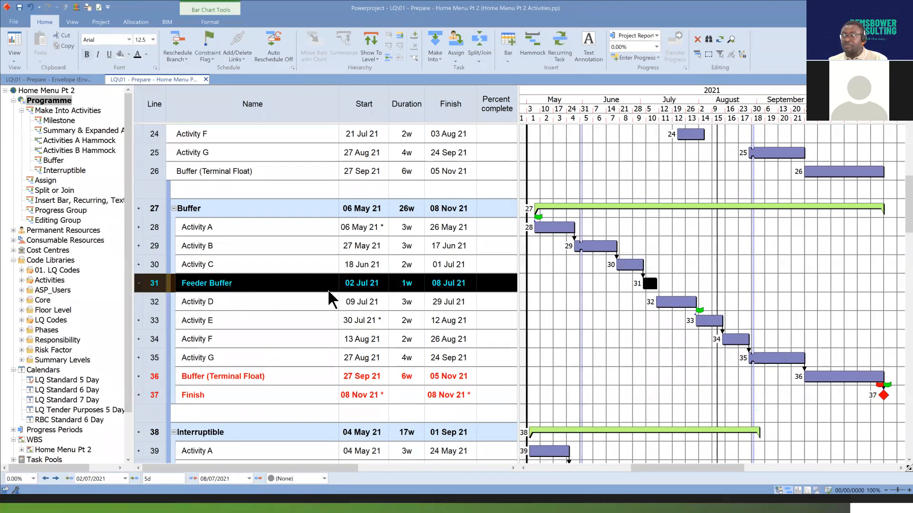
left_click(676, 343)
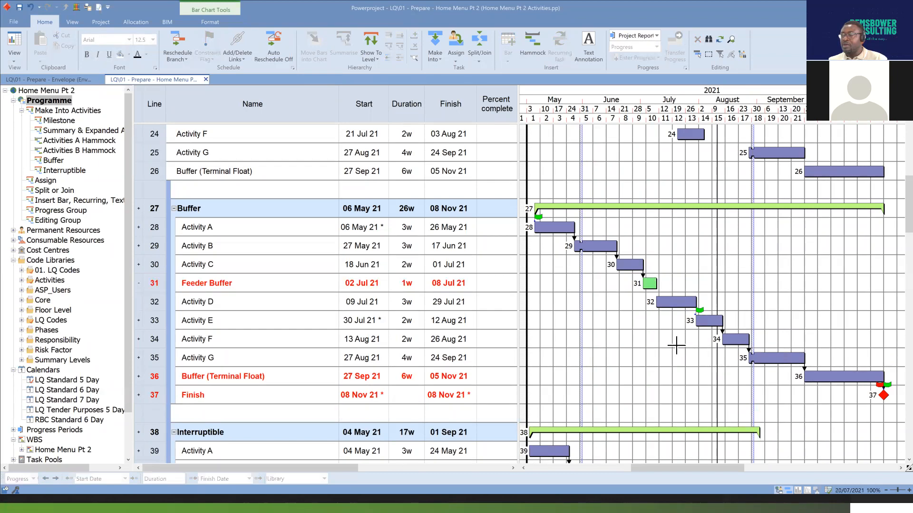
left_click(631, 267)
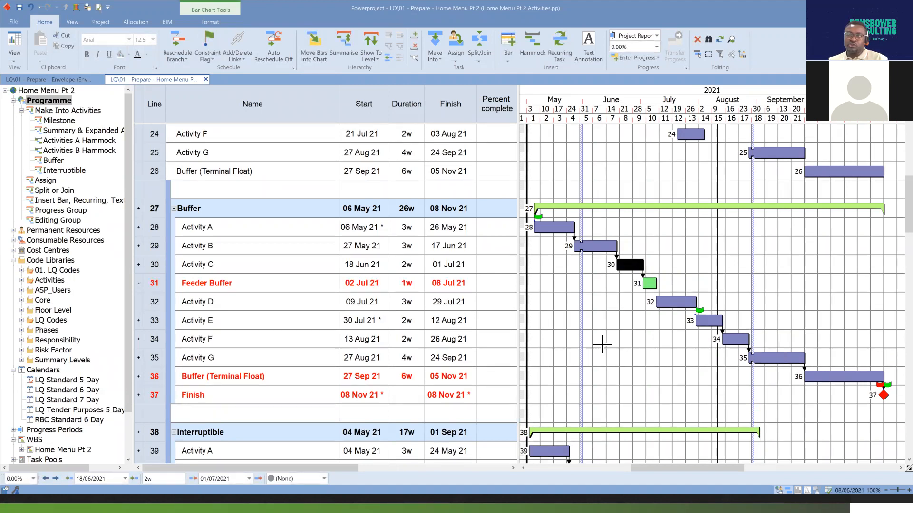
left_click_drag(643, 267, 668, 312)
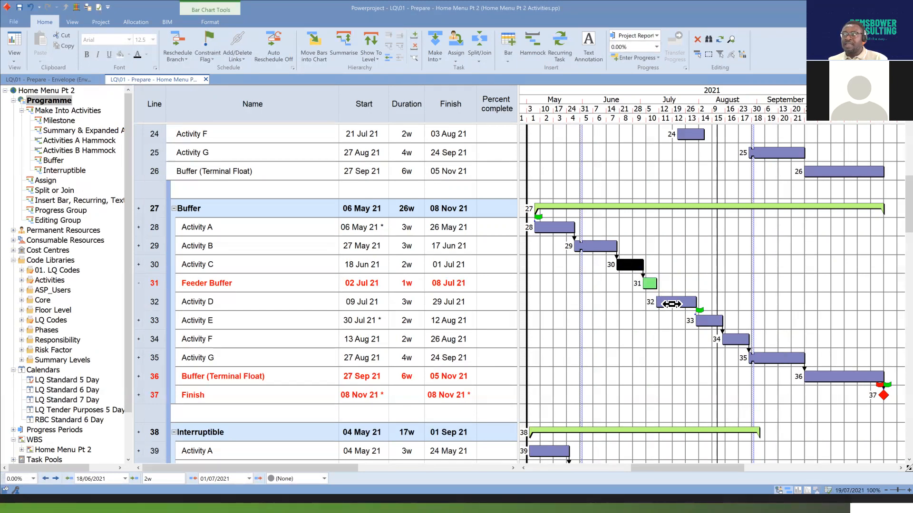
left_click(666, 299)
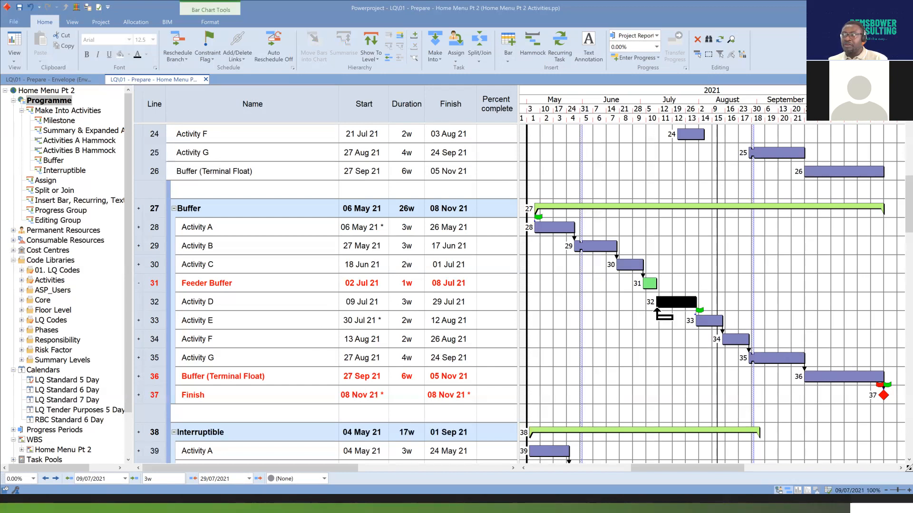
left_click(649, 284)
left_click(628, 265)
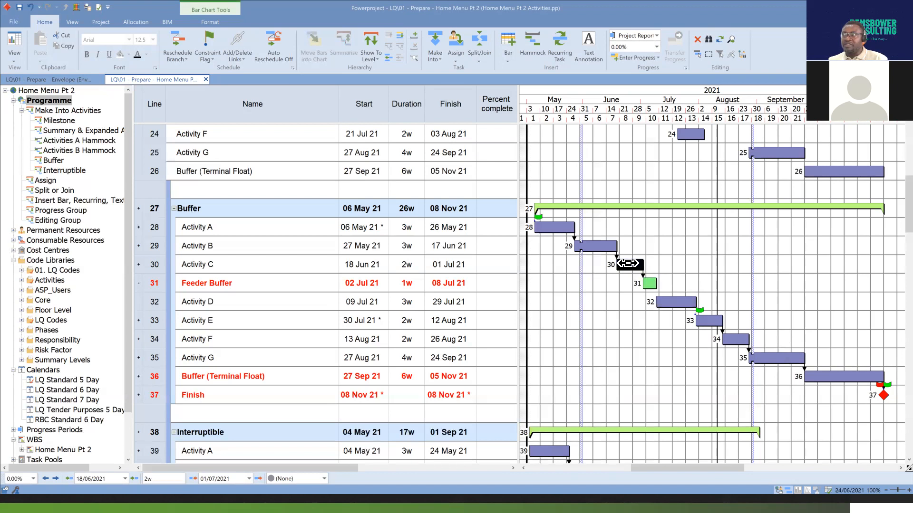
left_click(649, 284)
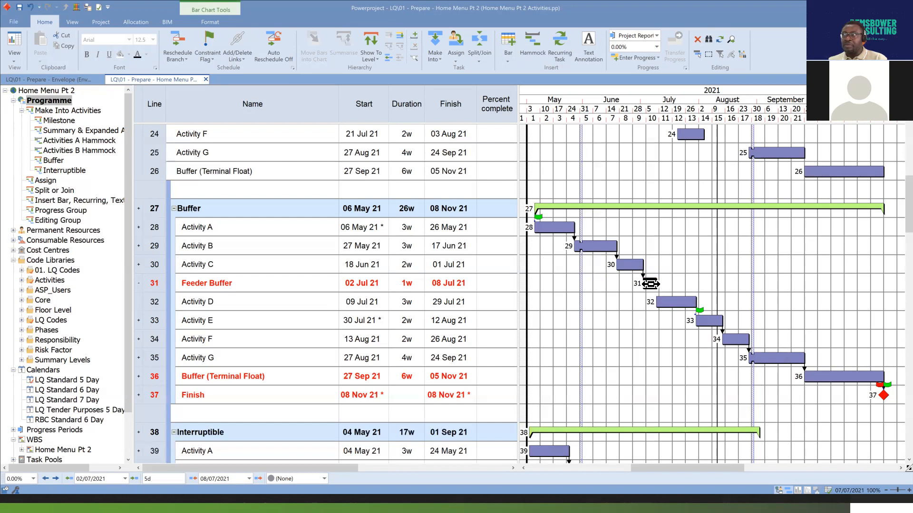
left_click(650, 283)
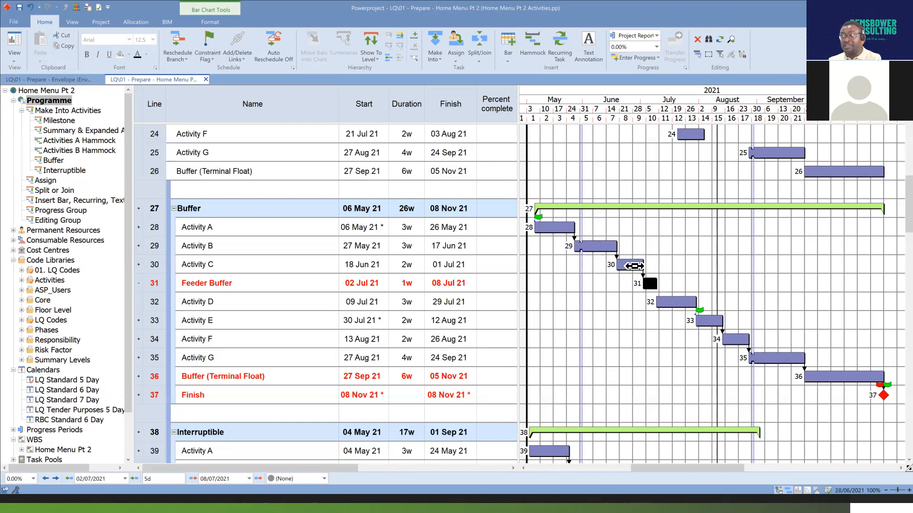
left_click(635, 266)
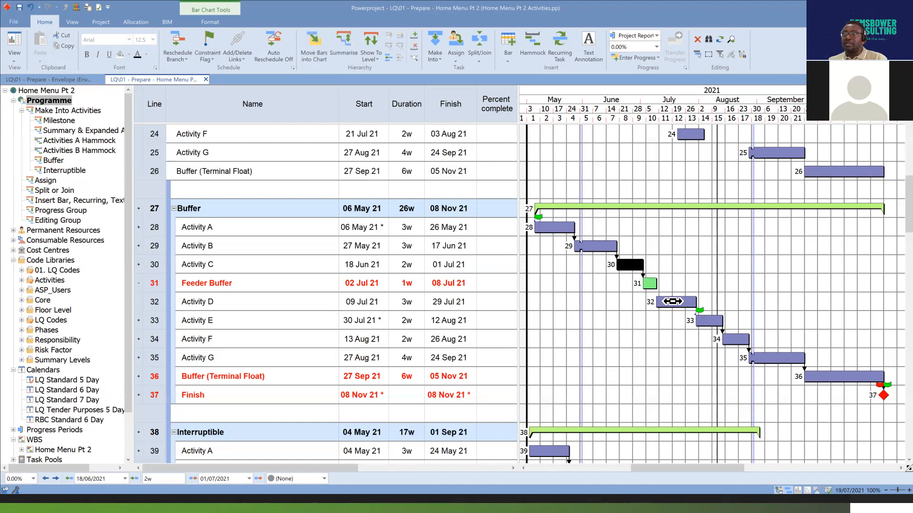
left_click(672, 302)
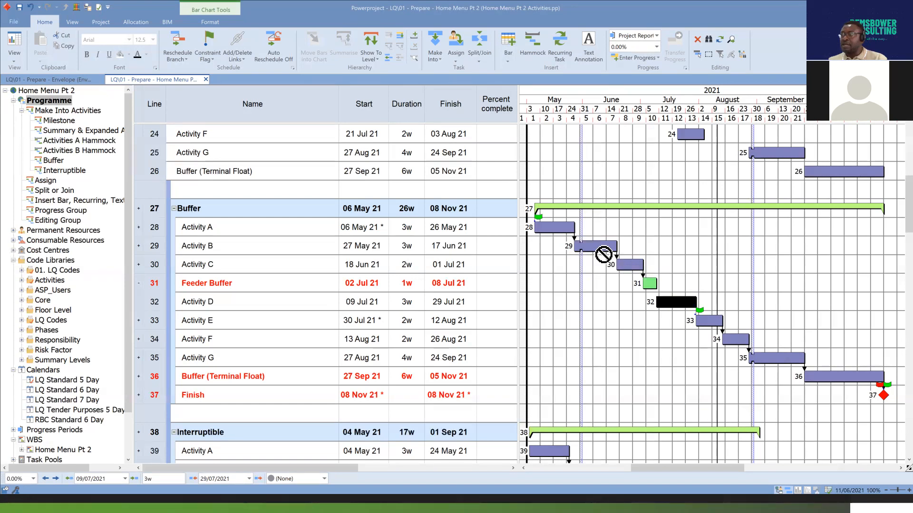
Move Activity C on line 30 to start on 23 Jun 21 and fix it there with a Start On constraint flag.
left_click(628, 264)
left_click_drag(628, 265, 638, 263)
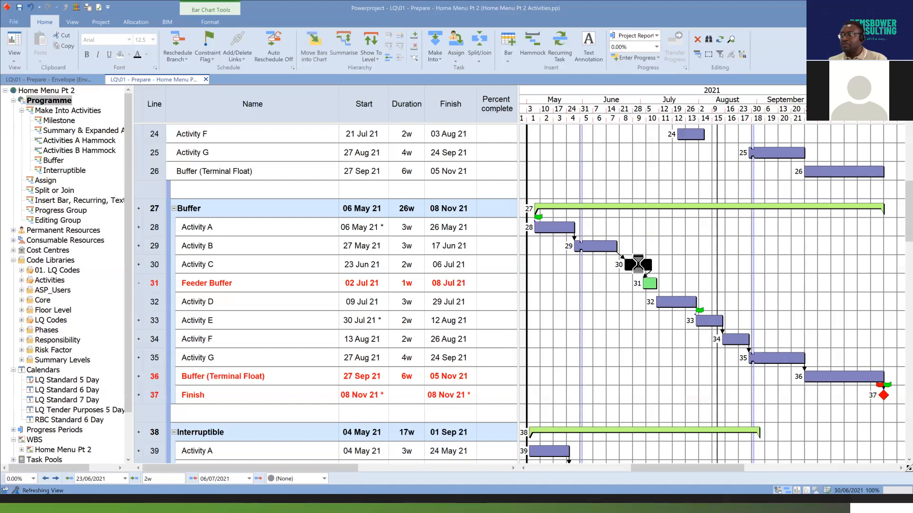
scroll(637, 259, "down", 3)
scroll(642, 250, "up", 1)
scroll(642, 251, "up", 2)
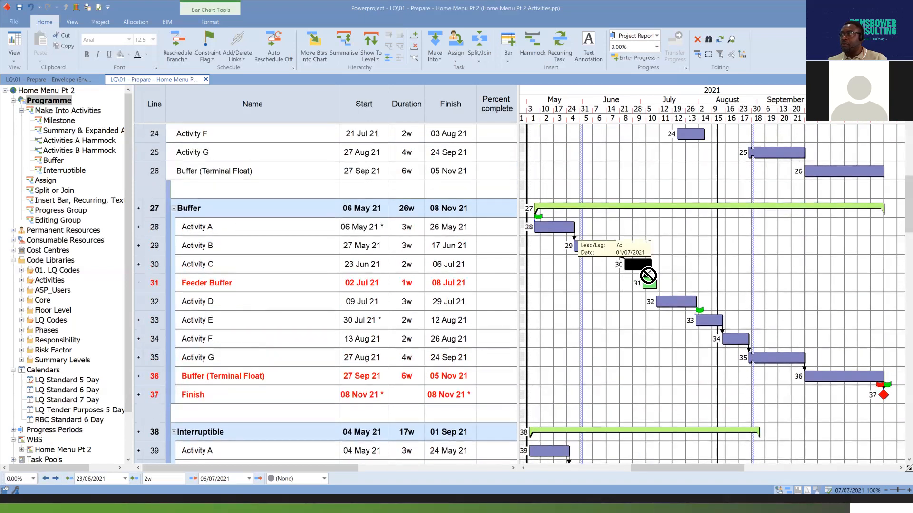
left_click(216, 59)
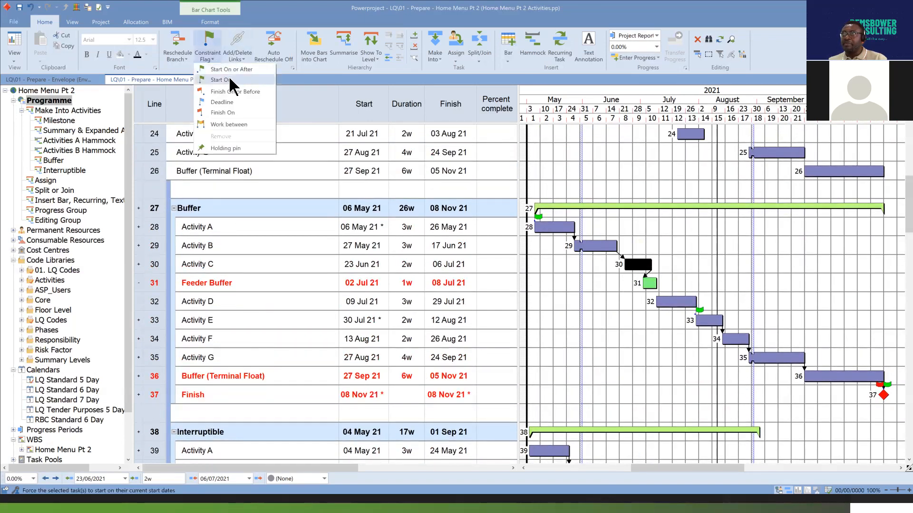
left_click(246, 87)
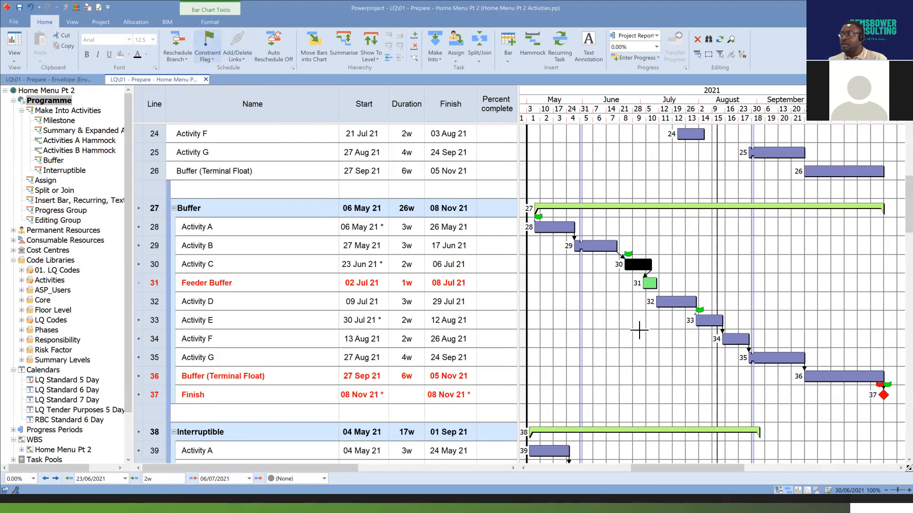
Switch automatic rescheduling to Auto Reschedule All, return to the Buffer group, and clear the selection.
left_click(282, 54)
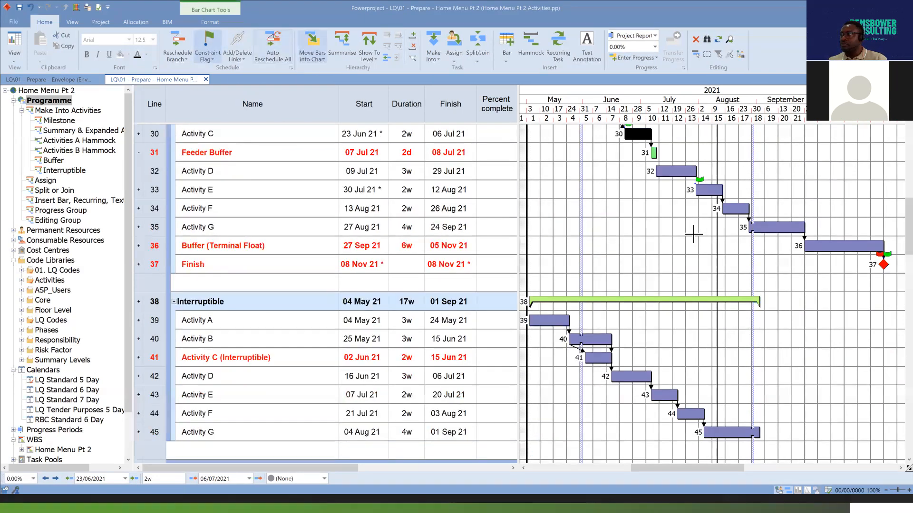
scroll(622, 204, "up", 3)
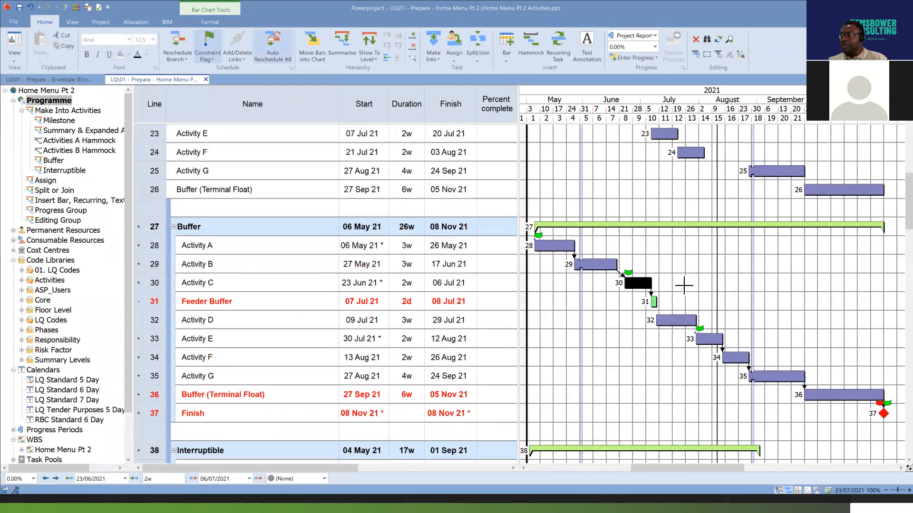
left_click(684, 286)
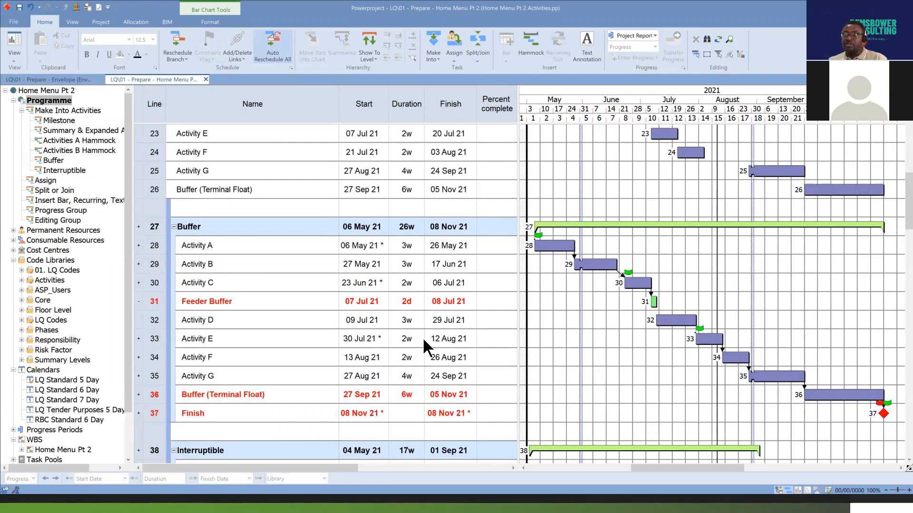
Undo and redo the auto-reschedule change to compare the Feeder Buffer, and check the Activity C and Activity D bars around it.
left_click(30, 7)
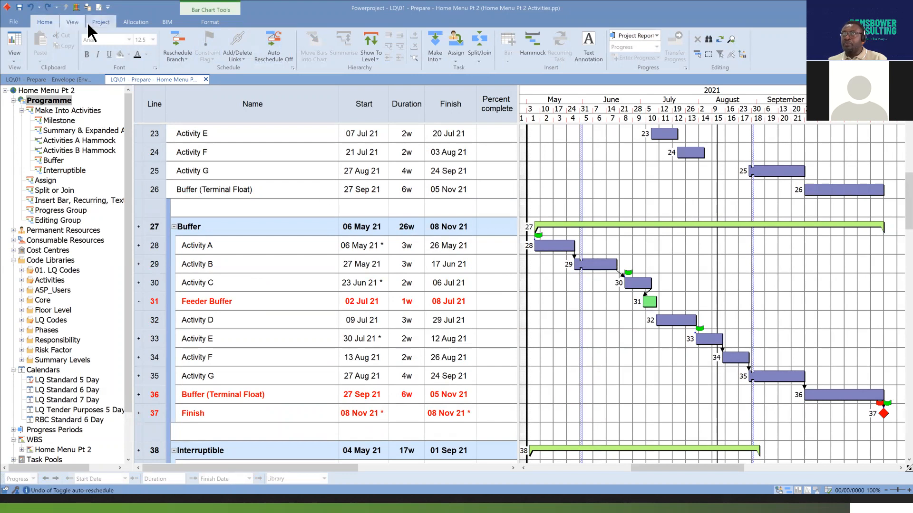
left_click(48, 7)
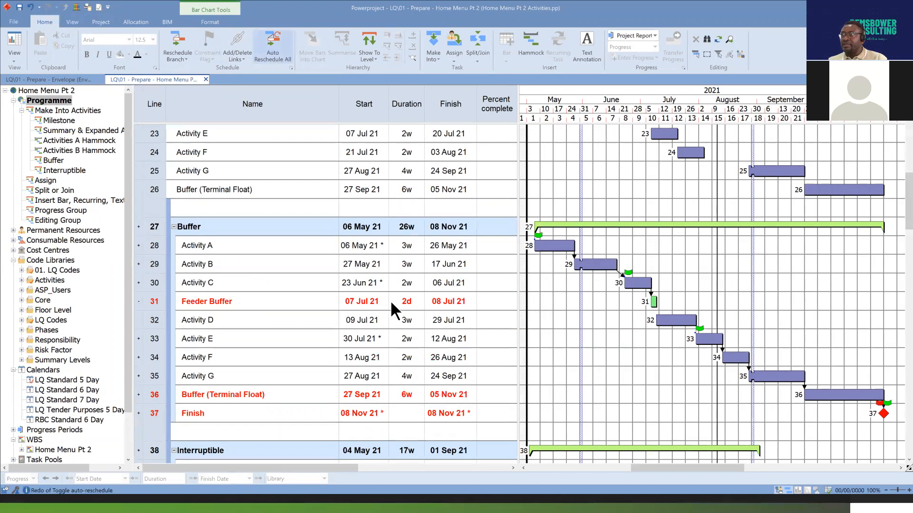
left_click(668, 322)
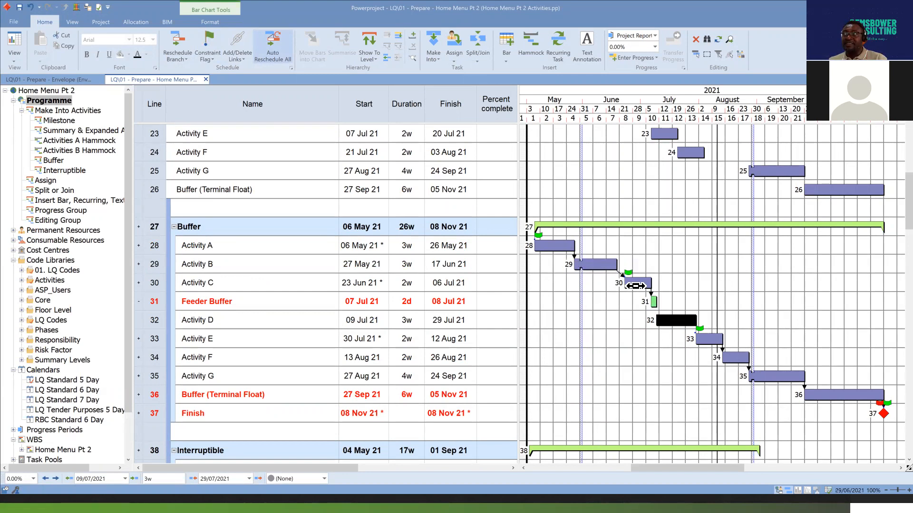
left_click(637, 284)
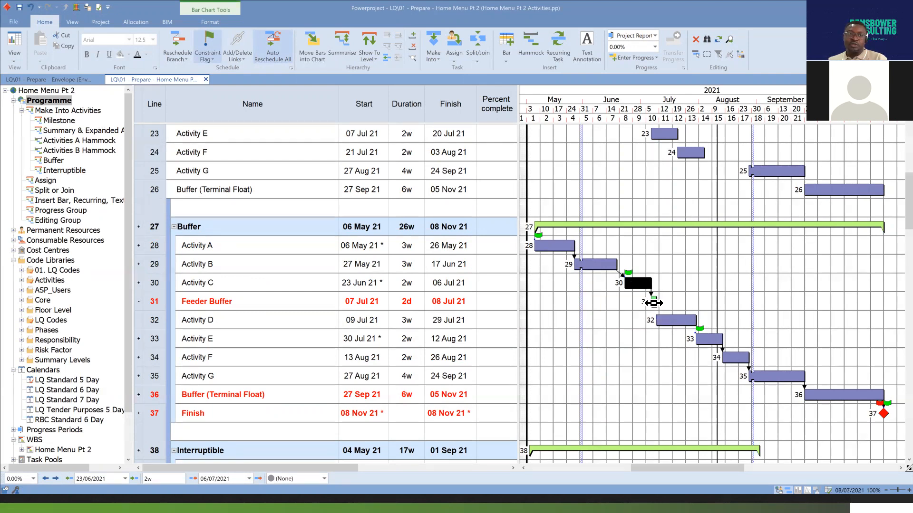
left_click(671, 322)
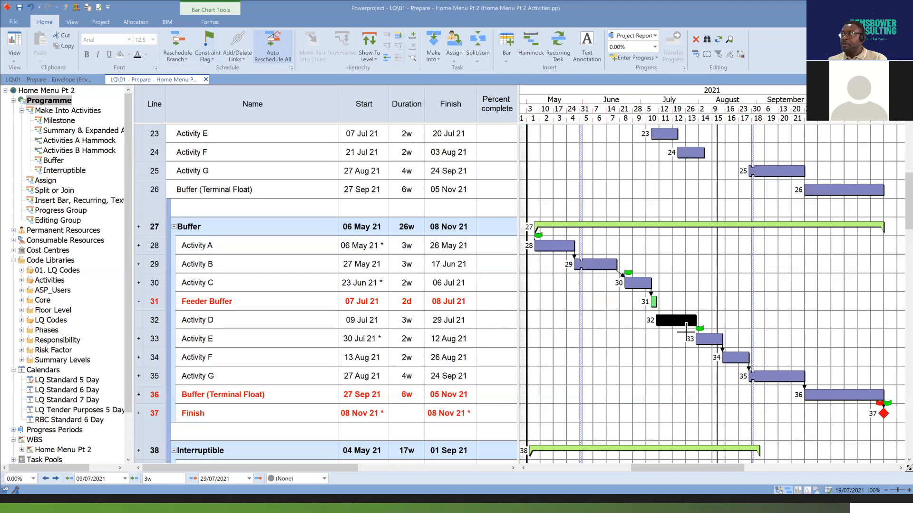
Examine the Buffer (Terminal Float) bar on line 36 in relation to the Buffer group's summary bar and Finish milestone.
scroll(685, 332, "down", 3)
scroll(685, 331, "down", 2)
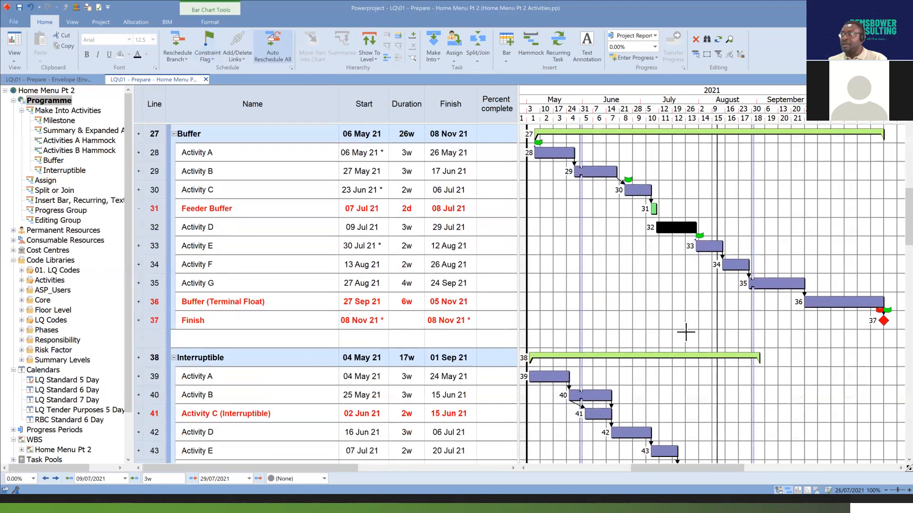
left_click_drag(683, 468, 713, 469)
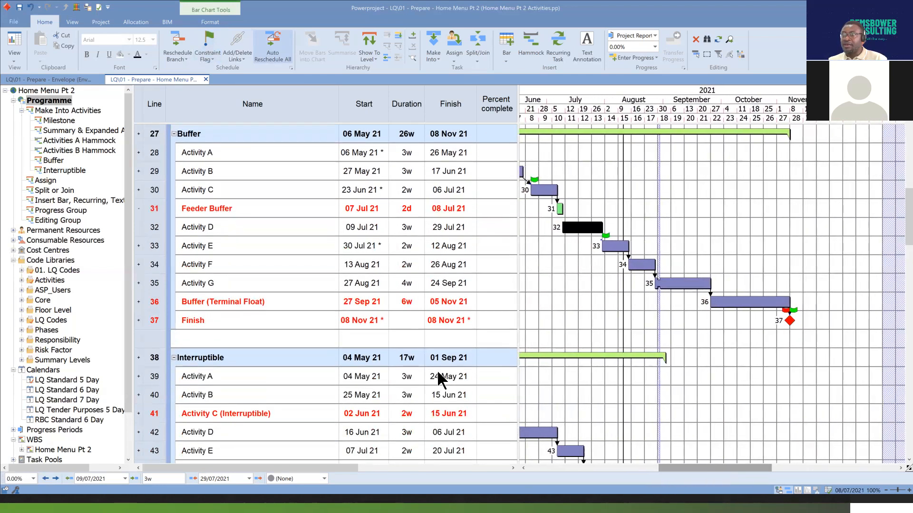
left_click(755, 305)
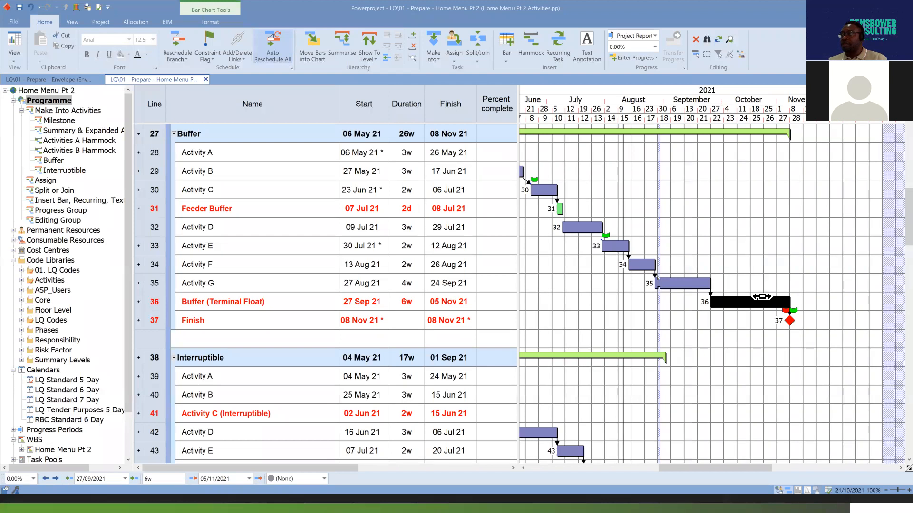
scroll(737, 273, "up", 1)
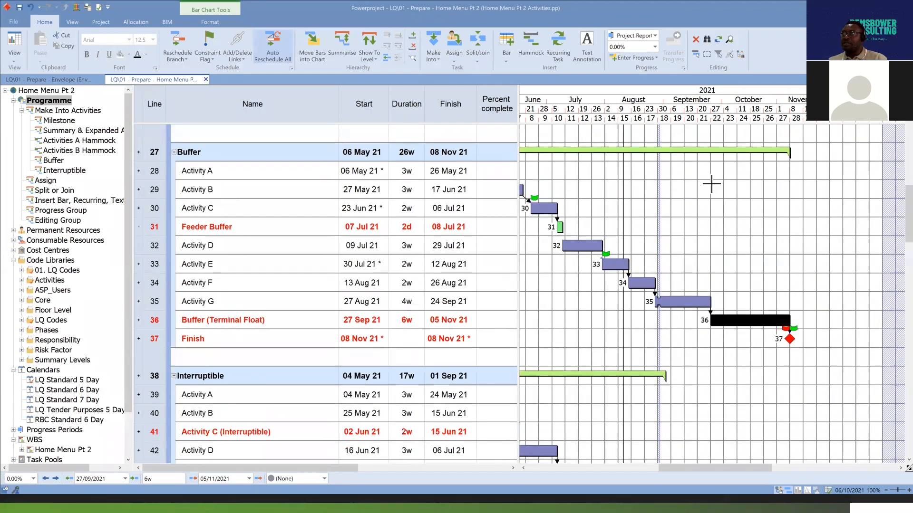
left_click(703, 151)
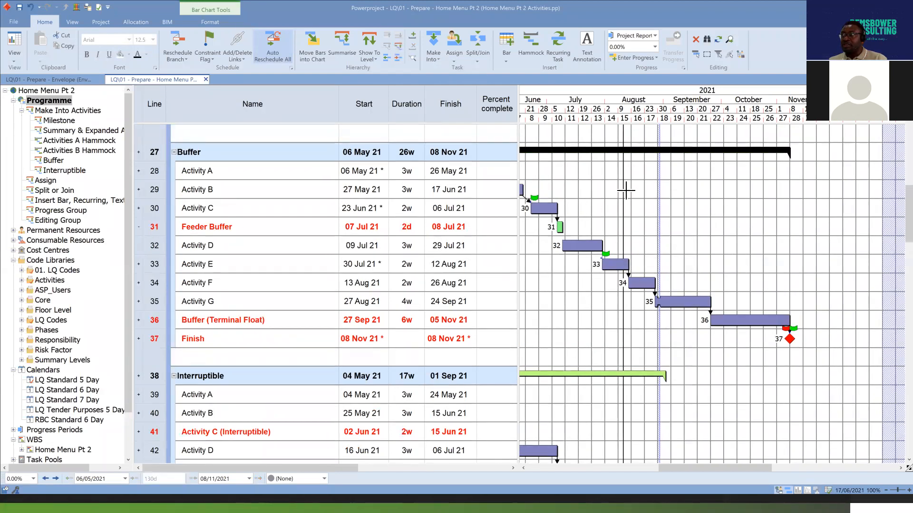
left_click(790, 340)
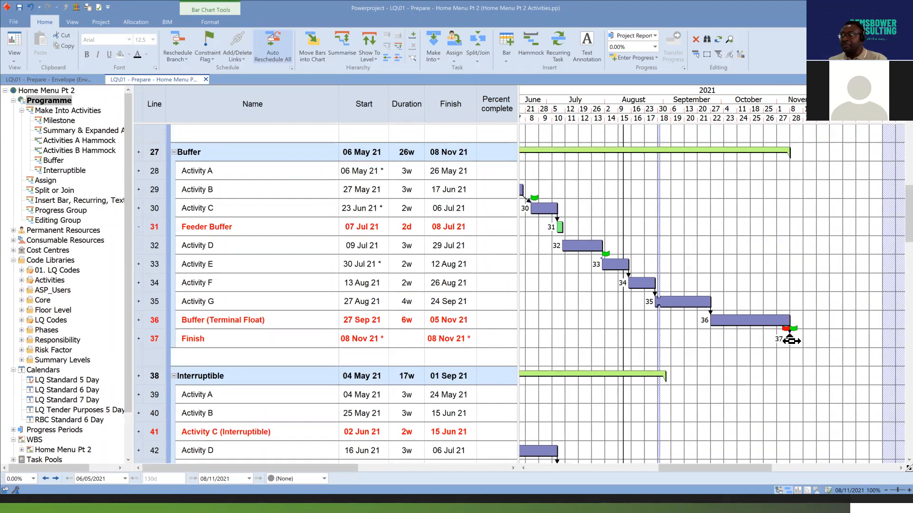
left_click(750, 322)
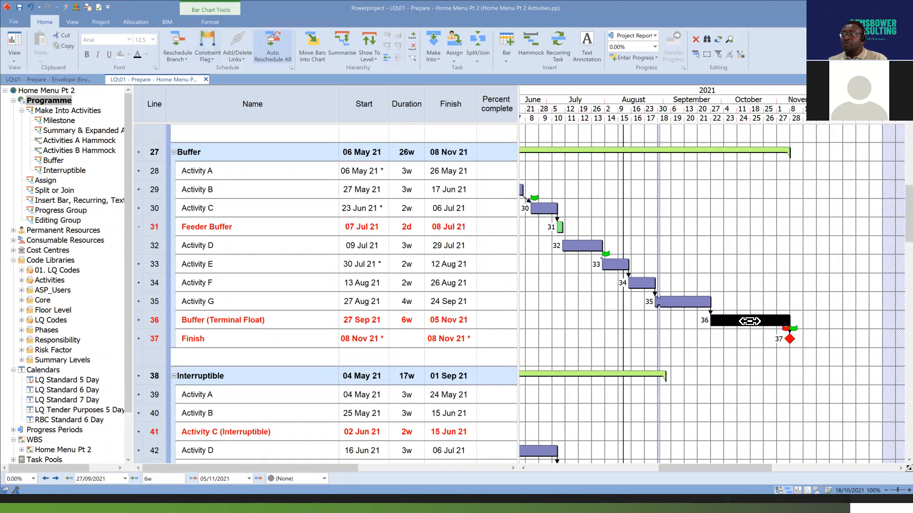
left_click(743, 265)
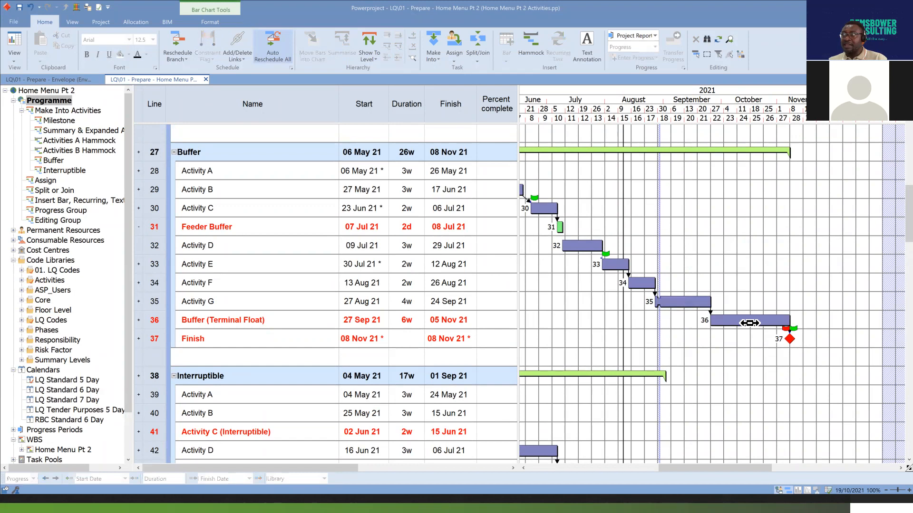
left_click(750, 324)
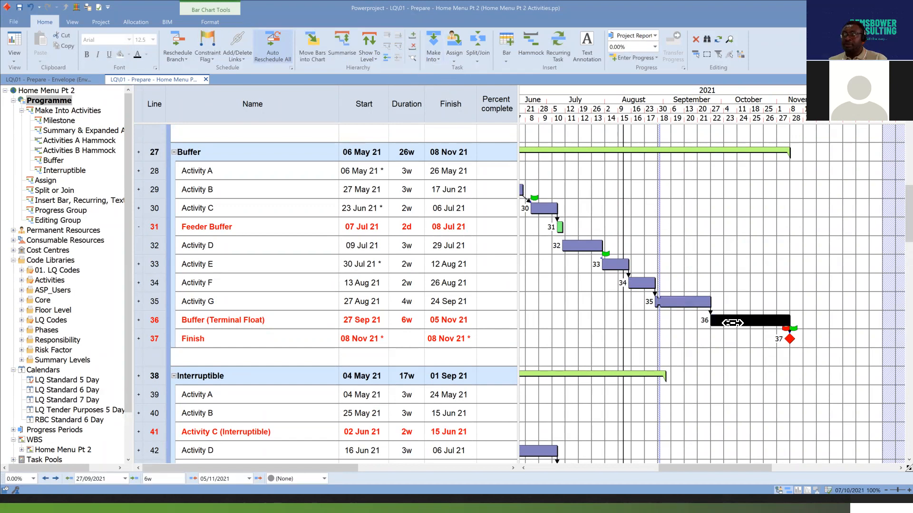
Make the Buffer (Terminal Float) bar on line 36 into a Buffer Task and clear the selection.
left_click(738, 302)
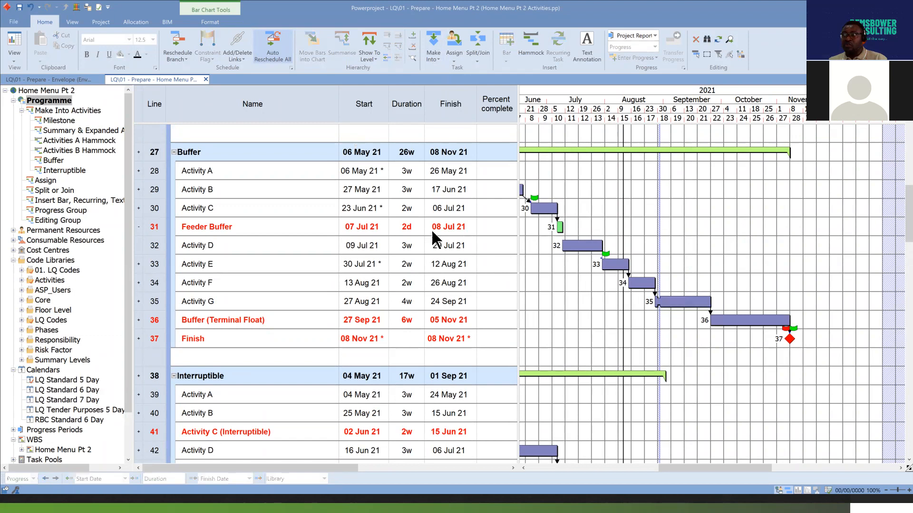
left_click(559, 227)
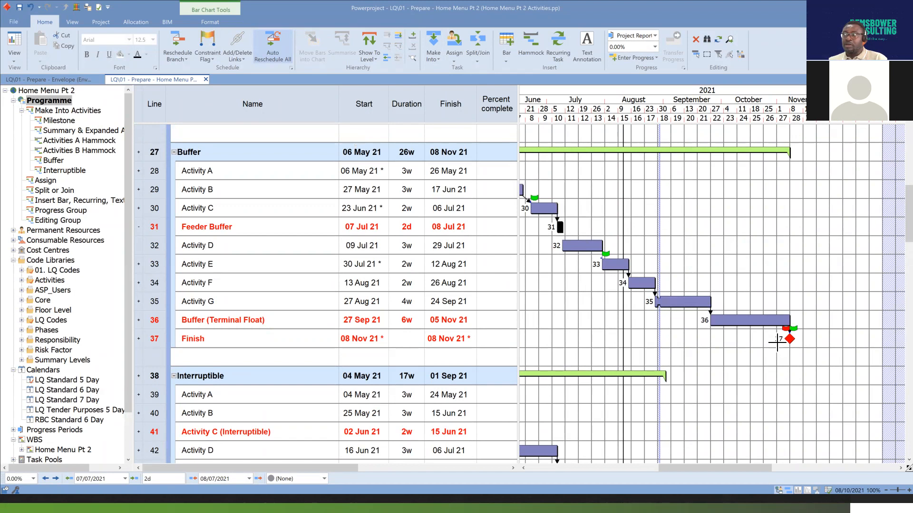
left_click(758, 323)
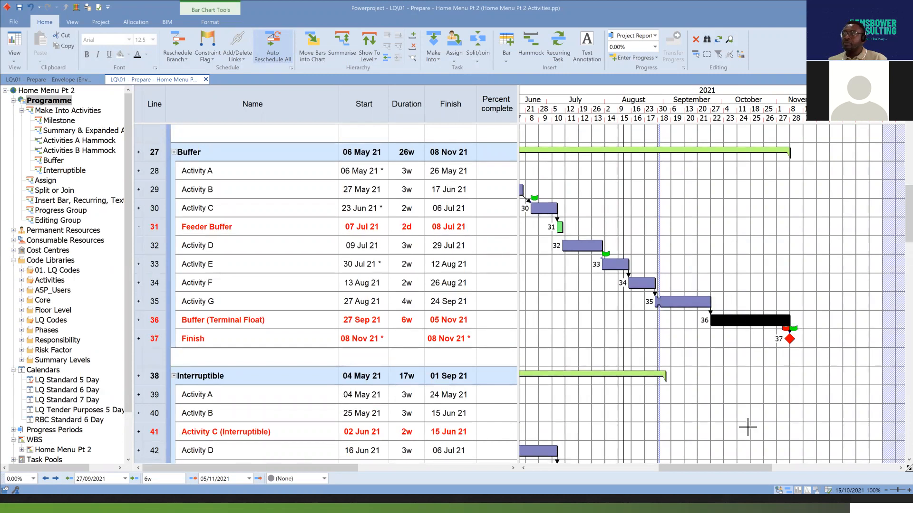
left_click(433, 53)
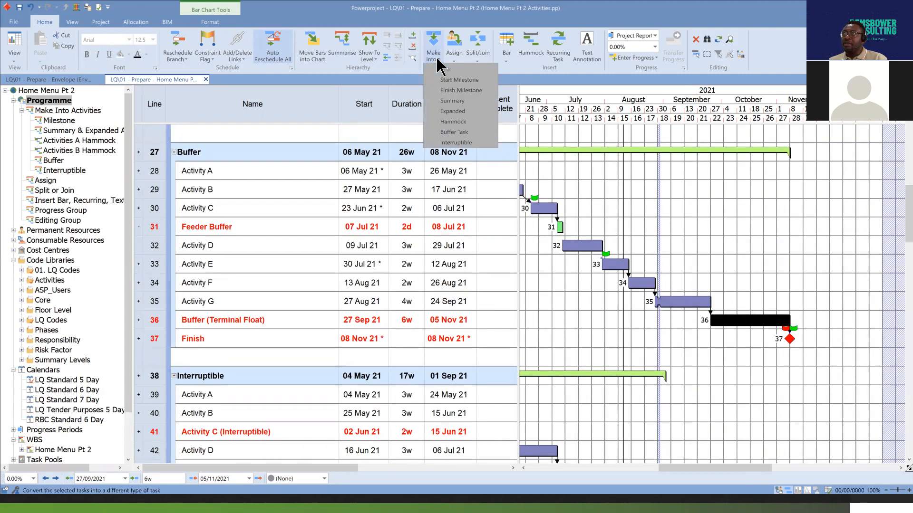
left_click(454, 132)
left_click(814, 266)
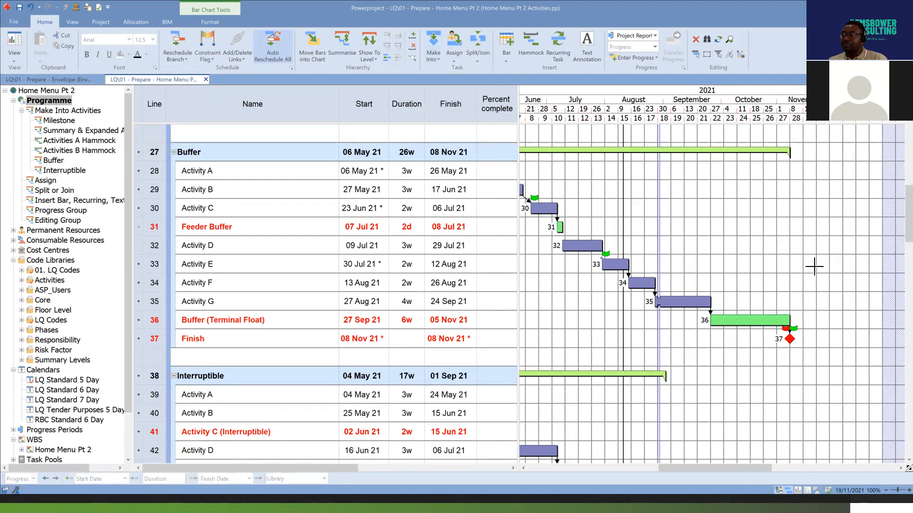
Examine the terminal buffer on line 36 in relation to the Finish milestone and the Activity E bar on line 33.
left_click_drag(760, 319, 753, 331)
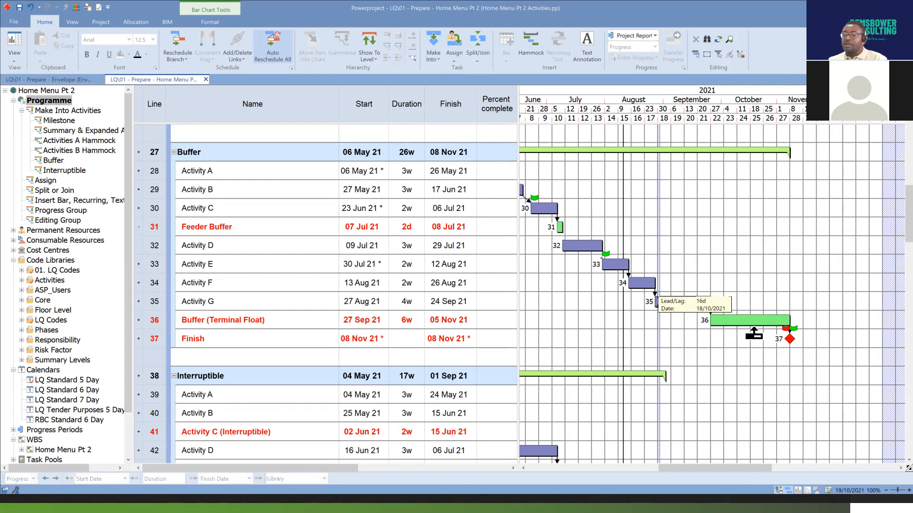
left_click_drag(754, 331, 754, 332)
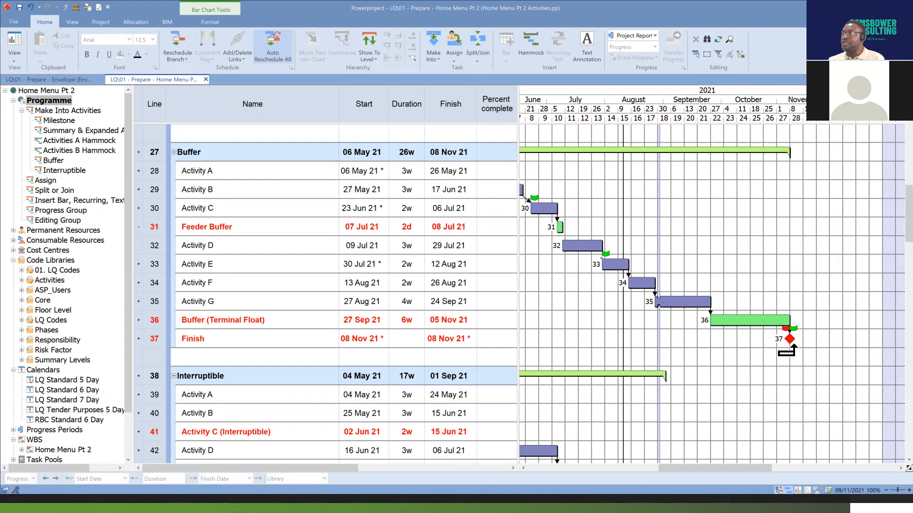
left_click(790, 339)
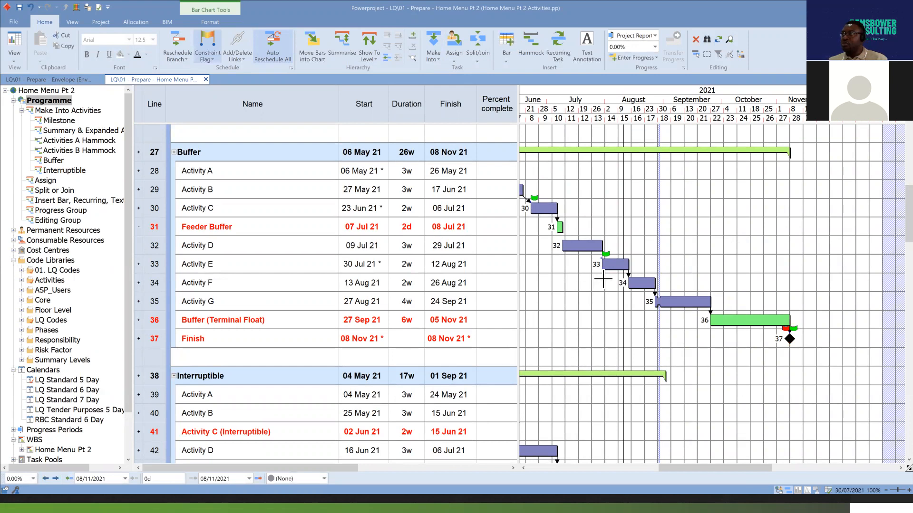
mouse_move(612, 265)
left_mouse_down()
mouse_move(613, 275)
mouse_move(616, 265)
left_mouse_up()
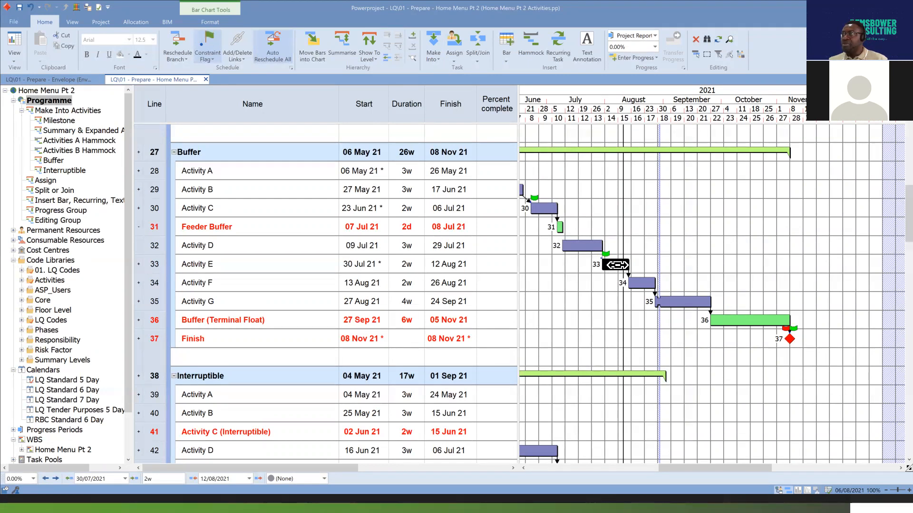
left_click(754, 320)
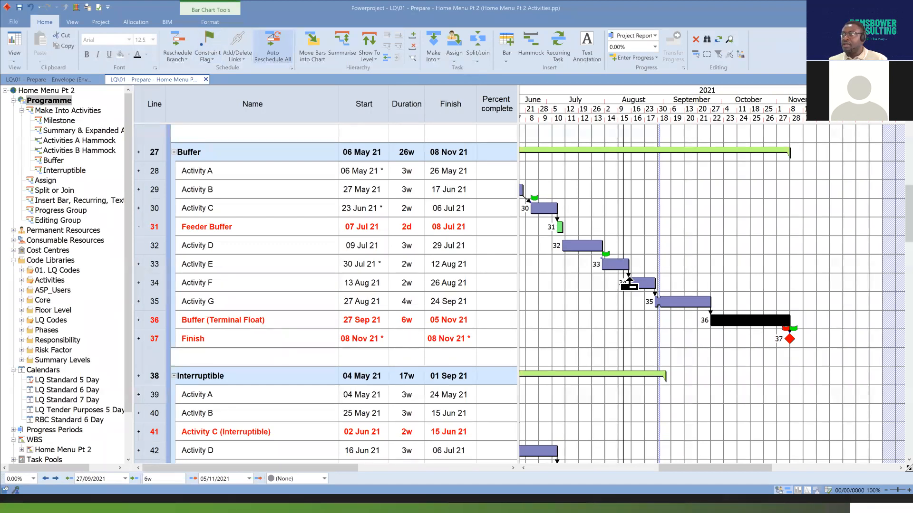
left_click(616, 264)
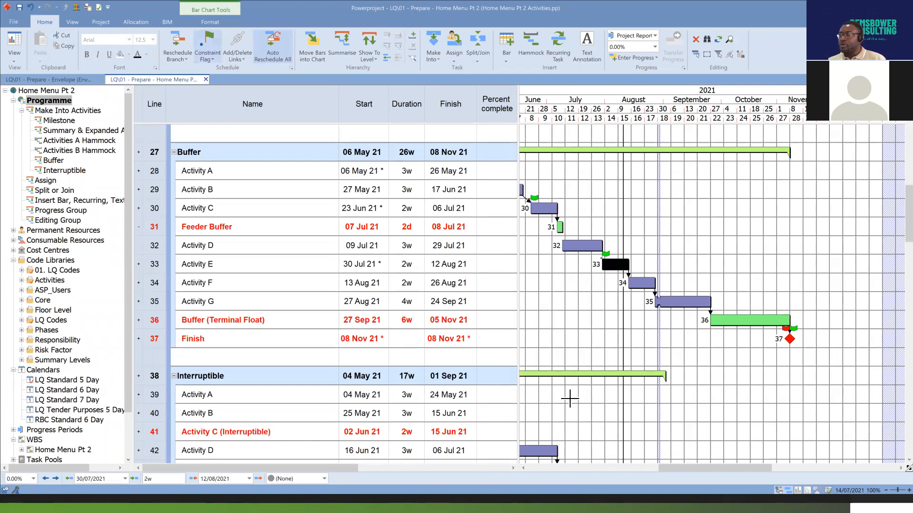
Try moving Activity E on line 33 to start on 06 Aug 21 to test the terminal buffer, and undo the move.
left_click_drag(613, 264, 630, 264)
scroll(630, 264, "down", 3)
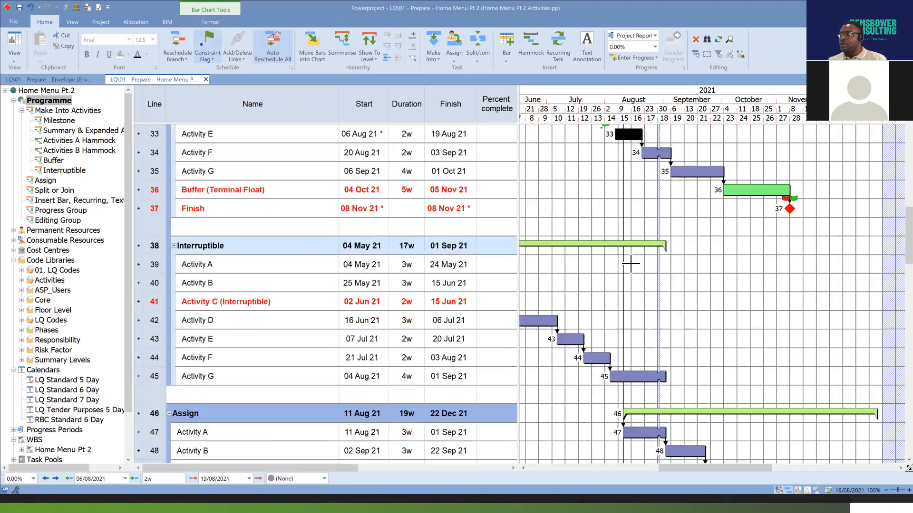
scroll(684, 276, "up", 3)
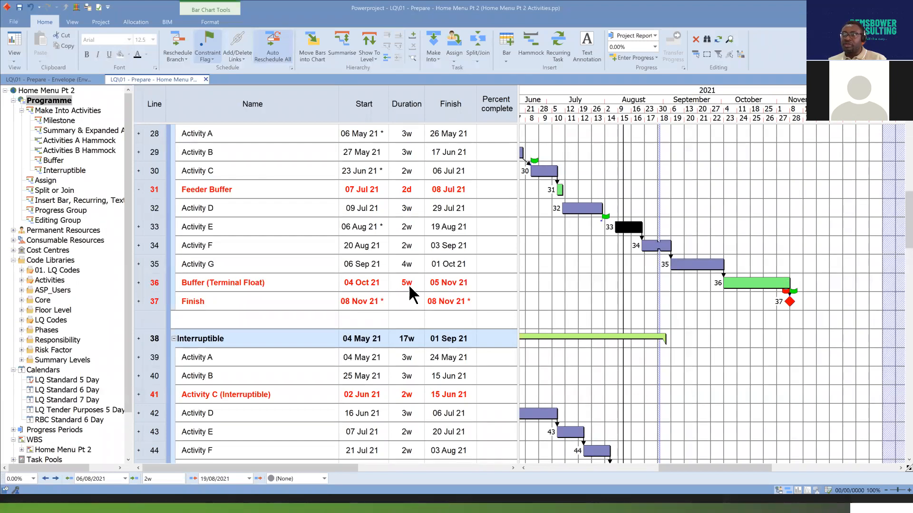
left_click(791, 302)
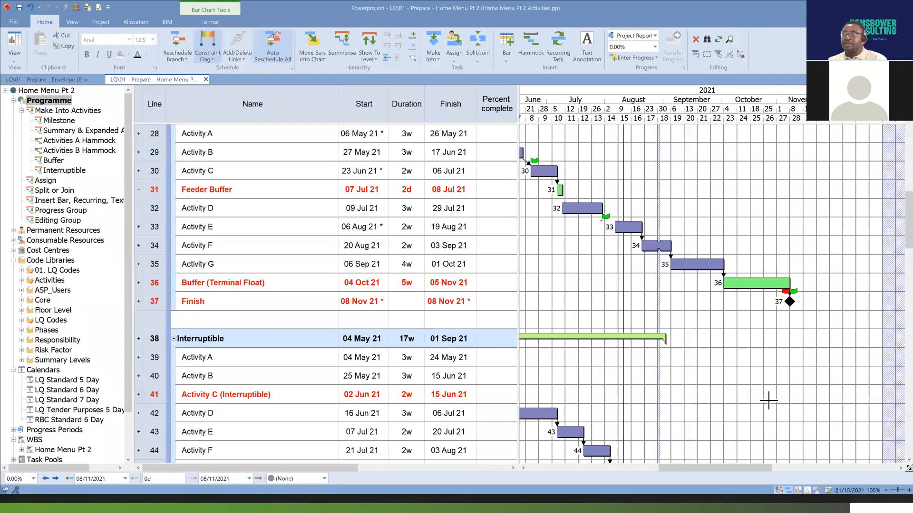
left_click(32, 7)
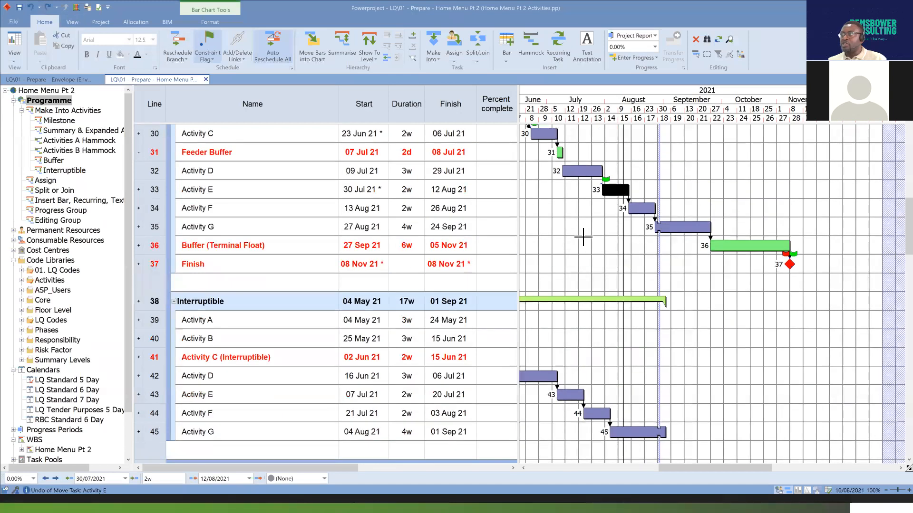
Make the Buffer (Terminal Float) bar on line 36 back into an ordinary Task and clear the selection.
left_click(751, 247)
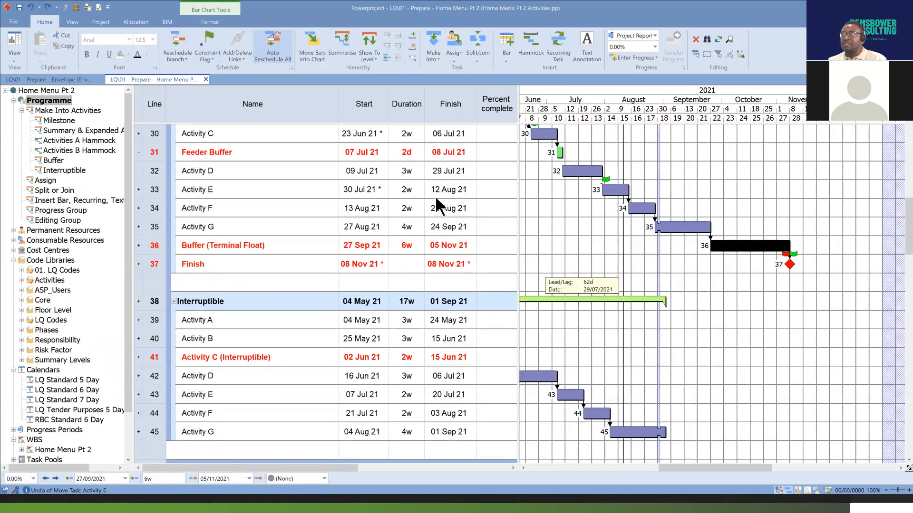
left_click(440, 59)
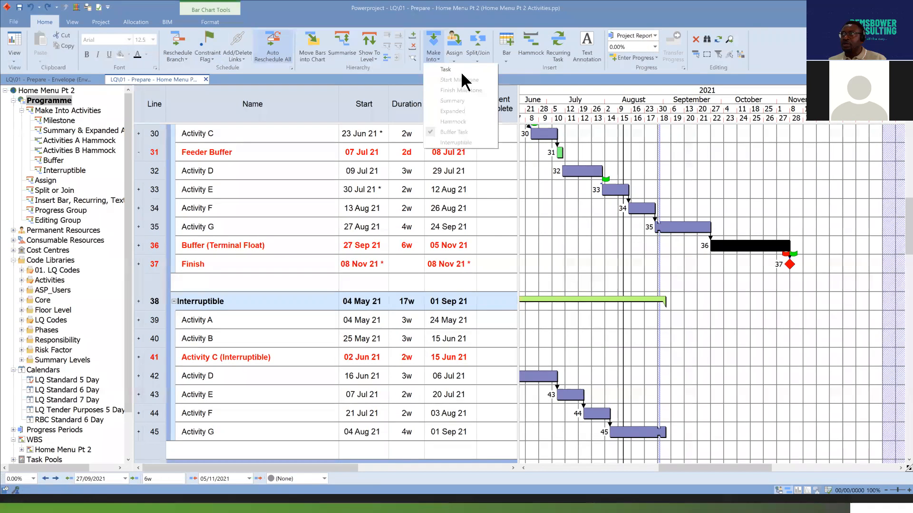
left_click(748, 287)
left_click(748, 289)
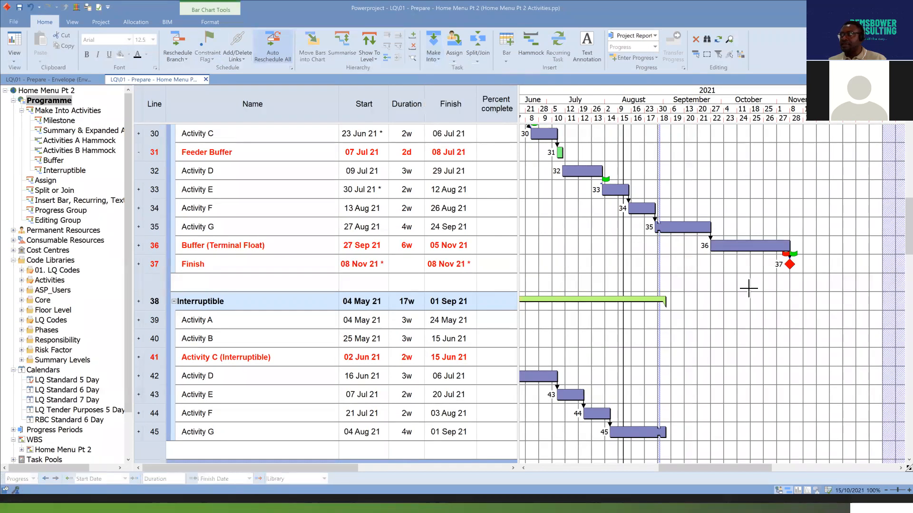
left_click(754, 246)
left_click(739, 295)
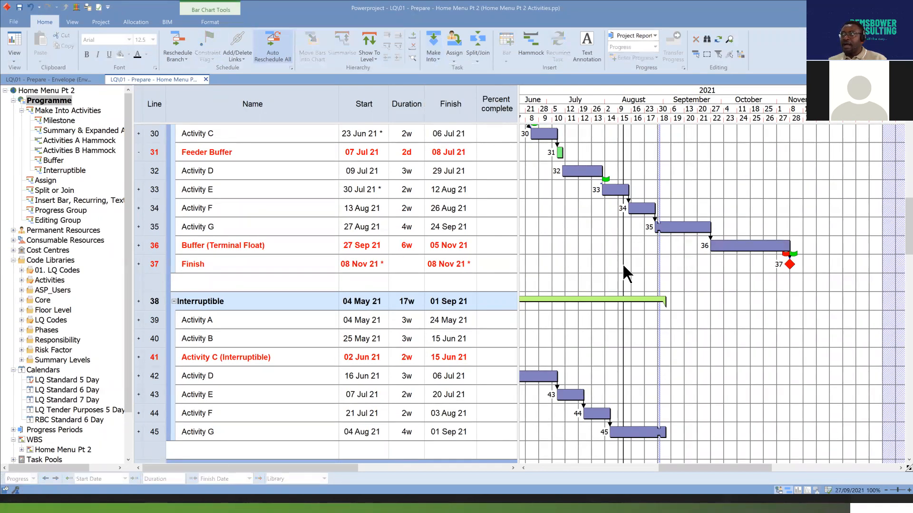
Move Activity E to start on 06 Aug 21 with line 36 as an ordinary task, inspect the Finish milestone, and undo the move.
left_click(618, 188)
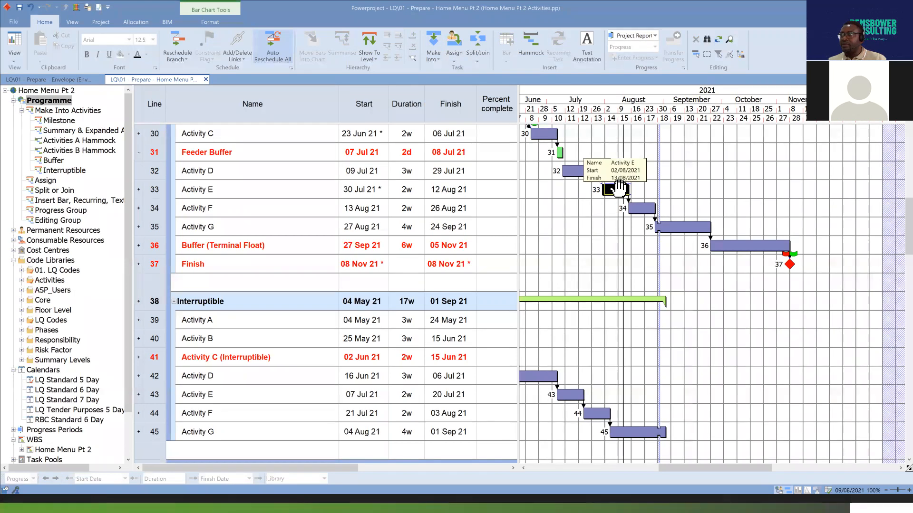
left_click_drag(618, 188, 630, 189)
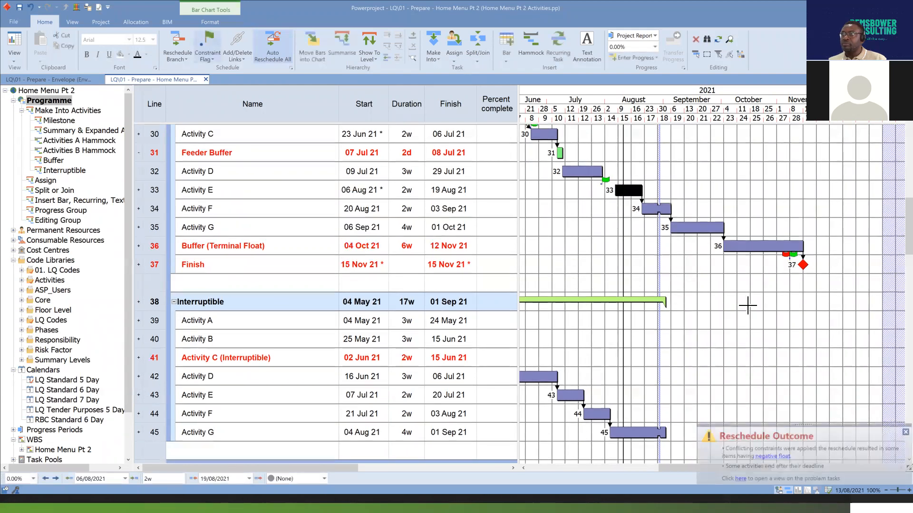
left_click(803, 266)
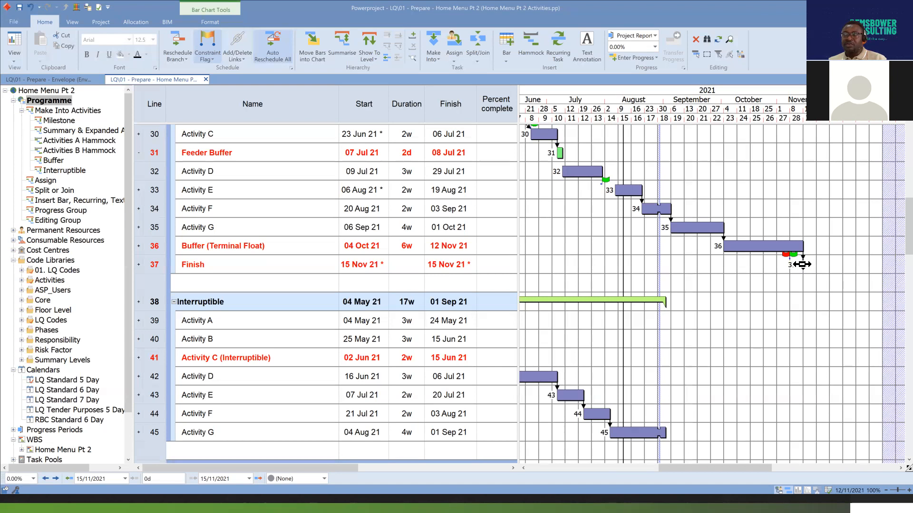
mouse_move(802, 264)
left_mouse_down()
mouse_move(774, 249)
mouse_move(763, 259)
mouse_move(802, 259)
left_mouse_up()
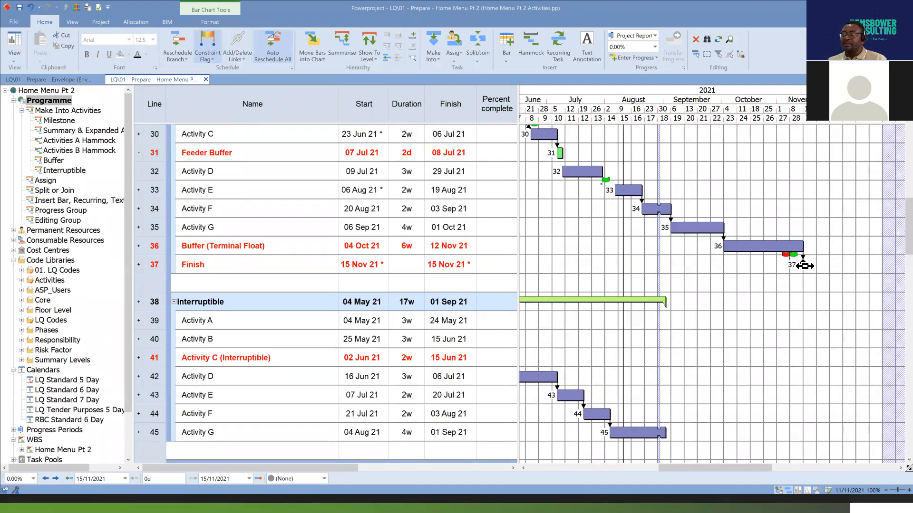
left_click(757, 249)
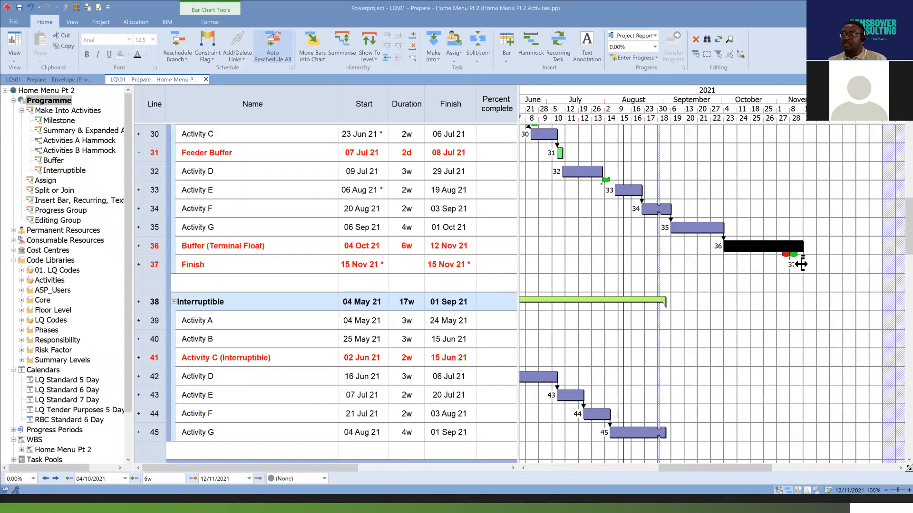
left_click(30, 7)
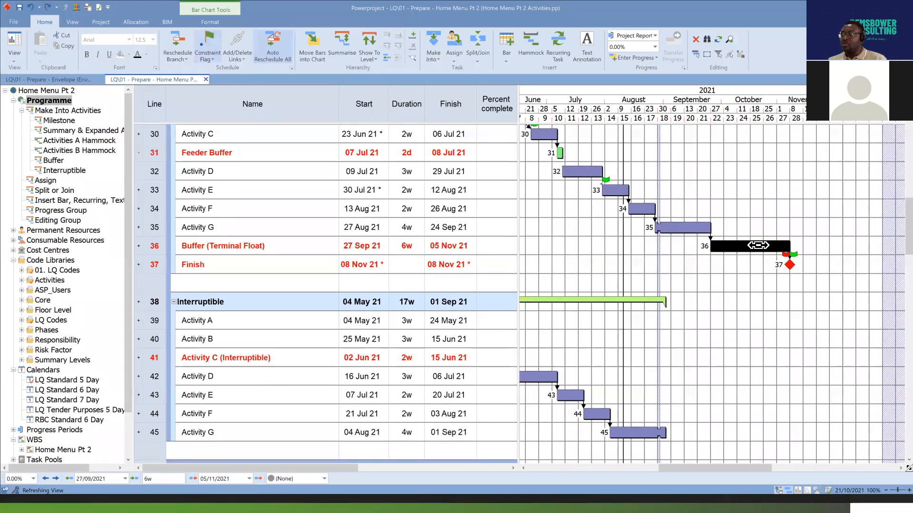
Make the line 36 bar into a Buffer Task again and move Activity E on line 33 to start on 13 Aug 21.
left_click(435, 55)
left_click(464, 133)
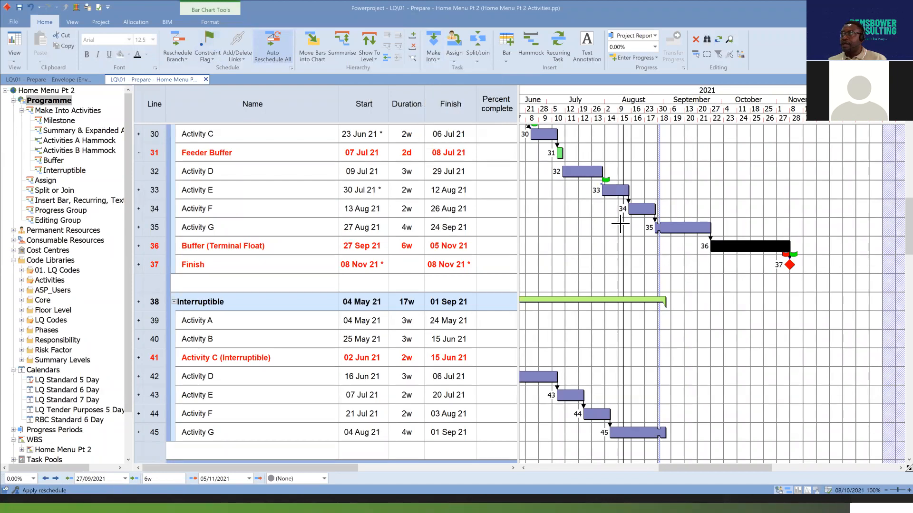
left_click_drag(612, 190, 642, 190)
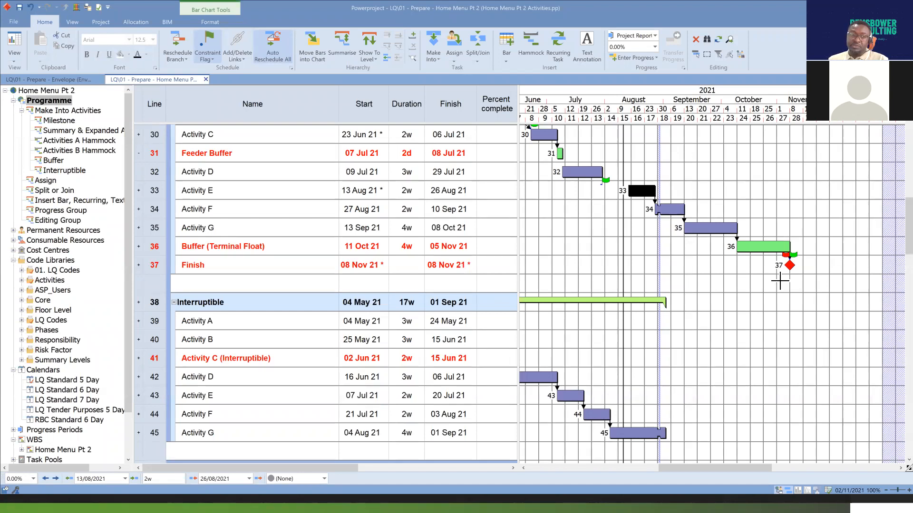
left_click(769, 248)
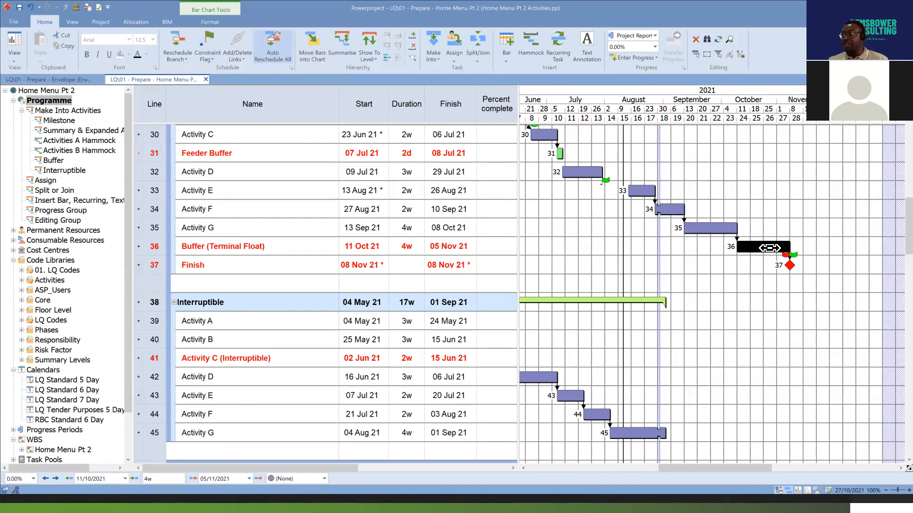
Return to Powerproject's Interruptible group and examine Activity C (Interruptible) on line 41 with its links to the Activity B and Activity D bars.
scroll(766, 288, "down", 1)
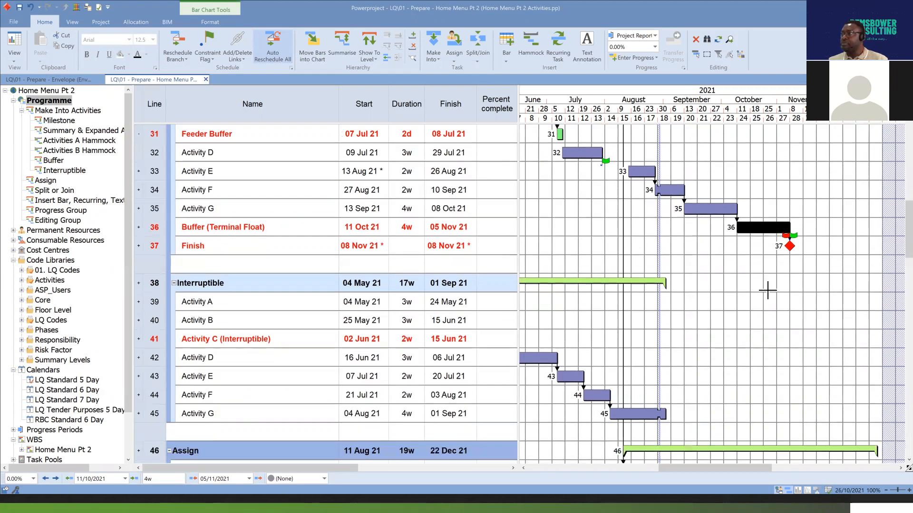
scroll(767, 291, "up", 1)
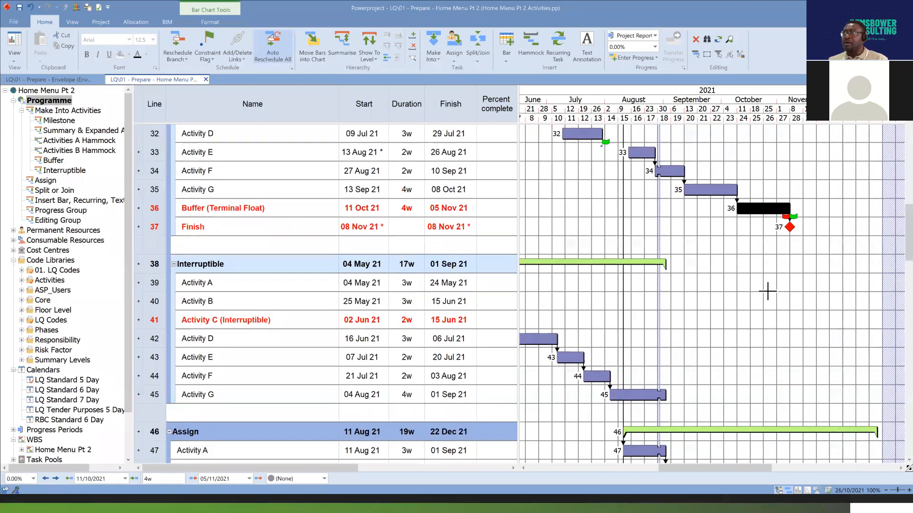
left_click_drag(749, 467, 706, 471)
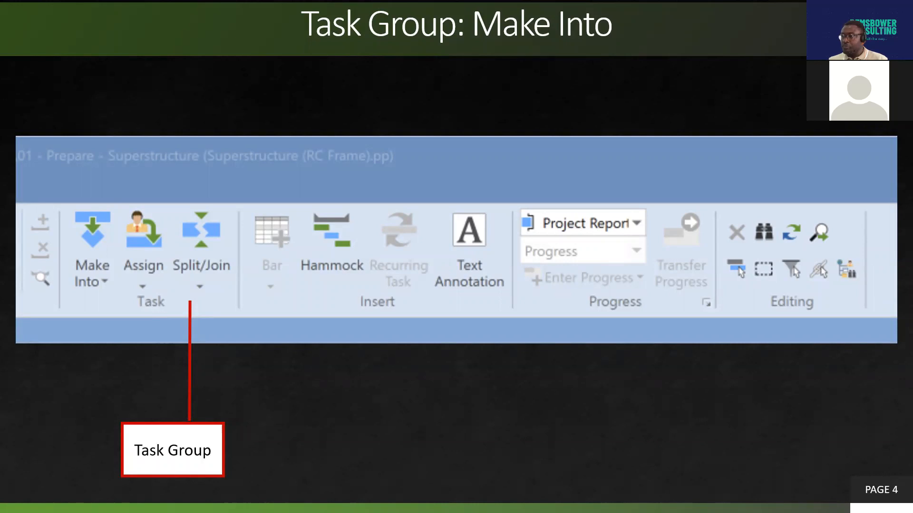
key("alt+Tab")
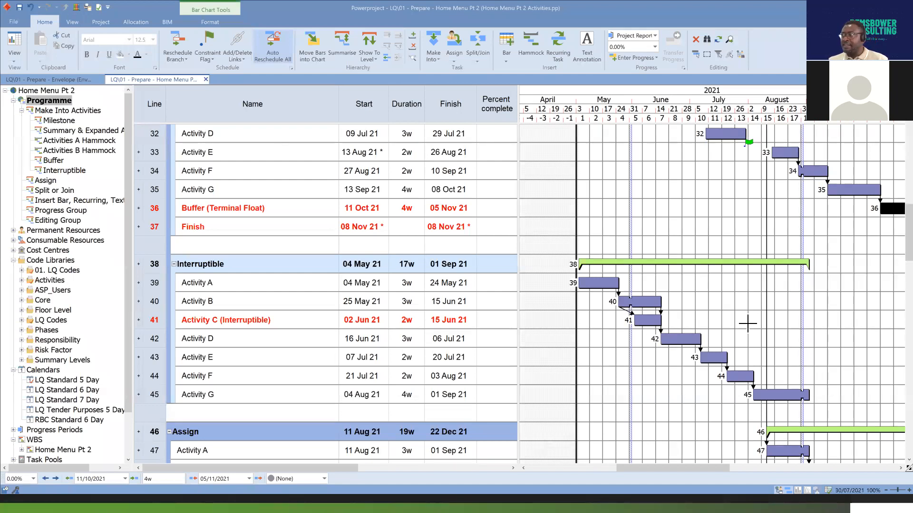
left_click(153, 323)
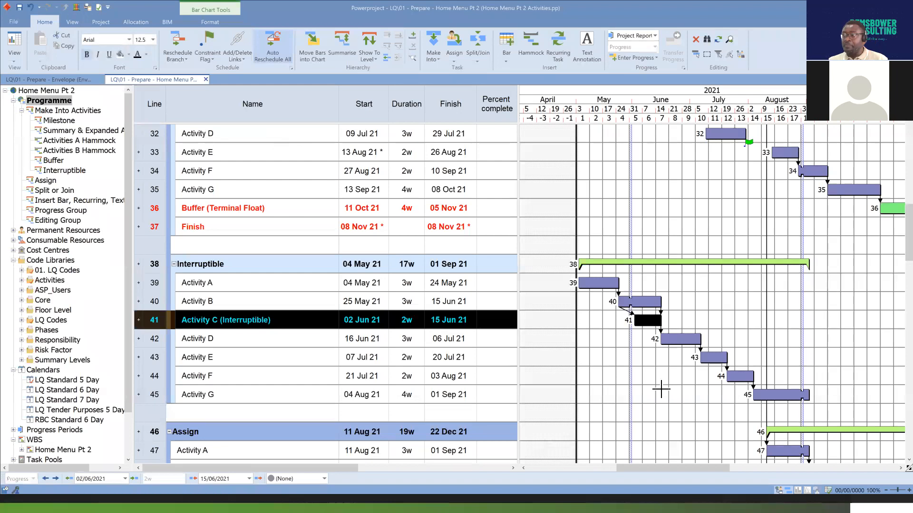
left_click(661, 318)
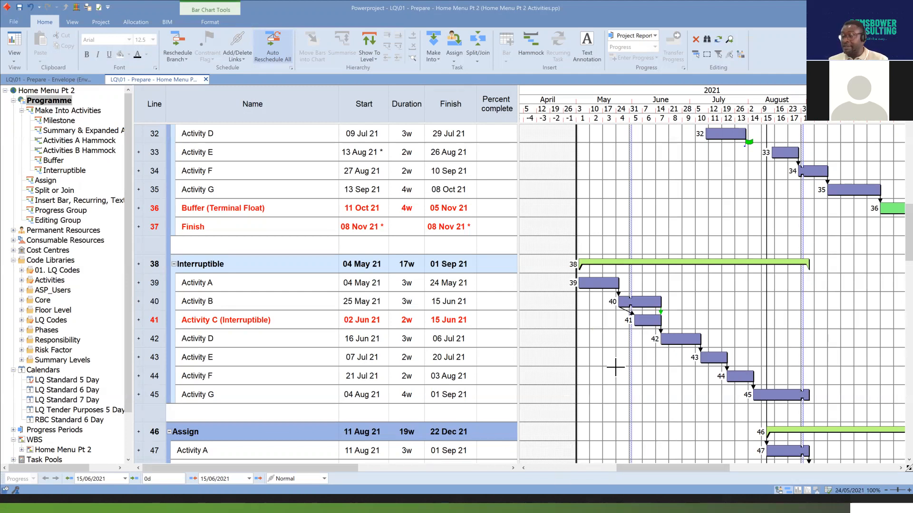
left_click(647, 321)
left_click(649, 304)
mouse_move(652, 327)
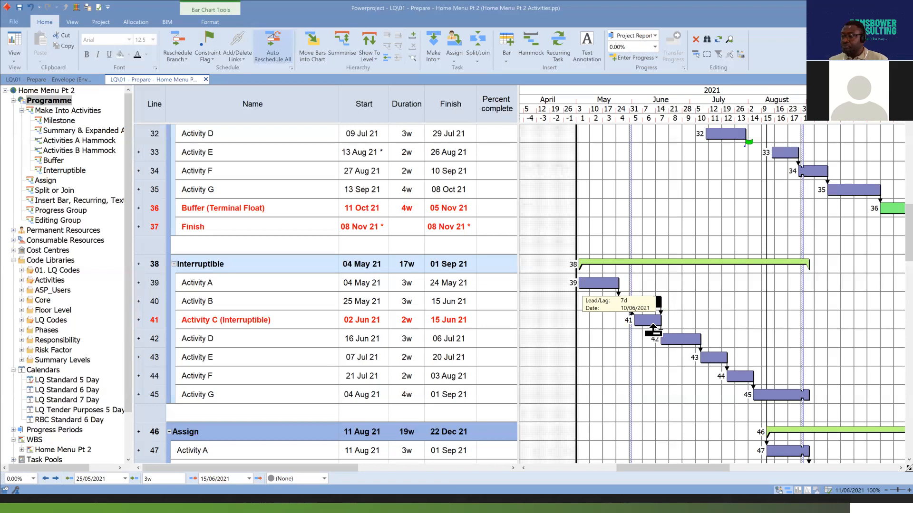
Make the Activity C bar on line 41 into an Interruptible task and clear the selection.
left_click_drag(653, 328, 651, 325)
left_click(646, 322)
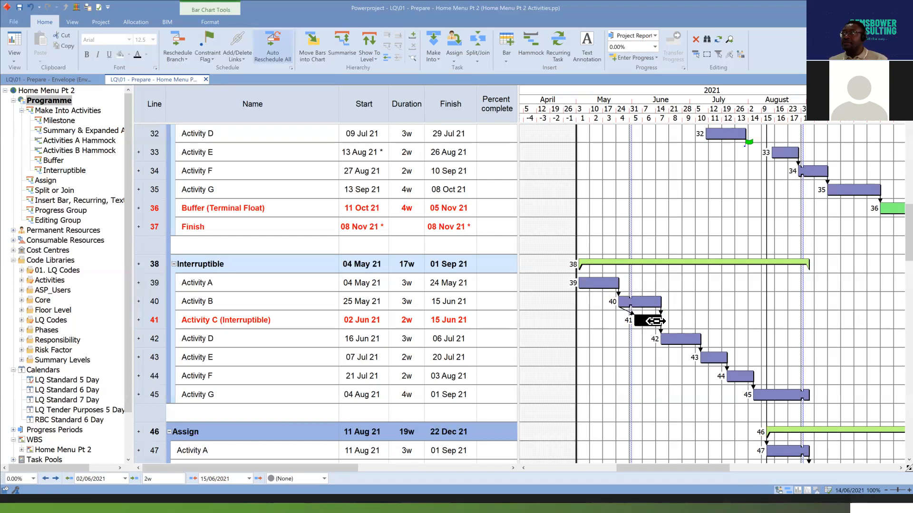
left_click(433, 55)
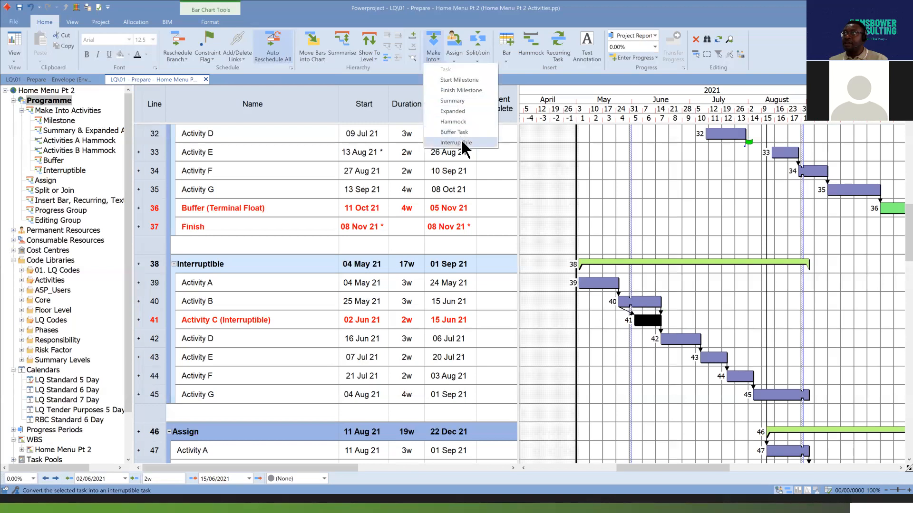
left_click(456, 142)
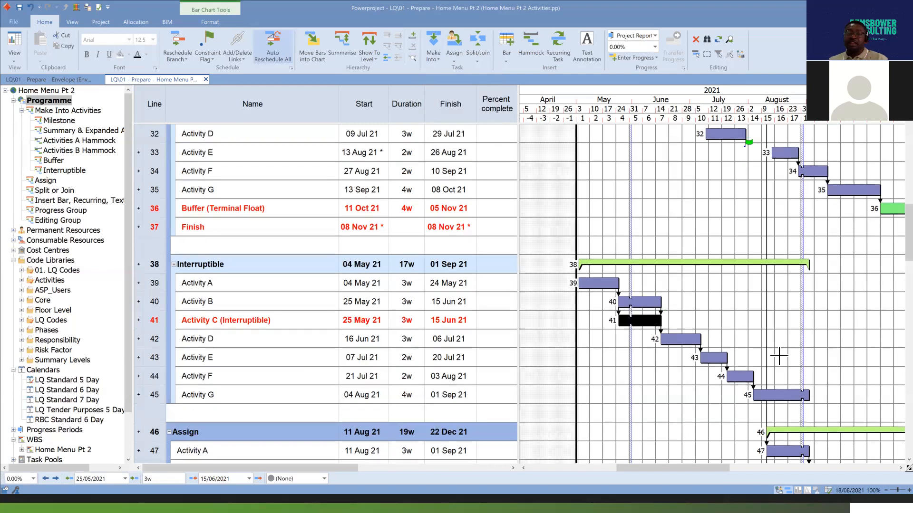
left_click(689, 322)
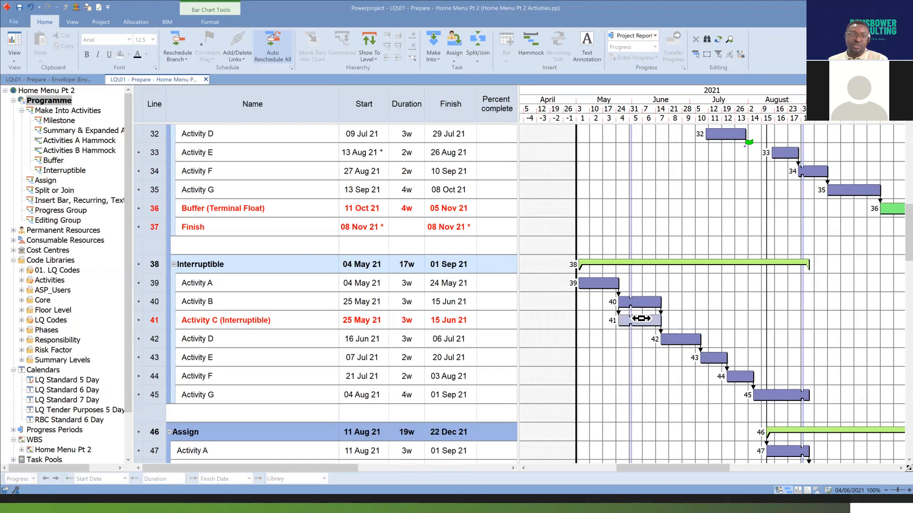
mouse_move(641, 318)
left_mouse_down()
mouse_move(642, 330)
mouse_move(641, 322)
left_mouse_up()
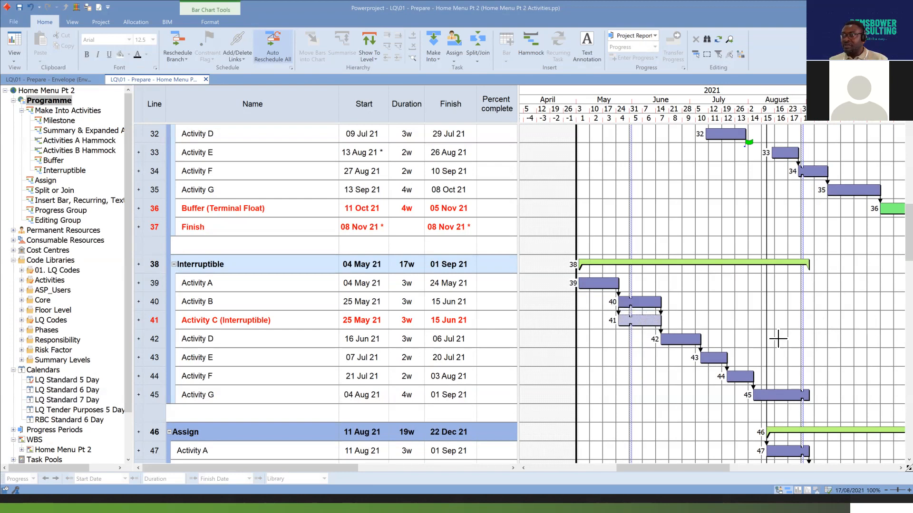
Turn off the Interruptible setting on the line 41 bar so that Activity C is an ordinary task again.
scroll(778, 338, "down", 1)
scroll(779, 338, "up", 1)
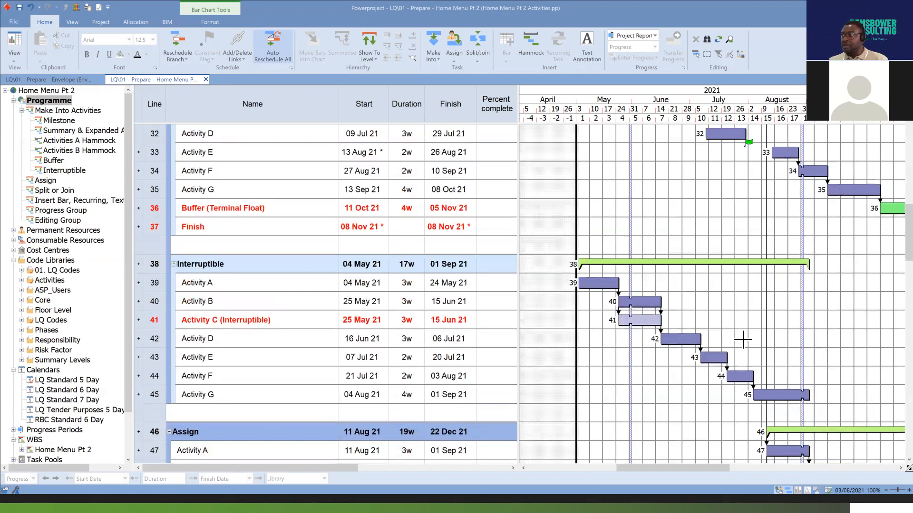
left_click(641, 320)
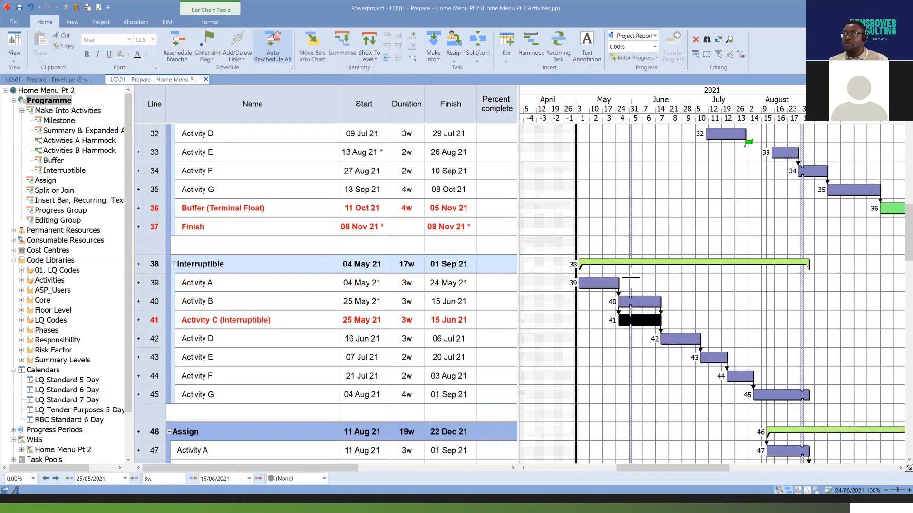
left_click(440, 57)
left_click(462, 143)
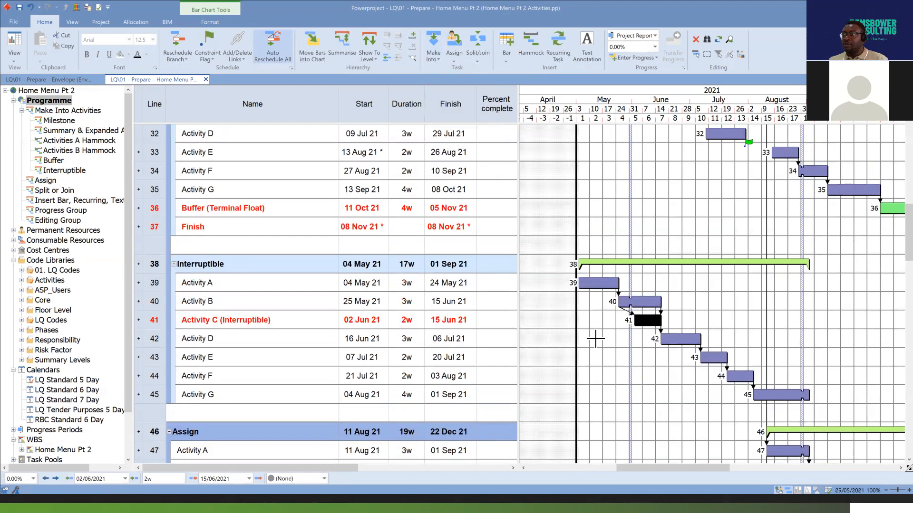
left_click(691, 310)
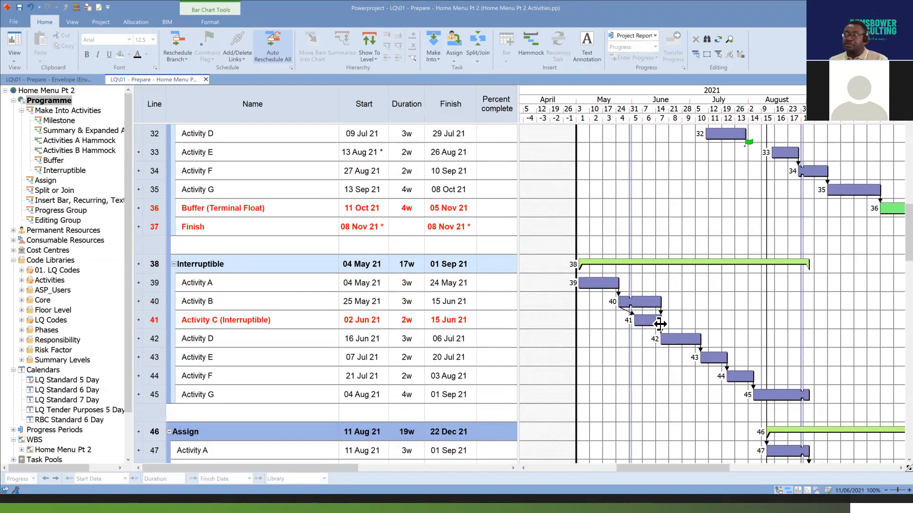
left_click(655, 323)
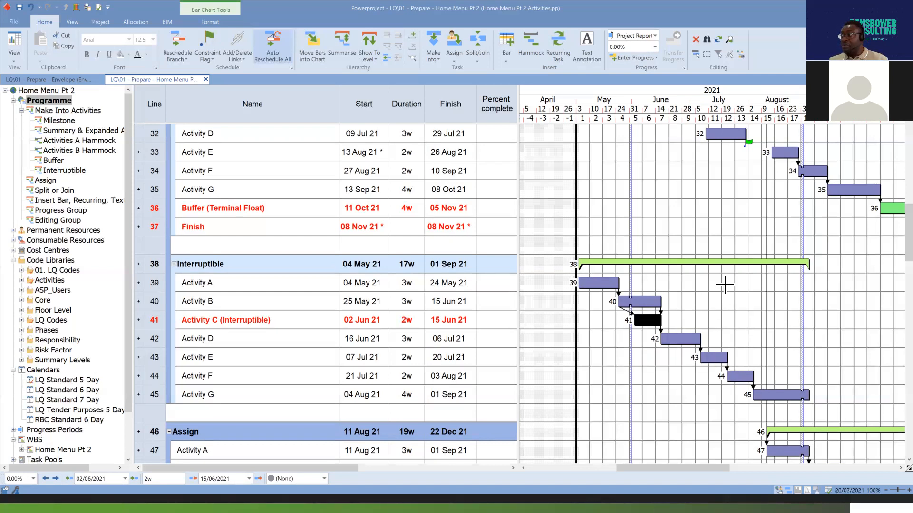
Return to the Buffer group and examine the Buffer (Terminal Float) bar on line 36 and the Finish milestone on line 37.
left_click_drag(714, 468, 733, 471)
left_click(851, 208)
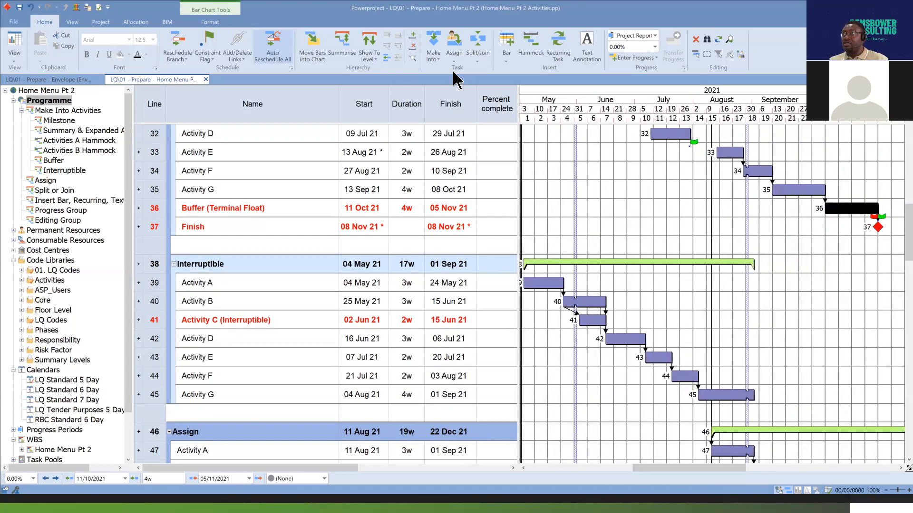
left_click(439, 62)
left_click(807, 314)
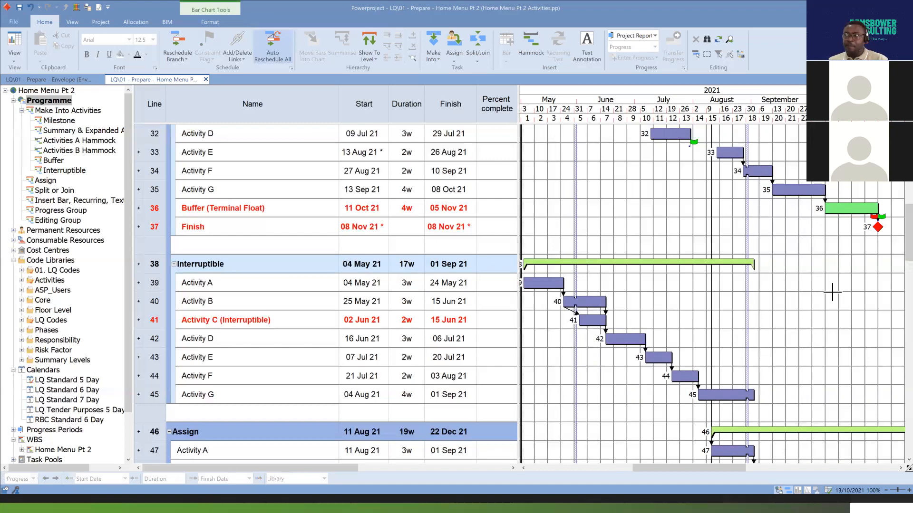
scroll(811, 258, "up", 2)
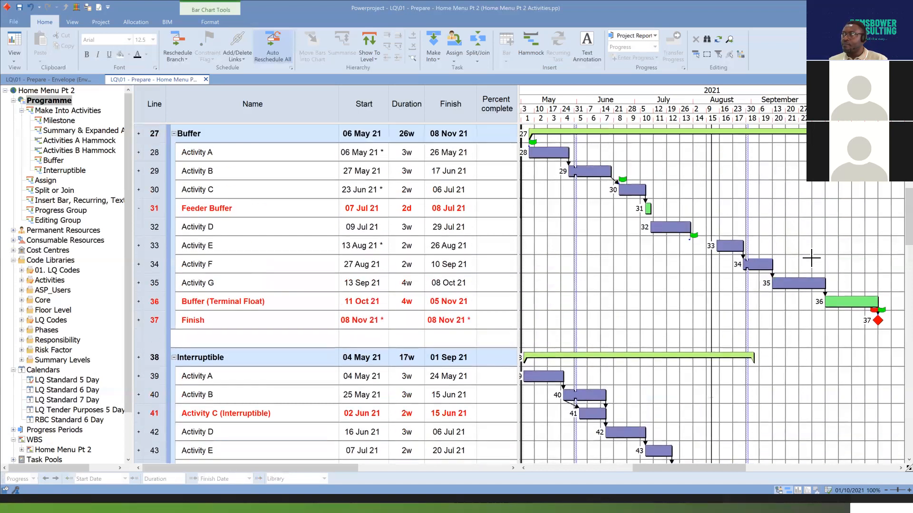
scroll(811, 257, "up", 1)
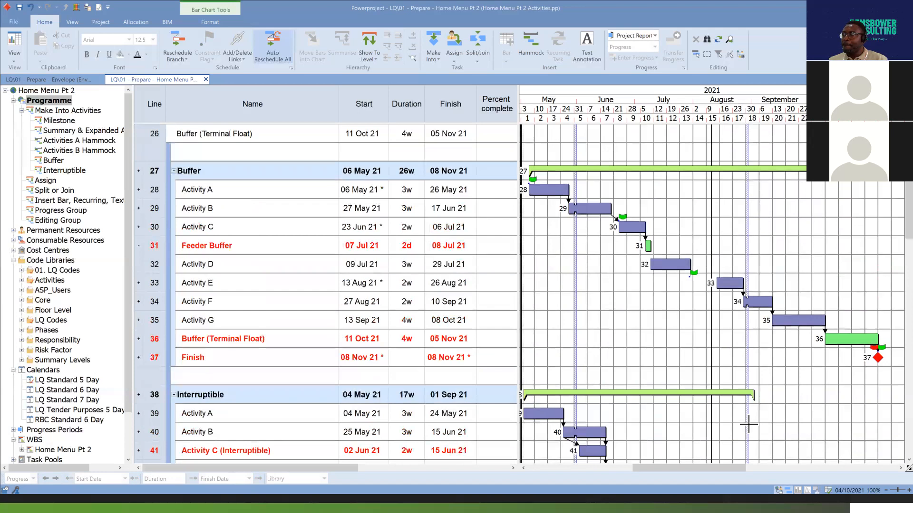
left_click_drag(728, 467, 735, 467)
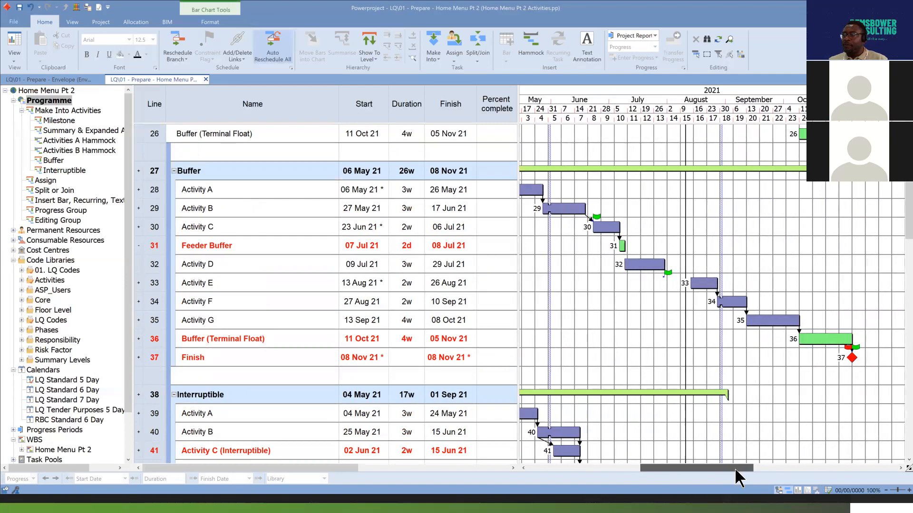
left_click_drag(735, 471, 740, 470)
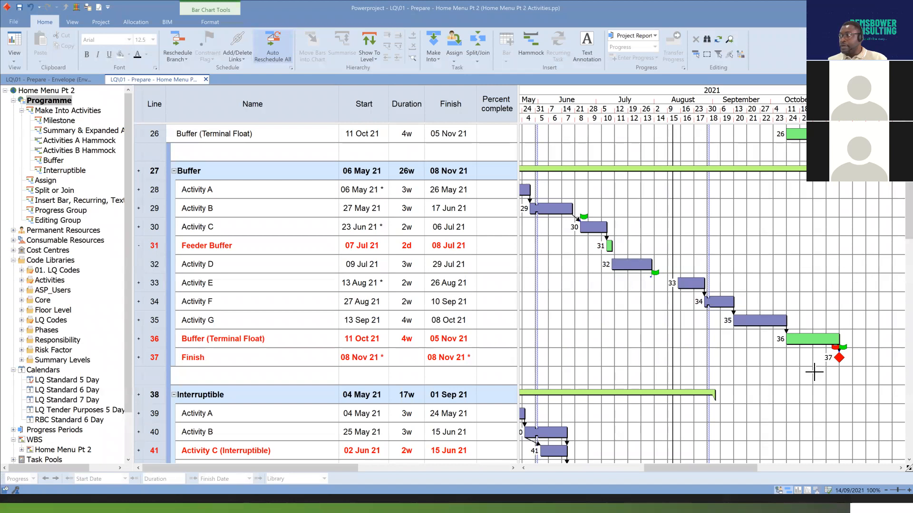
left_click_drag(744, 466, 753, 466)
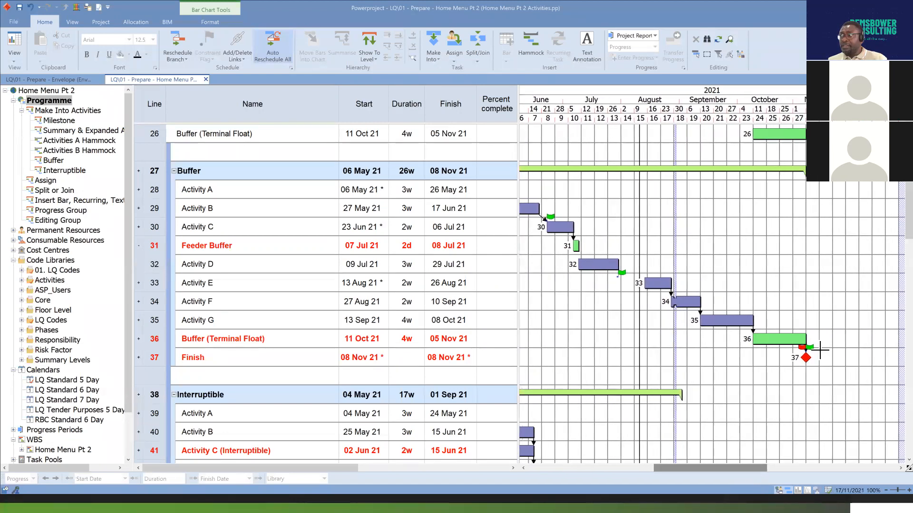
left_click(807, 359)
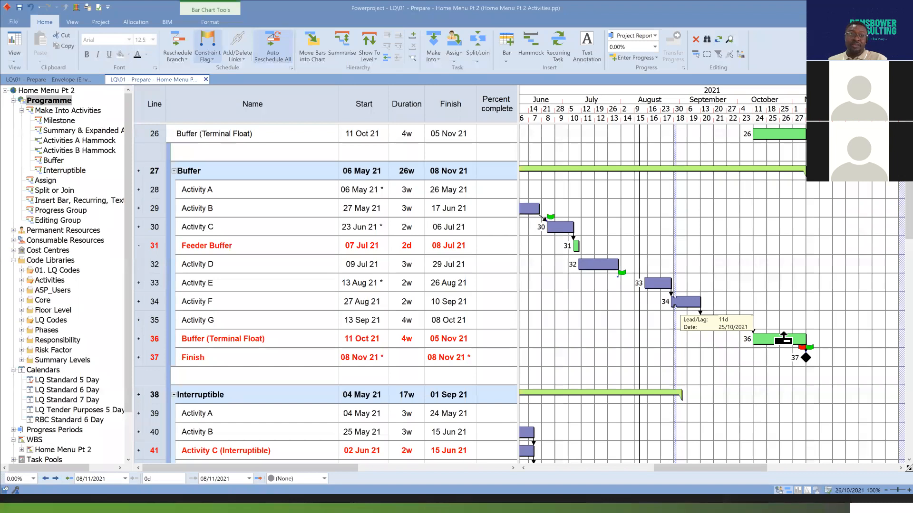
left_click_drag(784, 338, 785, 339)
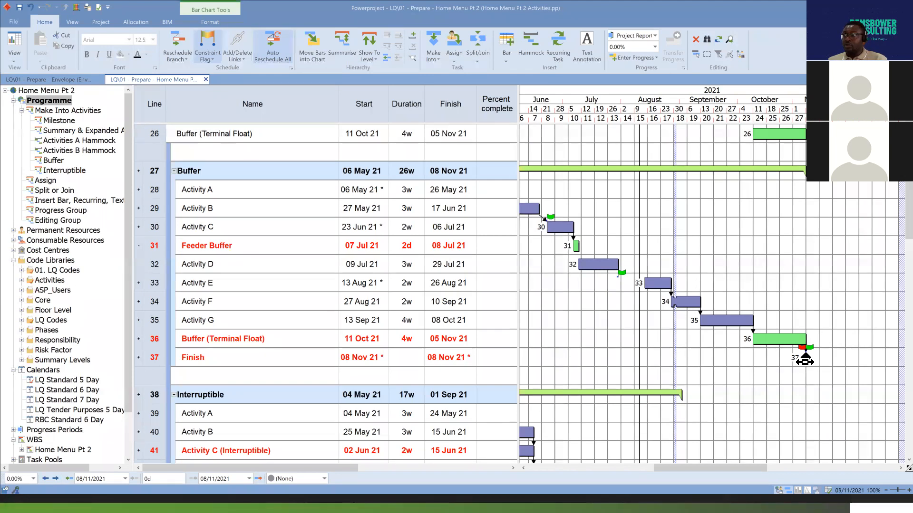
Move Activity E on line 33 to start on 27 Sep 21 and inspect the terminal float buffer and Finish milestone.
left_click(657, 282)
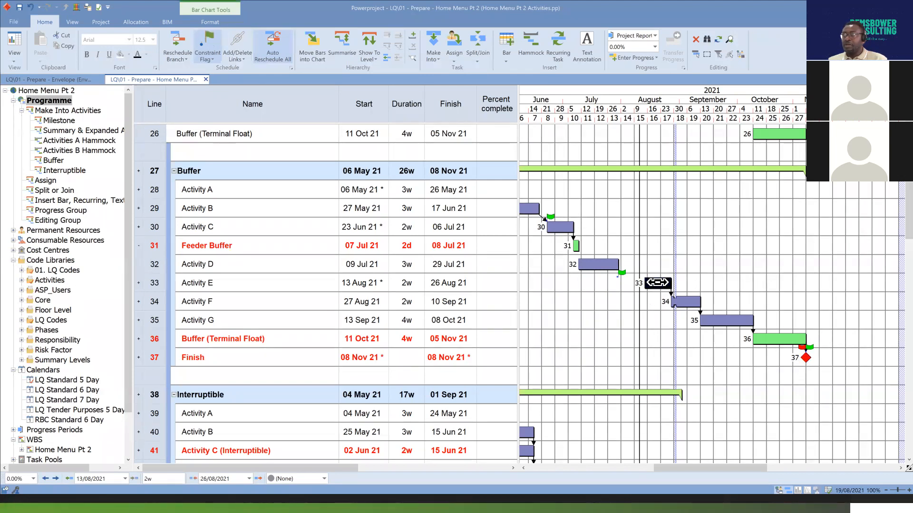
left_click_drag(657, 282, 740, 281)
scroll(741, 280, "down", 2)
scroll(815, 280, "up", 2)
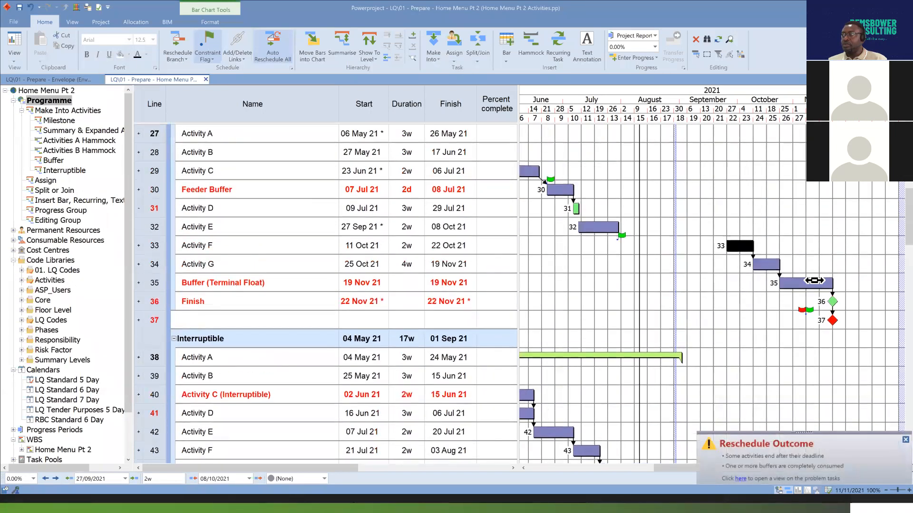
left_click(844, 319)
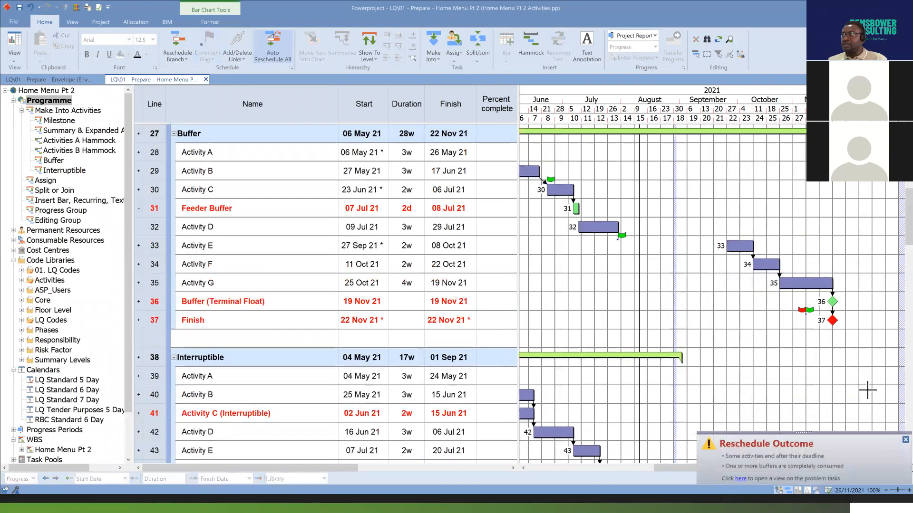
left_click(832, 302)
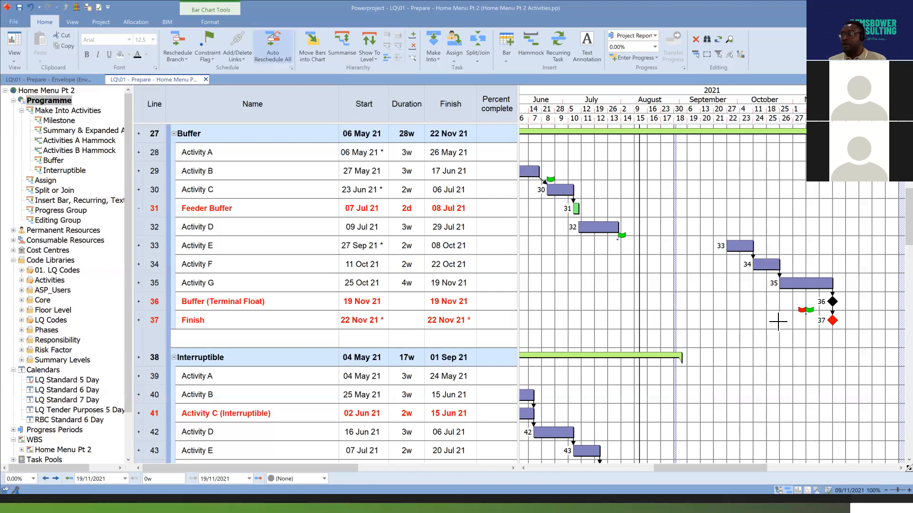
Make Activity C on line 41 of the Interruptible group into an Interruptible task and select the Activity B bar above it.
scroll(620, 321, "down", 3)
scroll(622, 324, "down", 1)
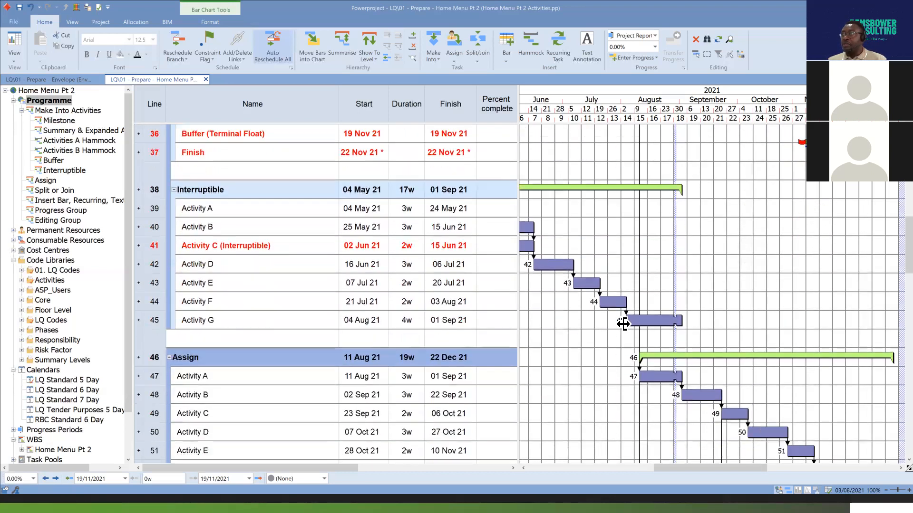
left_click_drag(725, 471, 700, 471)
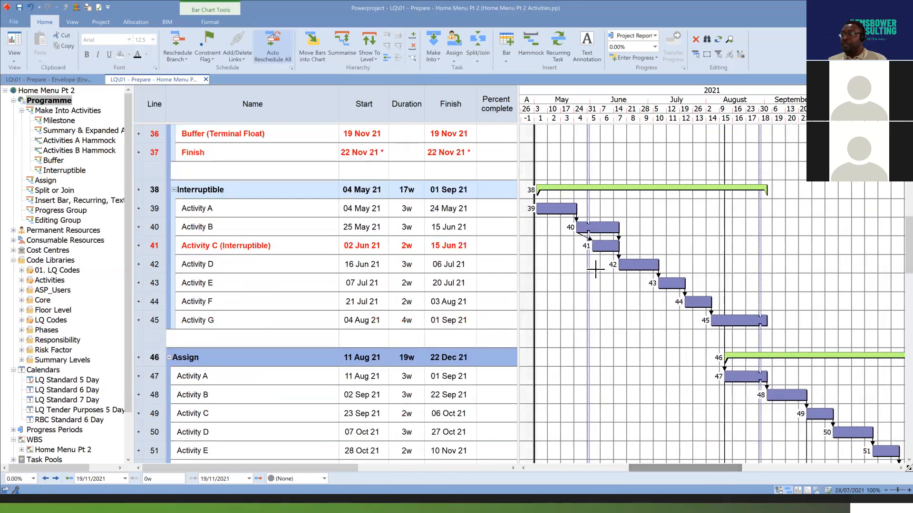
left_click(605, 247)
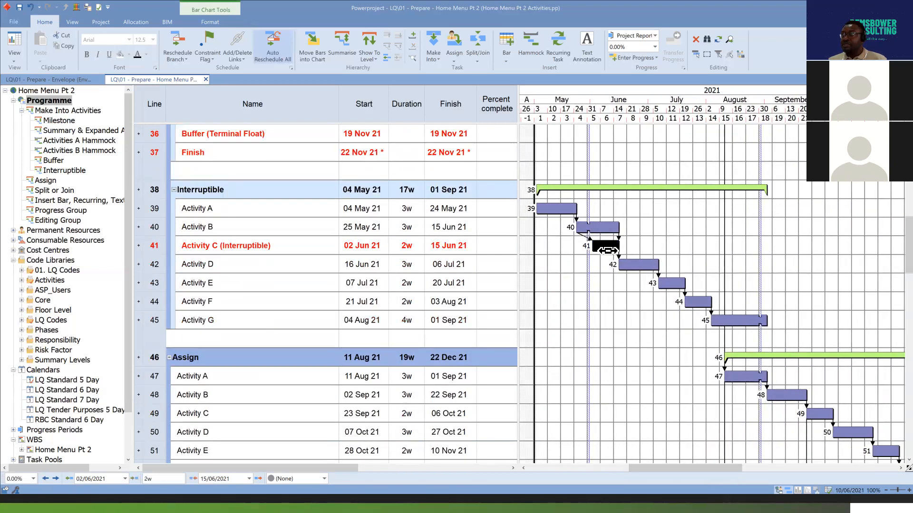
left_click(433, 54)
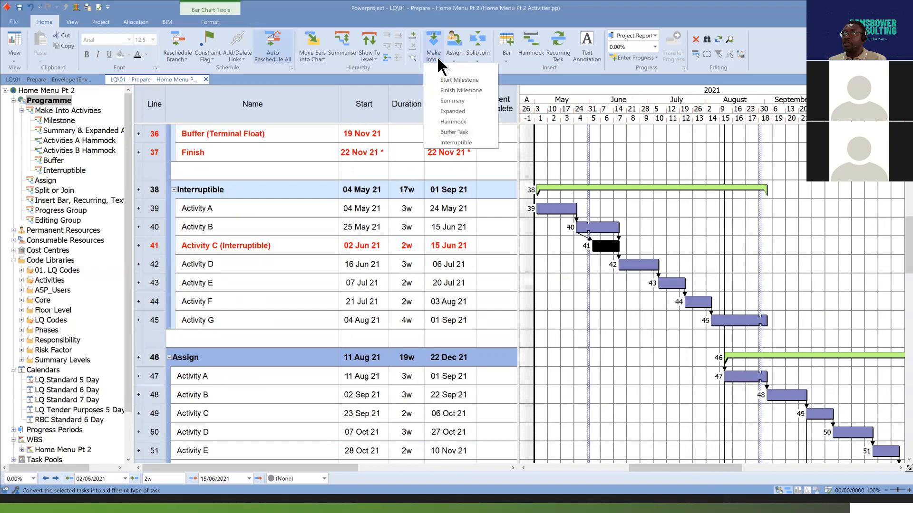
left_click(464, 142)
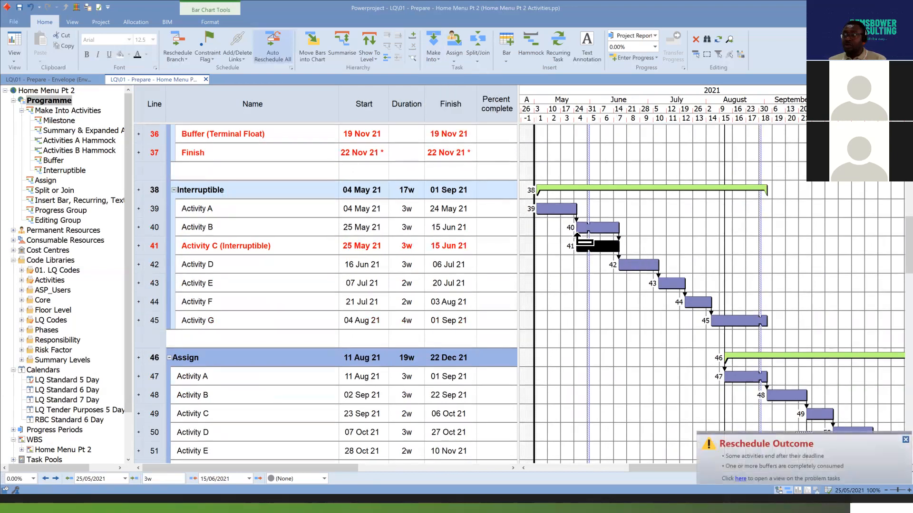
left_click(601, 229)
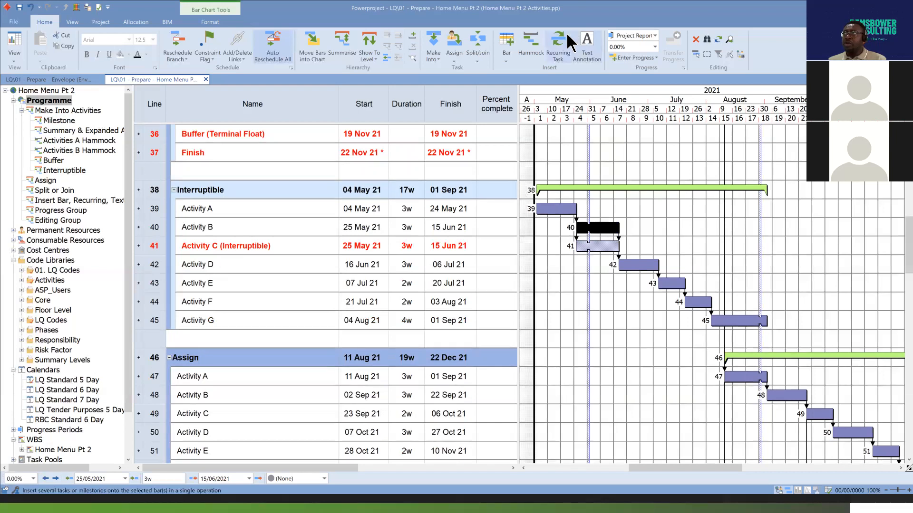
Attach a text annotation reading "Note: This is an interruptible task of 2w" to the end of the Activity C bar on line 41.
left_click(590, 45)
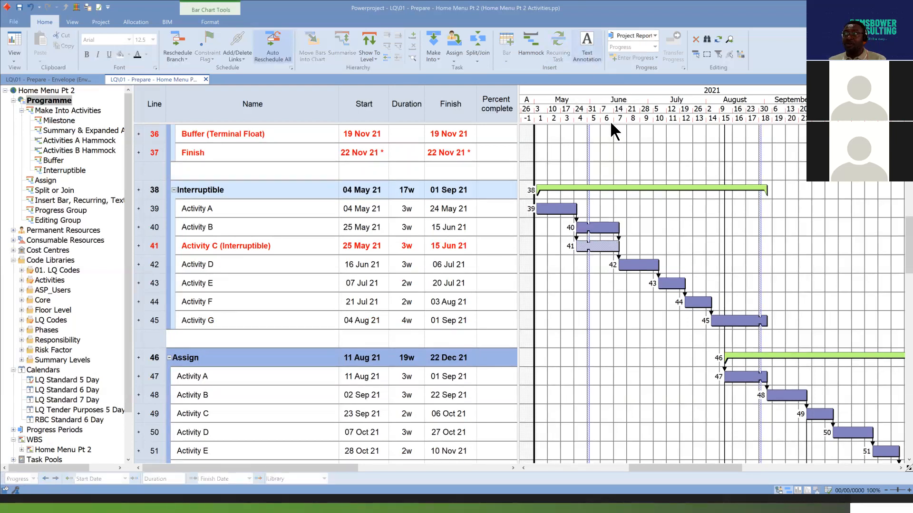
left_click(620, 246)
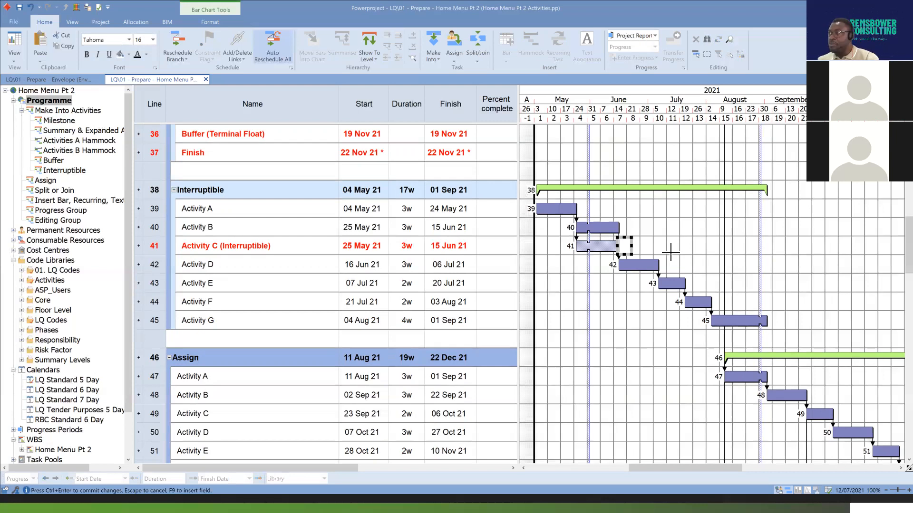
type("Note")
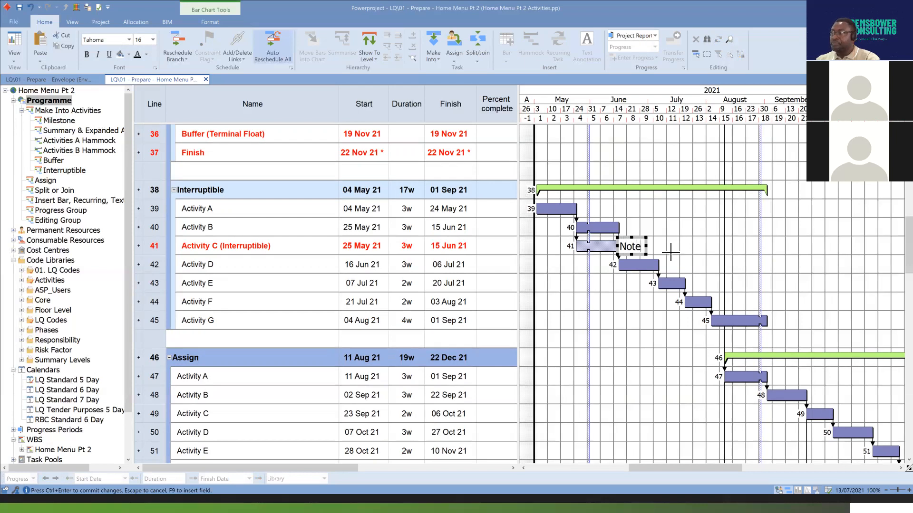
type(": T")
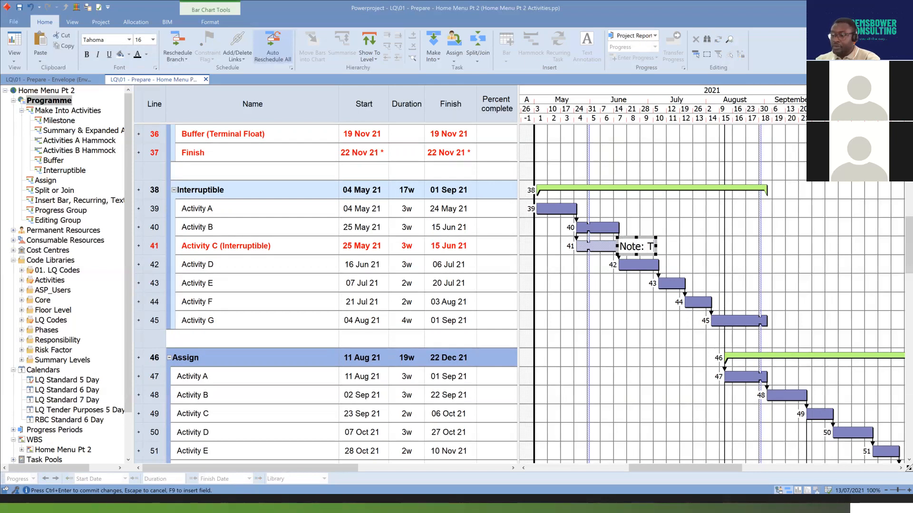
type("his is an i")
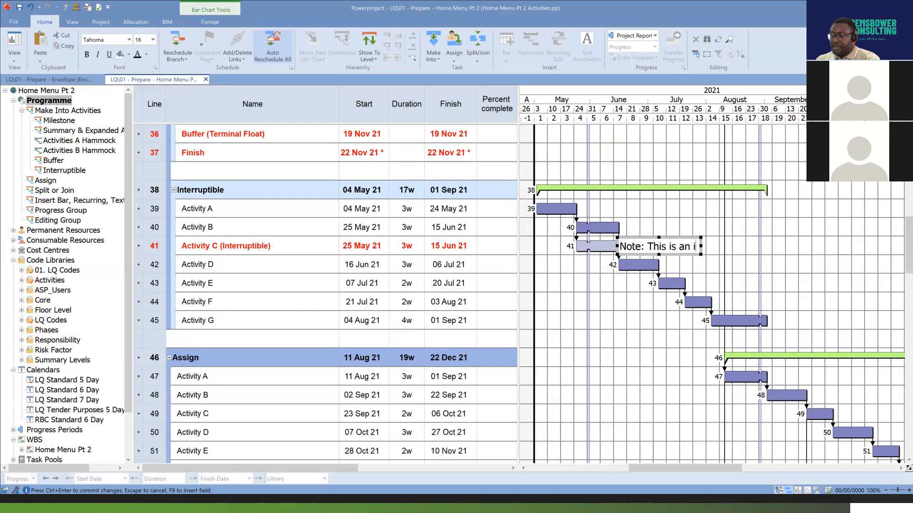
type("nterruptib")
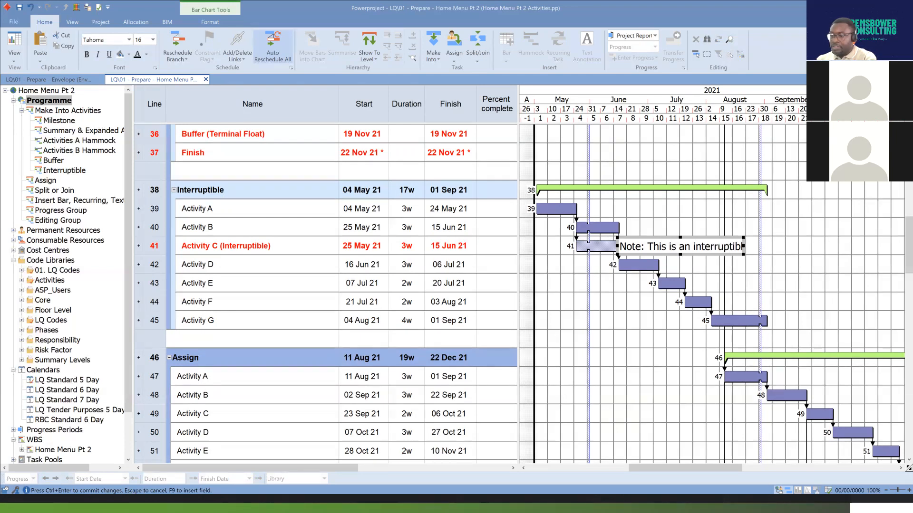
type("le task")
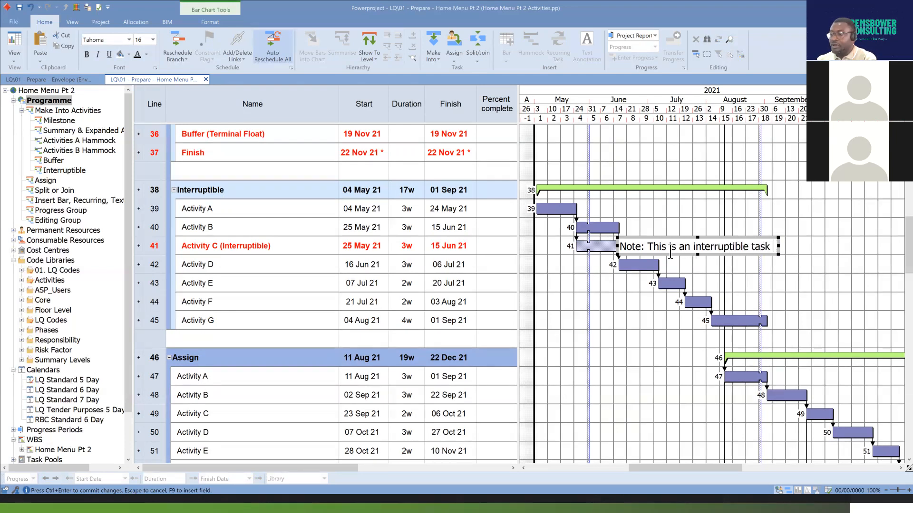
type(" of 2 weeks")
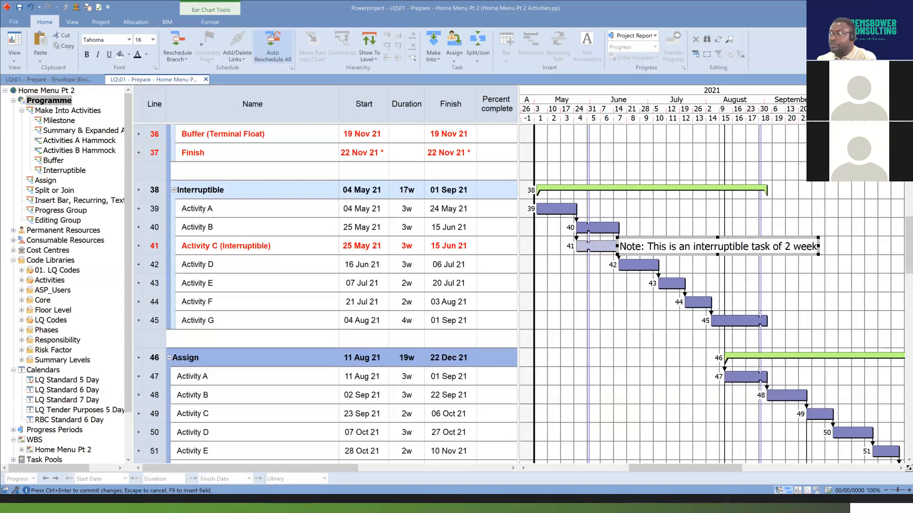
key("BackSpace")
key("BackSpace")
key("BackSpace")
key("BackSpace")
key("BackSpace")
key("BackSpace")
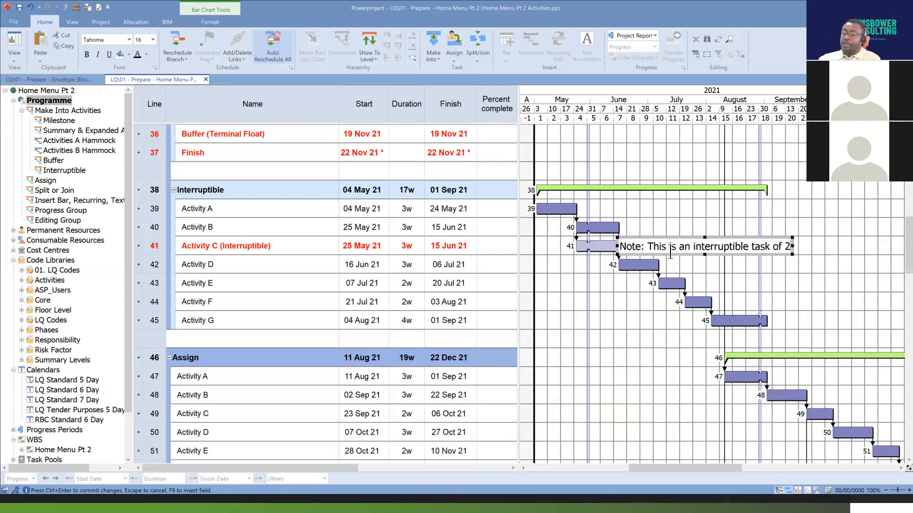
type("w")
key("ctrl+Return")
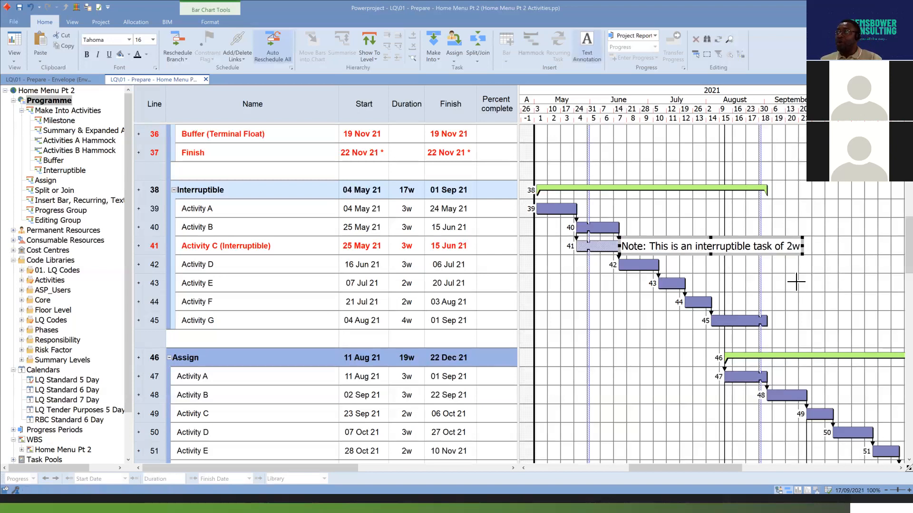
left_click(811, 210)
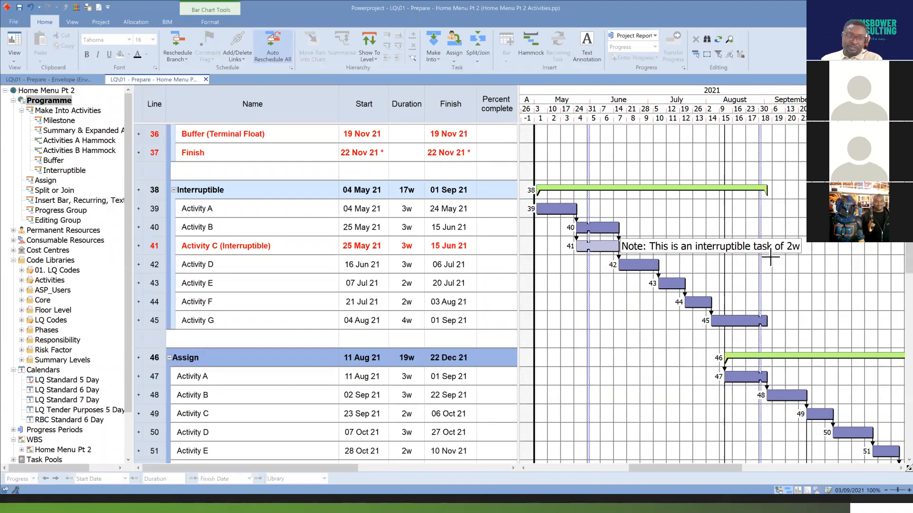
Turn off the Interruptible setting on the annotated Activity C bar on line 41.
left_click(596, 246)
left_click(438, 60)
left_click(461, 143)
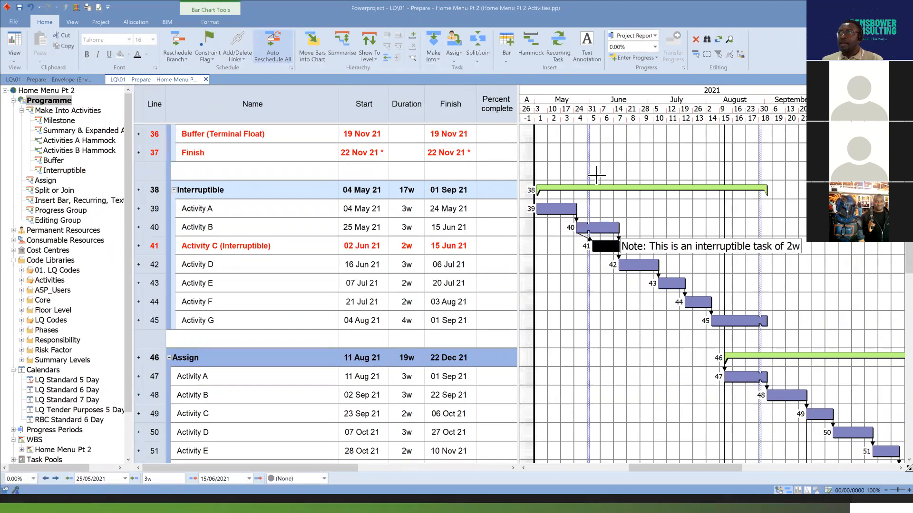
Examine the start and finish links between Activity B and Activity C on lines 40 and 41, along with both bars.
left_click(590, 240)
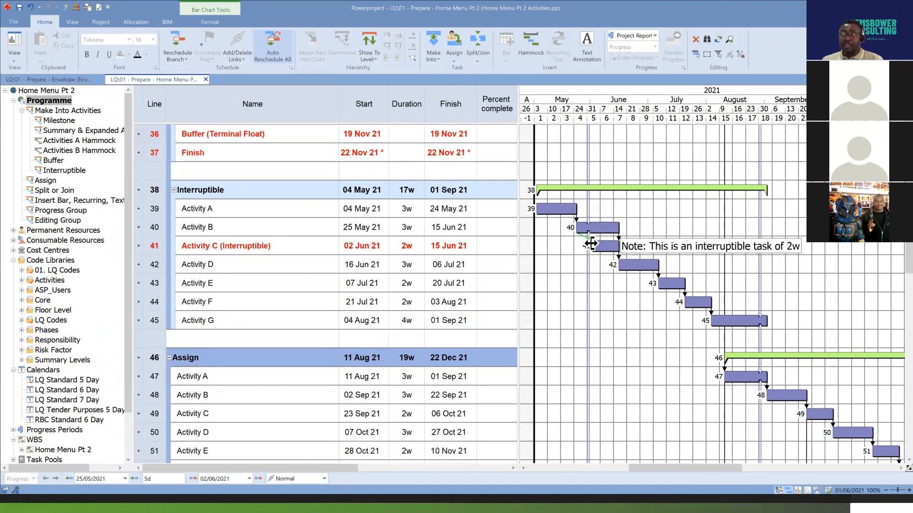
left_click(618, 239)
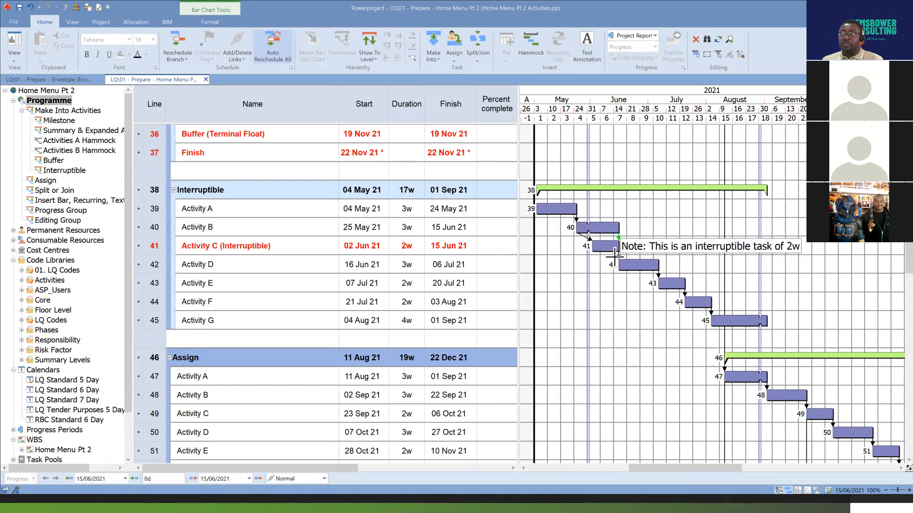
left_click(608, 248)
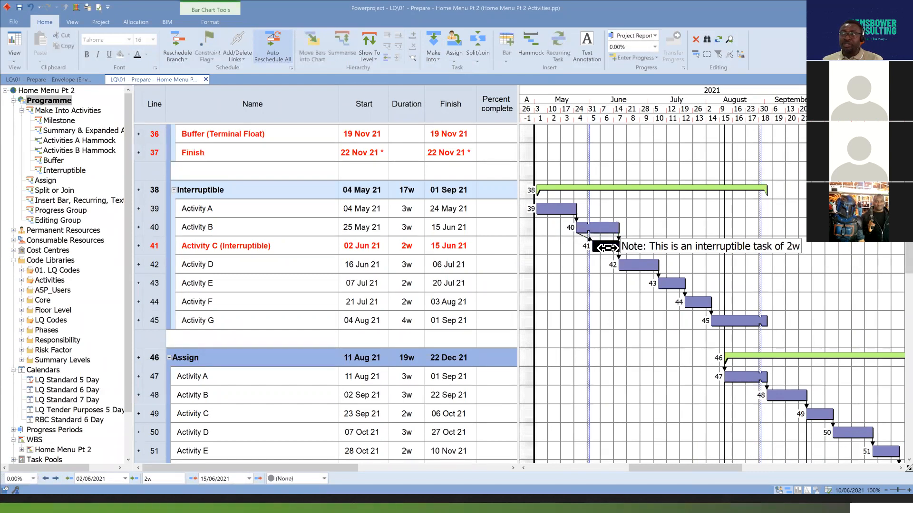
left_click(604, 228)
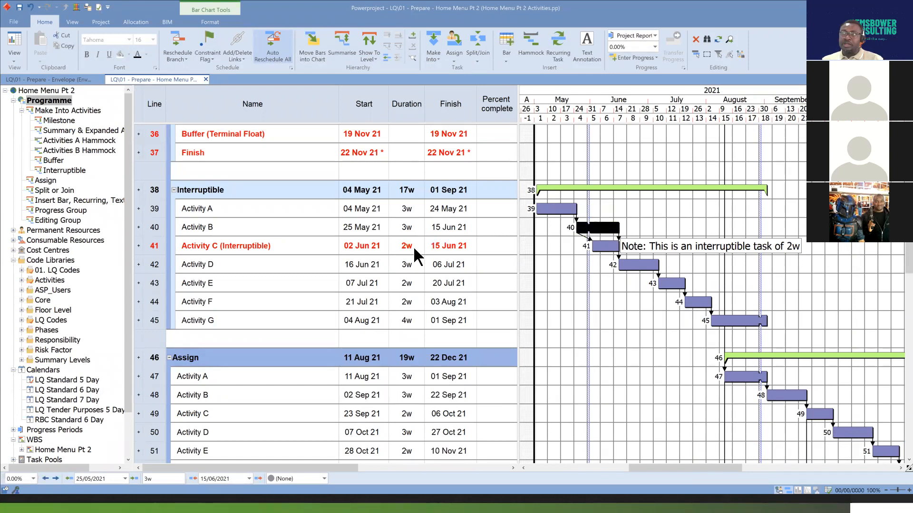
left_click(603, 246)
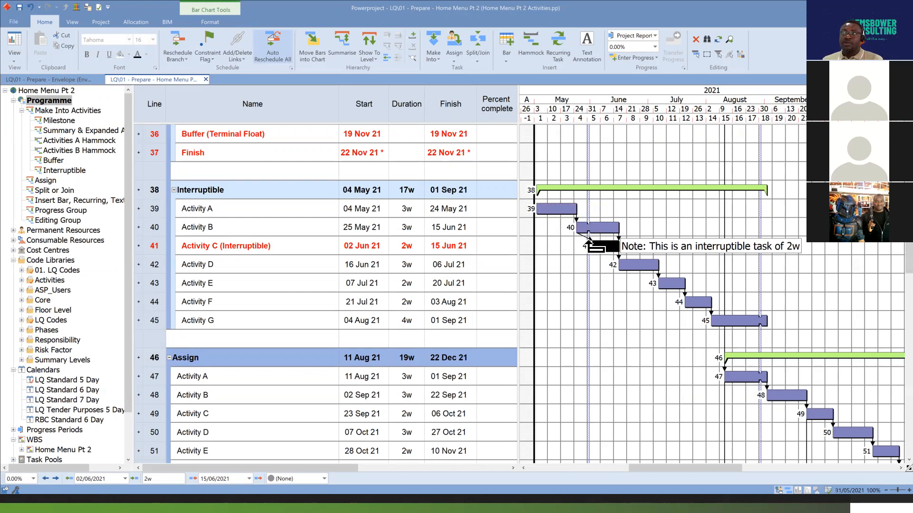
left_click(591, 244)
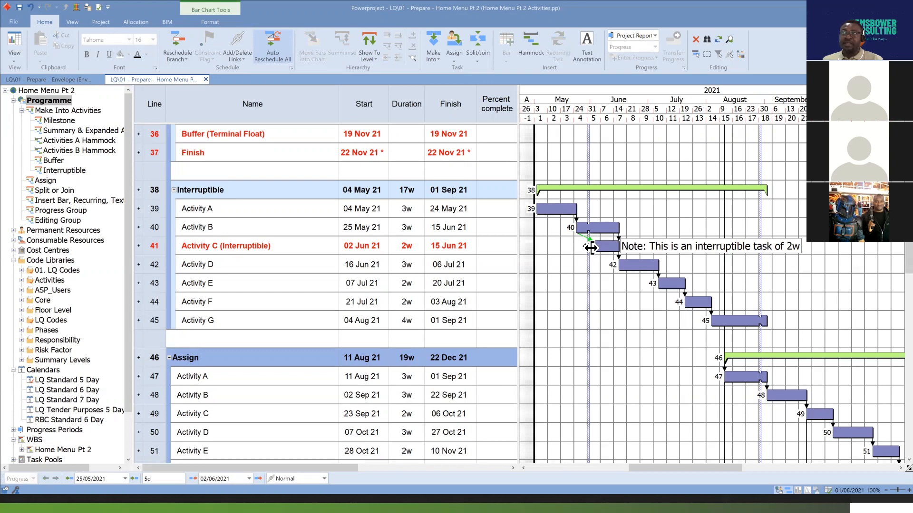
left_click(617, 244)
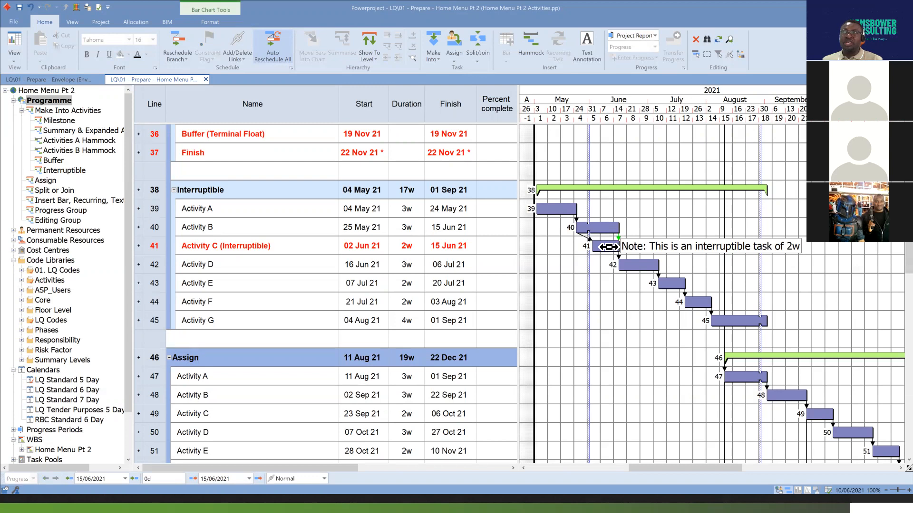
Make Activity C on line 41 into an Interruptible task again and compare its bar with the Activity B bar on line 40.
left_click(609, 247)
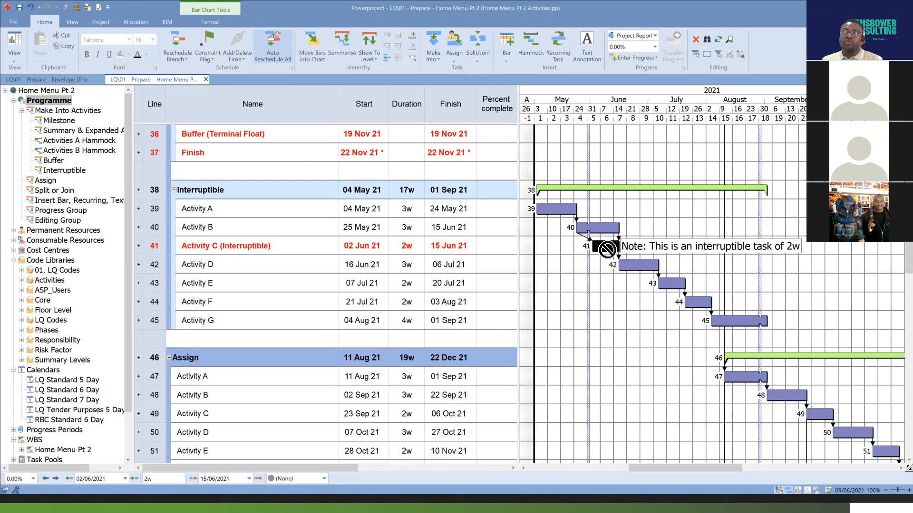
left_click(435, 59)
left_click(454, 132)
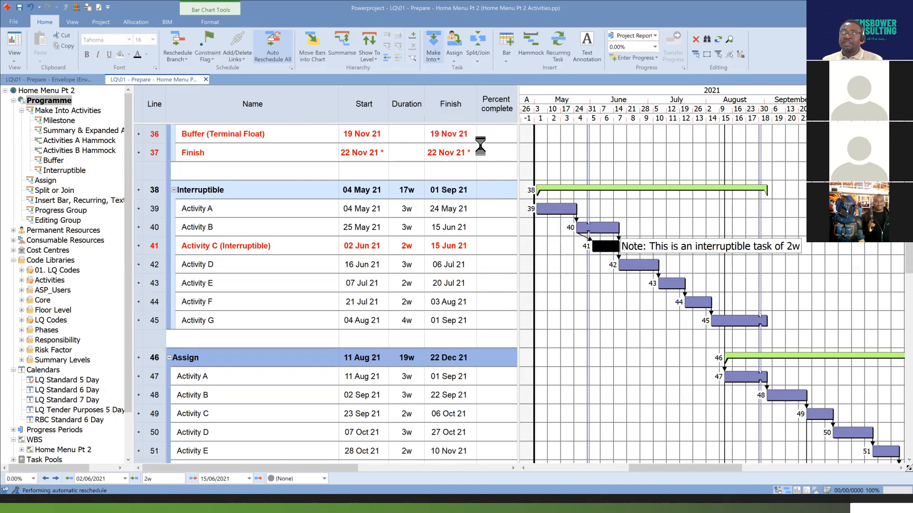
left_click_drag(635, 263, 600, 256)
left_click(599, 229)
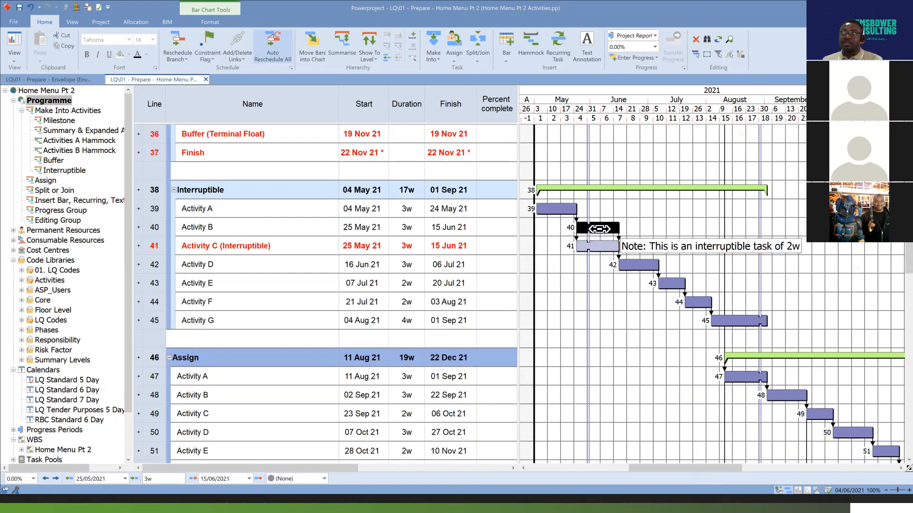
left_click(599, 246)
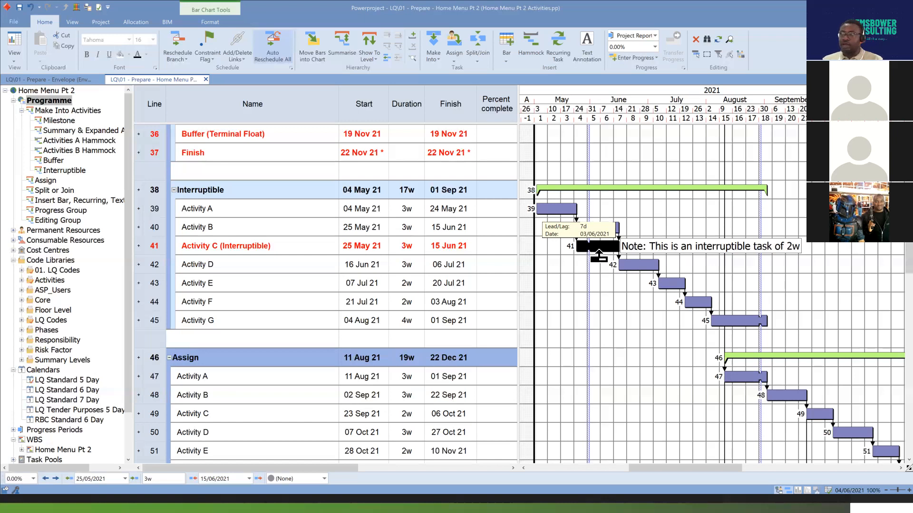
Deselect the Activity C bar and switch to the presentation's "Task Group: Assign" slide.
left_click(665, 297)
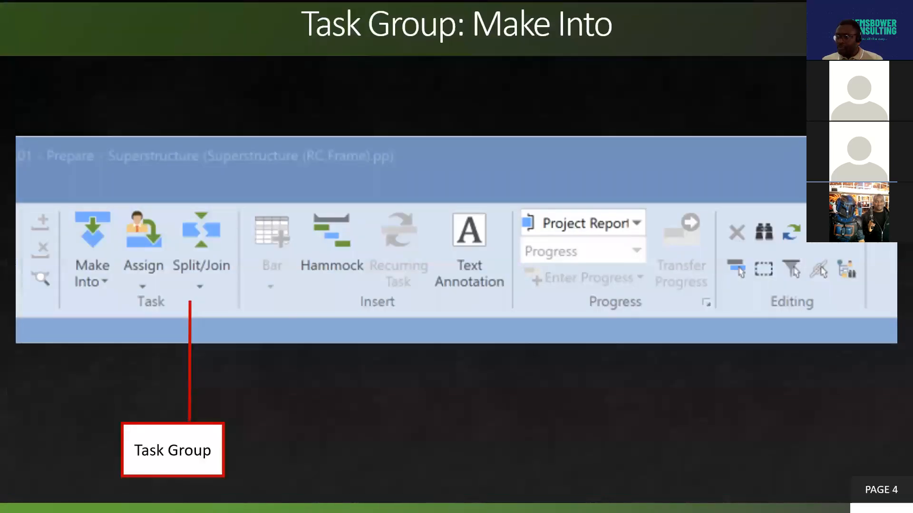
key("Right")
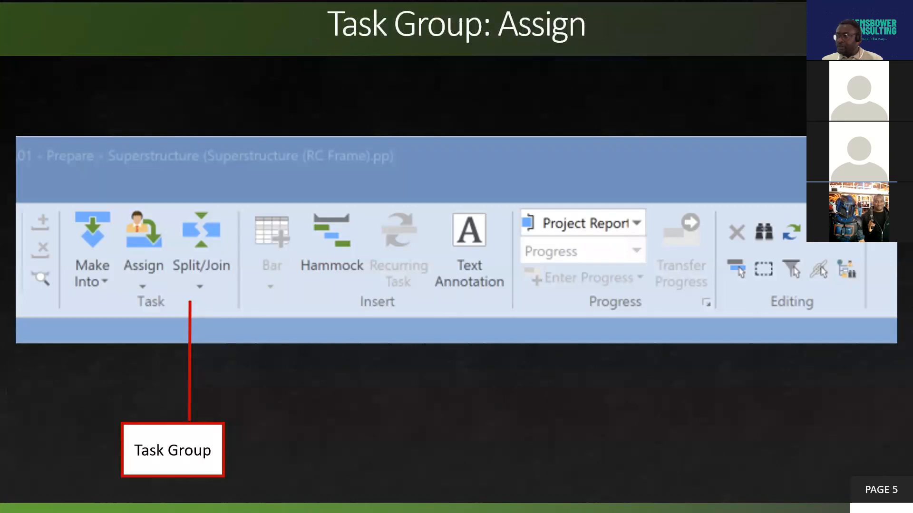
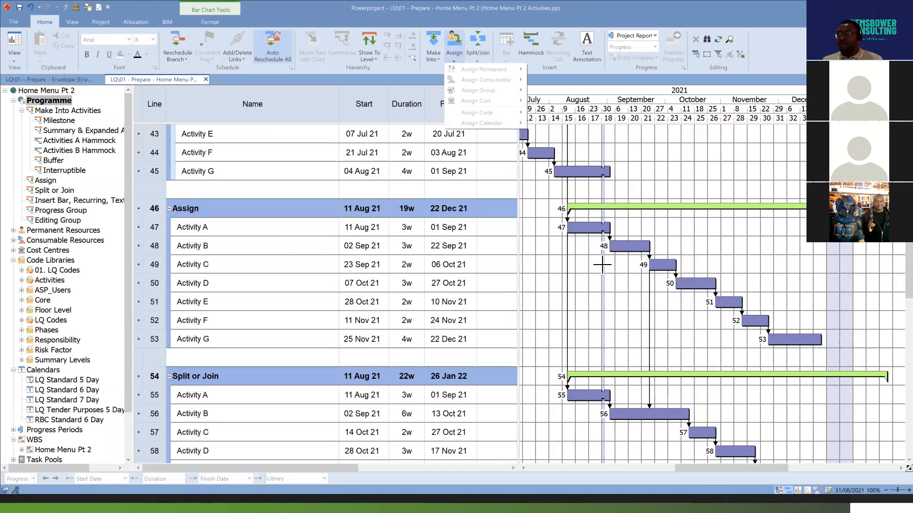
Examine the Assign options available for the Activity A bar on line 47, including permanent resources and calendars.
left_click(593, 228)
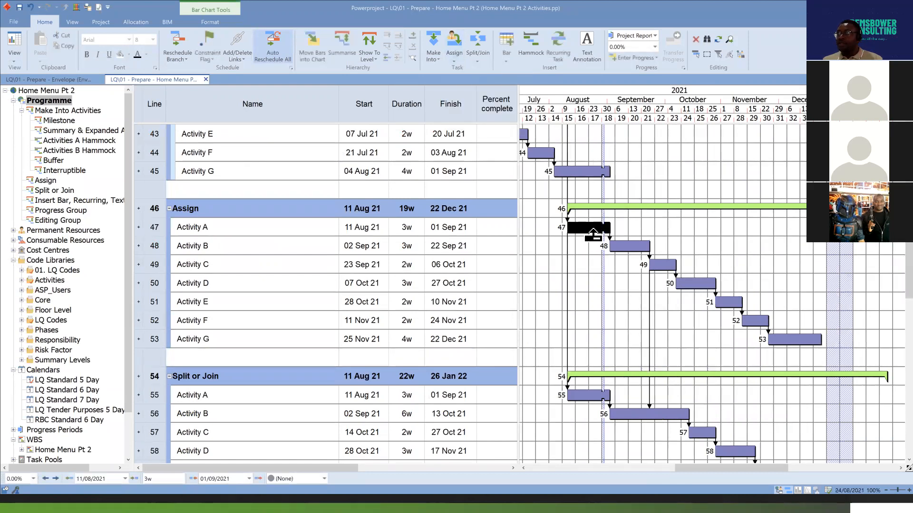
left_click(455, 53)
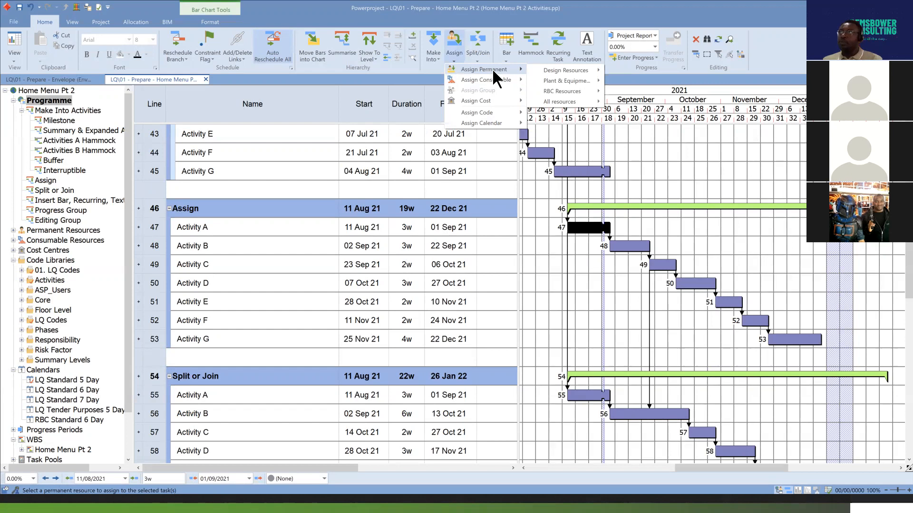
mouse_move(494, 80)
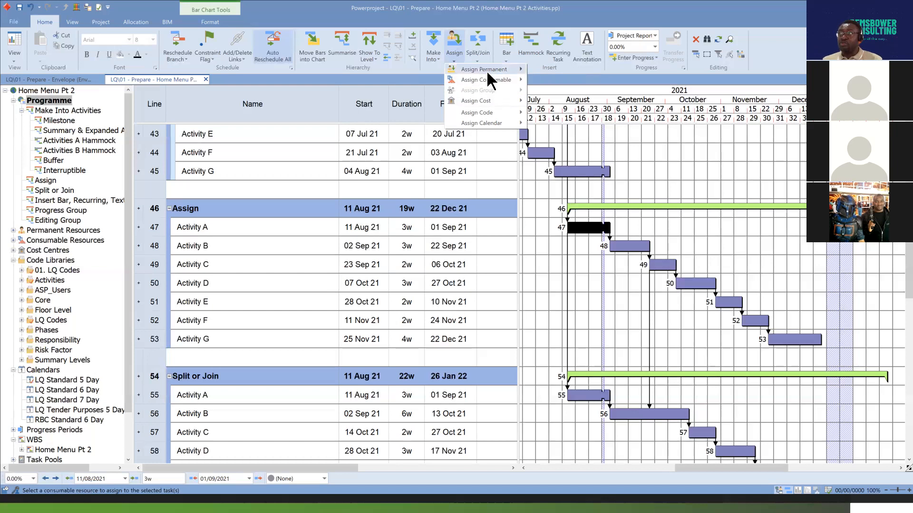
mouse_move(486, 68)
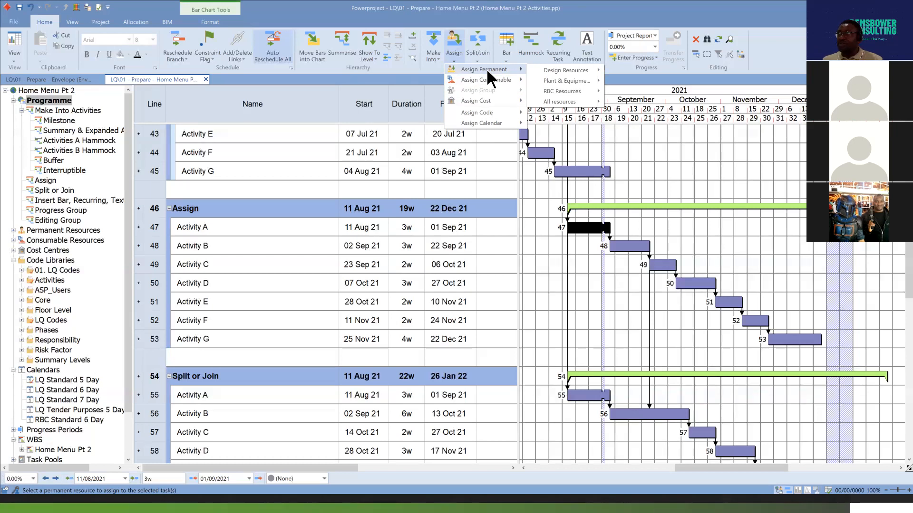
mouse_move(497, 102)
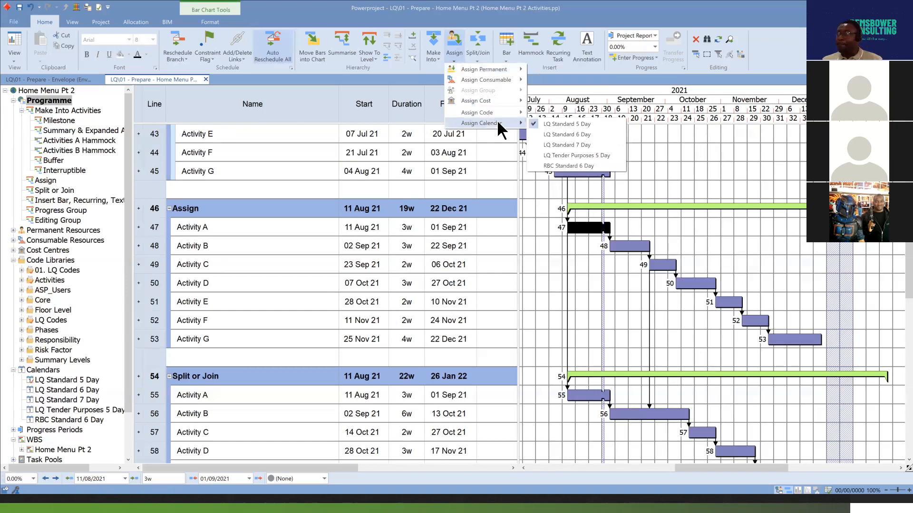
left_click(724, 174)
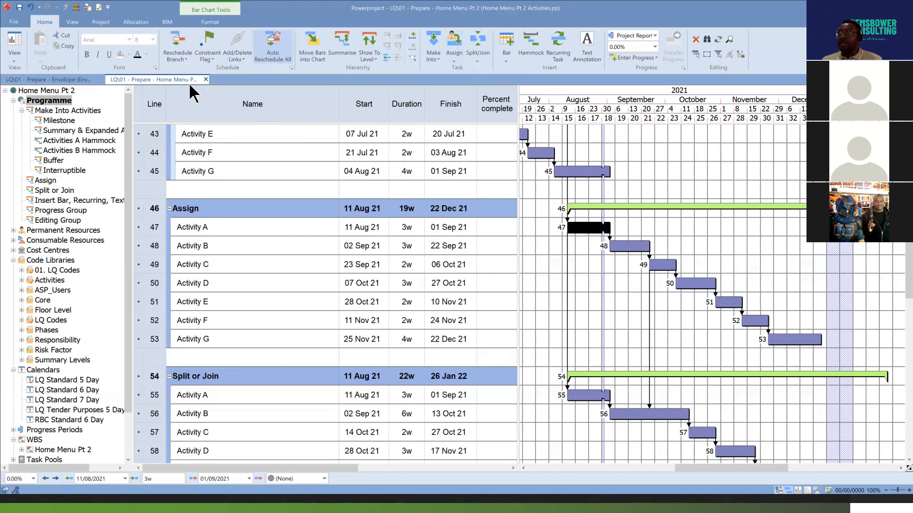
Open the Library Explorer and review the Permanent Resource, Cost Centre, Code Library, Calendar and Consumable Resource object types.
left_click(76, 7)
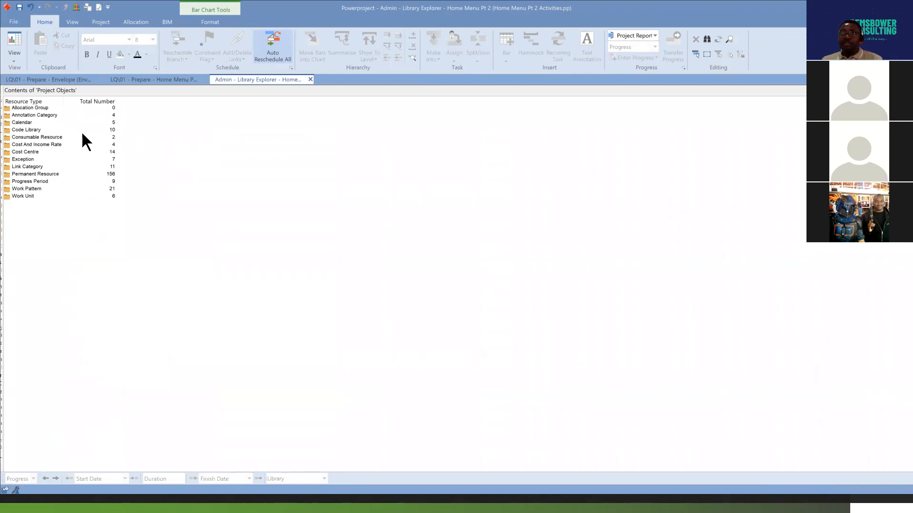
left_click(7, 175)
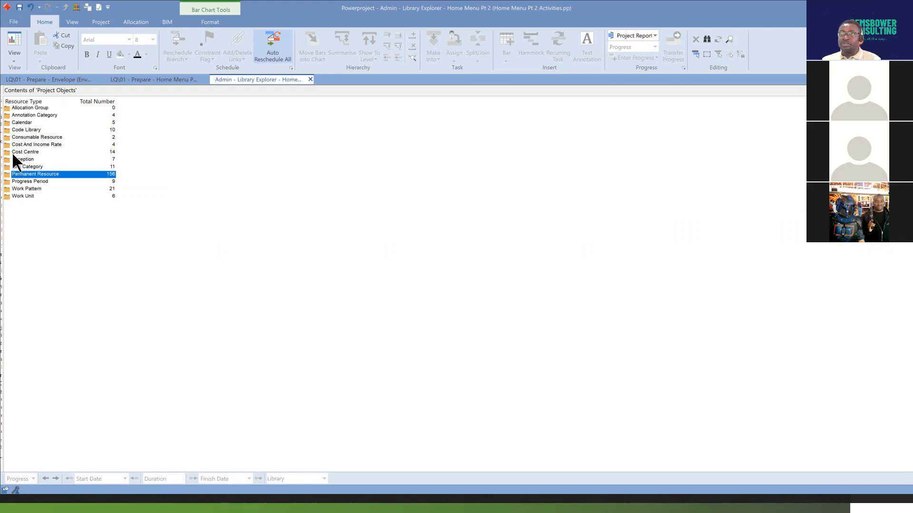
left_click(6, 153)
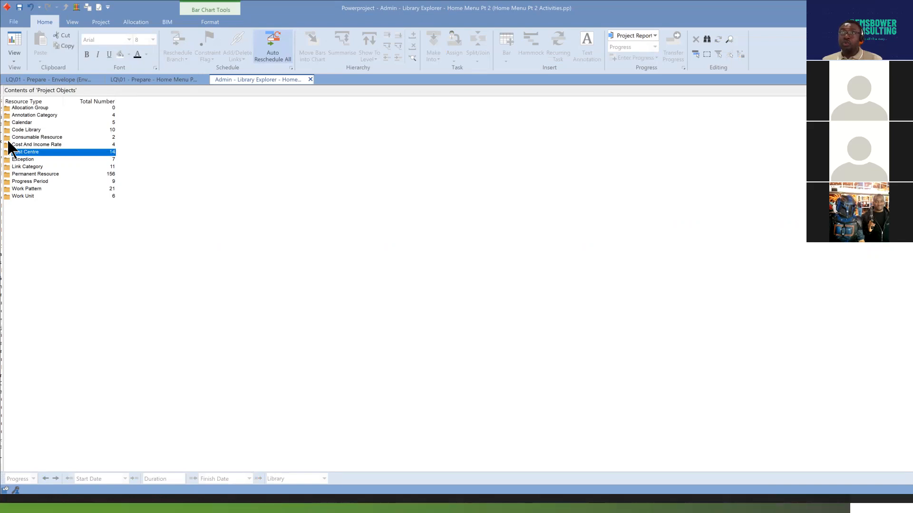
left_click(8, 132)
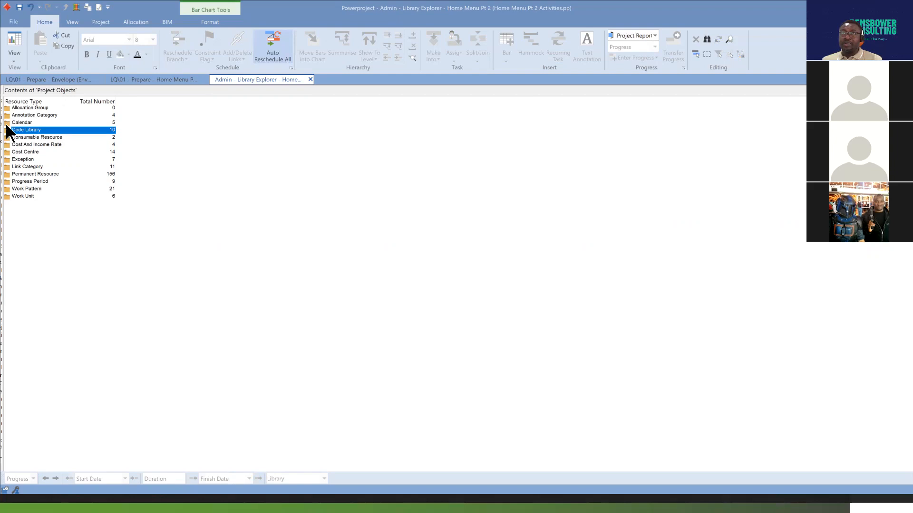
key("Up")
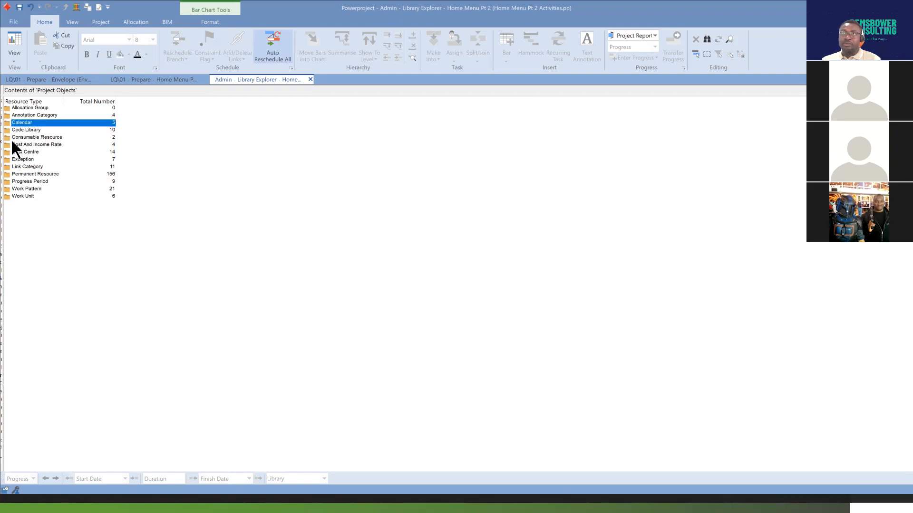
left_click(8, 138)
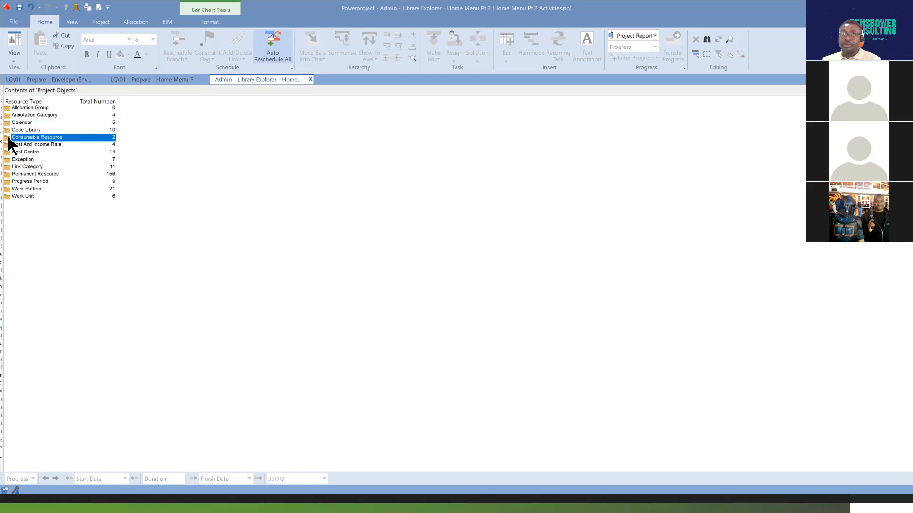
left_click(7, 175)
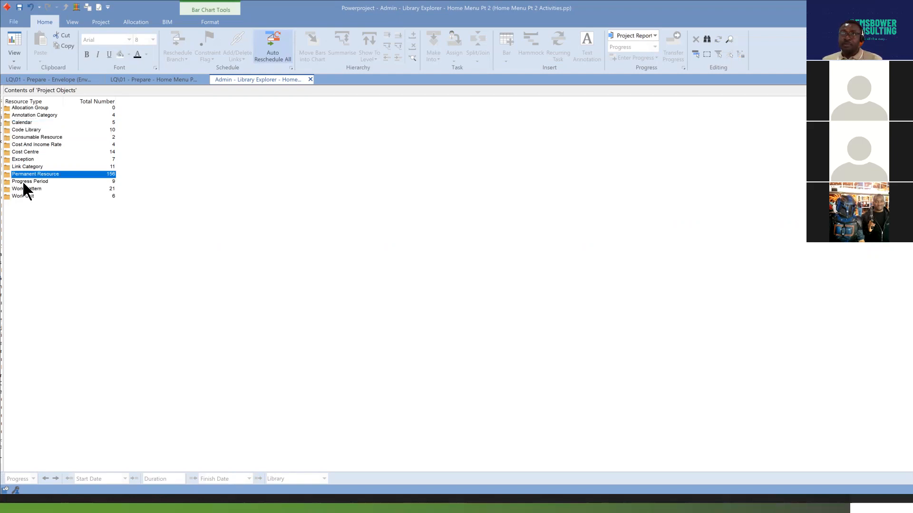
Add a new person's first name to the RBC Resources permanent resource folder and set its foreground fill colour to Indian red.
double_click(9, 177)
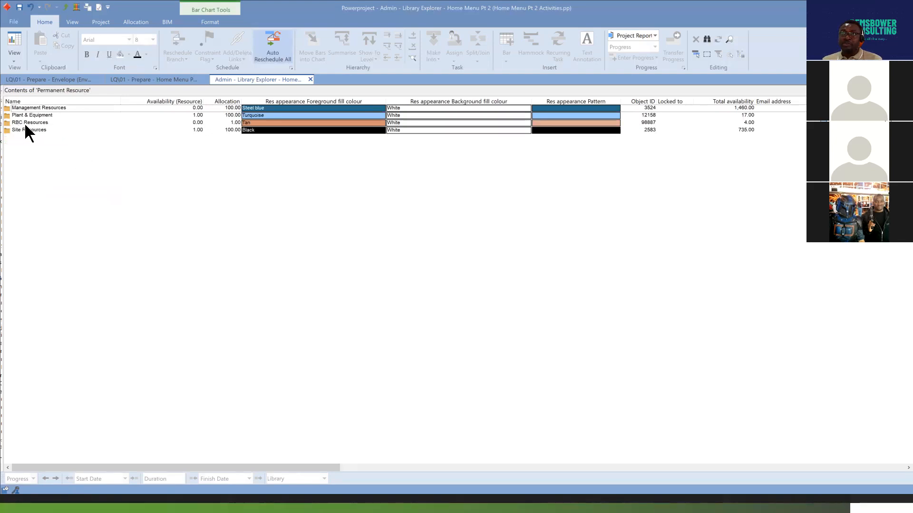
double_click(7, 122)
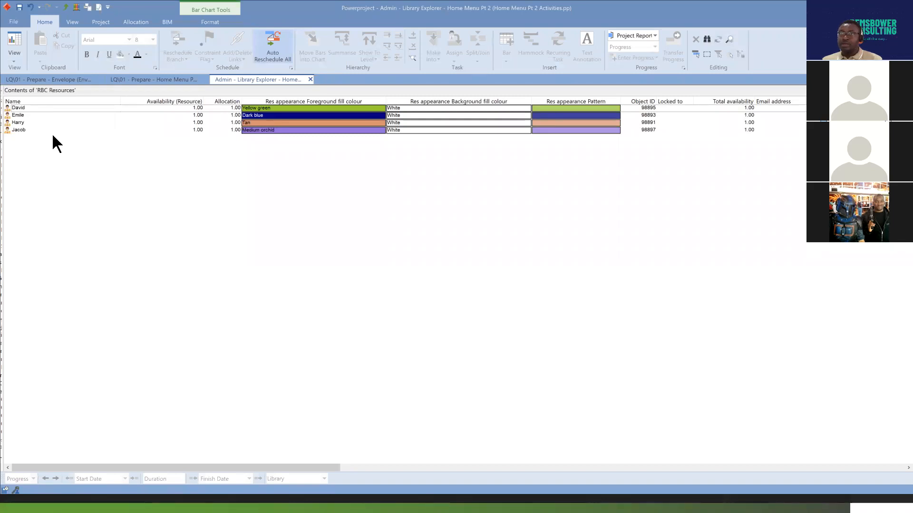
left_click(29, 138)
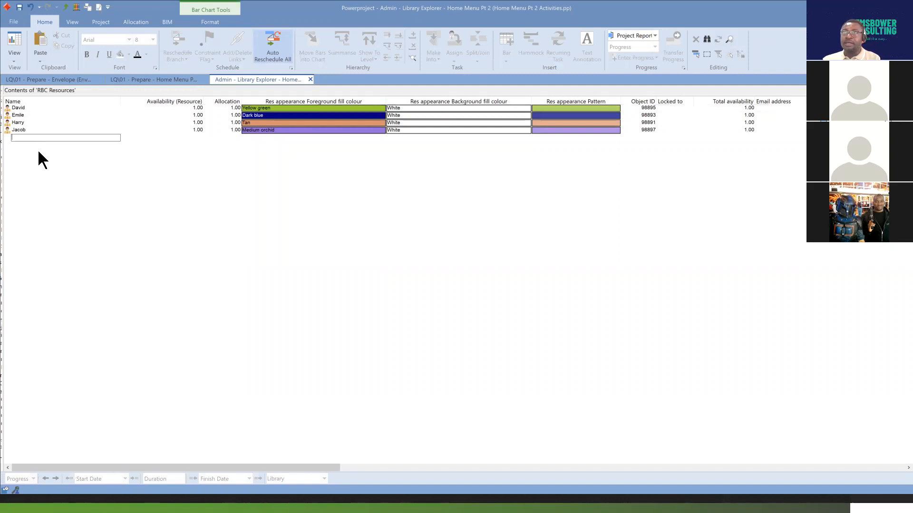
type("Michael")
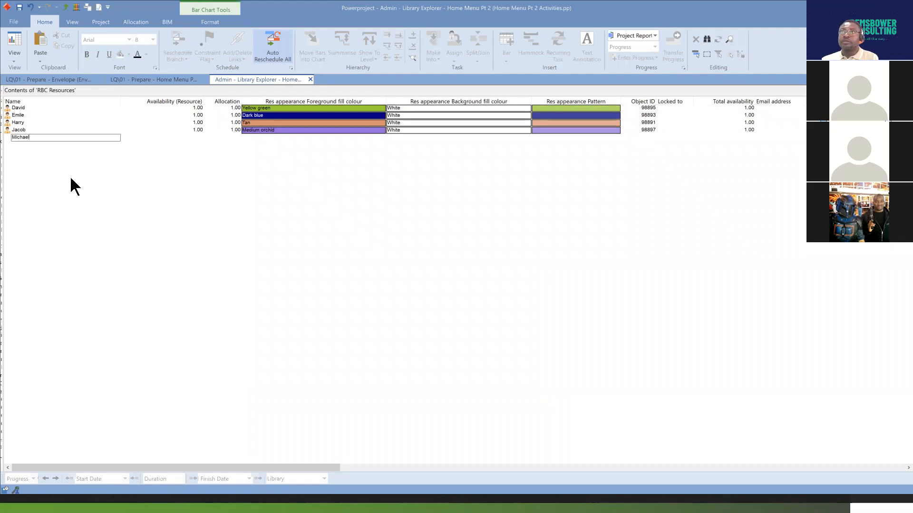
key("Return")
left_click(383, 138)
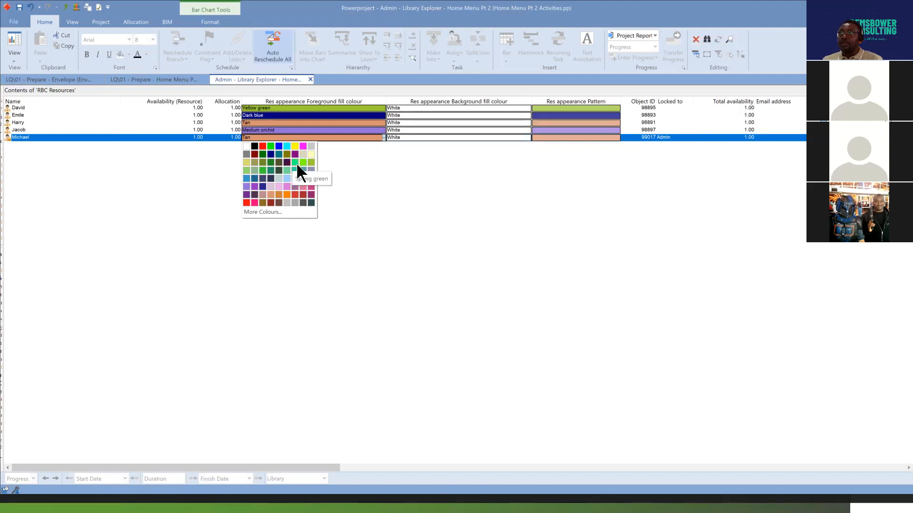
left_click(246, 203)
left_click(439, 243)
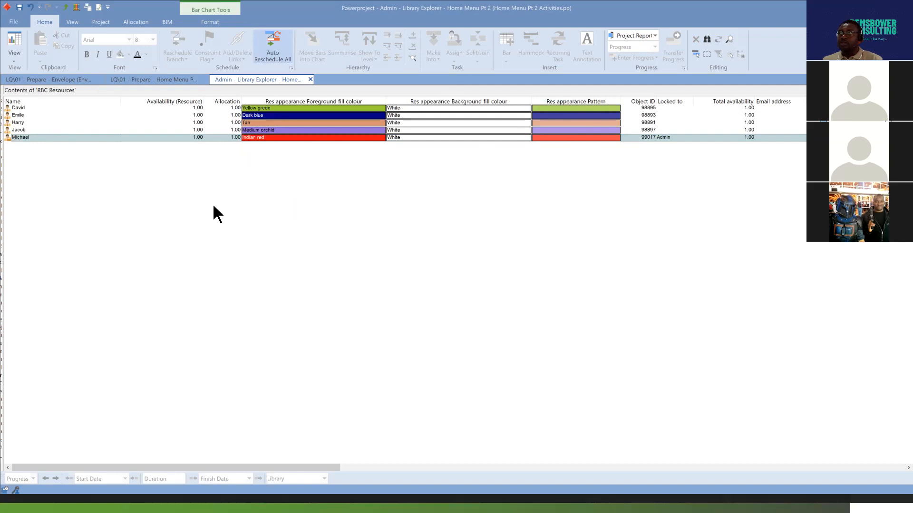
Return to the Home Menu Pt 2 bar chart and assign the Medium orchid RBC resource to Activity A on line 47.
left_click(155, 79)
left_click_drag(636, 258, 733, 316)
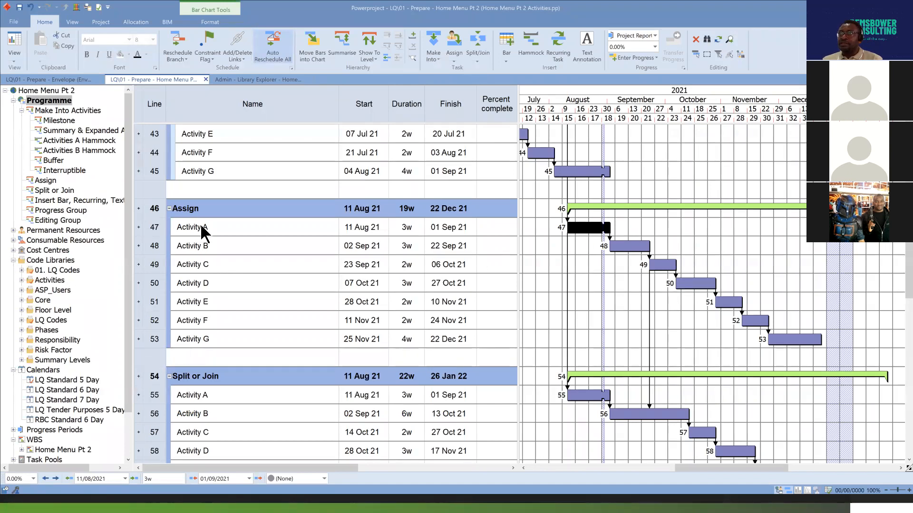
left_click(158, 228)
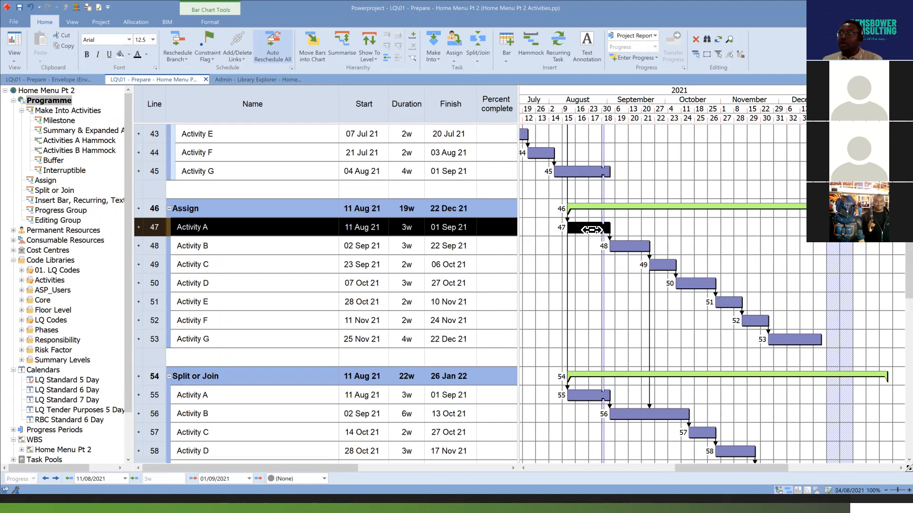
left_click(592, 229)
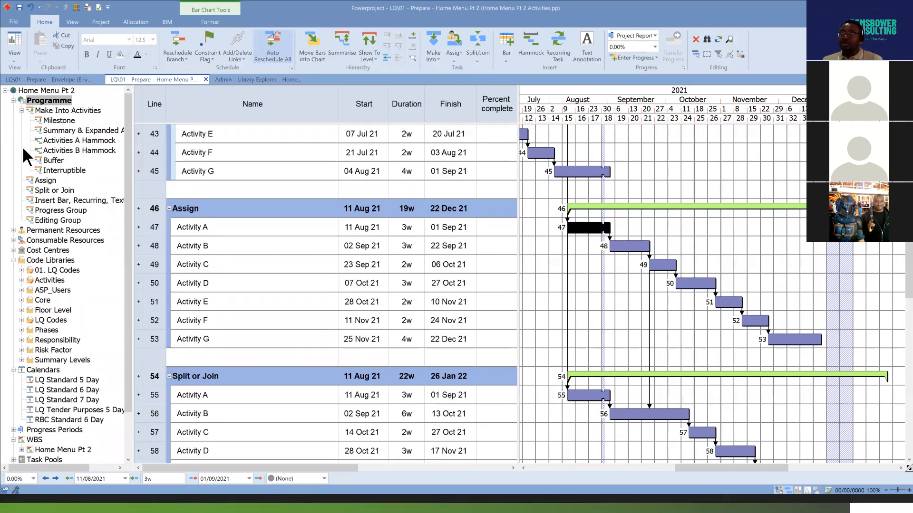
left_click_drag(128, 252, 129, 301)
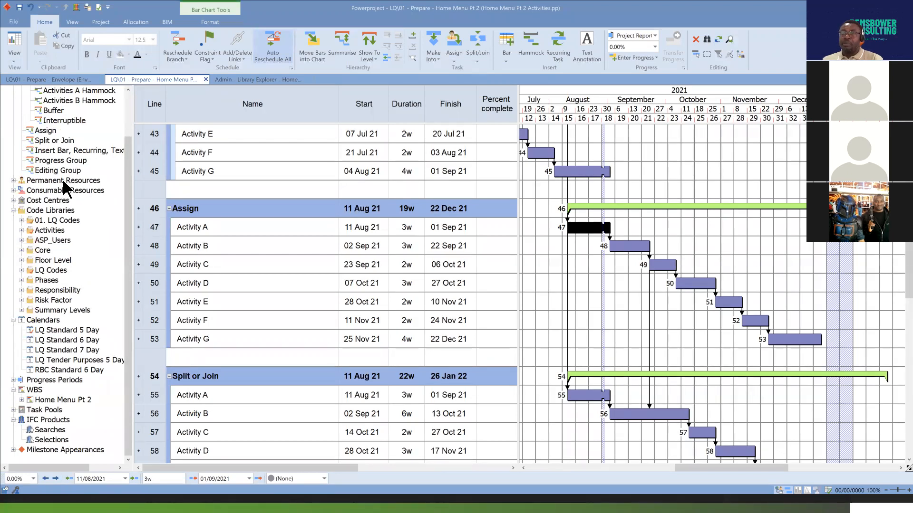
left_click(14, 181)
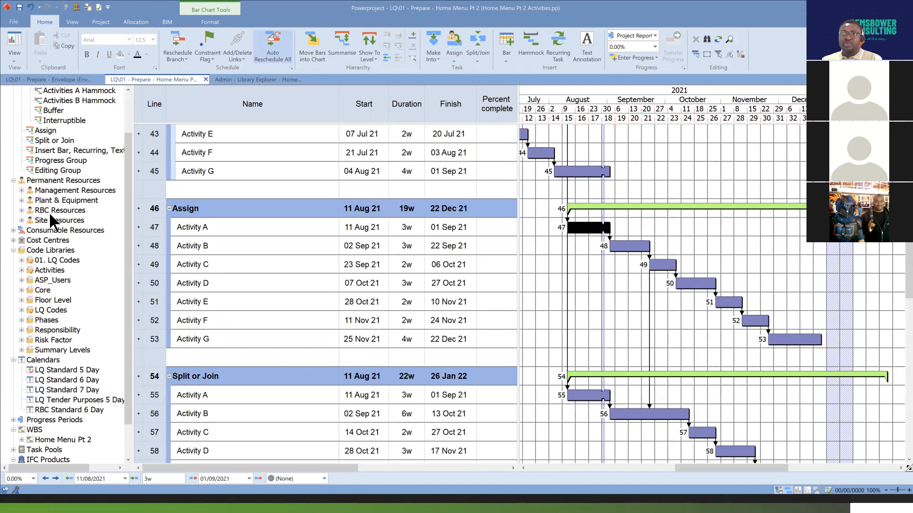
left_click(22, 210)
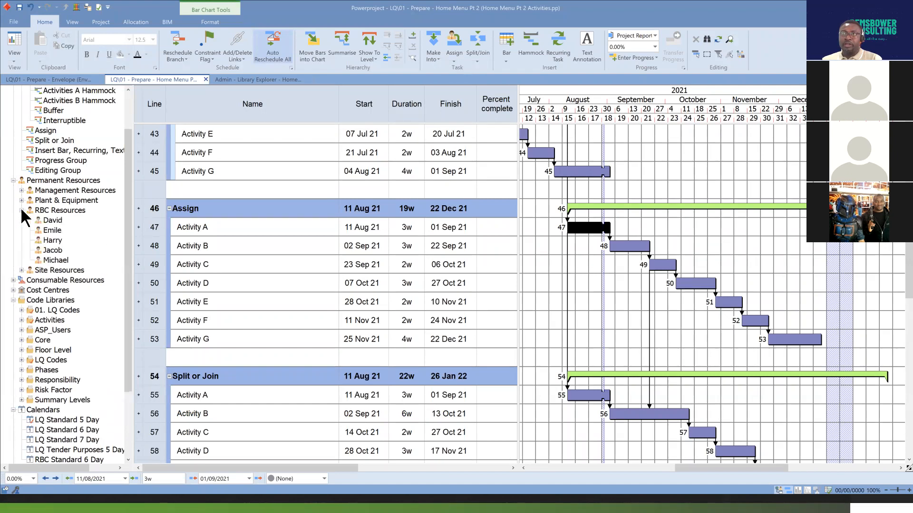
left_click_drag(53, 250, 589, 235)
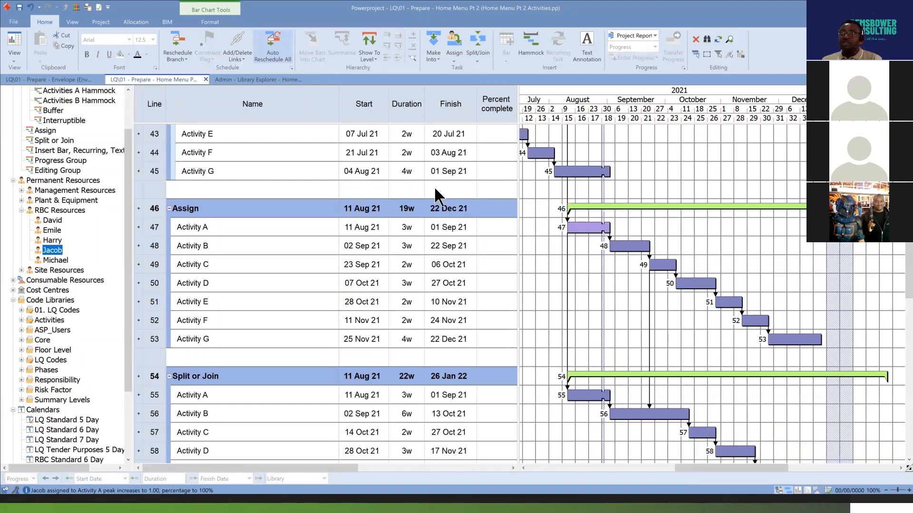
Check the fill colour of Activity A's assigned resource in the Library Explorer and return to the bar chart.
left_click(275, 78)
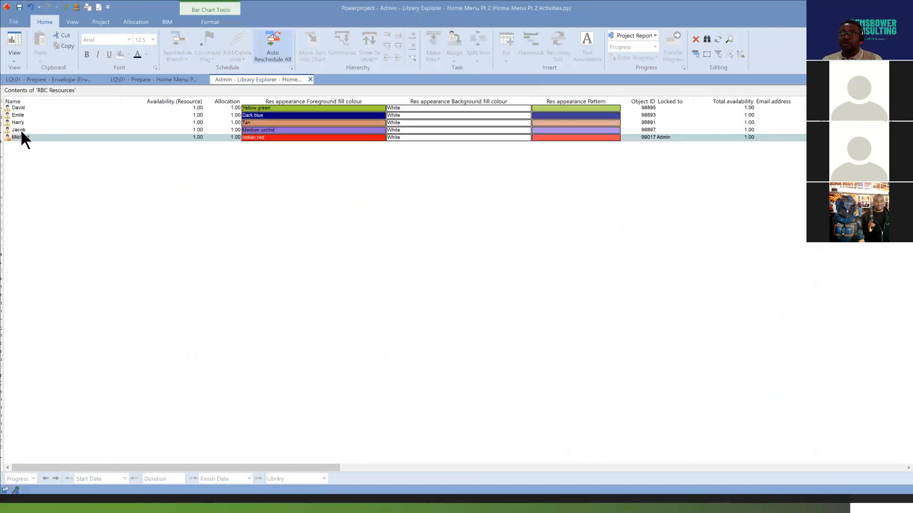
left_click(21, 130)
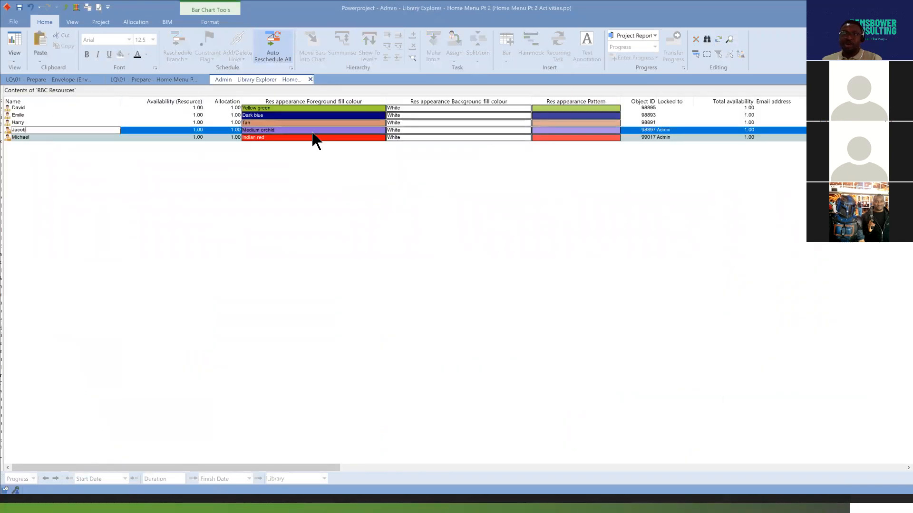
left_click(153, 79)
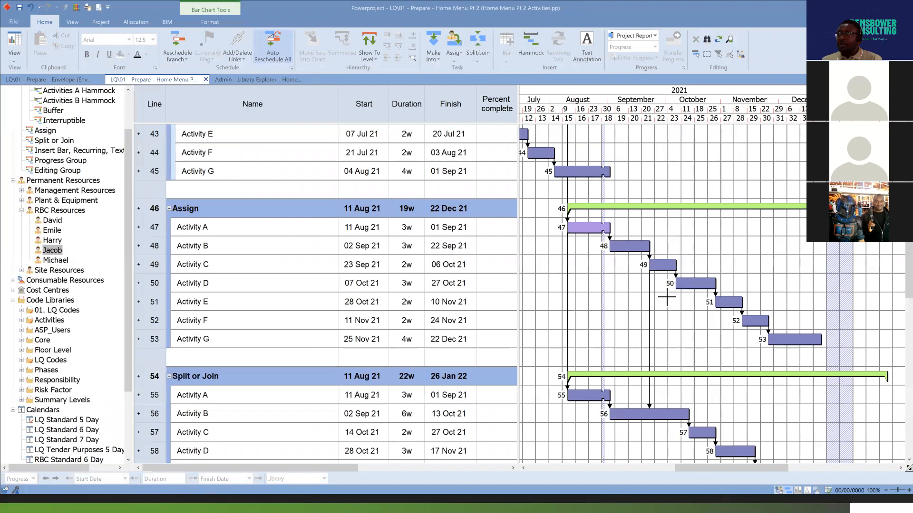
Assign the Indian red, Dark blue, Yellow green and Tan RBC resources to Activities B, C, D and E on lines 48 to 51 respectively.
left_click(636, 246)
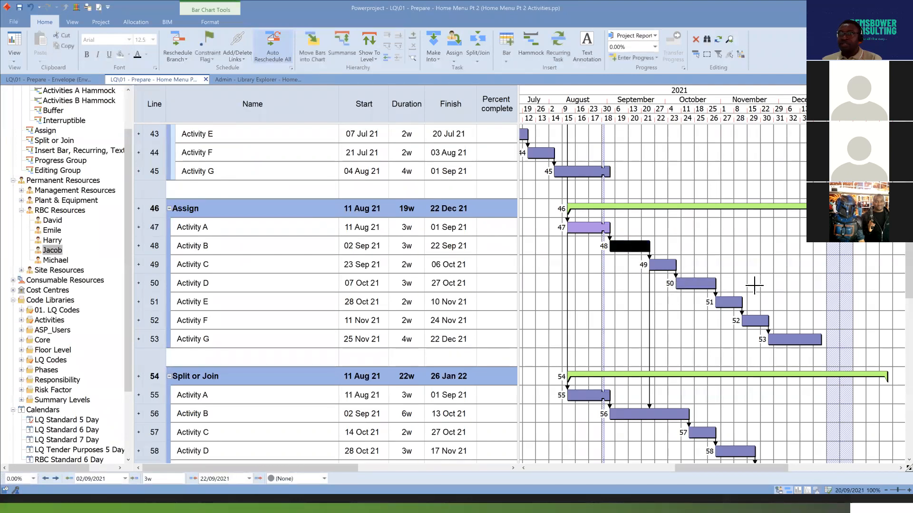
left_click_drag(55, 260, 628, 257)
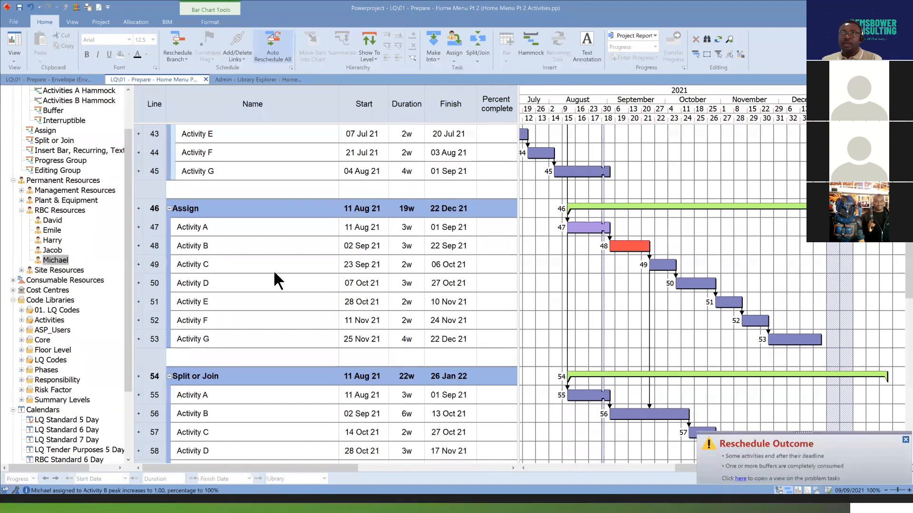
left_click_drag(52, 231, 666, 271)
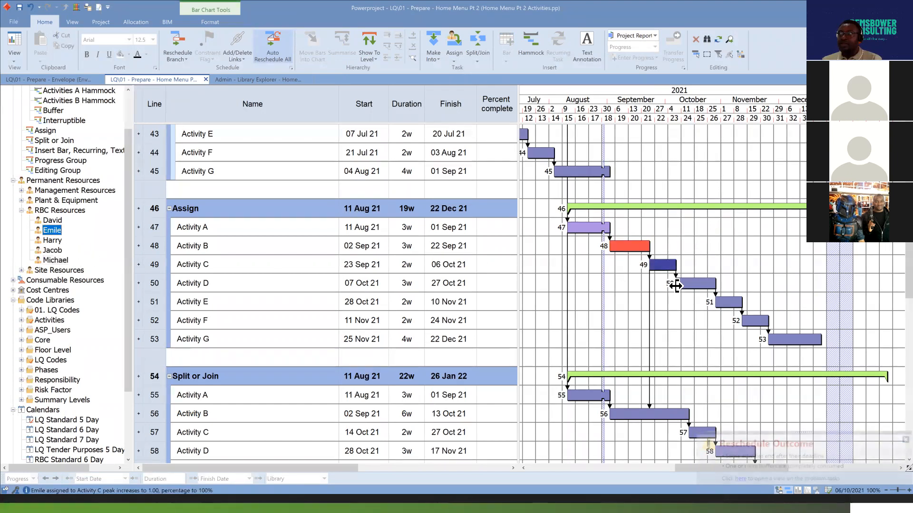
left_click_drag(54, 221, 707, 301)
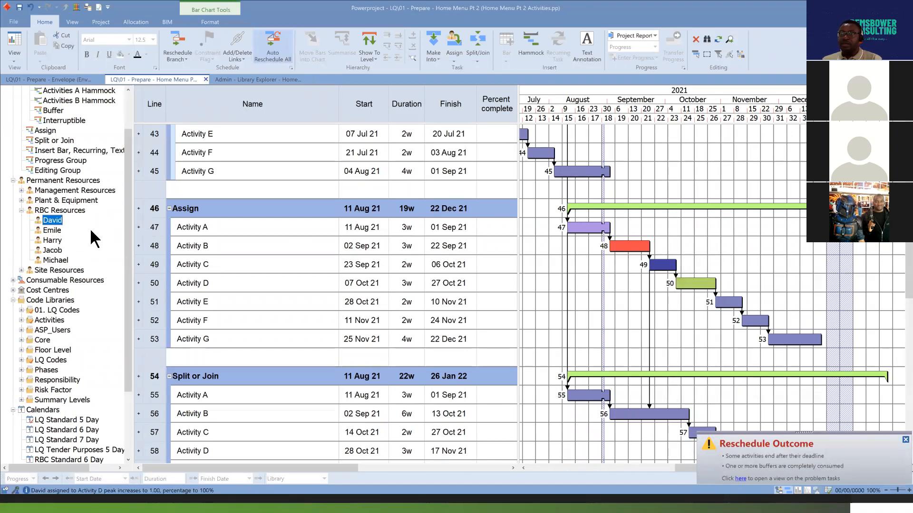
left_click_drag(52, 240, 714, 314)
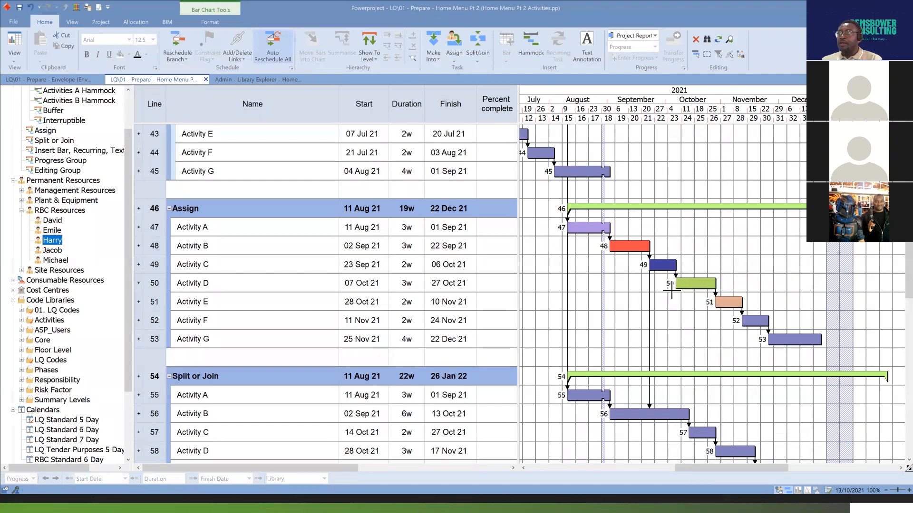
Display the scheduled allocations on the bar chart, check those under the Assign group's Activities A to E, and hide them again.
left_click(210, 23)
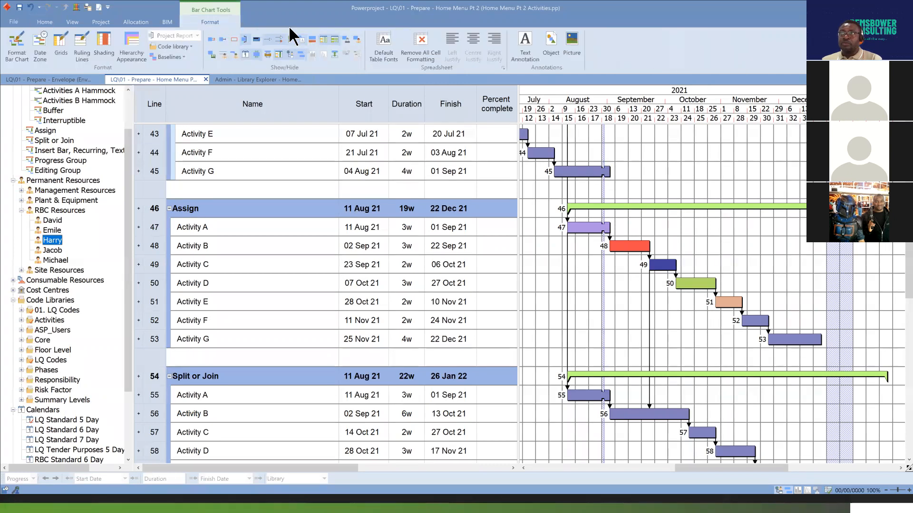
left_click(349, 38)
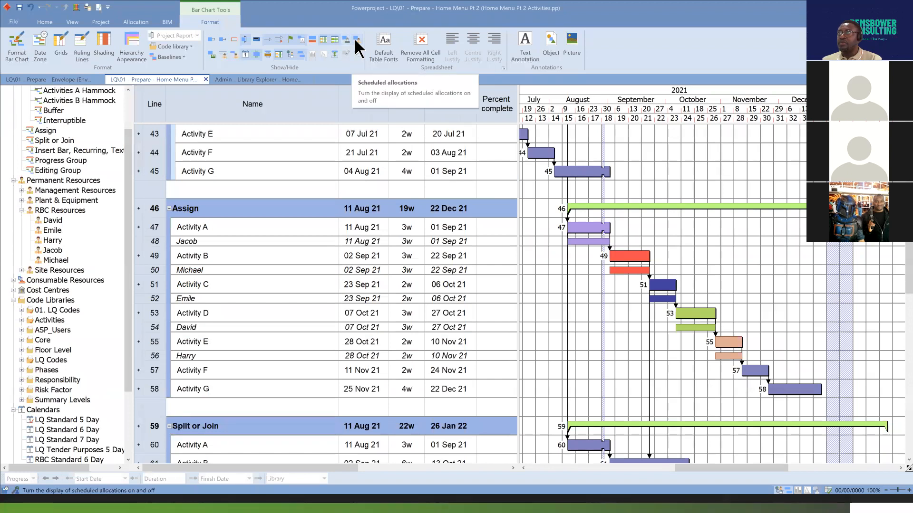
left_click(588, 243)
left_click(630, 270)
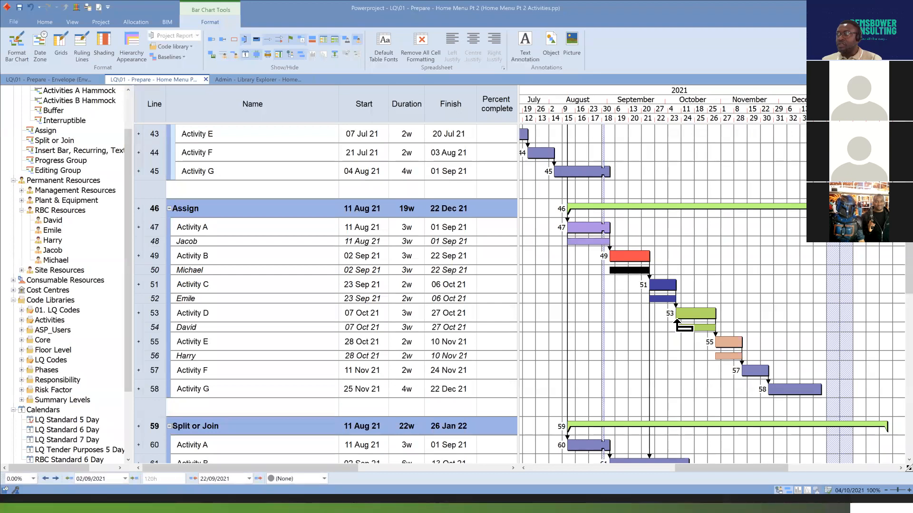
left_click(668, 300)
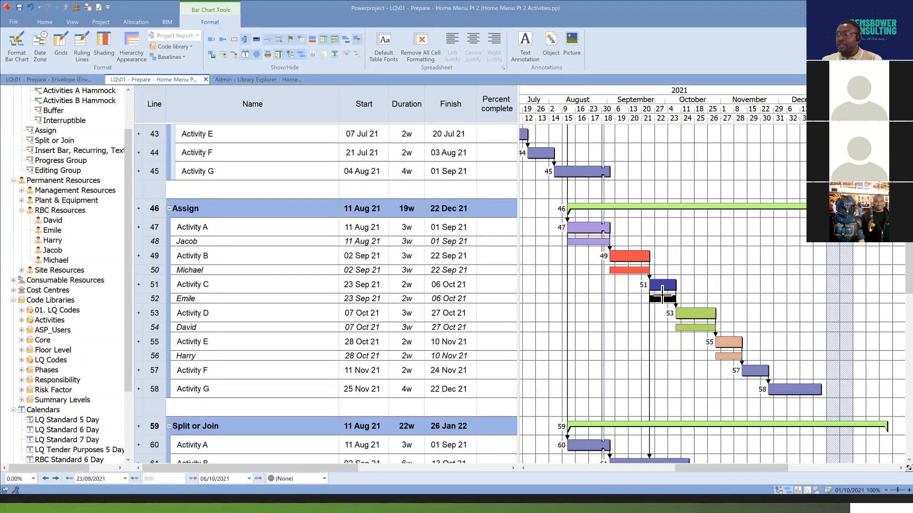
left_click(590, 242)
left_click(630, 270)
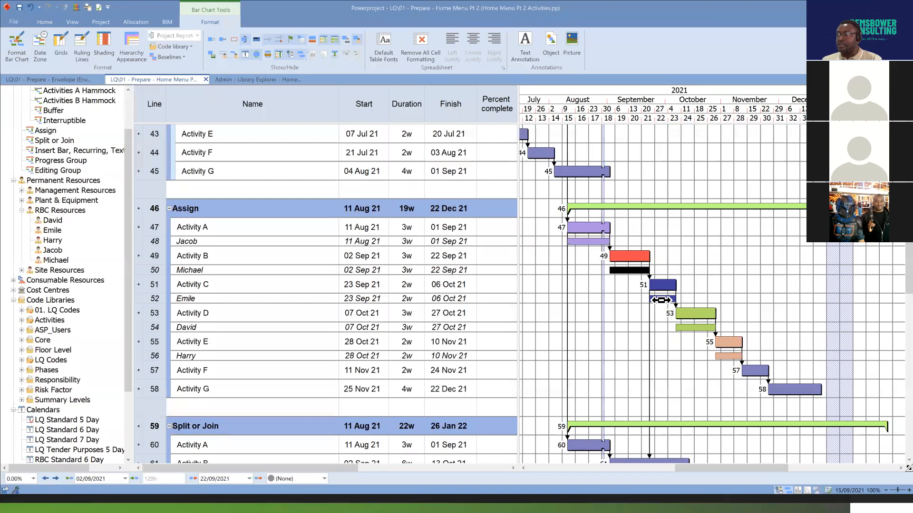
left_click(663, 299)
left_click(694, 328)
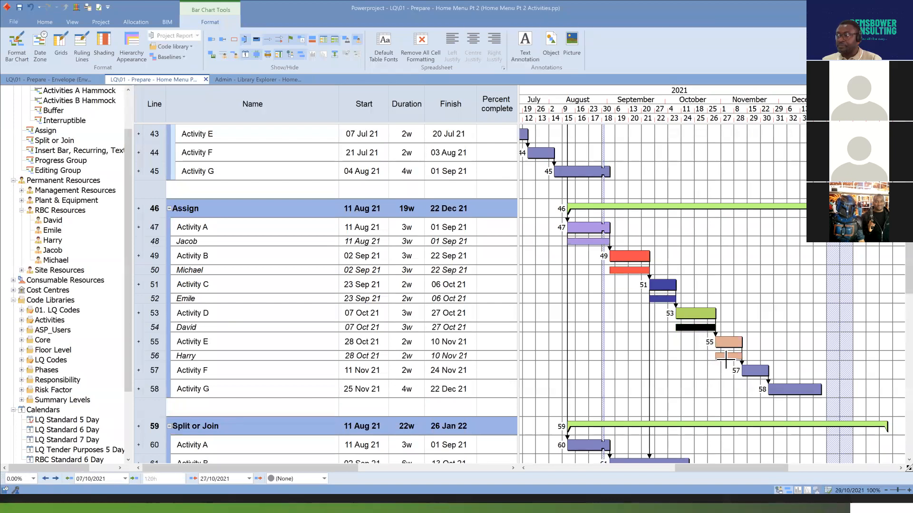
left_click(728, 357)
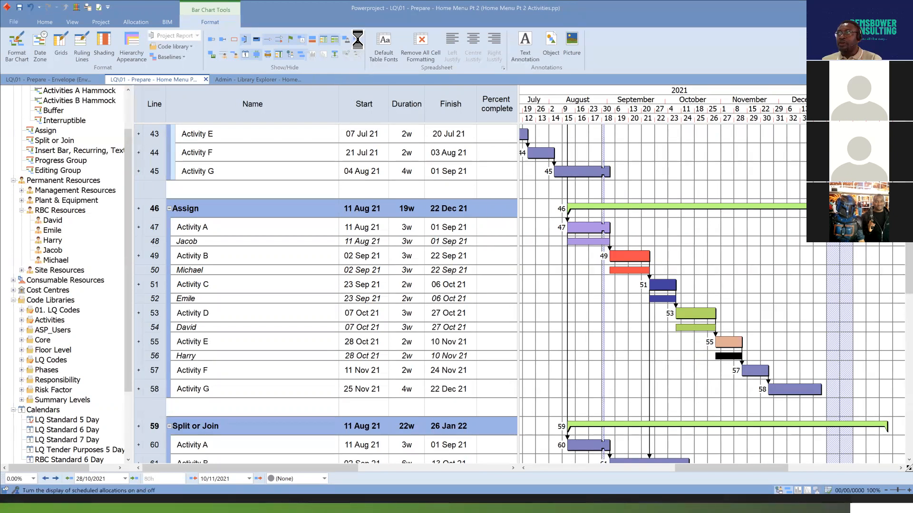
left_click(358, 54)
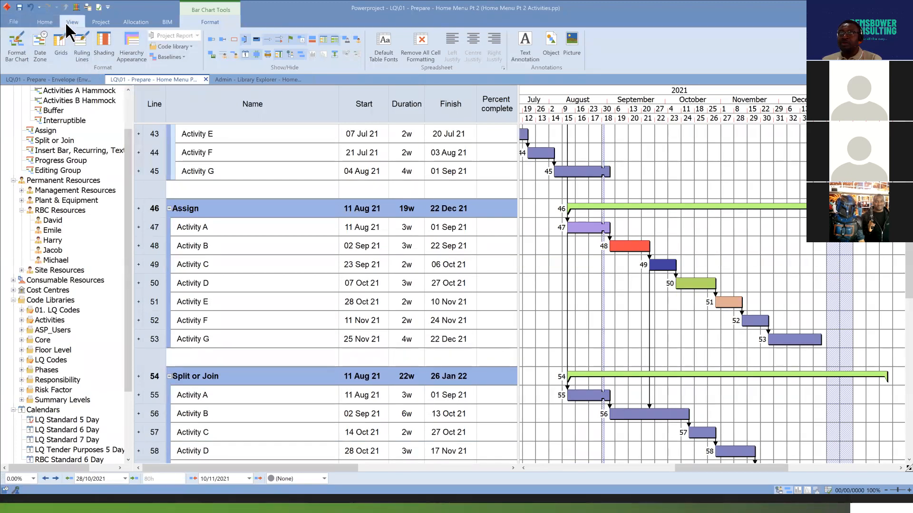
Open the LQ view 05 - Resources and widen its bar chart area.
left_click(45, 22)
left_click(14, 52)
mouse_move(71, 124)
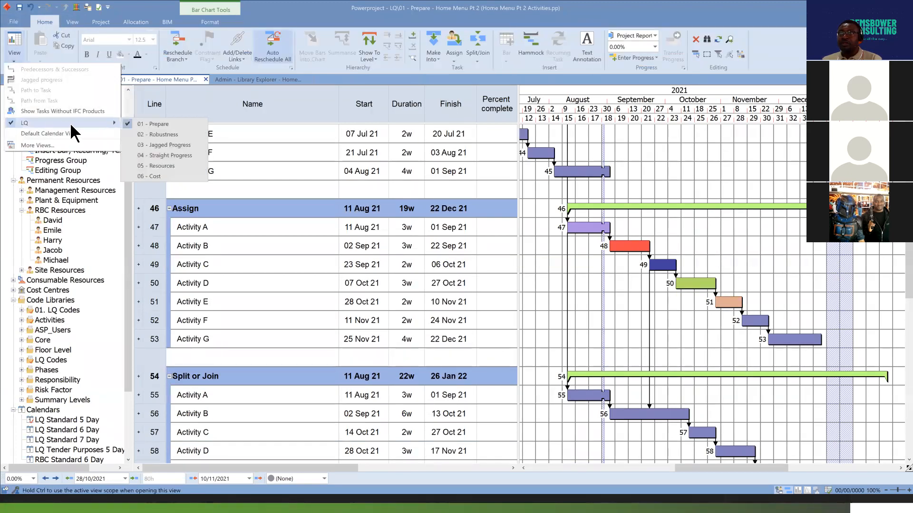
left_click(173, 165)
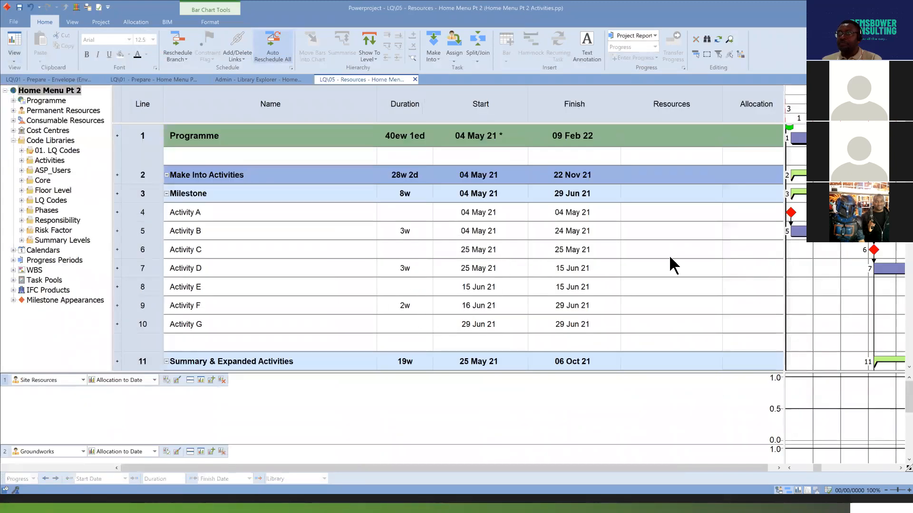
left_click_drag(785, 240, 617, 236)
scroll(799, 263, "down", 3)
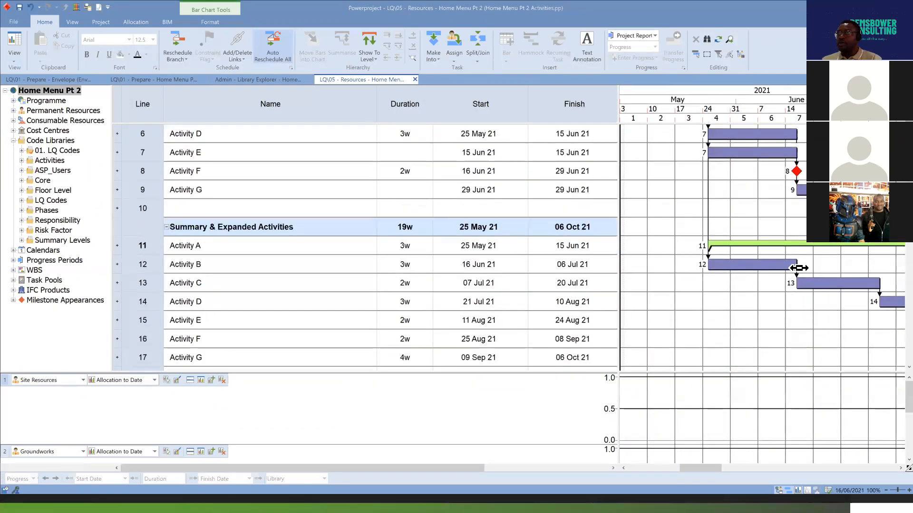
Collapse the programme's groups and expand only the Assign group to list its activities and resource allocations.
scroll(799, 264, "up", 3)
left_click(171, 180)
left_click(53, 101)
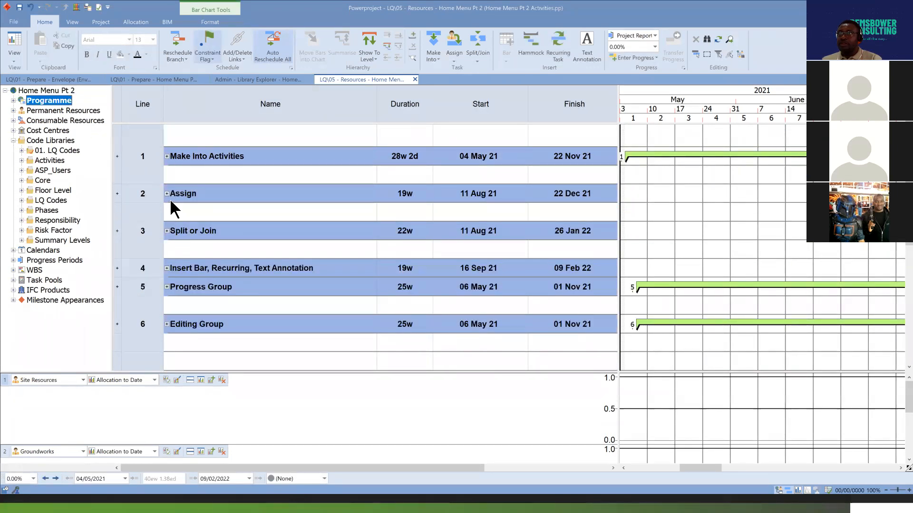
left_click(167, 193)
left_click_drag(713, 472, 777, 472)
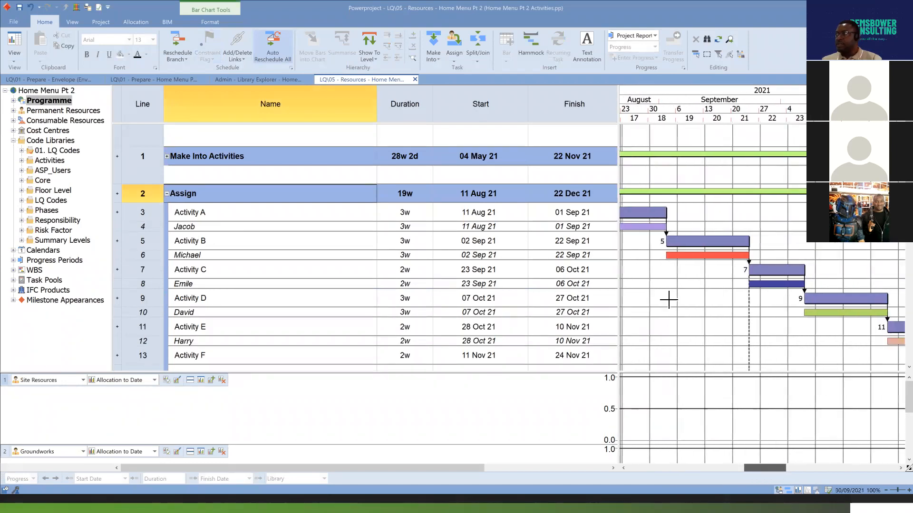
Narrow the Name, Start, Finish and Allocation columns and fit the spreadsheet area to the end of the Allocation column.
left_click_drag(376, 114, 256, 132)
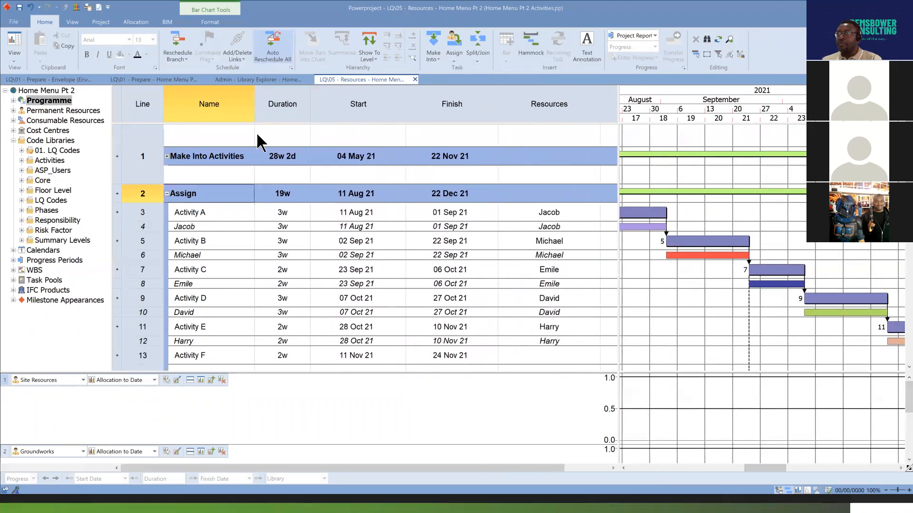
left_click_drag(617, 118, 553, 111)
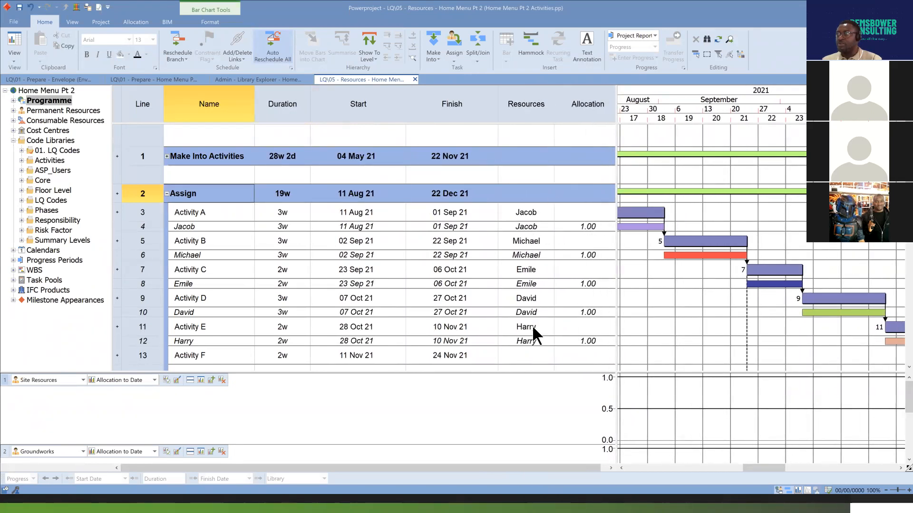
left_click_drag(498, 110, 466, 111)
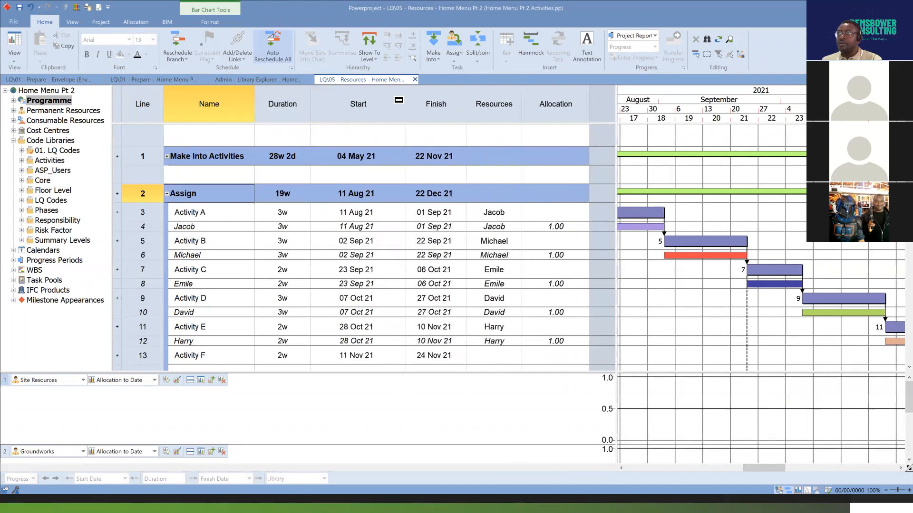
left_click_drag(404, 109, 371, 112)
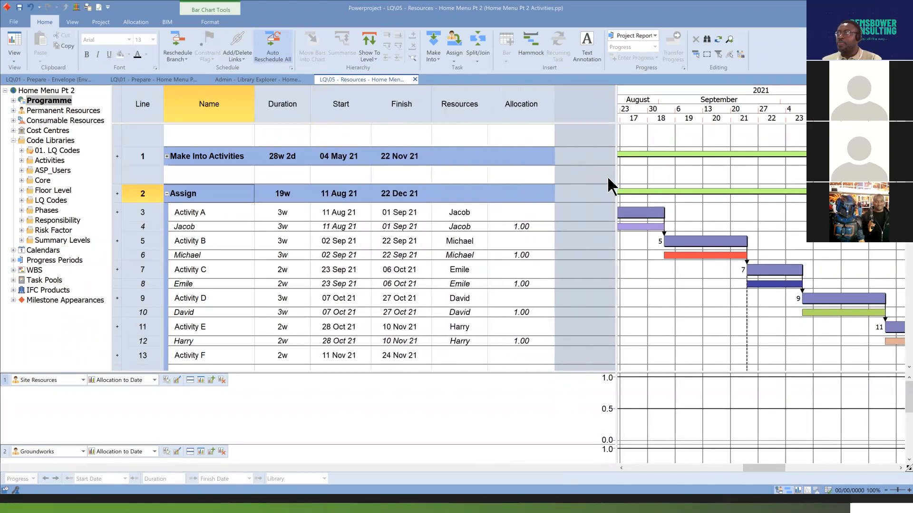
left_click(553, 108)
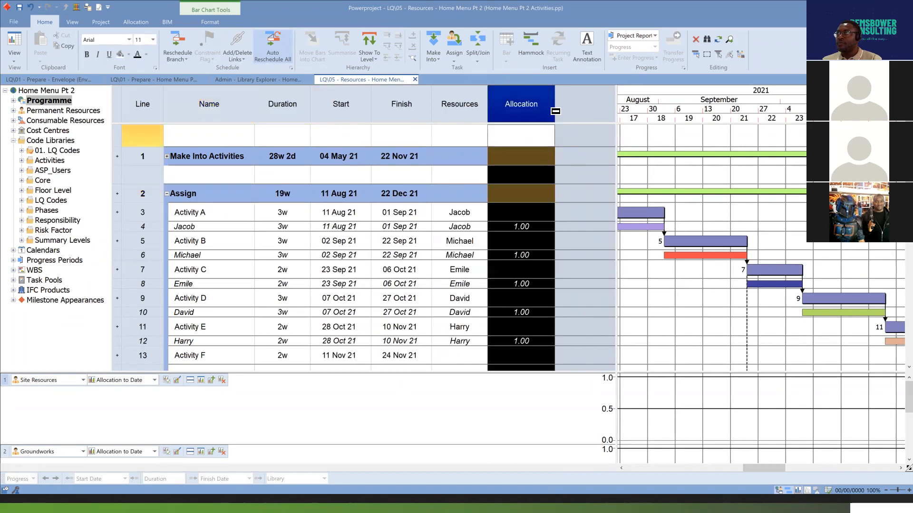
left_click_drag(555, 111, 535, 110)
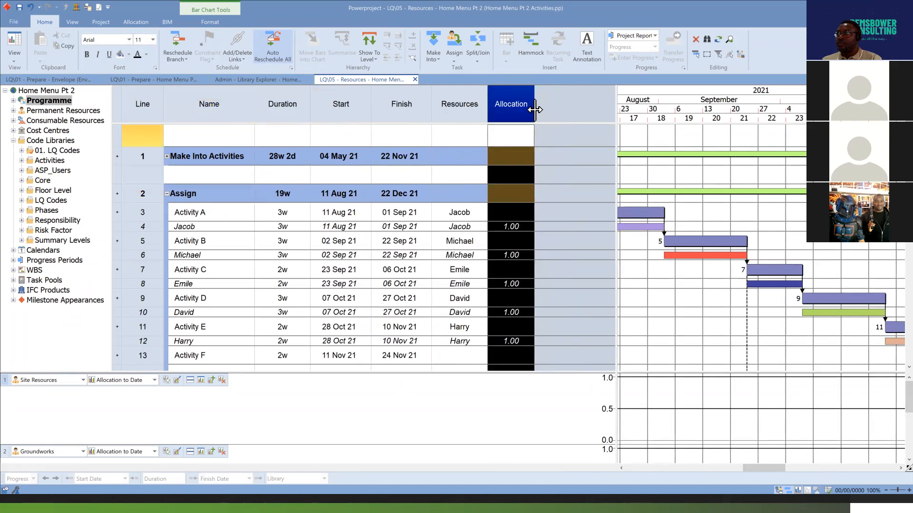
double_click(616, 175)
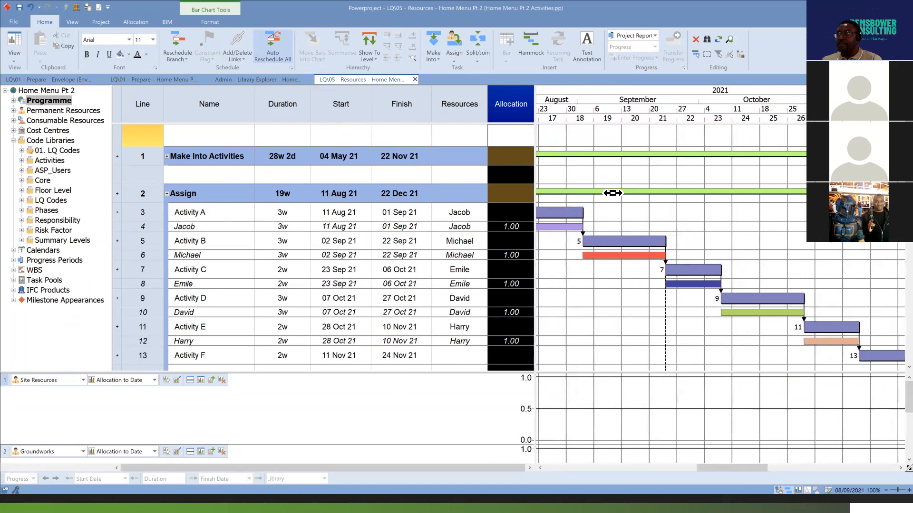
left_click(634, 216)
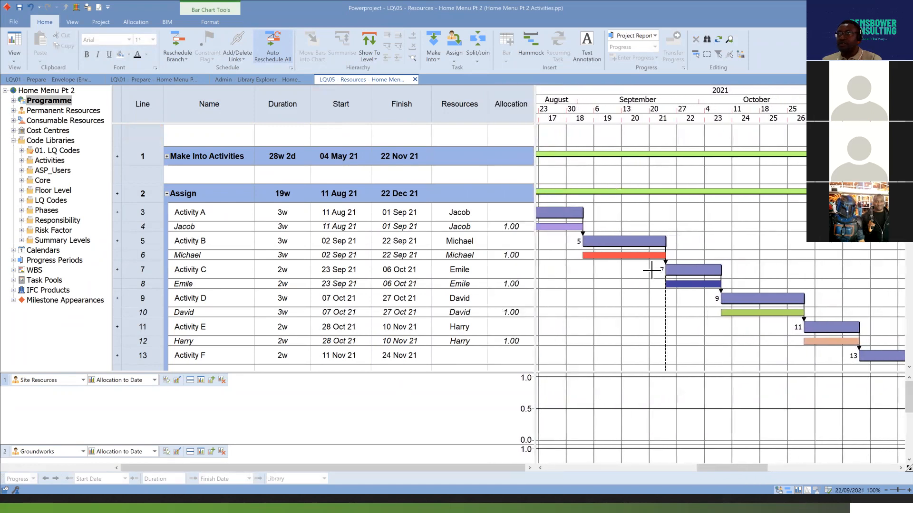
Compress the timescale around the Assign activities and switch the first histogram from Site Resources to RBC Resources.
left_click_drag(815, 99, 750, 98)
left_click_drag(770, 470, 758, 471)
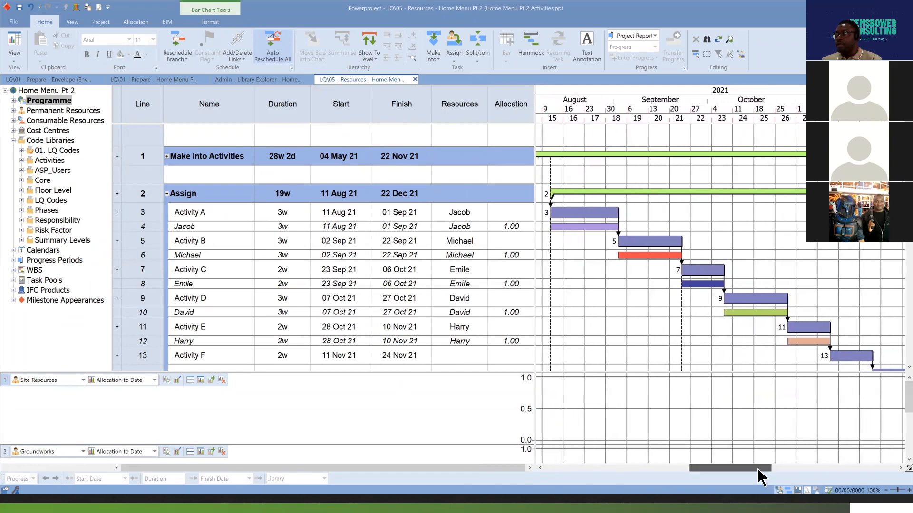
scroll(830, 282, "down", 2)
scroll(821, 288, "up", 1)
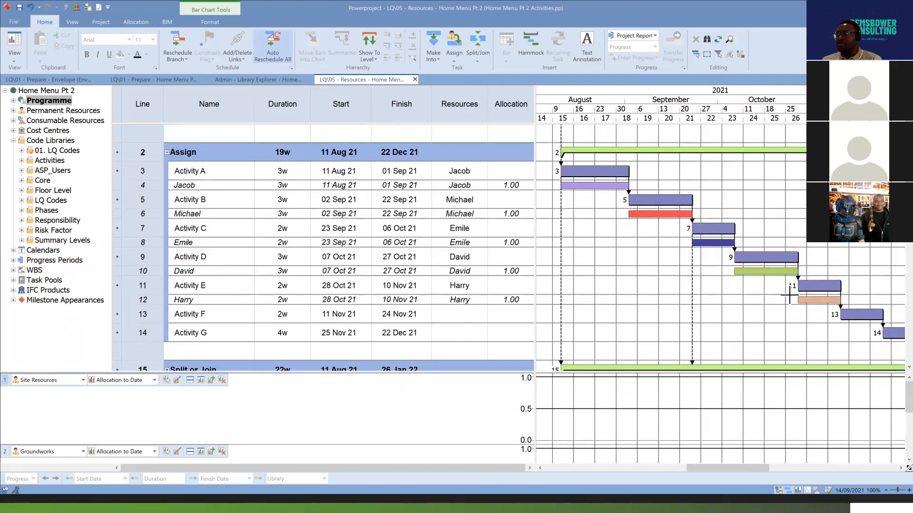
left_click(82, 381)
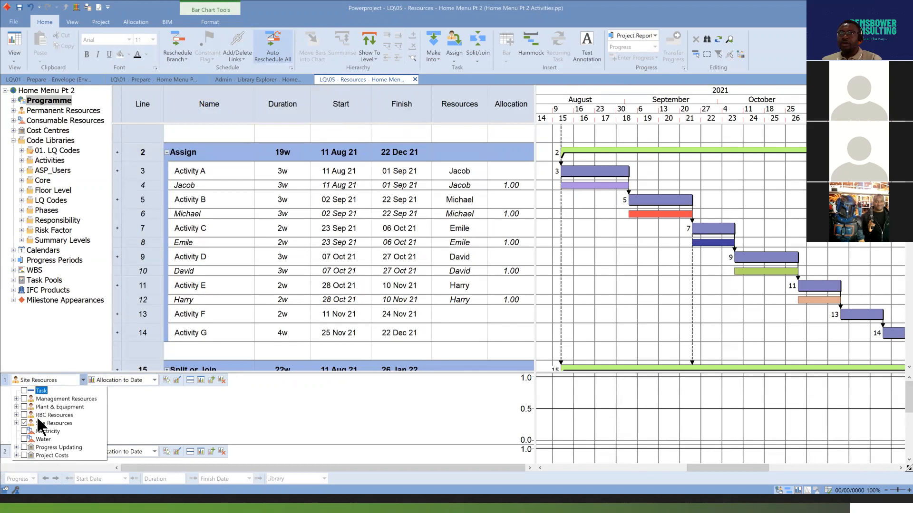
left_click(24, 423)
left_click(17, 415)
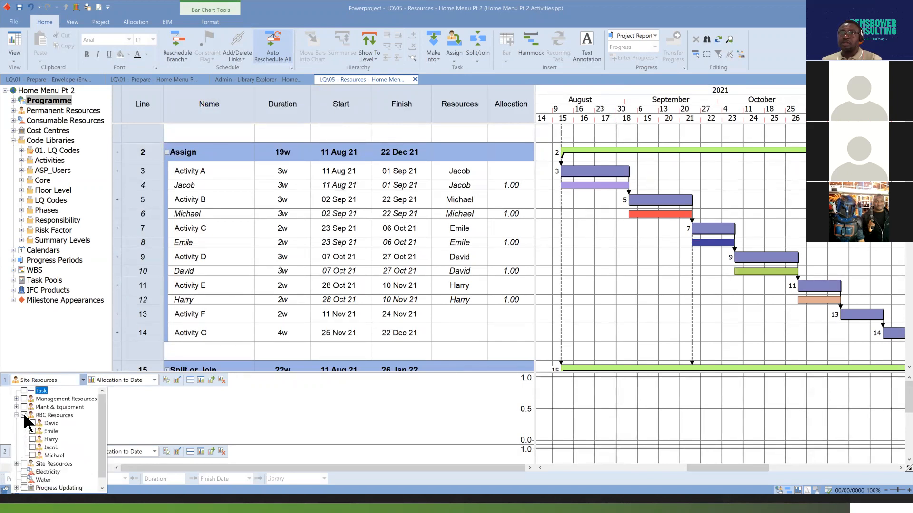
left_click(24, 415)
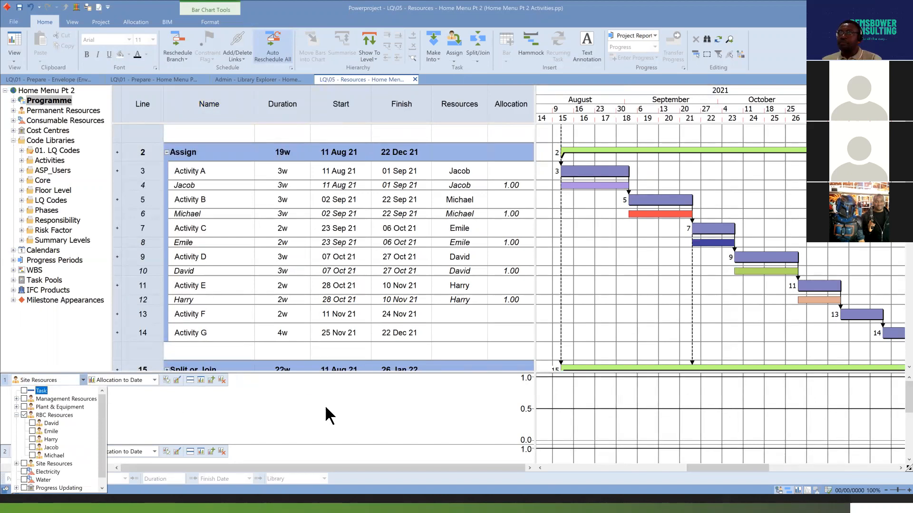
left_click(194, 403)
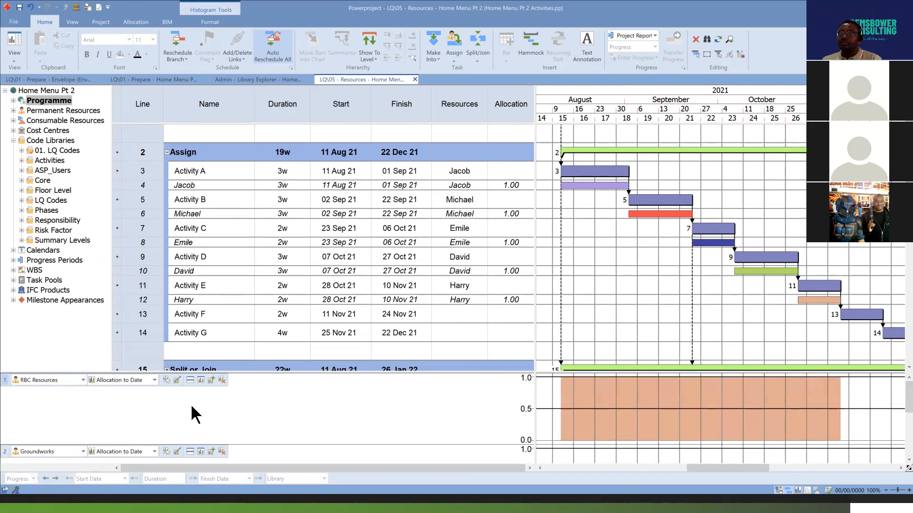
Examine the RBC Resources histogram values and the available histogram reports, keeping the Allocation to Date report.
mouse_move(706, 401)
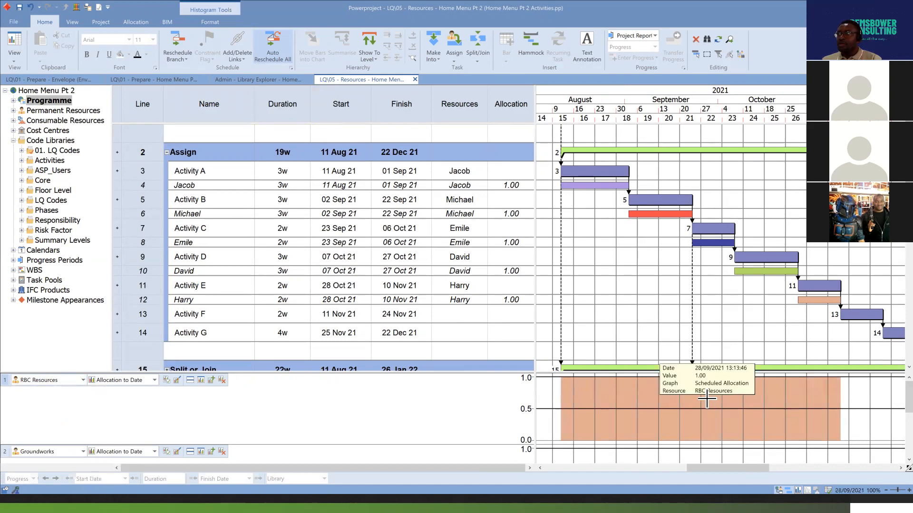
scroll(707, 400, "down", 1)
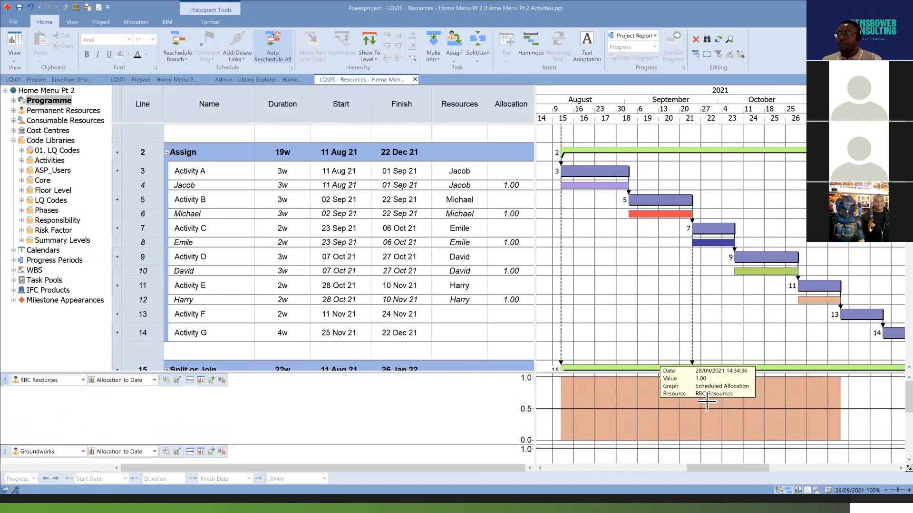
scroll(277, 422, "up", 1)
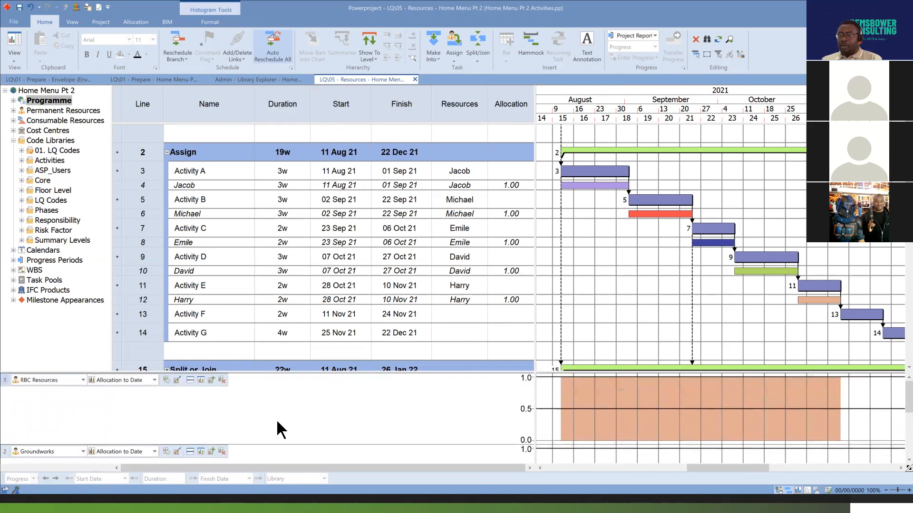
left_click(154, 380)
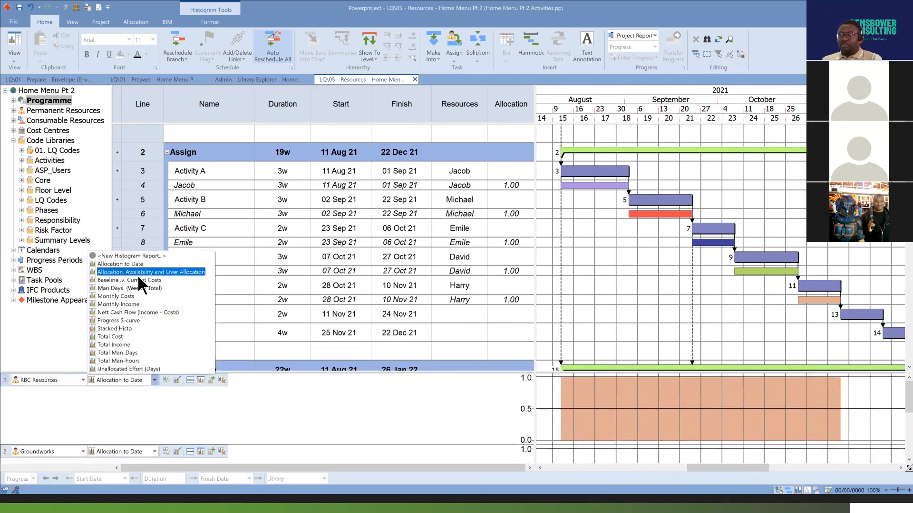
left_click(667, 417)
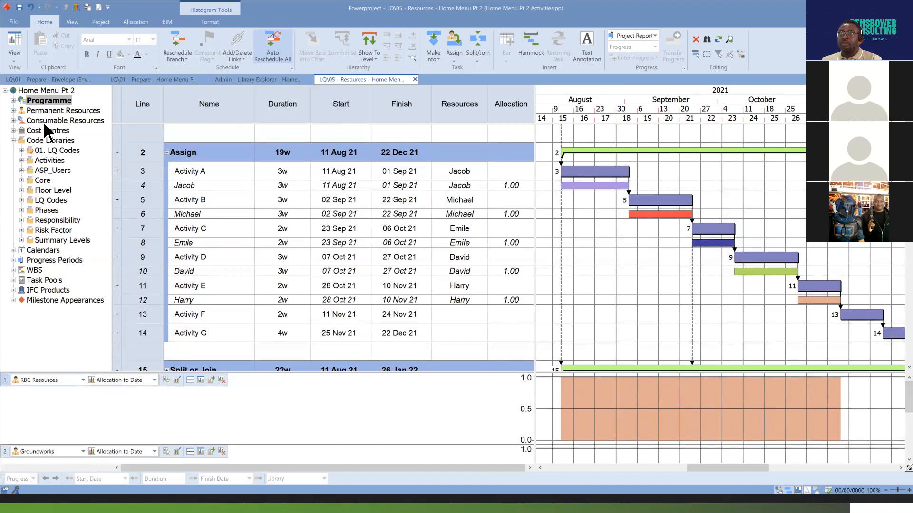
Expand the RBC Resources permanent resource folder and assign its Medium orchid resource to Activity A on line 3 a second time.
left_click(14, 110)
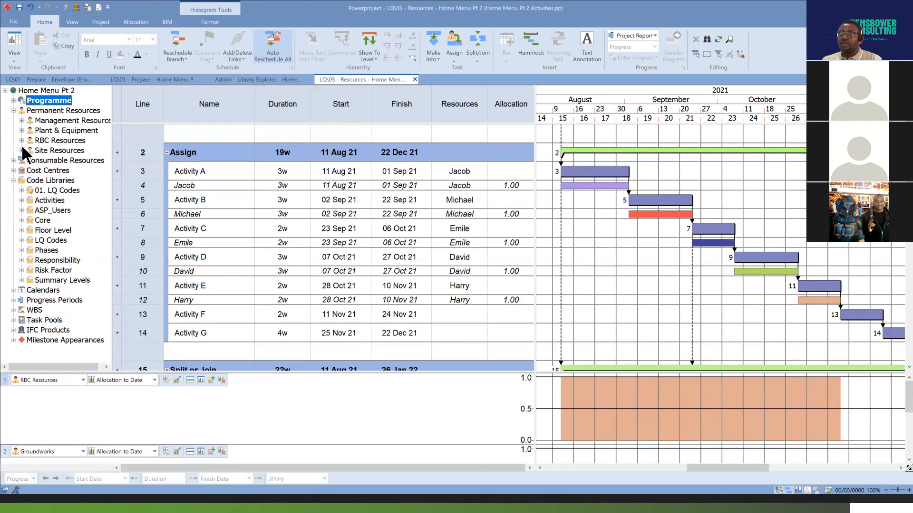
left_click(21, 140)
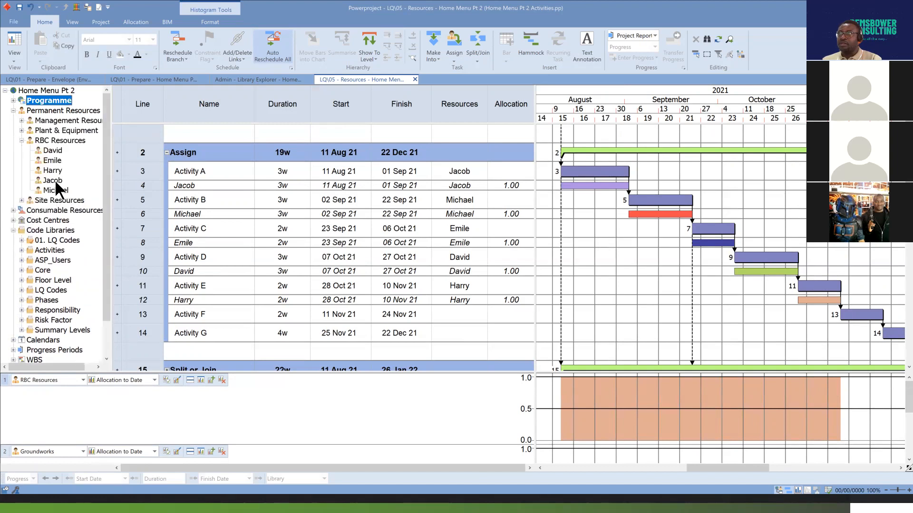
left_click_drag(55, 179, 588, 179)
left_click(635, 315)
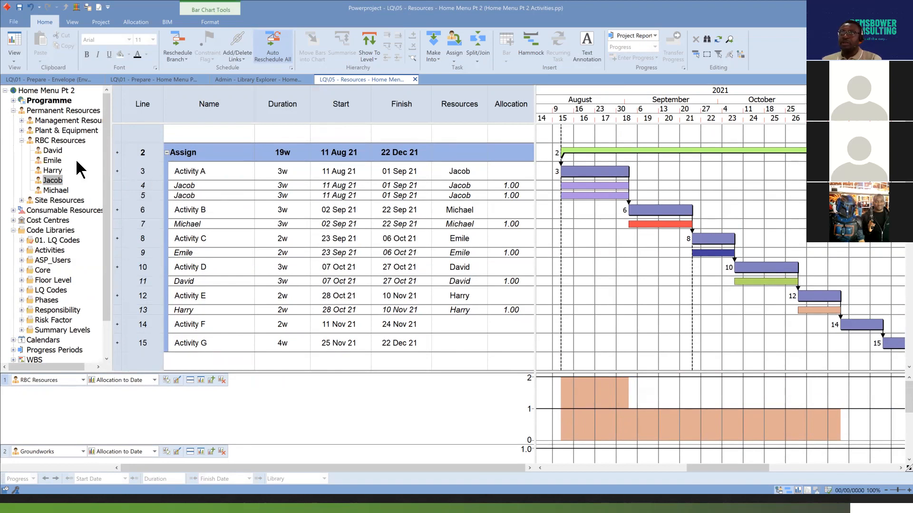
Assign the last-listed RBC resource, the one shown with a red bar, to Activity A on line 3.
left_click_drag(56, 190, 597, 180)
left_click(608, 275)
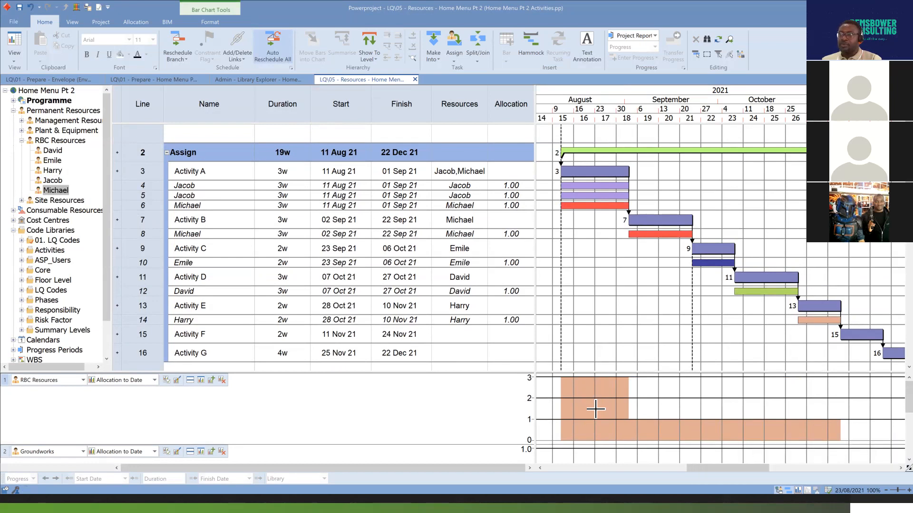
mouse_move(596, 409)
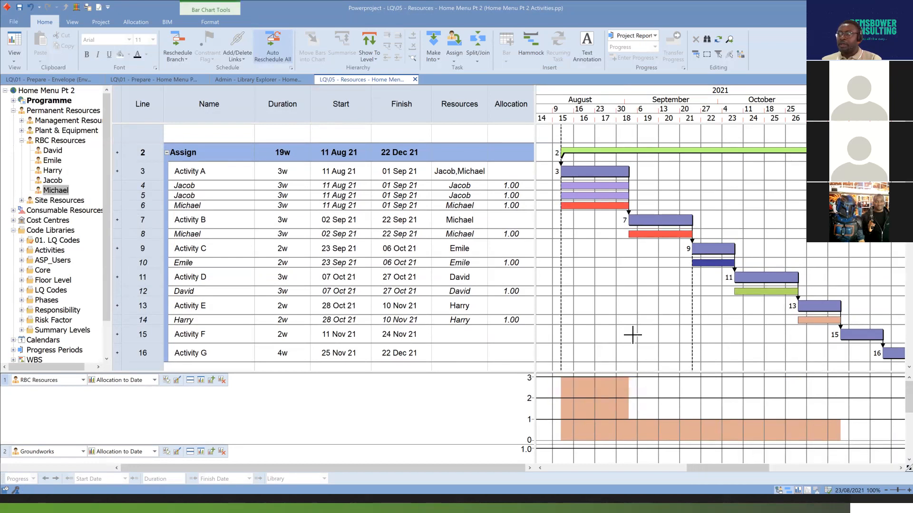
Assign the fourth-listed RBC resource, Medium orchid, to Activity B and enlarge the RBC Resources histogram.
left_click(654, 219)
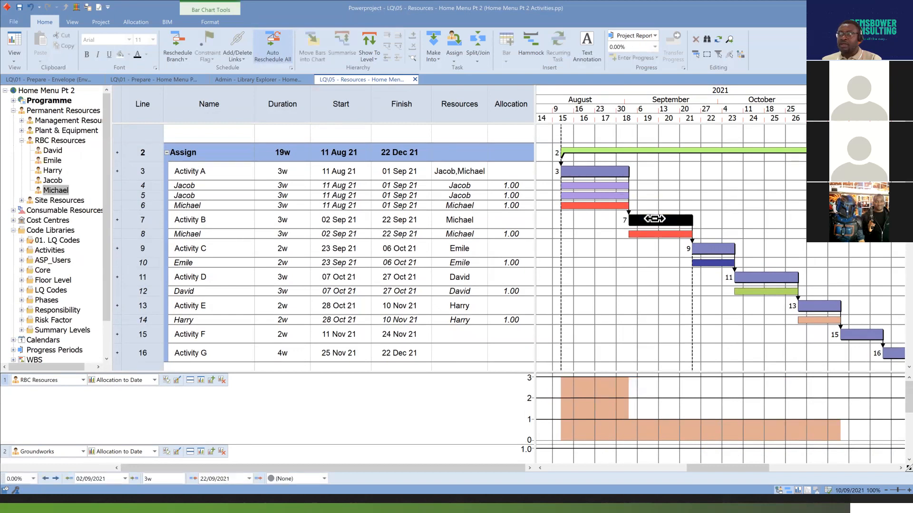
left_click_drag(53, 180, 656, 229)
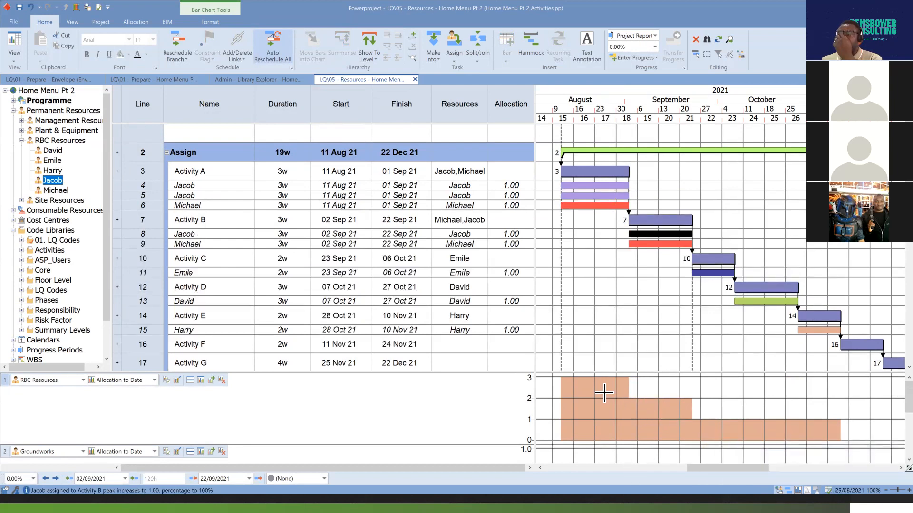
left_click_drag(611, 374, 609, 342)
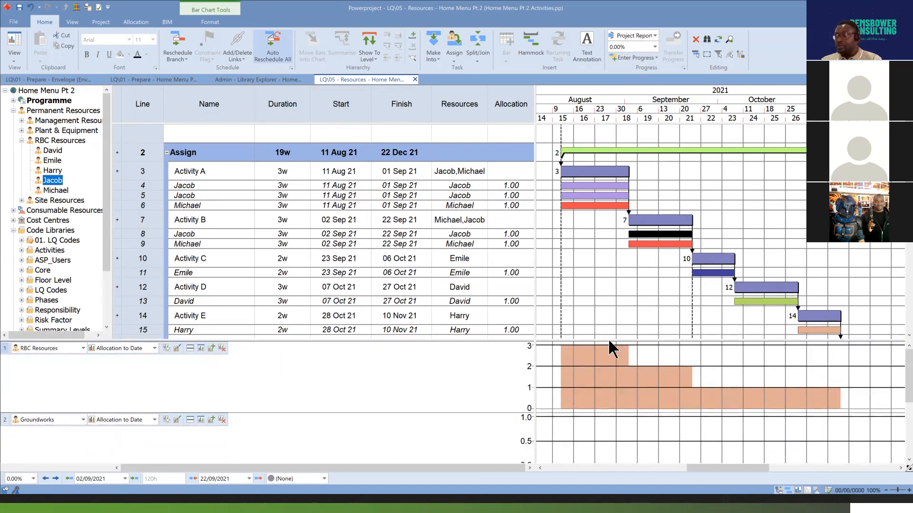
left_click_drag(615, 414, 617, 456)
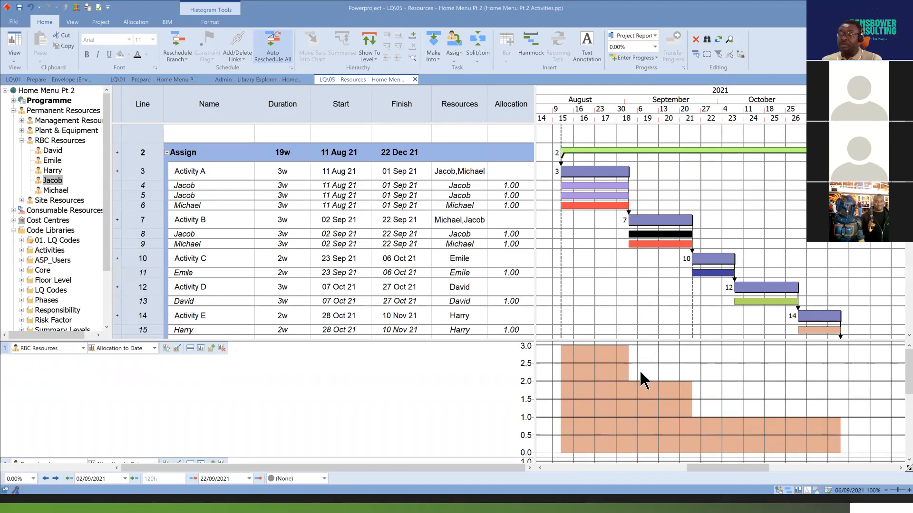
Examine the code libraries offered by Assign Code for Activity A on line 47 in the Prepare - Home Menu Pt 2 view.
left_click(158, 79)
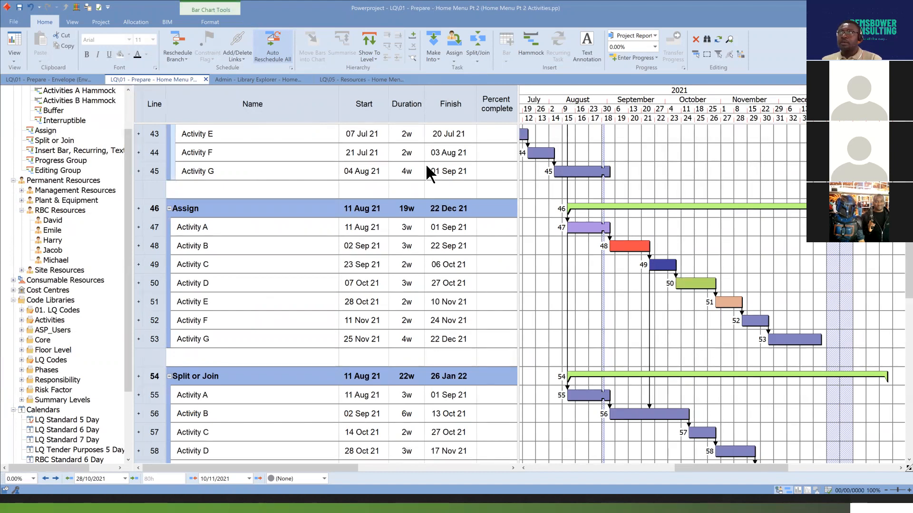
left_click(586, 240)
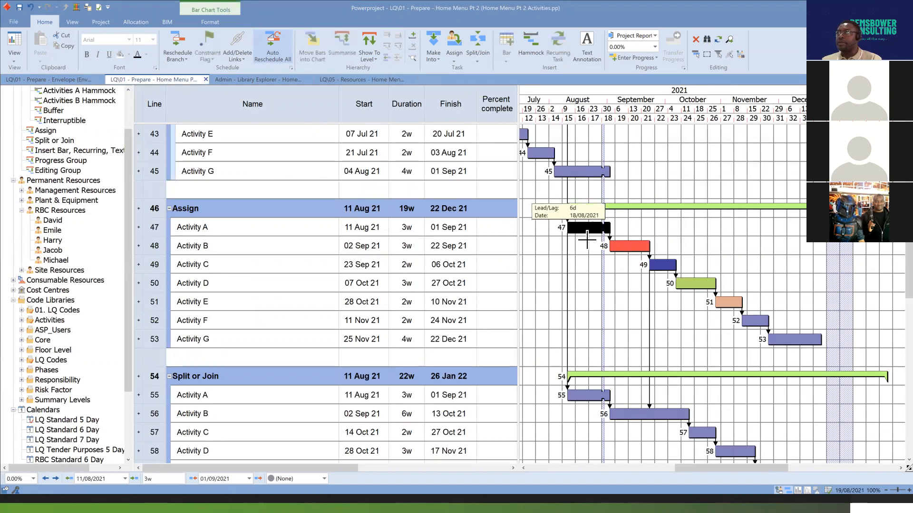
left_click(458, 58)
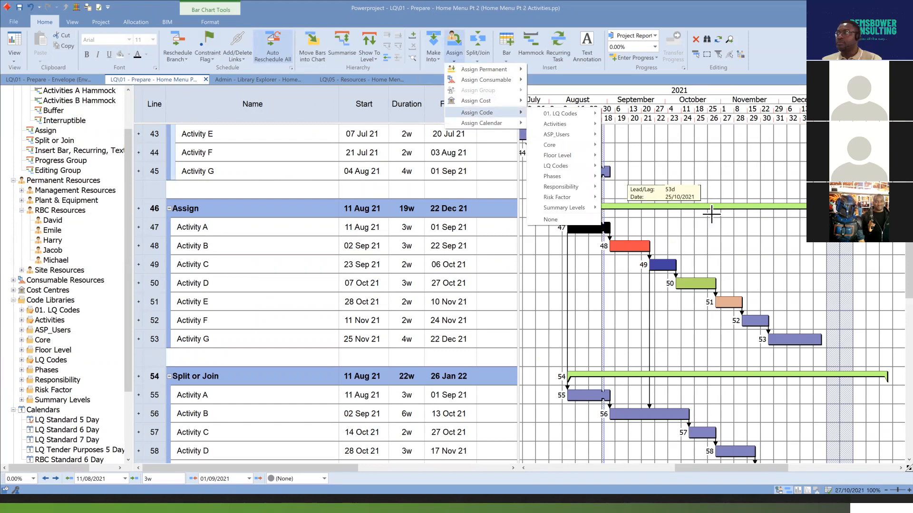
left_click(687, 228)
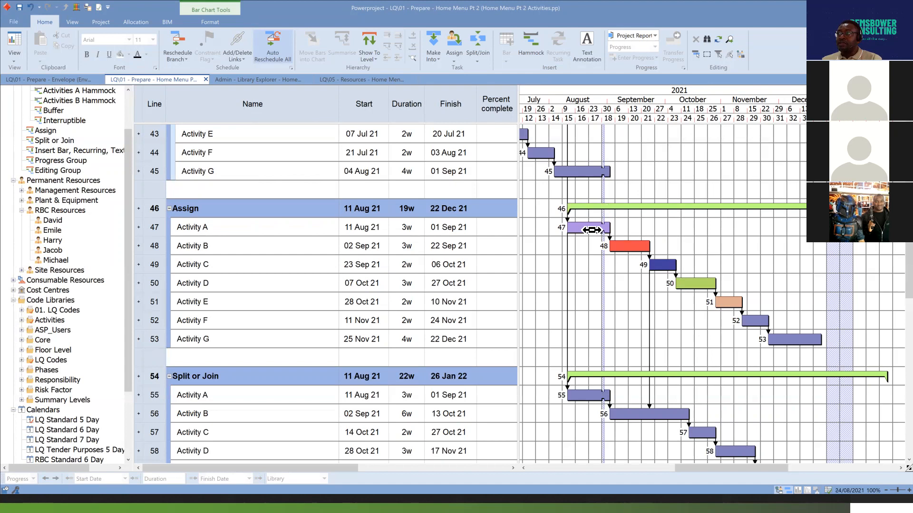
left_click_drag(599, 230, 705, 286)
left_click(704, 286)
left_click(721, 304)
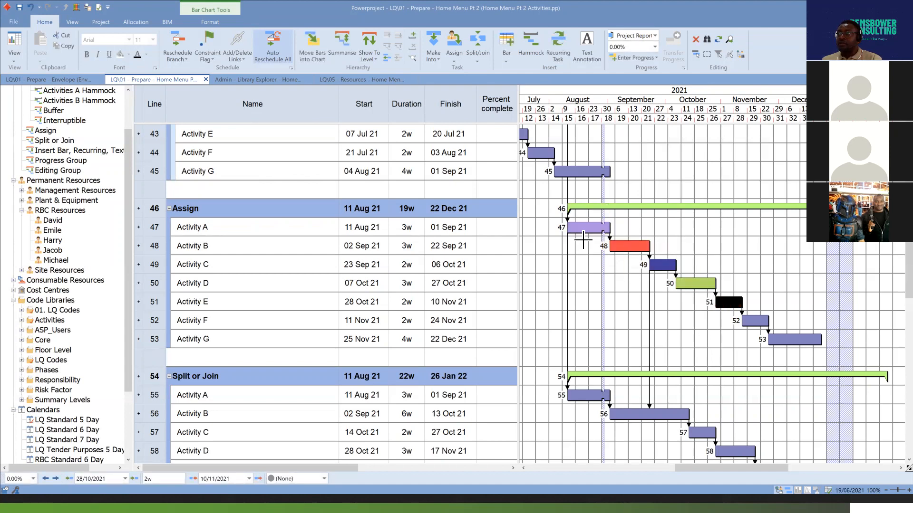
Go up to the Project Objects level in the Library Explorer view and open the Code Library contents.
left_click(267, 79)
left_click(67, 7)
left_click(67, 7)
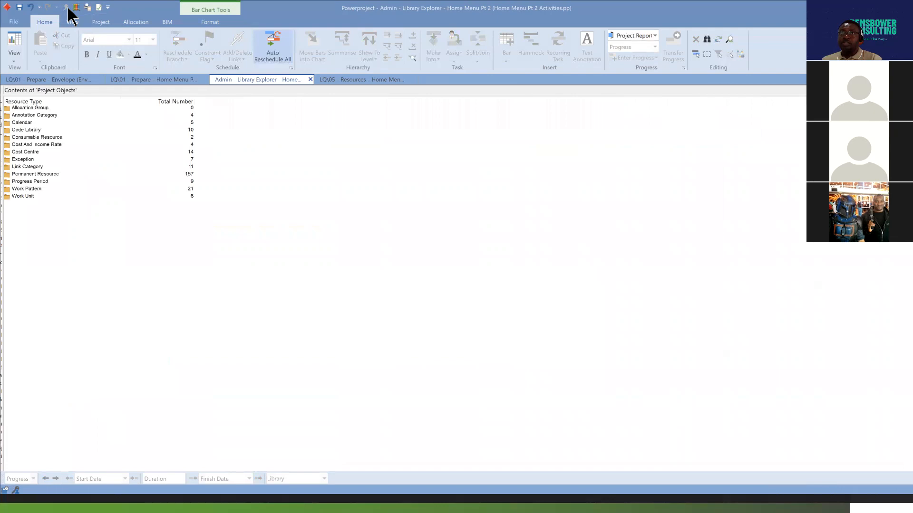
double_click(10, 133)
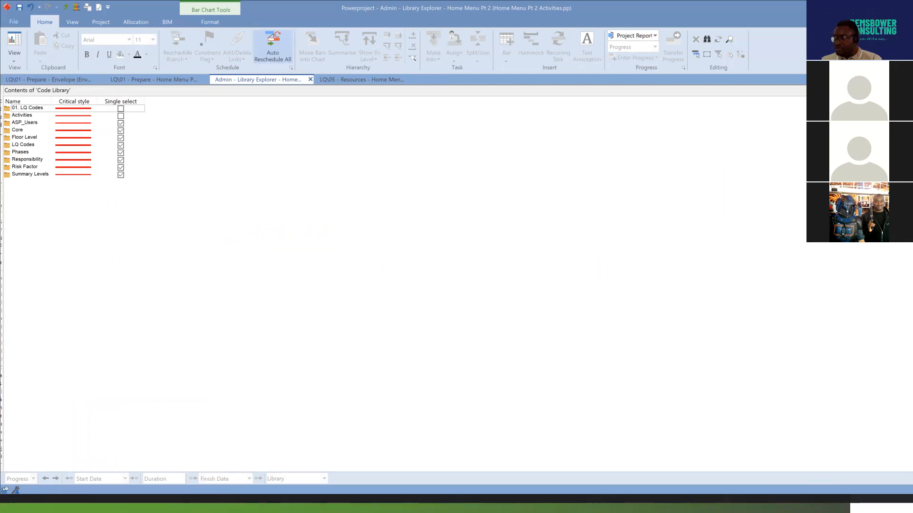
key("alt+Tab")
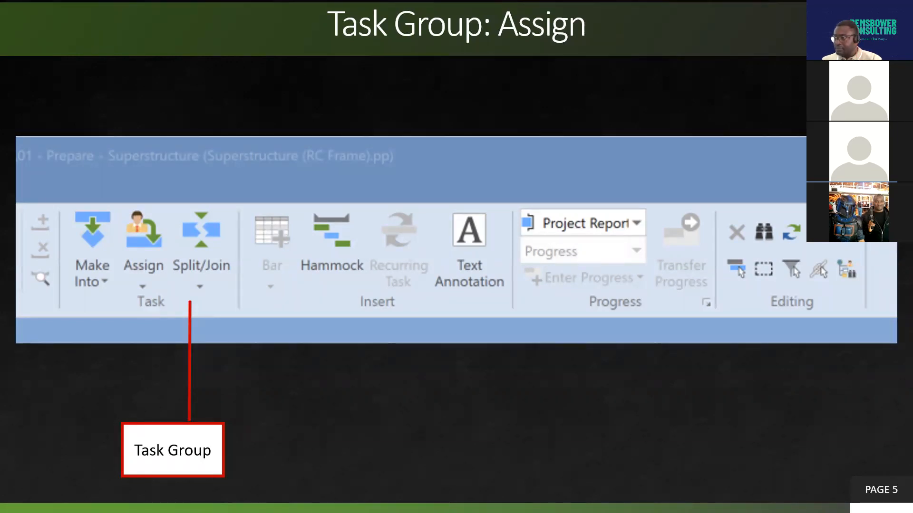
key("alt+Tab")
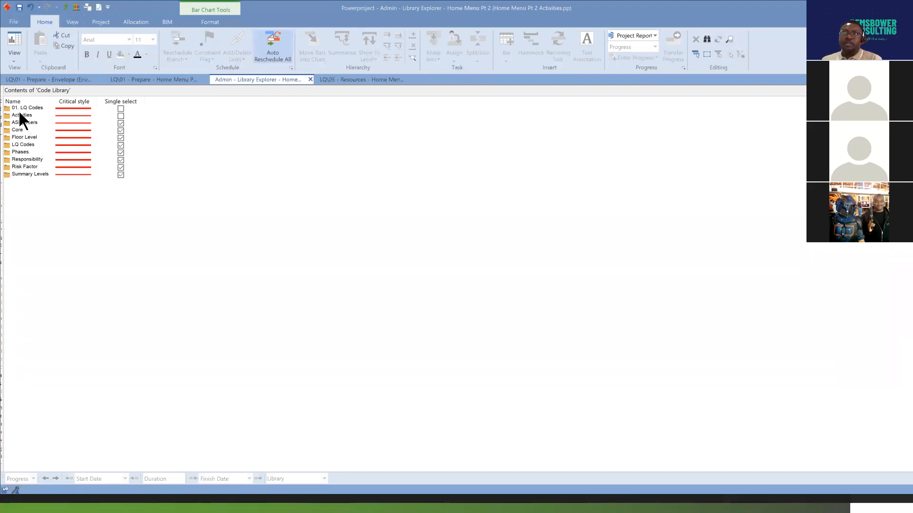
Review the codes in the 01. LQ Codes and LQ Codes libraries, returning to the Code Library list after each.
double_click(7, 109)
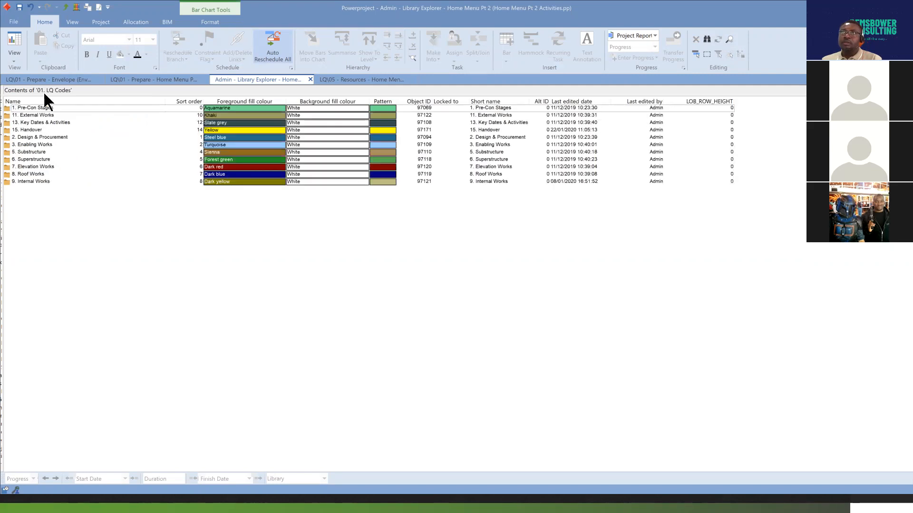
left_click(65, 7)
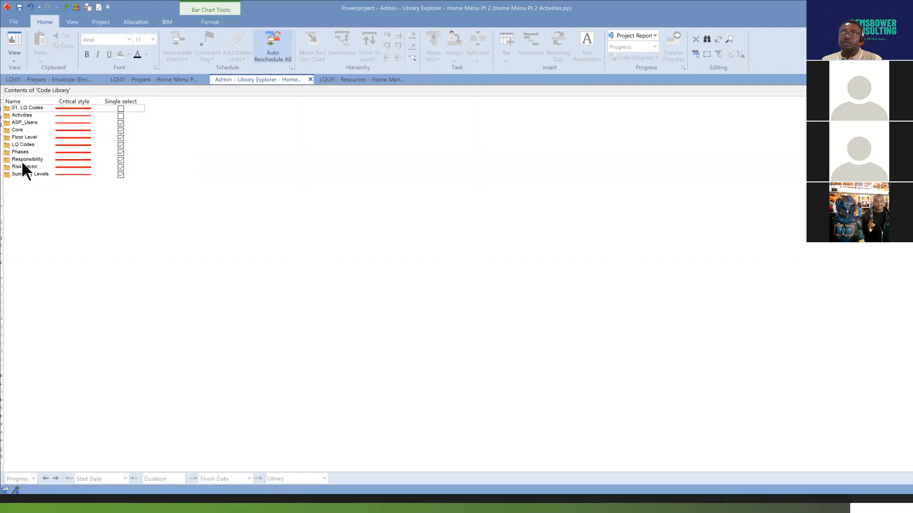
double_click(7, 145)
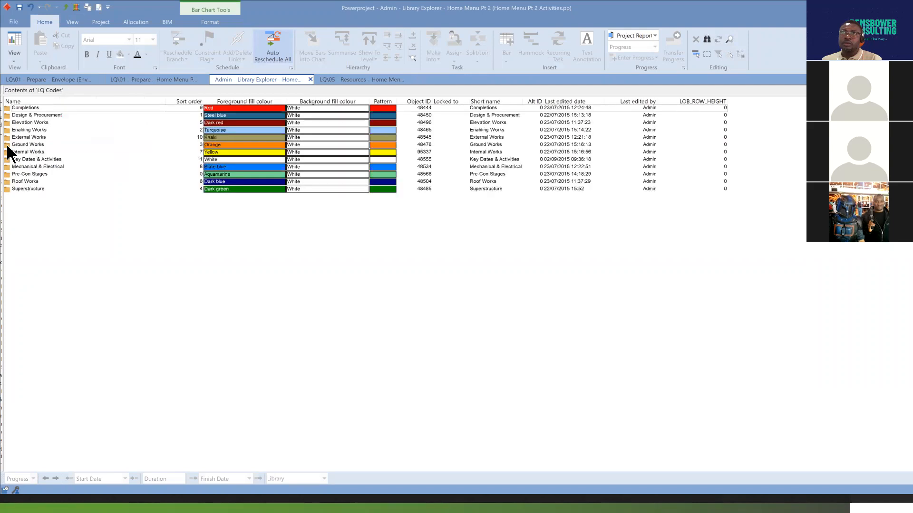
left_click(66, 7)
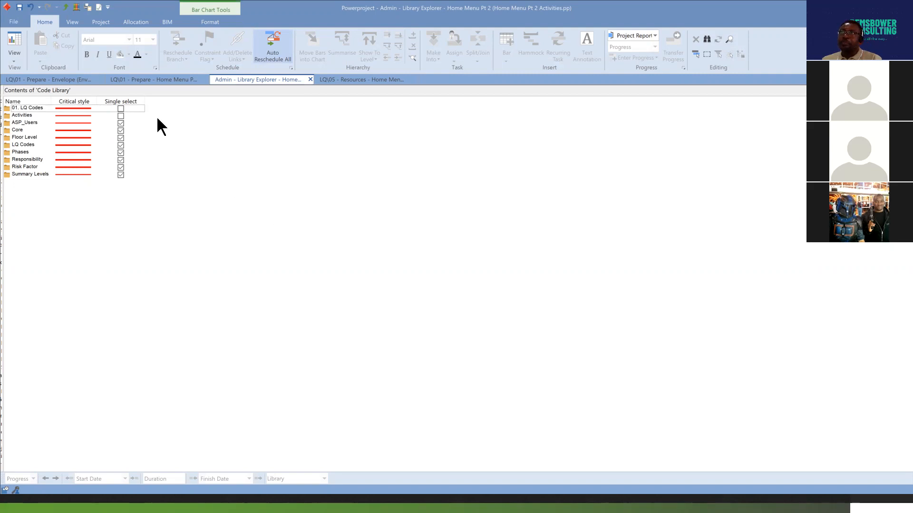
Examine the coloured bars of Activities A to D in the Prepare view and their resource allocations in the Resources view.
left_click(167, 79)
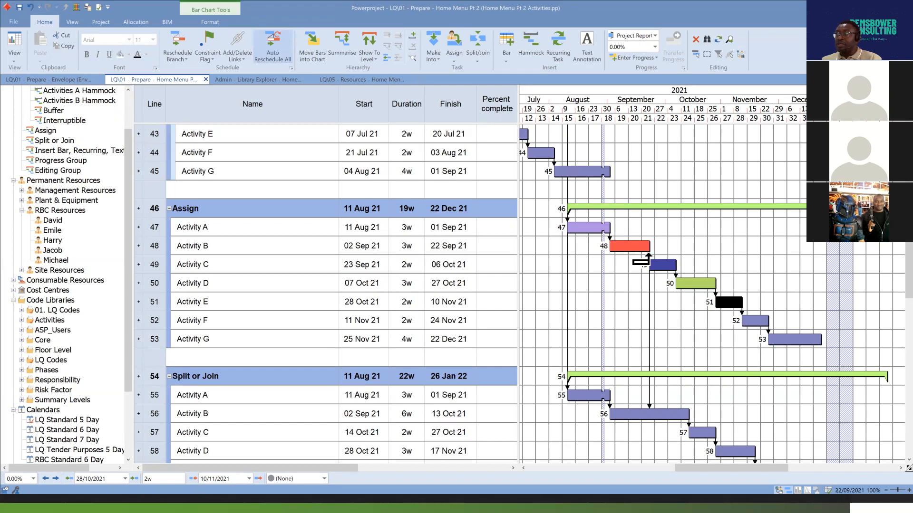
left_click(592, 231)
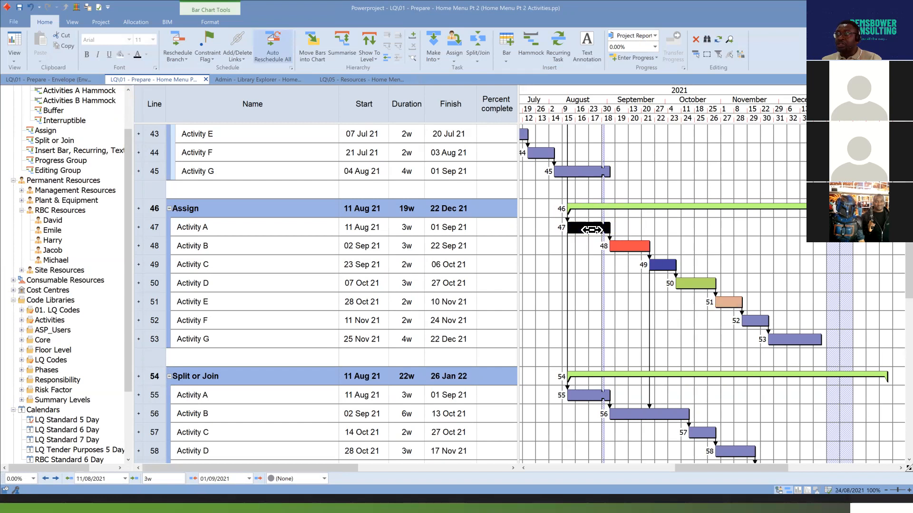
left_click(636, 248)
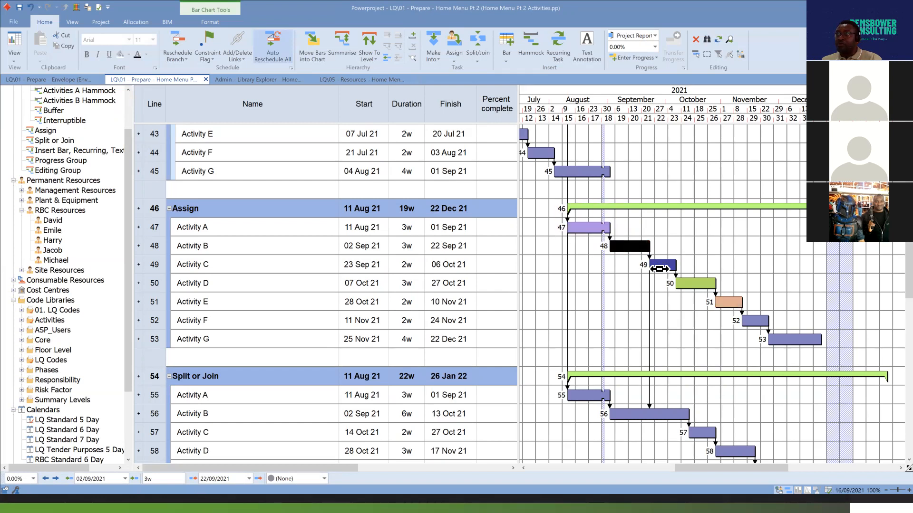
left_click(665, 266)
left_click(697, 285)
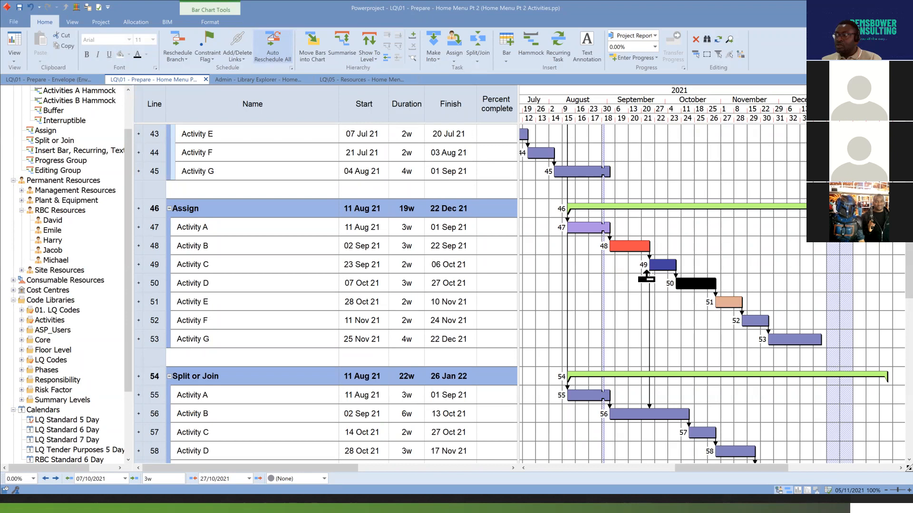
left_click(676, 250)
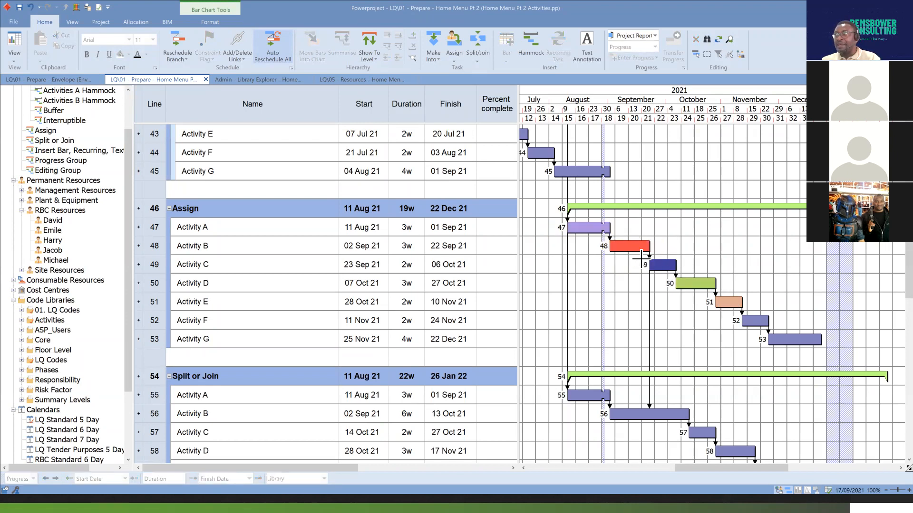
left_click(359, 80)
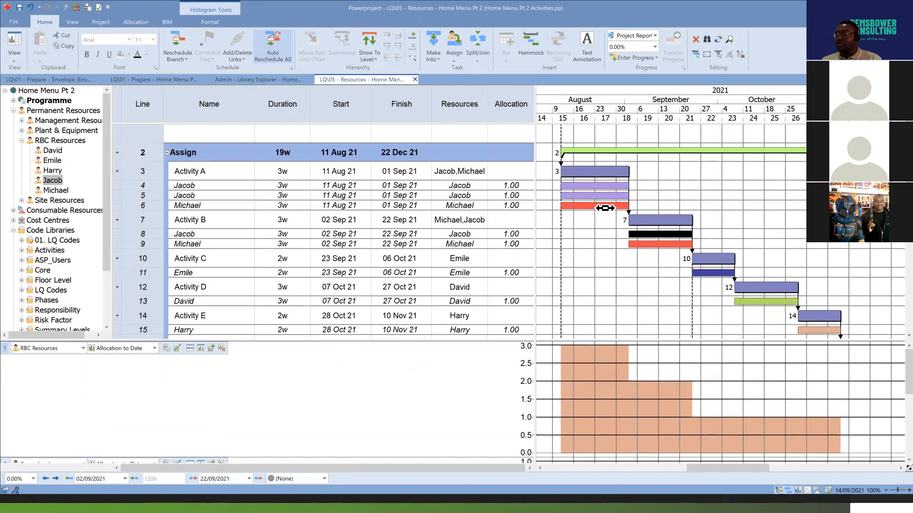
Expand the Activities code library in the Prepare view and assign codes Activity A to Activity G to the matching activities on lines 47 to 53.
left_click(164, 79)
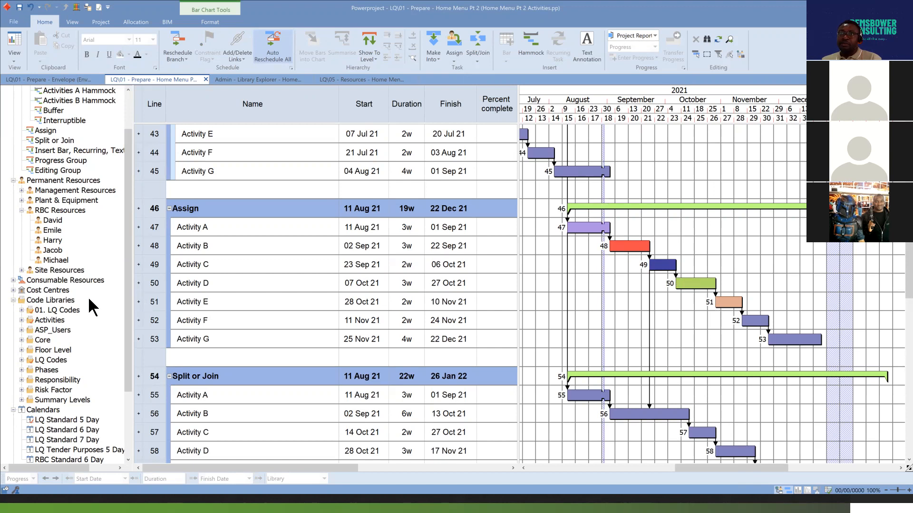
left_click(22, 320)
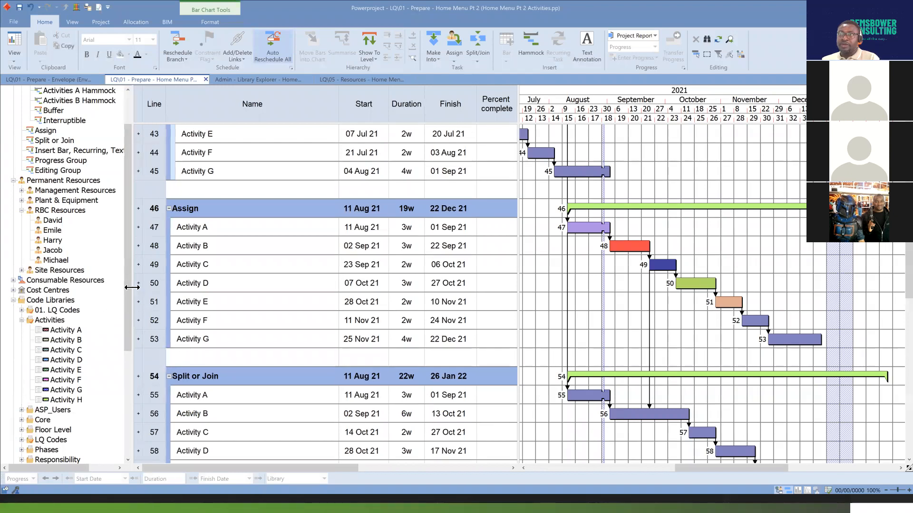
scroll(126, 285, "down", 2)
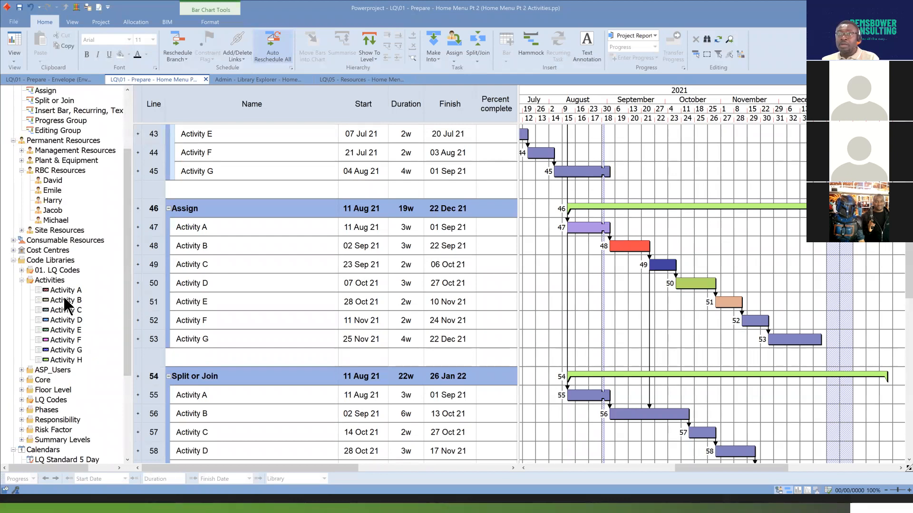
left_click_drag(62, 290, 589, 230)
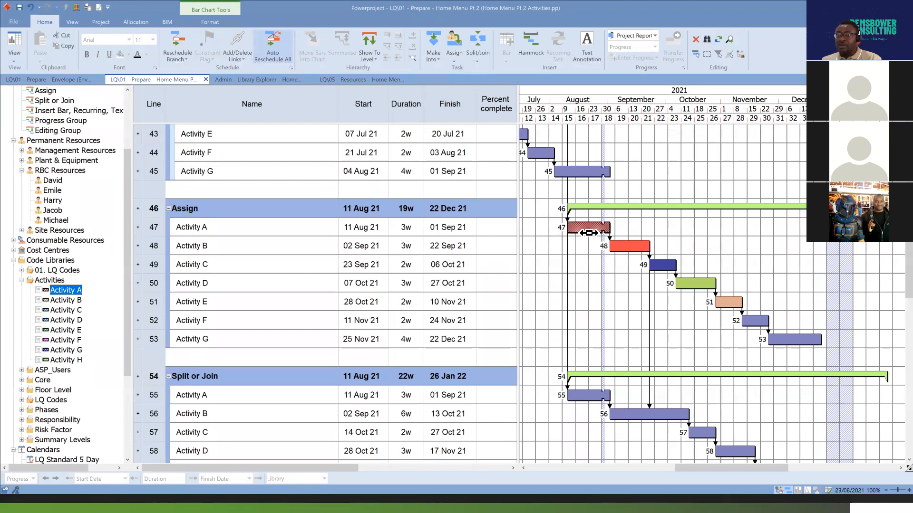
mouse_move(66, 300)
left_mouse_down()
mouse_move(635, 248)
mouse_move(638, 256)
left_mouse_up()
mouse_move(66, 310)
left_mouse_down()
mouse_move(646, 285)
mouse_move(663, 266)
left_mouse_up()
mouse_move(65, 320)
left_mouse_down()
mouse_move(637, 326)
mouse_move(692, 285)
left_mouse_up()
left_click_drag(67, 330, 724, 304)
left_click_drag(65, 339, 756, 324)
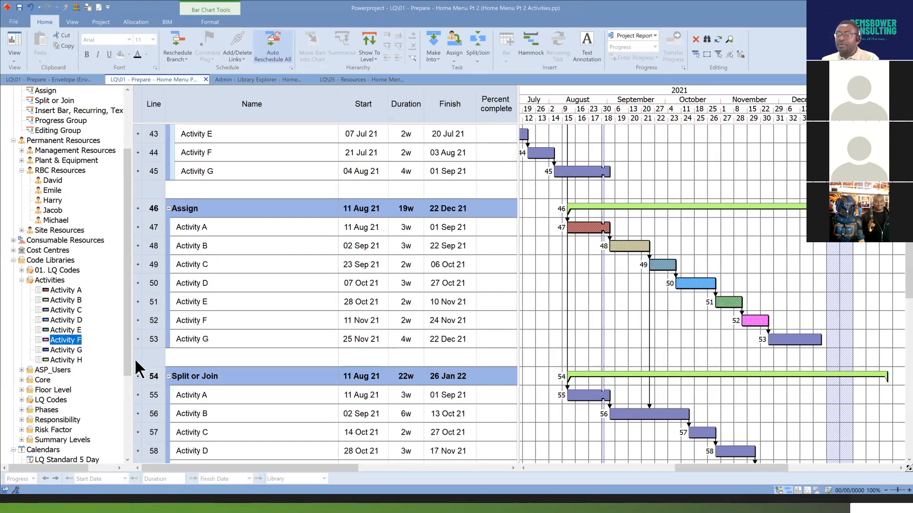
mouse_move(69, 351)
left_mouse_down()
mouse_move(504, 362)
mouse_move(744, 328)
mouse_move(790, 338)
left_mouse_up()
left_click(624, 296)
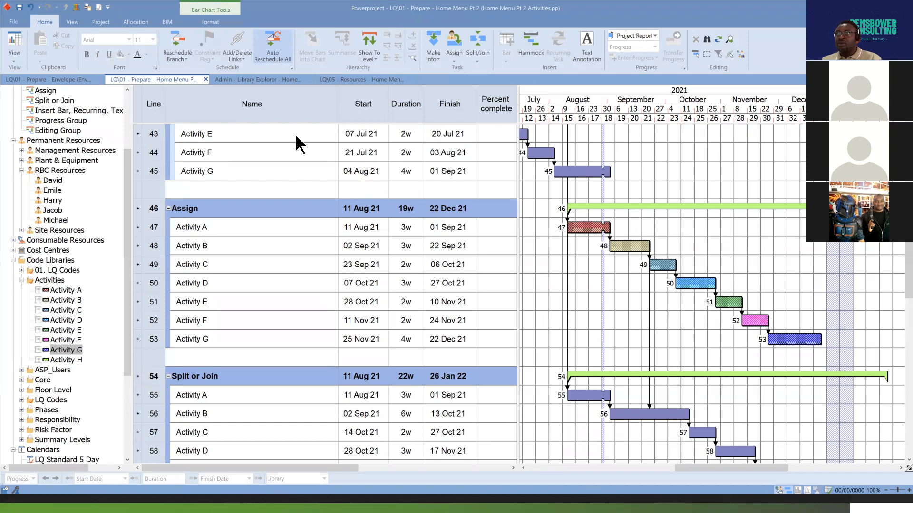
Rename the Activities code library as RBC Activities in the Library Explorer and open its contents.
left_click(262, 79)
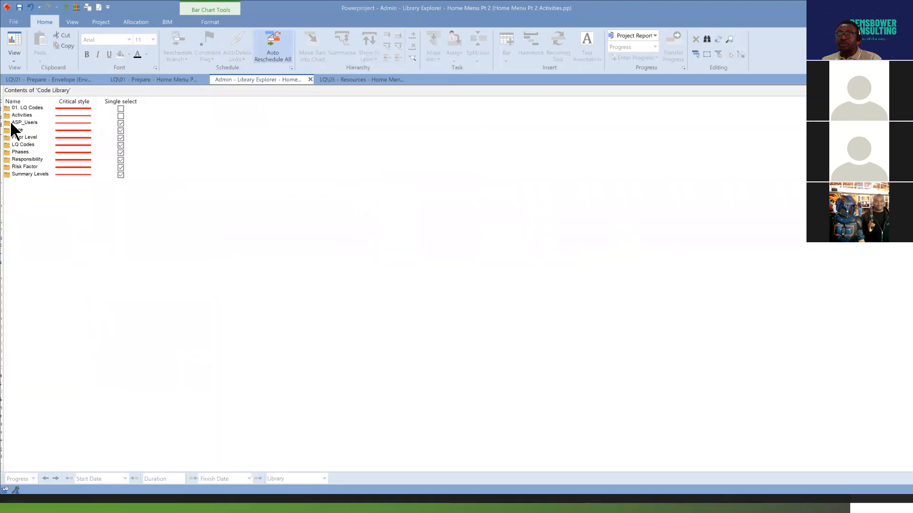
left_click(15, 115)
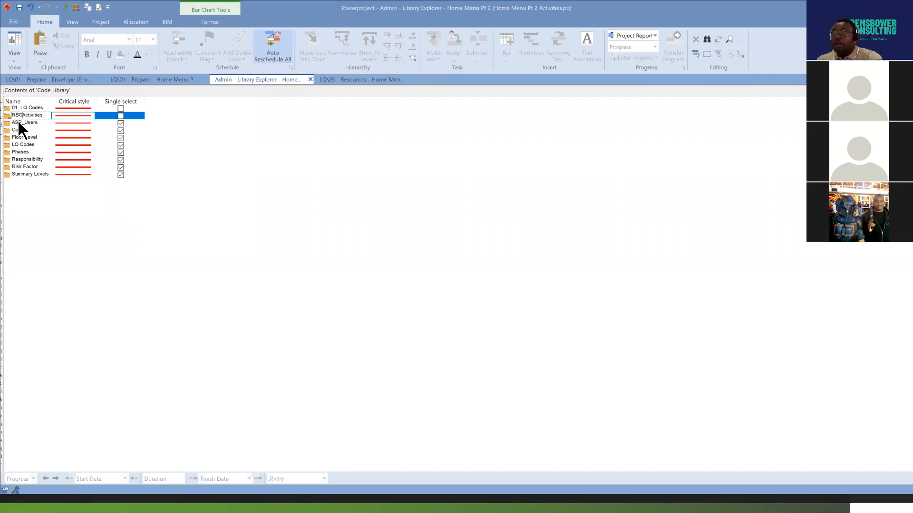
left_click(39, 265)
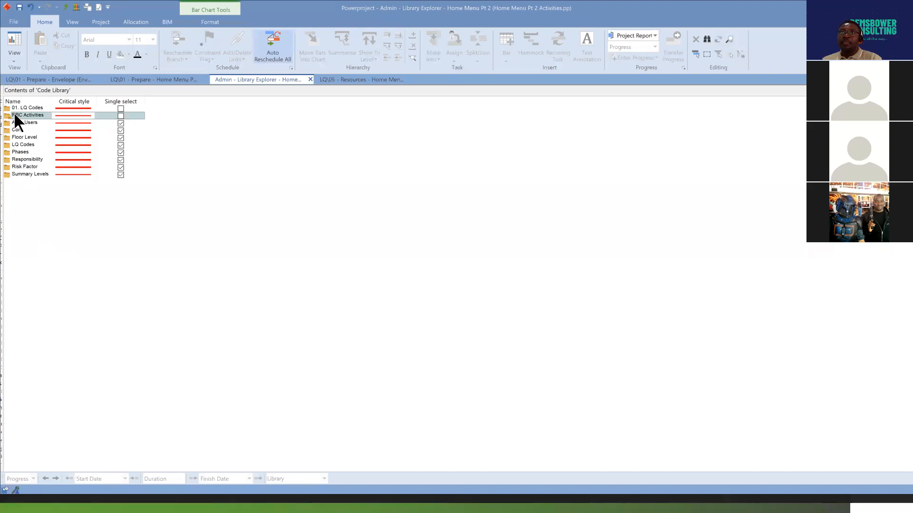
double_click(9, 115)
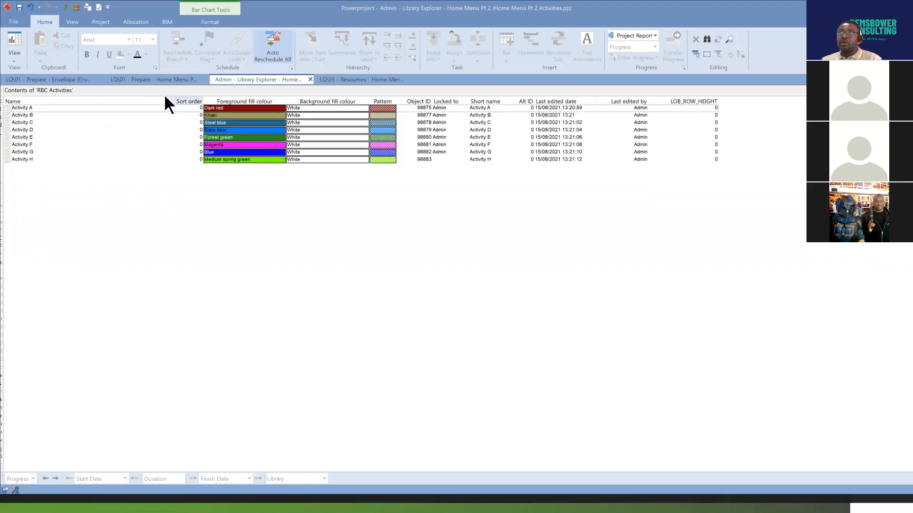
Narrow the Name column in the RBC Activities library and view the fill pattern options for Activity A.
left_click_drag(164, 99, 61, 115)
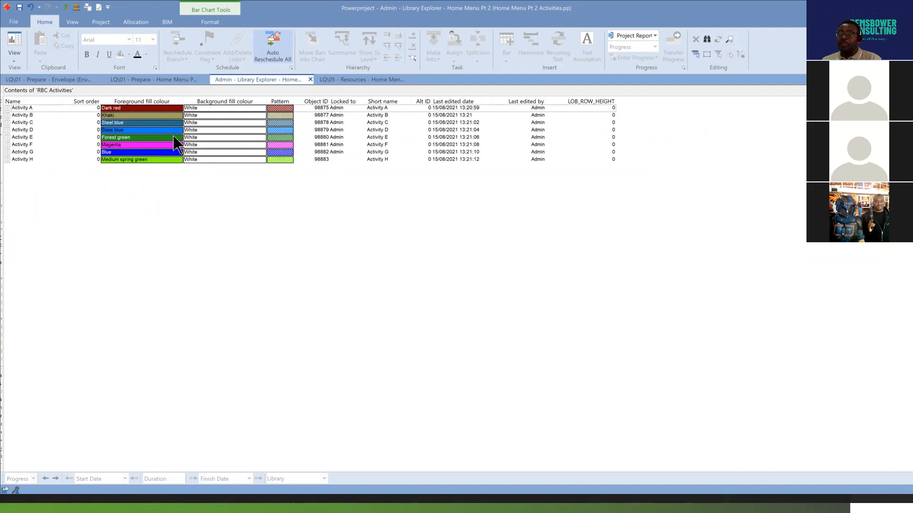
left_click(292, 108)
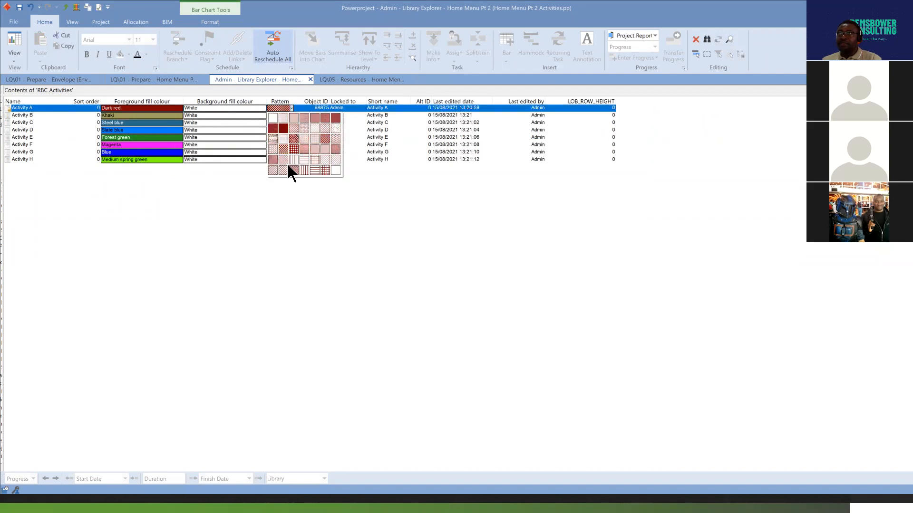
left_click(235, 216)
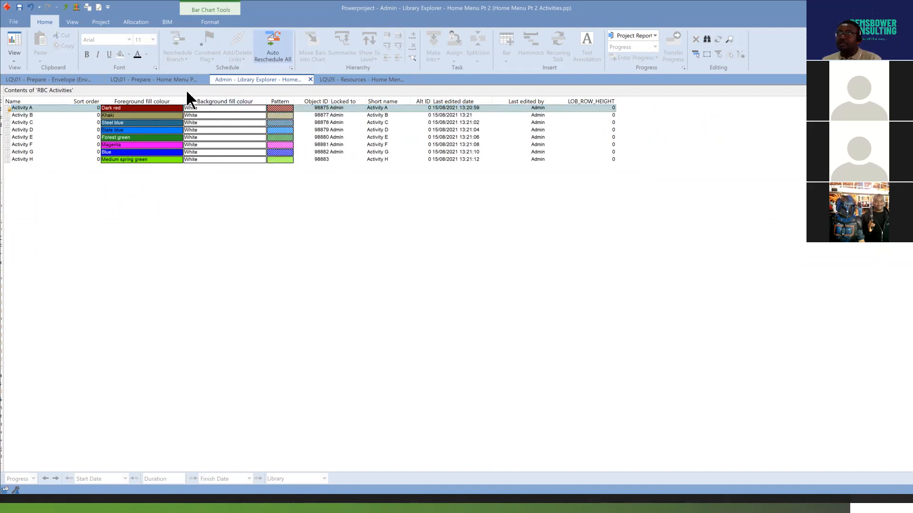
Widen the bar chart area of the Prepare view and examine the coloured Assign bars along the timeline.
left_click(165, 80)
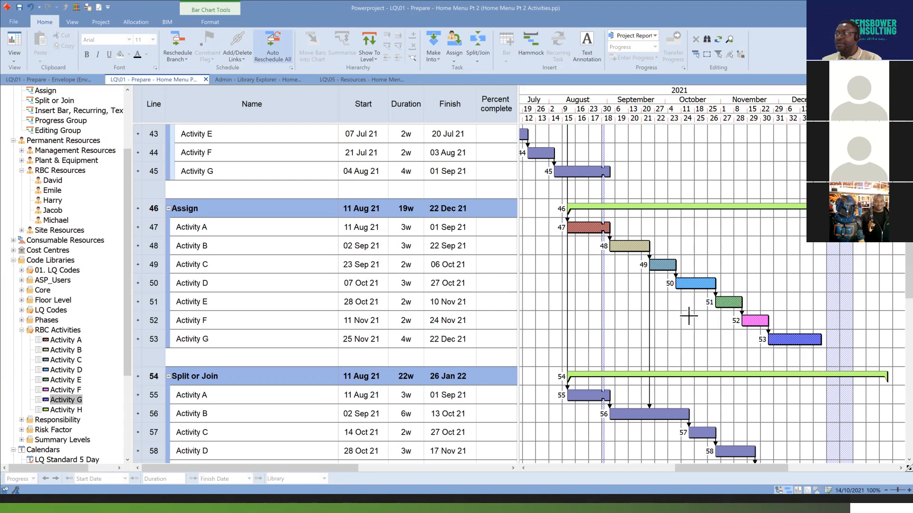
left_click_drag(766, 468, 768, 468)
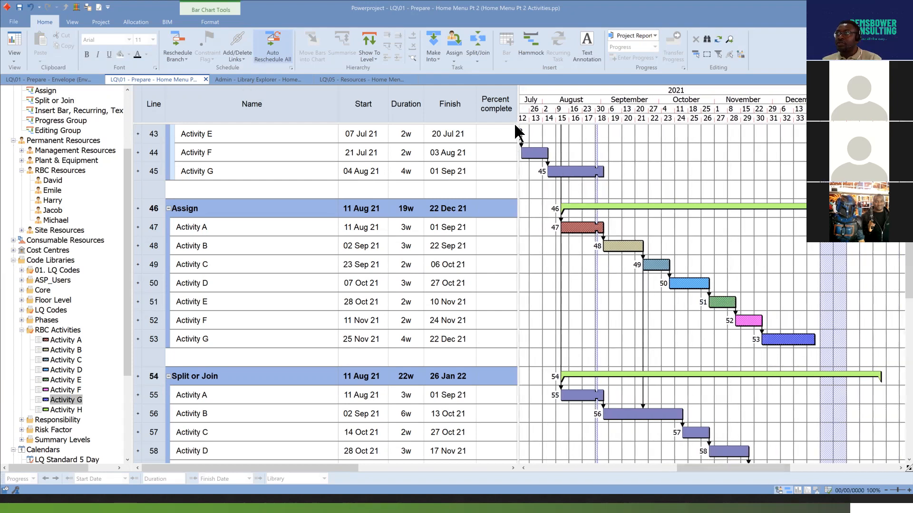
left_click_drag(518, 133, 471, 133)
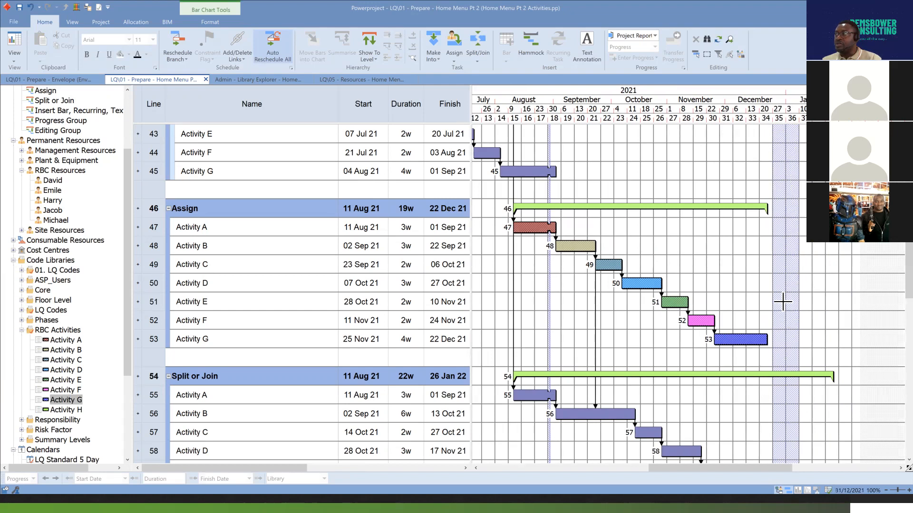
left_click_drag(741, 468, 680, 471)
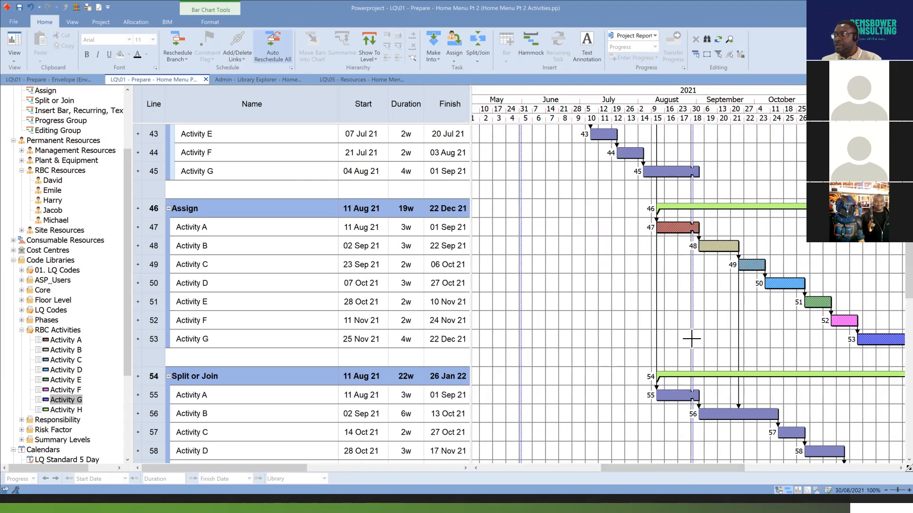
left_click_drag(686, 468, 653, 468)
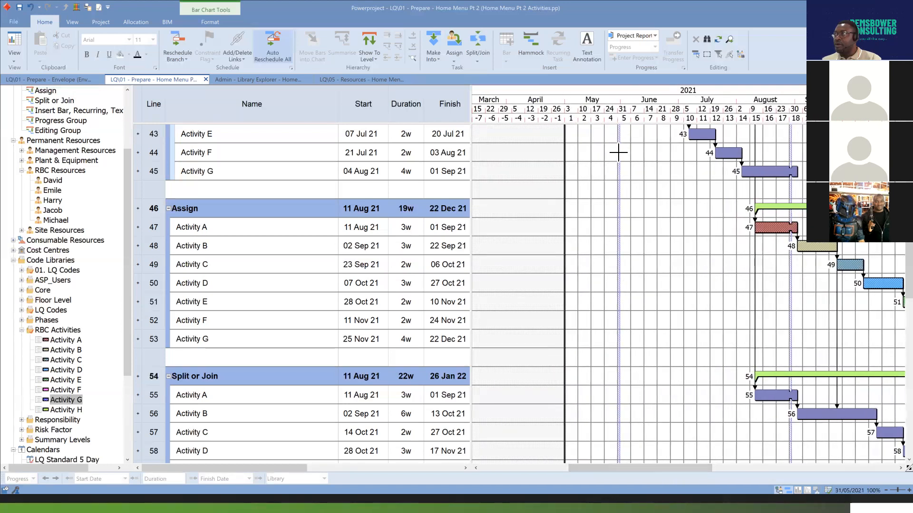
left_click_drag(666, 467, 619, 469)
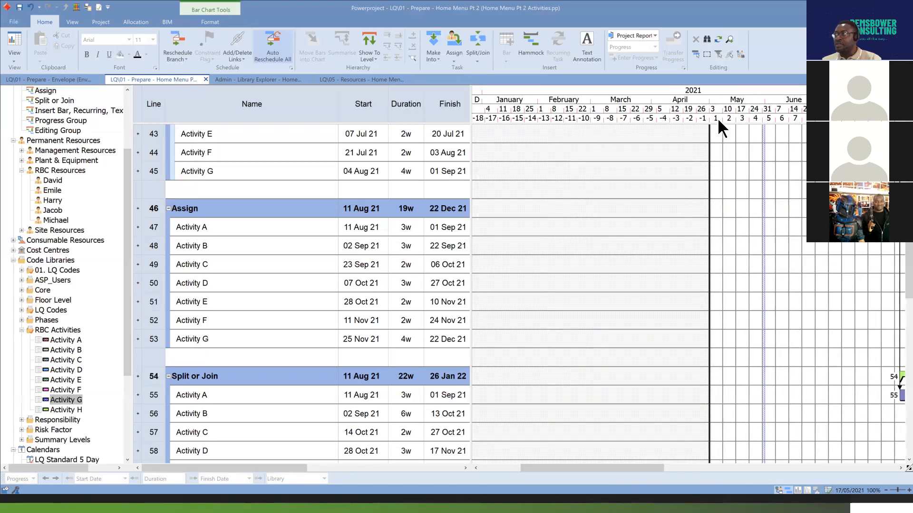
left_click_drag(655, 469, 743, 472)
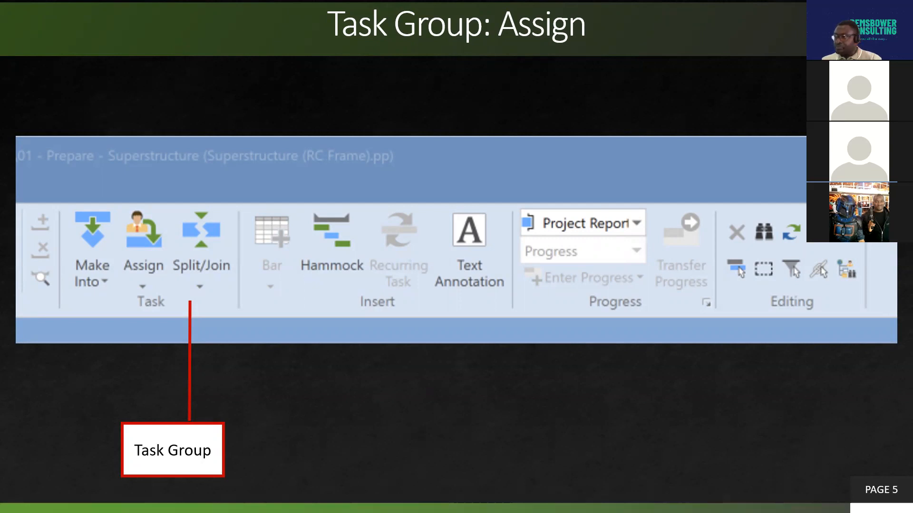
Switch from the slides back to Powerproject and collapse the RBC Activities and Code Libraries branches of the project tree.
key("alt+Tab")
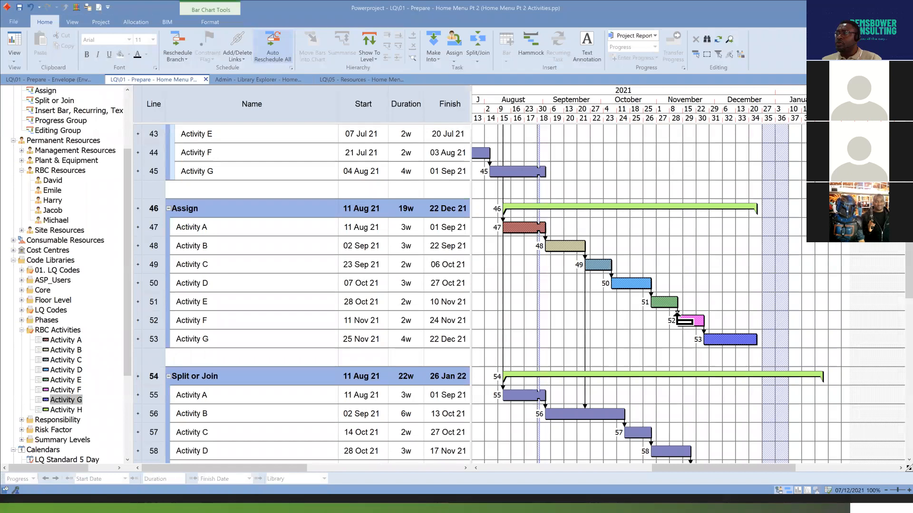
scroll(680, 318, "down", 5)
scroll(680, 318, "up", 5)
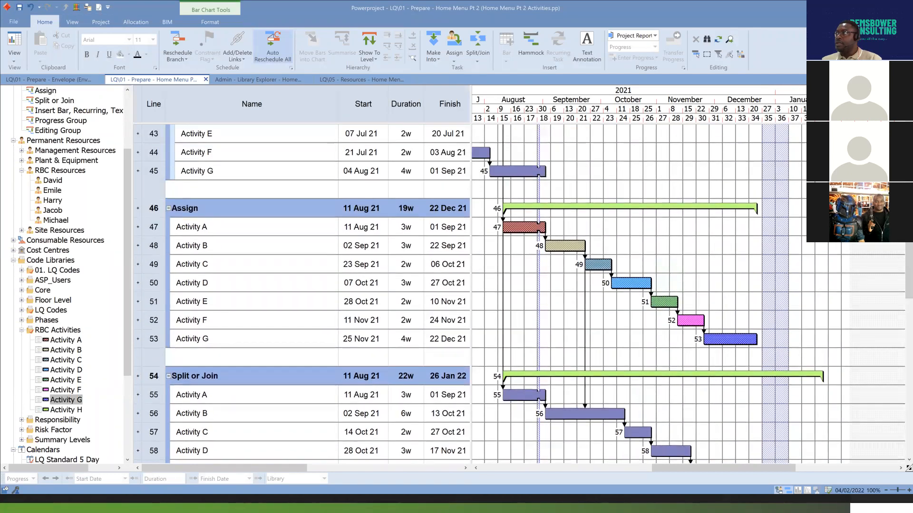
left_click_drag(745, 470, 725, 469)
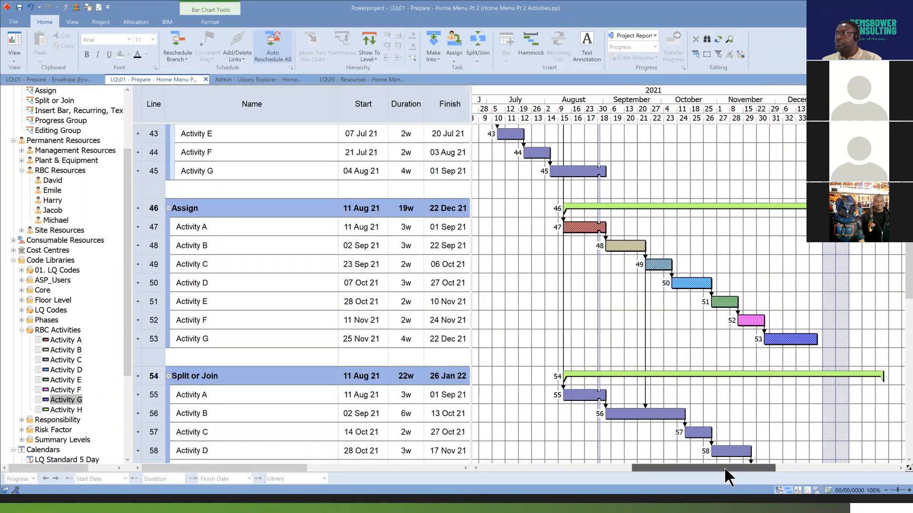
left_click(22, 330)
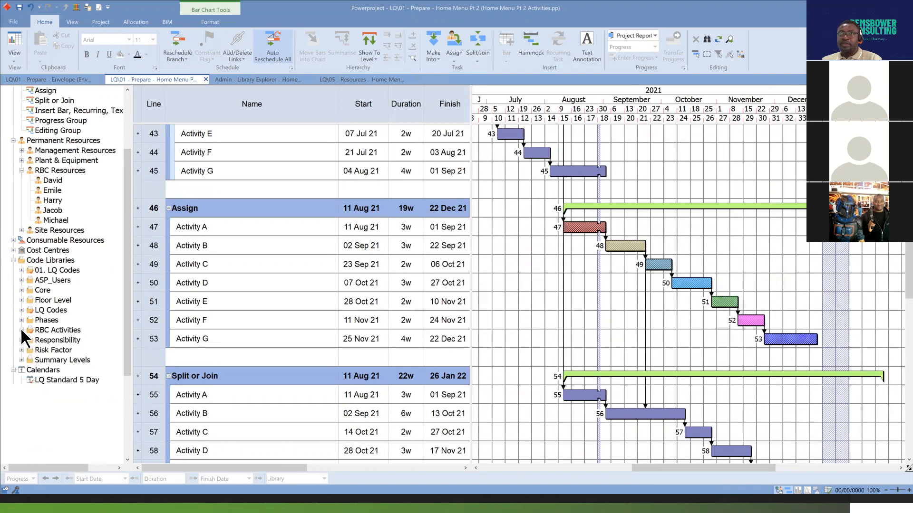
left_click(14, 261)
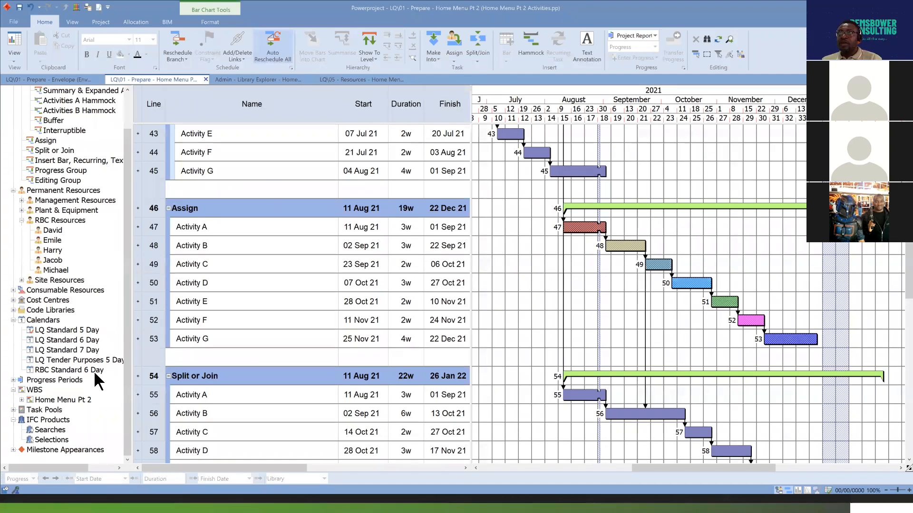
Go up to Project Objects in the Library Explorer and open the contents of the Calendar library.
left_click(277, 79)
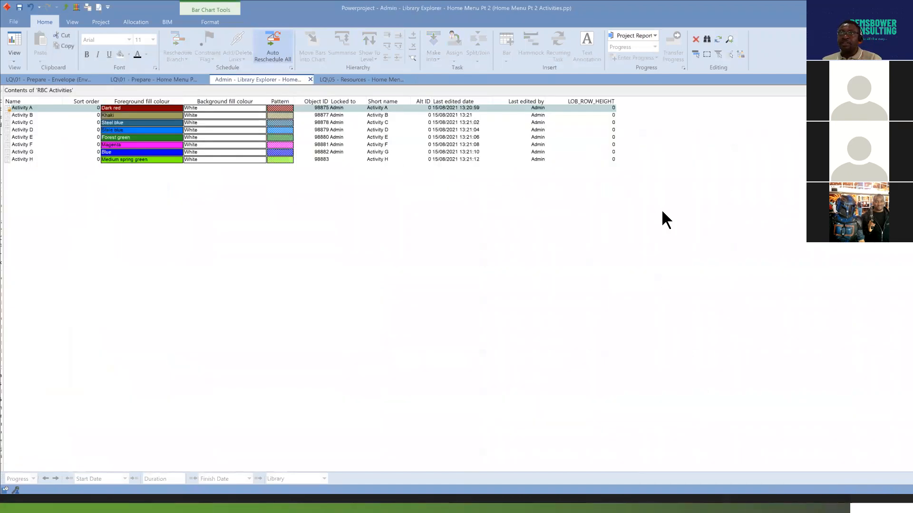
left_click(66, 7)
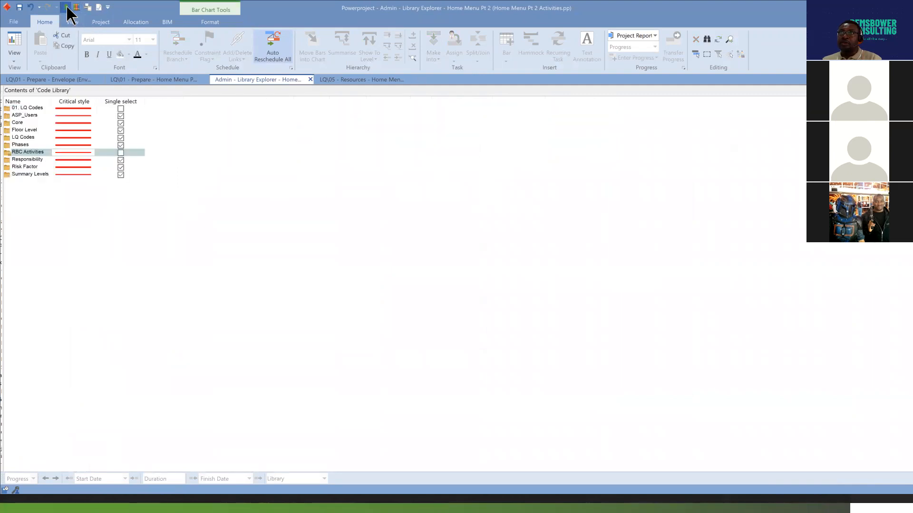
left_click(66, 8)
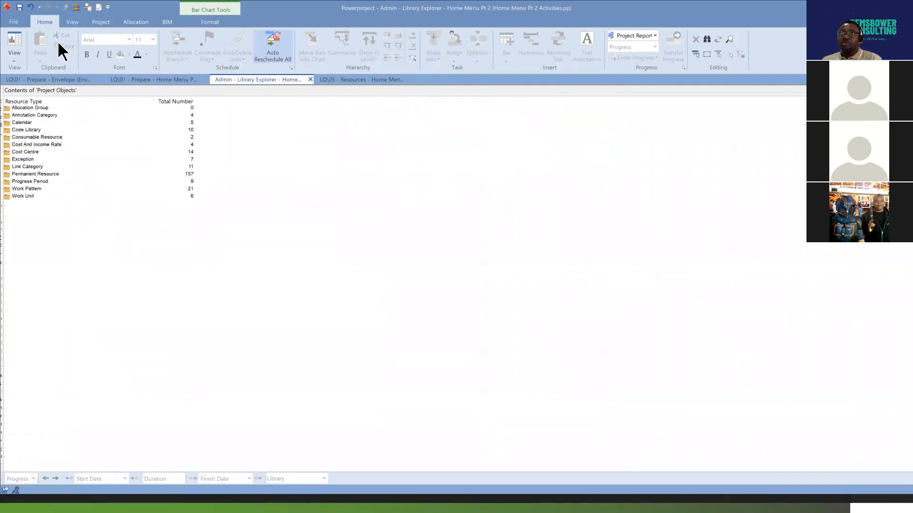
double_click(8, 122)
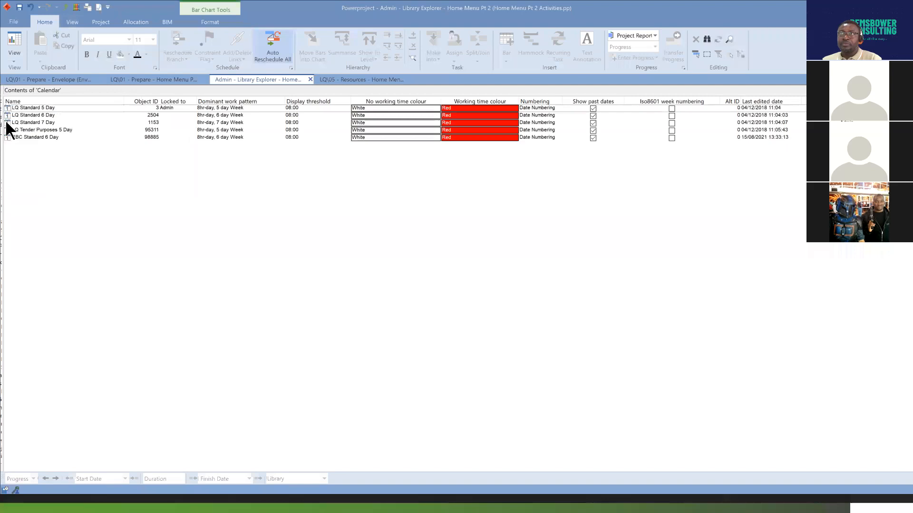
Open the properties of the RBC Standard 6 Day calendar, review its 2021 working and non-working days, and close them.
left_click(26, 137)
right_click(27, 137)
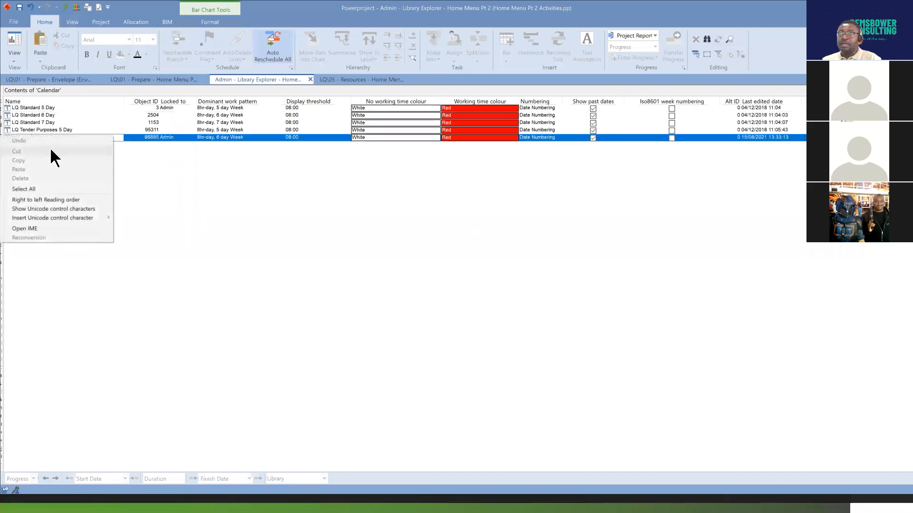
left_click(132, 168)
right_click(95, 136)
left_click(130, 221)
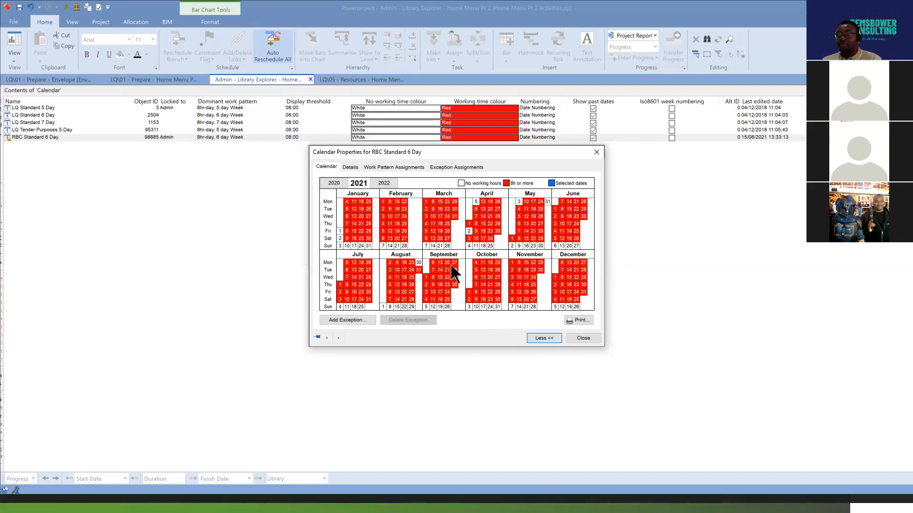
left_click(581, 339)
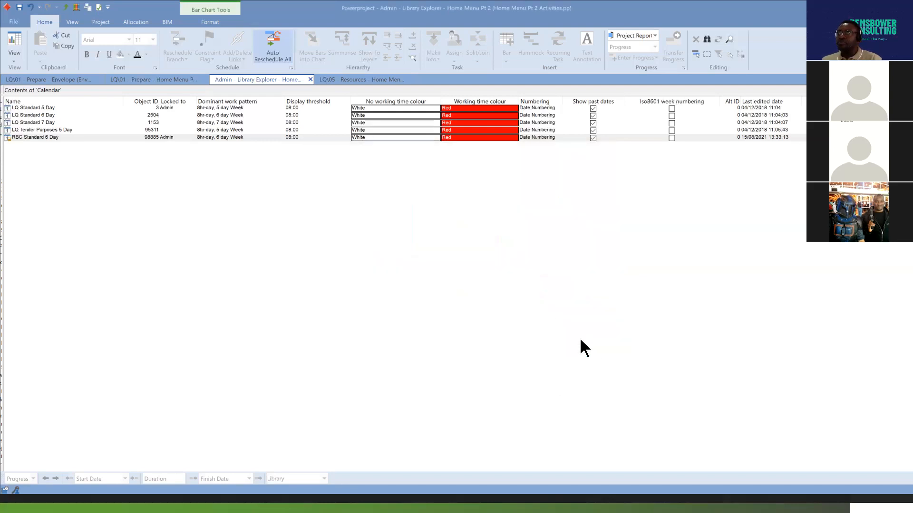
Return to the Prepare view and display the whole project from its top-level entry, Home Menu Pt 2.
left_click(166, 79)
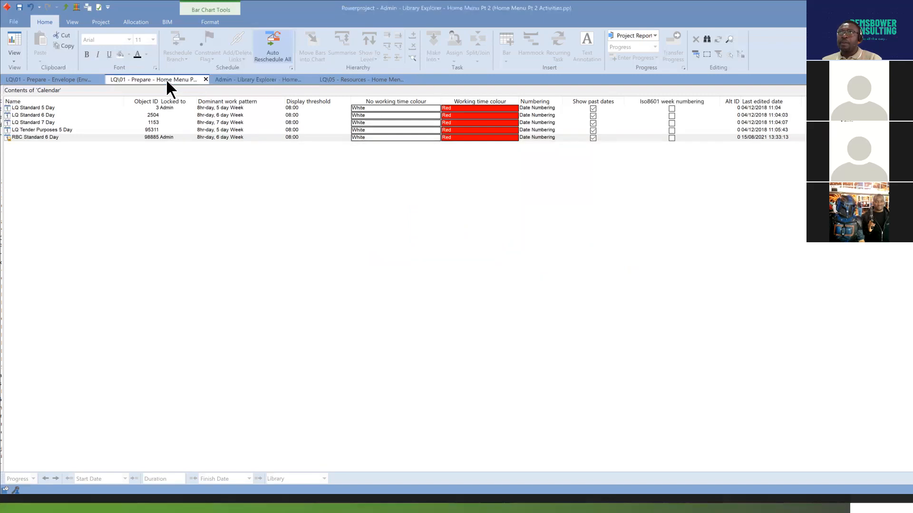
scroll(620, 290, "up", 4)
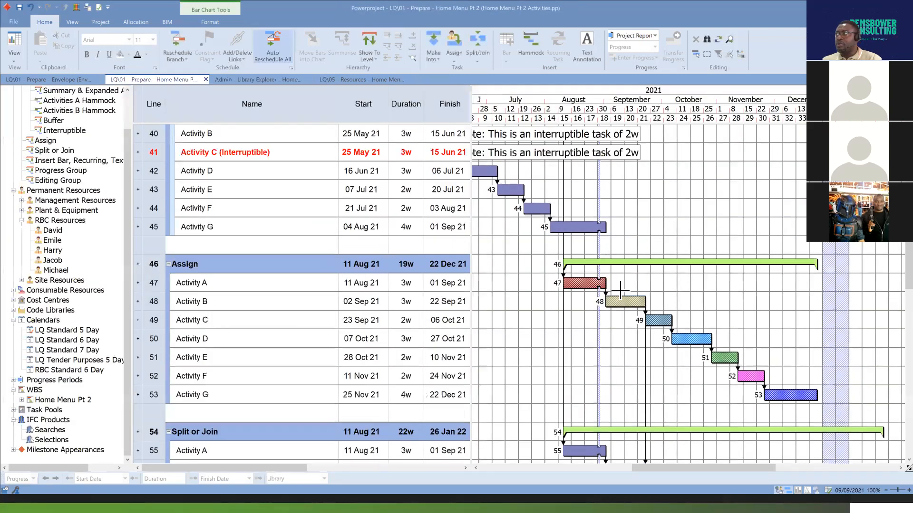
scroll(620, 290, "up", 9)
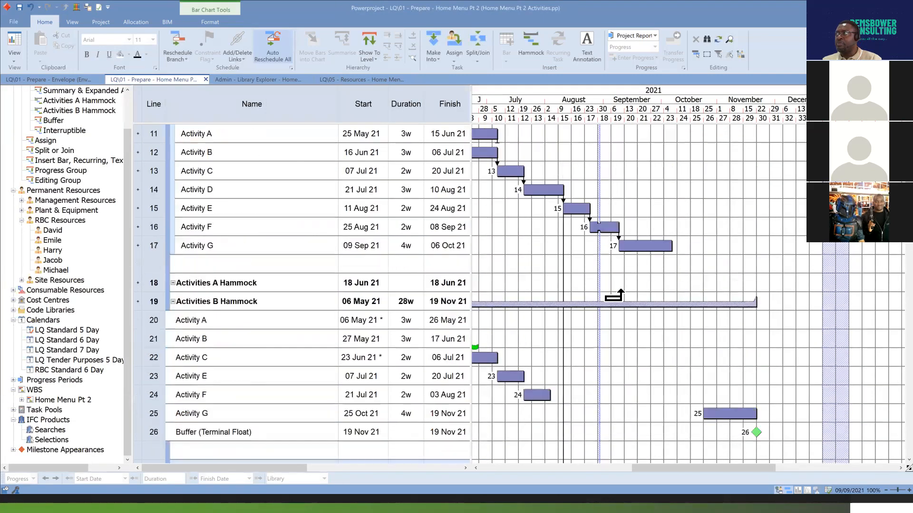
scroll(620, 284, "up", 3)
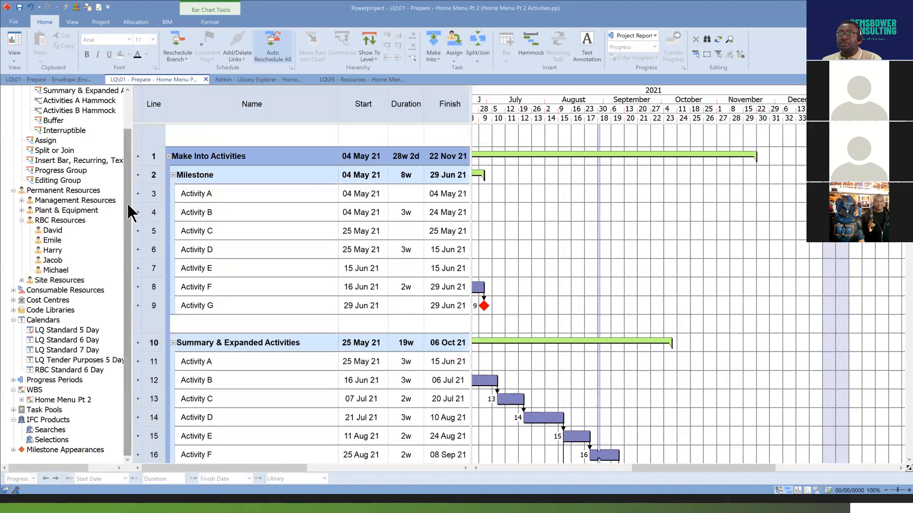
left_click_drag(127, 203, 129, 136)
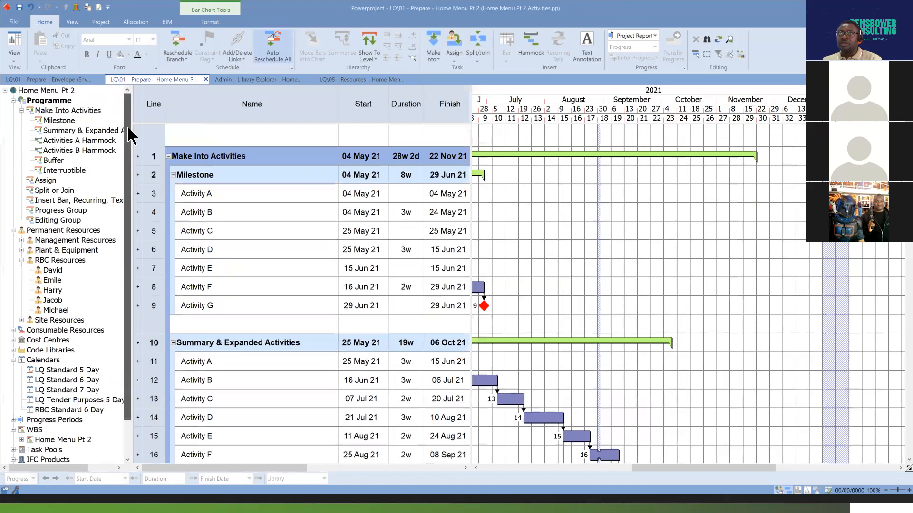
left_click(52, 91)
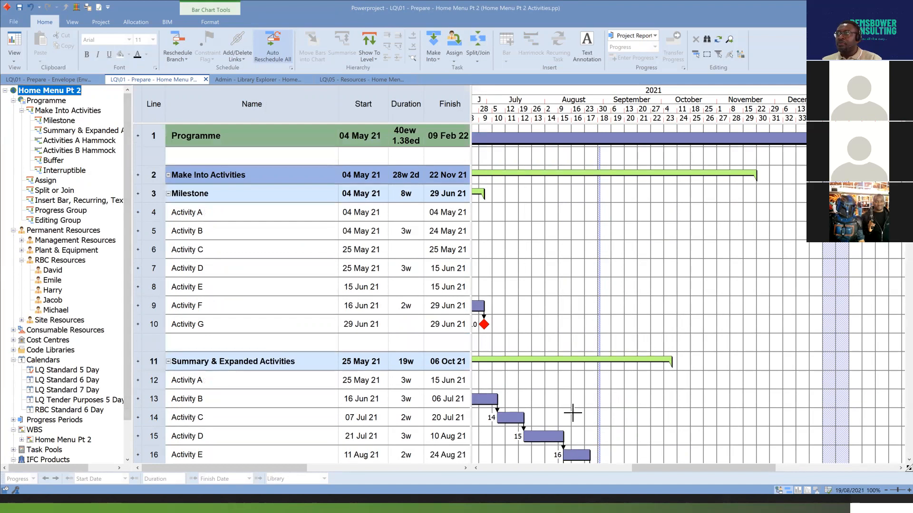
Assign the RBC Standard 6 Day calendar to all programme tasks, retaining existing durations, changing the folding calendar and allowing the root chart assignment.
left_click_drag(716, 468, 682, 461)
left_click(532, 380)
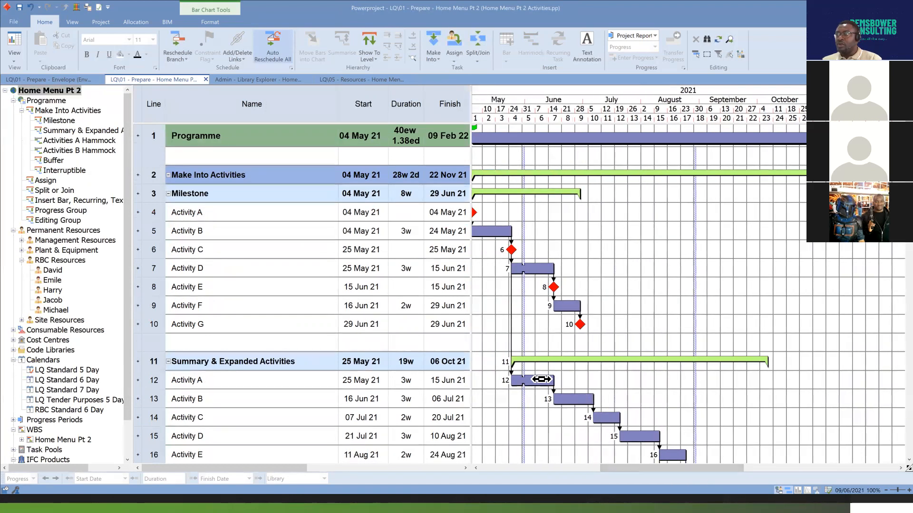
key("ctrl+a")
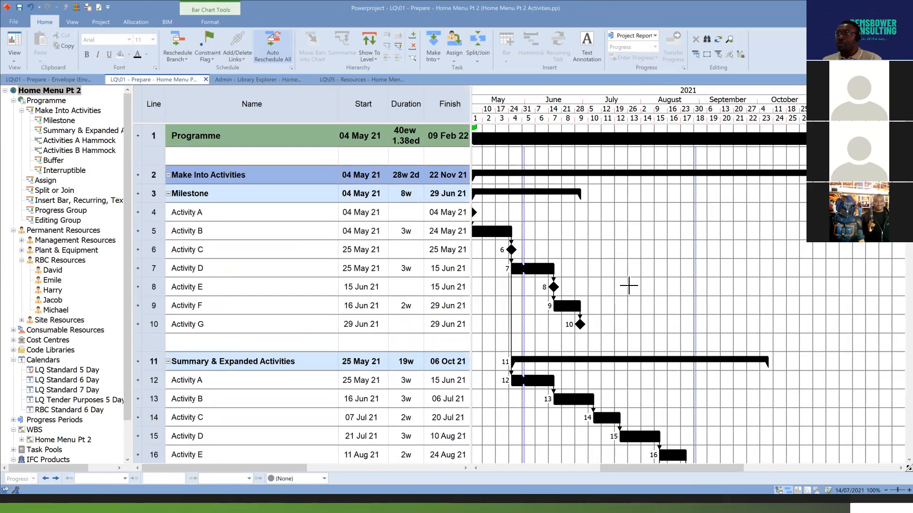
scroll(632, 306, "down", 1)
scroll(631, 306, "down", 4)
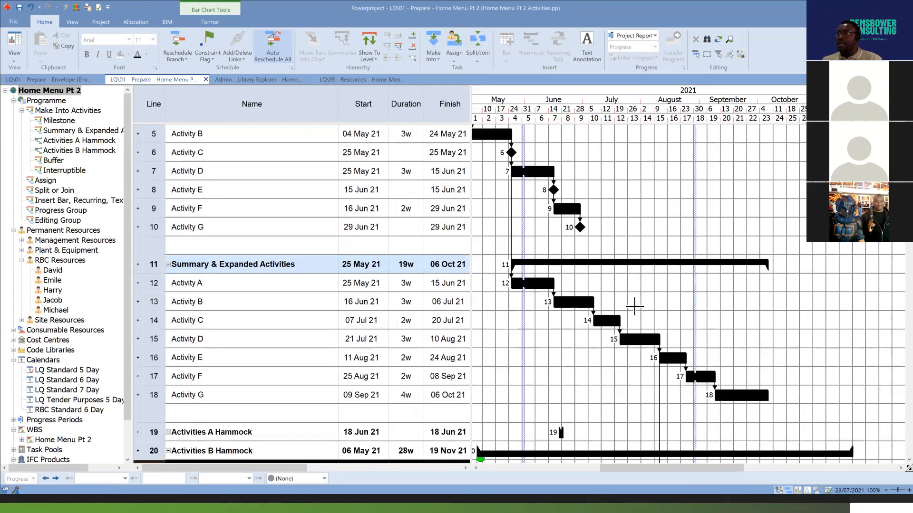
scroll(631, 306, "up", 2)
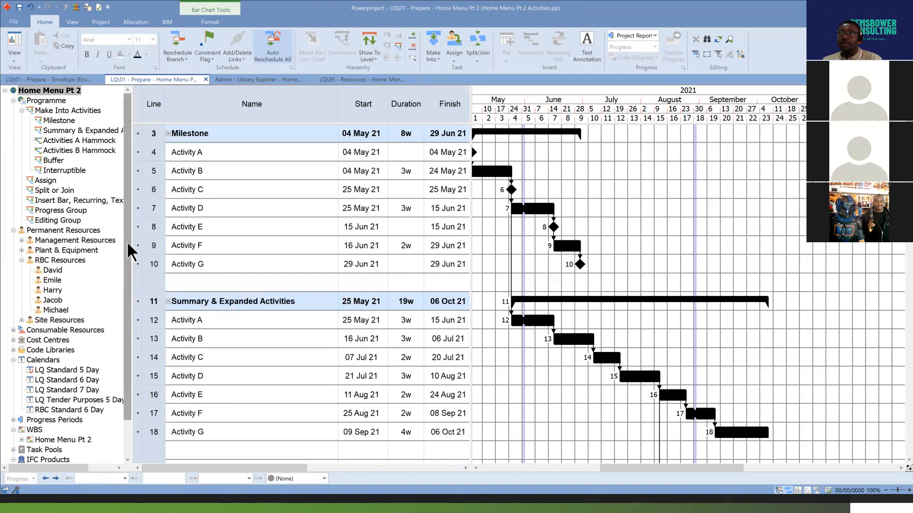
scroll(124, 250, "down", 2)
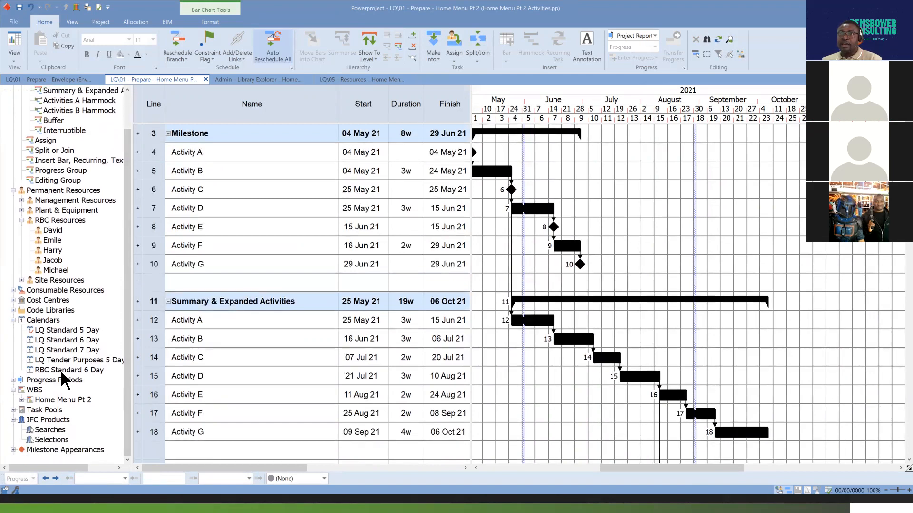
left_click_drag(63, 370, 543, 328)
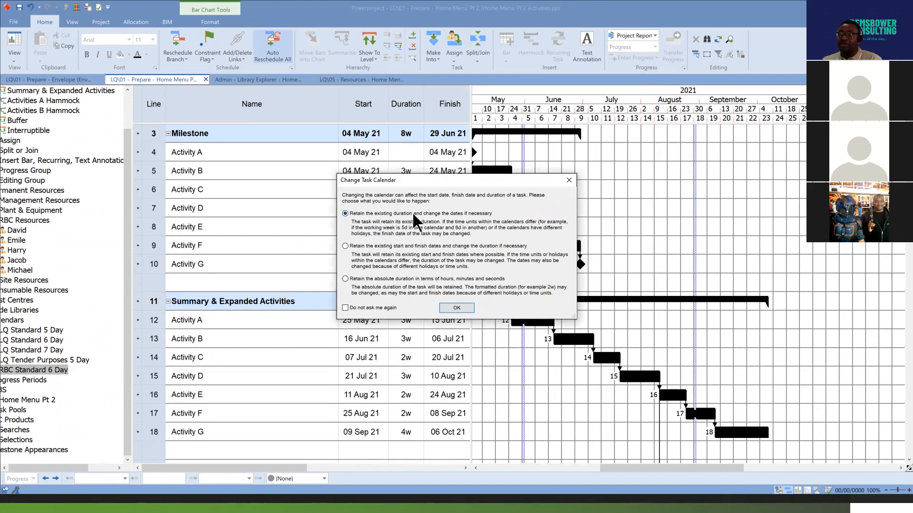
left_click(456, 308)
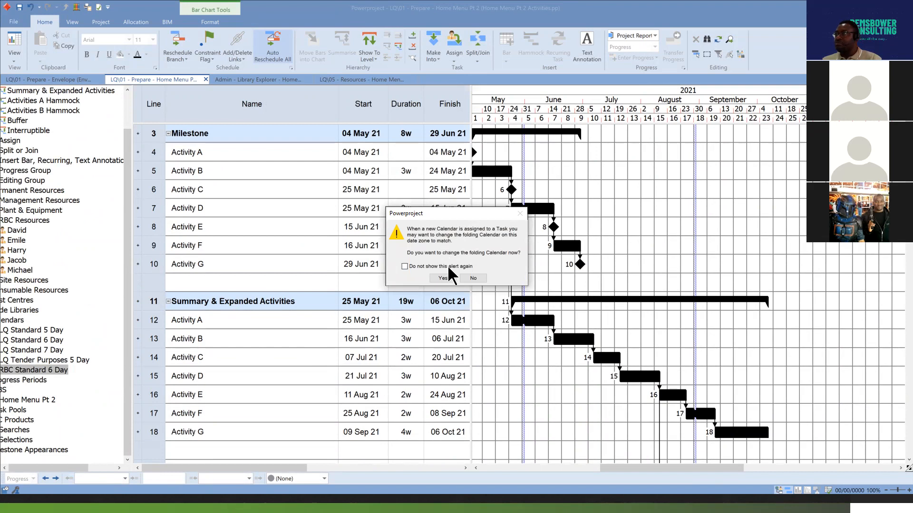
left_click(450, 278)
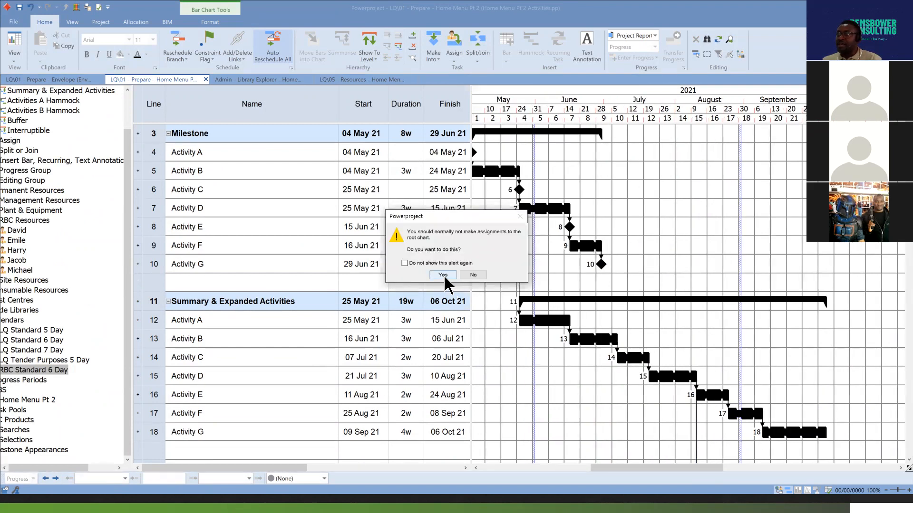
left_click(442, 276)
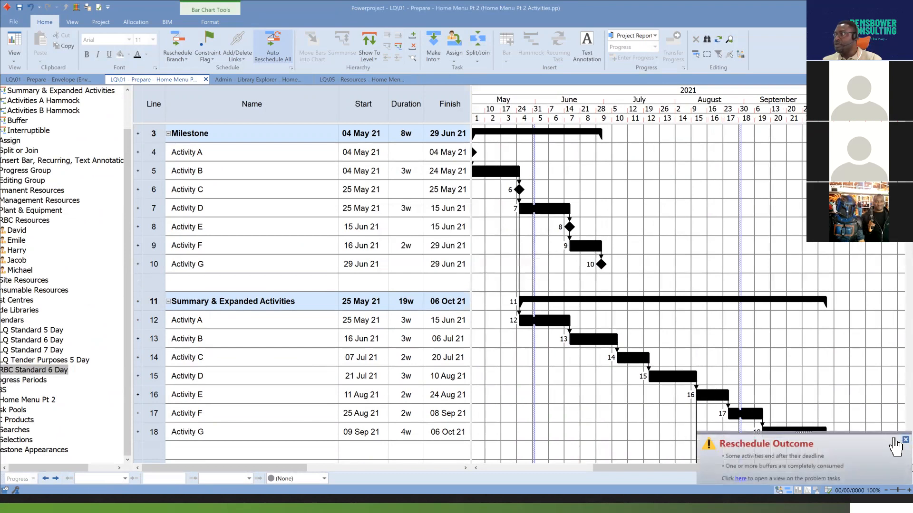
Delete the blank line beneath the Programme bar and the one above Summary & Expanded Activities.
left_click_drag(713, 468, 780, 460)
left_click_drag(799, 457, 816, 454)
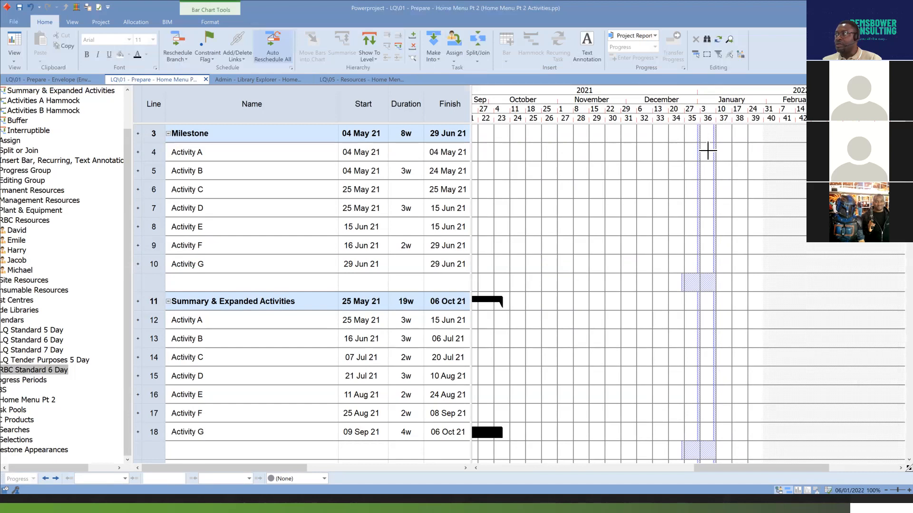
scroll(693, 320, "down", 3)
scroll(692, 320, "up", 4)
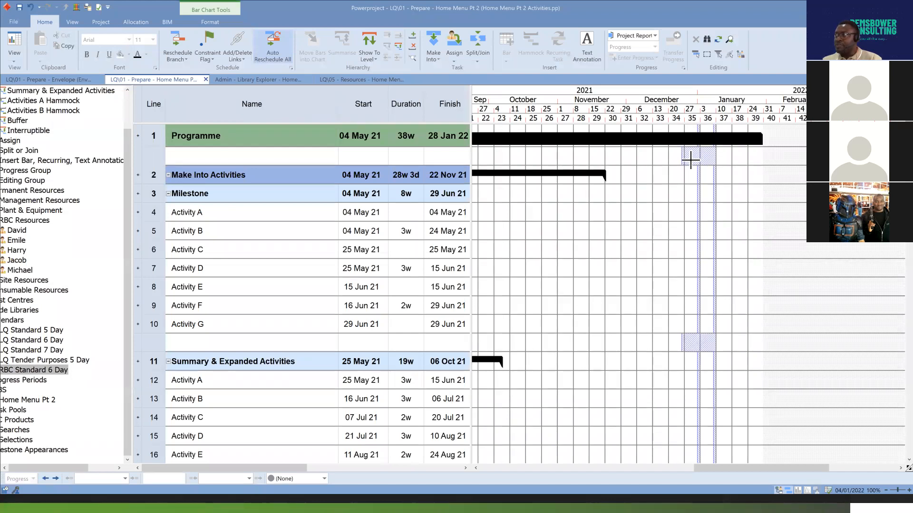
right_click(156, 158)
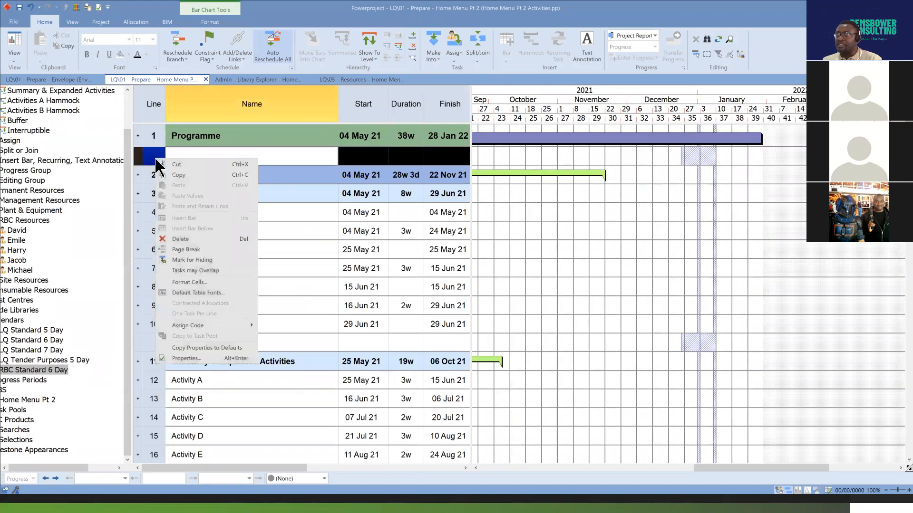
left_click(201, 239)
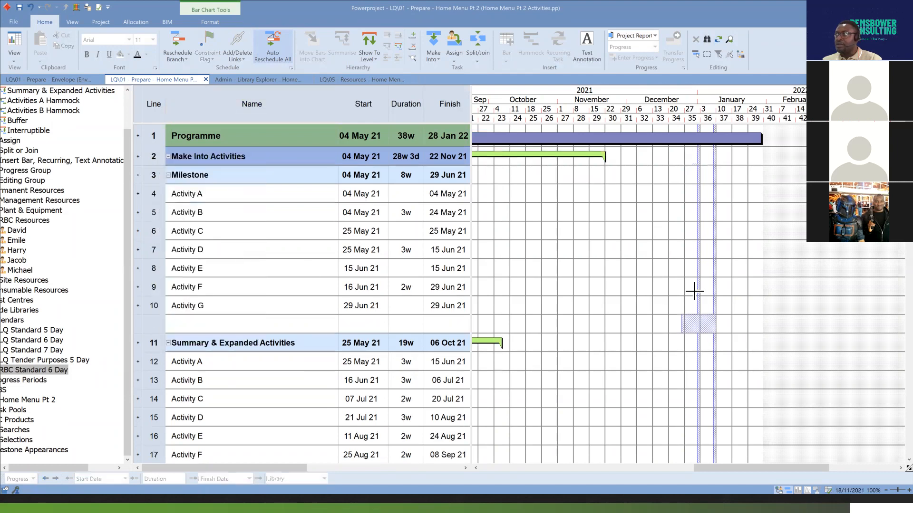
right_click(153, 329)
left_click(178, 202)
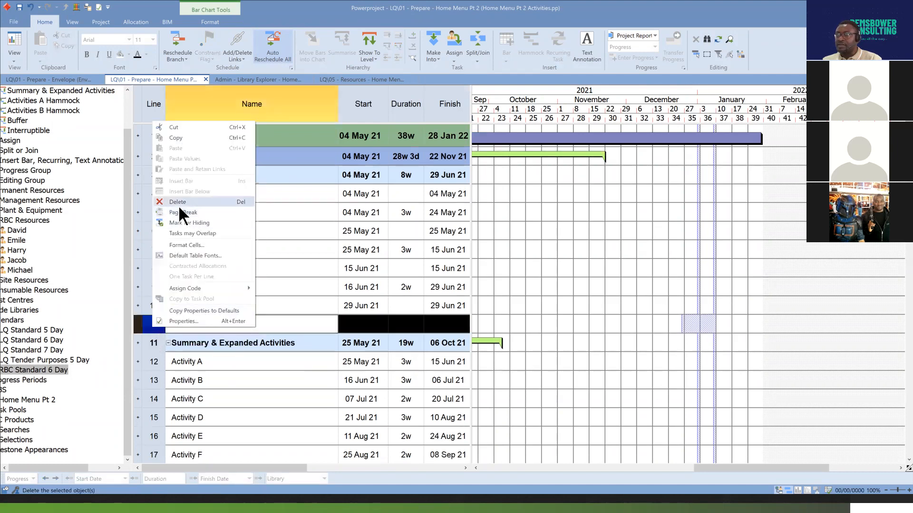
Delete the blank lines above the Activities A Hammock and Buffer headings.
scroll(649, 345, "down", 3)
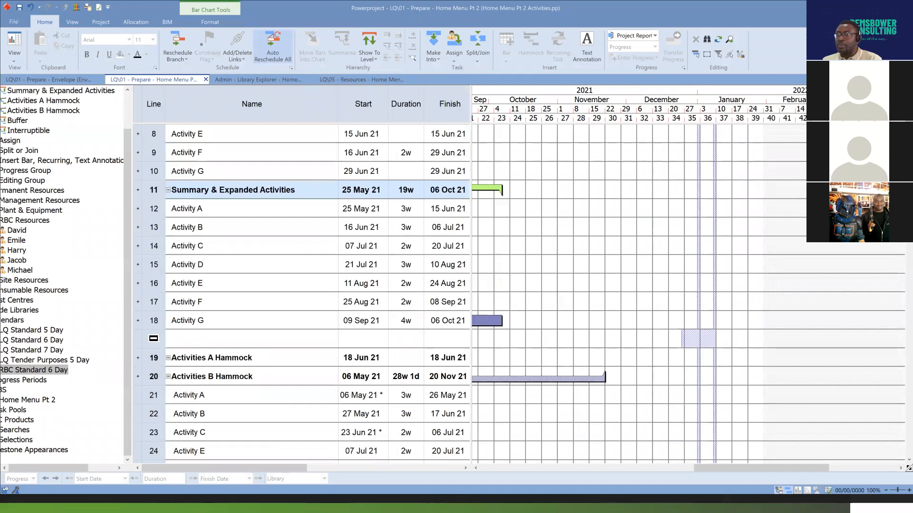
right_click(153, 339)
left_click(204, 209)
scroll(654, 336, "down", 4)
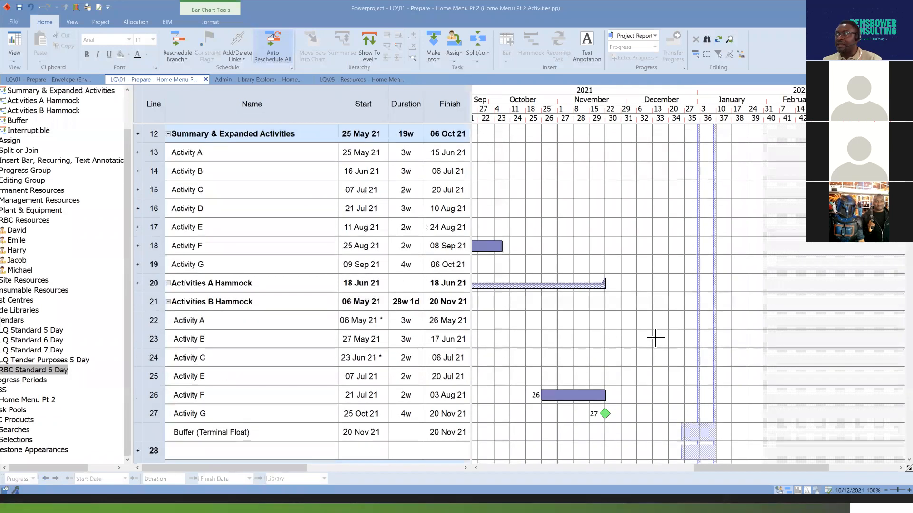
right_click(160, 305)
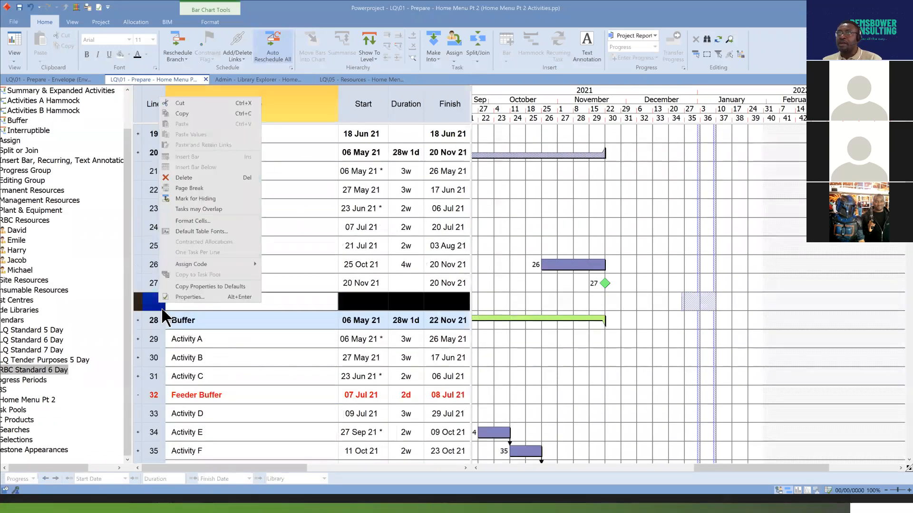
left_click(214, 177)
Delete the blank lines above the Interruptible and Assign headings.
scroll(695, 337, "down", 1)
scroll(695, 336, "down", 2)
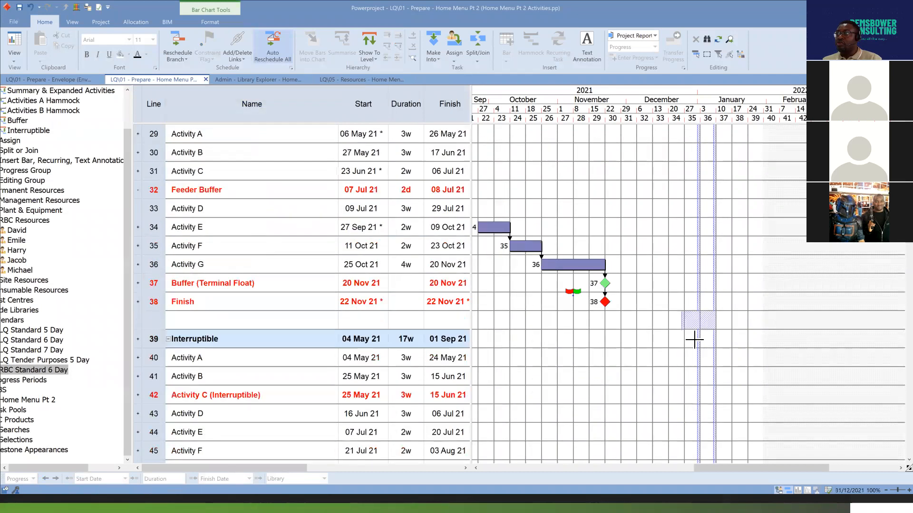
right_click(162, 325)
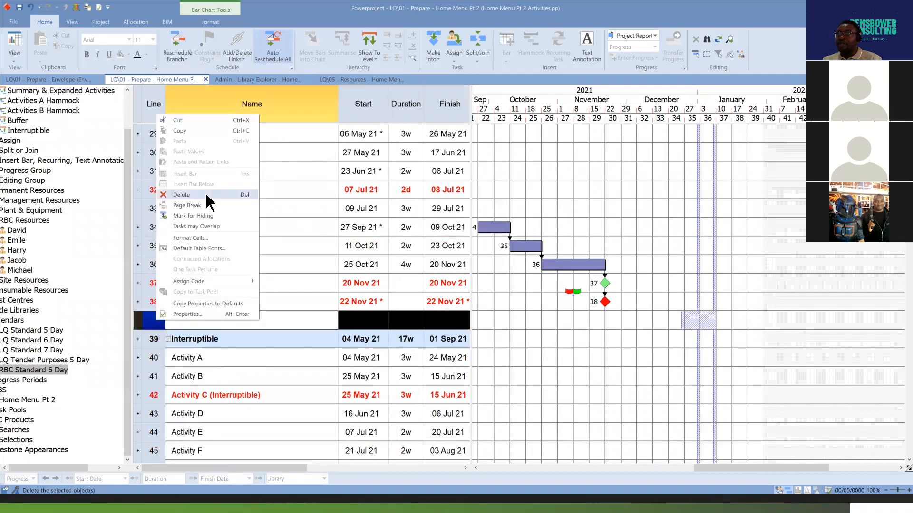
left_click(190, 195)
scroll(684, 319, "down", 3)
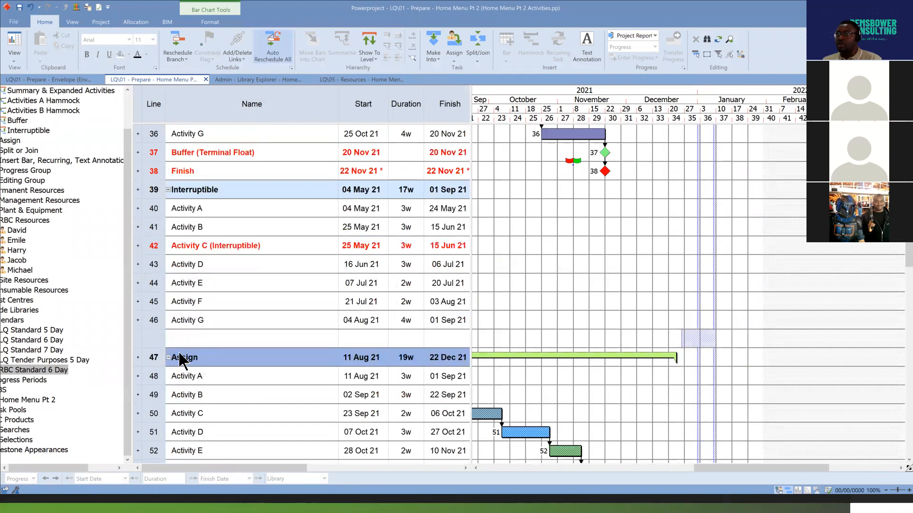
right_click(157, 339)
left_click(191, 217)
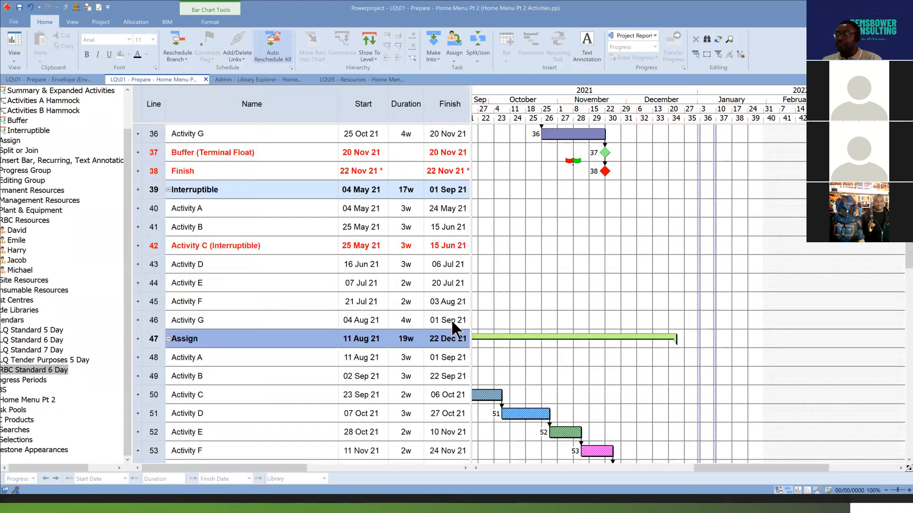
Delete the blank line above the Split or Join heading.
scroll(452, 324, "down", 3)
right_click(205, 318)
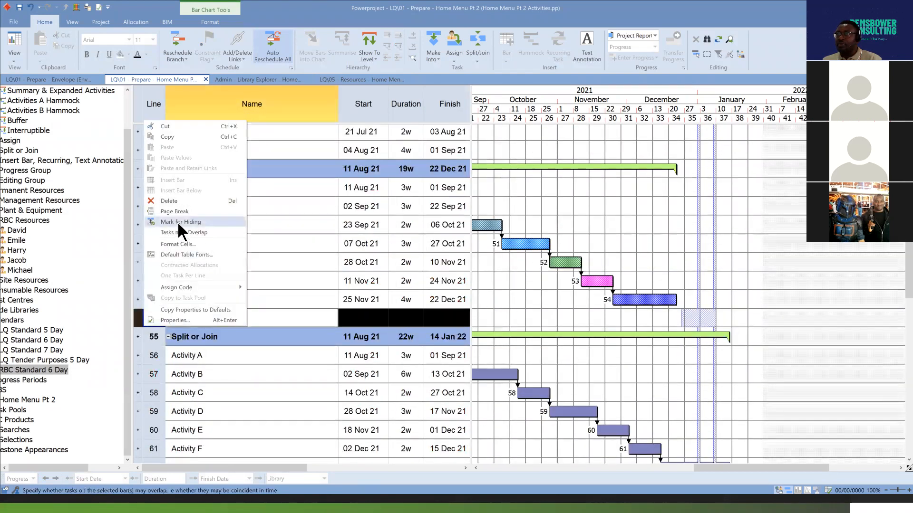
left_click(185, 208)
right_click(153, 317)
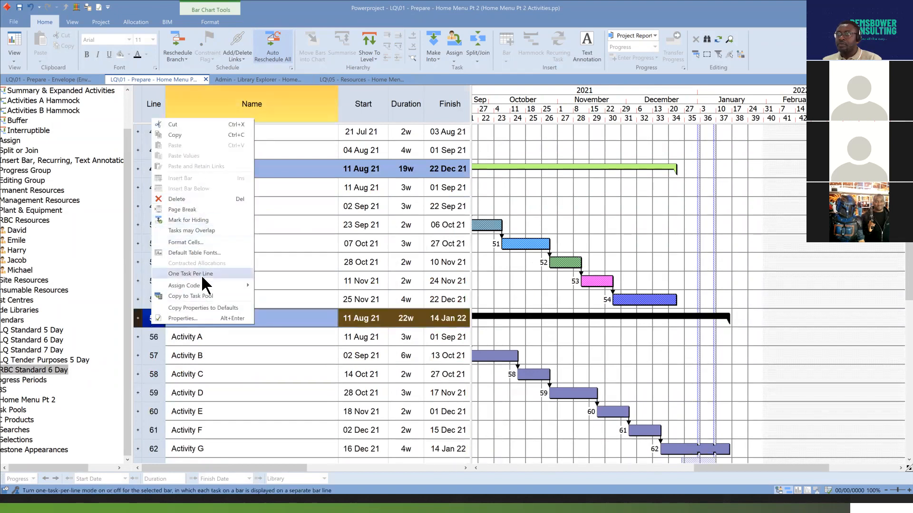
left_click(208, 209)
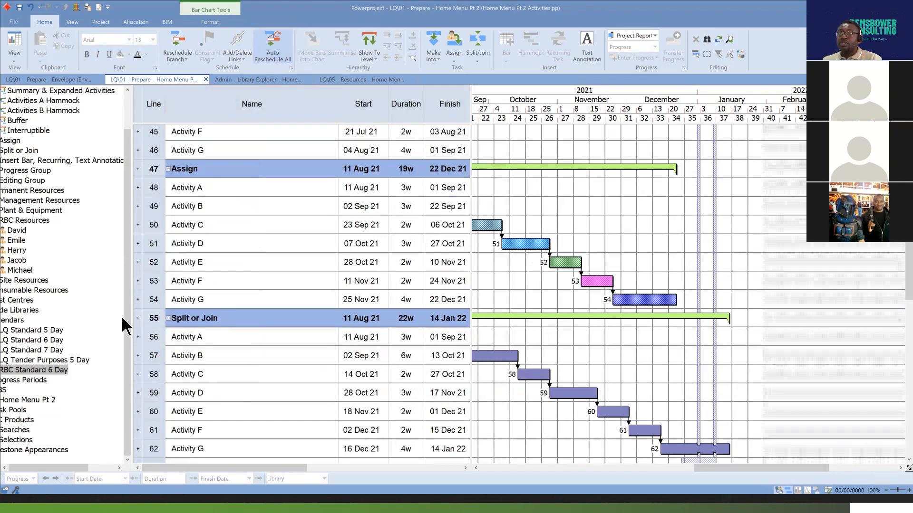
Display the Programme branch and examine the non-working shading around December and January beneath the Split or Join tasks.
scroll(125, 316, "up", 2)
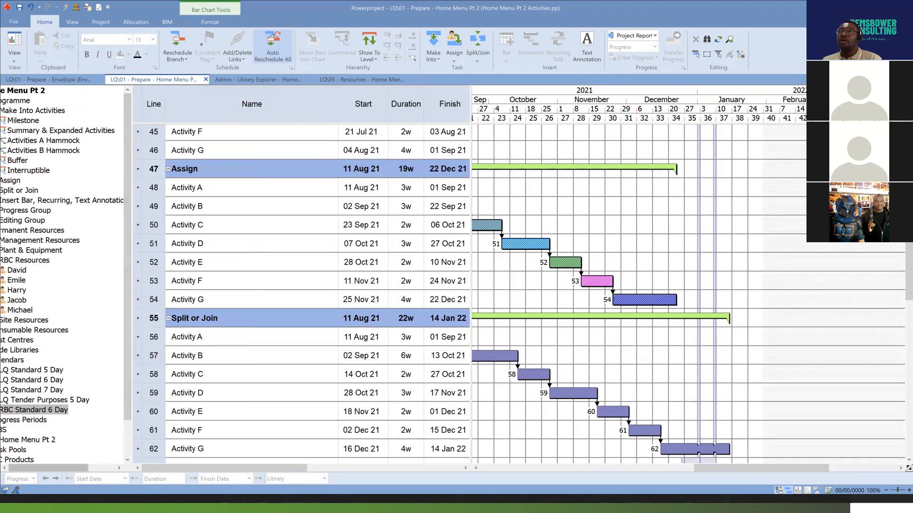
left_click(77, 371)
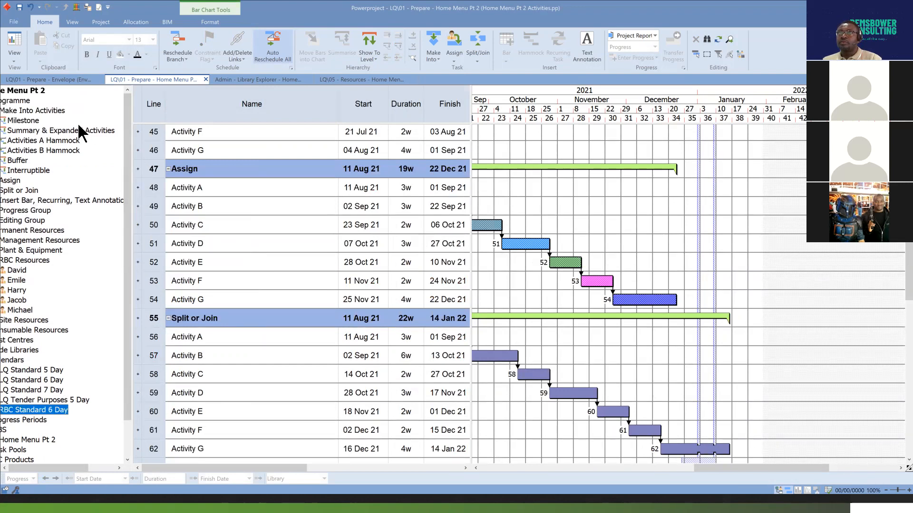
left_click(25, 101)
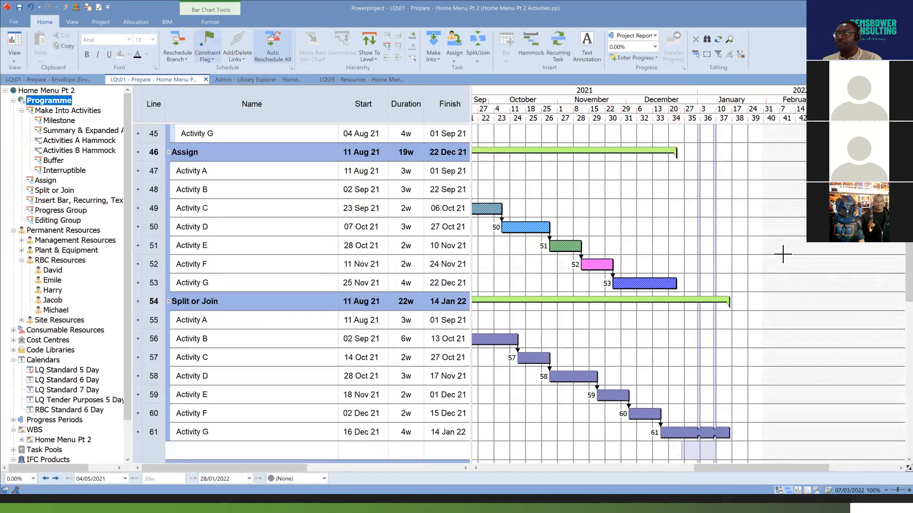
scroll(663, 367, "down", 1)
scroll(662, 380, "up", 1)
scroll(661, 387, "down", 1)
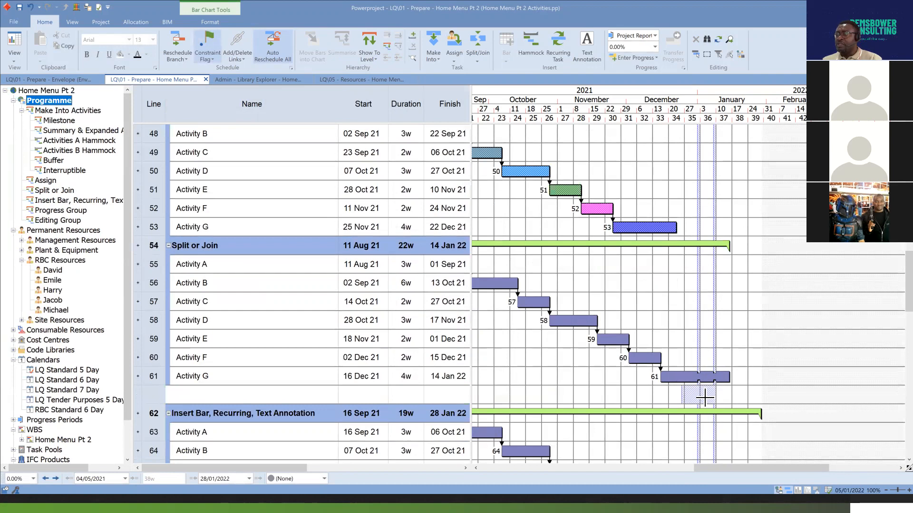
scroll(703, 399, "down", 1)
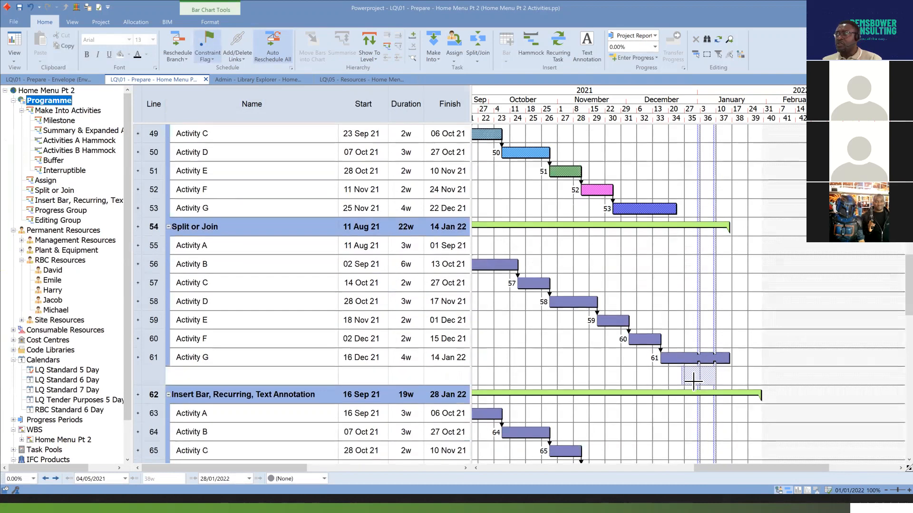
Review the date zone's dates, scales and shading properties, and close them without changes.
right_click(616, 110)
left_click(660, 170)
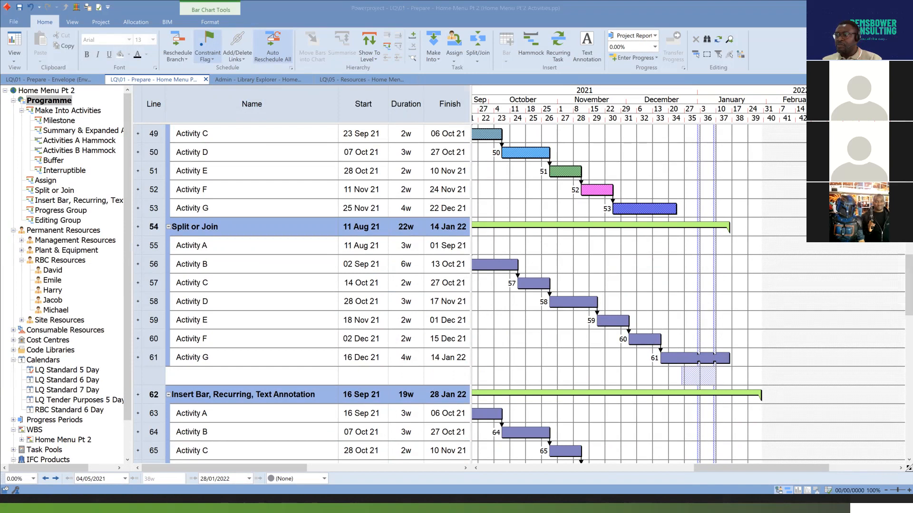
left_click(495, 261)
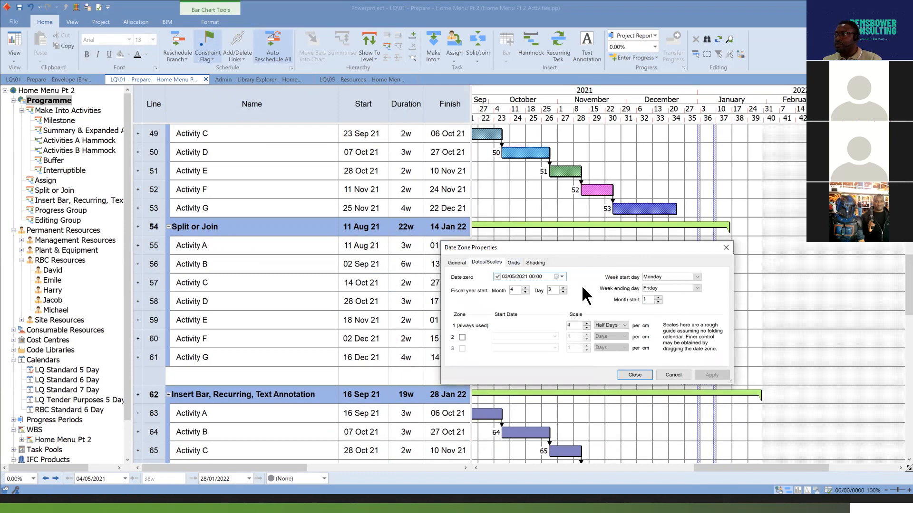
left_click(536, 262)
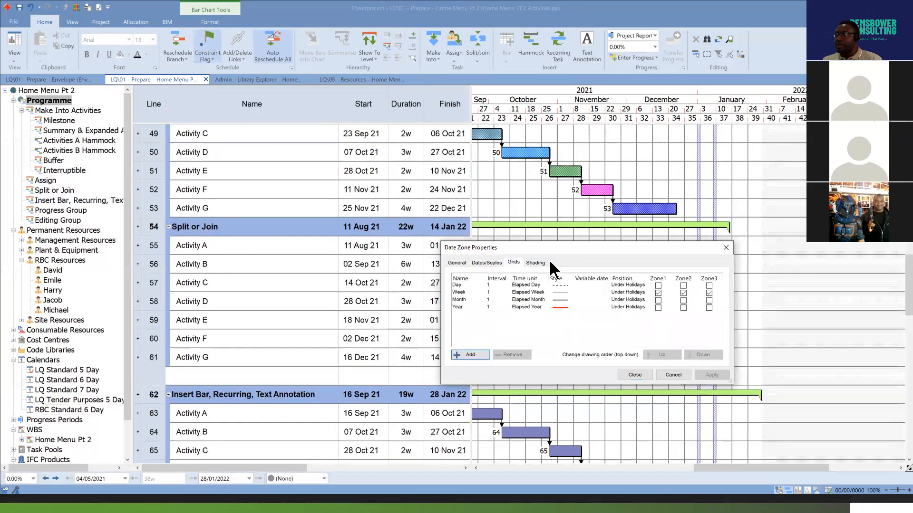
left_click(670, 376)
Format the bar chart's non-working display to use RBC Standard 6 Day as the subheading calendar.
right_click(628, 262)
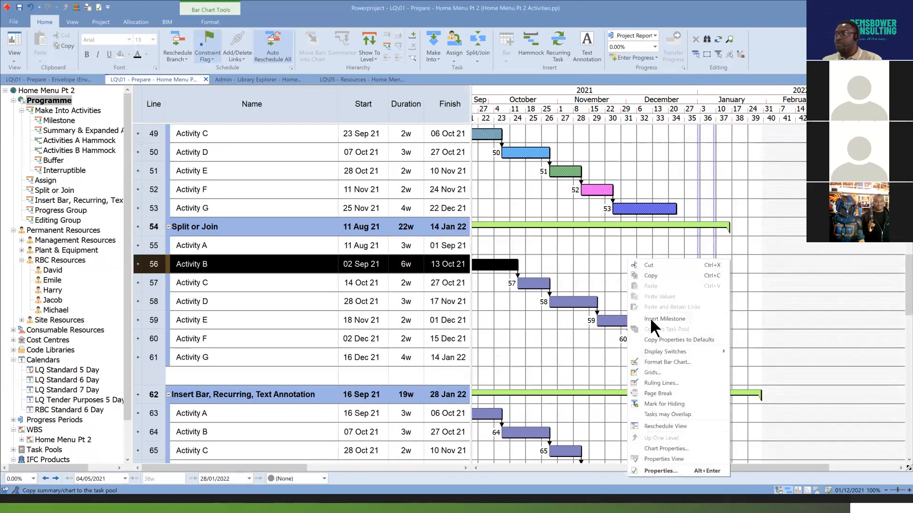
left_click(680, 363)
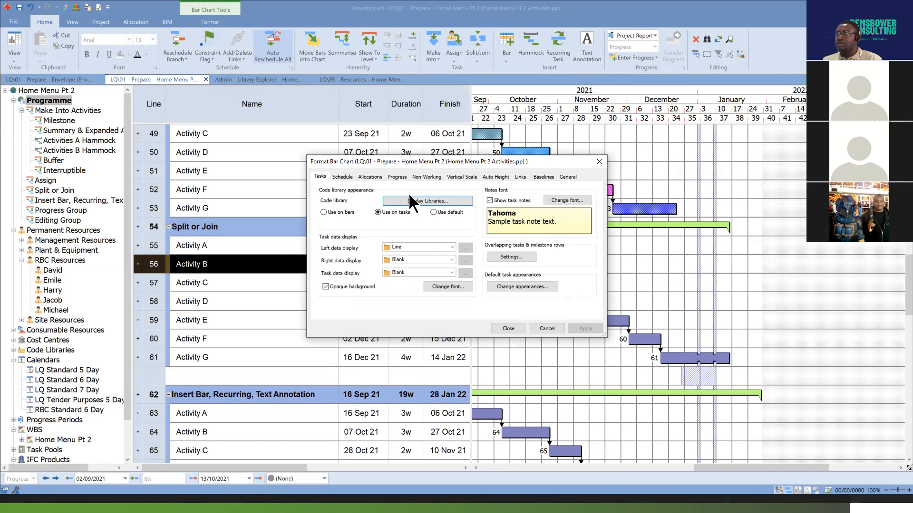
left_click(427, 176)
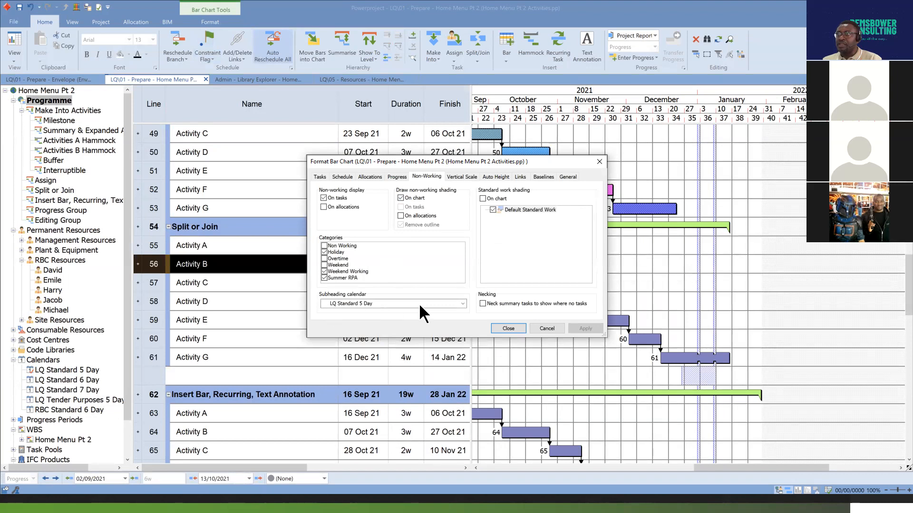
left_click(463, 303)
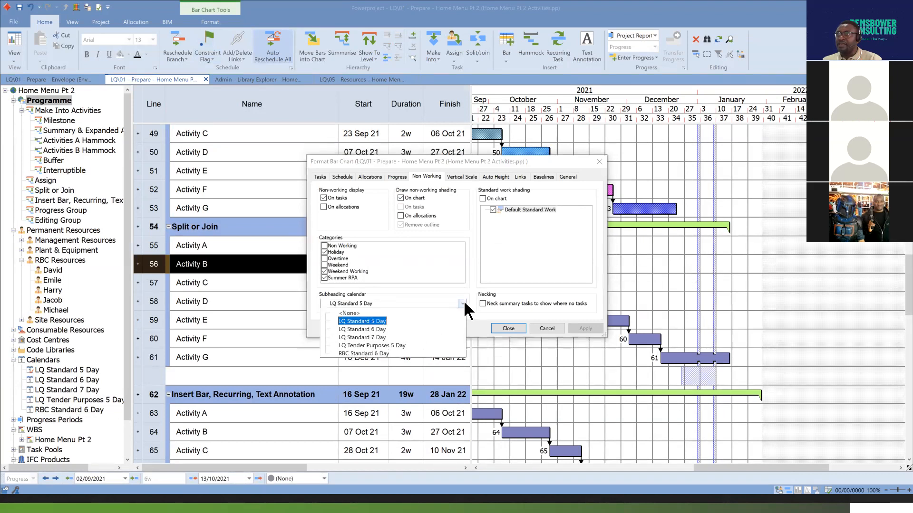
left_click(373, 353)
left_click(589, 329)
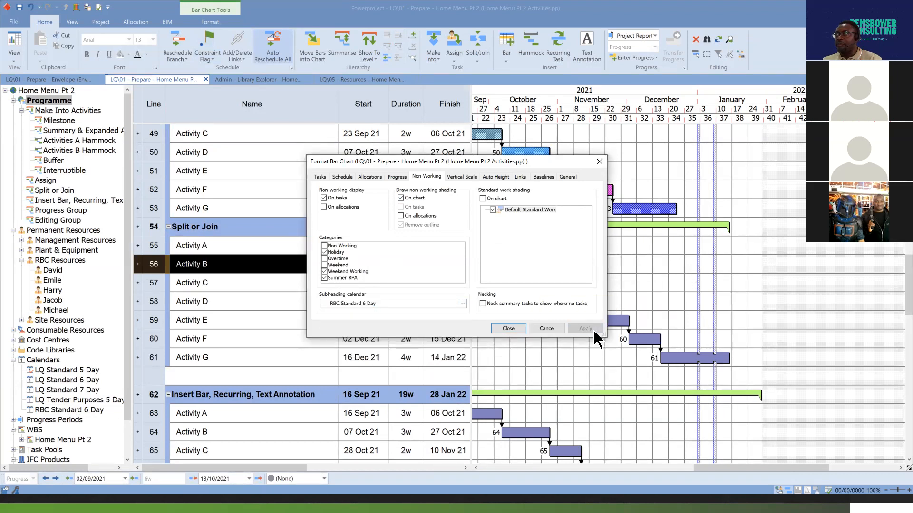
left_click(516, 328)
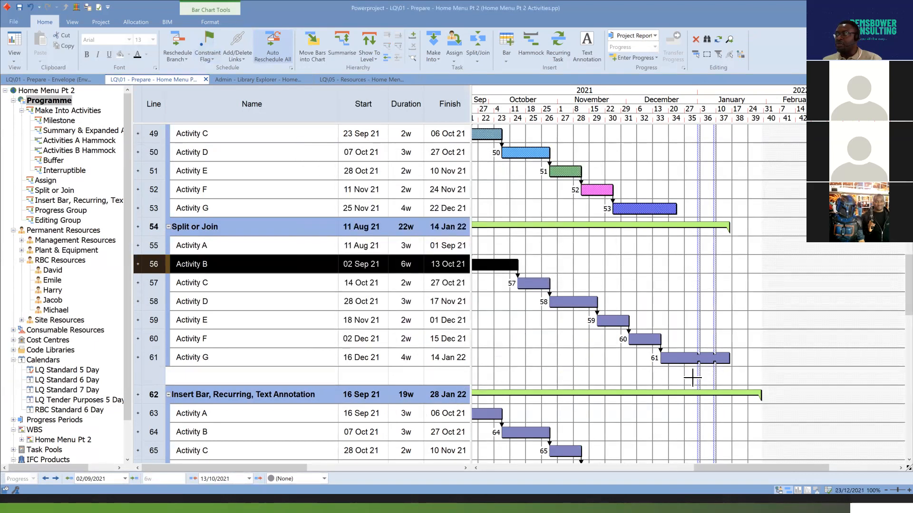
Insert a blank bar above the Interruptible heading.
scroll(697, 388, "down", 5)
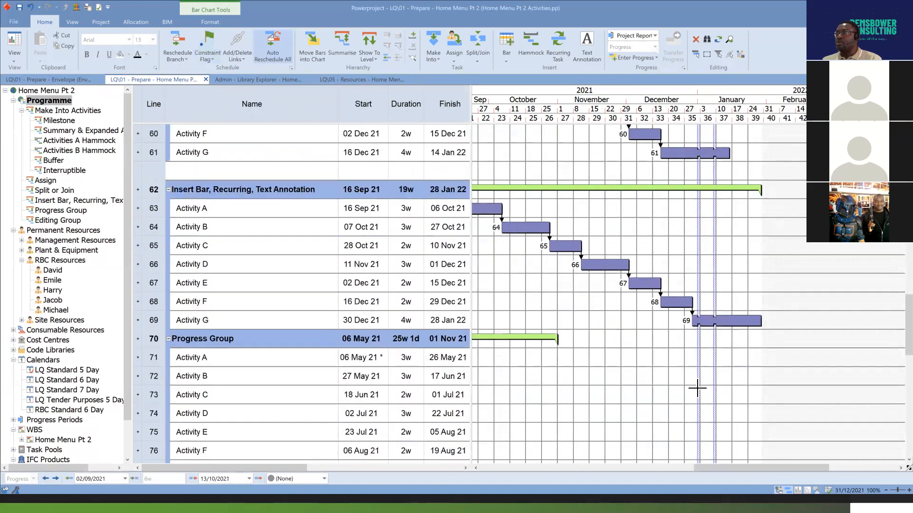
scroll(697, 388, "down", 3)
scroll(699, 383, "down", 2)
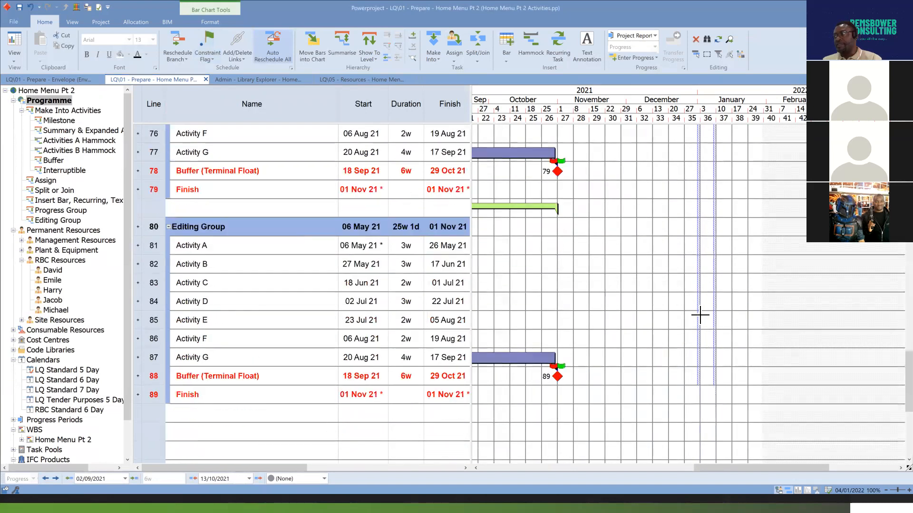
scroll(700, 314, "up", 6)
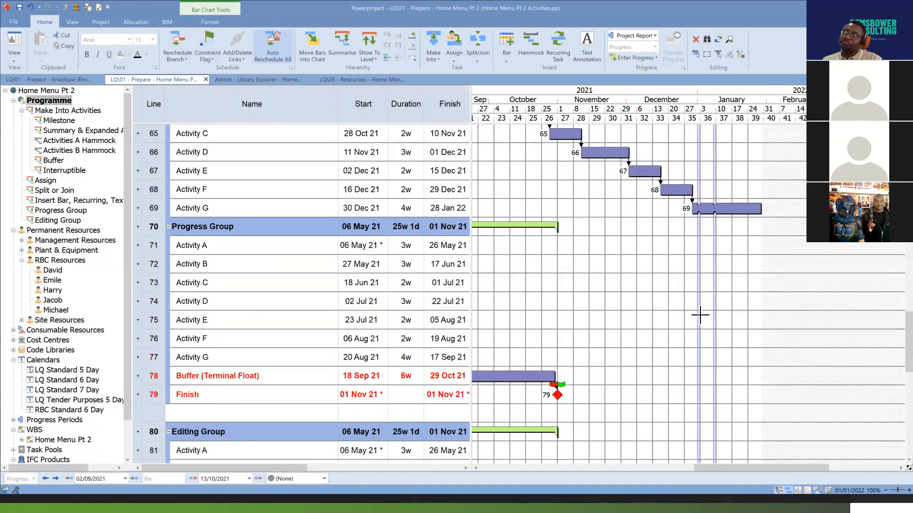
scroll(700, 313, "up", 9)
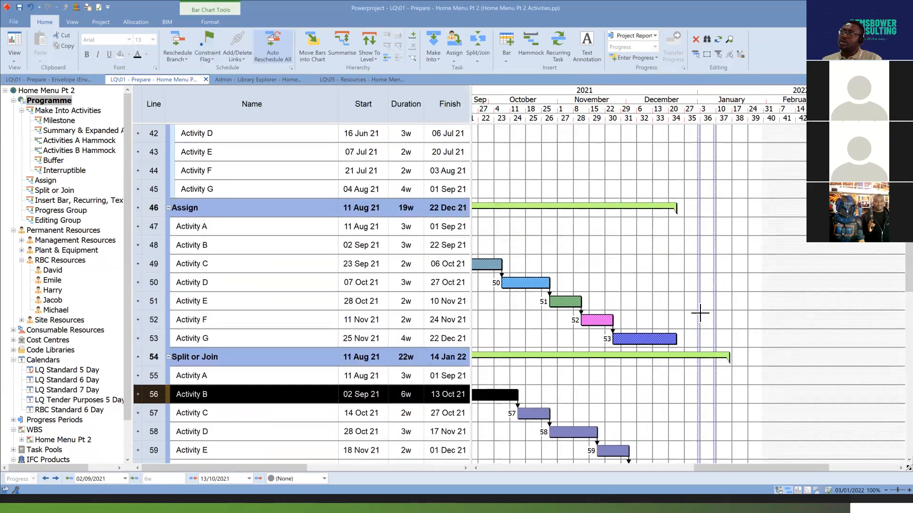
scroll(700, 314, "up", 1)
right_click(153, 282)
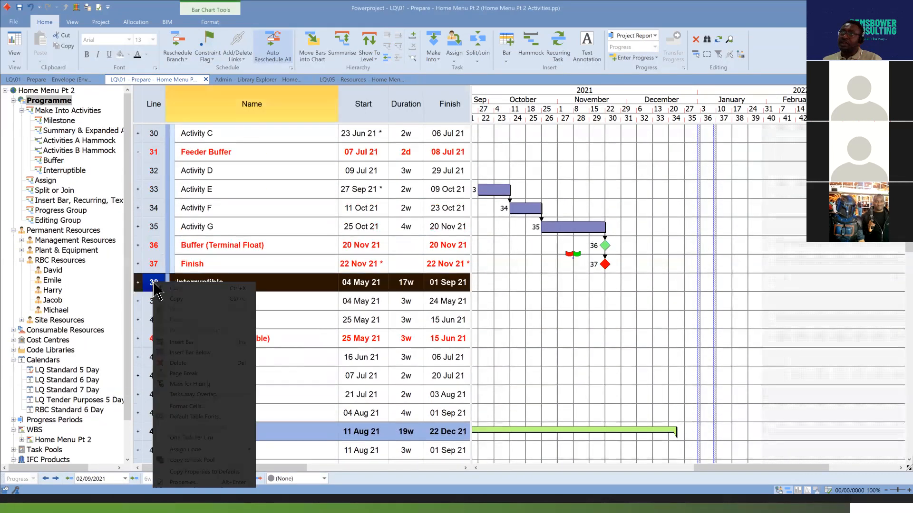
left_click(203, 343)
left_click(705, 310)
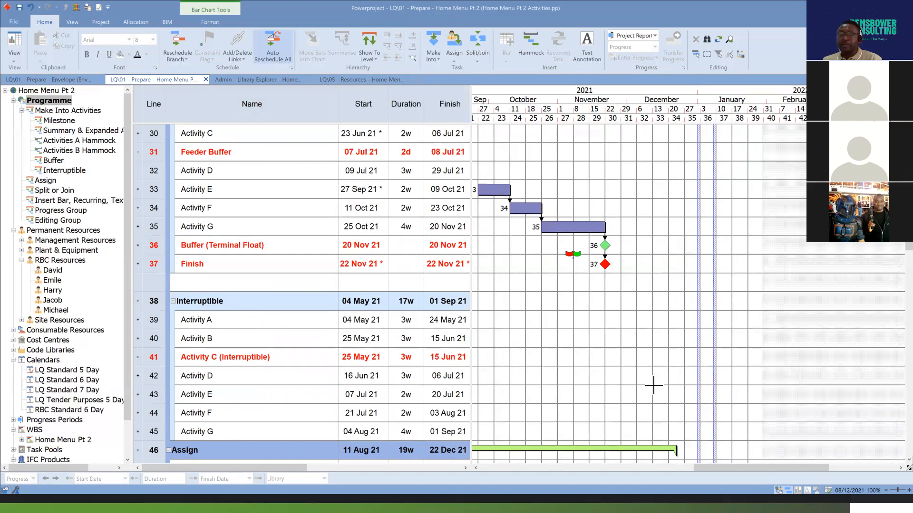
Examine the non-working shading and bar necking across the Assign and Split or Join groups from August to January.
left_click_drag(785, 470, 759, 469)
scroll(694, 341, "down", 2)
scroll(694, 340, "down", 2)
scroll(727, 267, "down", 2)
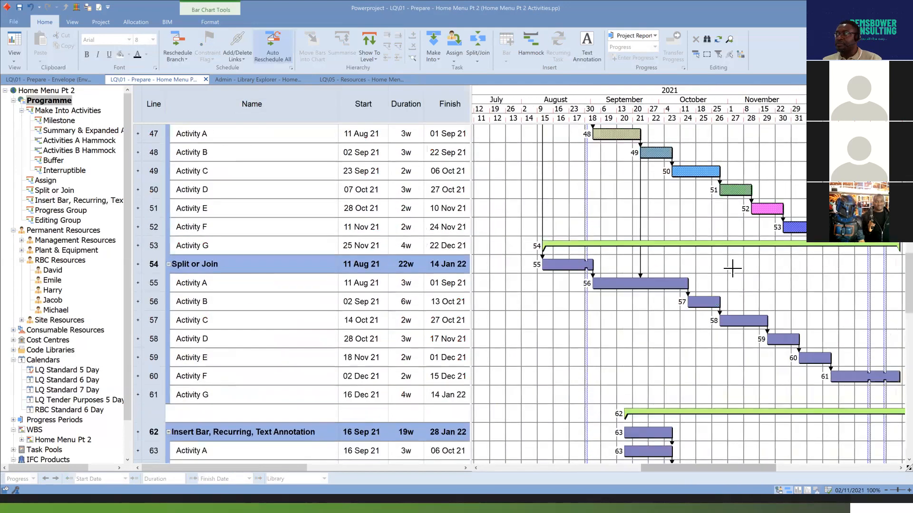
scroll(725, 277, "down", 1)
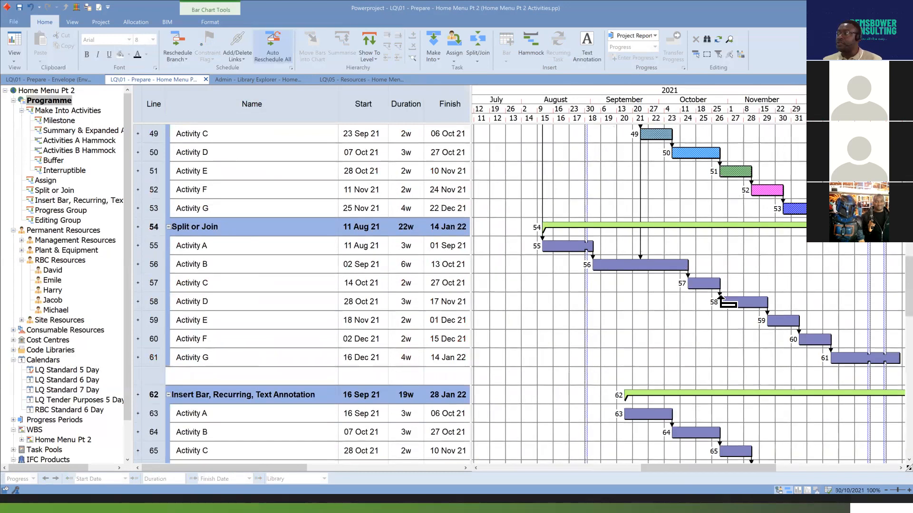
scroll(729, 360, "up", 3)
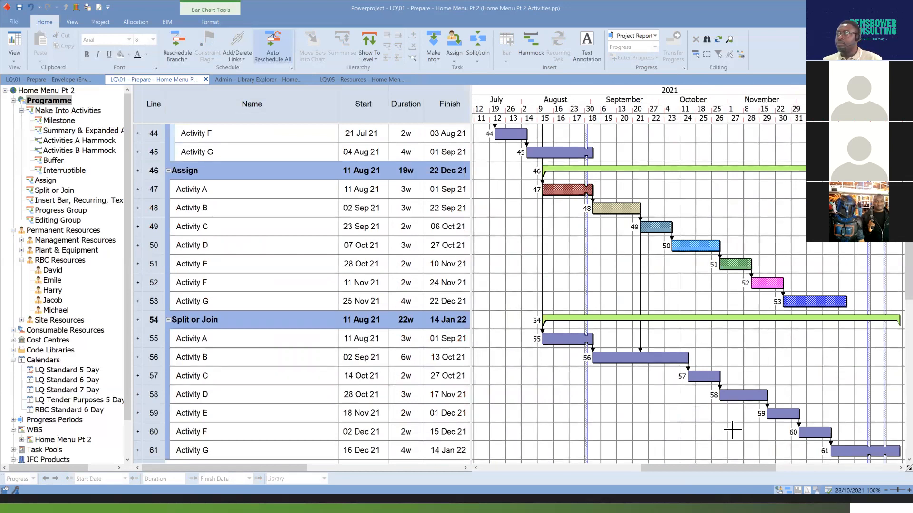
left_click_drag(729, 468, 735, 466)
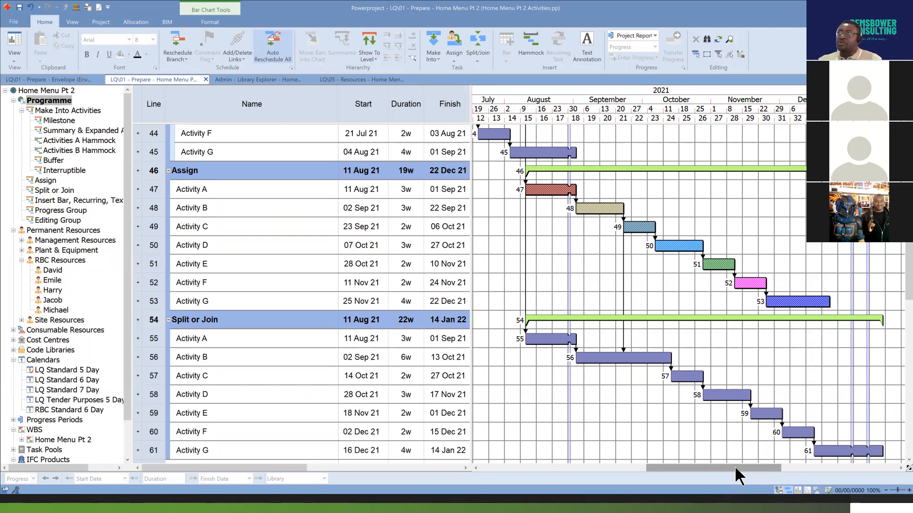
Convert Activity C (Interruptible) beneath the Interruptible heading into a normal task.
scroll(619, 243, "up", 2)
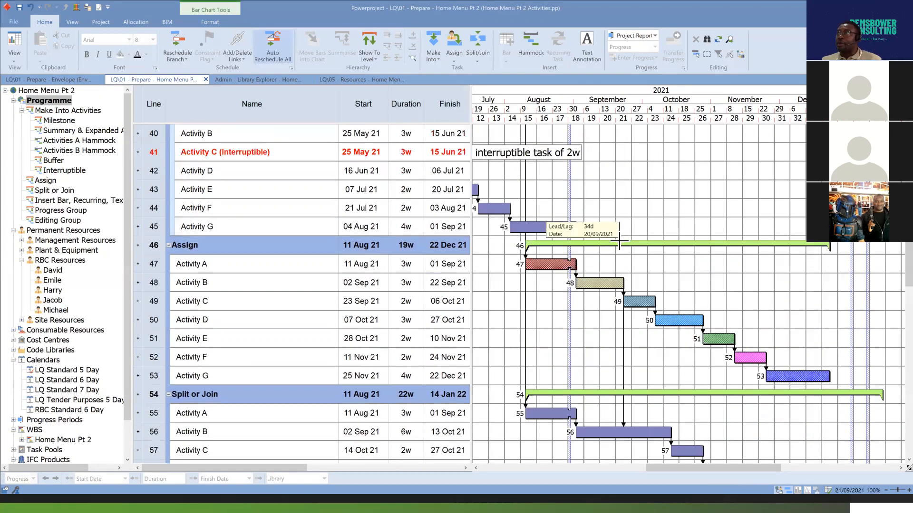
scroll(619, 243, "up", 3)
left_click_drag(757, 465, 694, 468)
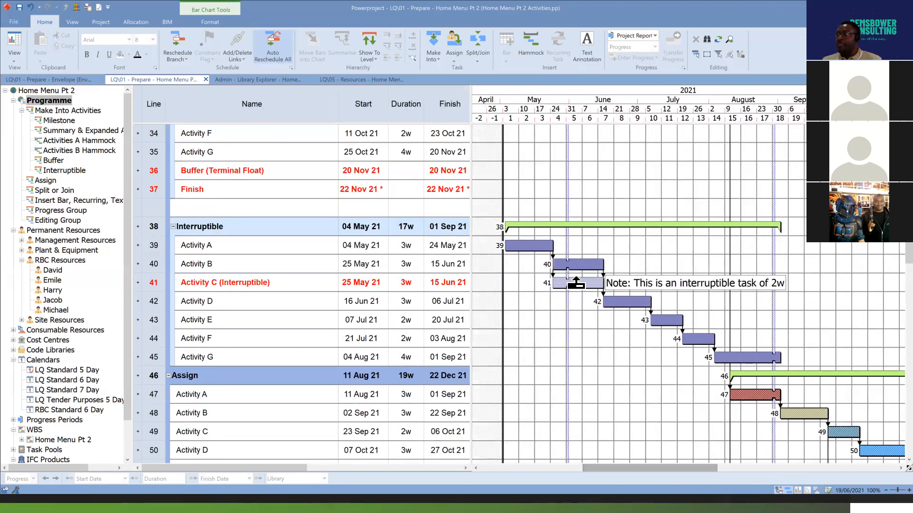
left_click(576, 282)
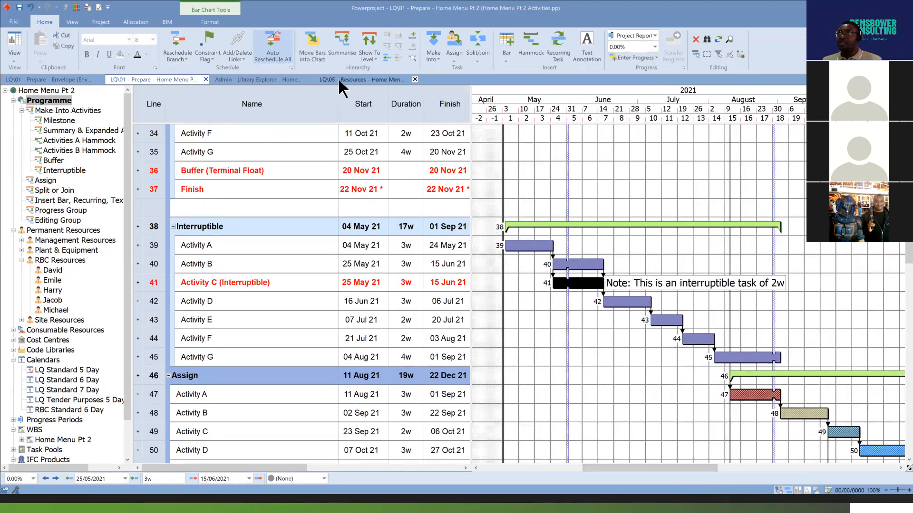
left_click(435, 56)
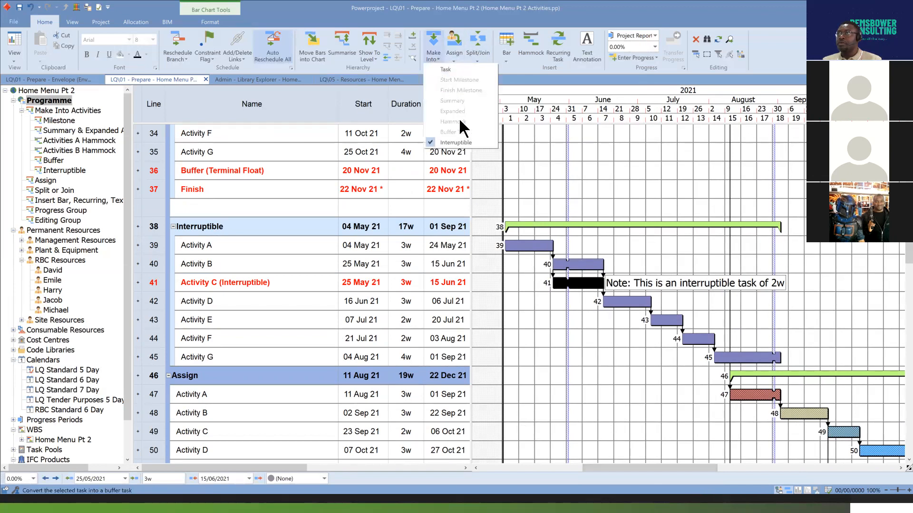
left_click(461, 70)
left_click(693, 247)
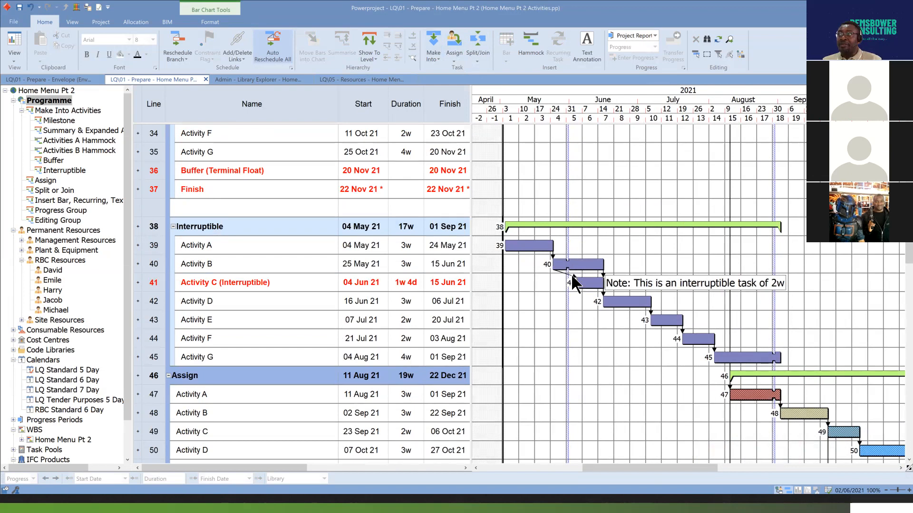
Move the start of the link from Activity B to Activity C (Interruptible) along Activity B's bar to 03/06/2021.
left_click(574, 280)
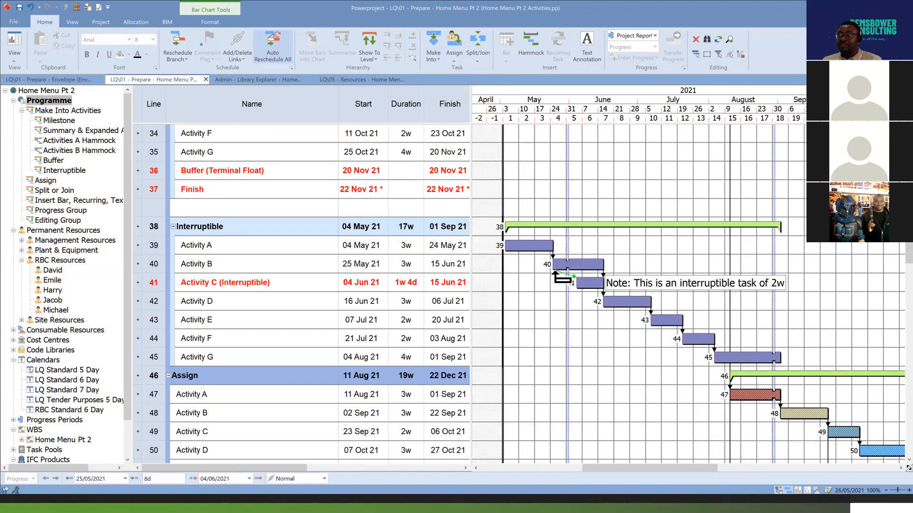
left_click_drag(556, 274, 576, 277)
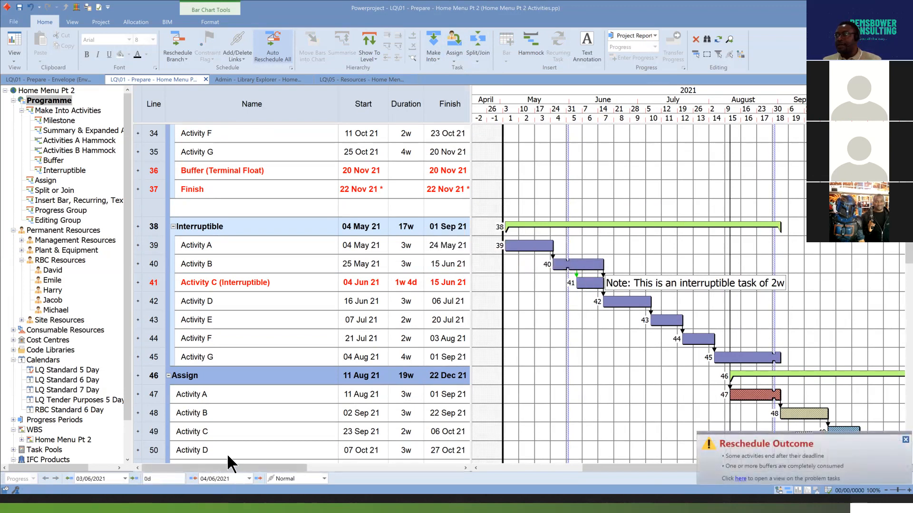
left_click(580, 324)
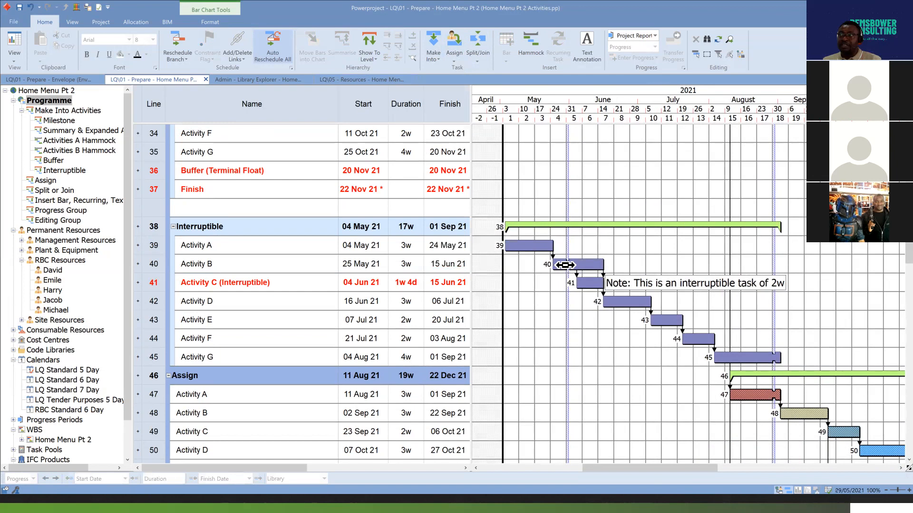
Undo the link move and make Activity C (Interruptible) an interruptible task again.
left_click(583, 281)
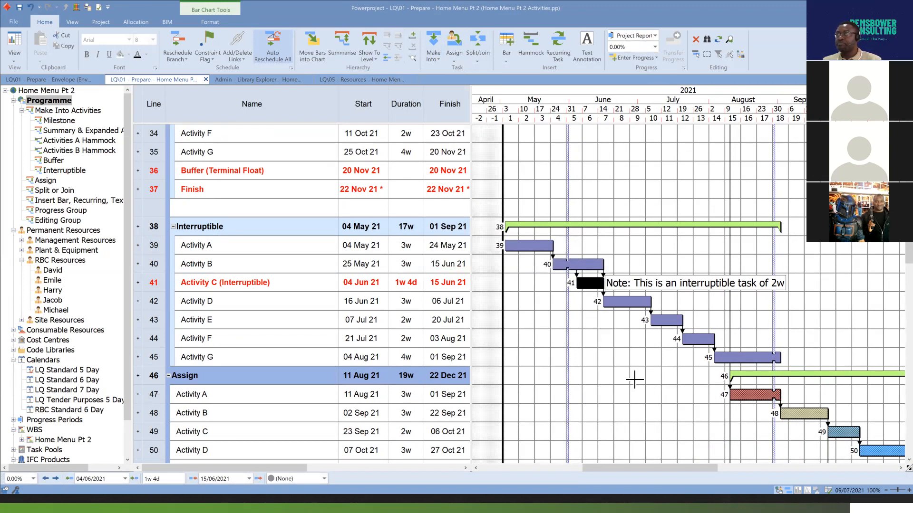
left_click(31, 7)
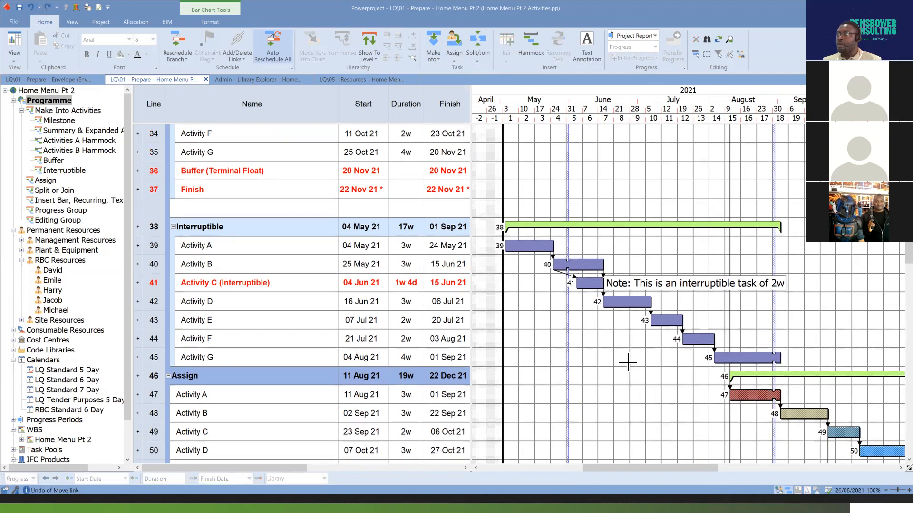
left_click(589, 283)
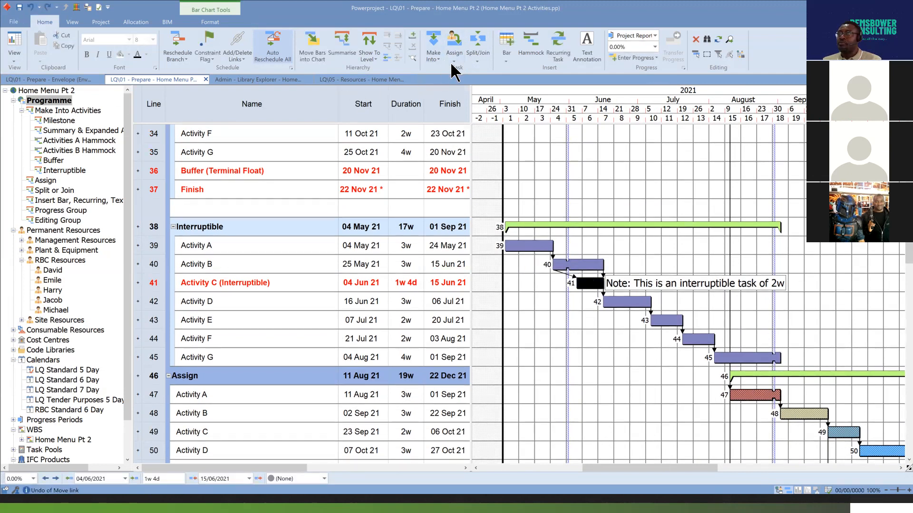
left_click(438, 57)
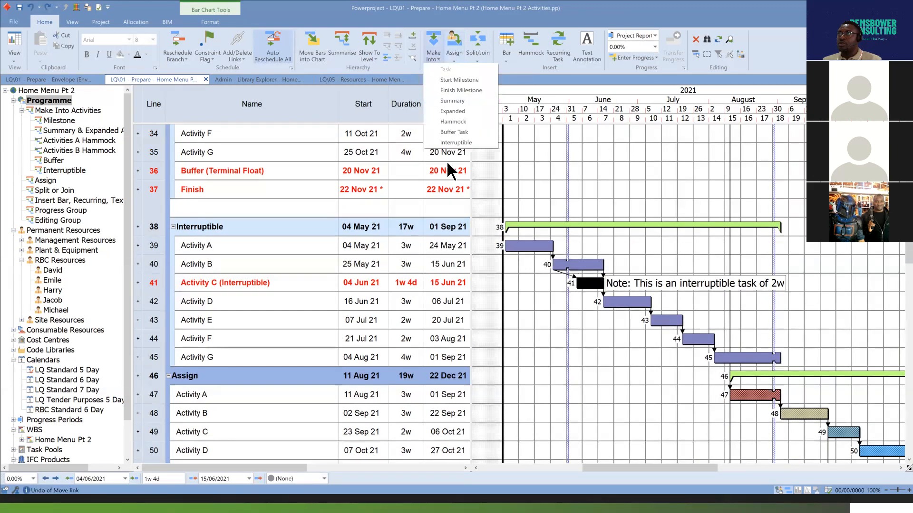
left_click(461, 143)
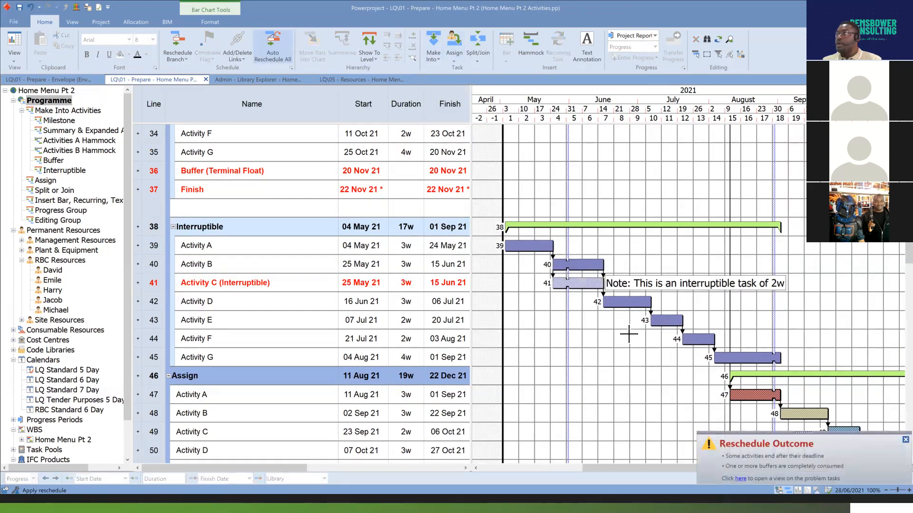
Select Activity B's bar beneath the Split or Join heading.
scroll(629, 334, "down", 6)
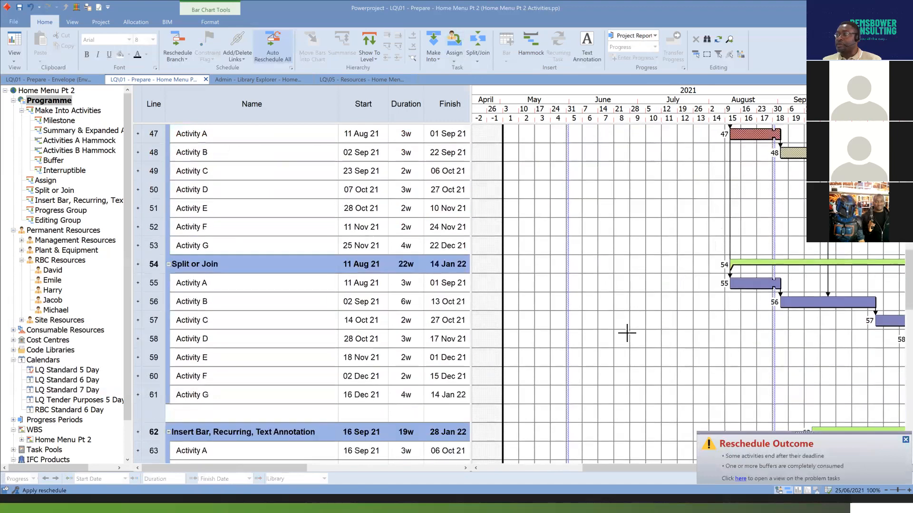
left_click_drag(663, 464, 729, 459)
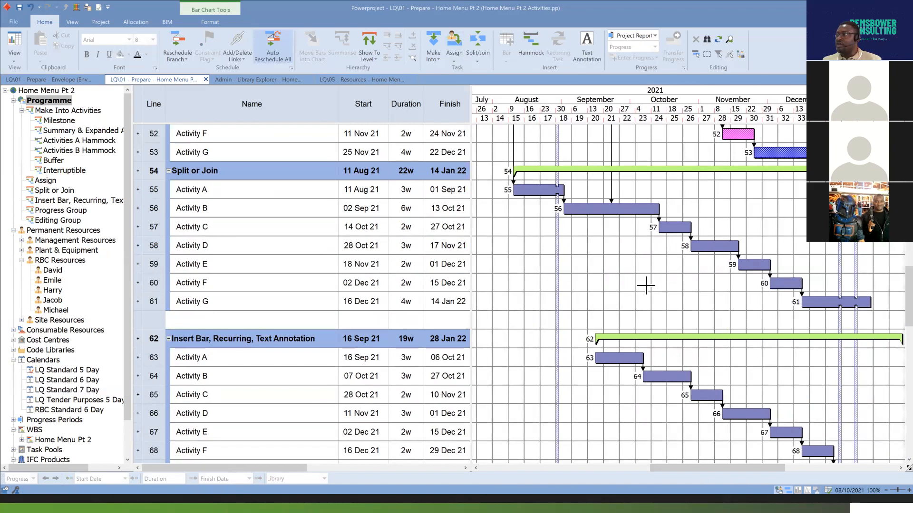
scroll(645, 285, "up", 2)
scroll(645, 286, "down", 1)
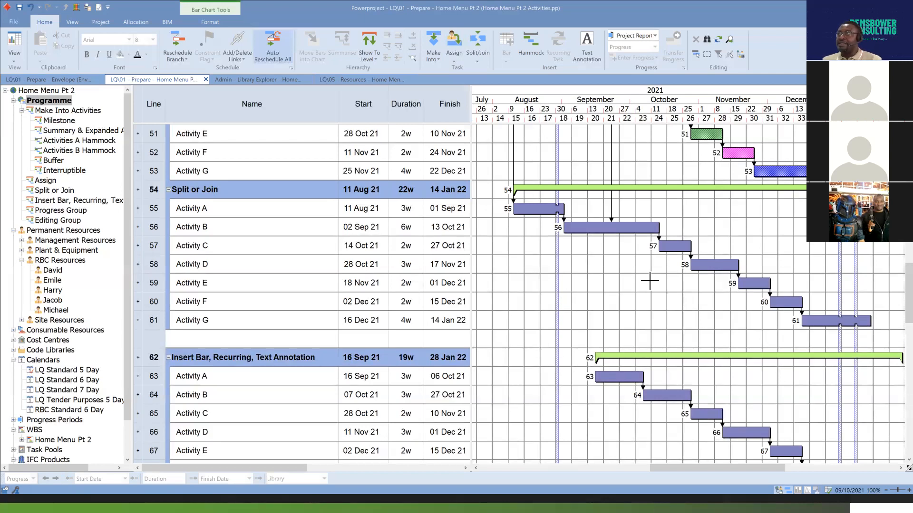
left_click(618, 229)
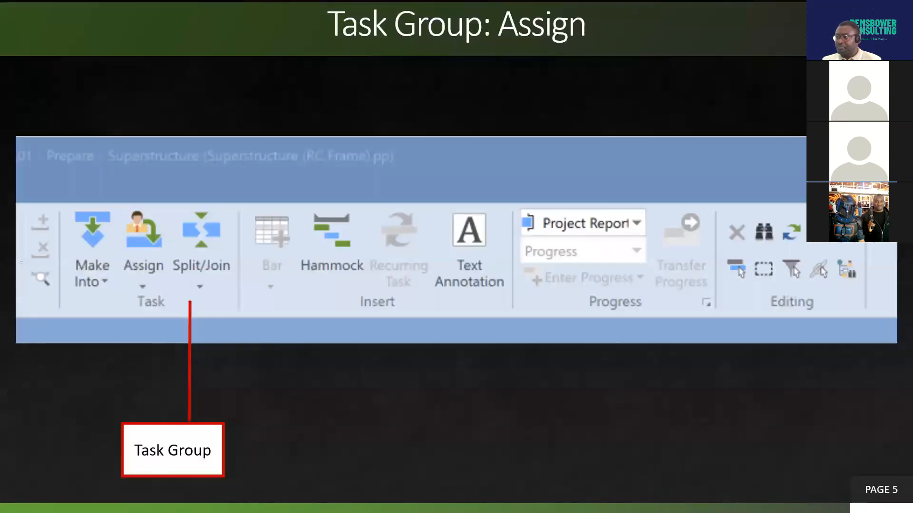
Show the Task Group: Split/Join slide in the presentation and return to Powerproject.
key("Right")
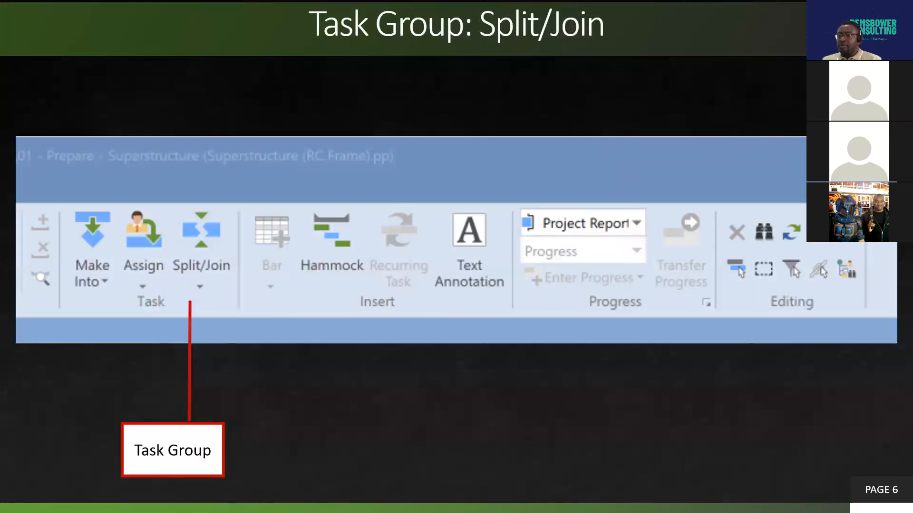
key("alt+Tab")
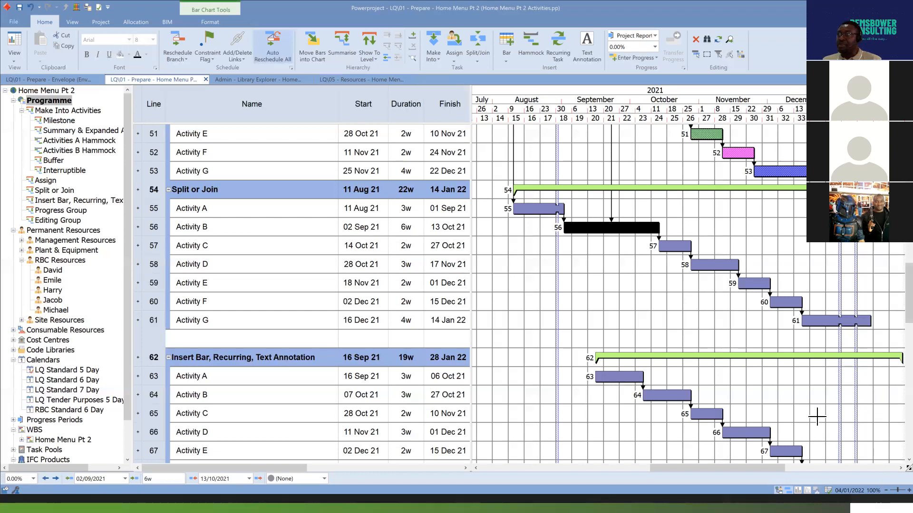
Split Activity B under the Split or Join heading by duration, with the split position at 2w.
left_click(626, 247)
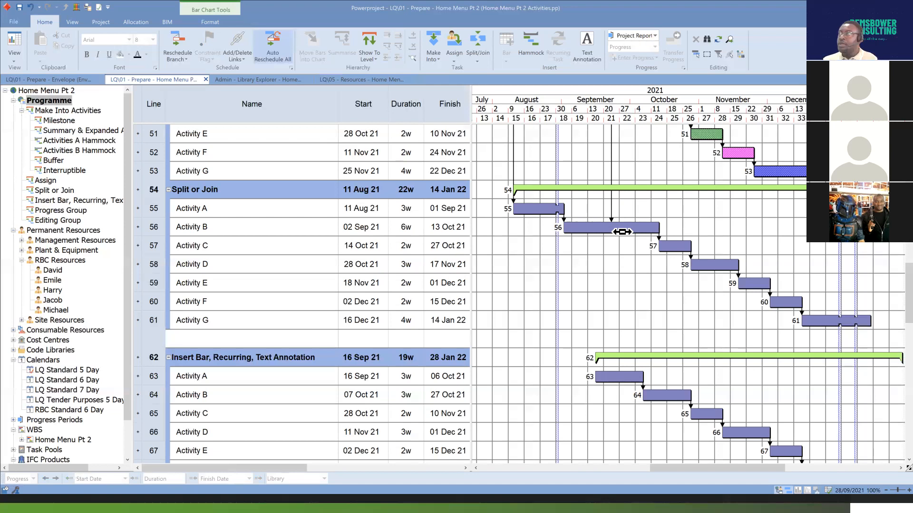
left_click(622, 231)
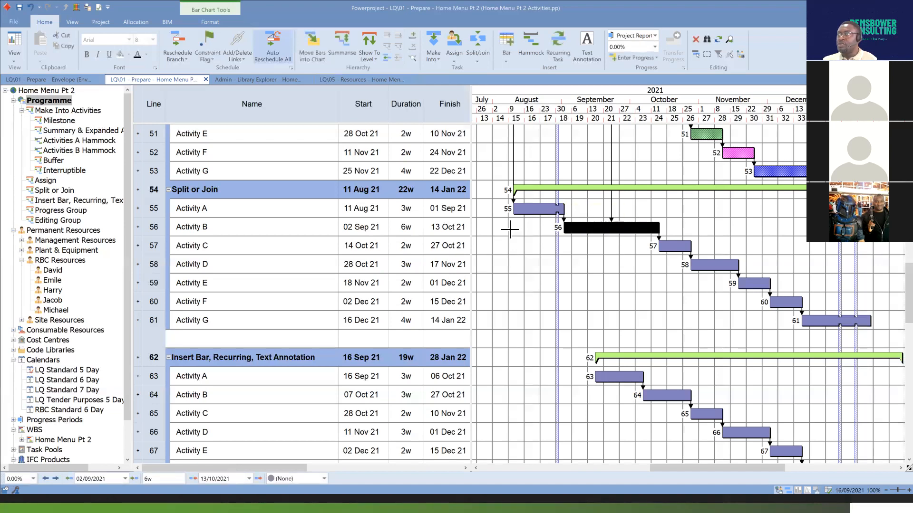
left_click(478, 59)
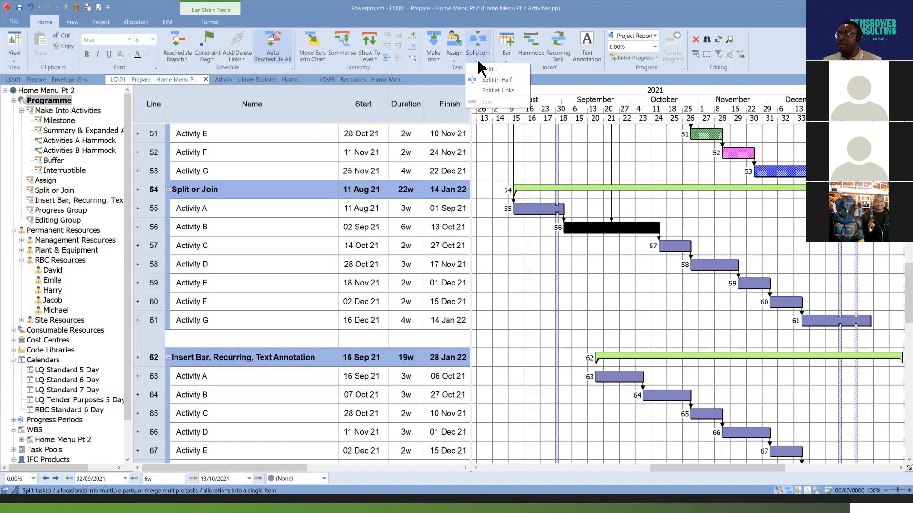
left_click(506, 70)
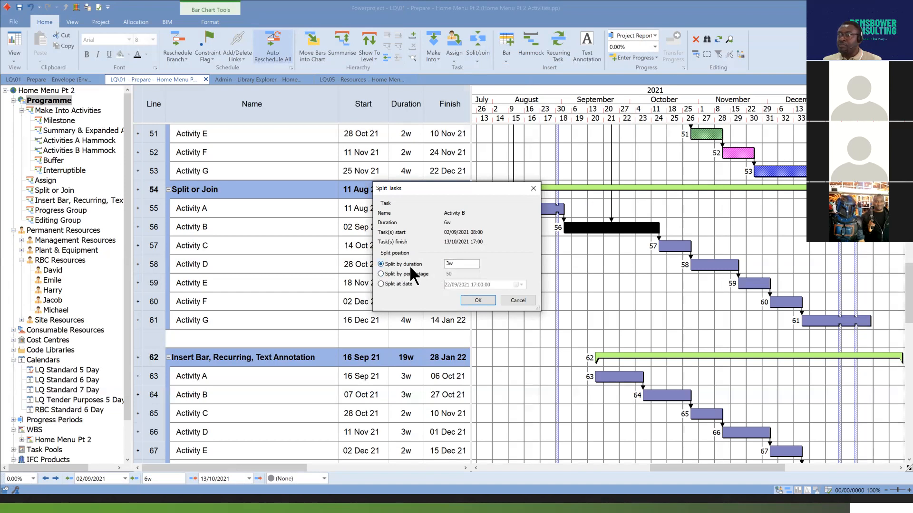
left_click_drag(483, 188, 484, 190)
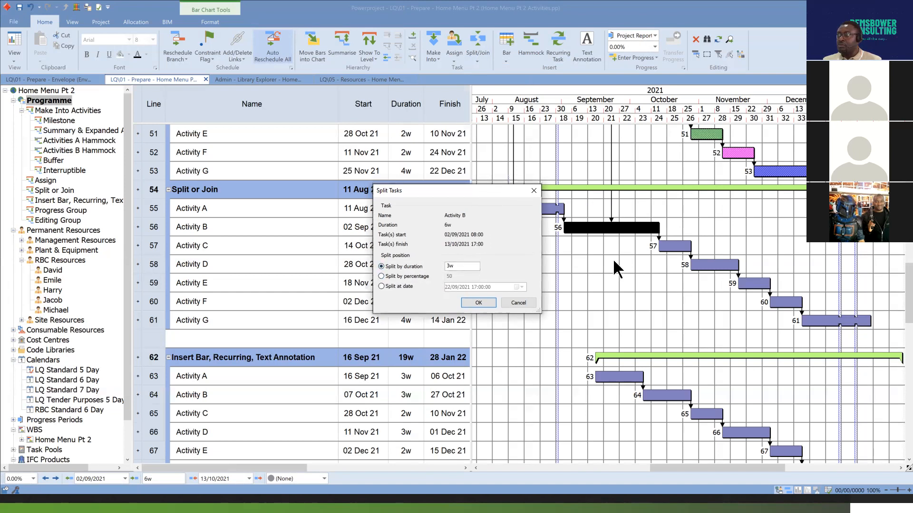
left_click_drag(614, 261, 613, 260)
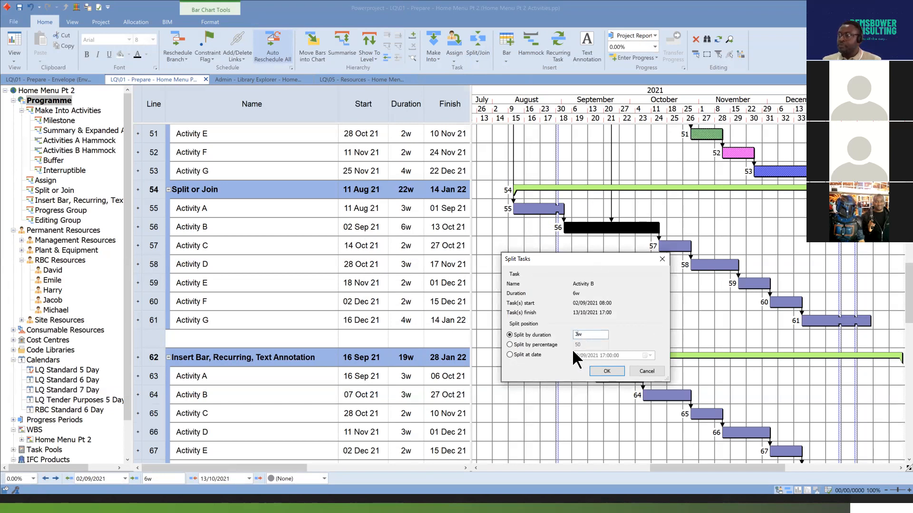
key("BackSpace")
type("2")
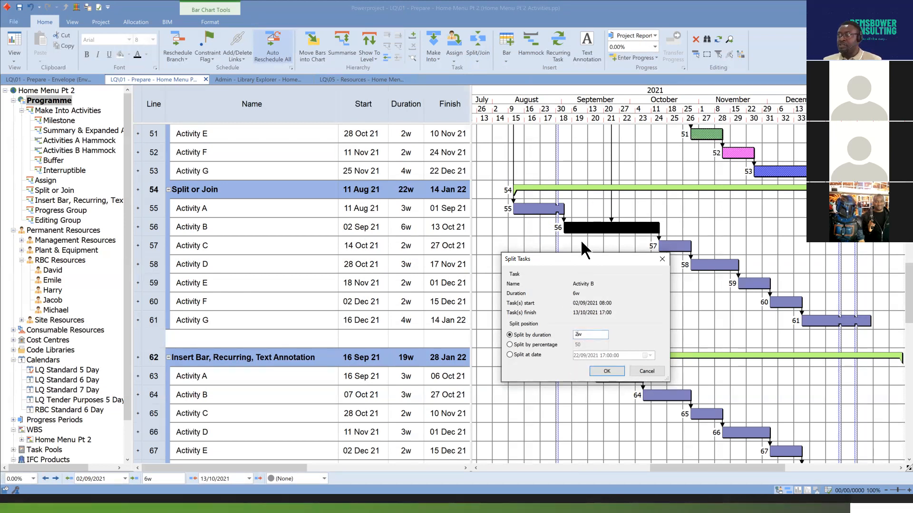
left_click(607, 371)
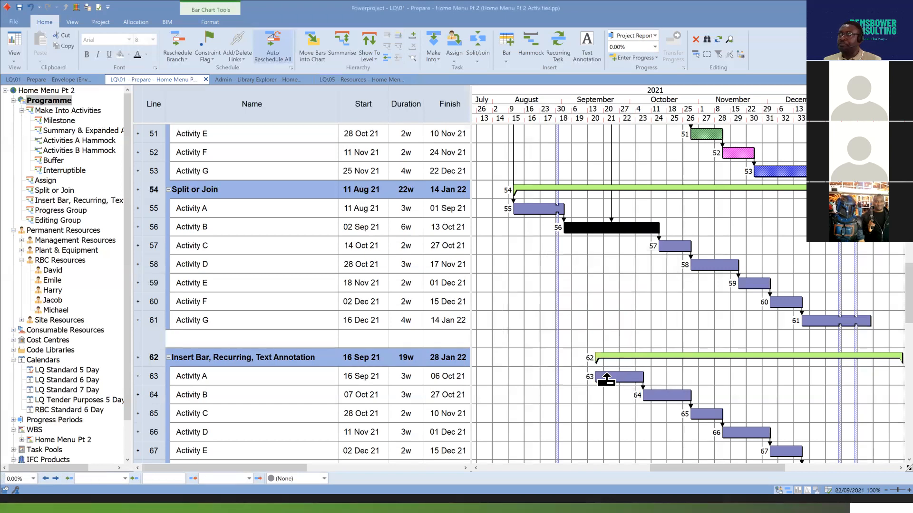
Expand Activity B so its two split parts sit on separate lines, and undo the split by duration.
left_click(585, 228)
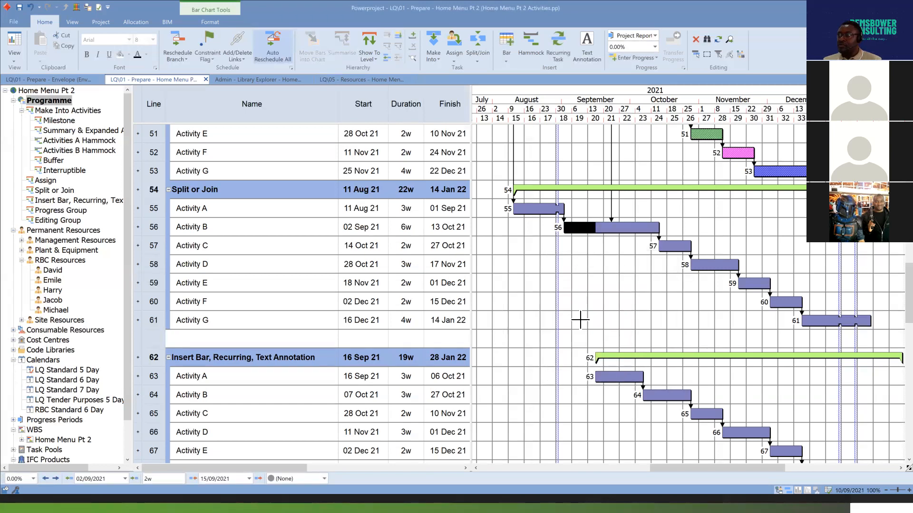
left_click(630, 227)
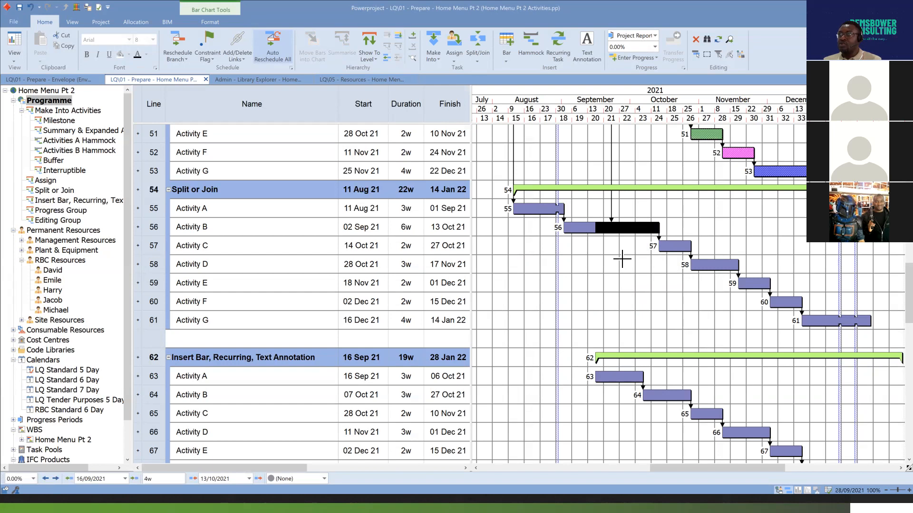
left_click_drag(141, 235, 140, 235)
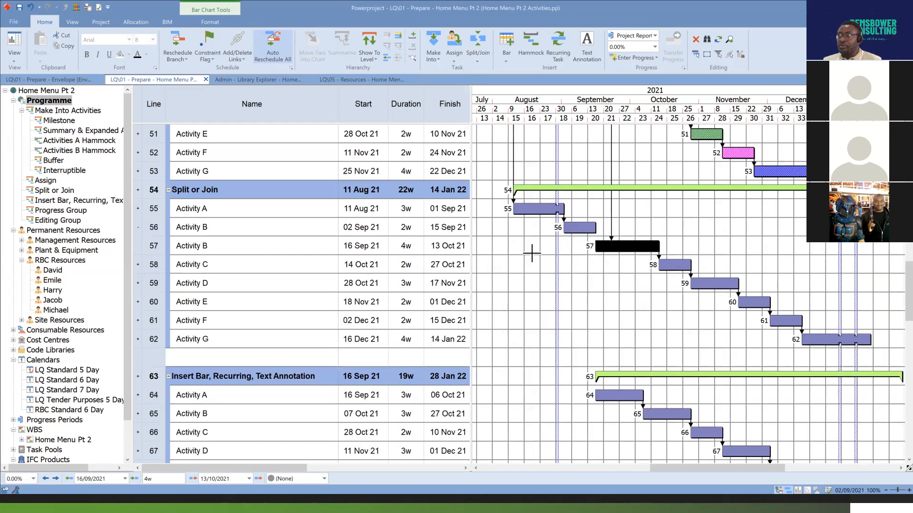
left_click(215, 229)
left_click(220, 245)
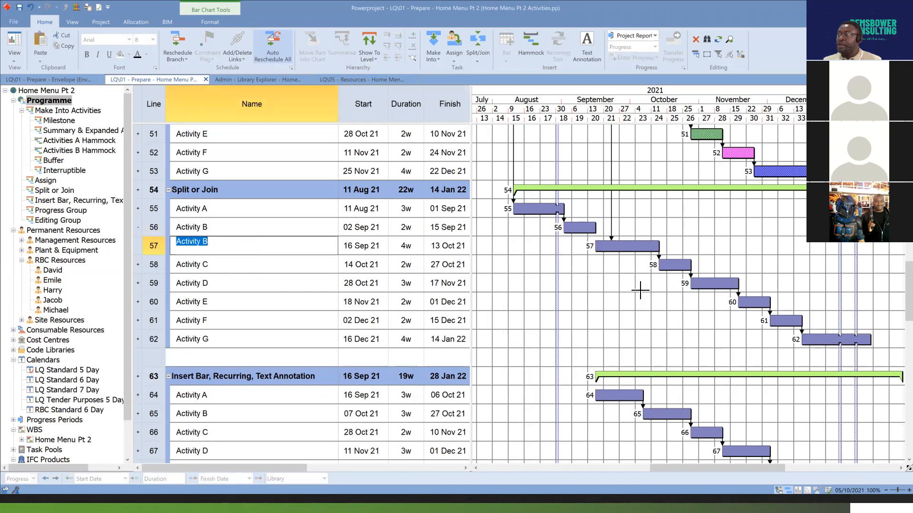
left_click(583, 230)
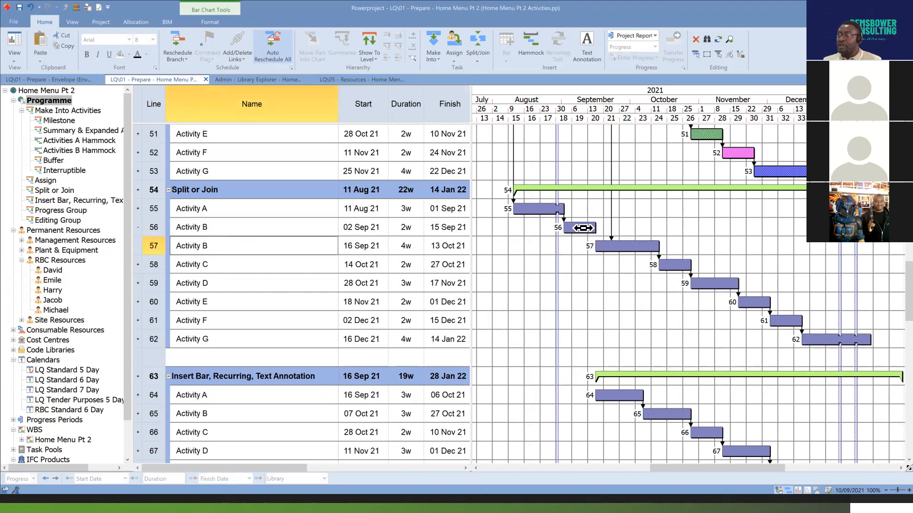
left_click(632, 247)
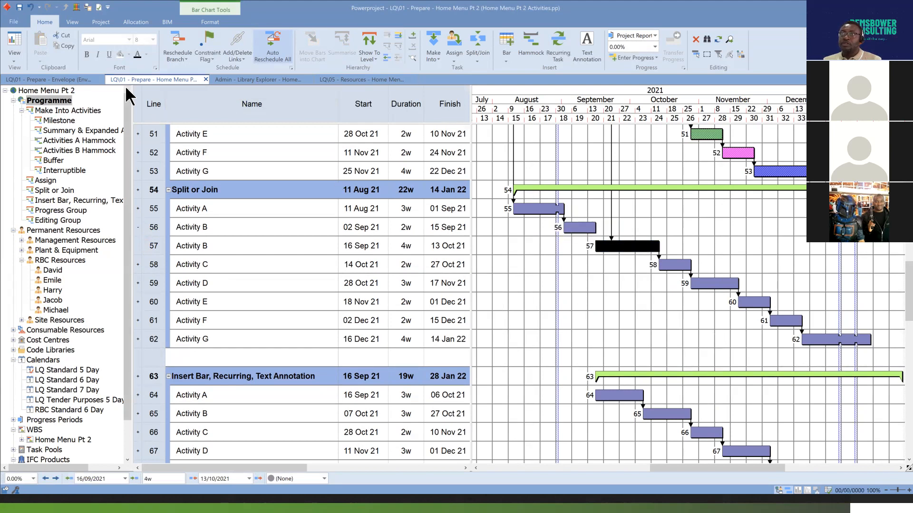
left_click(34, 9)
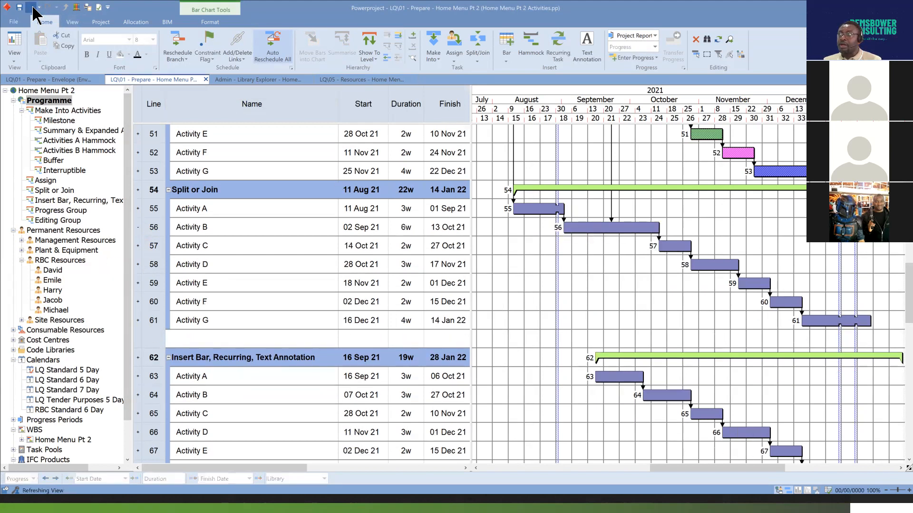
Split Activity B by percentage, with the split position at 60.
left_click(607, 237)
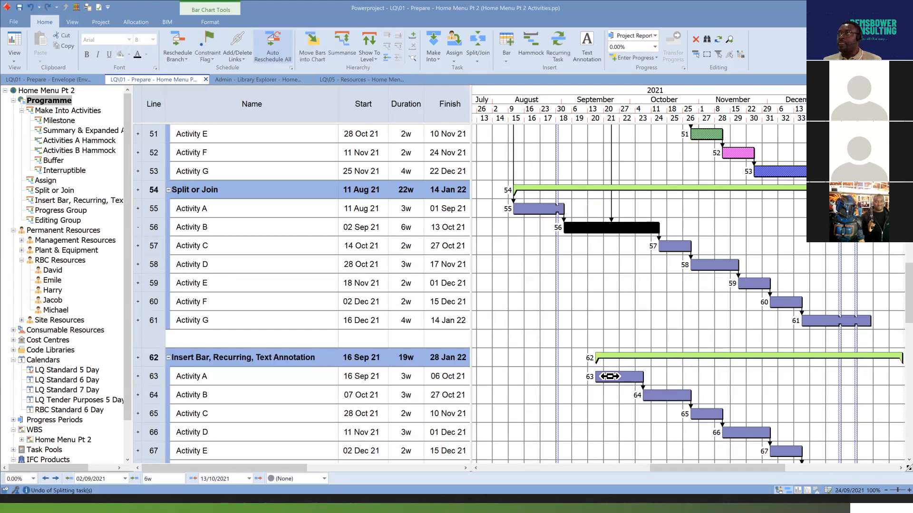
left_click(486, 59)
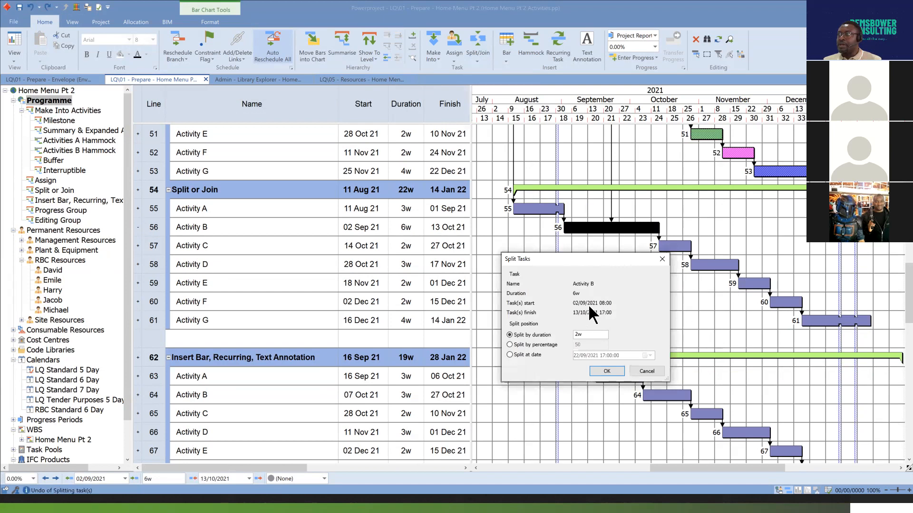
left_click(509, 345)
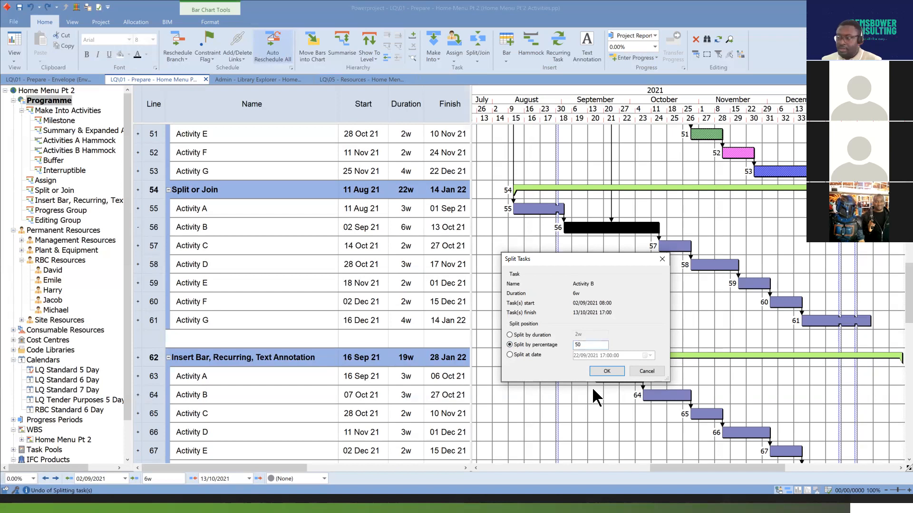
key("BackSpace")
key("BackSpace")
type("60")
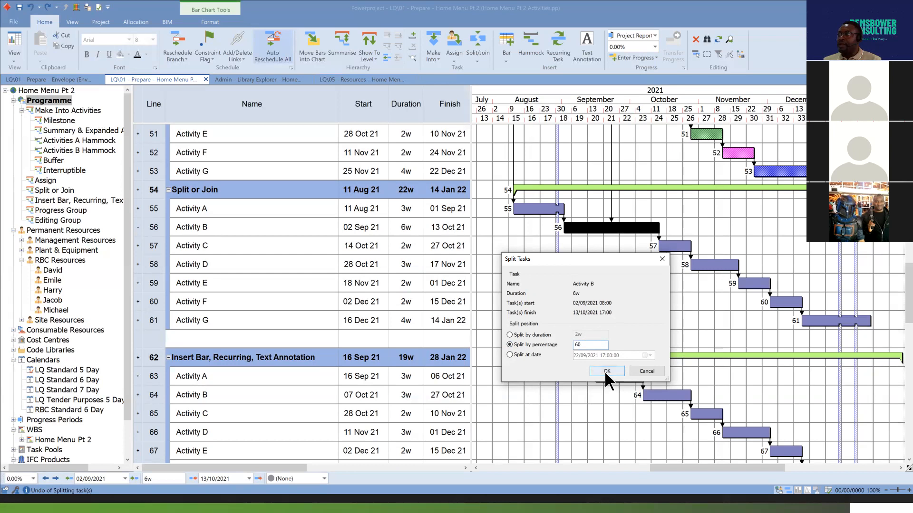
left_click(606, 370)
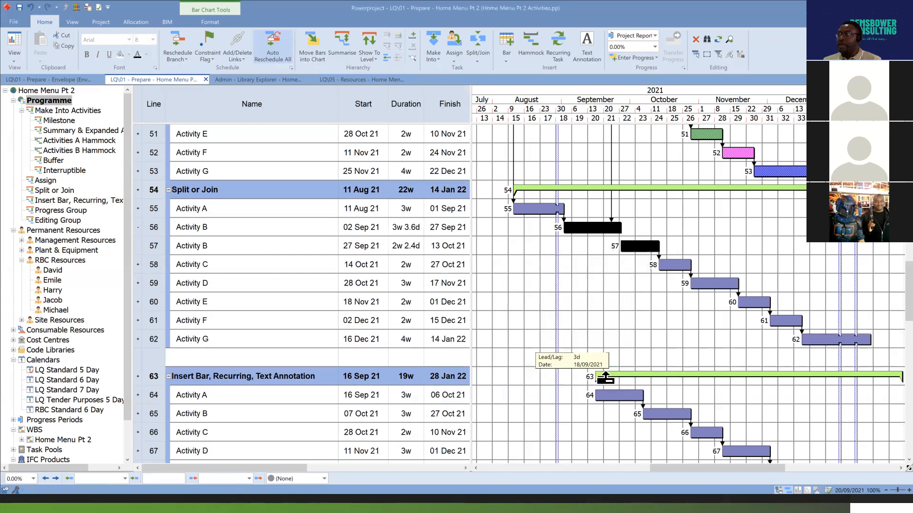
Check each of Activity B's two parts in the chart and undo the percentage split.
left_click(594, 232)
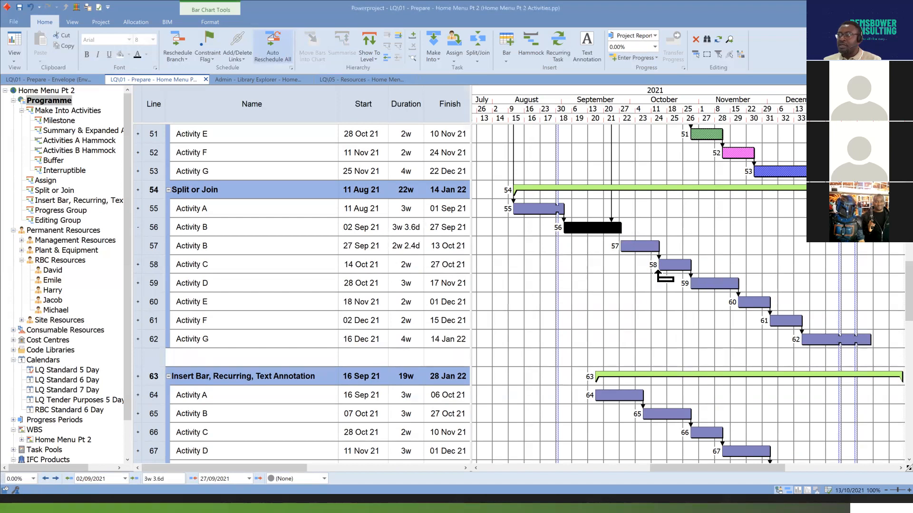
left_click(642, 247)
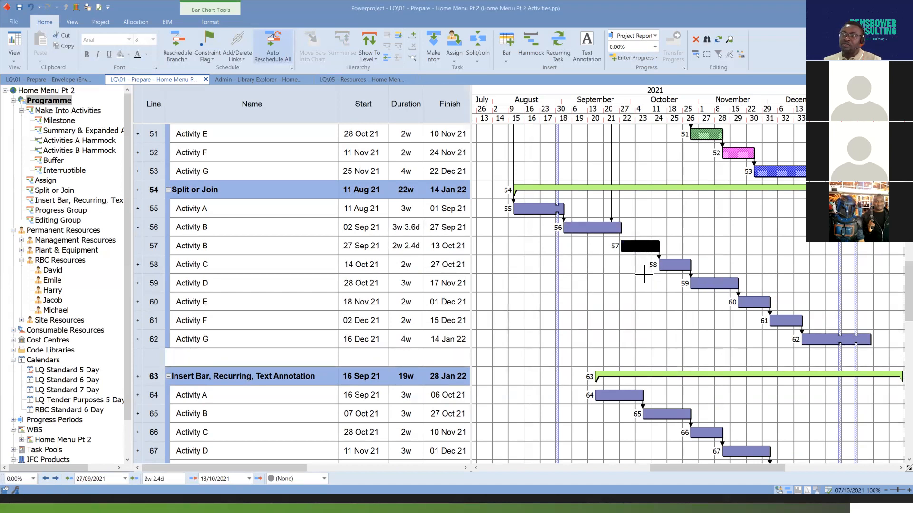
left_click(30, 8)
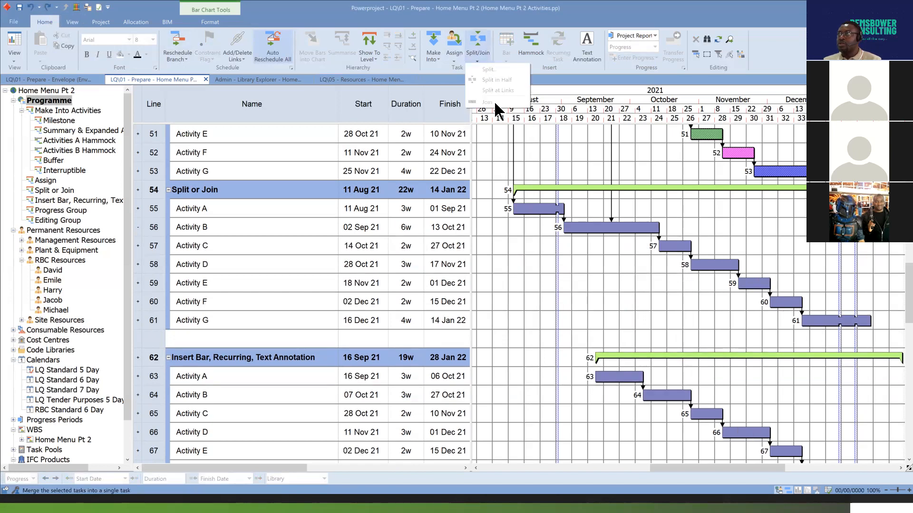
Split Activity B at the date 27/09/2021 17:00:00.
left_click(604, 228)
left_click(477, 60)
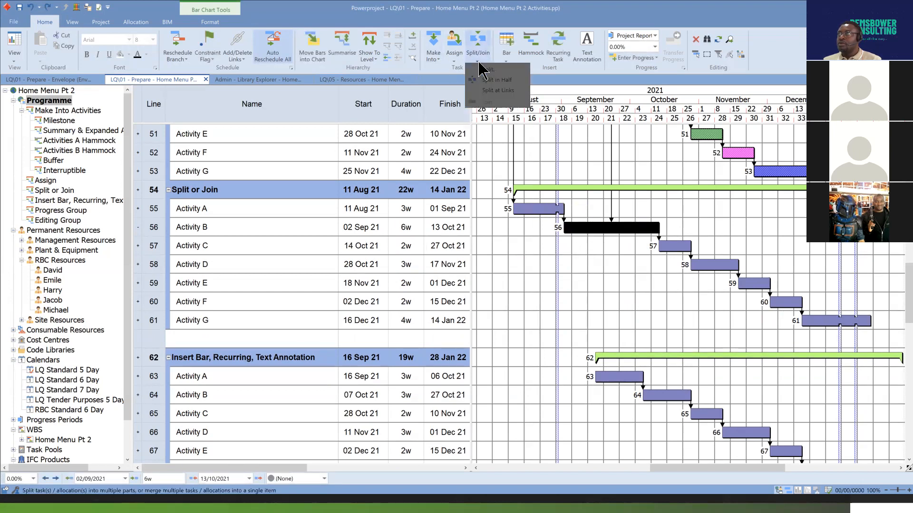
left_click(490, 69)
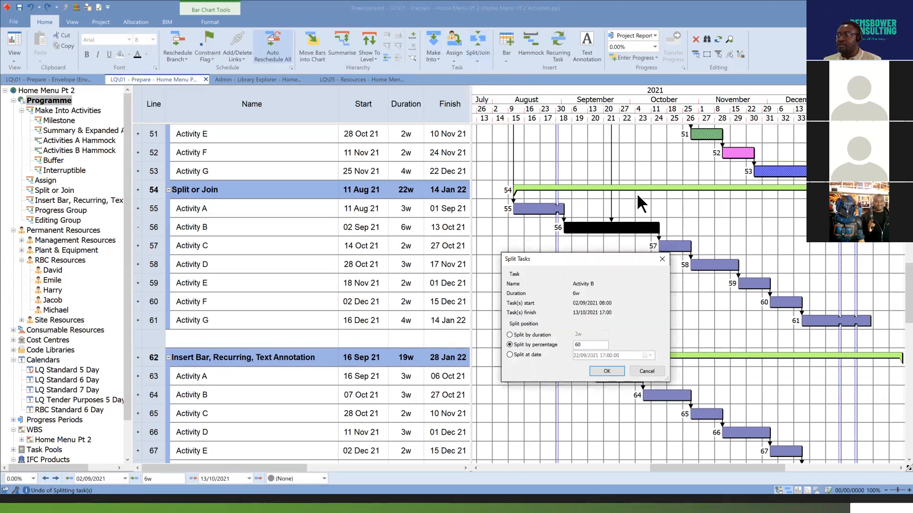
left_click(510, 356)
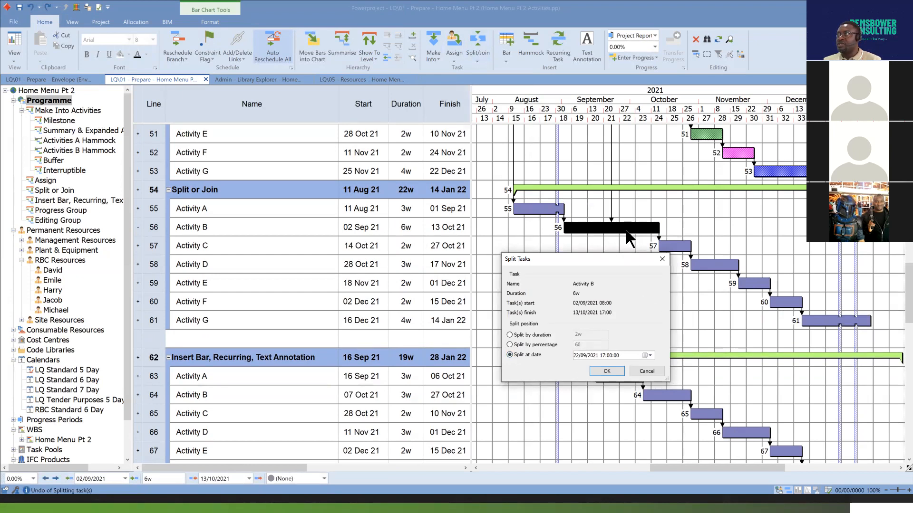
left_click(650, 355)
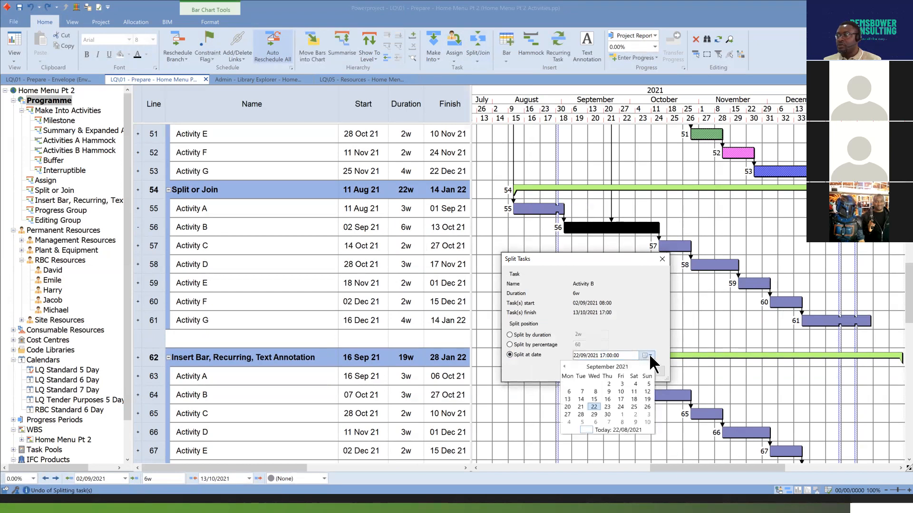
left_click(567, 415)
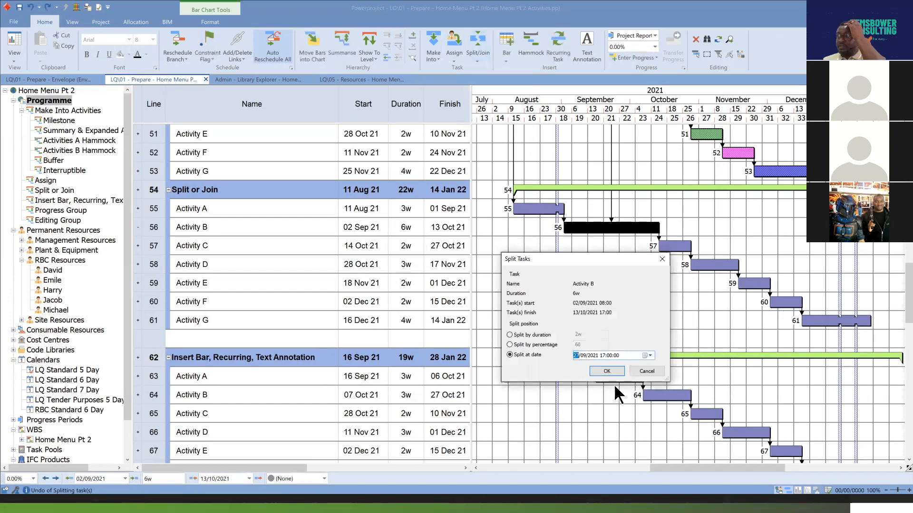
left_click(607, 371)
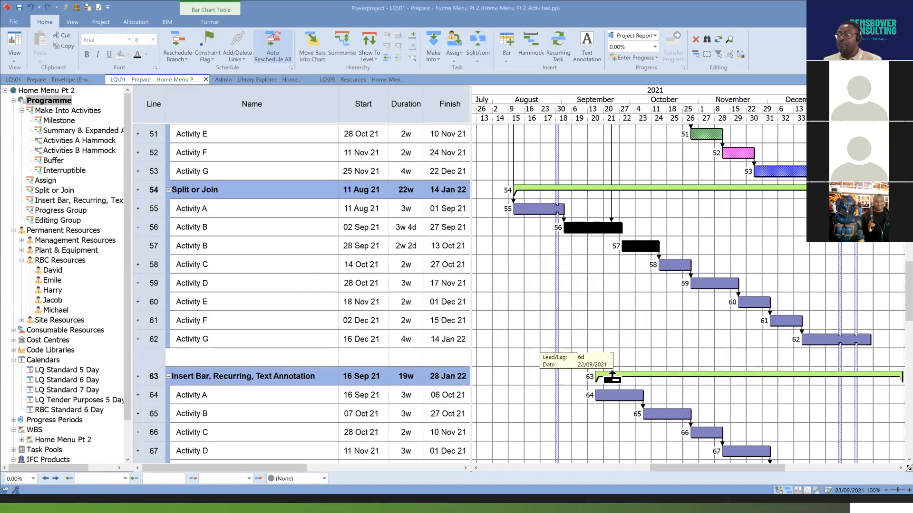
Collapse Activity B's two split parts back onto a single line and select the first part's bar.
left_click(610, 229)
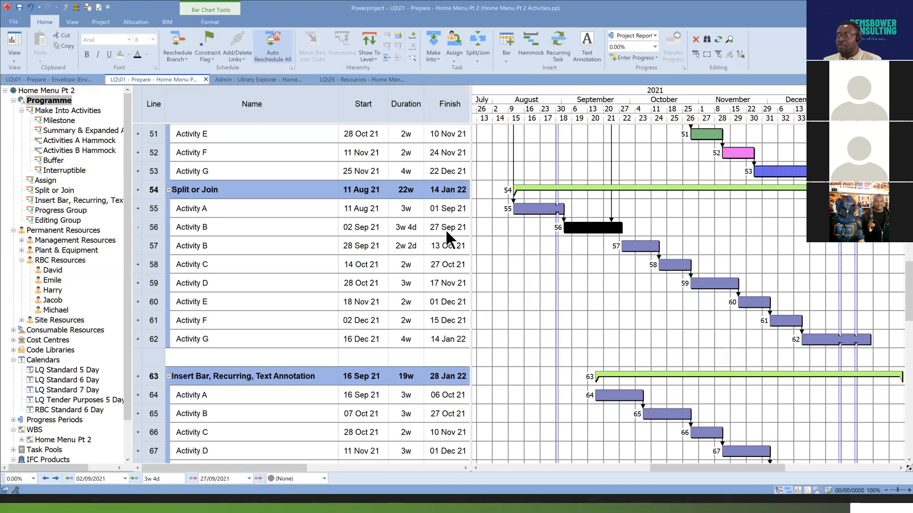
left_click(635, 248)
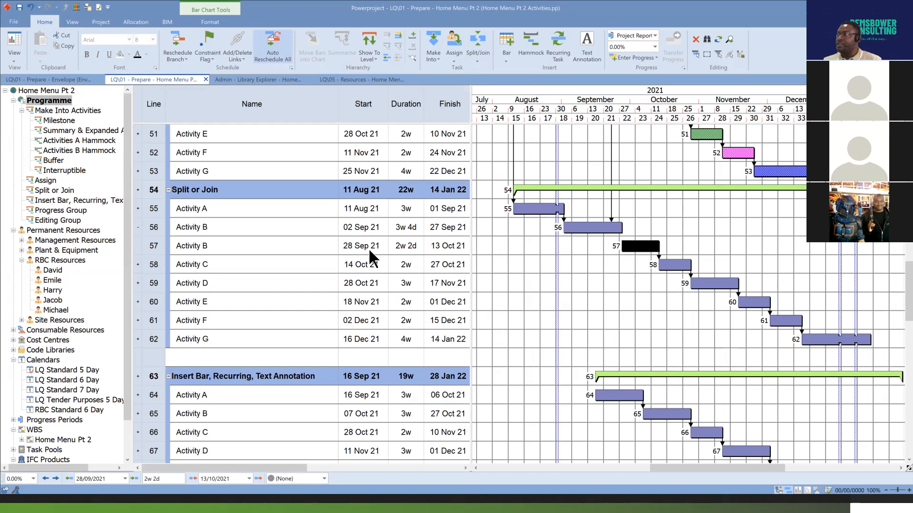
left_click(138, 228)
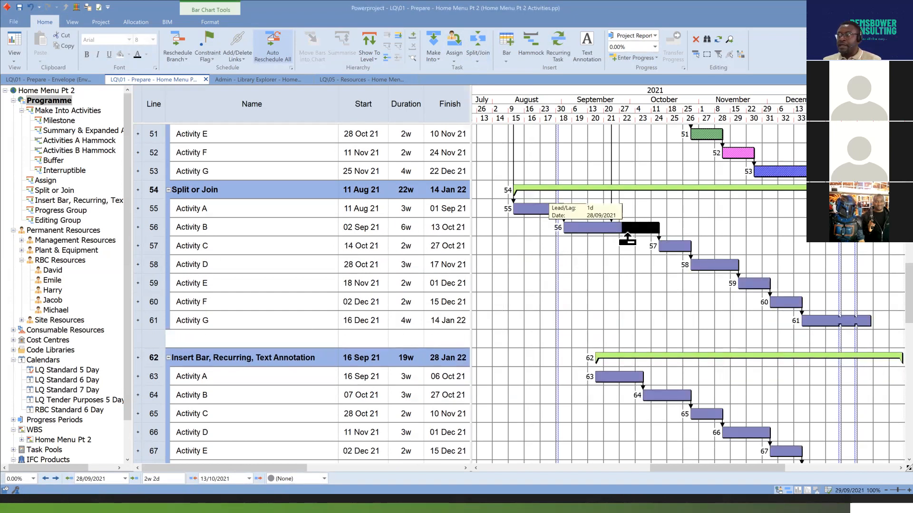
left_click(616, 228)
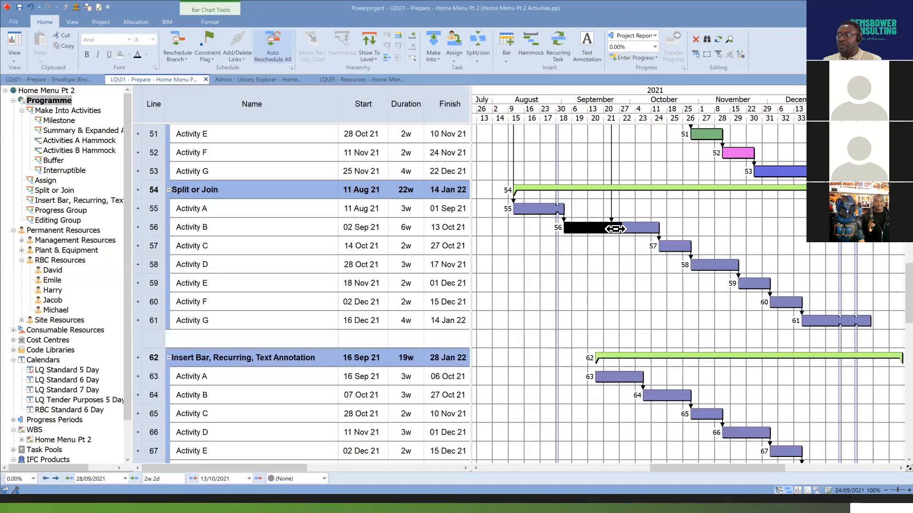
left_click(643, 229)
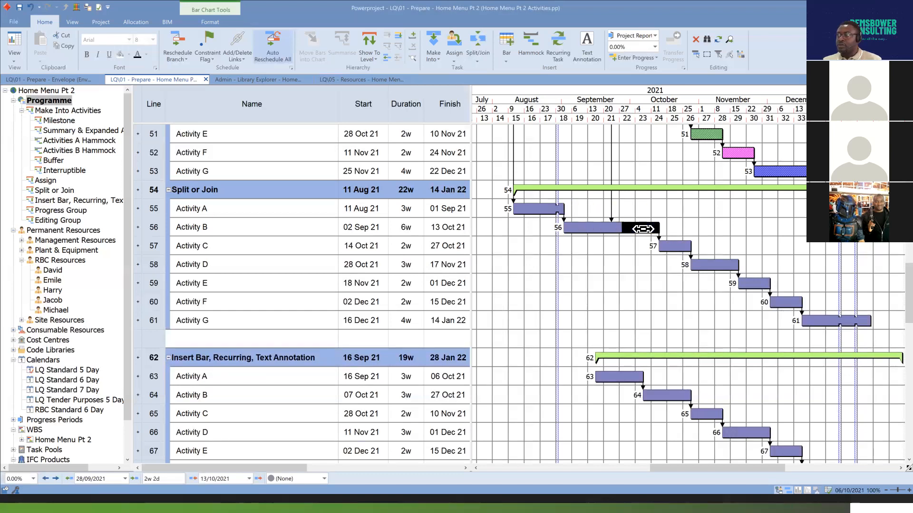
left_click(605, 228)
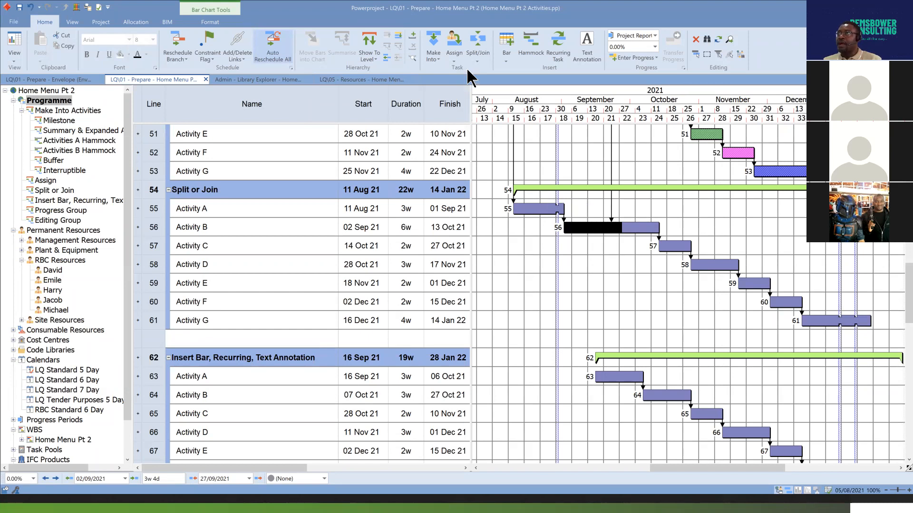
left_click(483, 56)
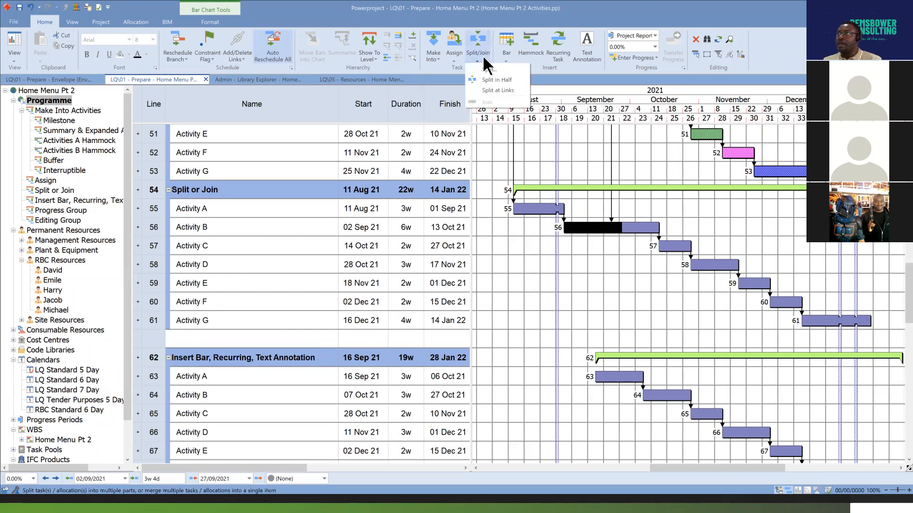
left_click(645, 276)
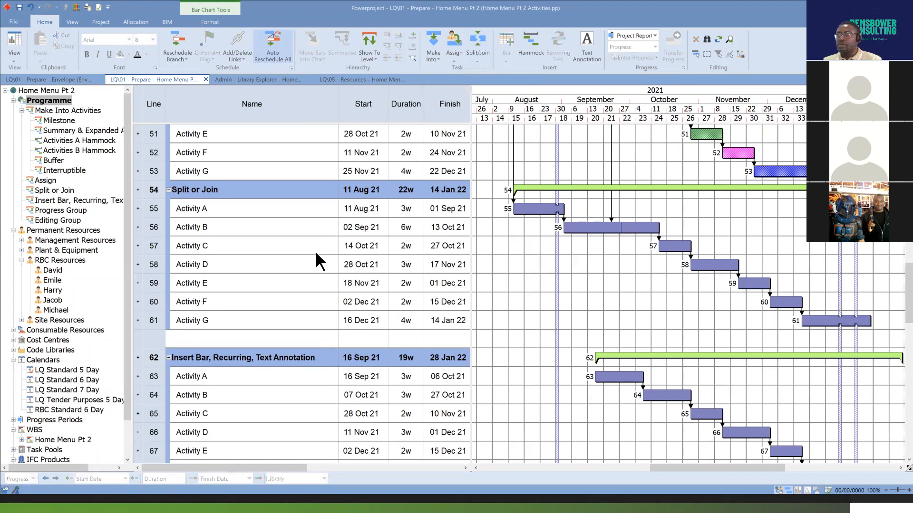
left_click(154, 228)
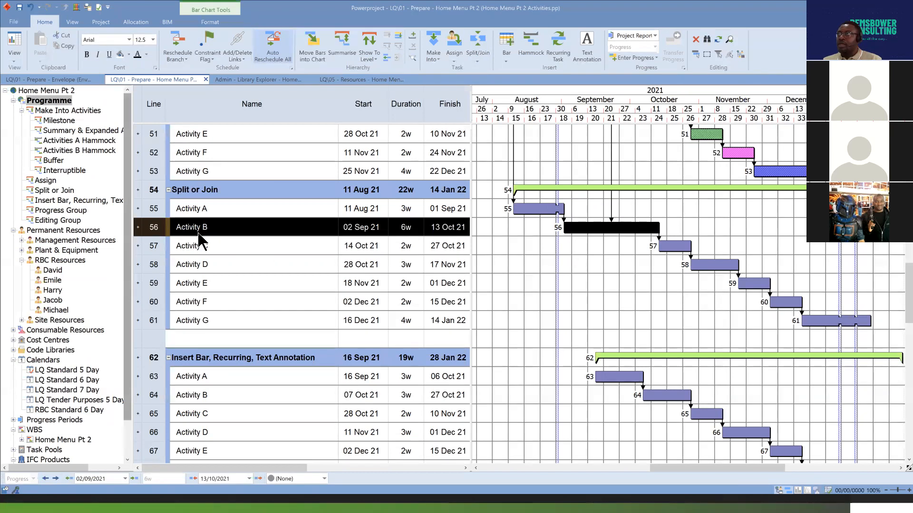
left_click(480, 58)
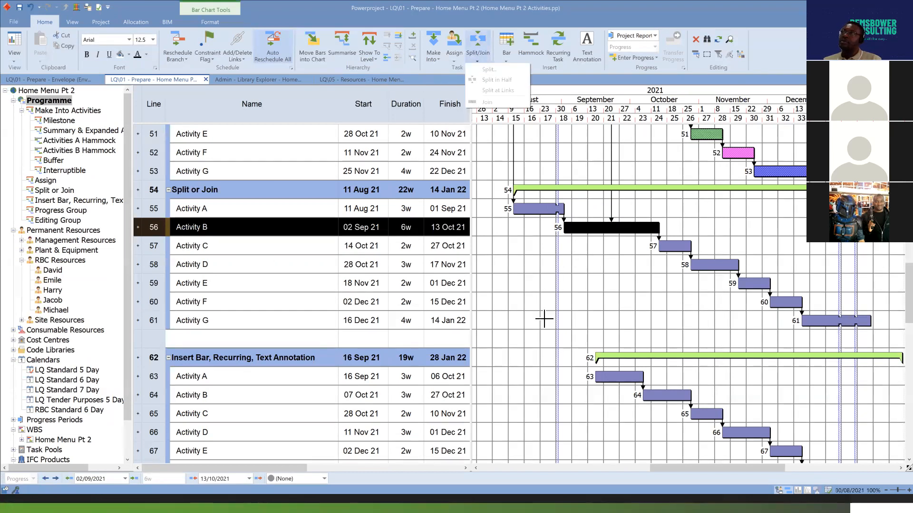
left_click(559, 300)
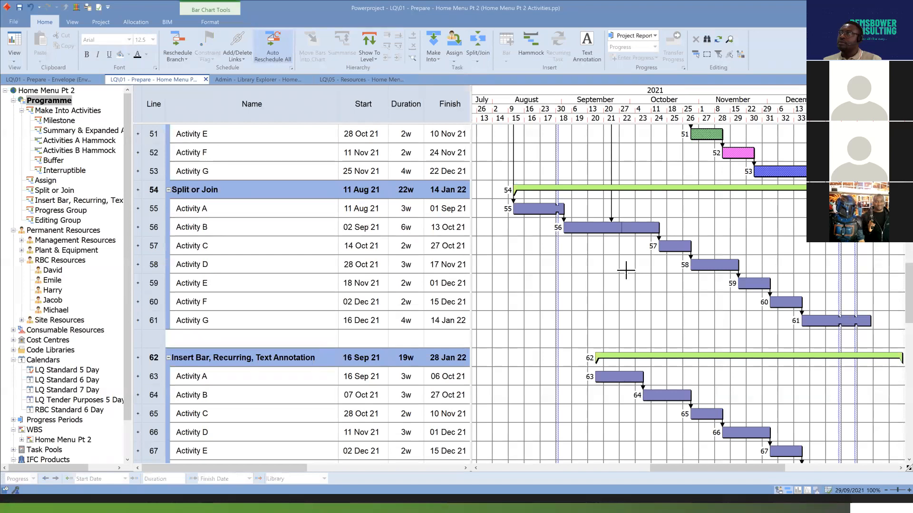
Select both split parts of Activity B in the chart and join them into a single bar.
left_click(610, 230)
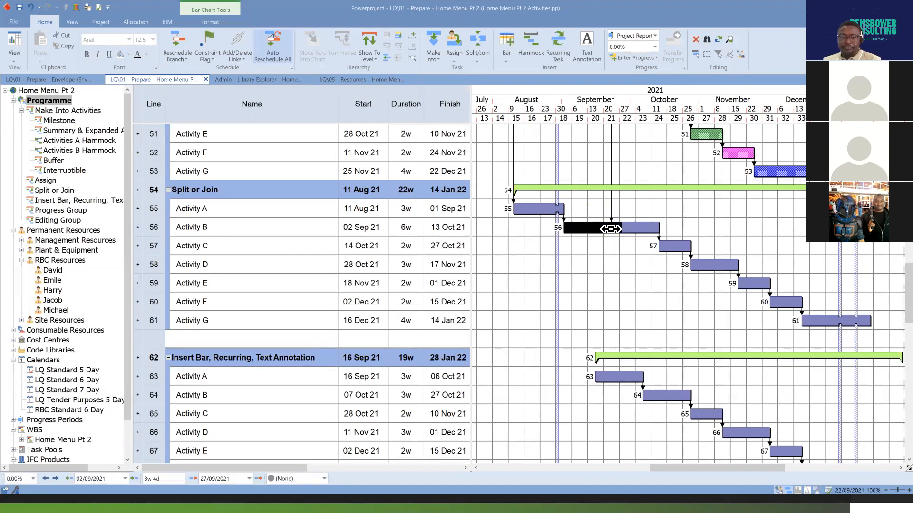
left_click(638, 232, "ctrl")
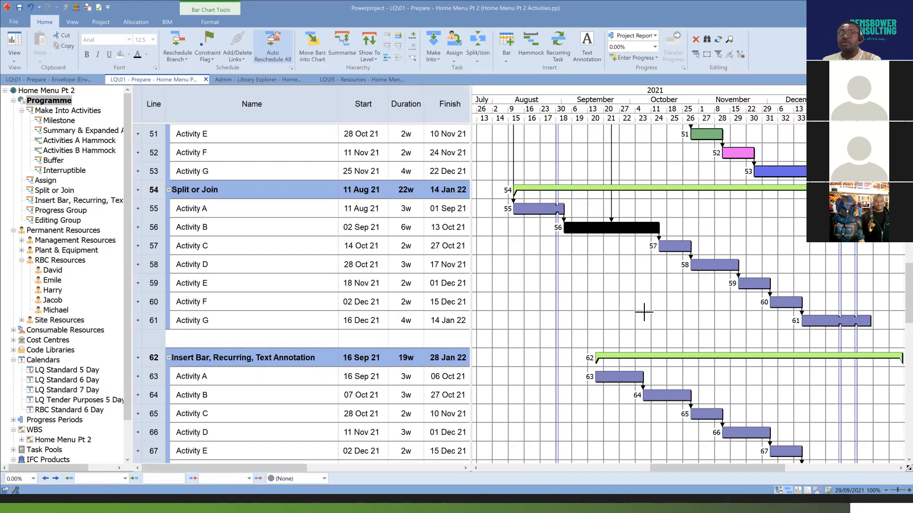
left_click(611, 217)
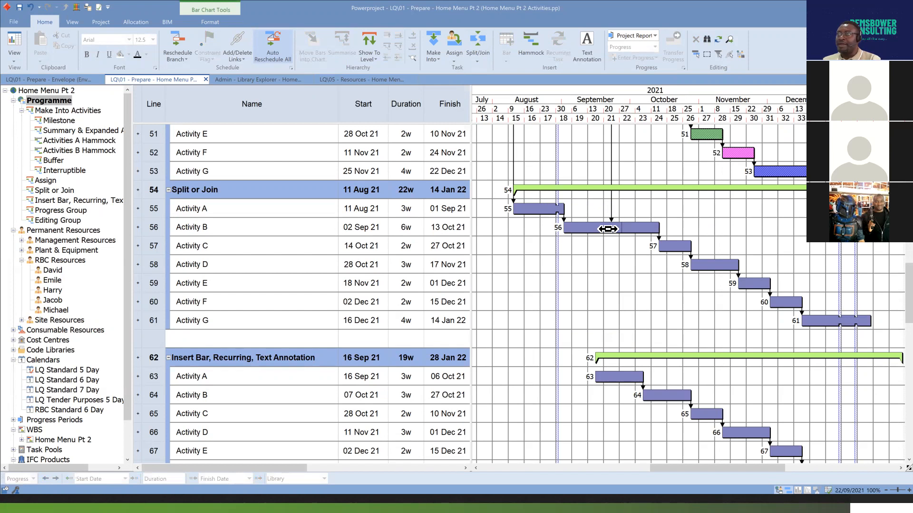
left_click_drag(607, 229, 643, 228)
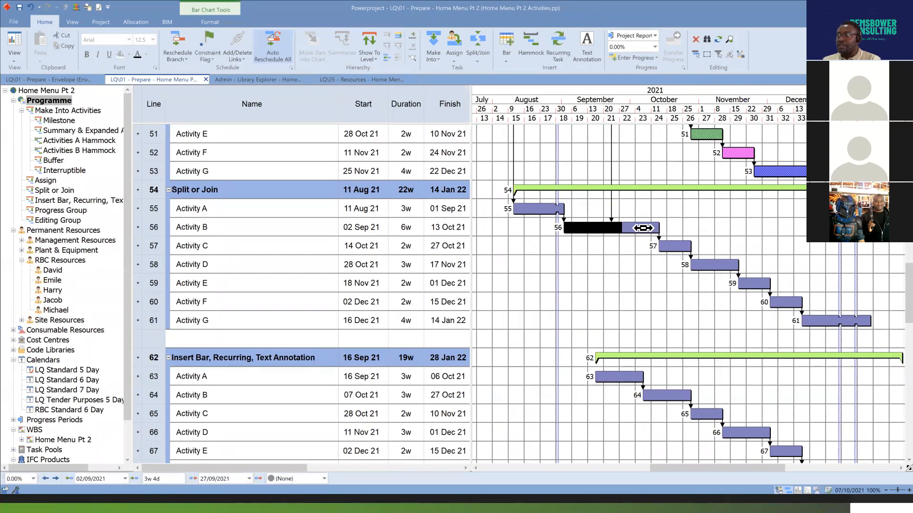
left_click(482, 57)
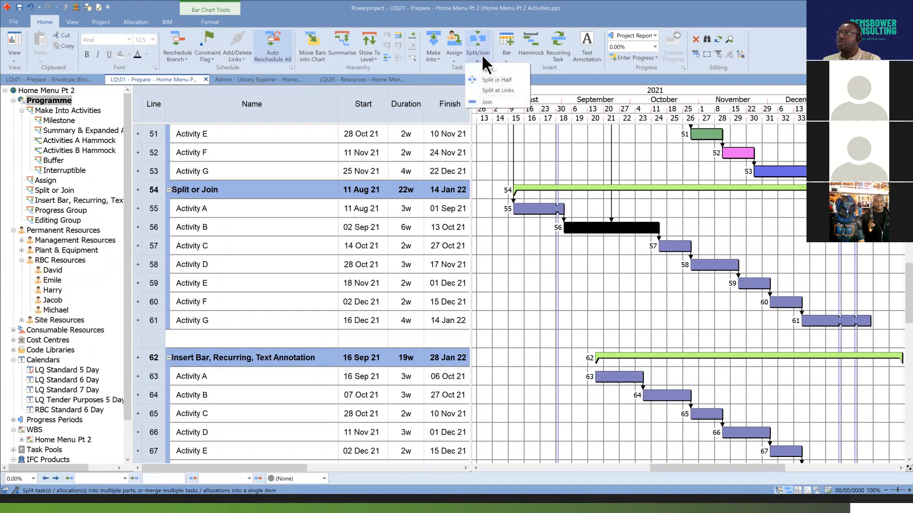
left_click(500, 102)
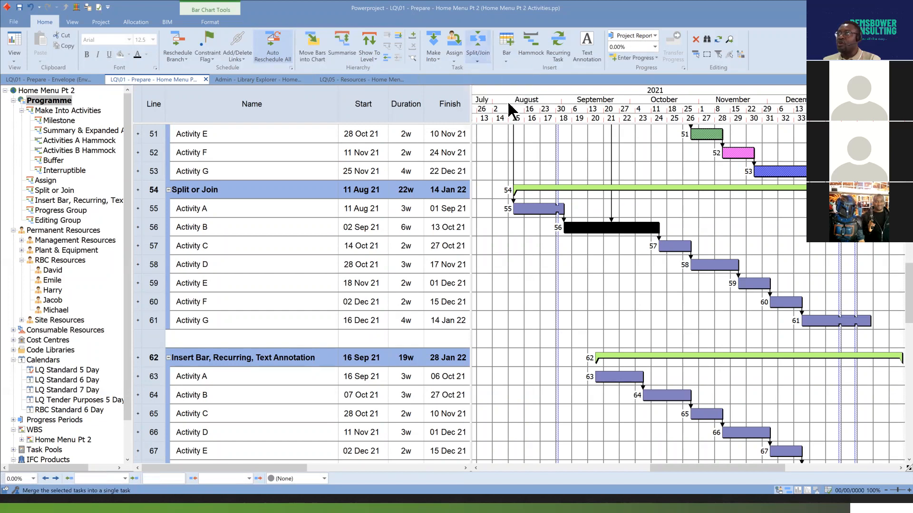
left_click(679, 261)
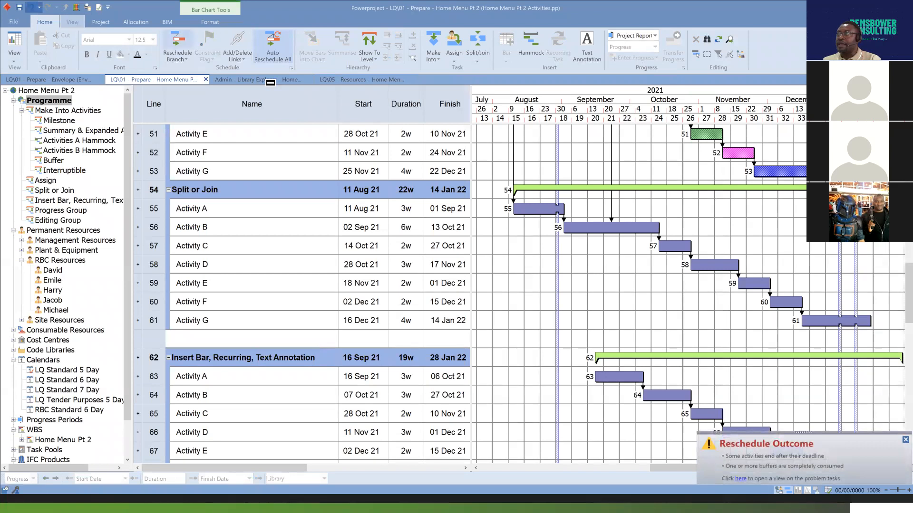
Split Activity B in half, expand its line into separate rows and check each half's bar.
left_click(641, 228)
left_click(478, 63)
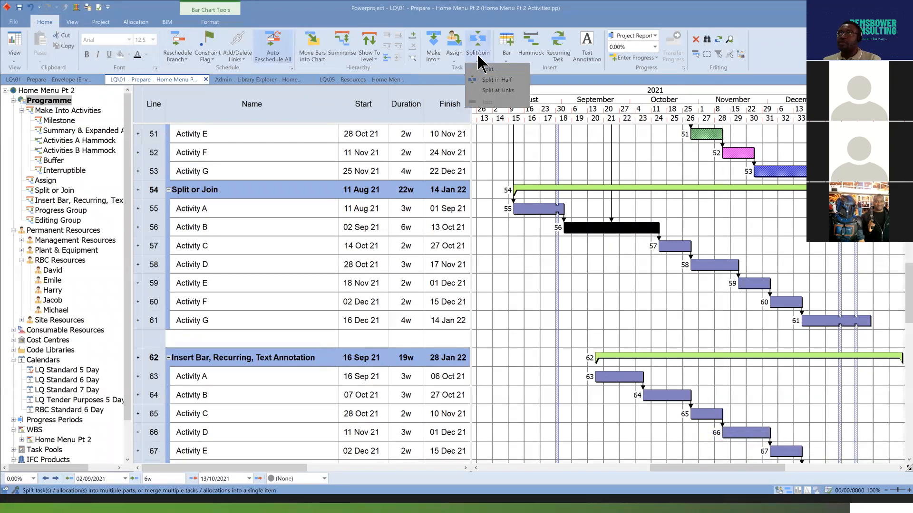
left_click(500, 79)
left_click(625, 249)
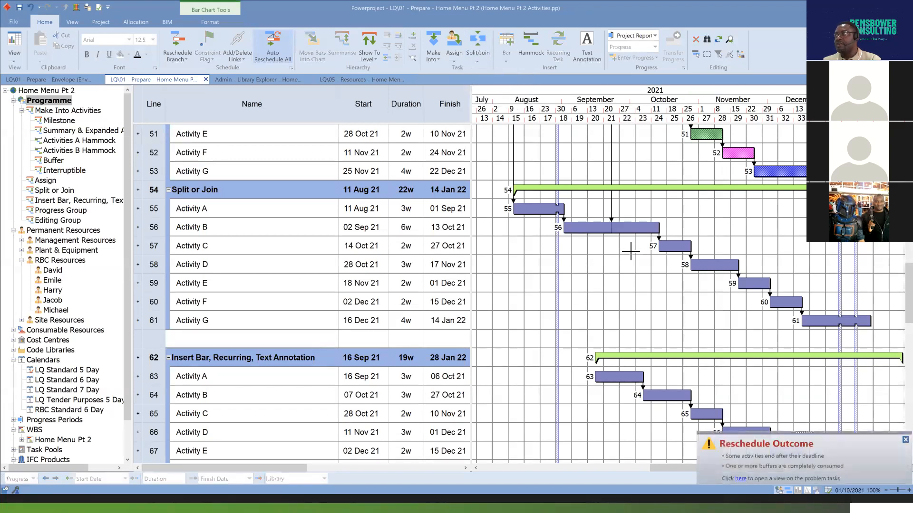
left_click(137, 228)
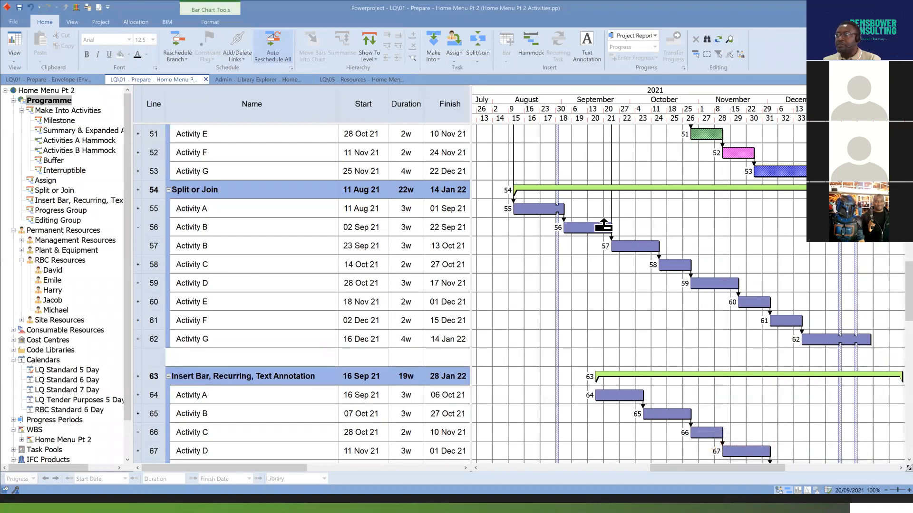
left_click(589, 228)
left_click(623, 247)
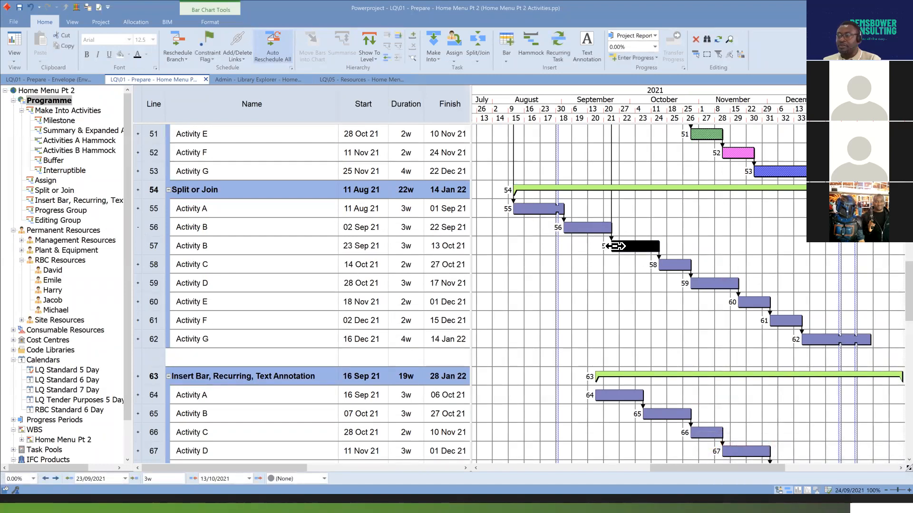
Join Activity B's two halves back into one bar and delete the stray bar from Activity E's line.
left_click_drag(615, 252, 600, 233)
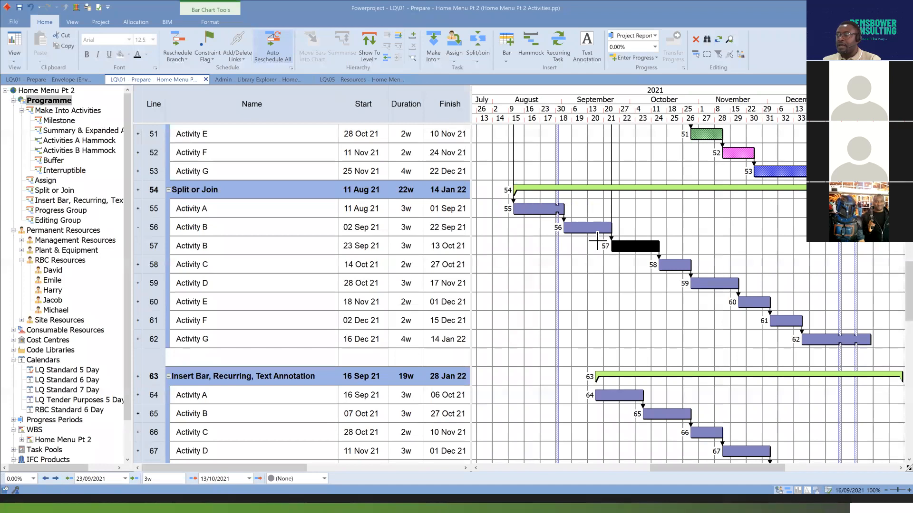
left_click(593, 230, "ctrl")
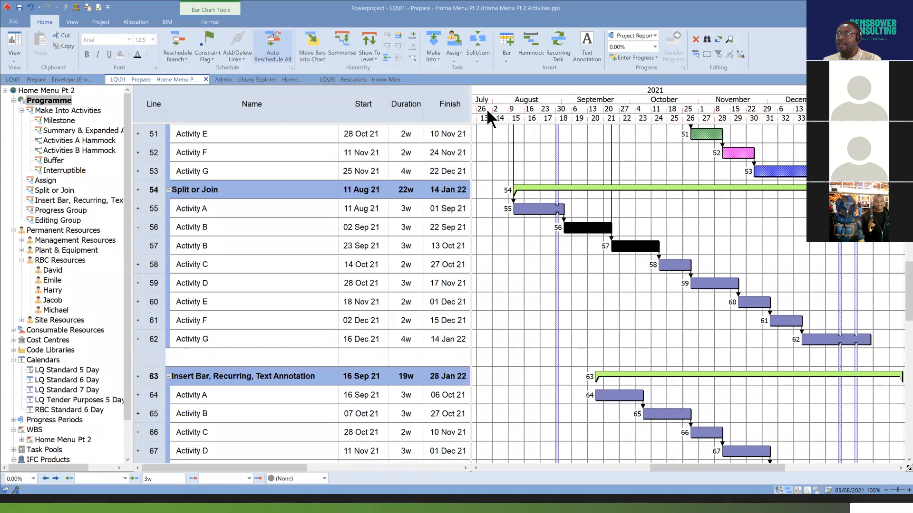
left_click(477, 55)
left_click(505, 102)
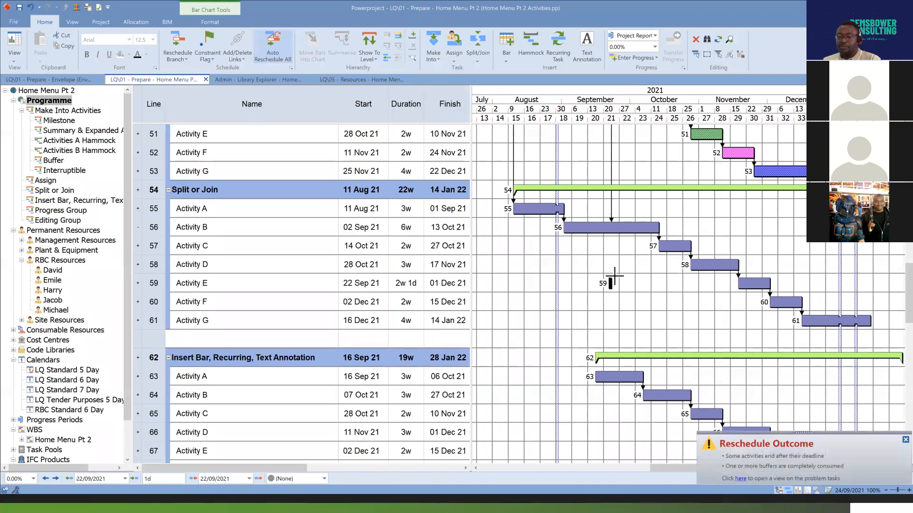
key("Delete")
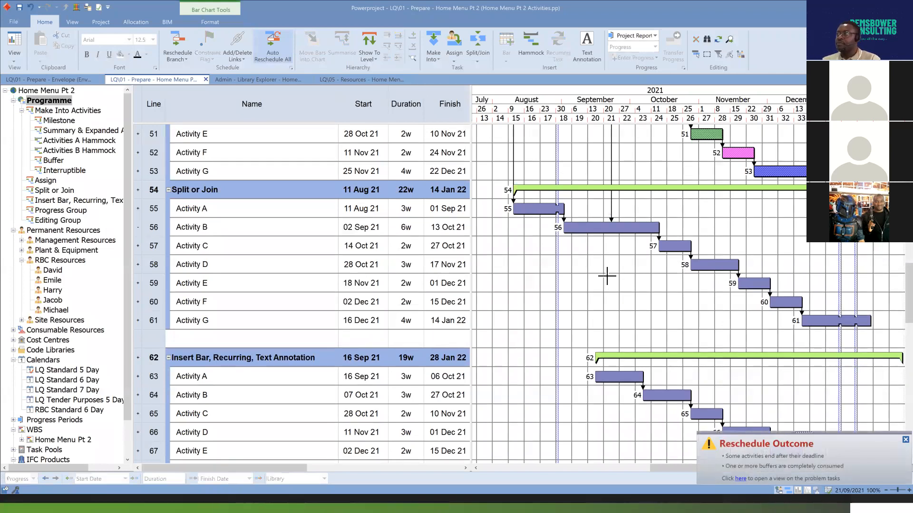
Highlight the link that meets Activity B partway along its bar, and split the activity at its links.
left_click(609, 228)
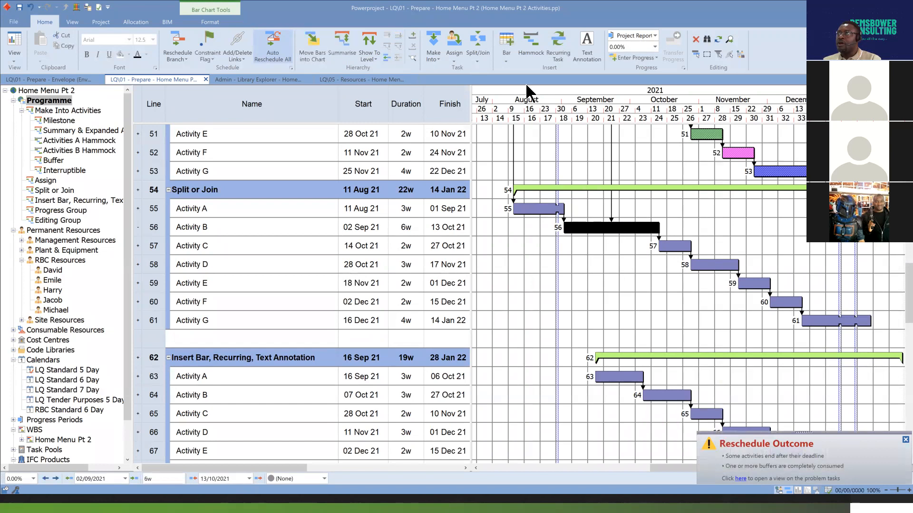
left_click(478, 61)
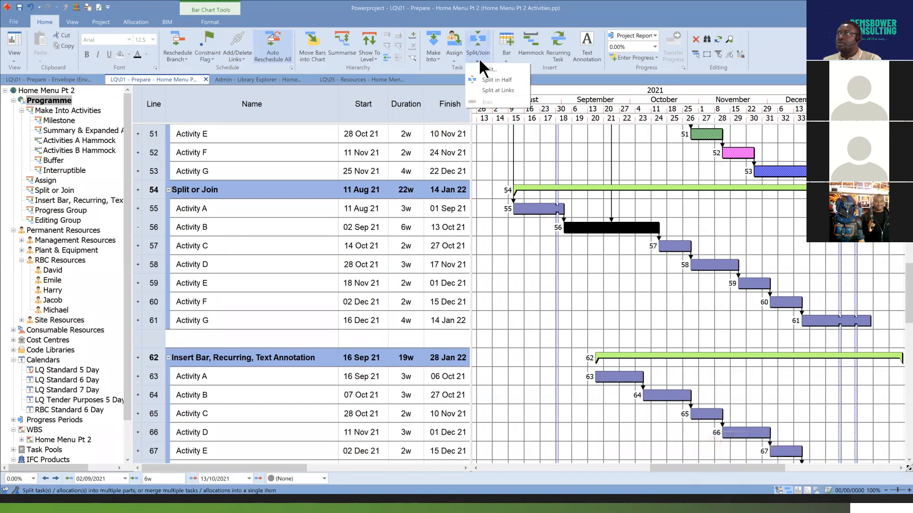
left_click(508, 90)
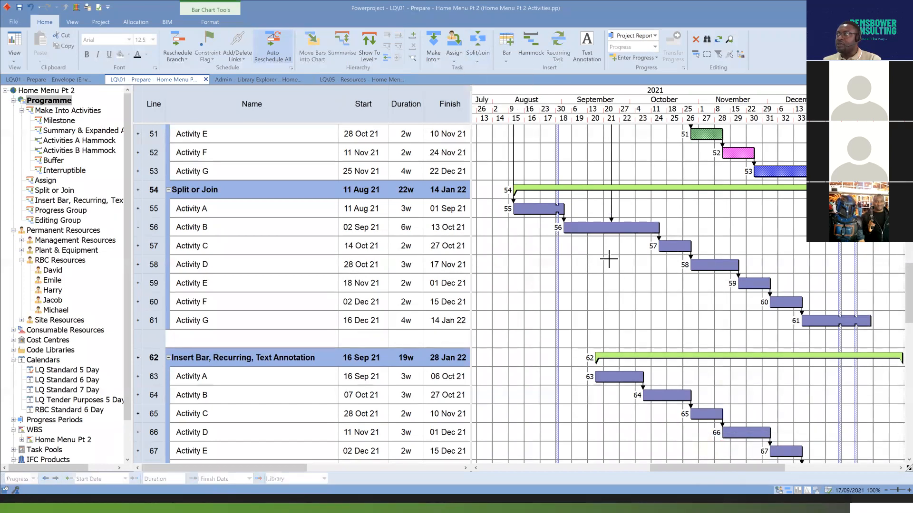
left_click(611, 219)
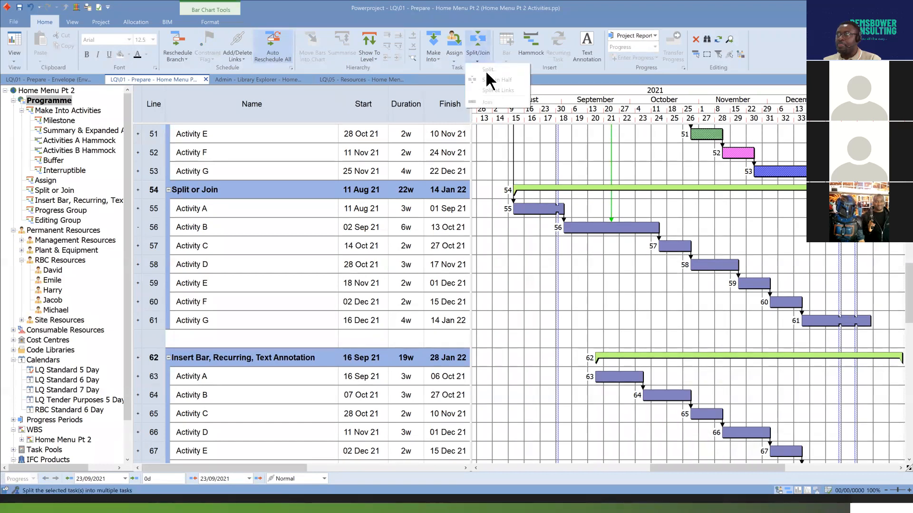
left_click(635, 228)
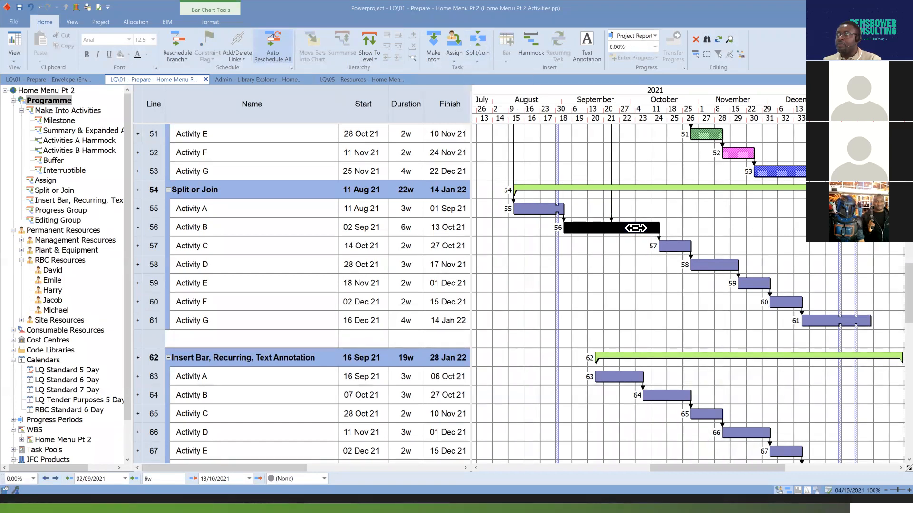
left_click(478, 56)
left_click(498, 90)
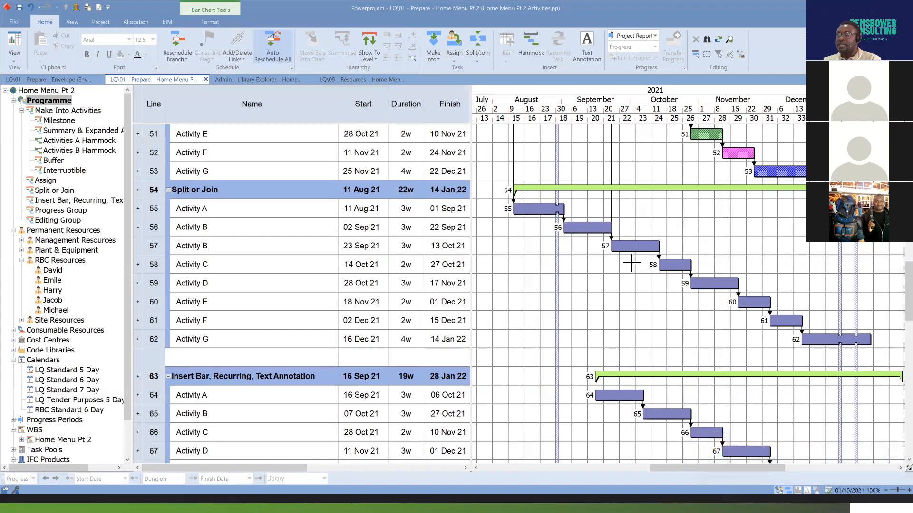
Check the two Activity B parts split at the link and join them back into one bar.
left_click(624, 247)
left_click(594, 229)
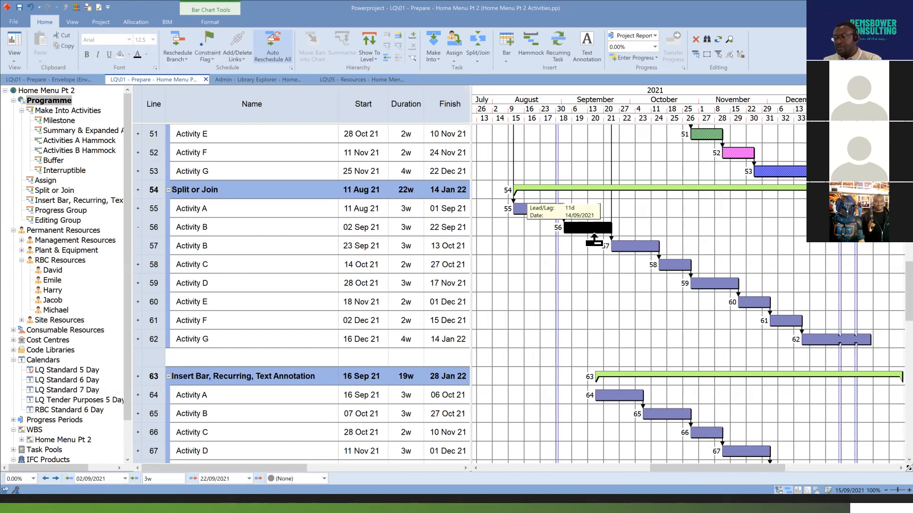
left_click(638, 249, "ctrl")
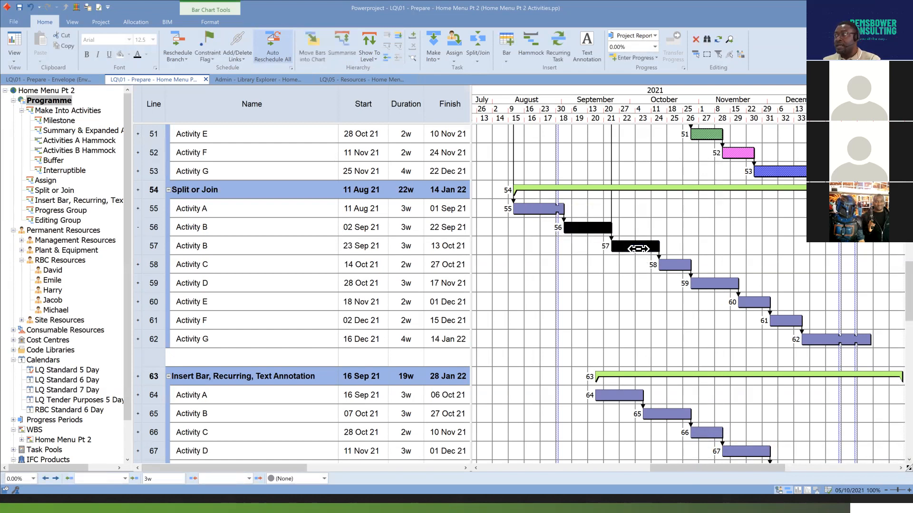
left_click(481, 53)
left_click(506, 99)
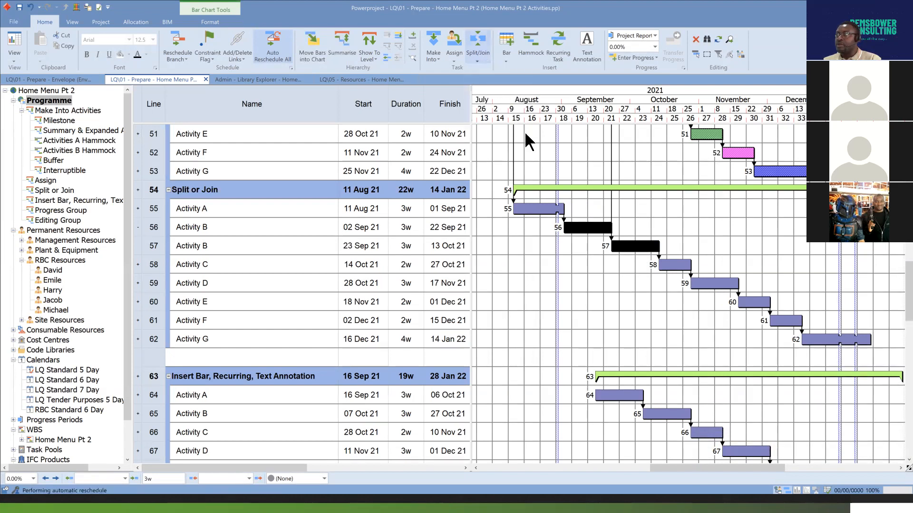
left_click(612, 248)
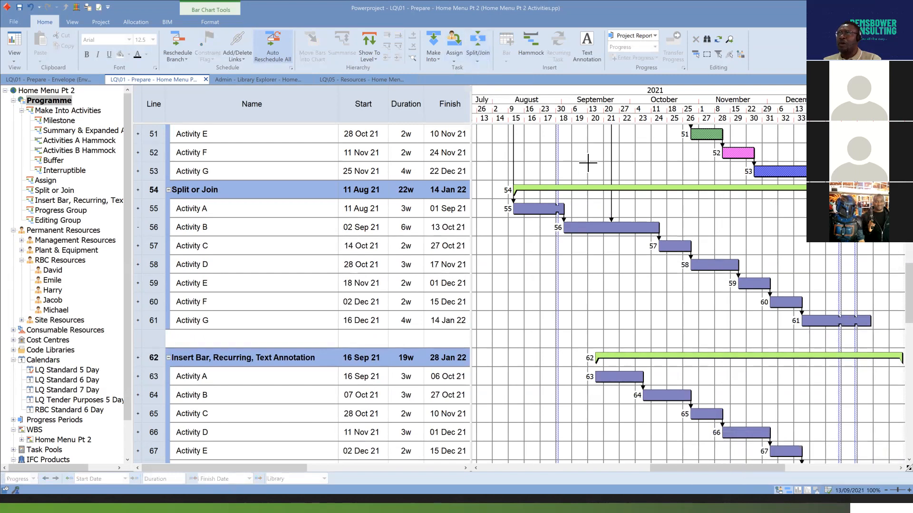
left_click_drag(602, 187, 615, 201)
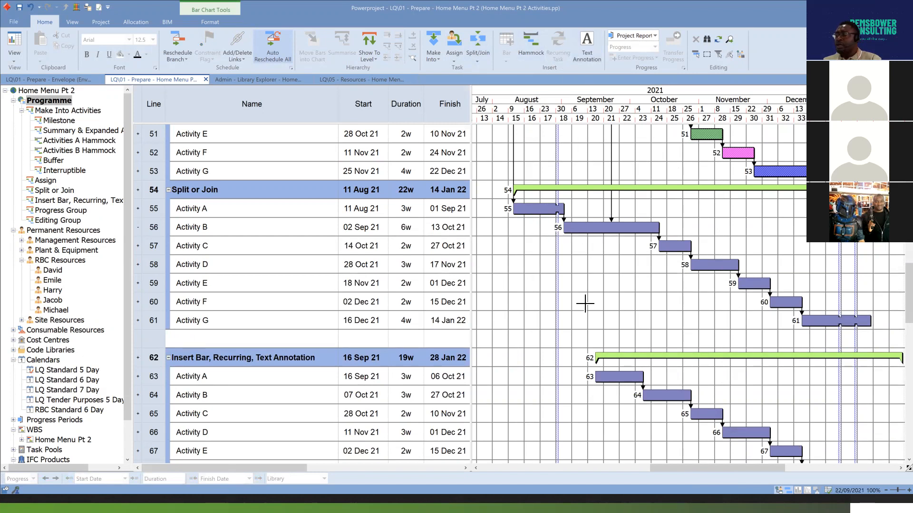
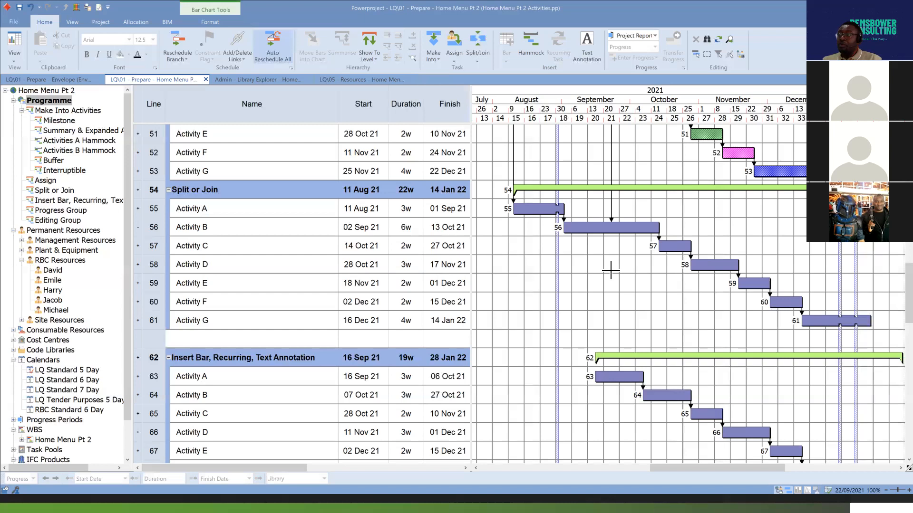
Split Activity B in the Split or Join group by date, at 27/09/2021 17:00:00.
left_click(628, 226)
left_click(478, 55)
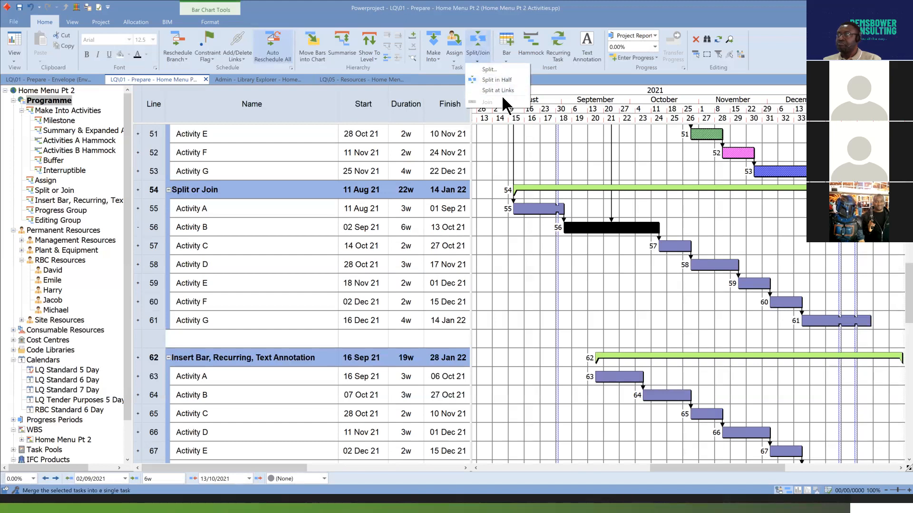
left_click(490, 69)
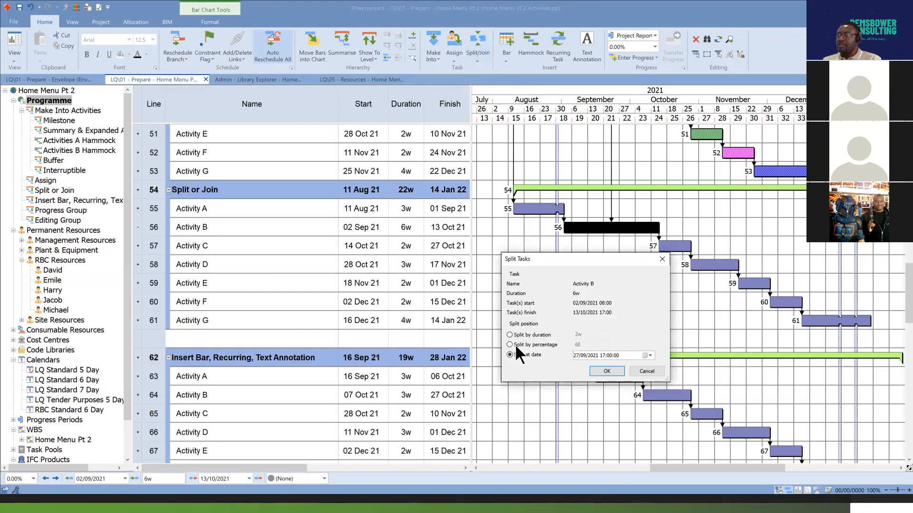
left_click(607, 372)
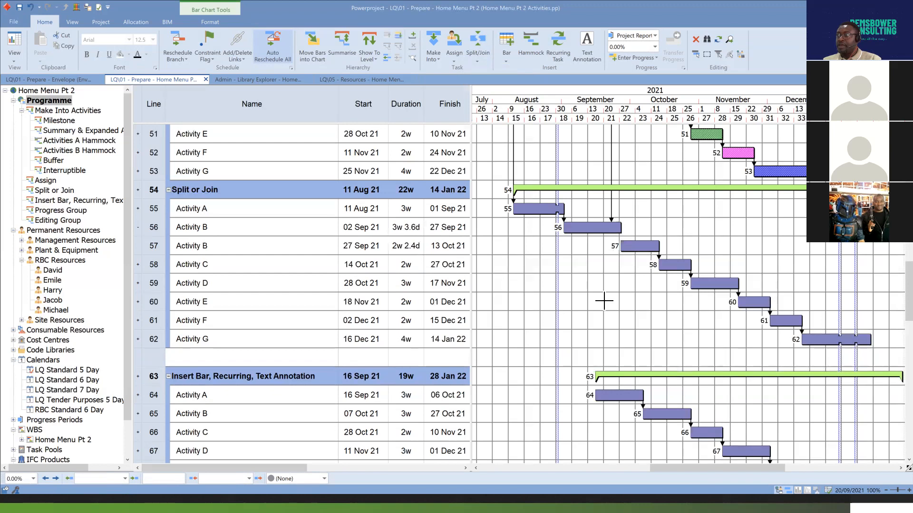
Assign the first listed RBC resource to Activity B's first part and the second listed one to its second part.
left_click(592, 227)
left_click_drag(52, 271, 591, 241)
left_click_drag(52, 280, 656, 254)
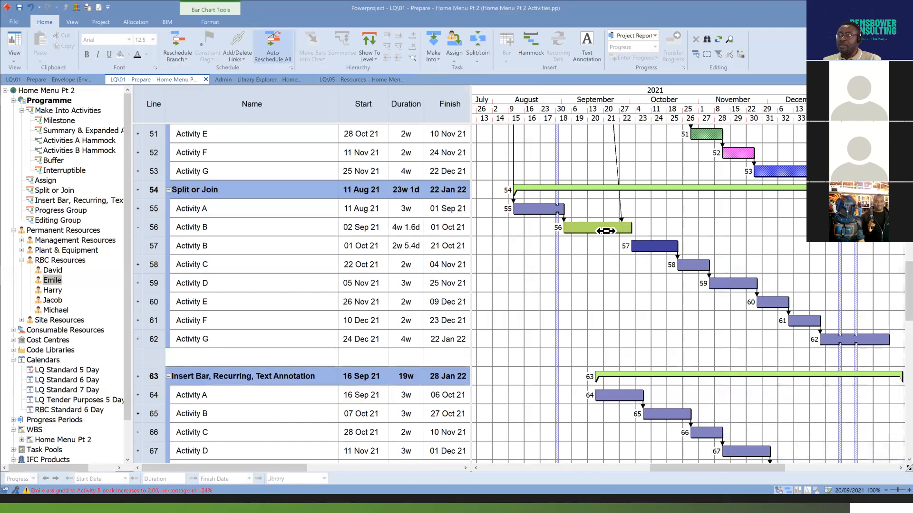
Check the bars of both Activity B parts, and undo the resource assignments and the split.
left_click(606, 231)
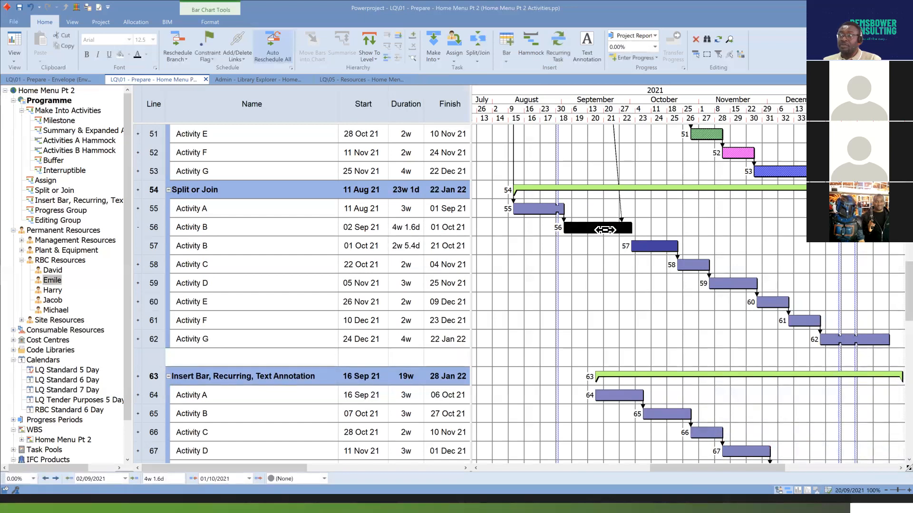
left_click(654, 249)
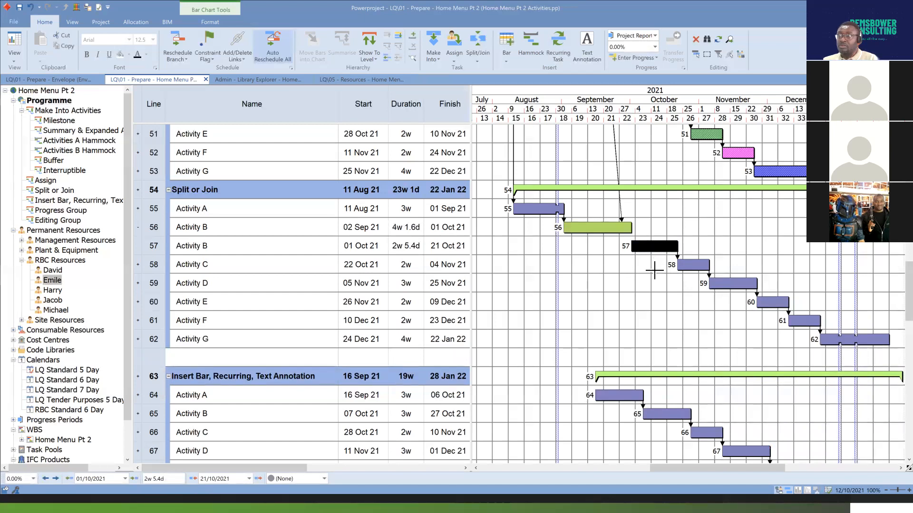
left_click(654, 285)
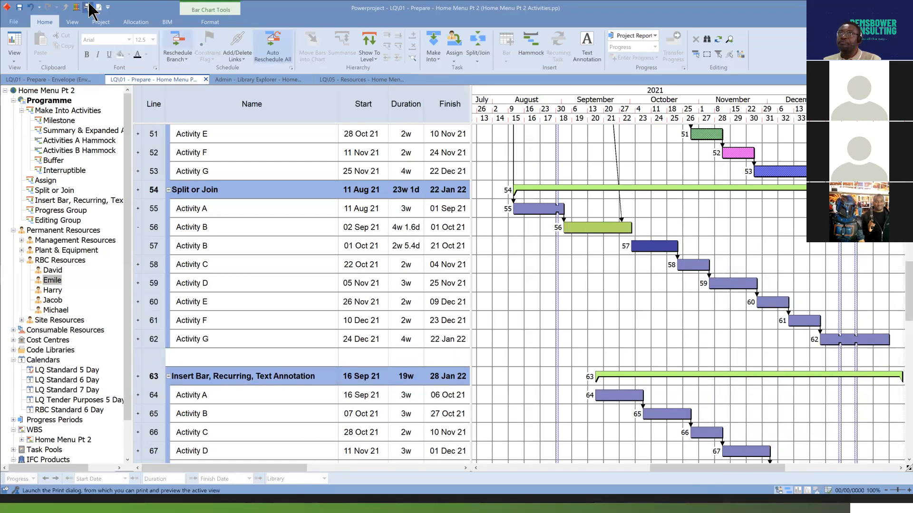
left_click(30, 7)
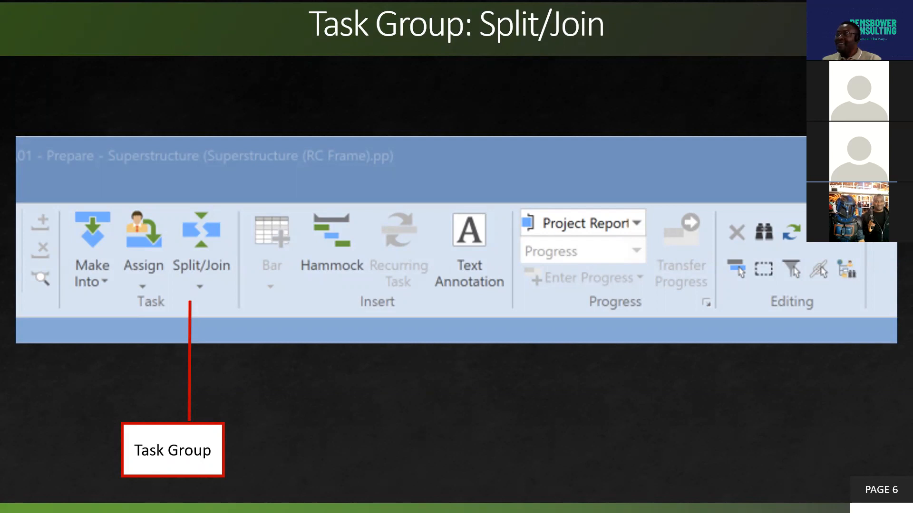
key("Right")
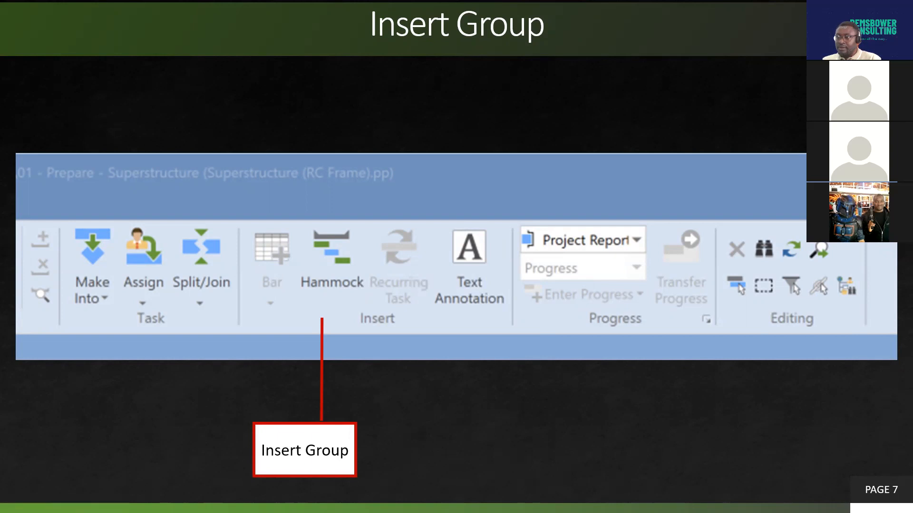
key("alt+Tab")
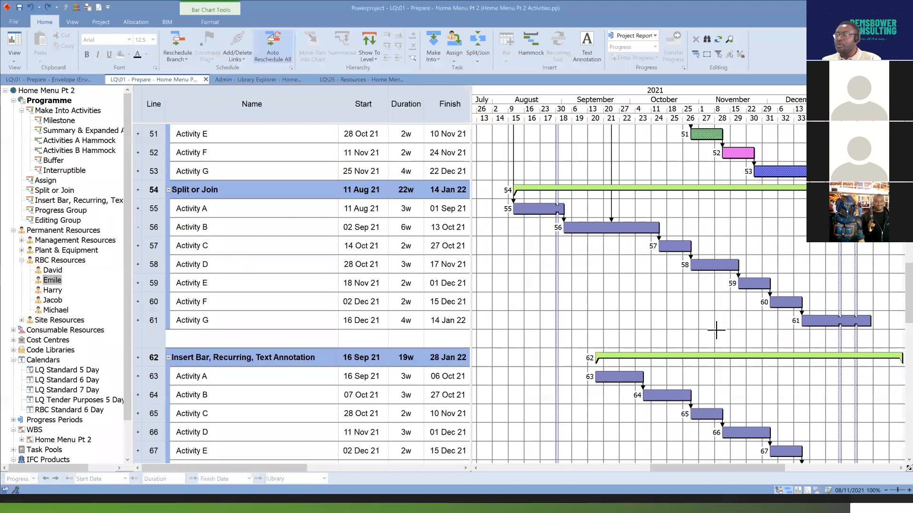
Insert a new bar above Activity D in the Insert Bar, Recurring, Text Annotation group.
scroll(608, 311, "down", 3)
scroll(609, 311, "down", 7)
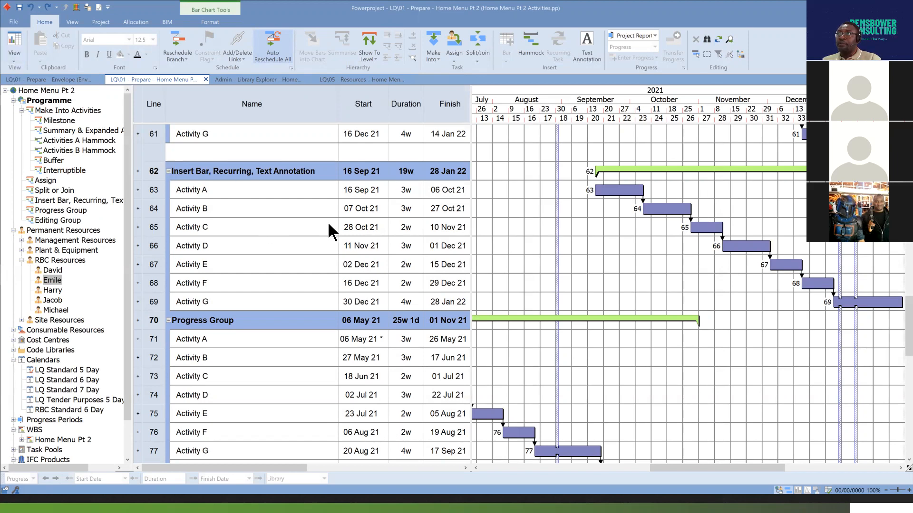
left_click(155, 246)
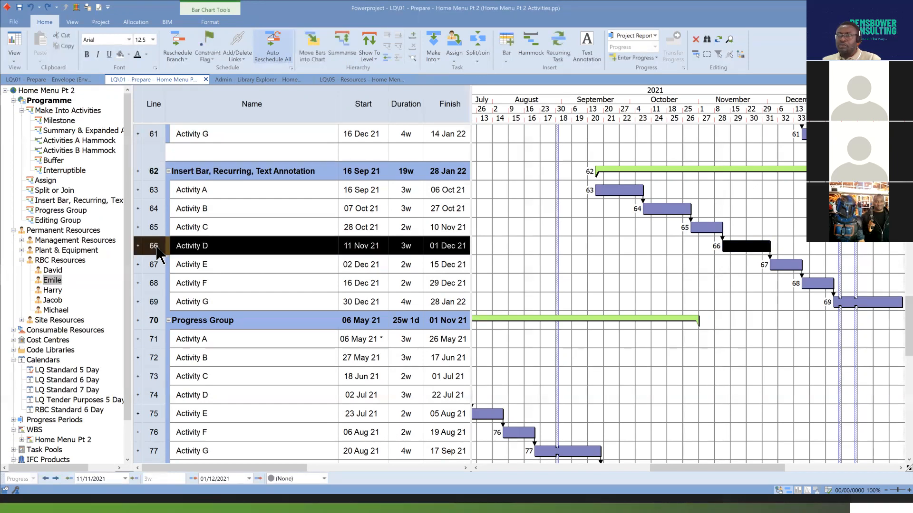
left_click_drag(157, 228, 153, 246)
left_click(155, 245)
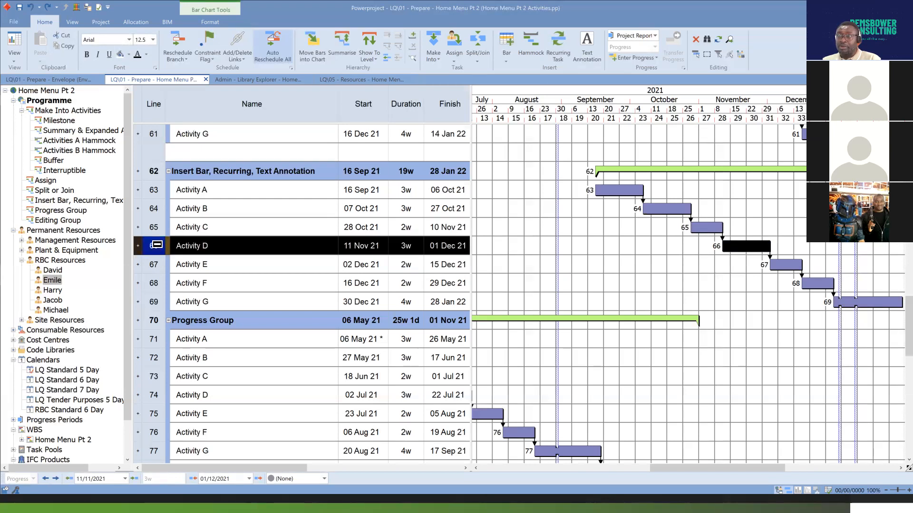
left_click(504, 60)
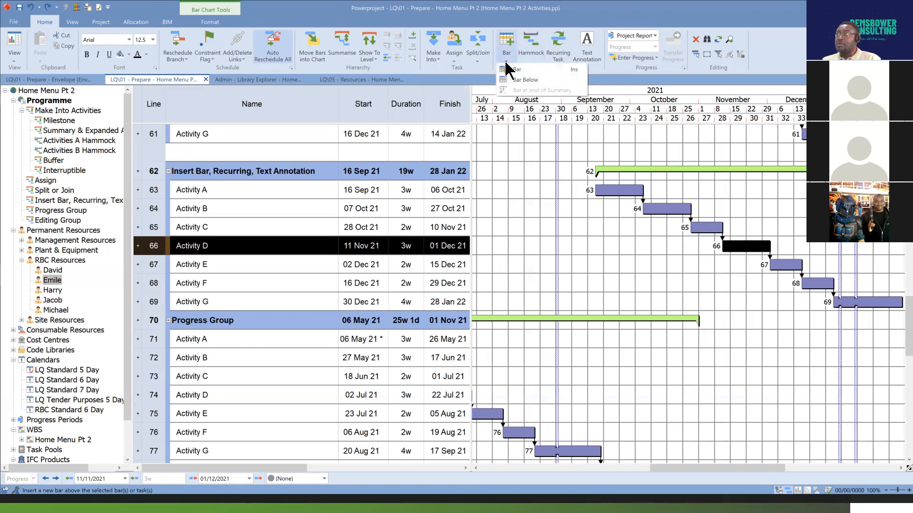
left_click(555, 69)
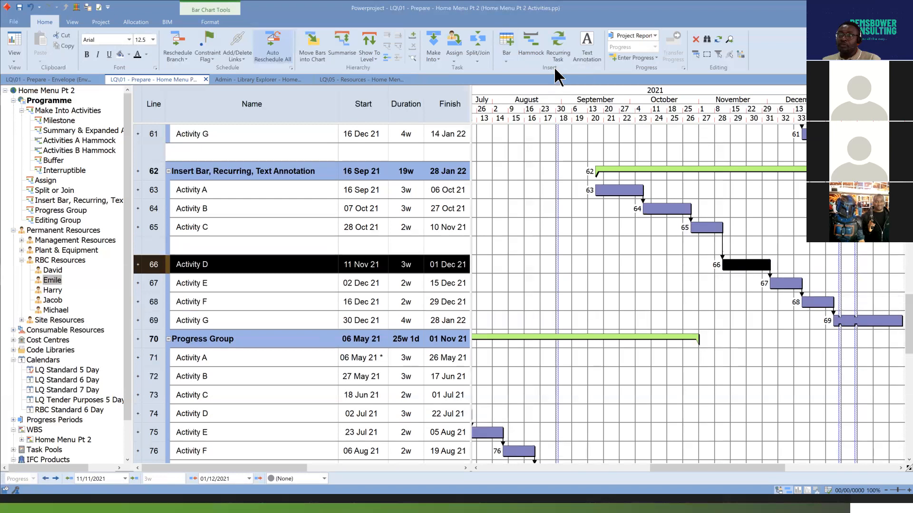
Name the blank row above Activity D "Activity C1" and set its duration to 5d.
left_click(244, 245)
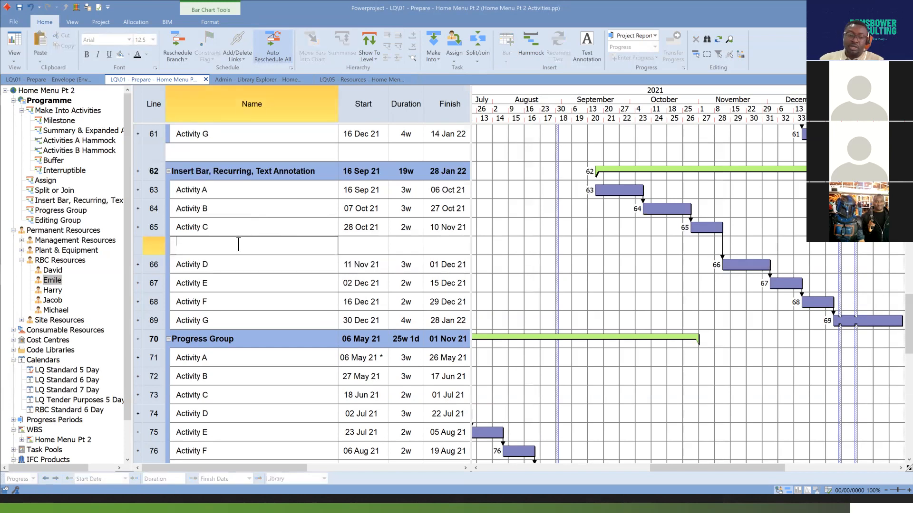
type("Activity C1")
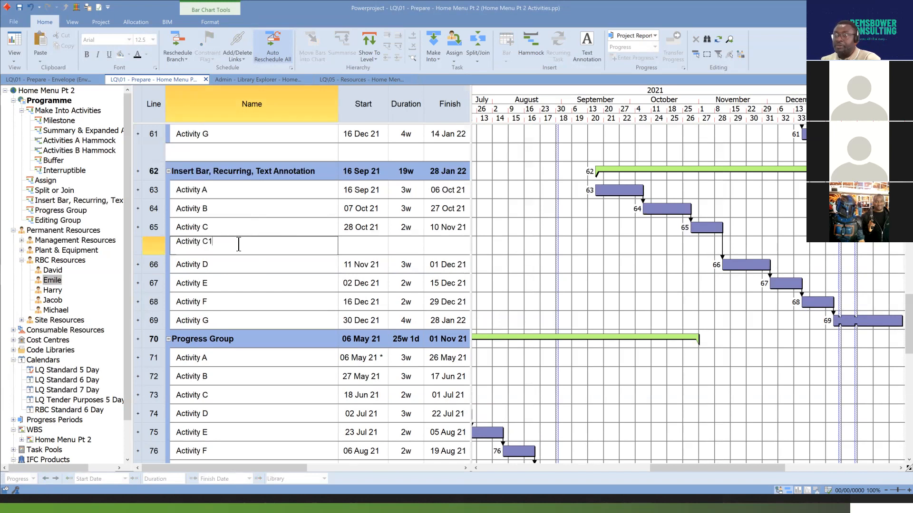
key("Return")
left_click(410, 243)
type("5d")
key("Return")
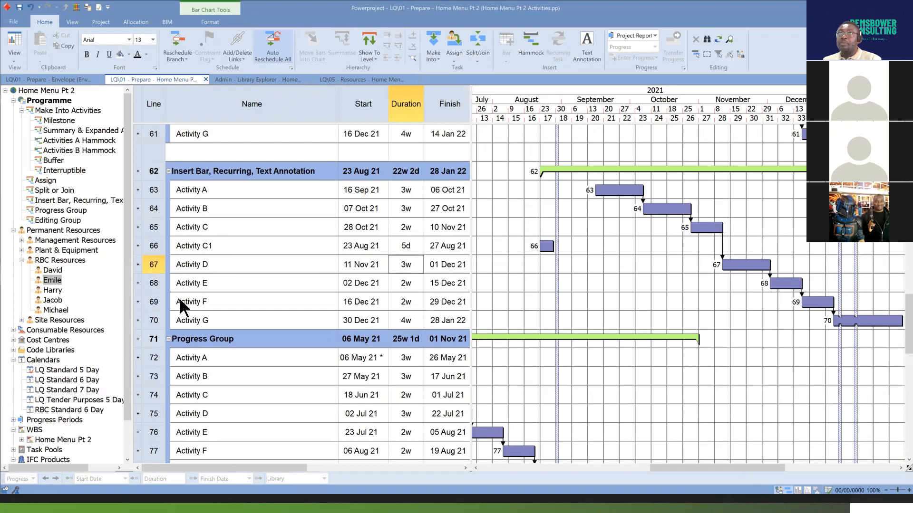
Insert a new bar below Activity D in the Insert Bar, Recurring, Text Annotation group.
left_click(155, 246)
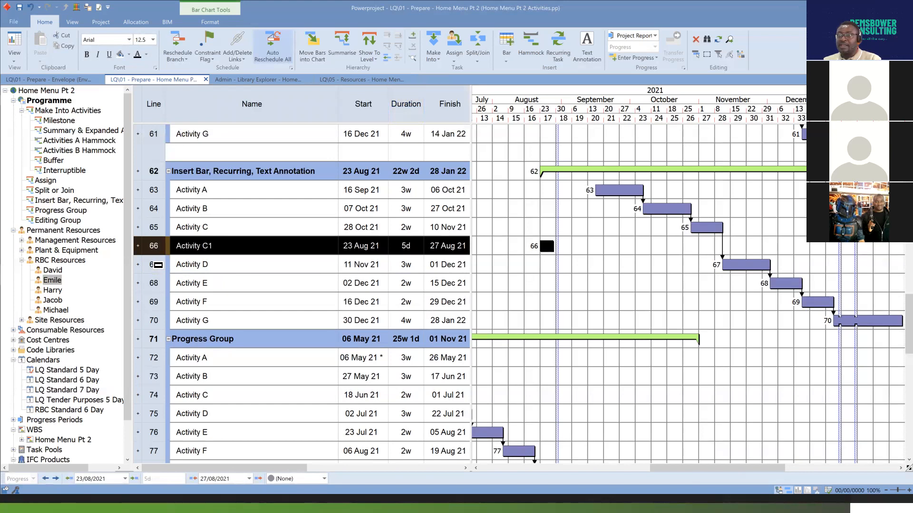
left_click(158, 264)
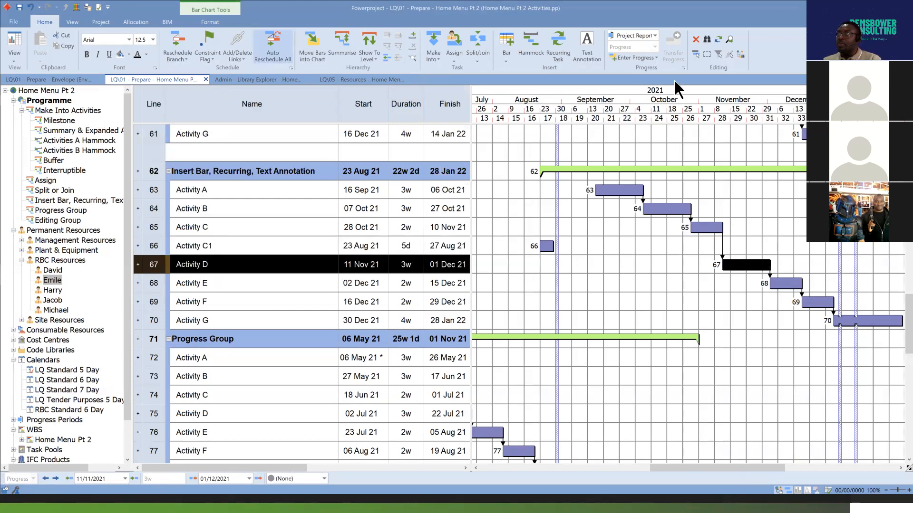
left_click(506, 58)
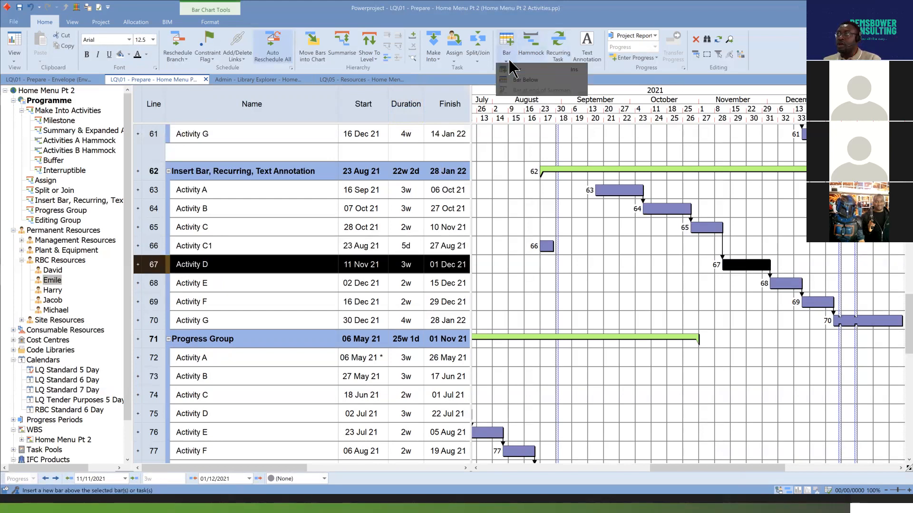
left_click(544, 80)
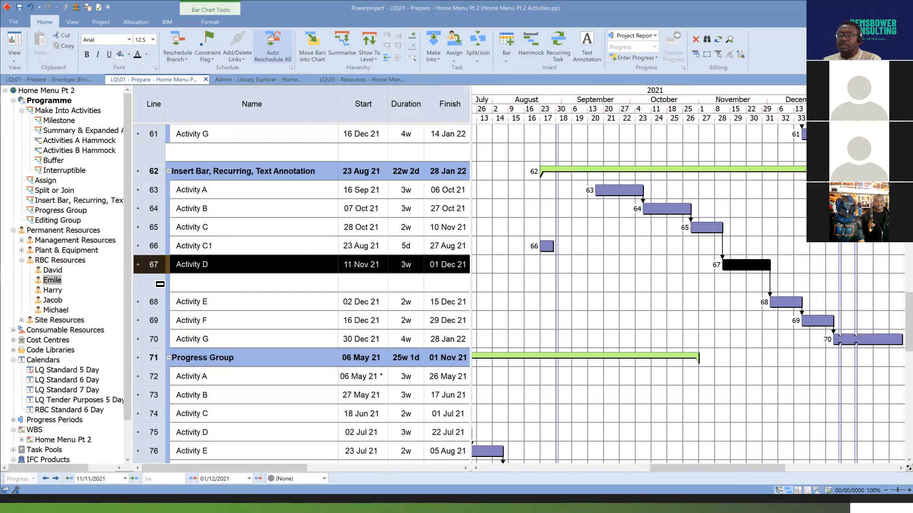
Name the blank row below Activity D "Activity D1" and give it a duration of 1w 4d.
left_click(219, 283)
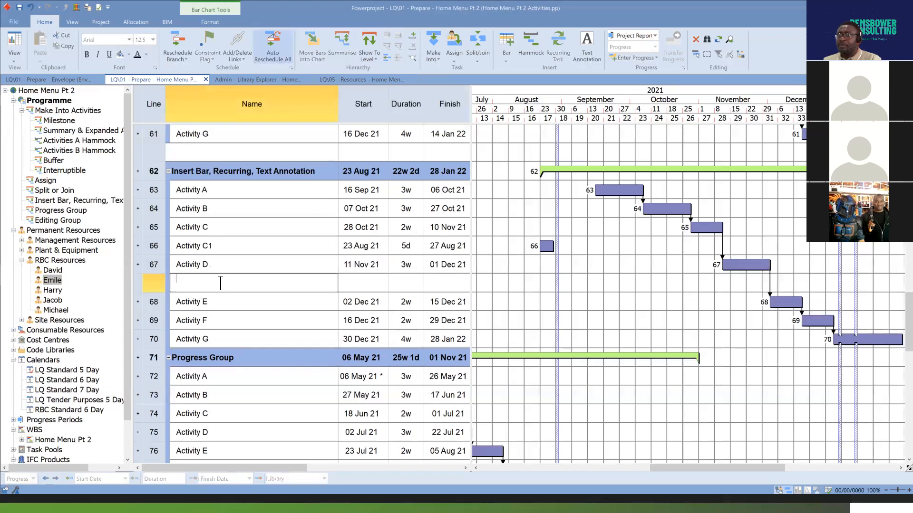
type("Activity D")
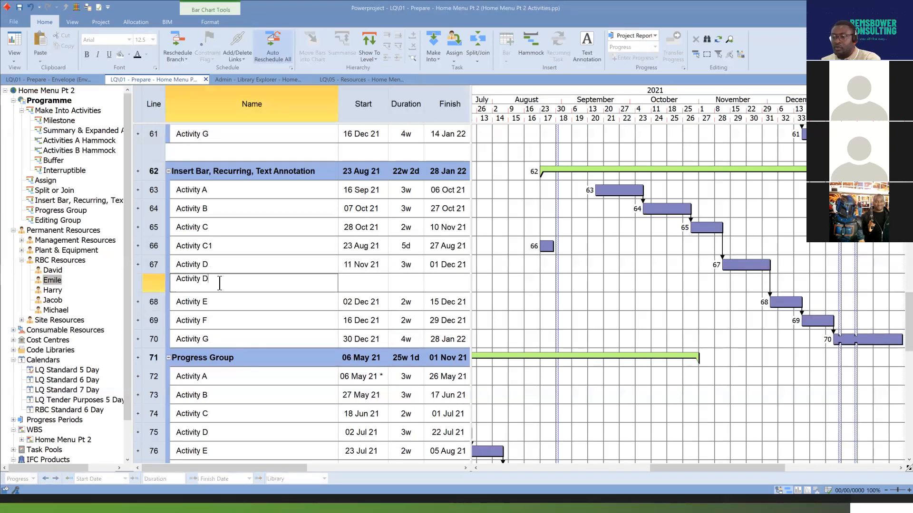
type("1")
key("Return")
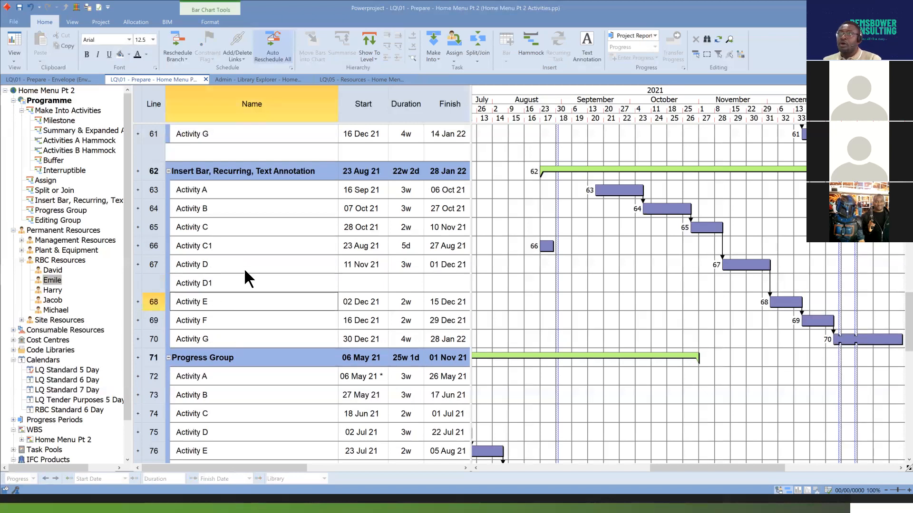
left_click(418, 299)
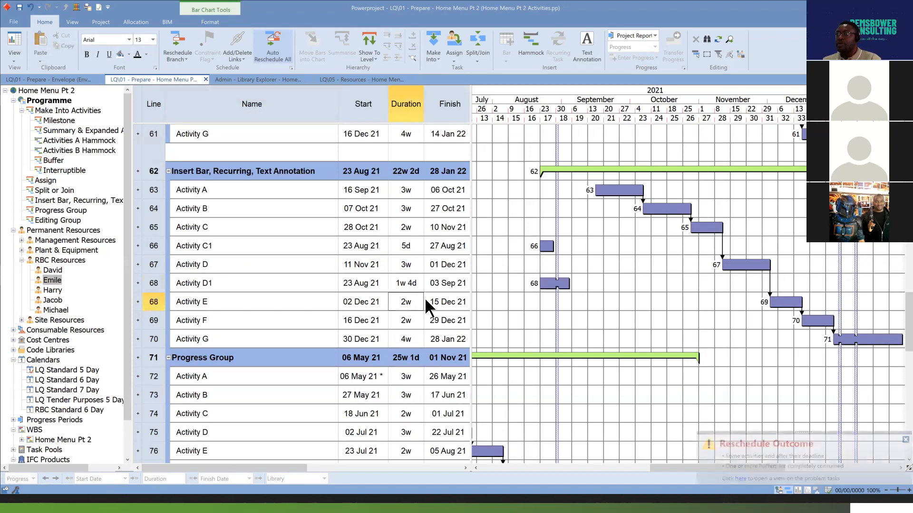
Insert a new bar at the end of the Insert Bar, Recurring, Text Annotation summary.
left_click(154, 283)
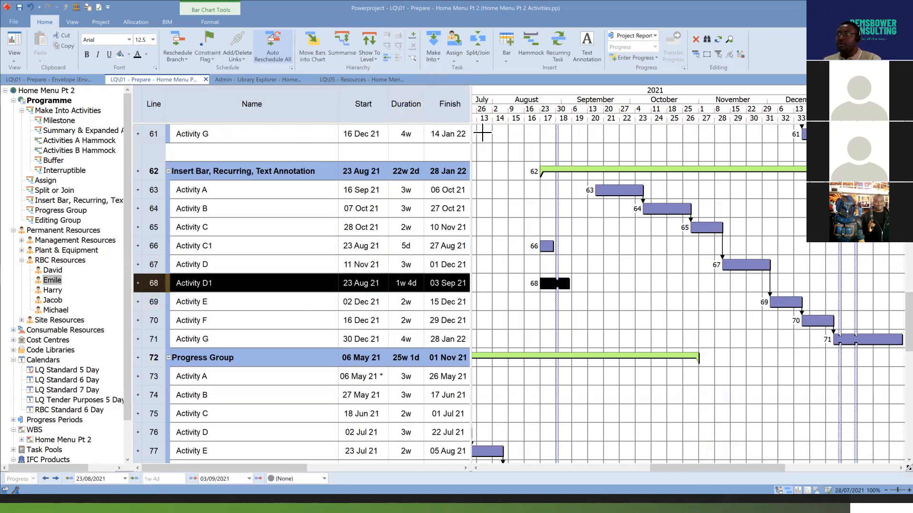
left_click(570, 169)
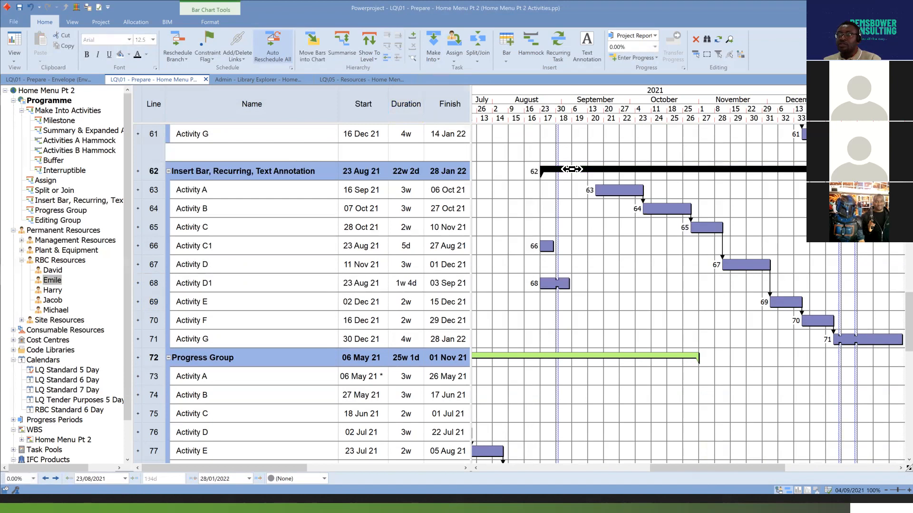
left_click(506, 61)
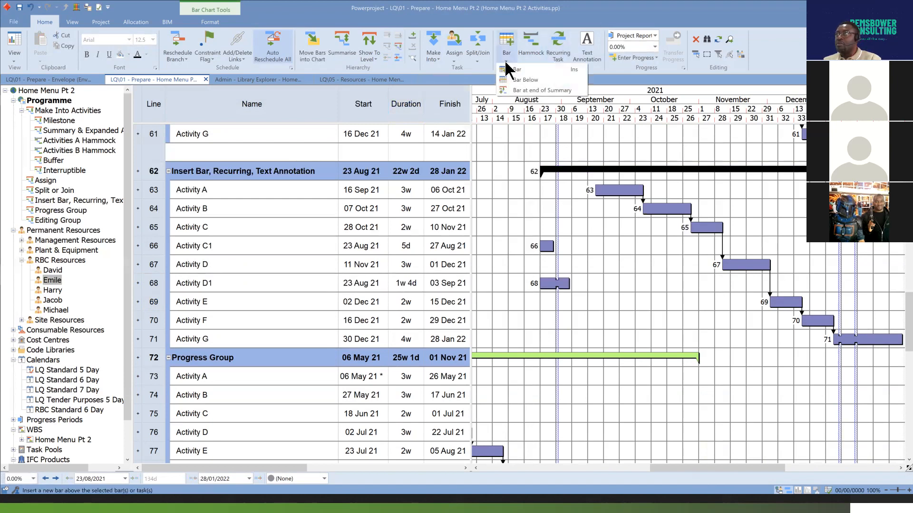
left_click(532, 89)
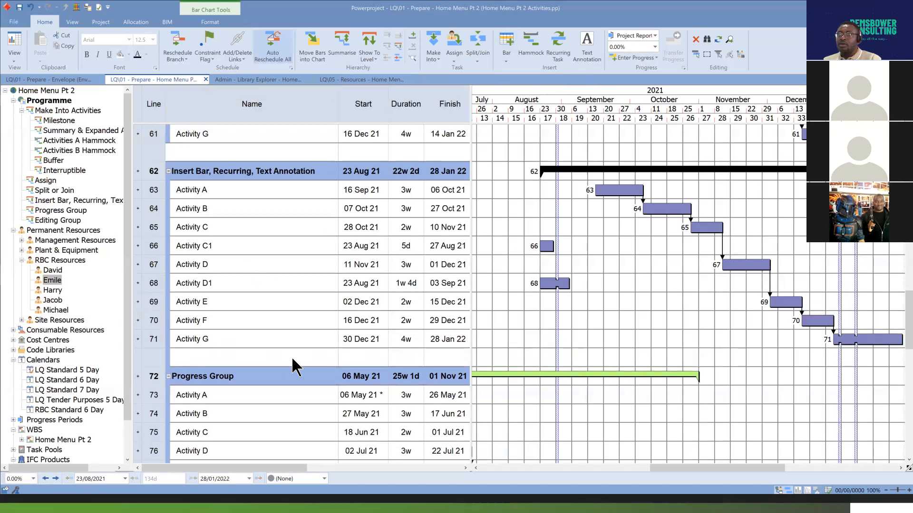
Name the blank row at the end of the summary "Activity G1" and set its duration to 2w.
left_click(222, 353)
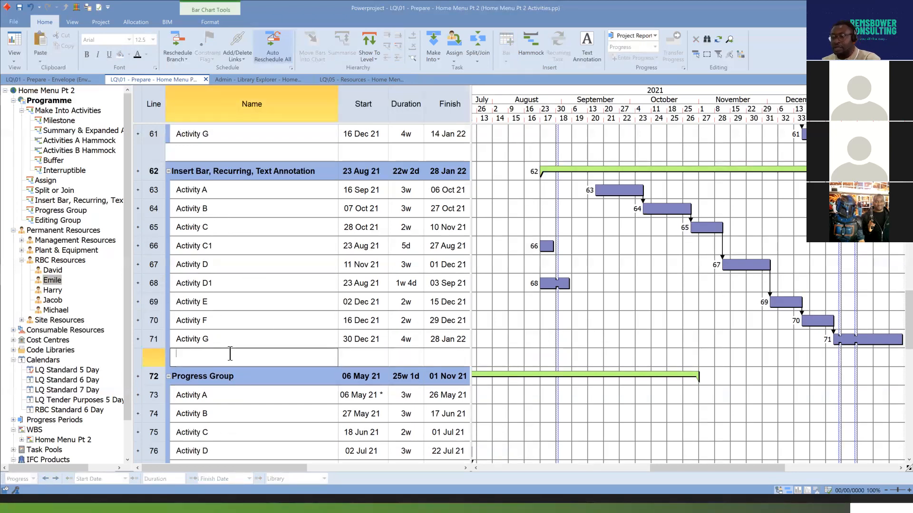
type("Activity")
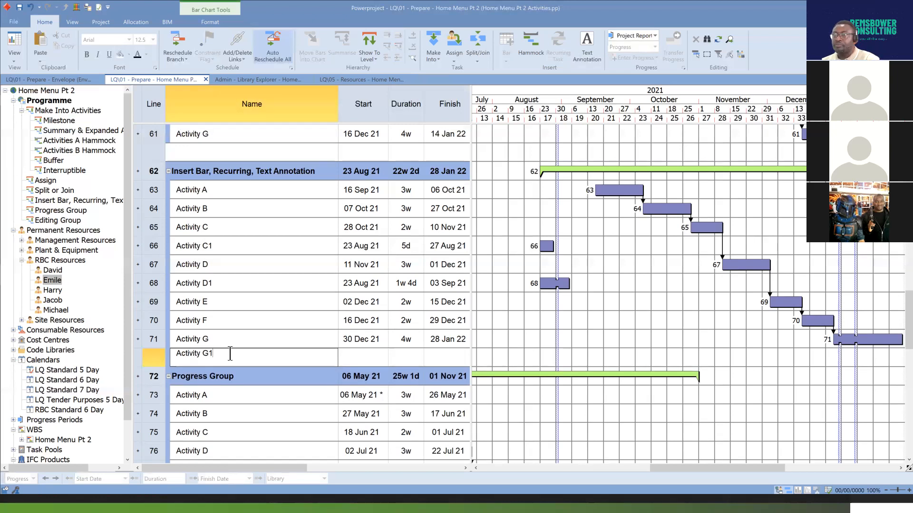
type(" G1")
key("Return")
left_click(404, 360)
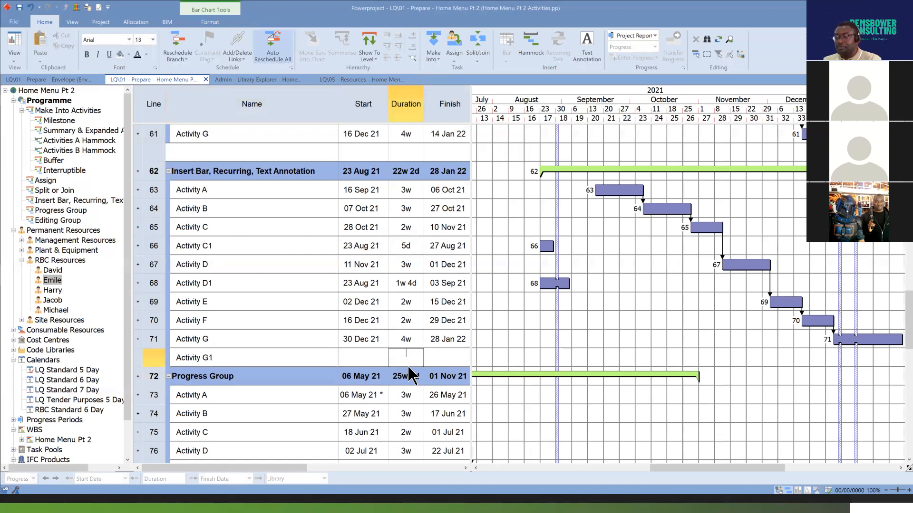
type("2w")
key("Return")
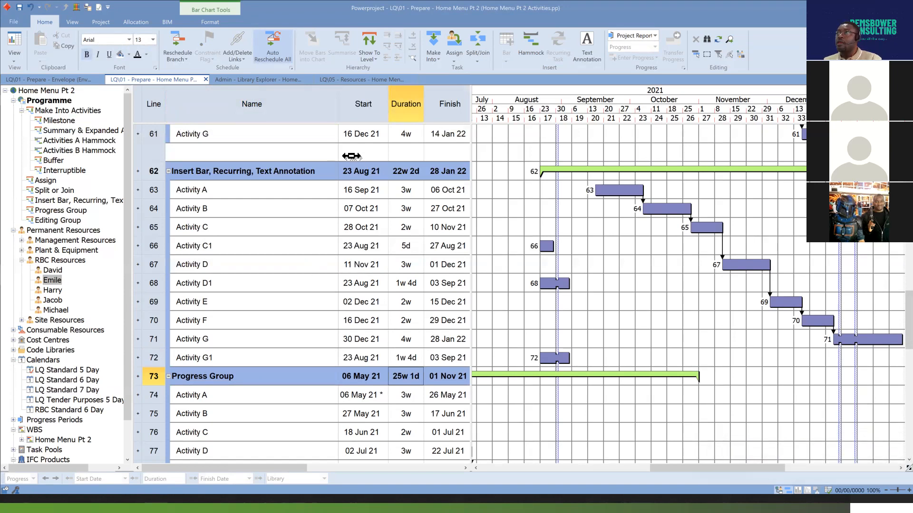
Insert a hammock above Activity D1 in the Insert Bar, Recurring, Text Annotation group and name it "Hammock 2".
left_click(533, 44)
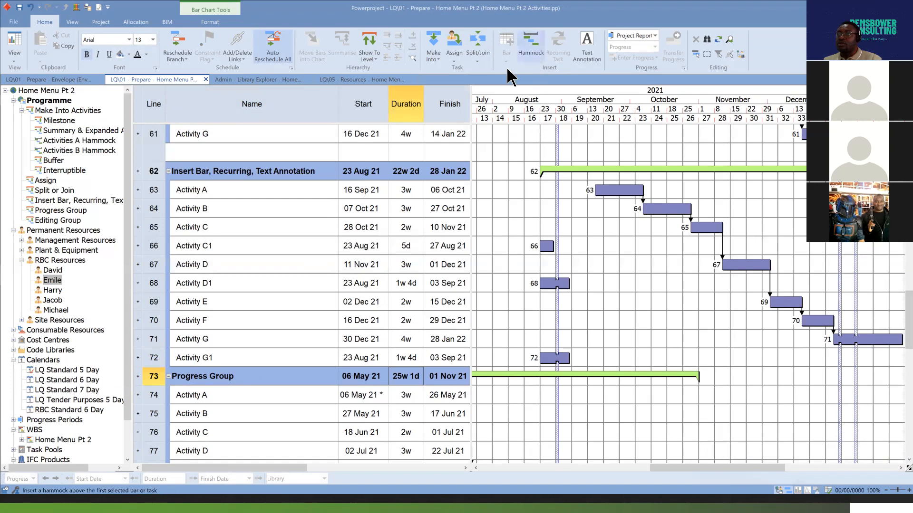
left_click(174, 288)
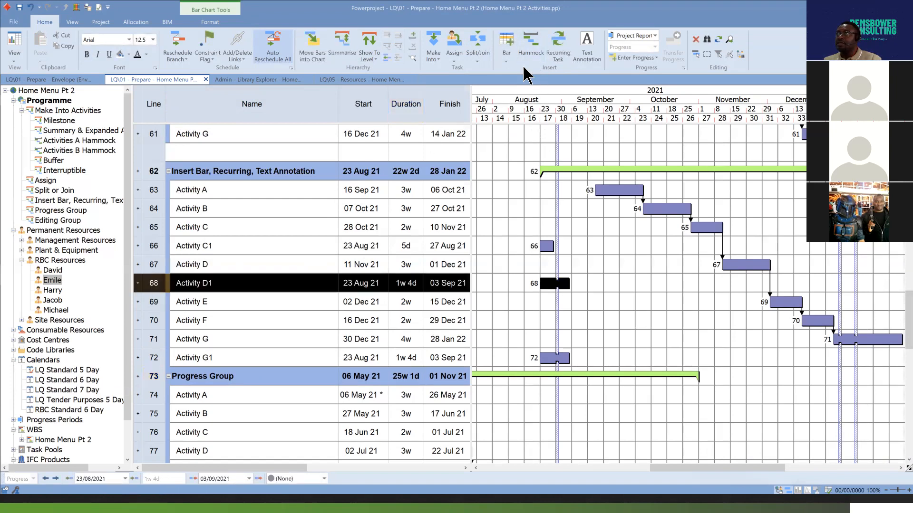
left_click(531, 44)
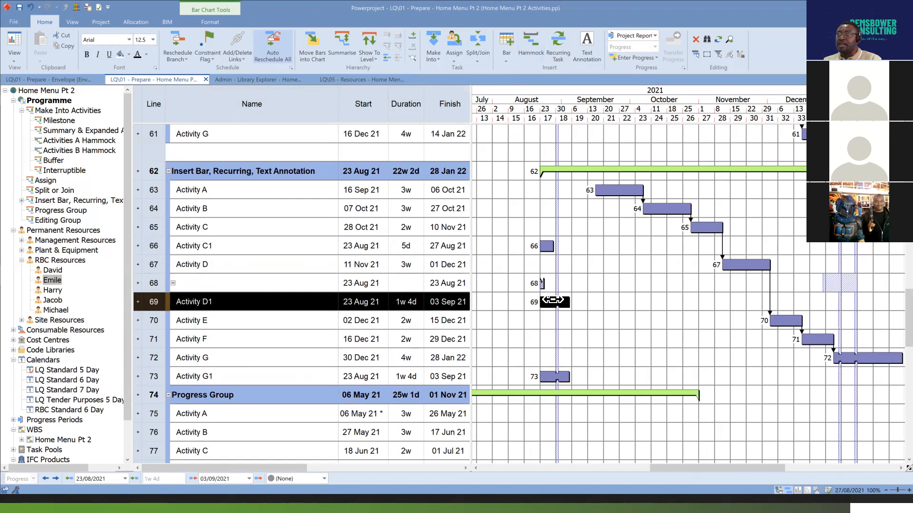
left_click(553, 301)
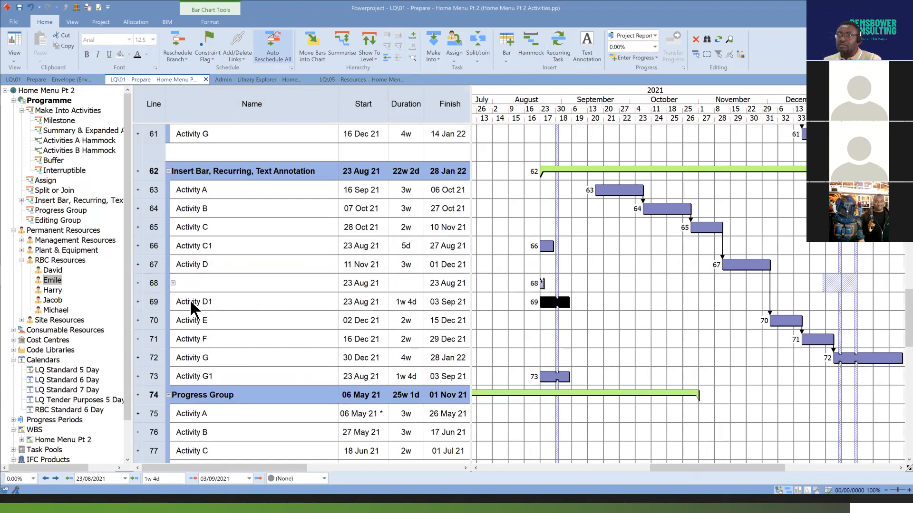
left_click(234, 283)
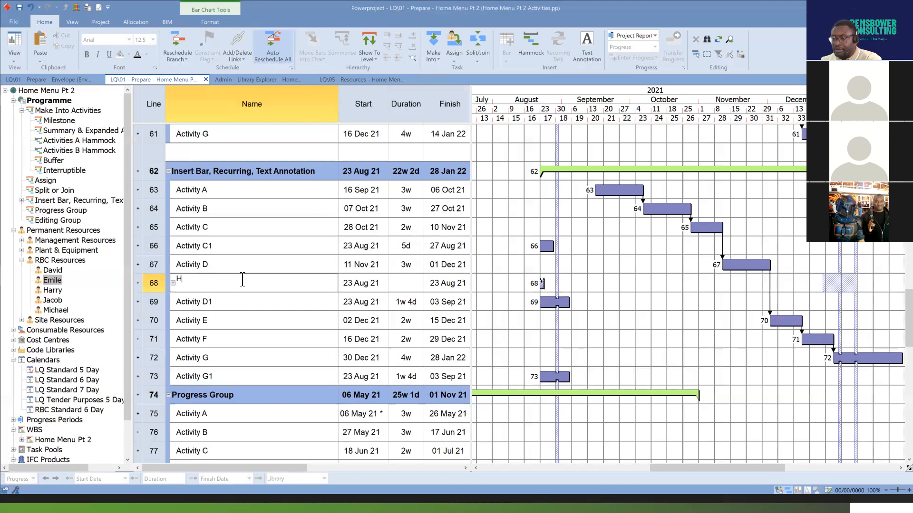
type("mmock 2")
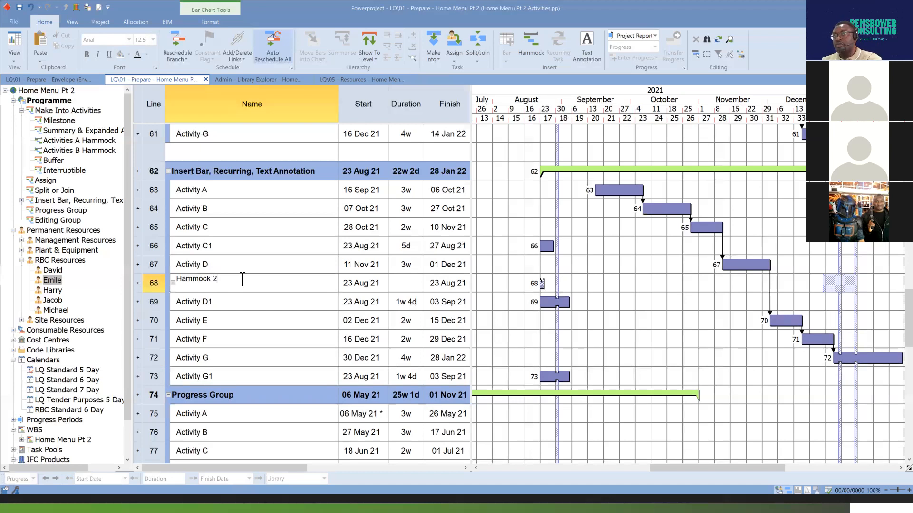
key("Return")
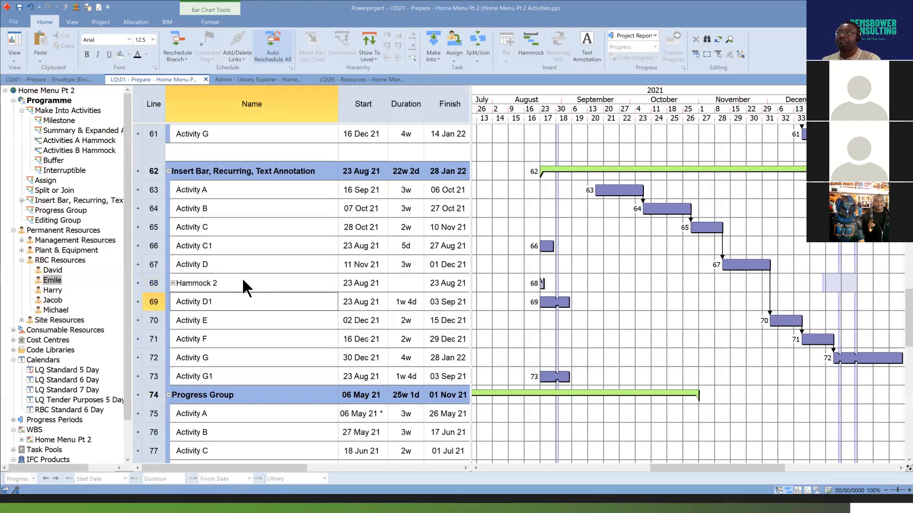
Add the Activity D1 task to the Hammock 2 hammock.
left_click(561, 301)
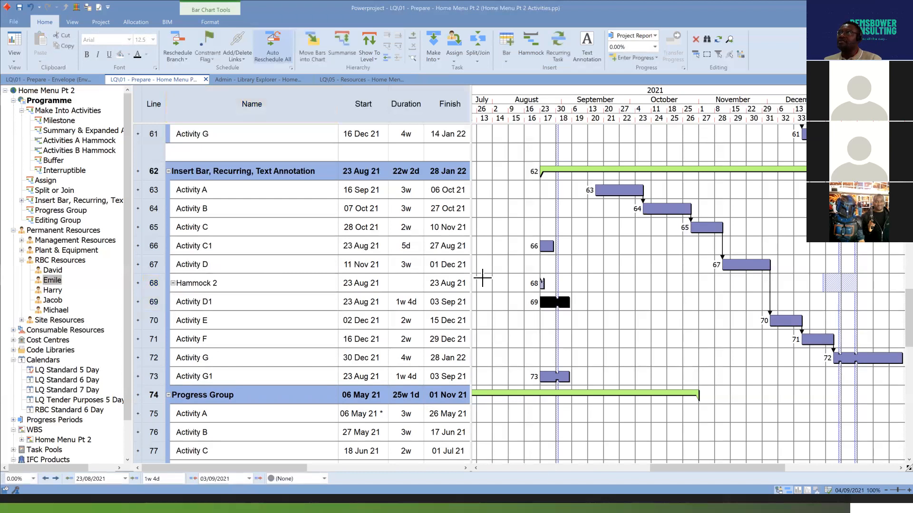
left_click(431, 42)
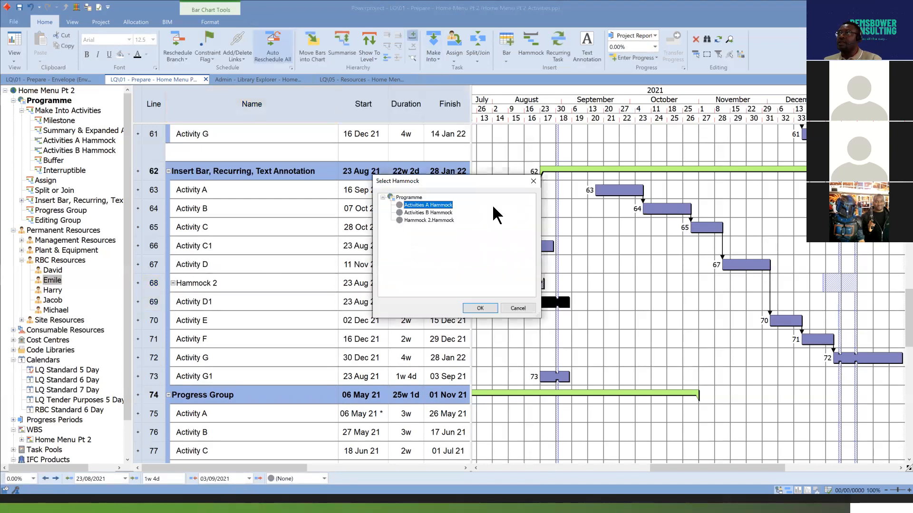
left_click(437, 221)
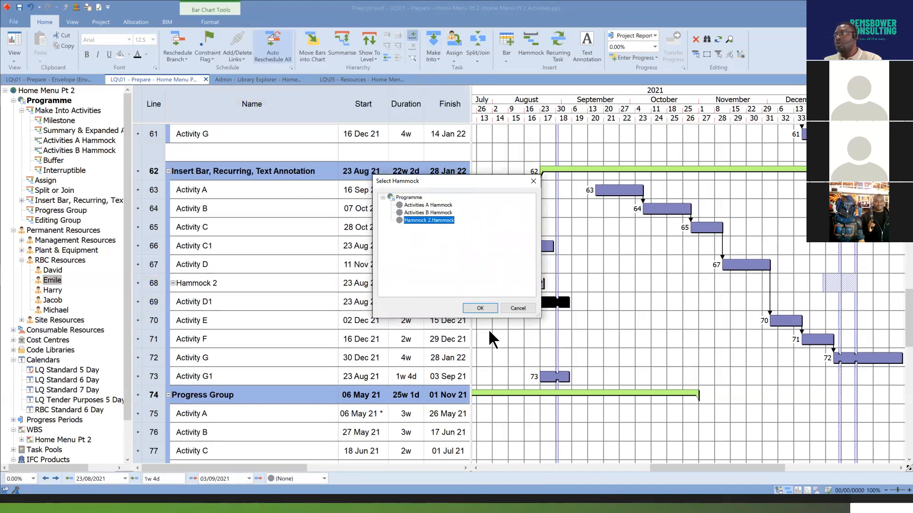
left_click(482, 308)
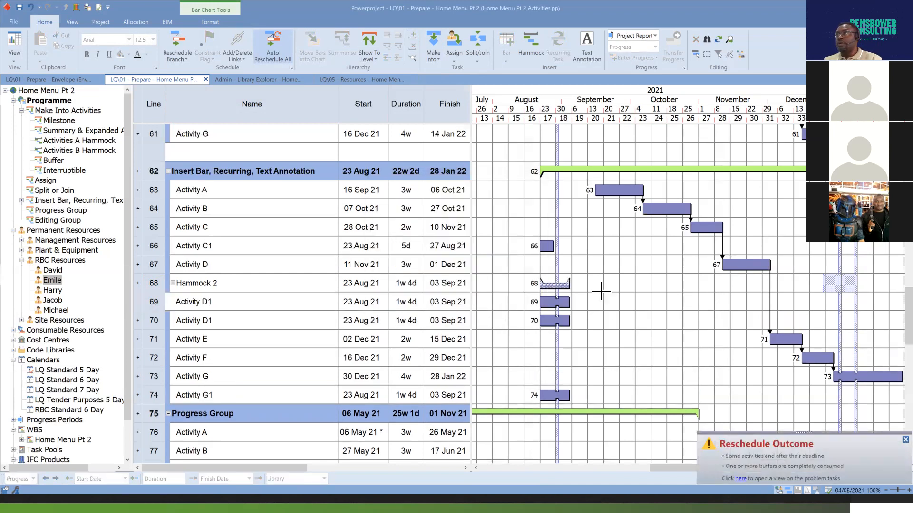
Add the Activity C1 and Activity G1 tasks together to the Hammock 2 hammock and collapse its contents.
left_click(546, 245)
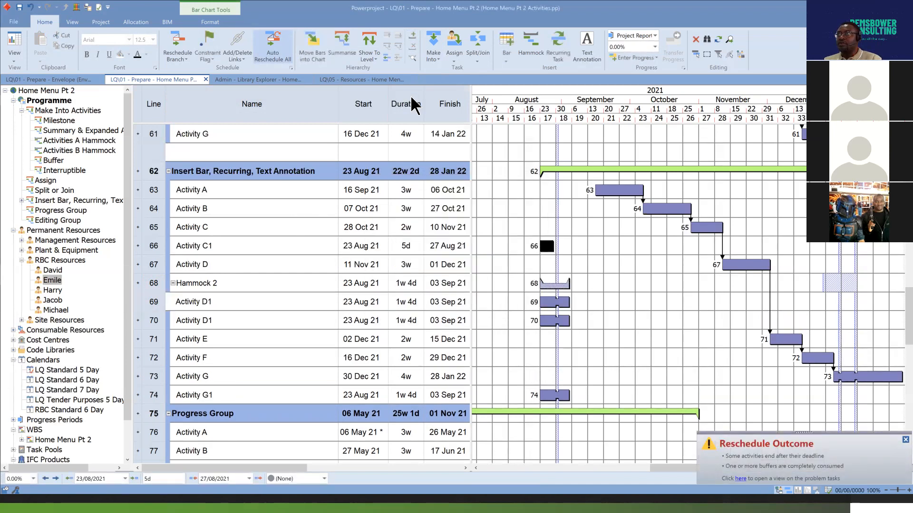
left_click(555, 395, "ctrl")
left_click(412, 35)
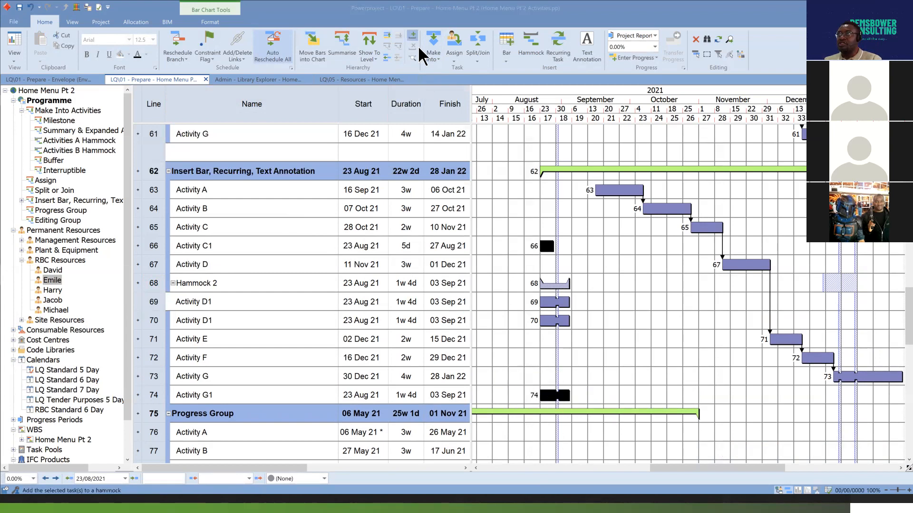
left_click(481, 308)
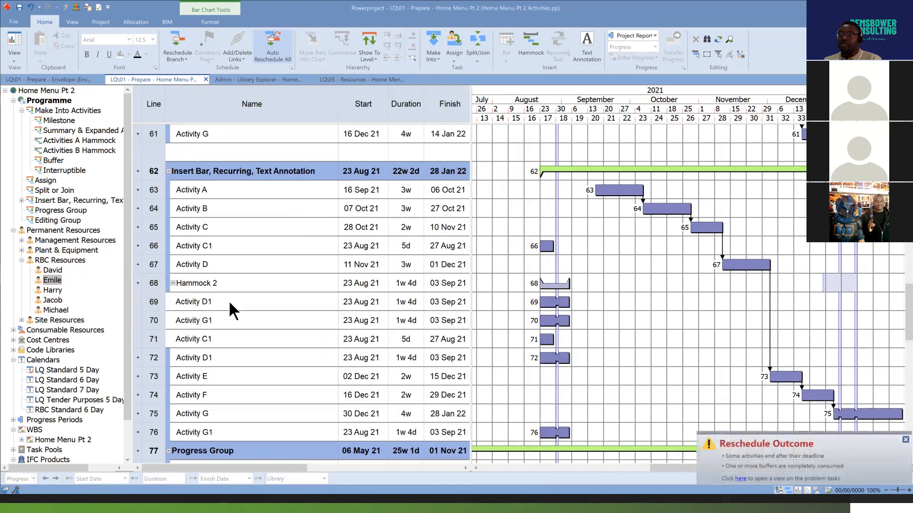
left_click(172, 282)
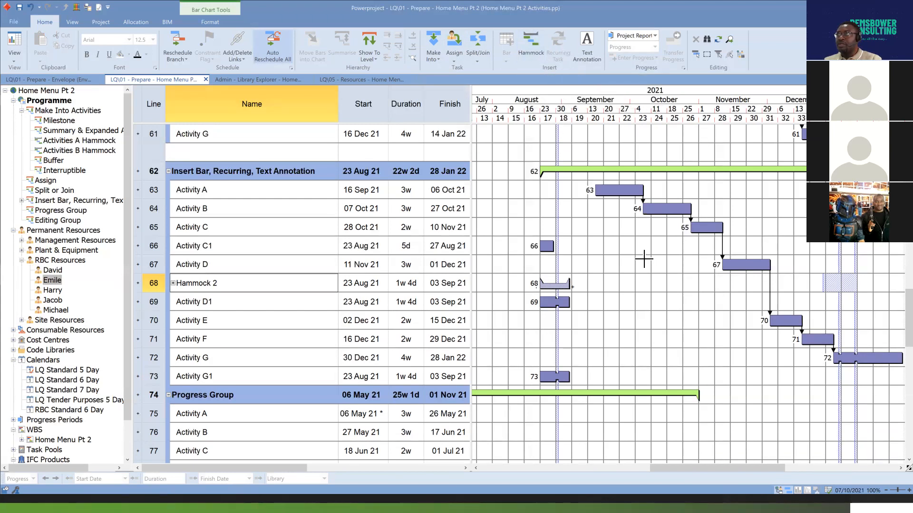
Set the start date of Activity A in the Insert Bar, Recurring, Text Annotation group to 06 Sep 21.
left_click(627, 191)
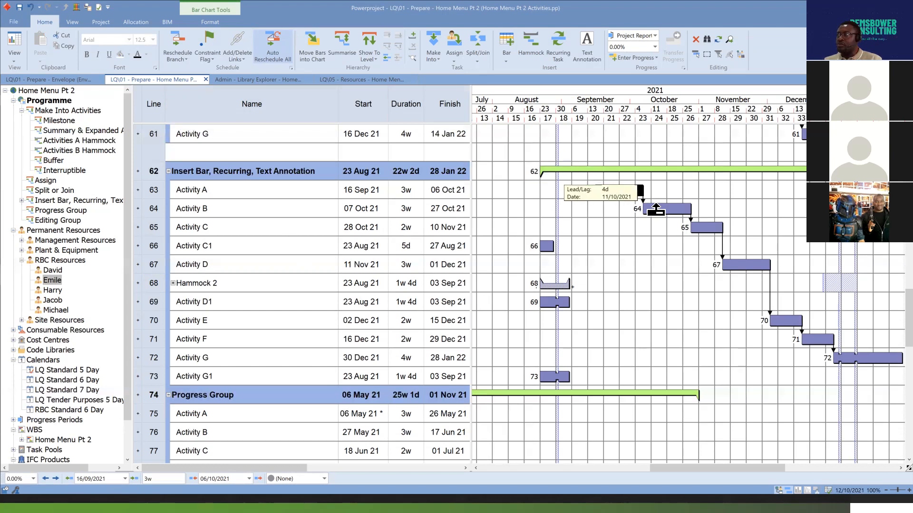
left_click(386, 188)
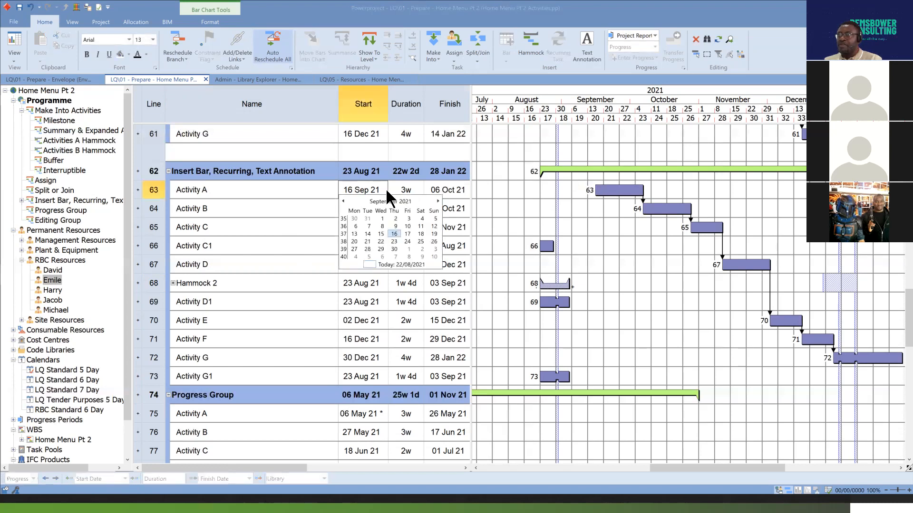
left_click(356, 227)
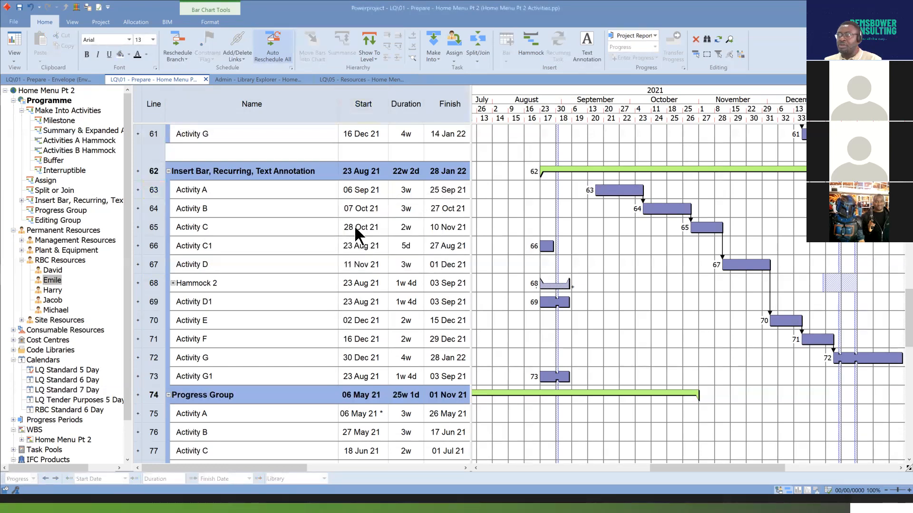
Convert the Activity A task in the Insert Bar, Recurring, Text Annotation group into a start milestone.
left_click(600, 190)
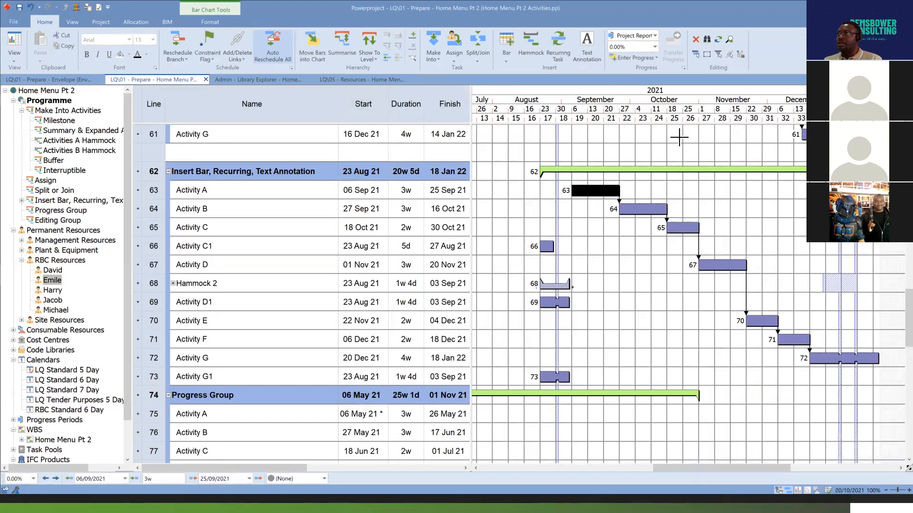
right_click(594, 193)
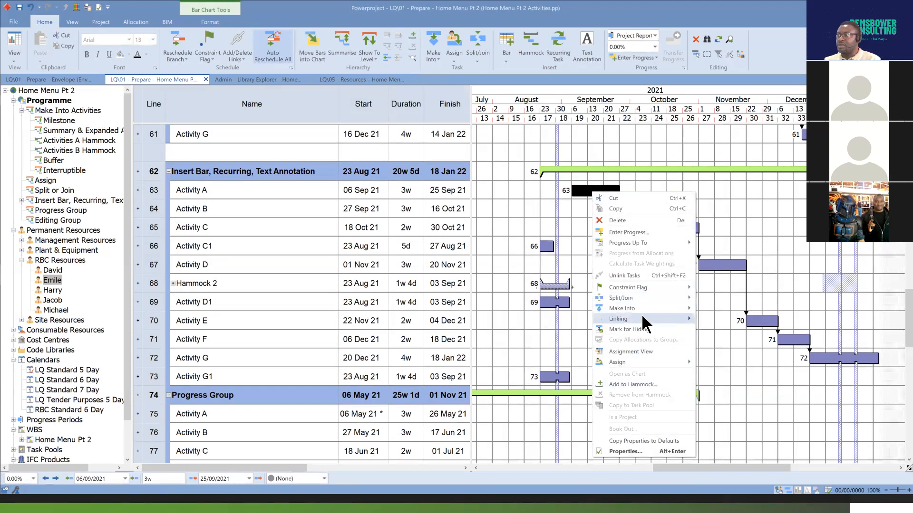
mouse_move(646, 307)
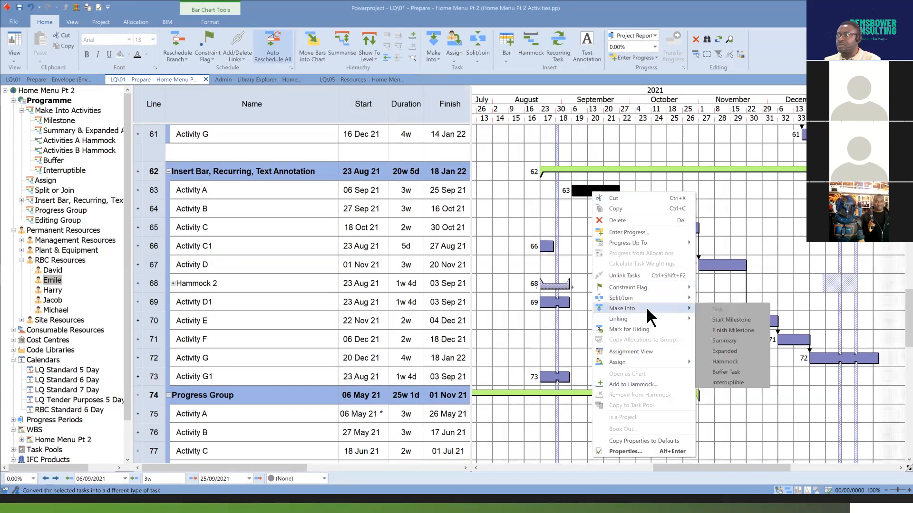
left_click(732, 321)
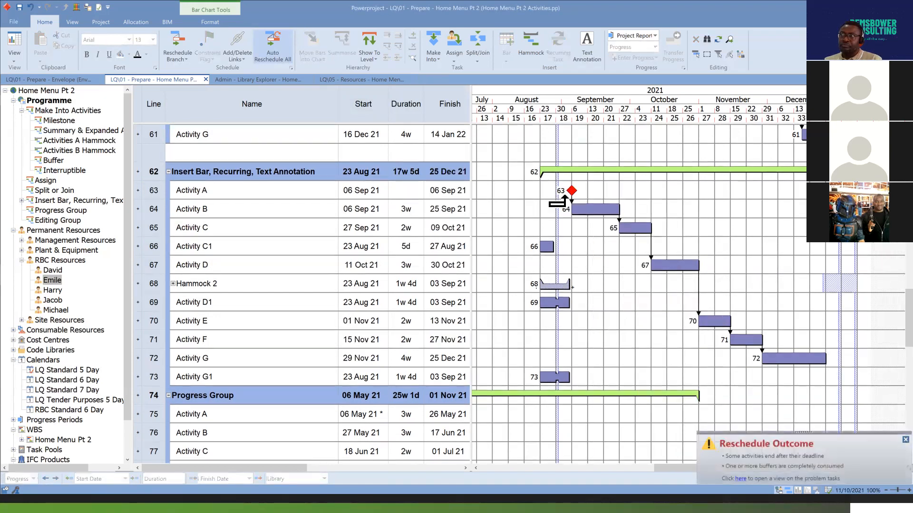
Rename the Activity A milestone as "Activity A (Team Meeting)".
double_click(234, 190)
left_click(234, 191)
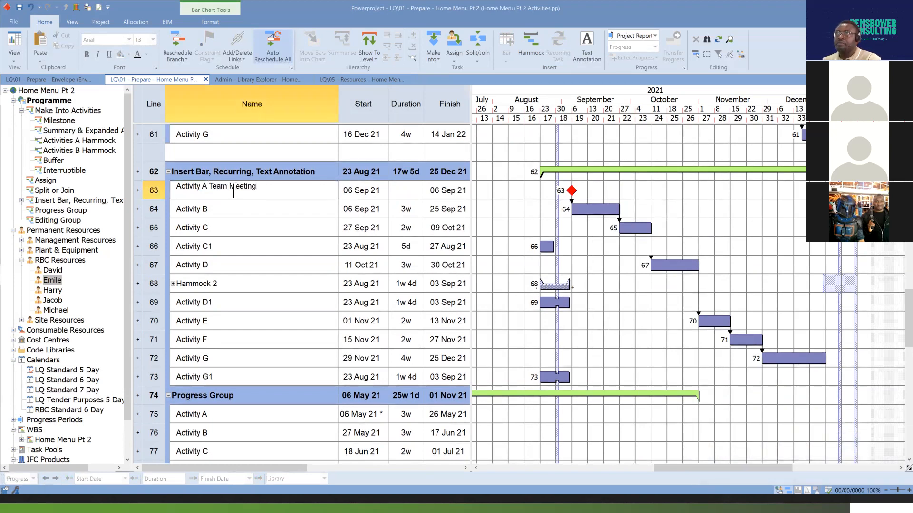
key("Return")
left_click(212, 194)
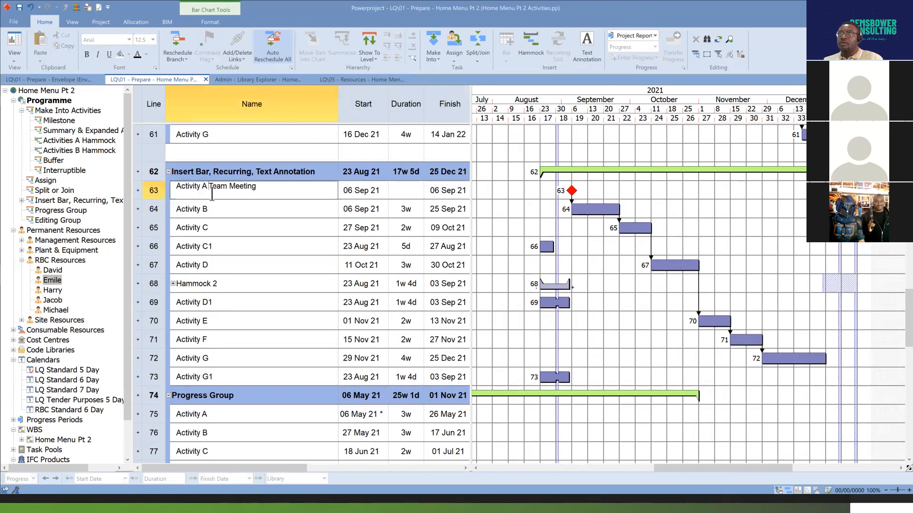
type("(")
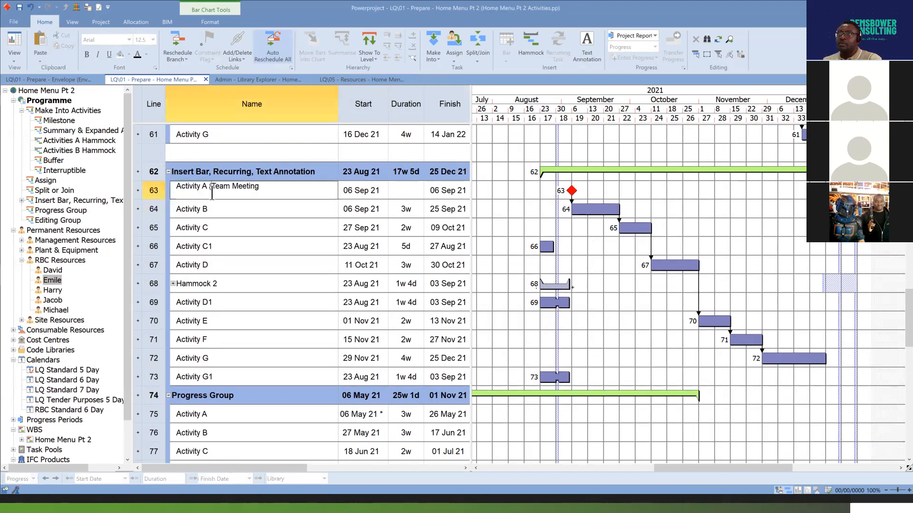
type(")")
left_click(680, 228)
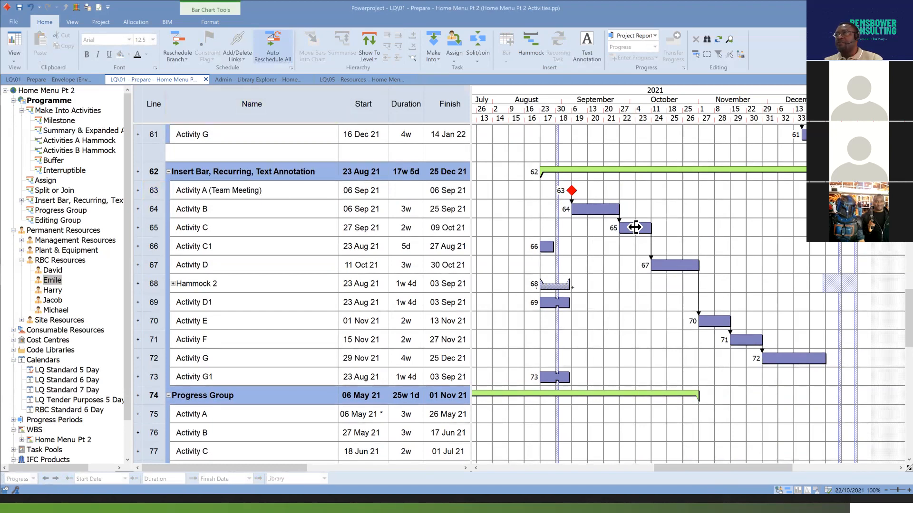
Create recurring milestones from Activity A (Team Meeting) with a delay of 7d and a number of 12.
left_click(572, 191)
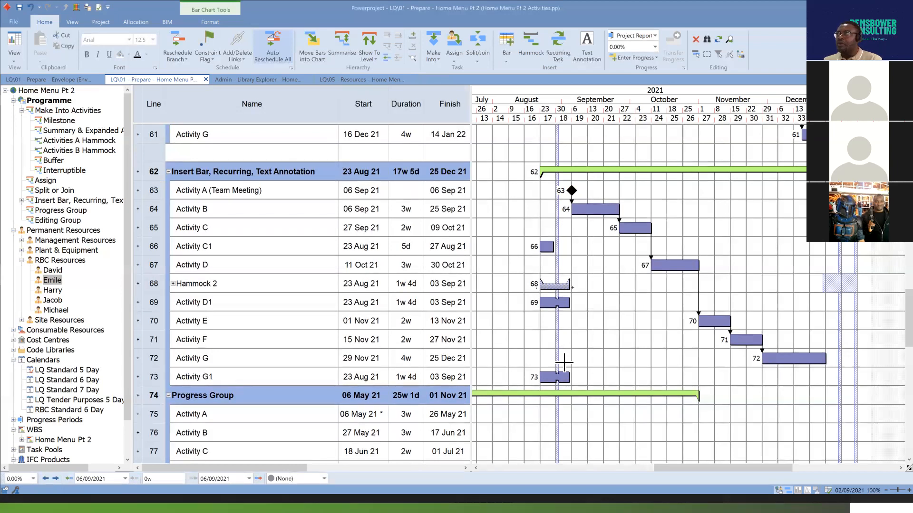
left_click(557, 56)
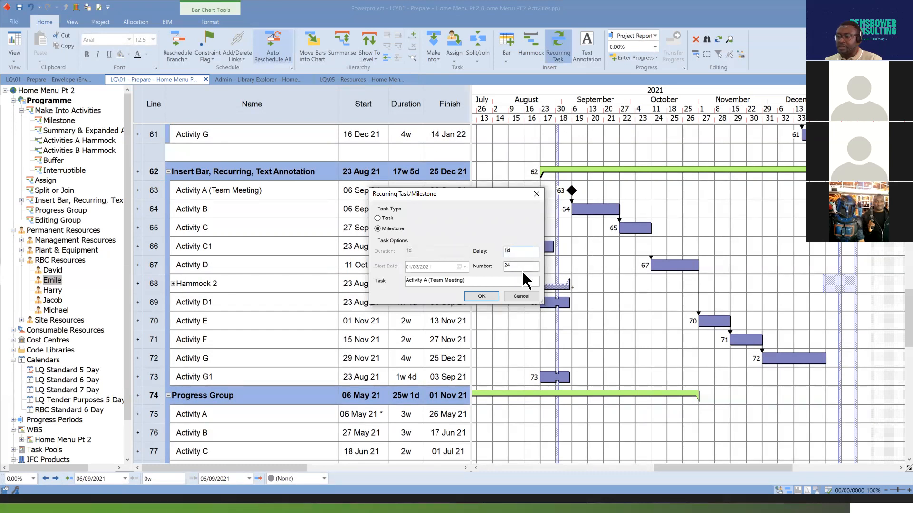
type("7")
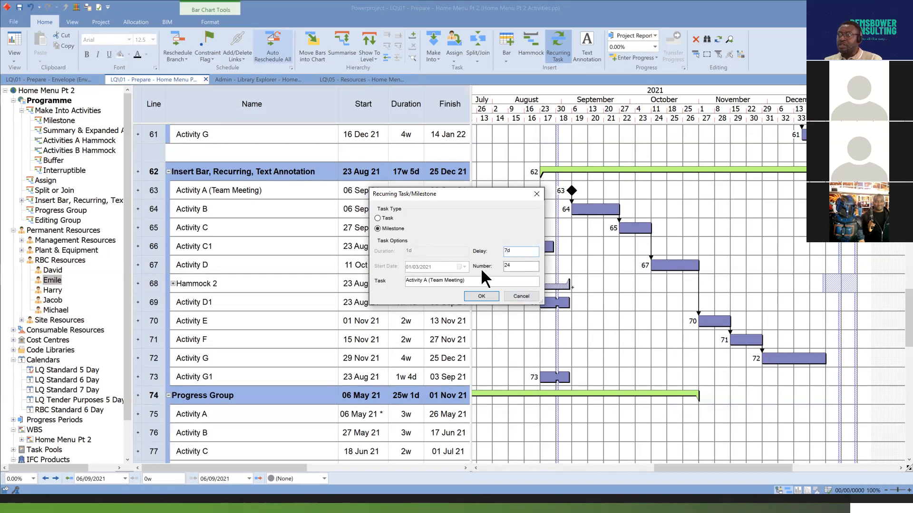
left_click_drag(515, 265, 502, 267)
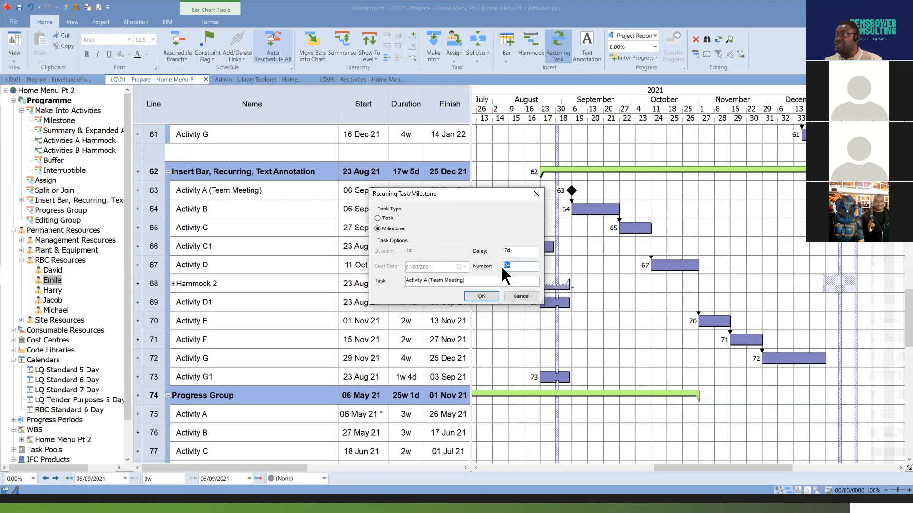
type("12")
left_click(487, 296)
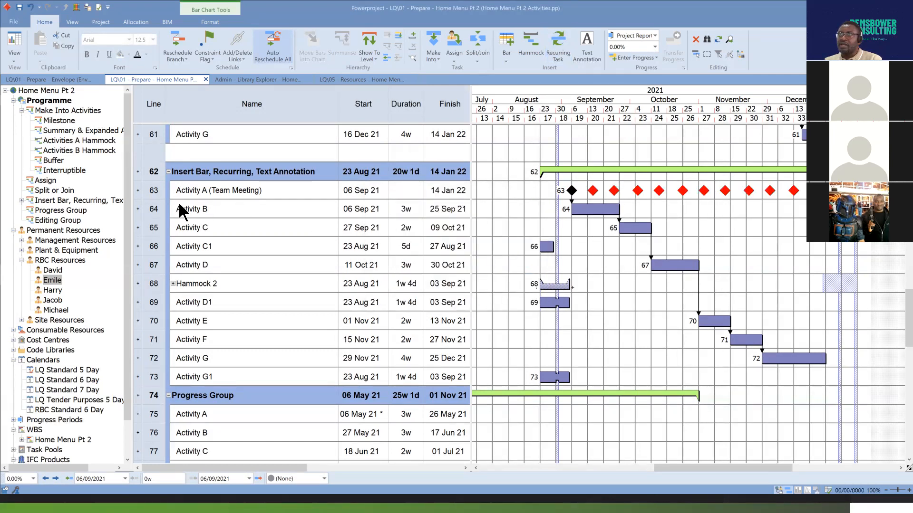
Expand the Activity A (Team Meeting) bar so each recurring milestone has its own line, and review their dates.
left_click(138, 191)
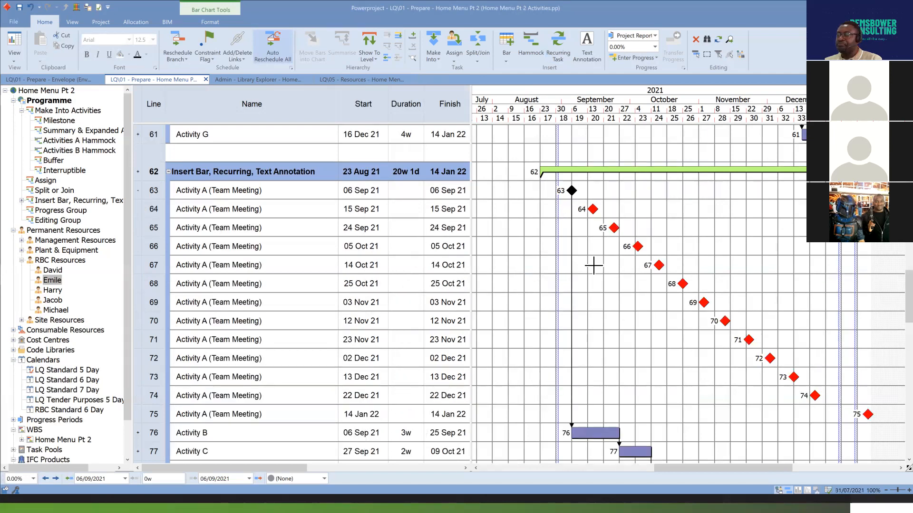
scroll(618, 271, "down", 1)
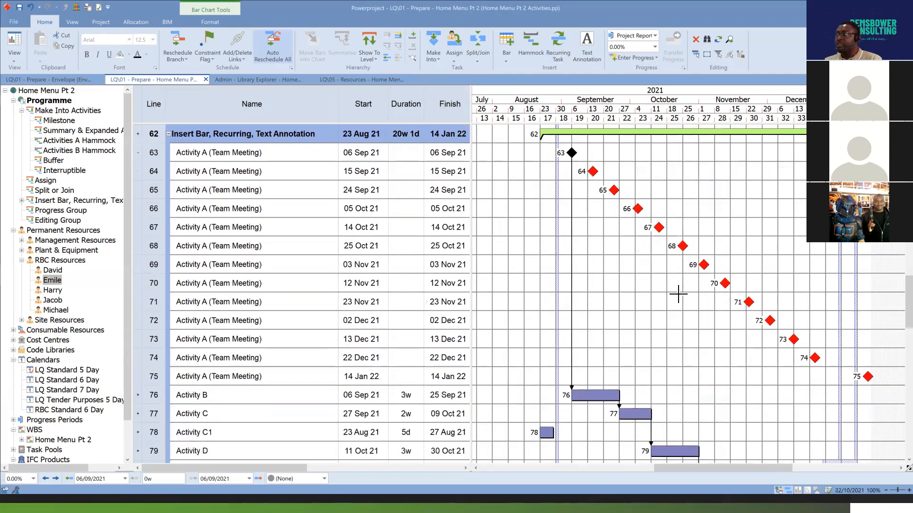
left_click(138, 153)
left_click(138, 153)
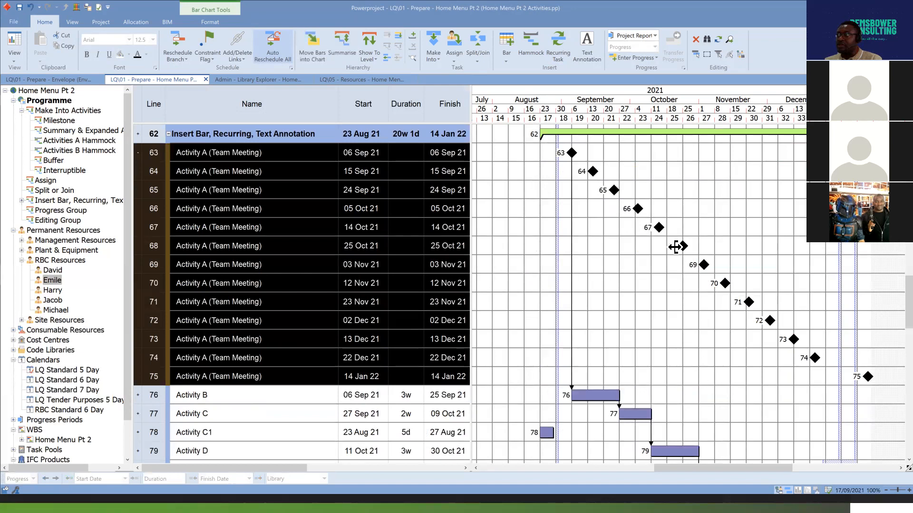
left_click(795, 298)
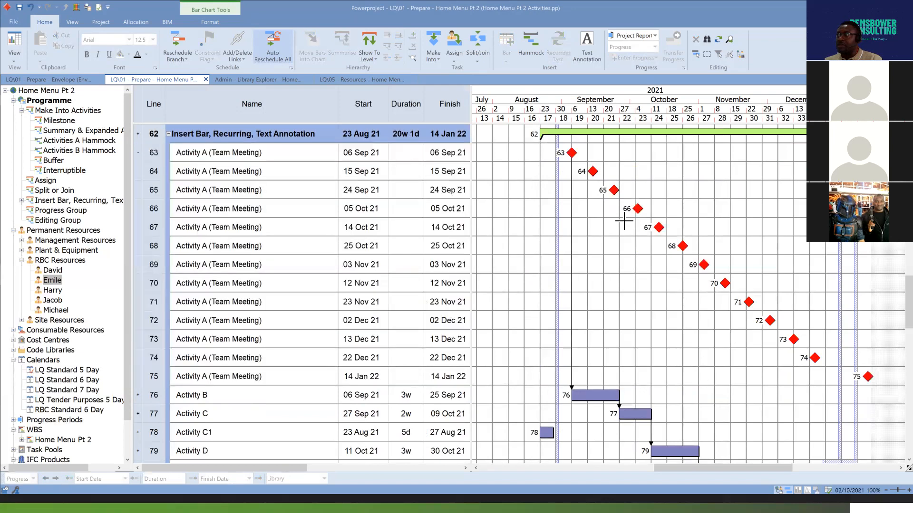
Check the weekday of the second team meeting's start date on the calendar, and collapse the Activity A (Team Meeting) bar.
left_click(386, 172)
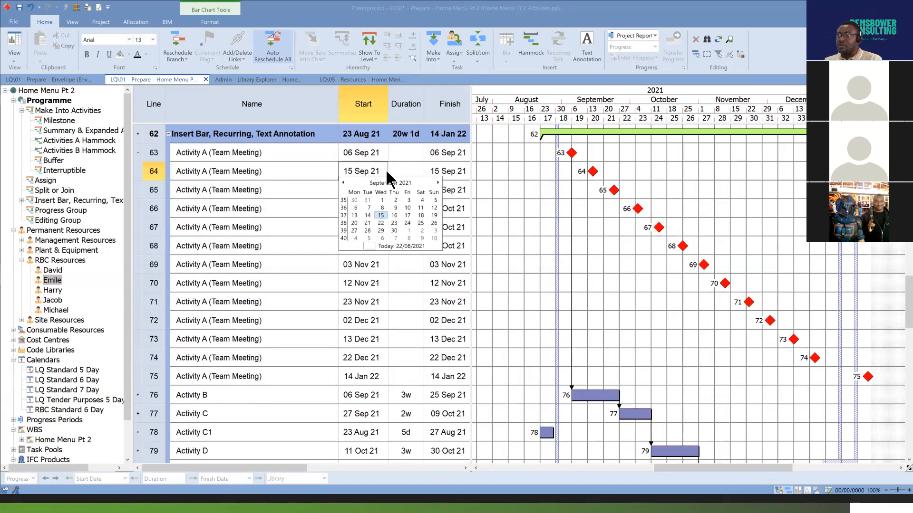
left_click(381, 215)
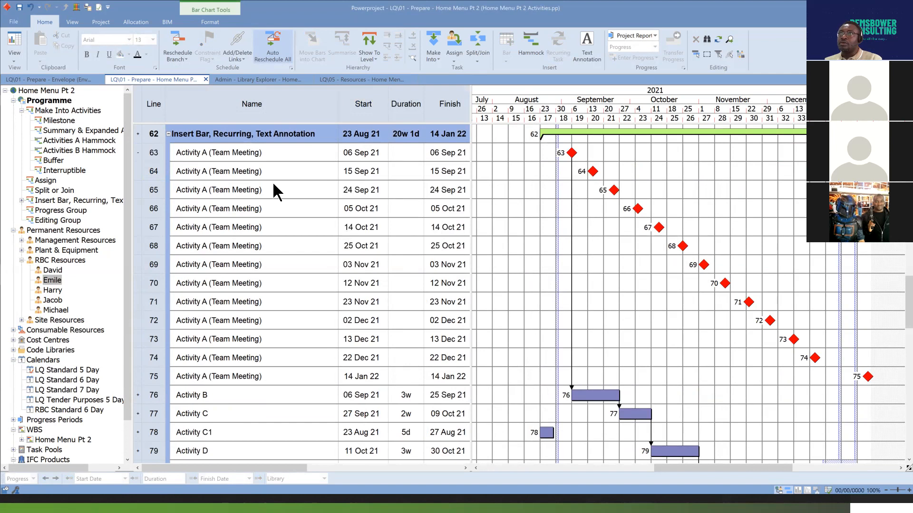
left_click(138, 152)
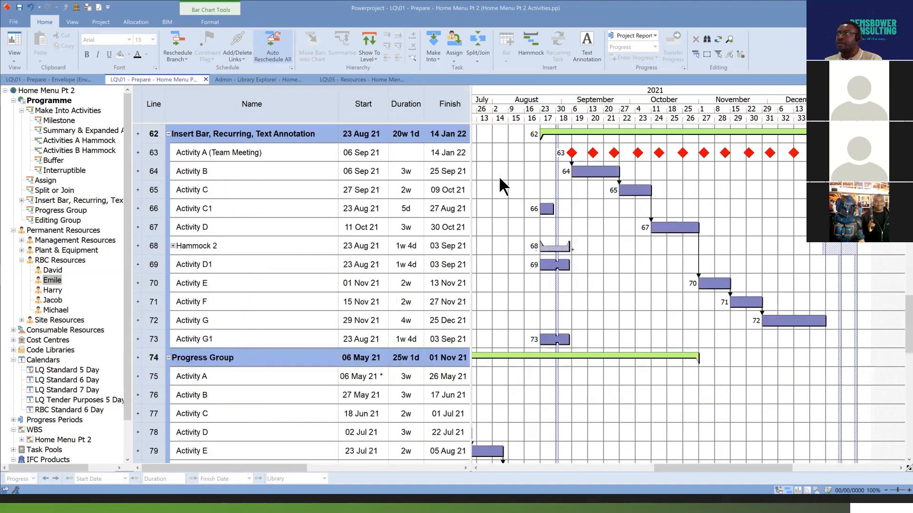
Try adding recurring milestones with a delay of 5d and a number of 12 to the existing series on Activity A (Team Meeting).
left_click(156, 152)
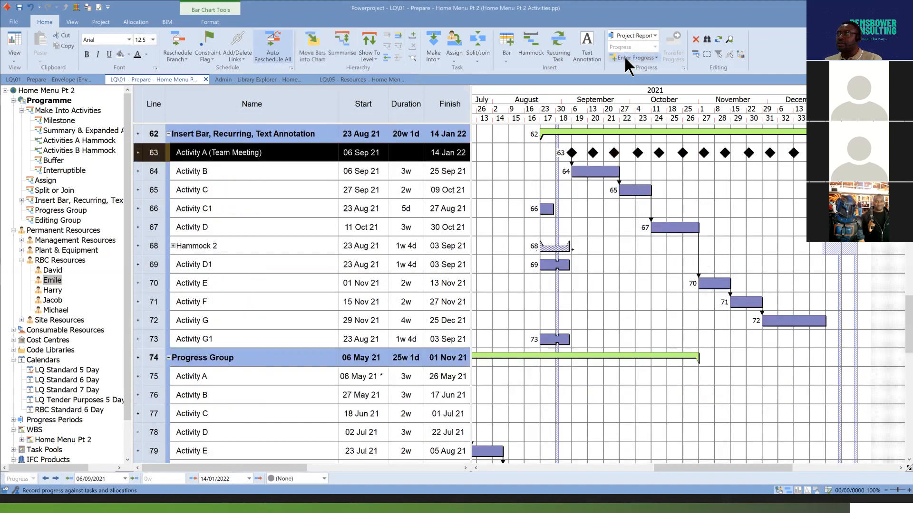
left_click(560, 48)
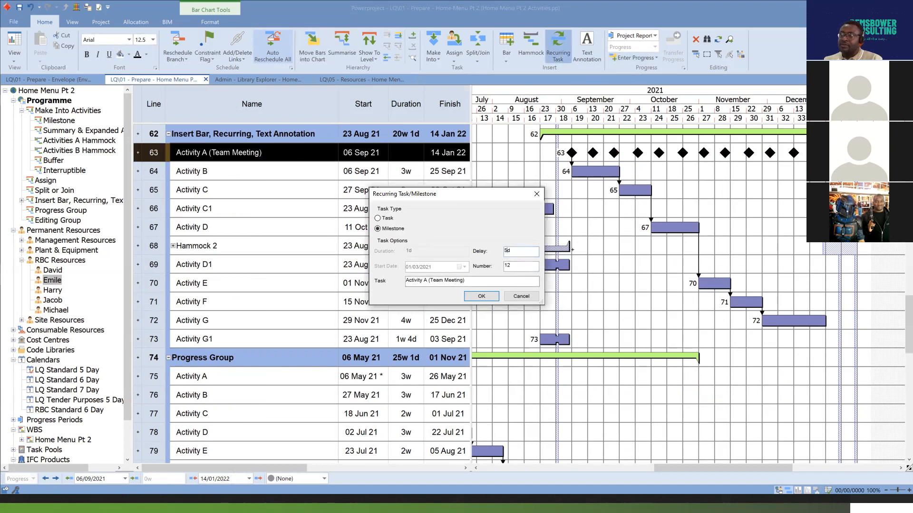
left_click(481, 295)
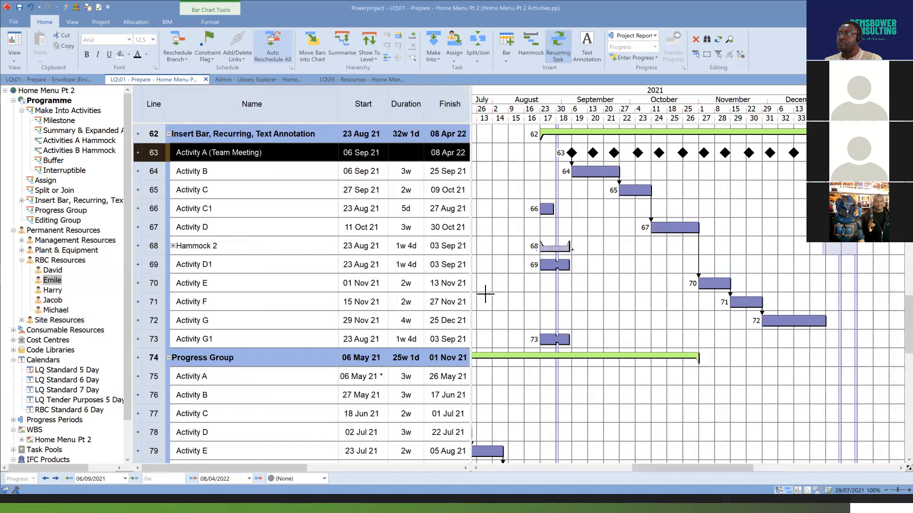
mouse_move(747, 467)
left_mouse_down()
mouse_move(821, 467)
mouse_move(743, 473)
left_mouse_up()
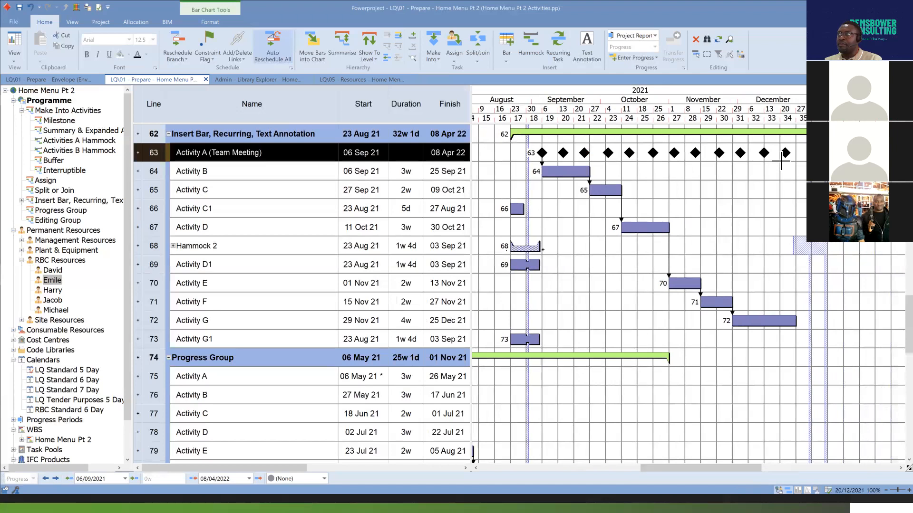
left_click(31, 7)
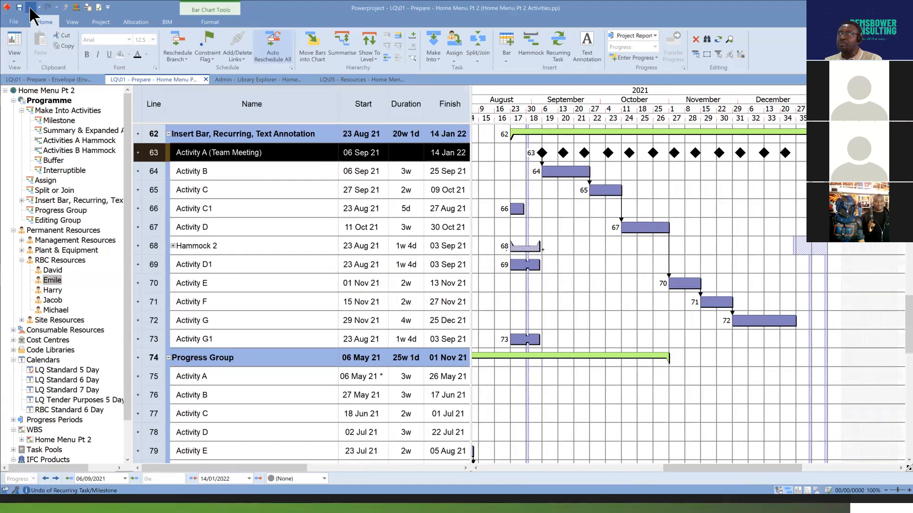
Undo the 7d recurring series and create recurring Activity A (Team Meeting) milestones with a delay of 5d and a number of 12 instead.
left_click(30, 7)
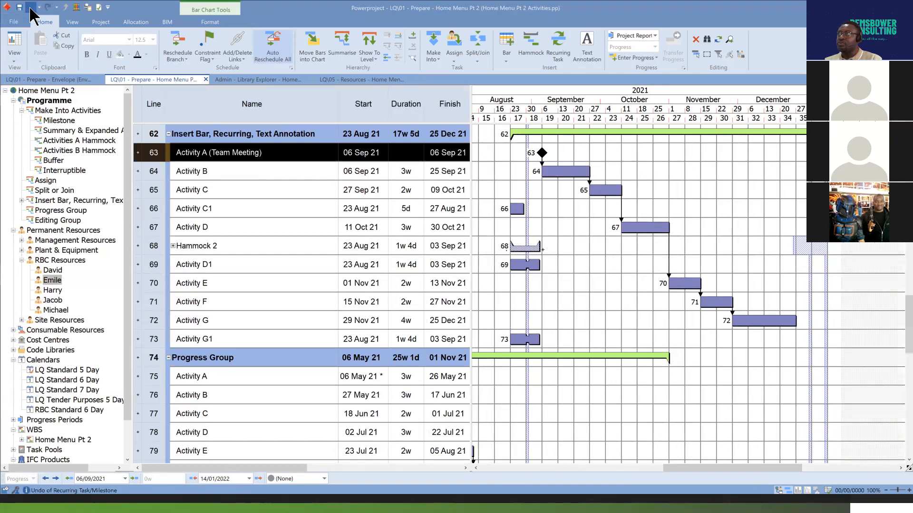
left_click(558, 57)
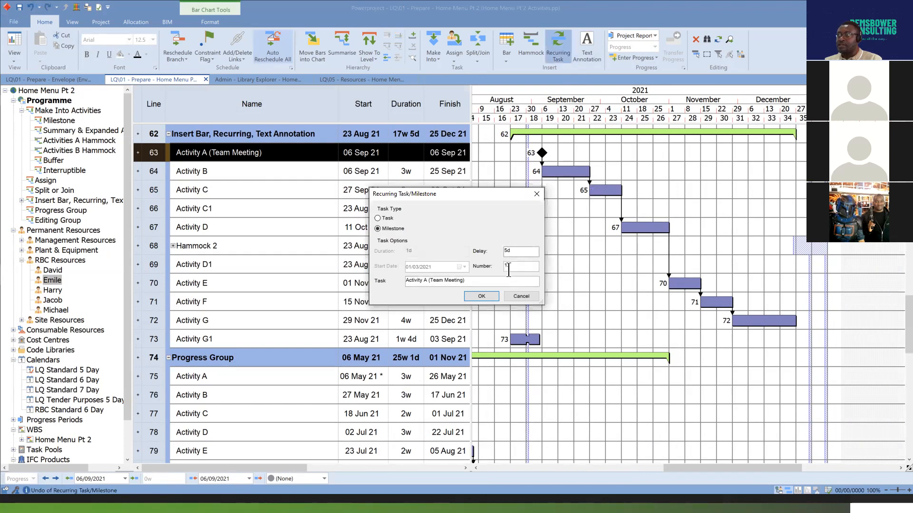
type("2")
left_click(493, 297)
left_click(761, 224)
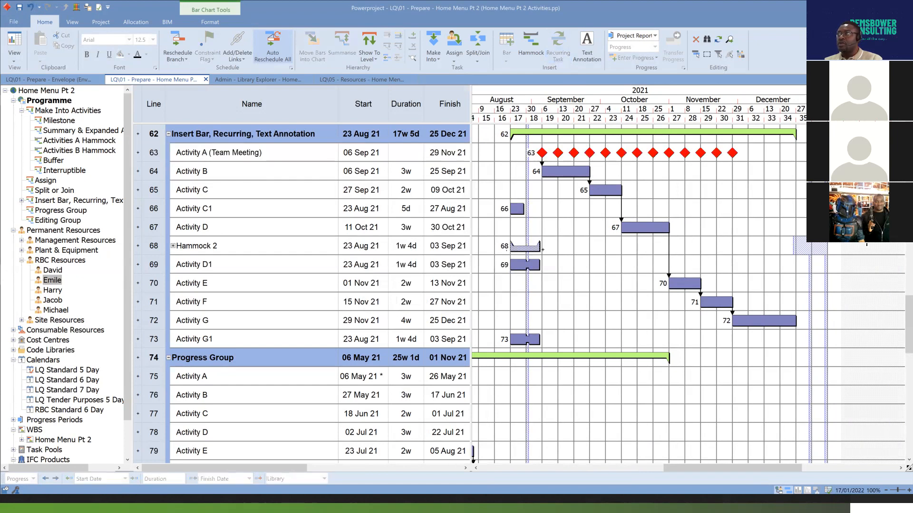
Expand the Activity A (Team Meeting) bar, check the weekdays of several meeting start dates on the calendar, and collapse the bar.
left_click(138, 153)
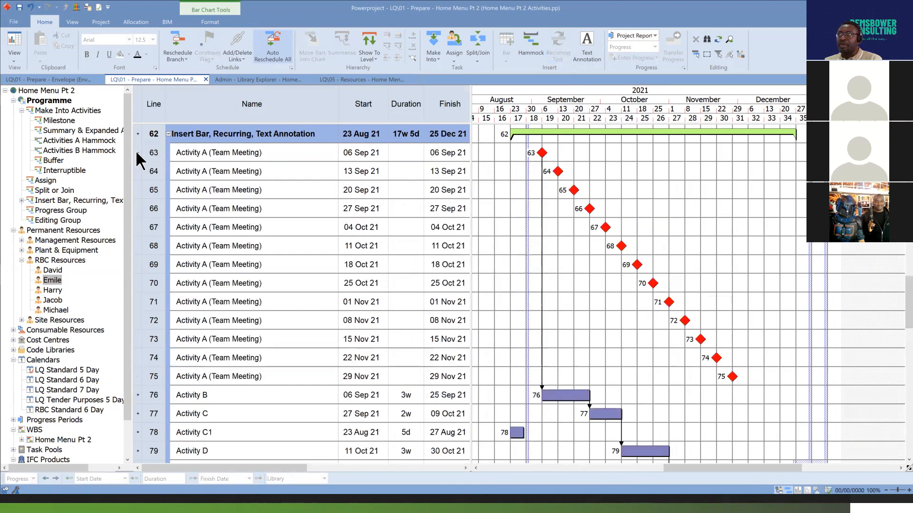
left_click(383, 152)
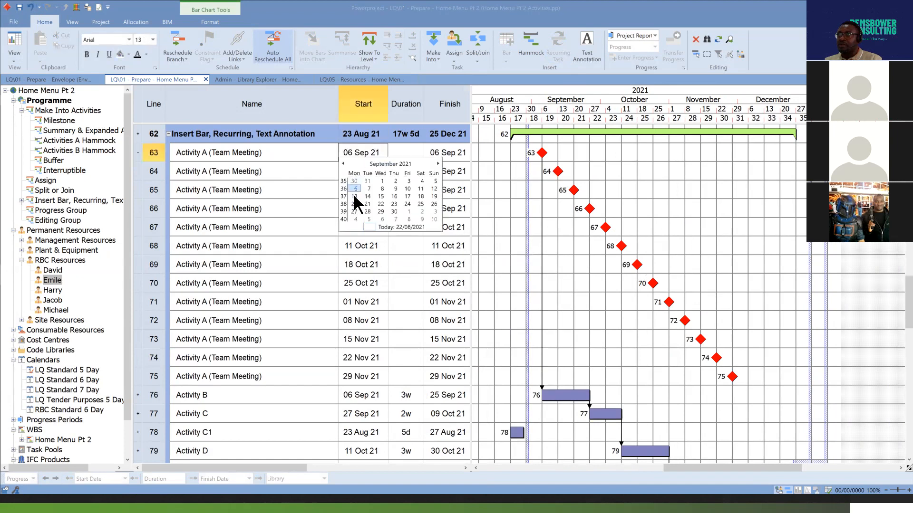
left_click(481, 202)
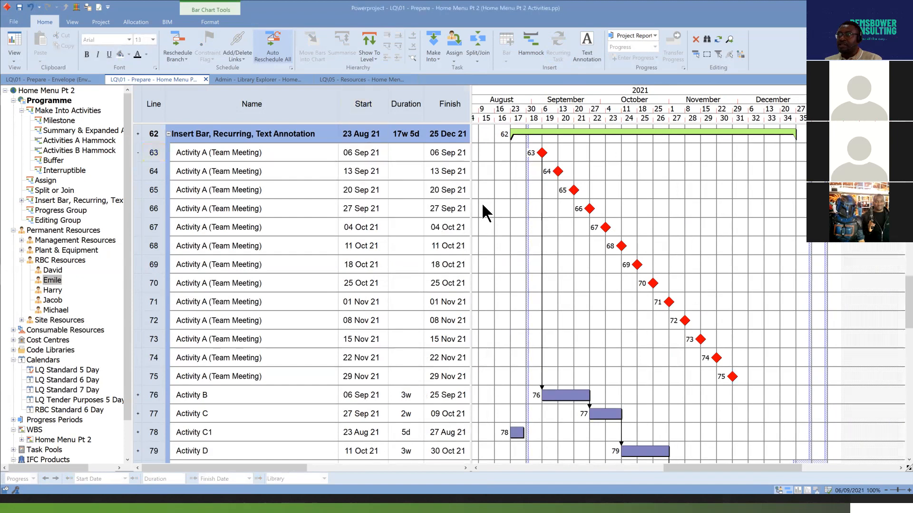
left_click(386, 170)
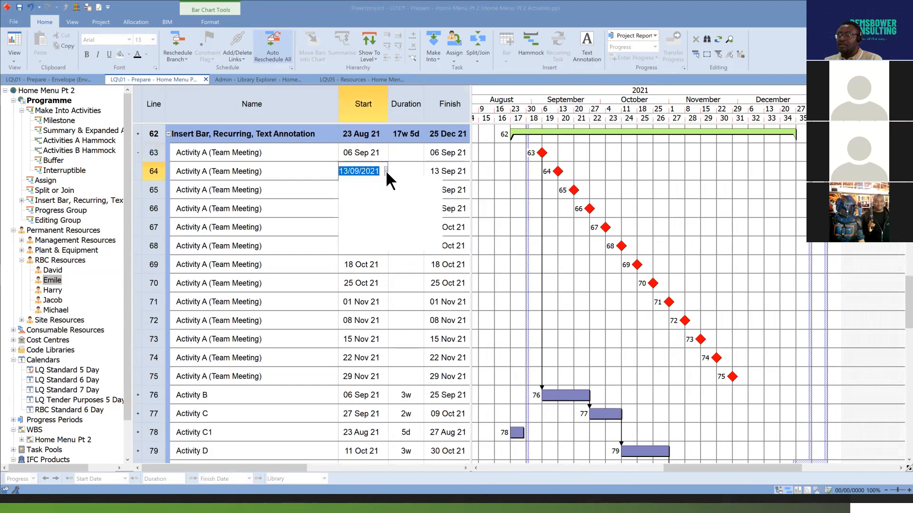
left_click(552, 241)
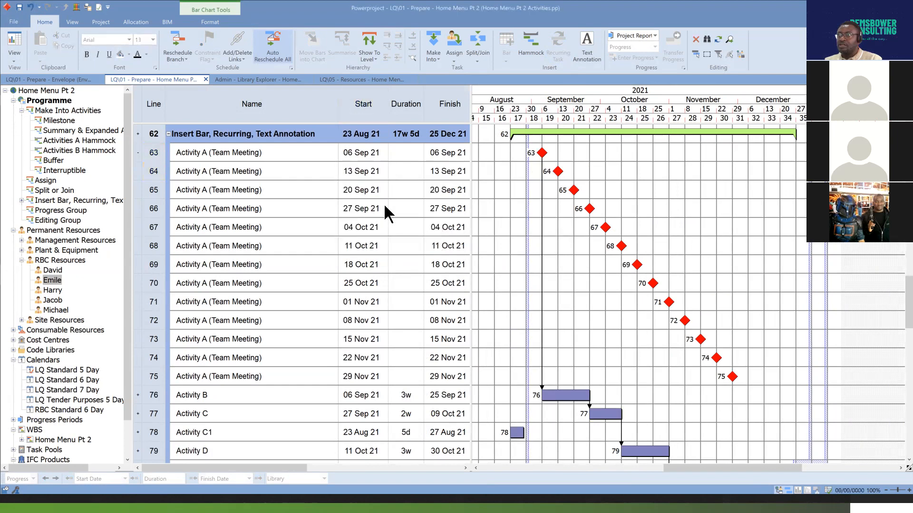
left_click(386, 209)
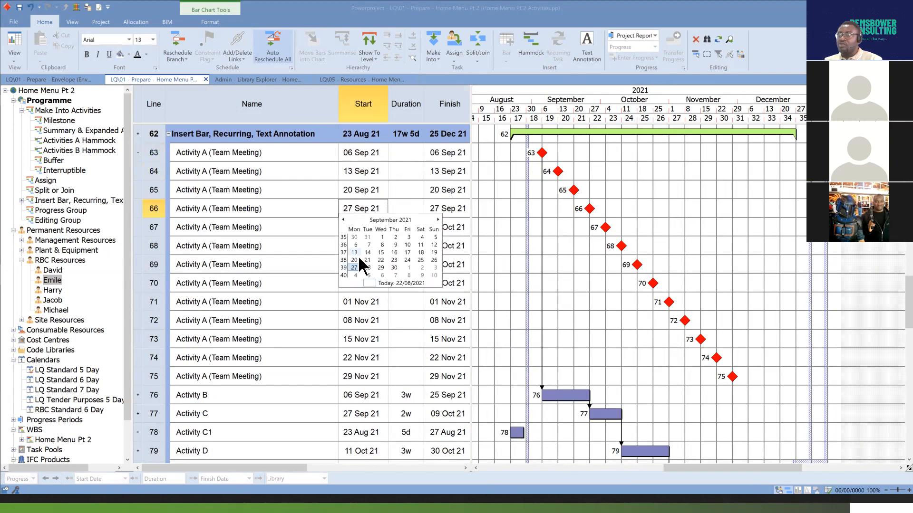
left_click(580, 262)
left_click(385, 224)
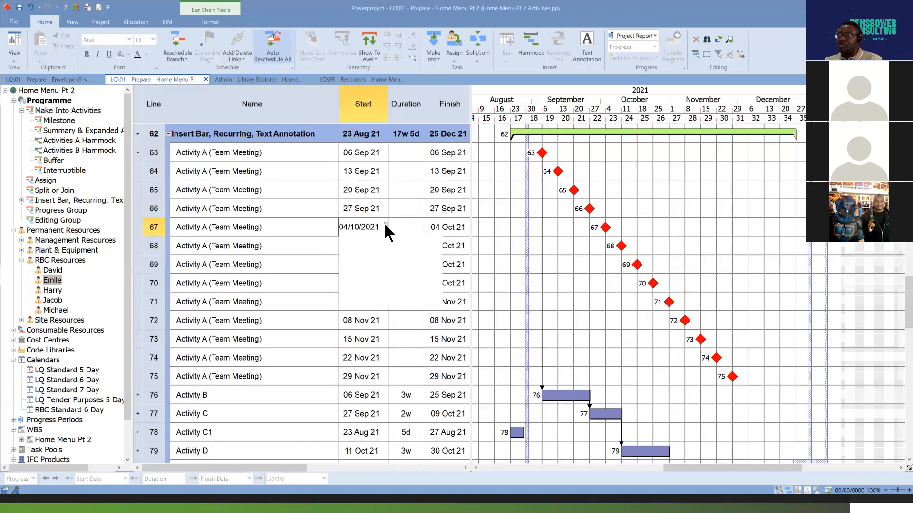
left_click(597, 276)
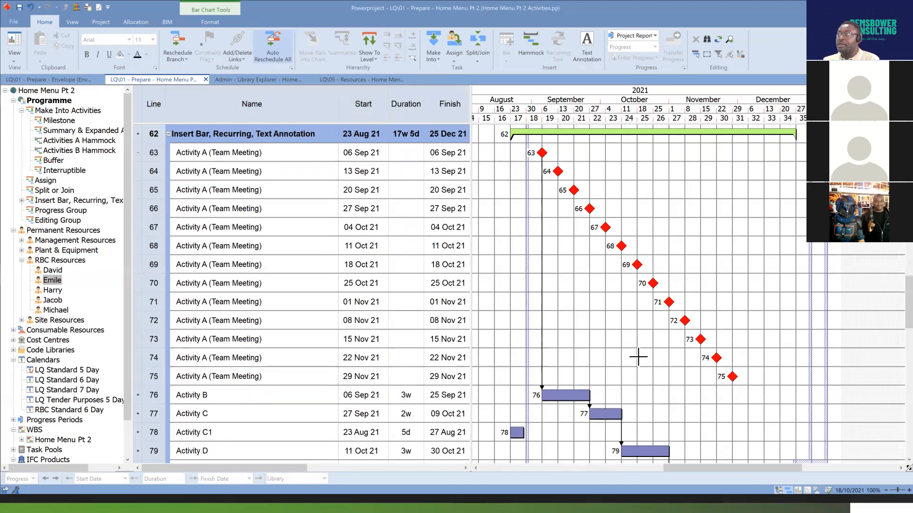
left_click(138, 153)
left_click(153, 153)
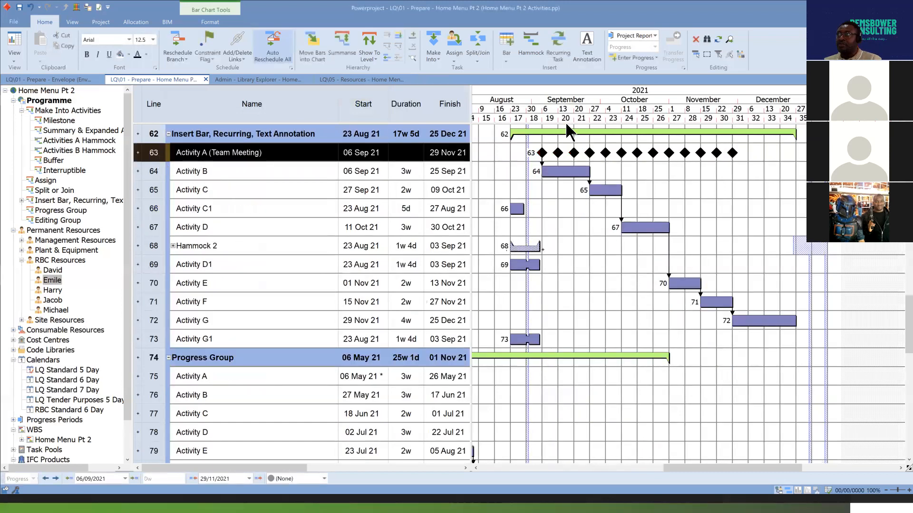
left_click(557, 48)
double_click(508, 252)
type("5d")
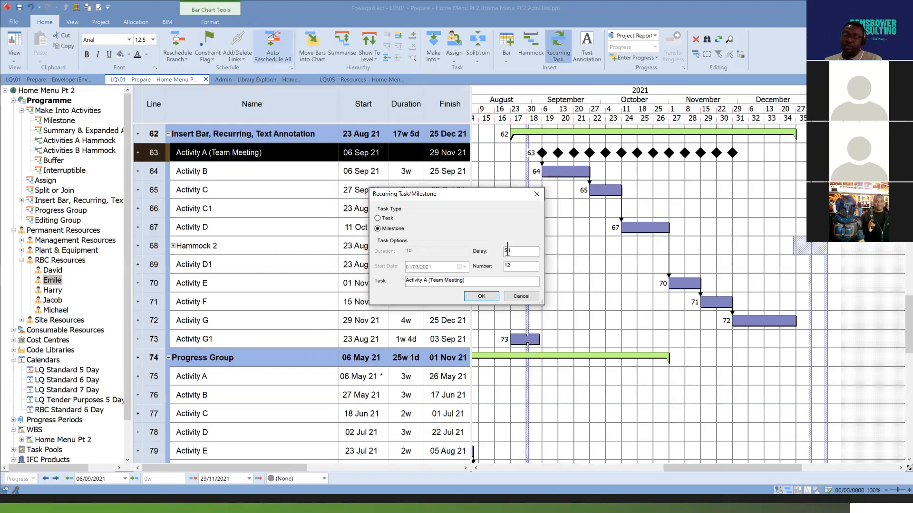
key("BackSpace")
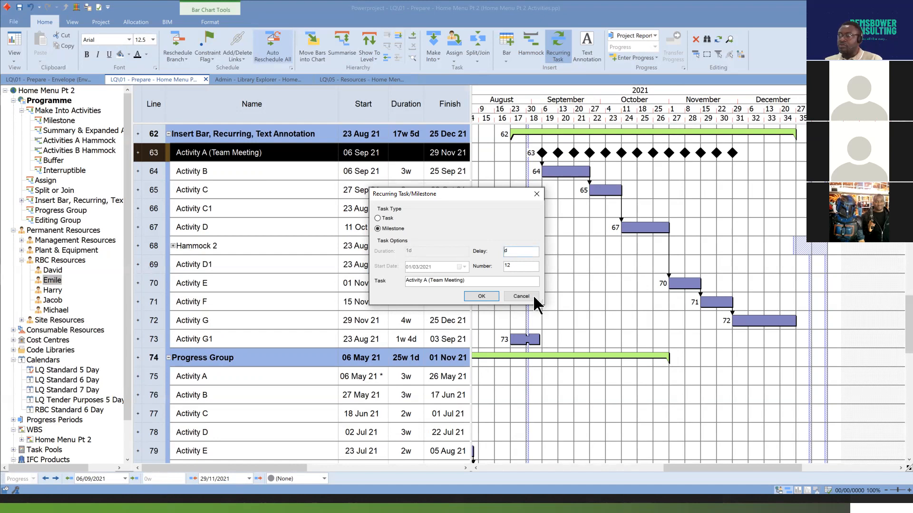
left_click(523, 295)
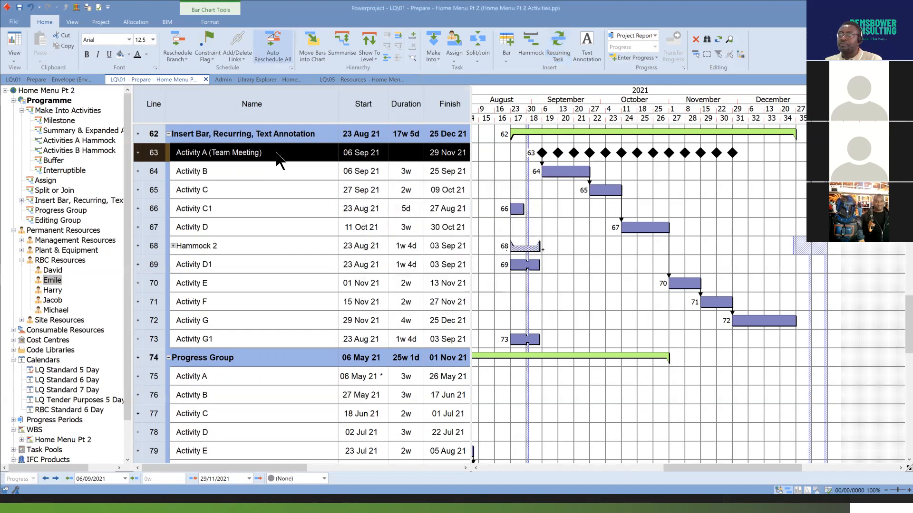
Undo the 5d recurring series and create recurring Activity A (Team Meeting) milestones with a delay of 1m and a number of 12 instead.
left_click(30, 7)
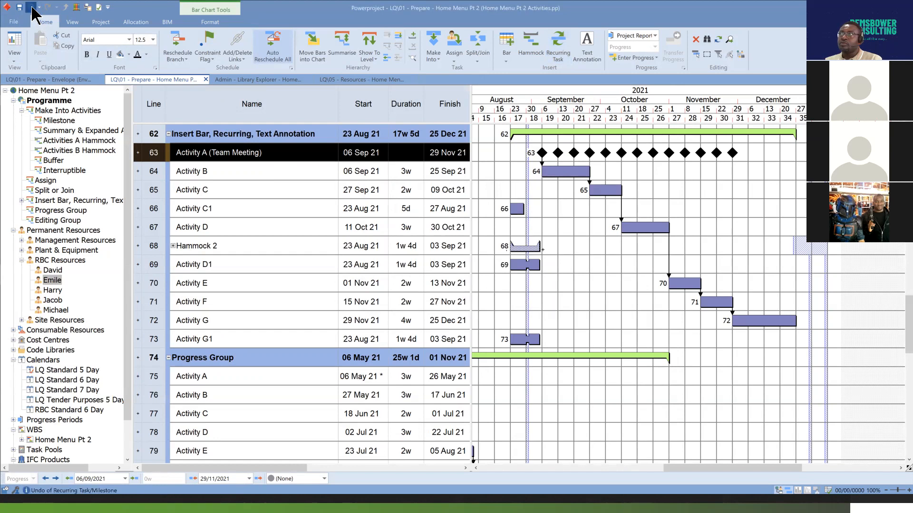
left_click(557, 45)
left_click_drag(508, 254, 490, 259)
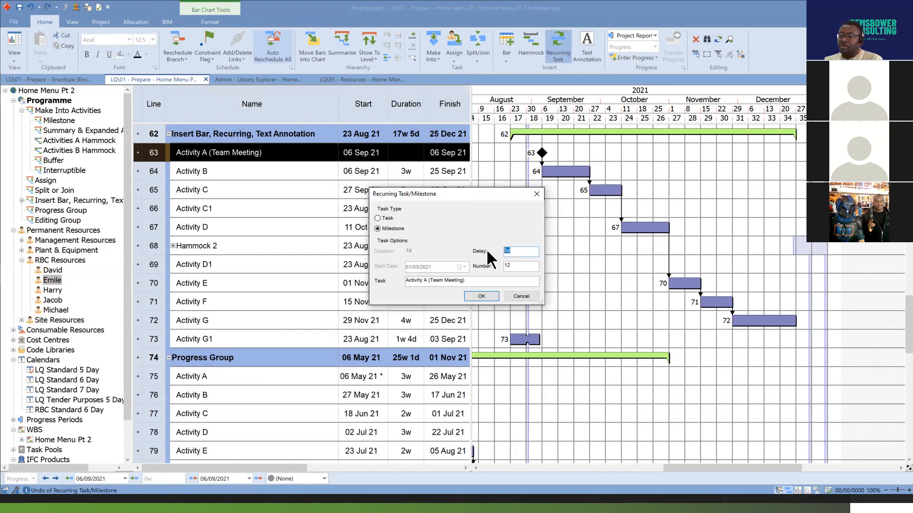
type("1m")
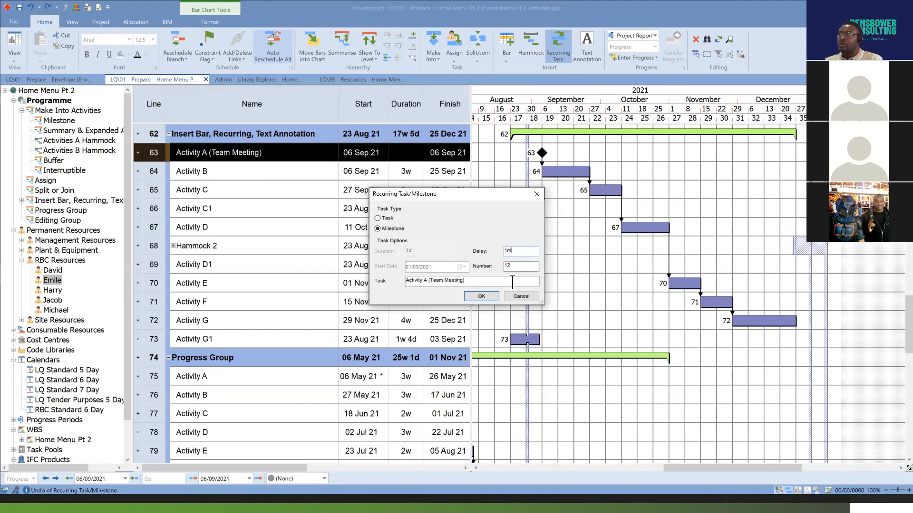
left_click(481, 297)
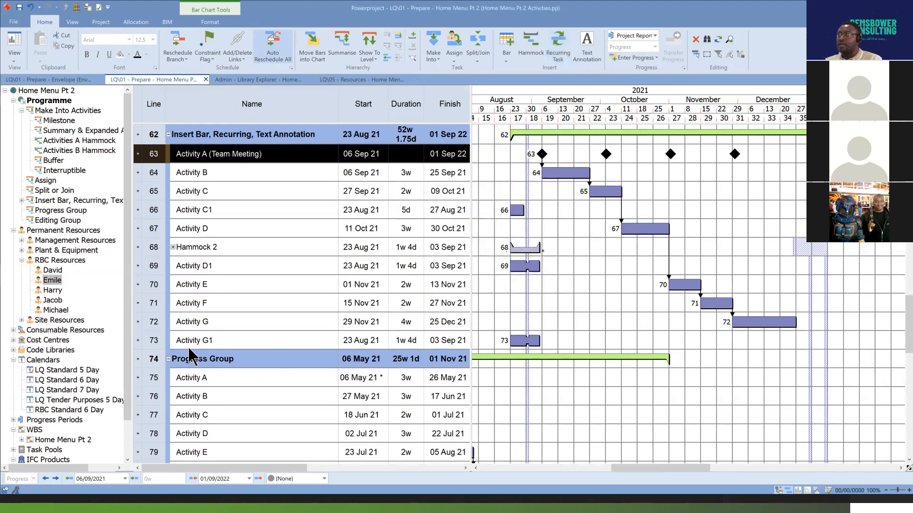
Expand the Activity A (Team Meeting) bar and examine the monthly meeting dates, checking the weekdays of the second, third and fourth on the calendar.
left_click(138, 153)
left_click_drag(697, 468, 697, 469)
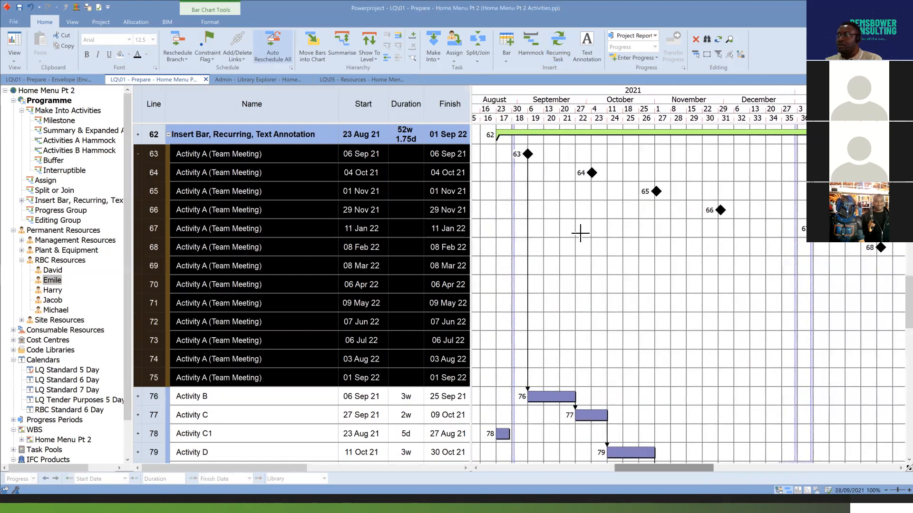
left_click(580, 233)
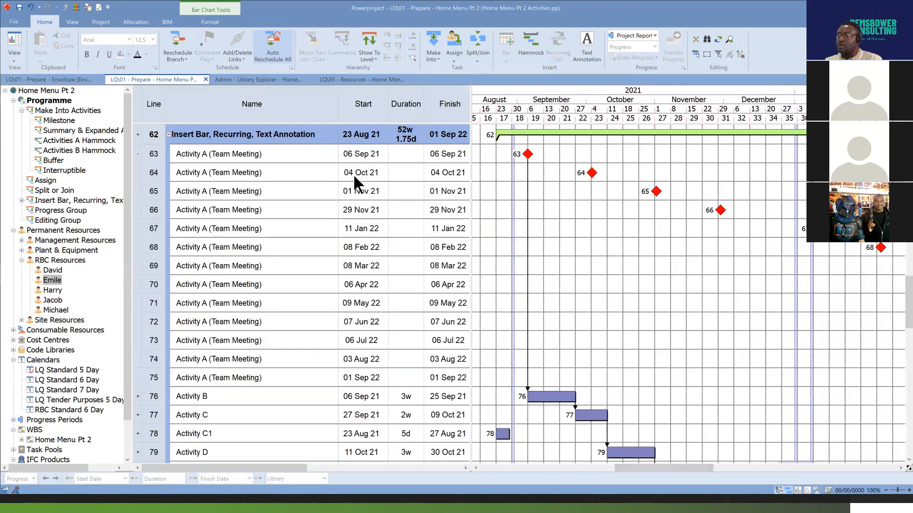
left_click(386, 170)
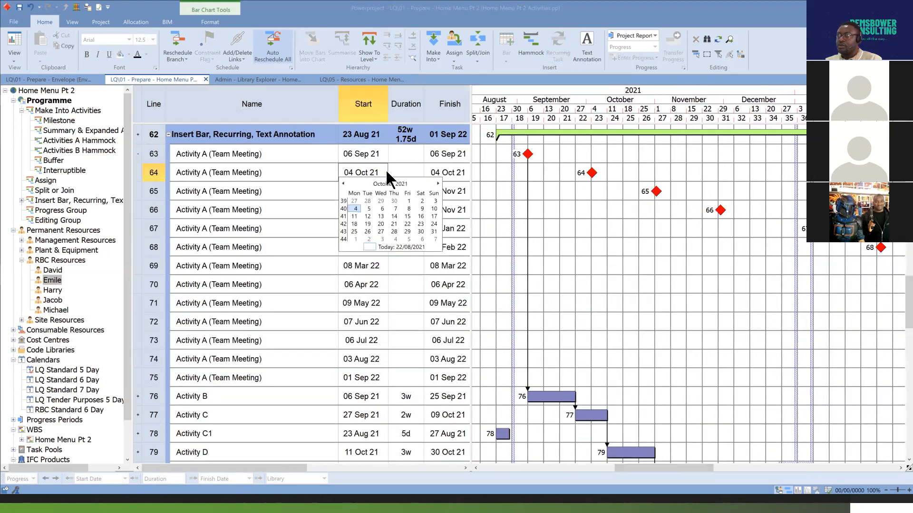
left_click(355, 210)
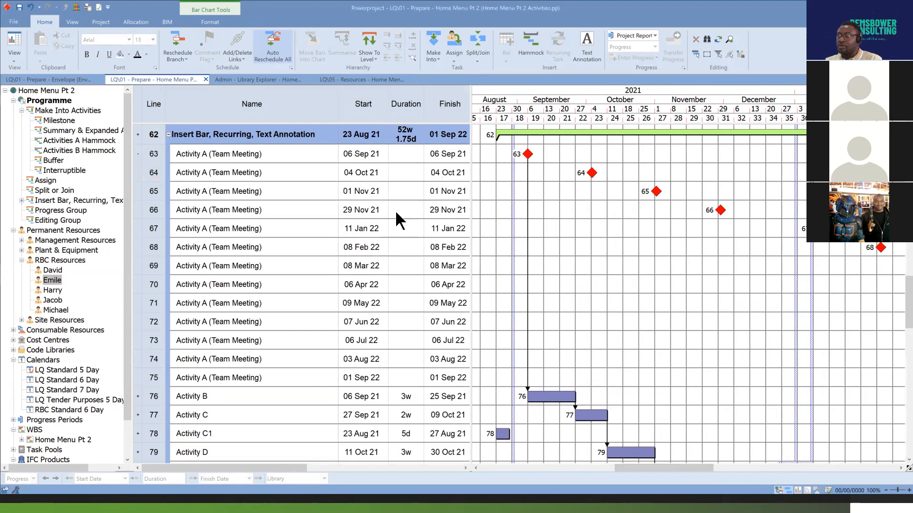
left_click(384, 190)
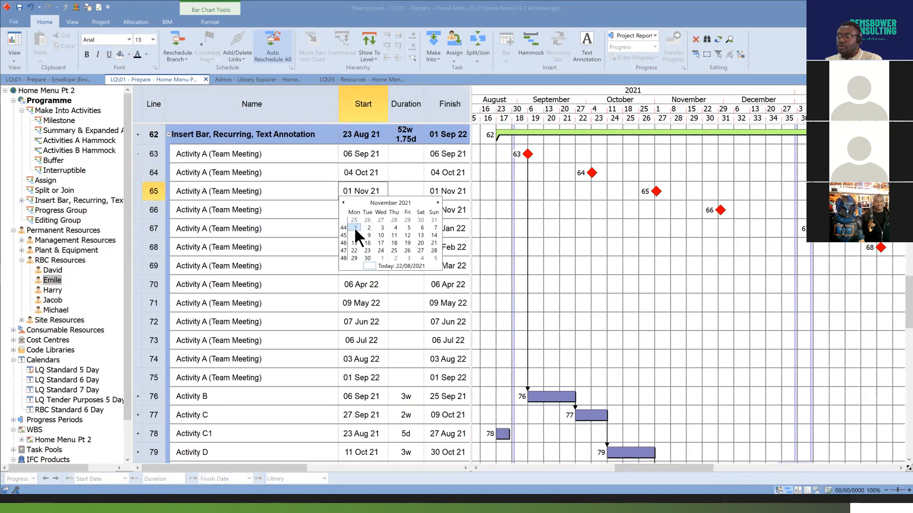
left_click(714, 268)
left_click(386, 211)
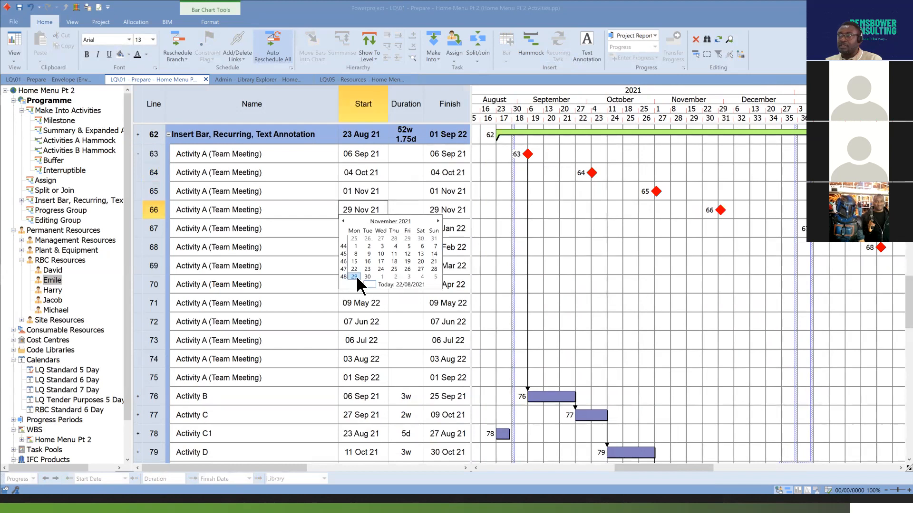
left_click(695, 272)
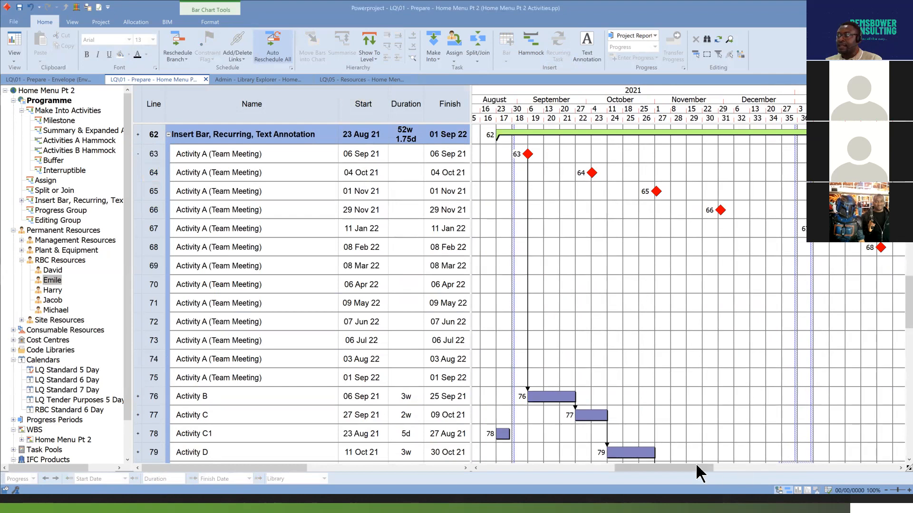
left_click_drag(681, 466, 735, 464)
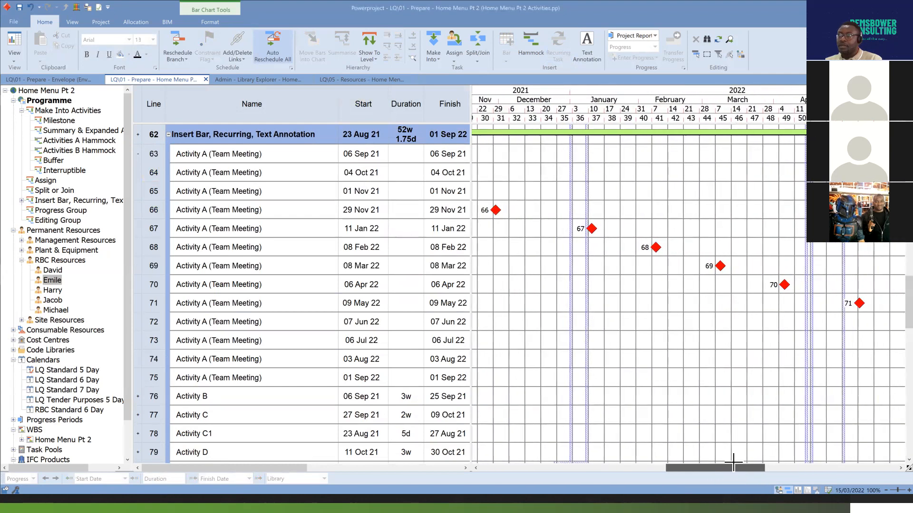
Collapse the Activity A (Team Meeting) bar and attach a text annotation reading "This is only a test note" at the end of Activity G's bar.
left_click(138, 155)
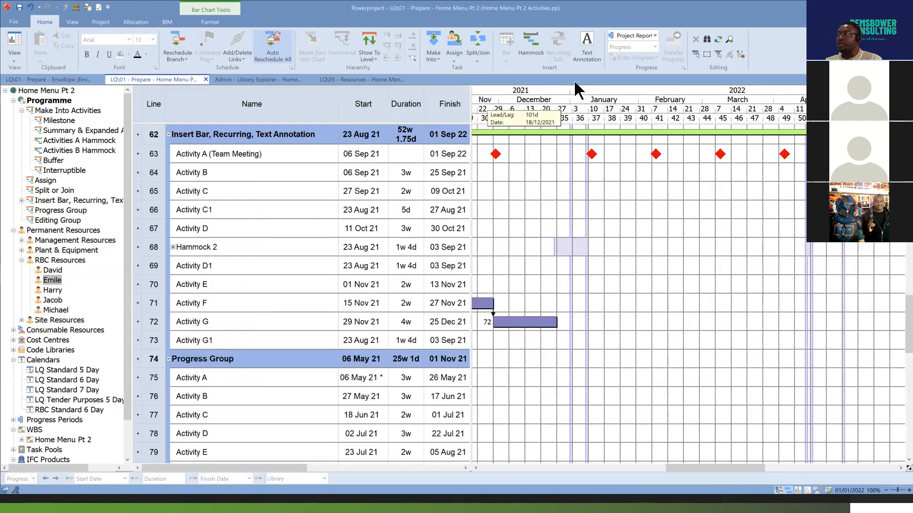
left_click_drag(745, 465, 717, 464)
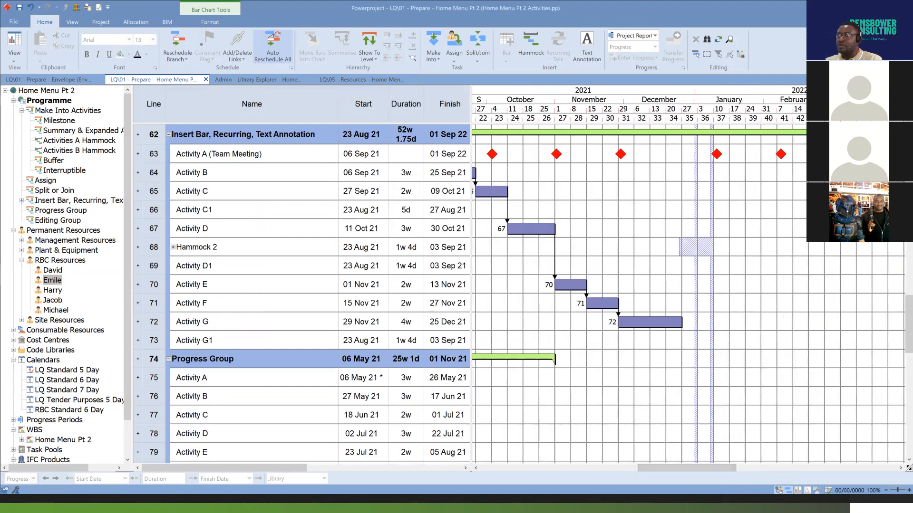
left_click(583, 40)
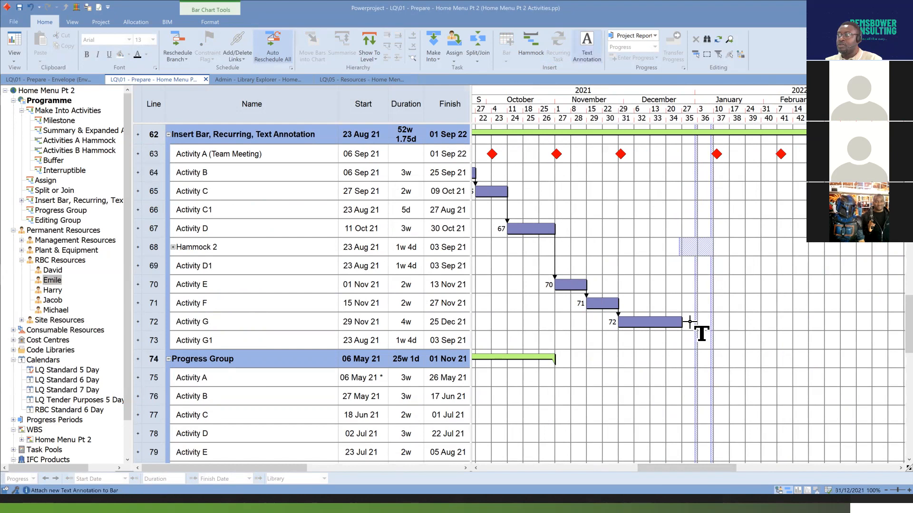
left_click(685, 322)
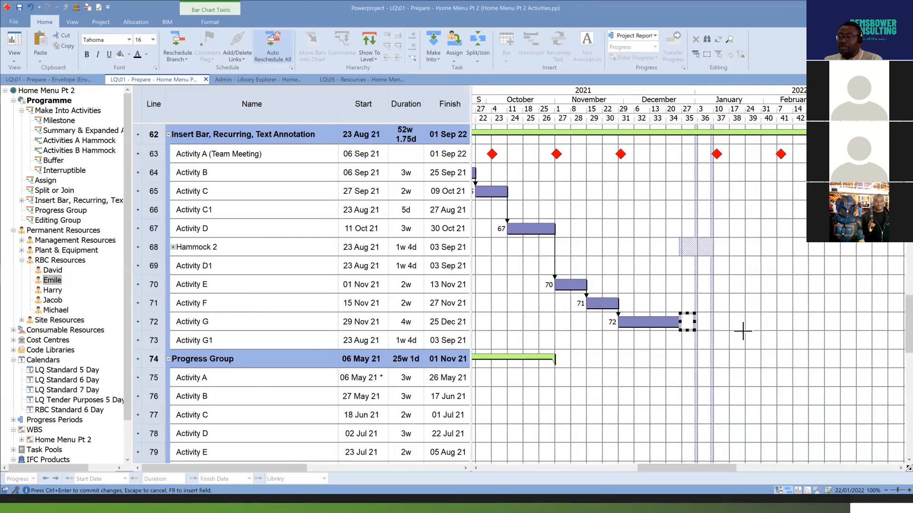
type("This is ")
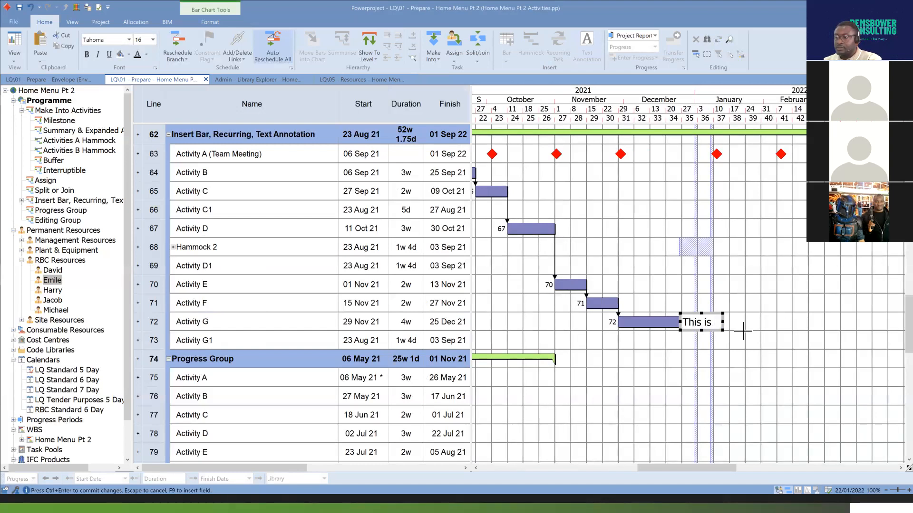
type("only a test note")
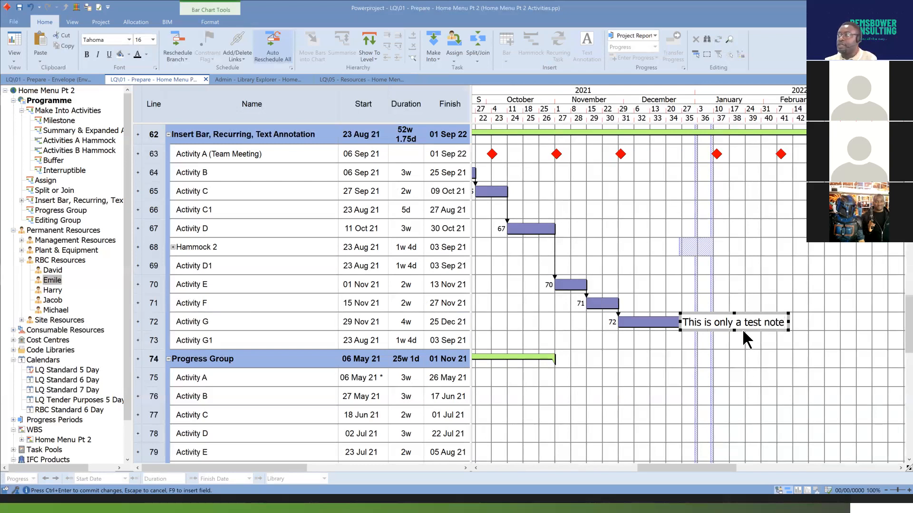
left_click(756, 366)
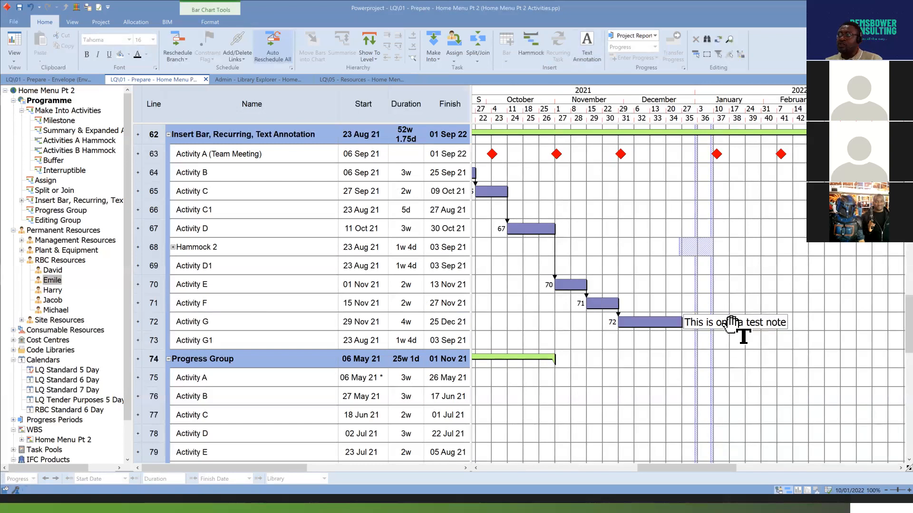
Attach a text annotation reading "dcbkcbd" at the end of Activity D's bar and leave the annotation tool.
left_click(588, 42)
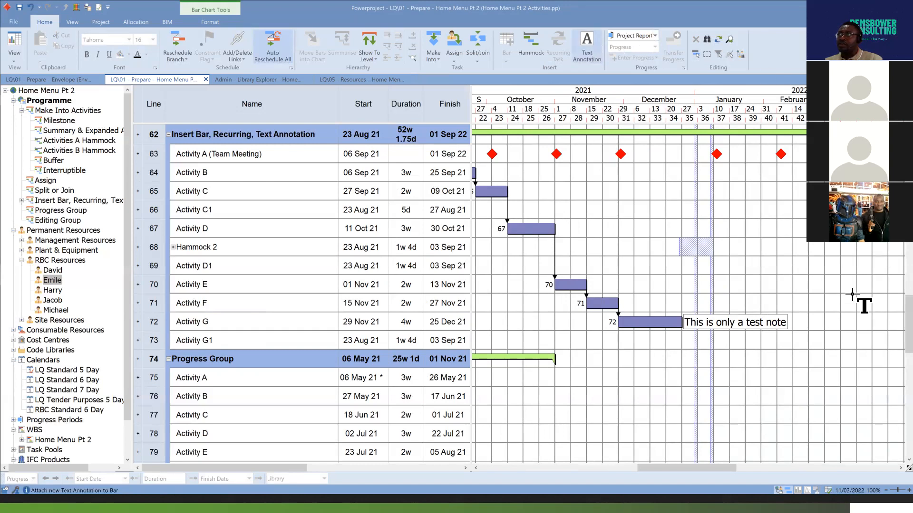
left_click(558, 229)
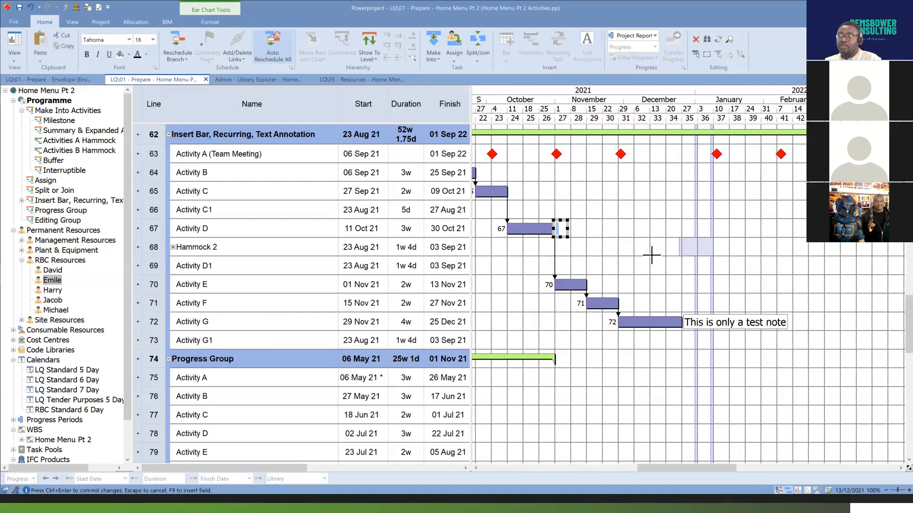
type("dcbkcbd")
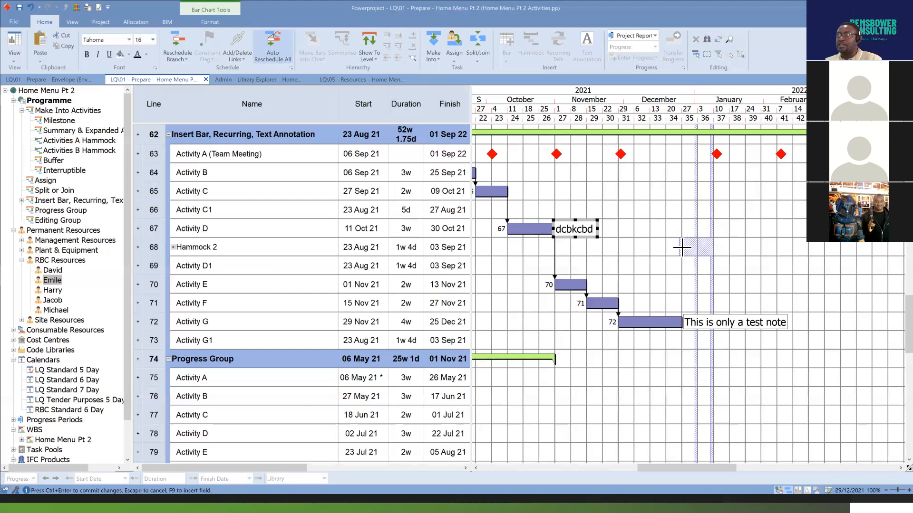
key("ctrl+Return")
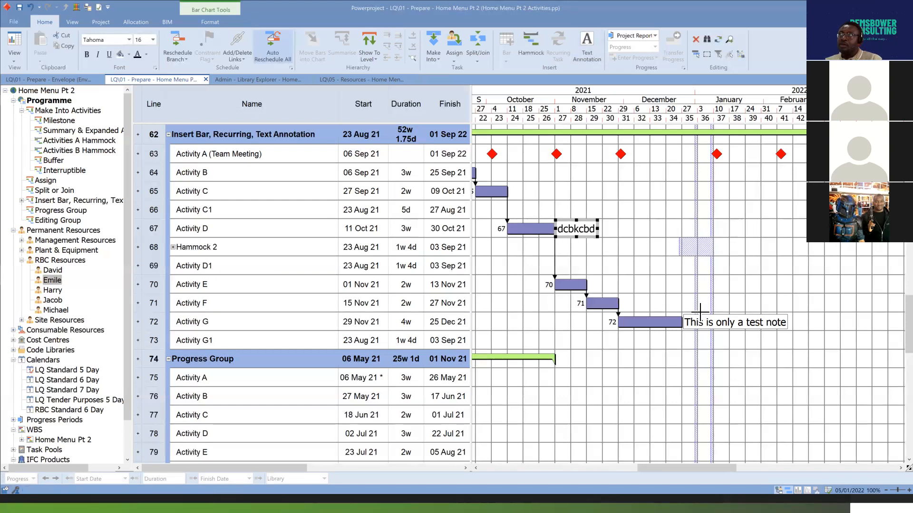
left_click(591, 38)
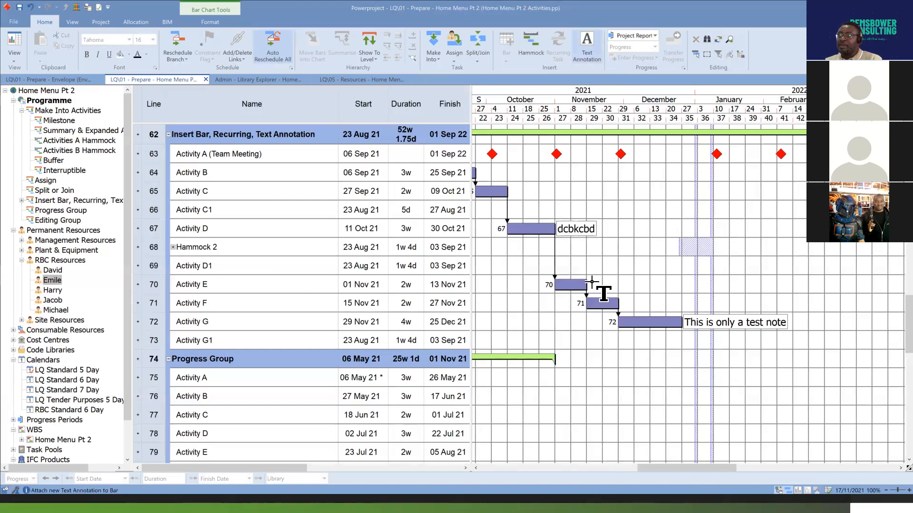
key("Escape")
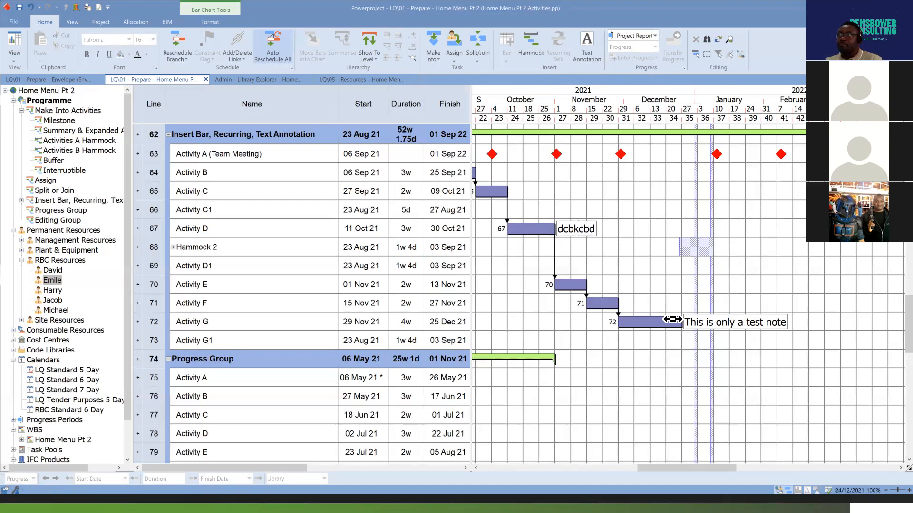
Examine the Progress Group's activities and their bars on the chart from May 2021 onward.
scroll(685, 304, "down", 1)
scroll(688, 295, "down", 7)
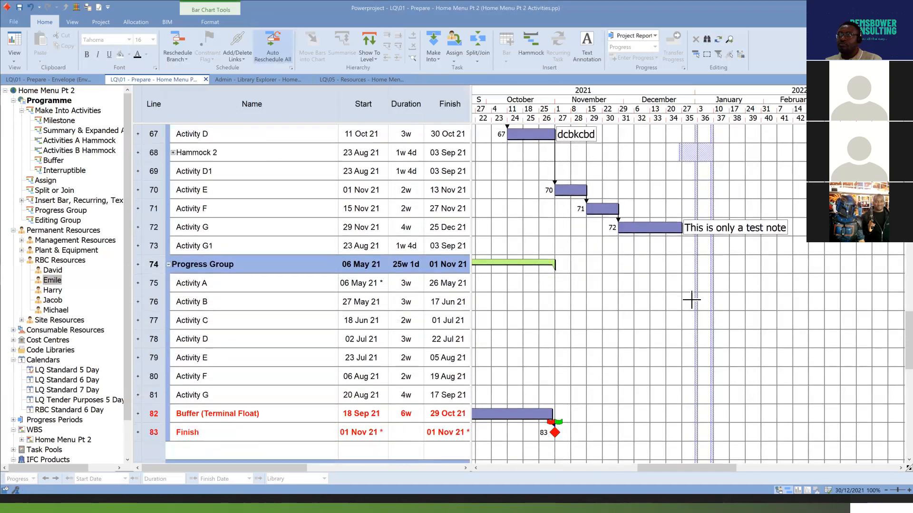
scroll(693, 301, "down", 3)
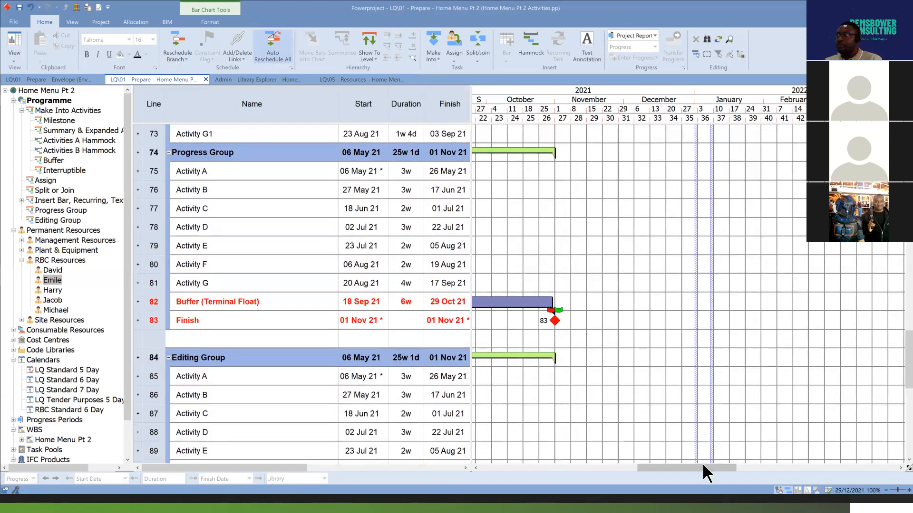
left_click_drag(709, 465, 633, 464)
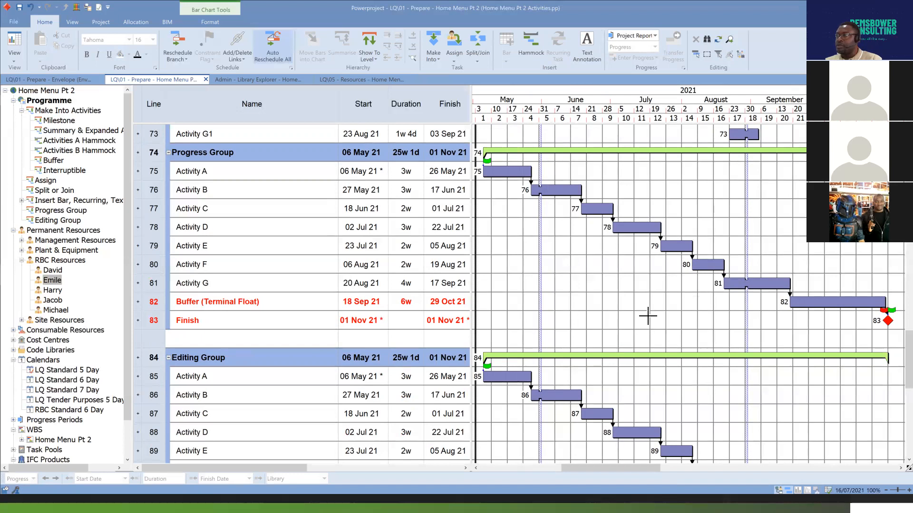
scroll(648, 311, "up", 2)
scroll(647, 310, "down", 1)
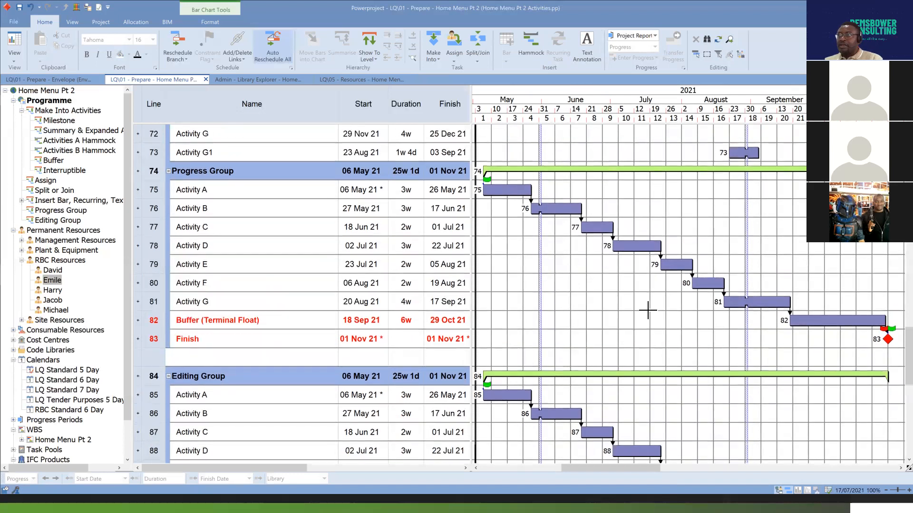
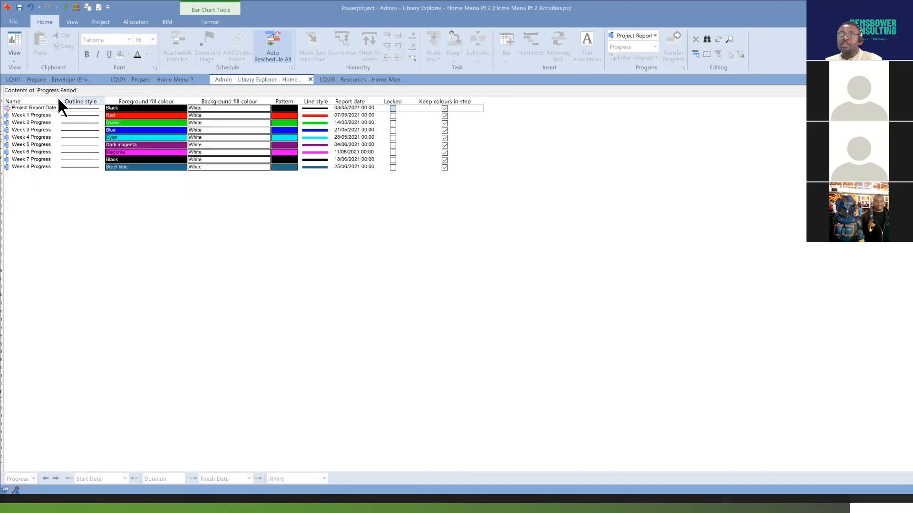
Widen the Name column of the progress period list and check the report dates of Week 1, Week 2 and Week 3 Progress.
left_click_drag(59, 97, 120, 97)
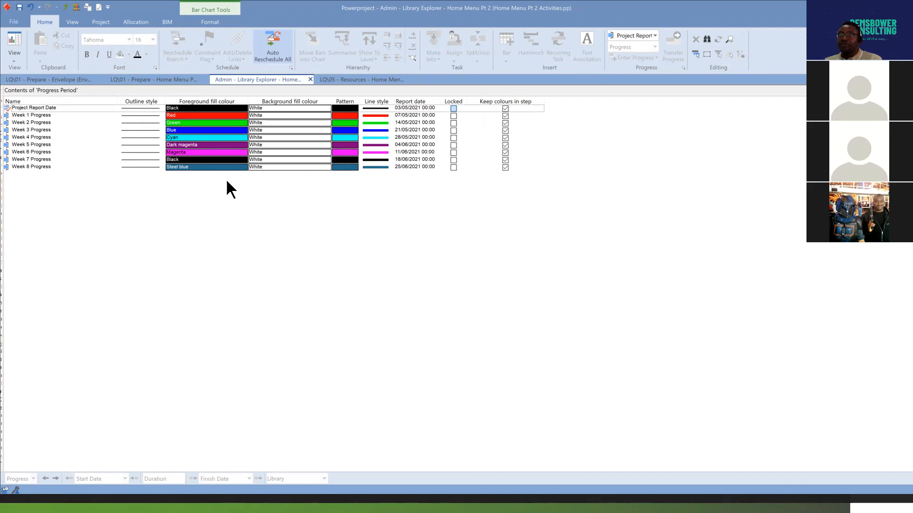
left_click(10, 116)
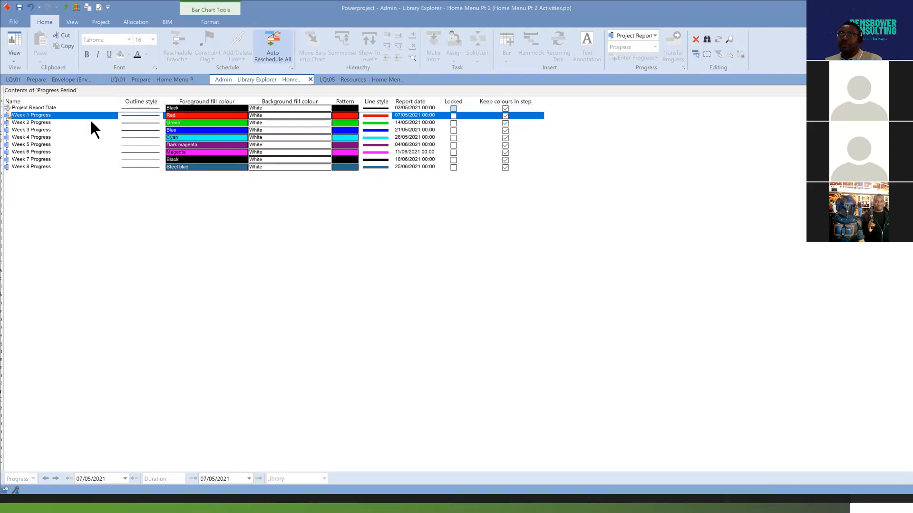
left_click(15, 124)
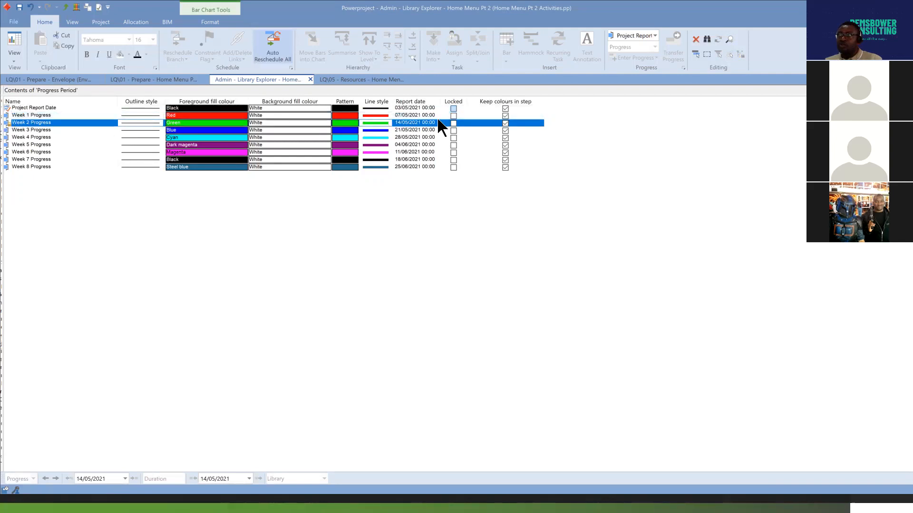
left_click(17, 131)
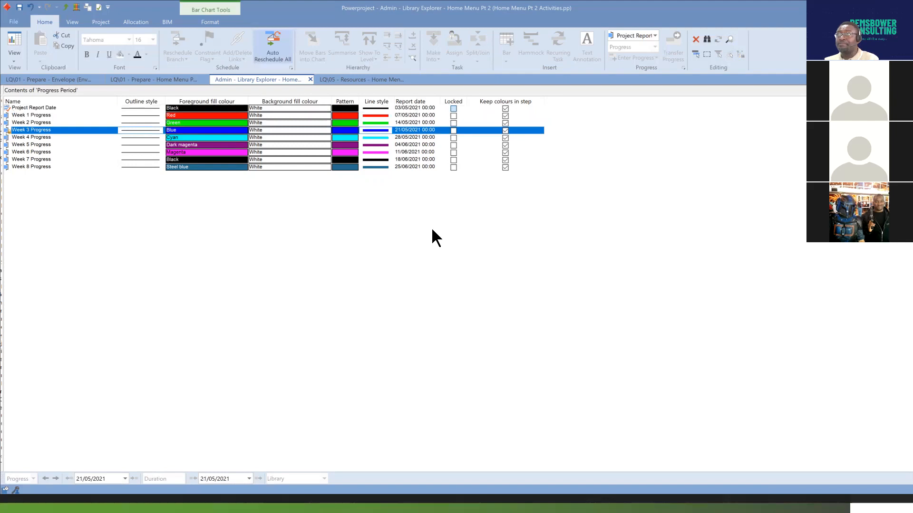
Return to the Home Menu Pt 2 bar chart and make Week 1 Progress the current progress period.
left_click(143, 79)
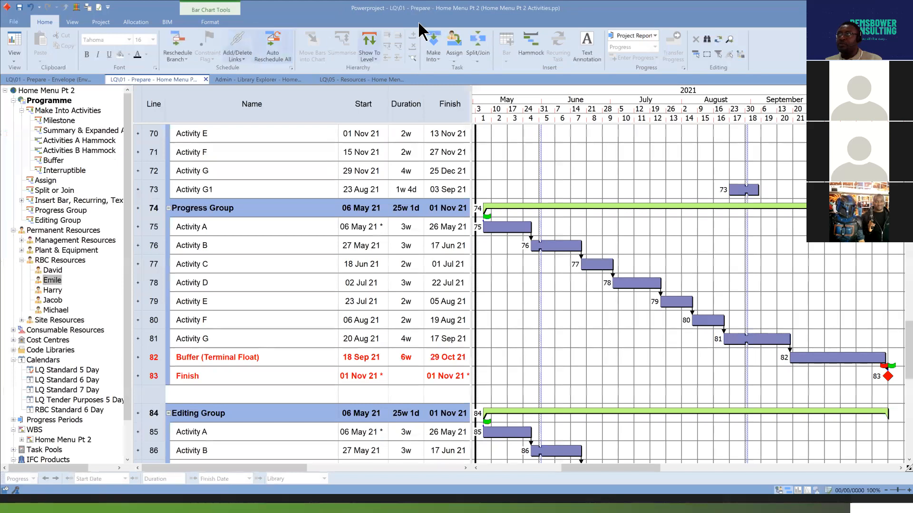
left_click(213, 22)
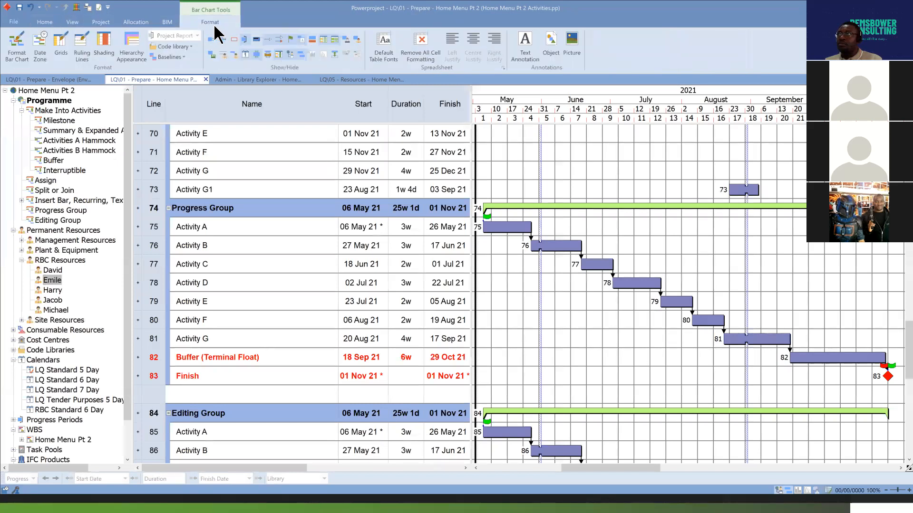
left_click(44, 22)
left_click(655, 35)
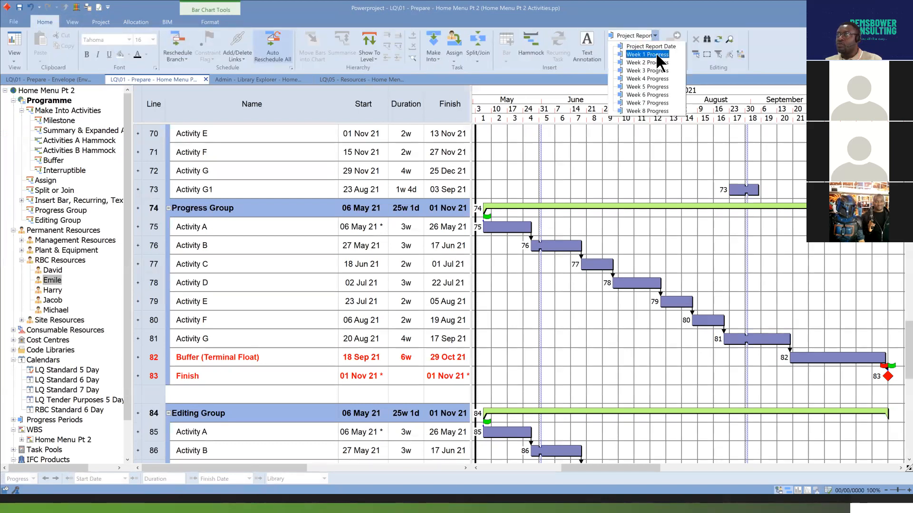
left_click(659, 54)
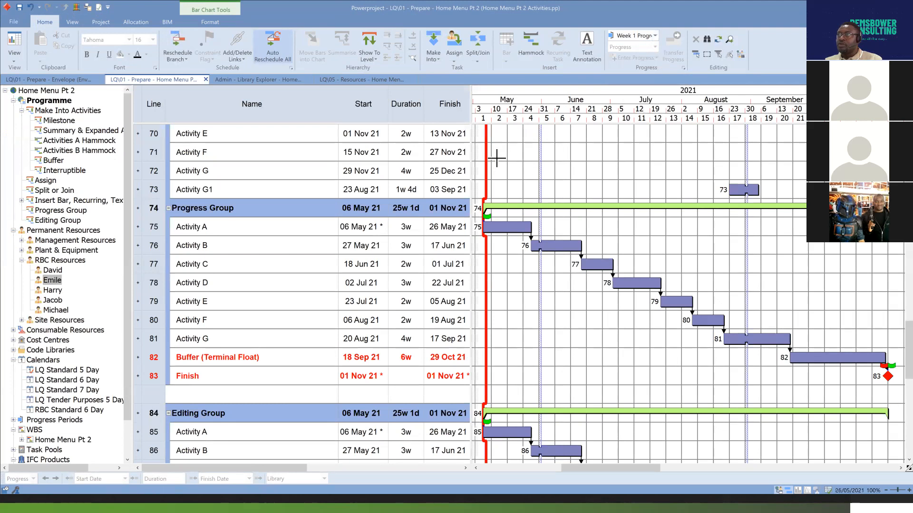
Compare the Week 1 Progress report date in the progress period list with its progress line on the bar chart.
left_click(249, 81)
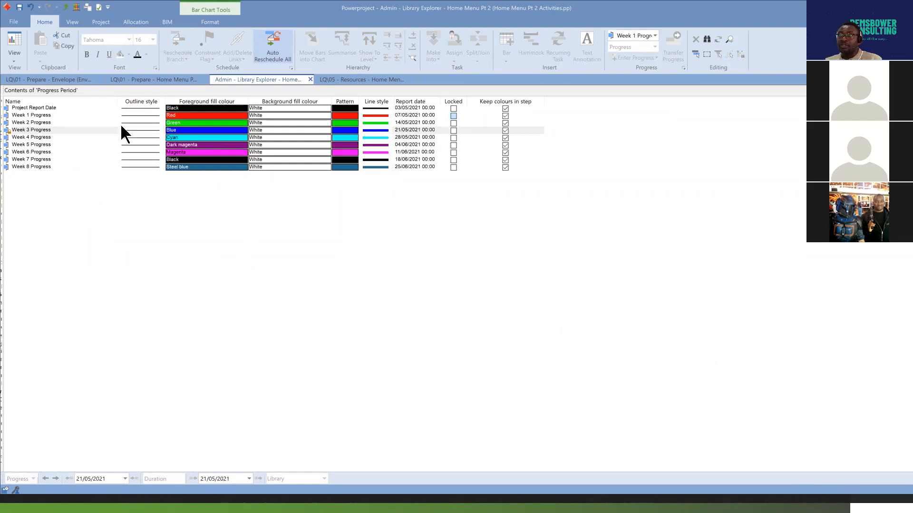
left_click(153, 80)
left_click_drag(645, 469, 635, 469)
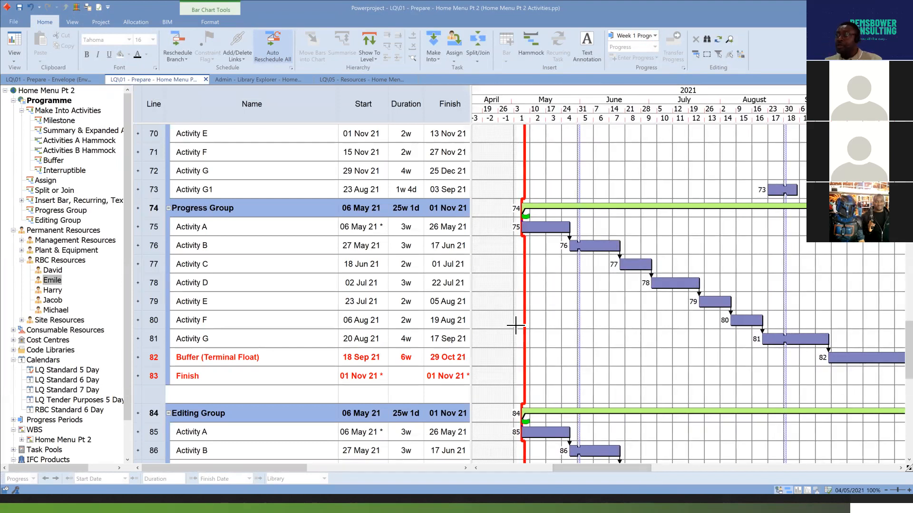
Turn the Buffer (Terminal Float) bar in the Progress Group into a buffer task.
left_click_drag(647, 468, 670, 470)
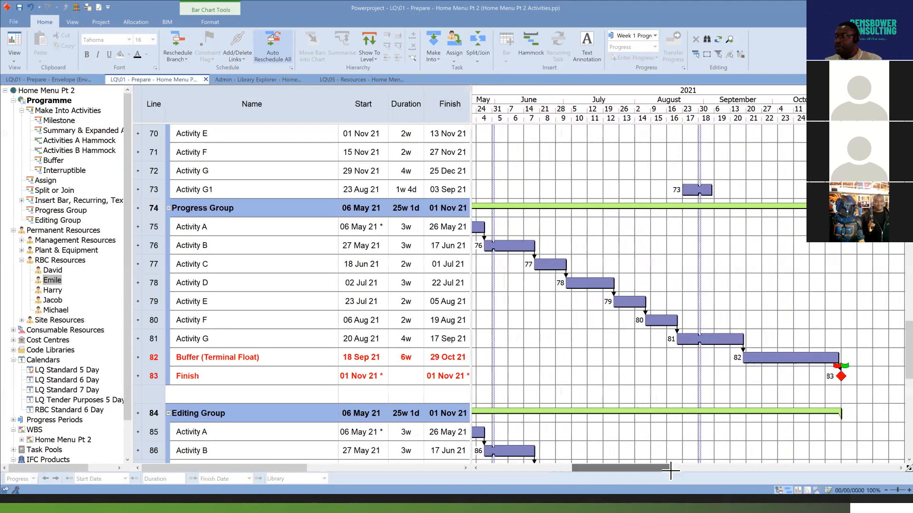
left_click(811, 359)
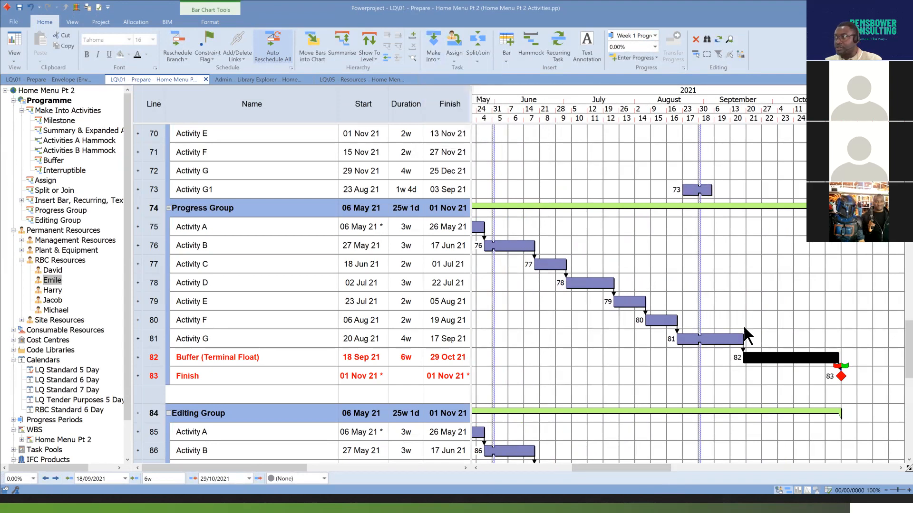
left_click(905, 440)
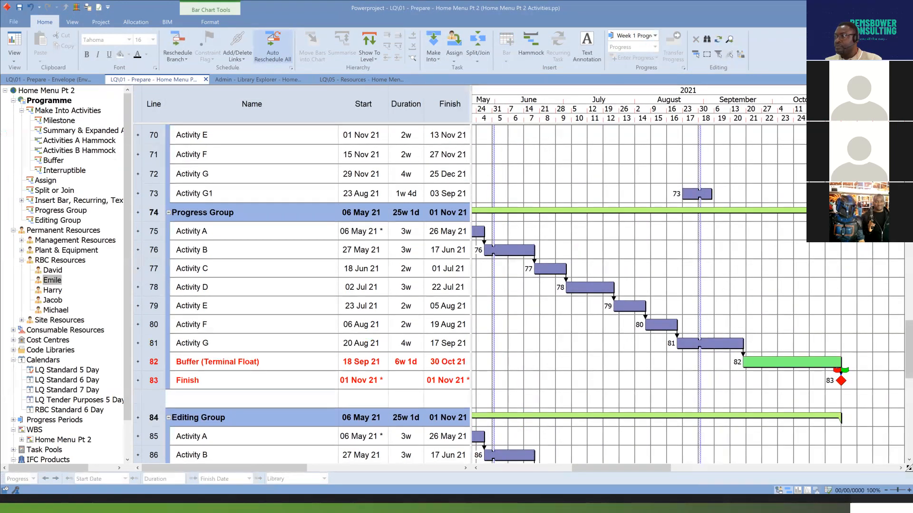
left_click_drag(657, 471, 644, 468)
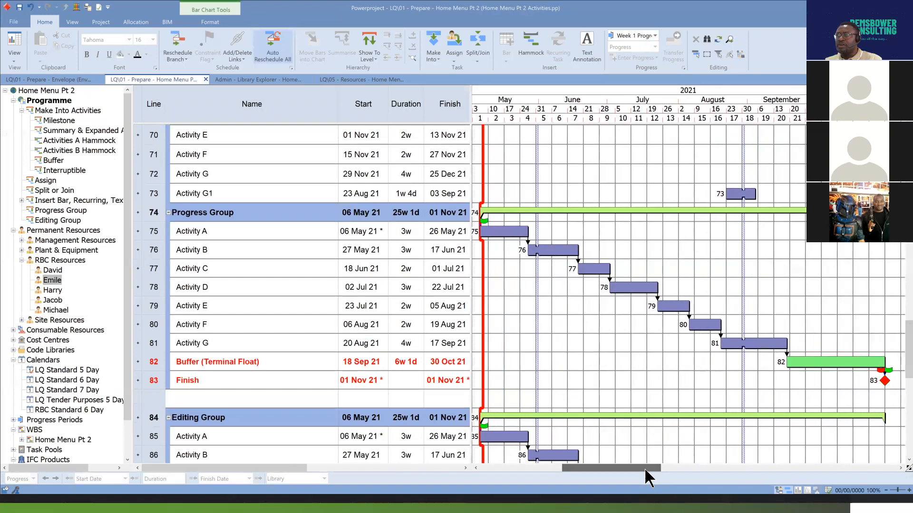
Start a new project baseline named "Baseline" and choose to embed it in the file.
left_click(210, 21)
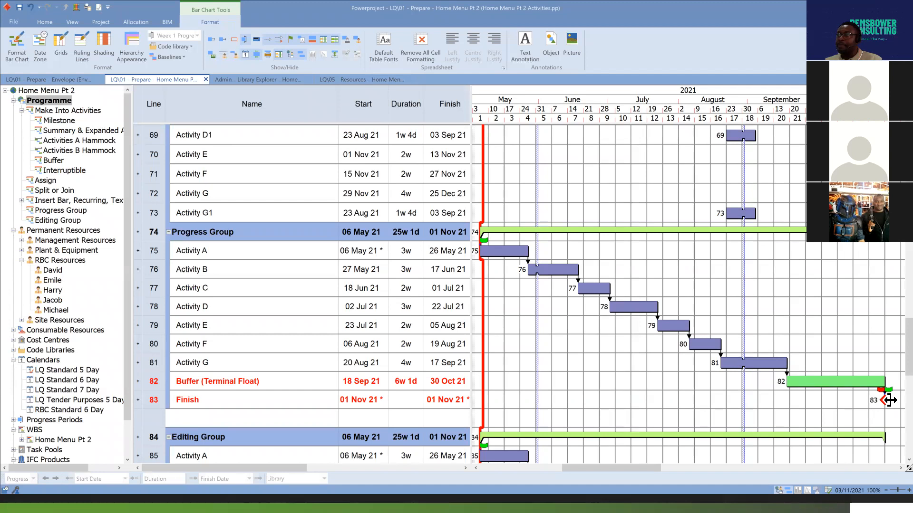
left_click(101, 22)
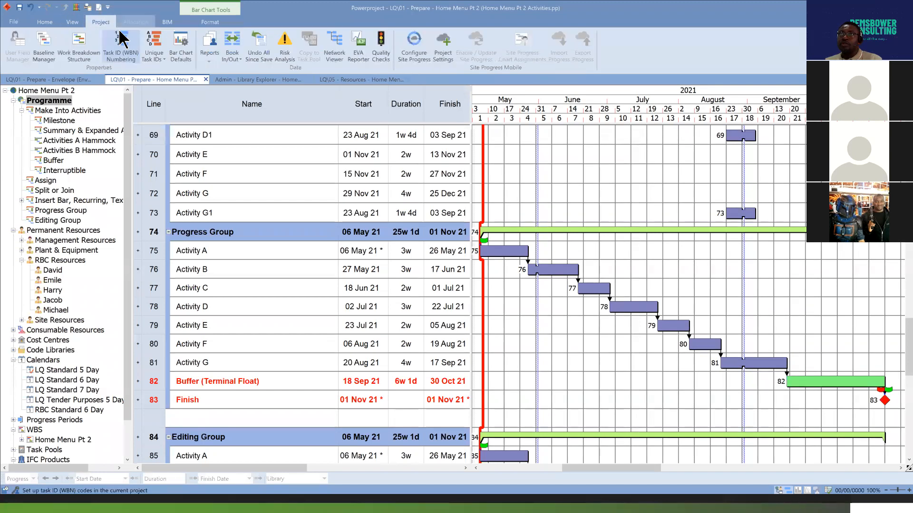
left_click(44, 48)
left_click(623, 190)
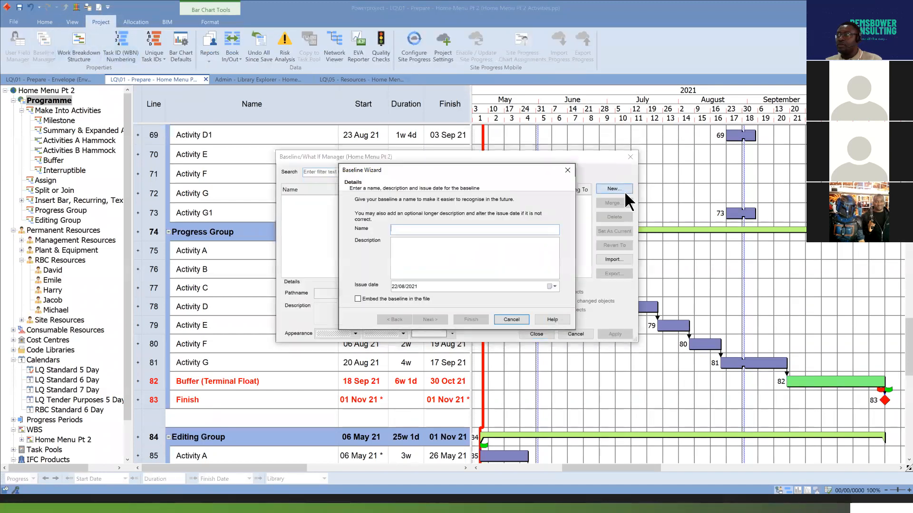
type("Baseline")
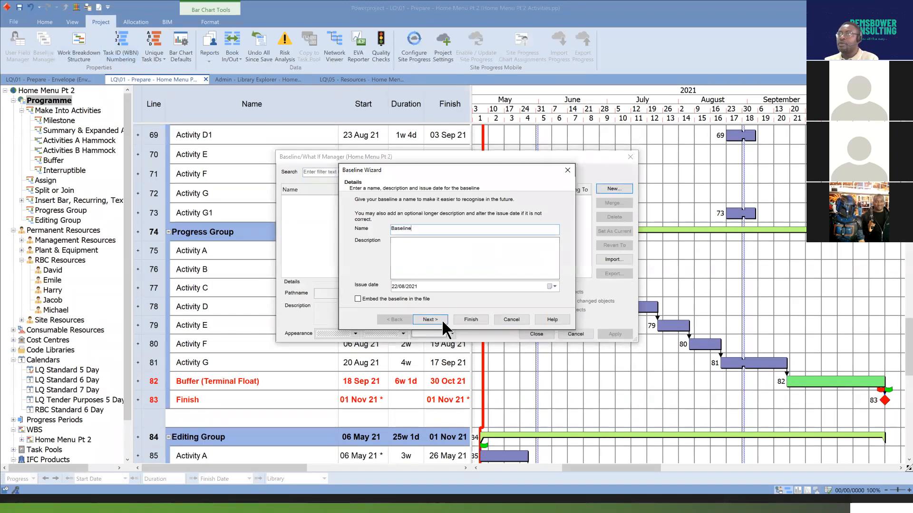
left_click(357, 298)
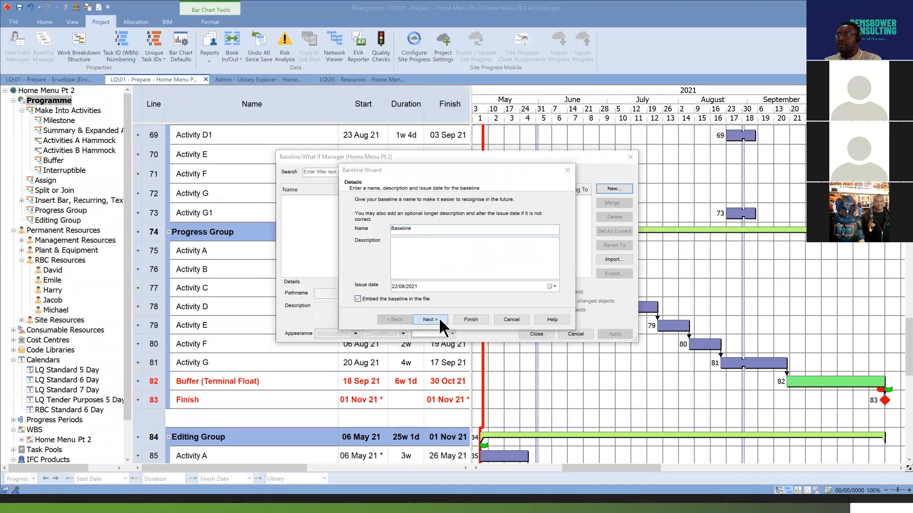
Accept the embedding alert, create the baseline for all tasks in the current view, and close the baseline manager with it as current.
left_click(430, 319)
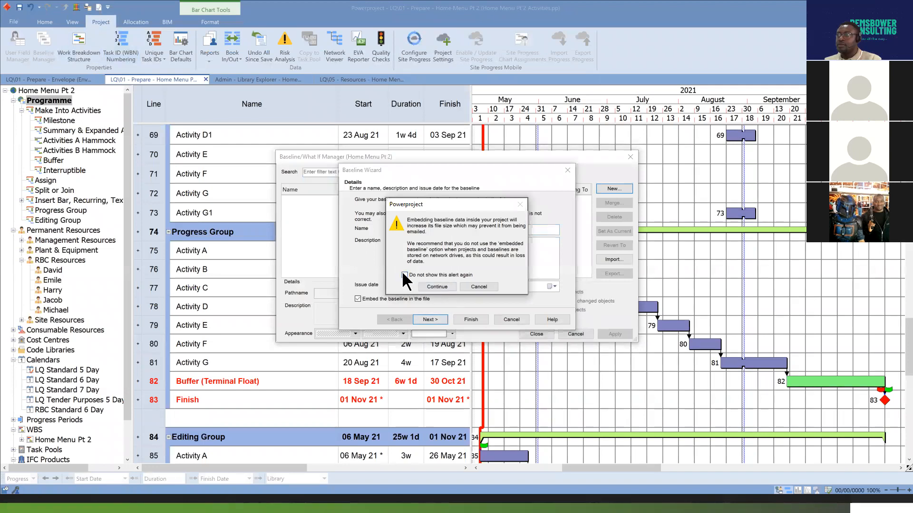
left_click(435, 288)
left_click(435, 320)
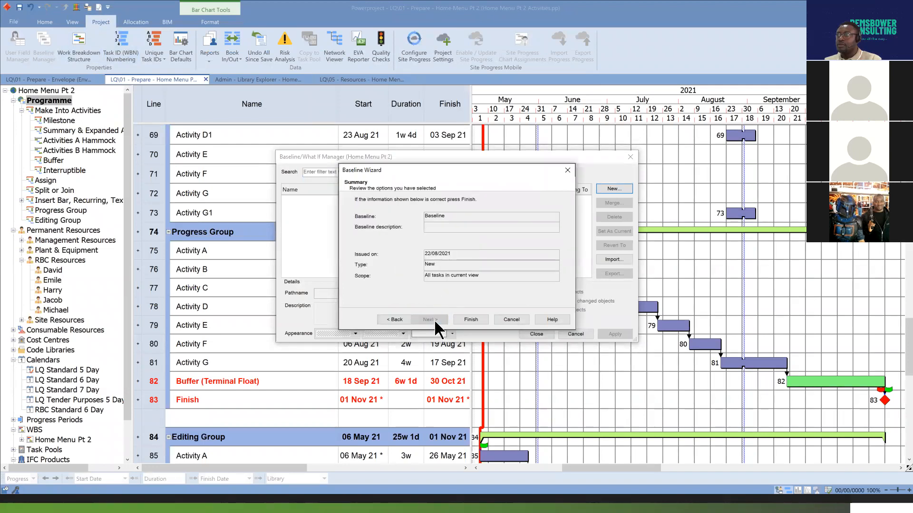
left_click(479, 320)
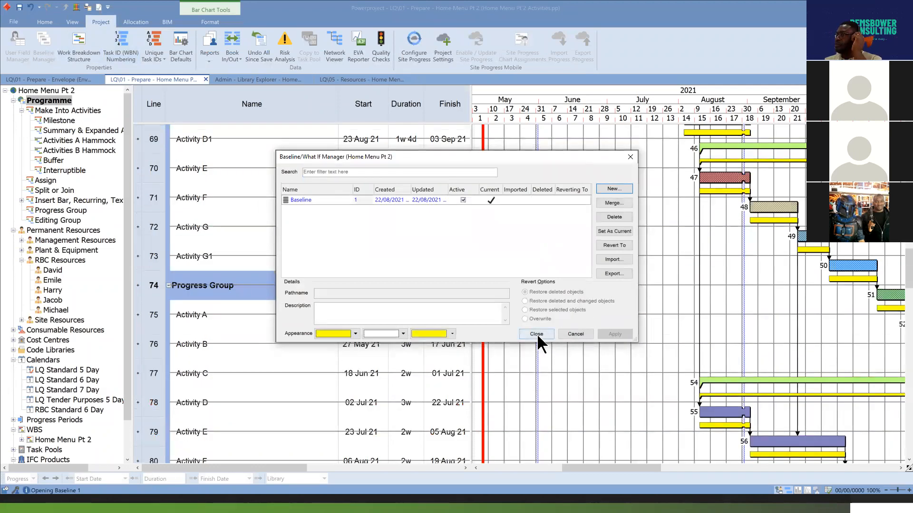
left_click(619, 230)
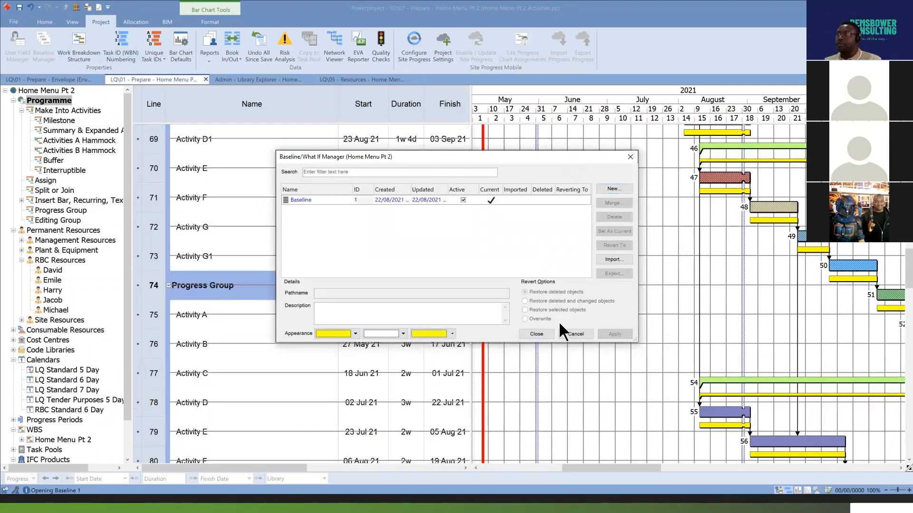
left_click(536, 333)
Select the Progress Group's Activity A bar, reveal the Percent complete column beside Finish, and hide the project tree.
left_click_drag(637, 464, 657, 468)
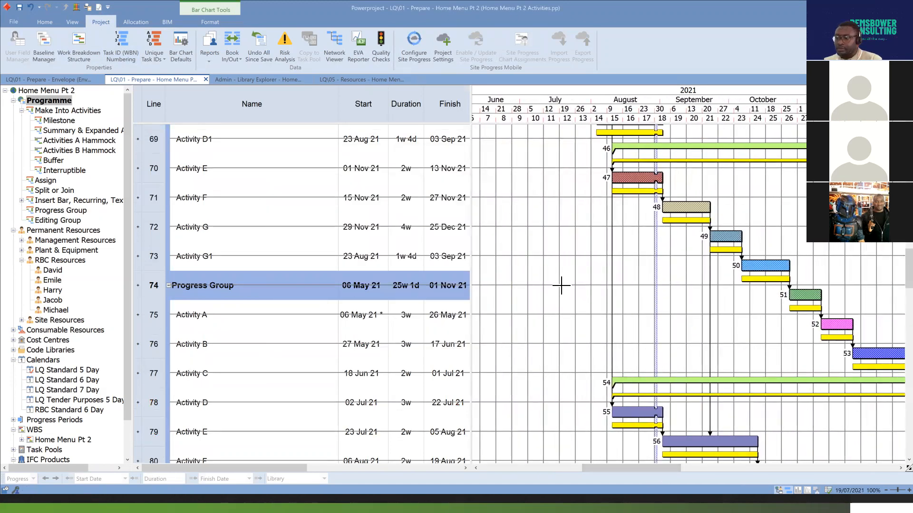
scroll(561, 285, "down", 3)
scroll(578, 330, "up", 2)
scroll(591, 363, "down", 1)
left_click_drag(652, 464, 631, 466)
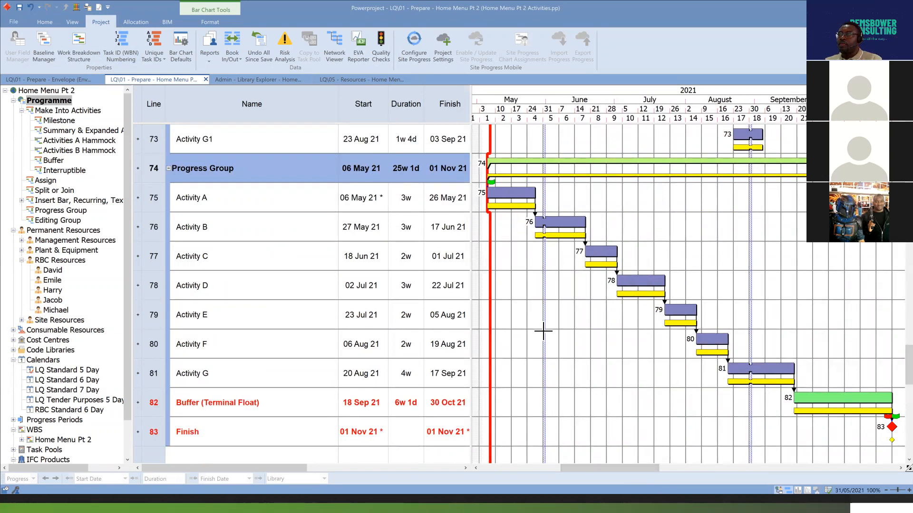
left_click(509, 191)
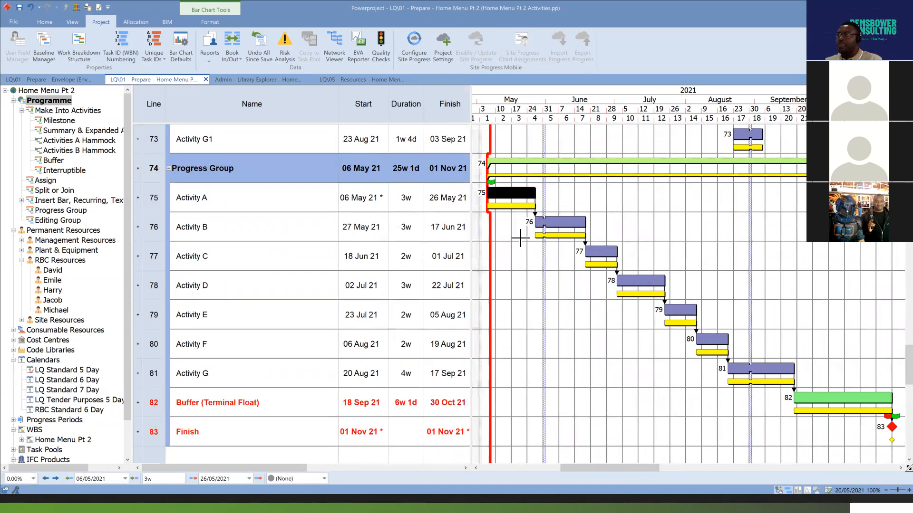
left_click_drag(469, 213, 517, 212)
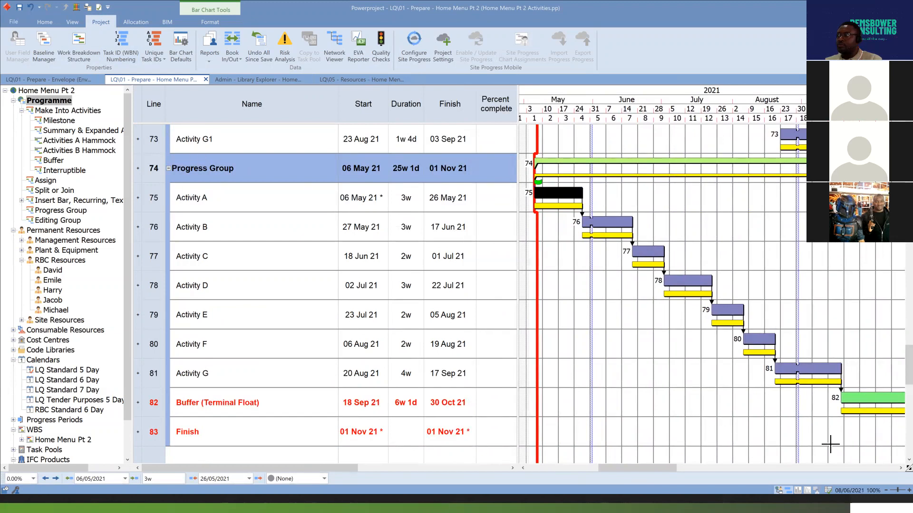
left_click(779, 491)
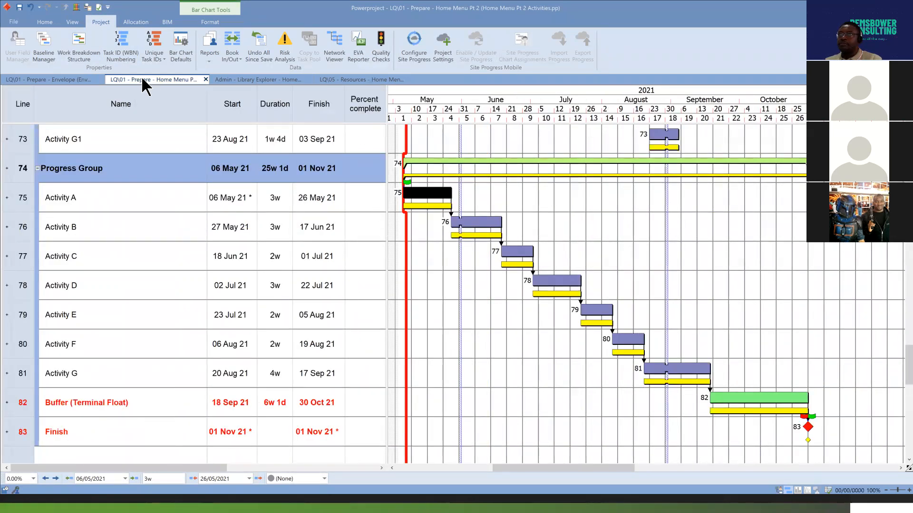
Examine the percentage choices available for recording progress on Activity A without picking one.
left_click(44, 22)
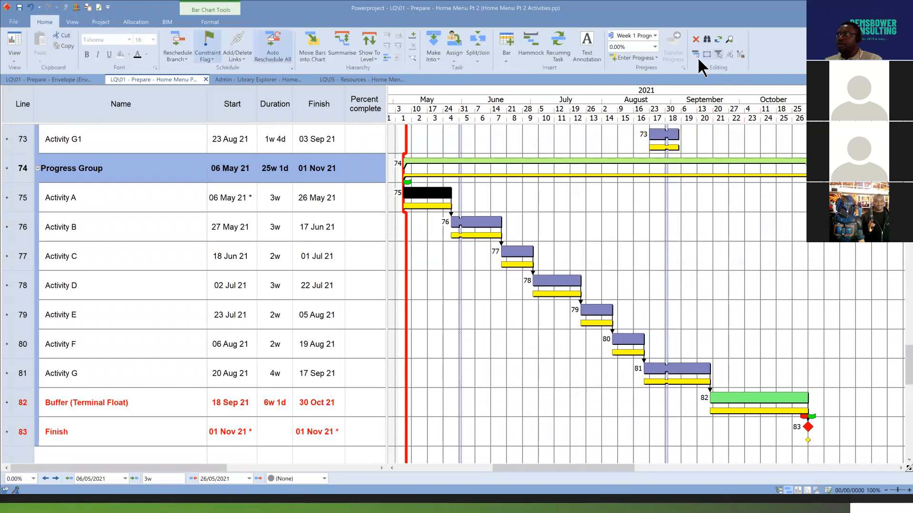
left_click(655, 47)
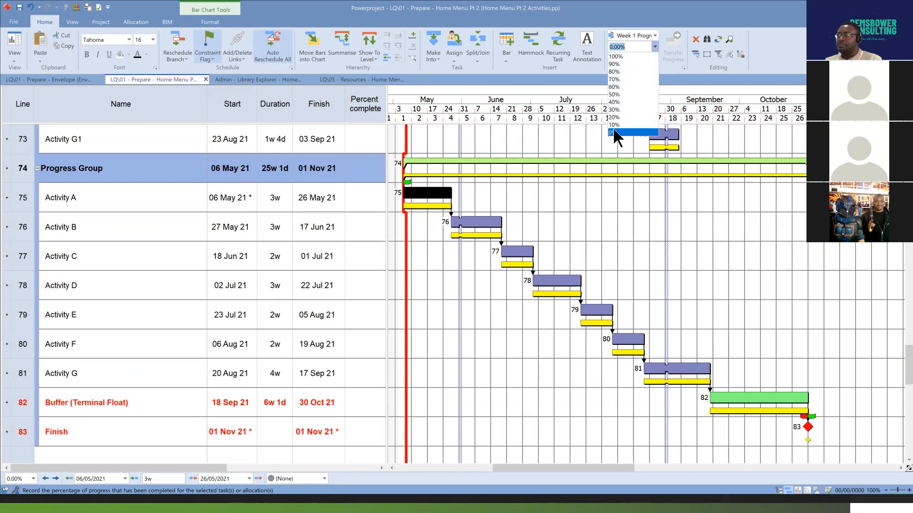
left_click(574, 240)
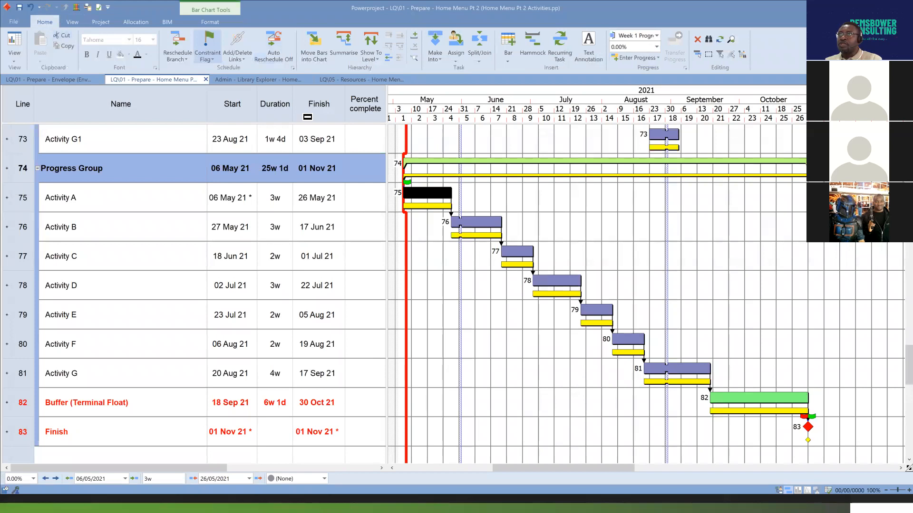
Set Auto Reschedule to All and reschedule Activity A's branch, straightening the progress line to the progress entry period, Week 1 Progress.
left_click(282, 50)
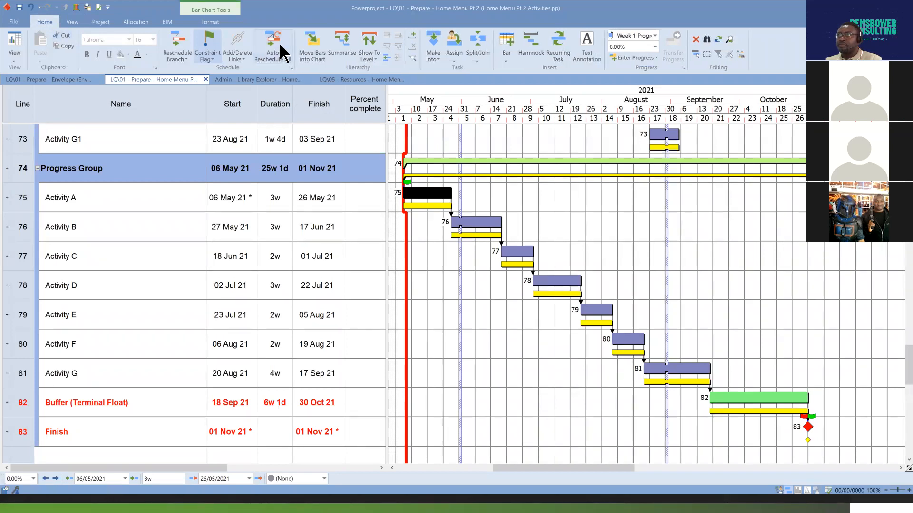
left_click(190, 44)
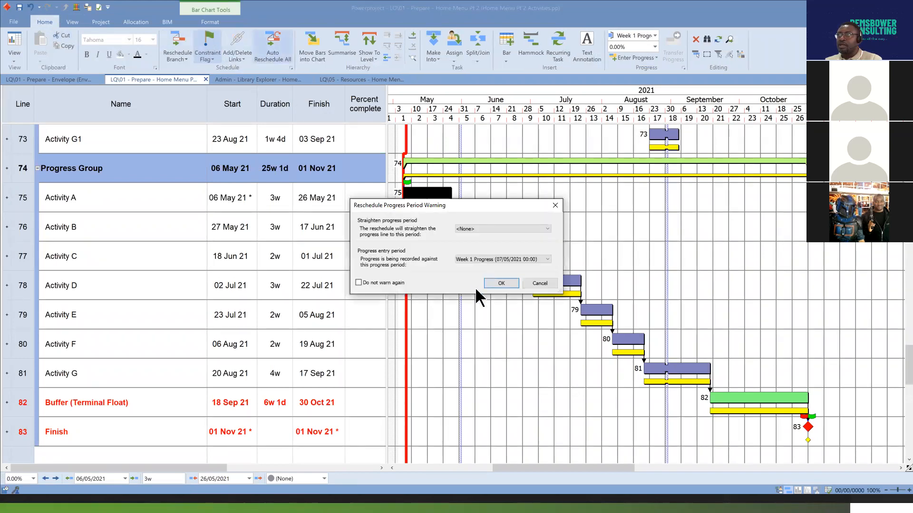
left_click(547, 228)
left_click(532, 239)
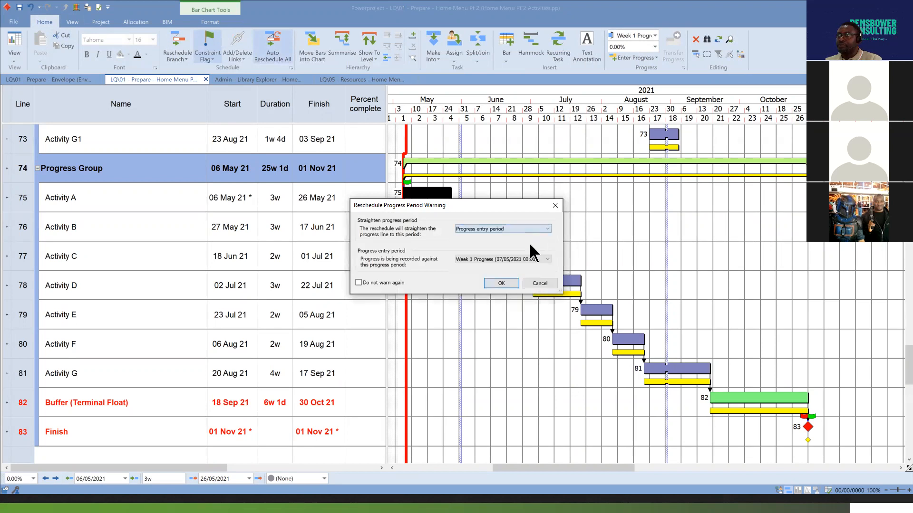
left_click(506, 289)
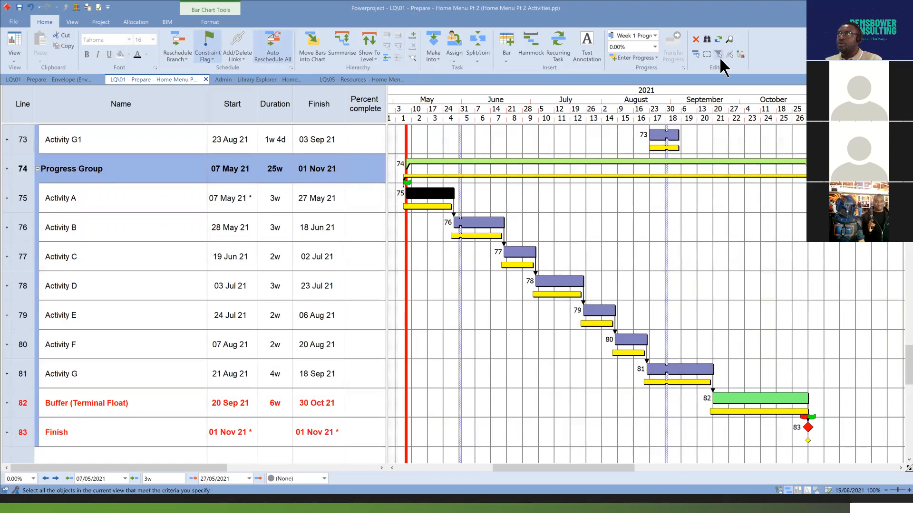
Record 20% progress on Activity A against Week 2 Progress and reschedule the branch to that progress entry period.
left_click(655, 35)
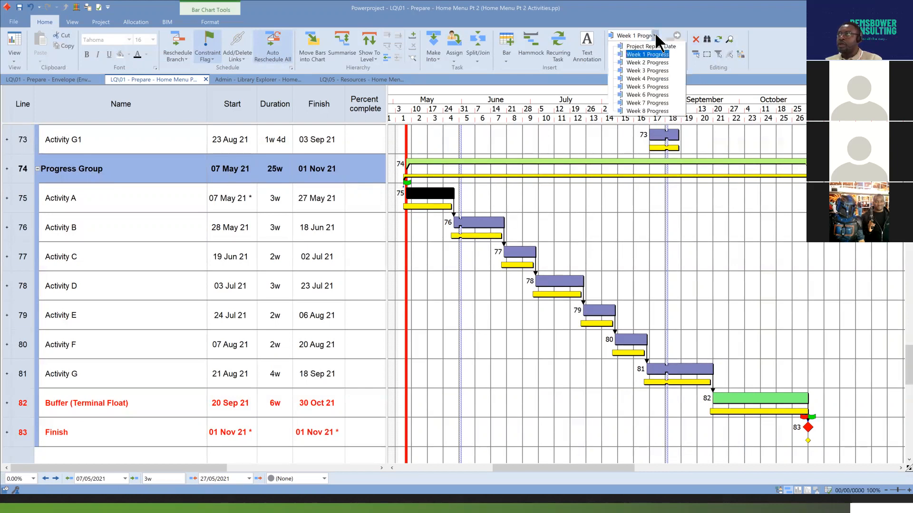
left_click(656, 62)
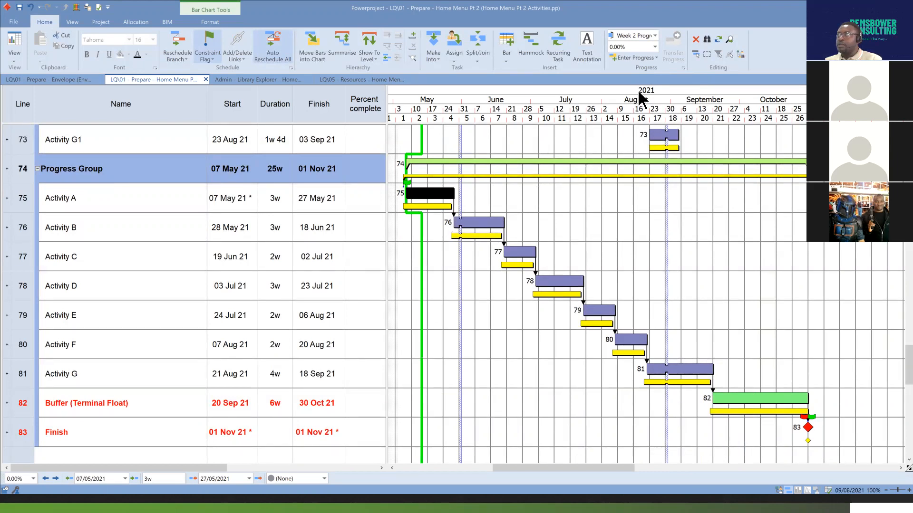
left_click(655, 45)
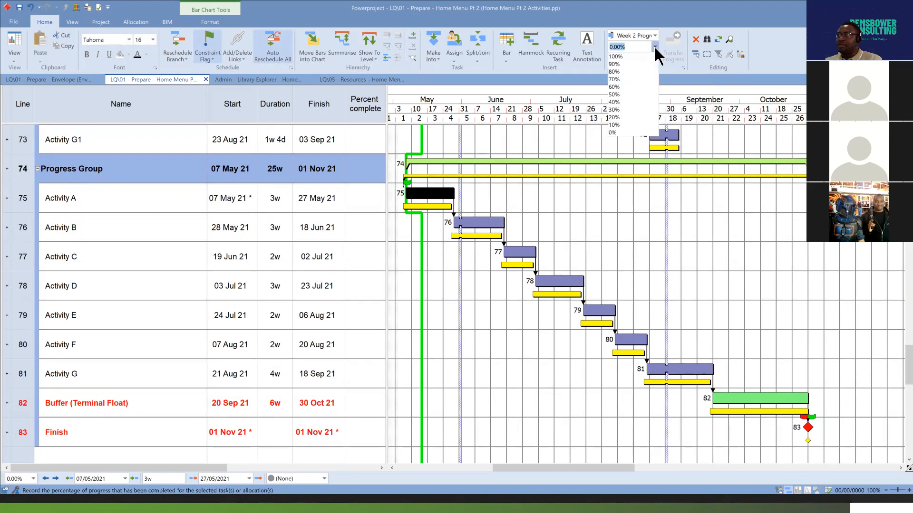
left_click(627, 117)
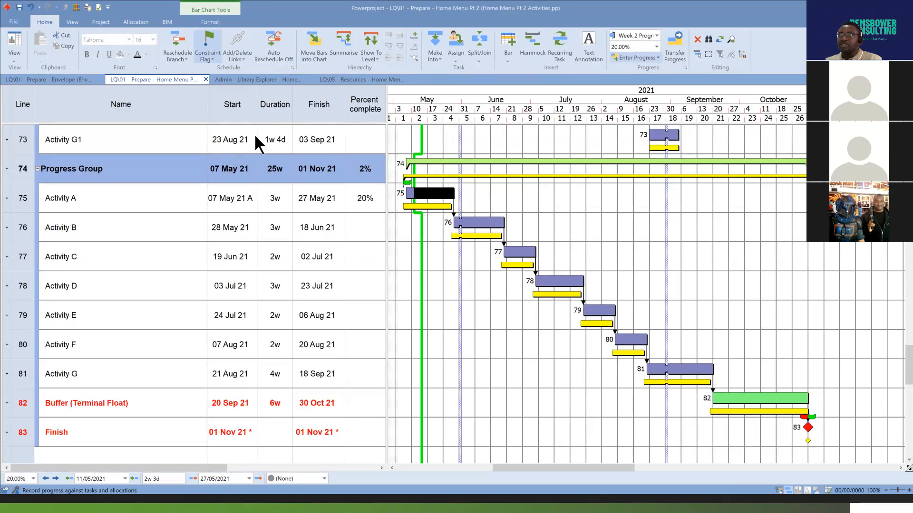
left_click(178, 43)
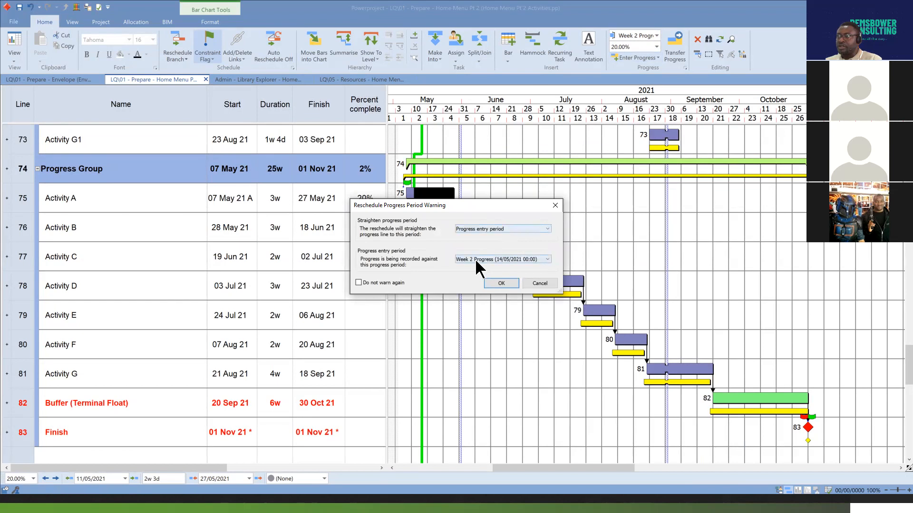
left_click(512, 284)
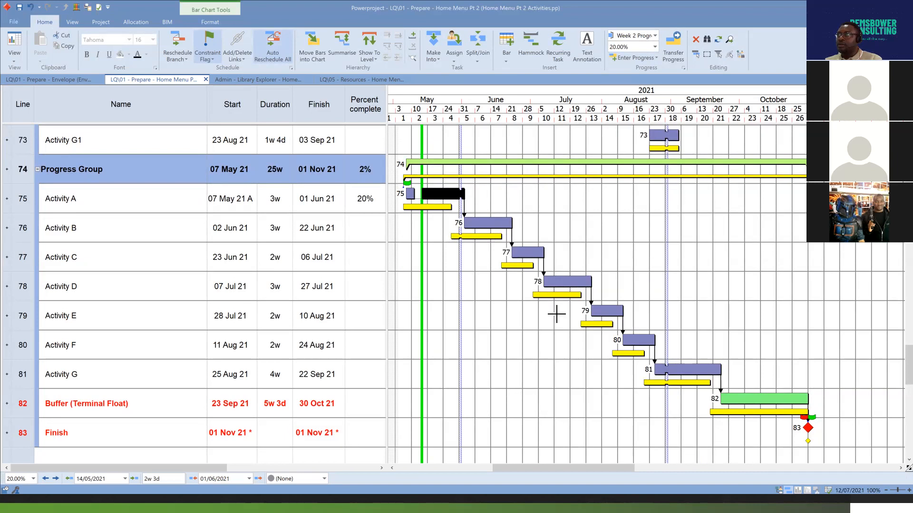
Record Activity A as 100% complete against Week 3 Progress and reschedule to straighten the progress line to that entry period.
left_click(655, 34)
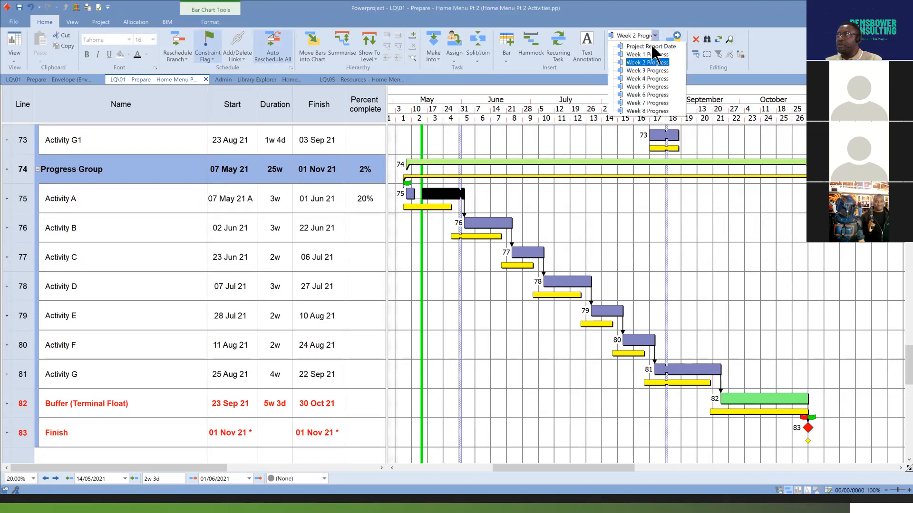
left_click(647, 69)
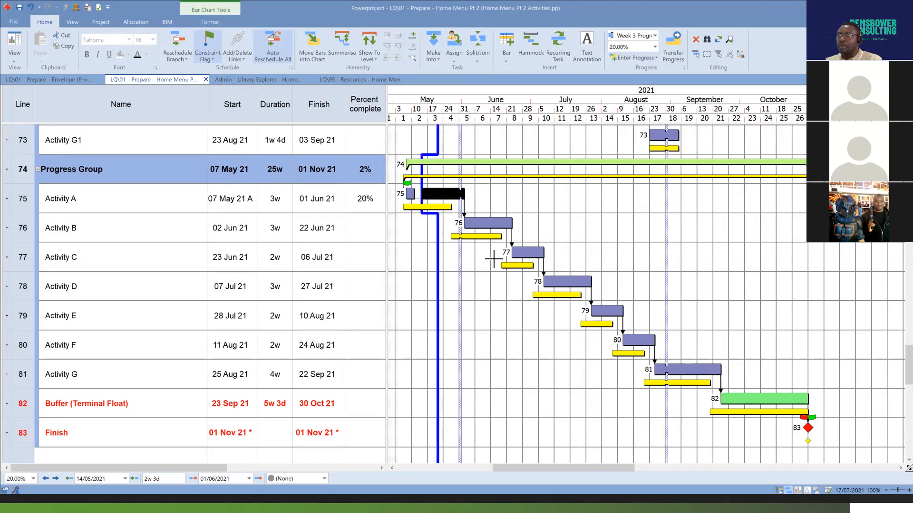
double_click(382, 202)
type("100")
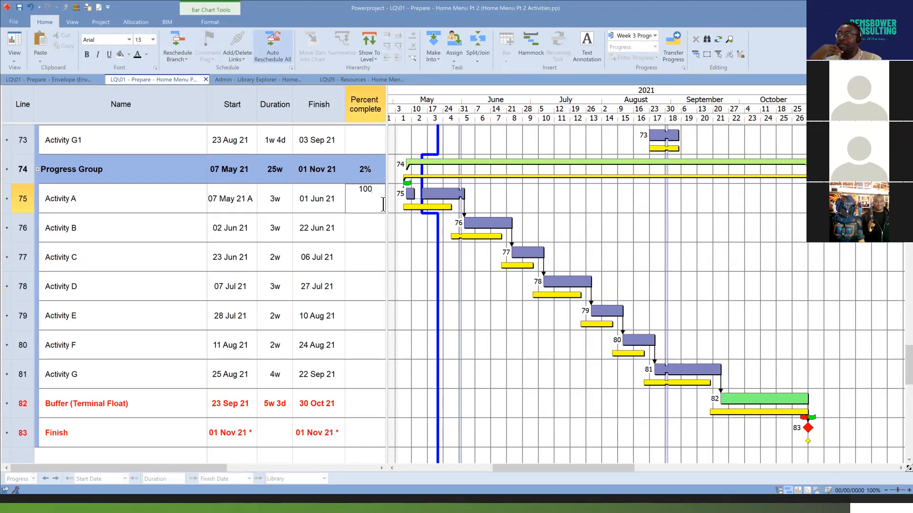
key("Return")
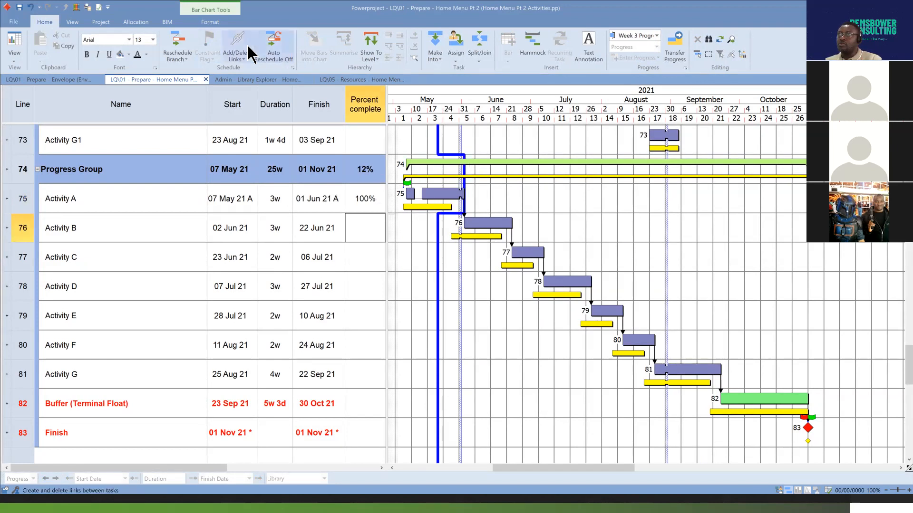
key("F9")
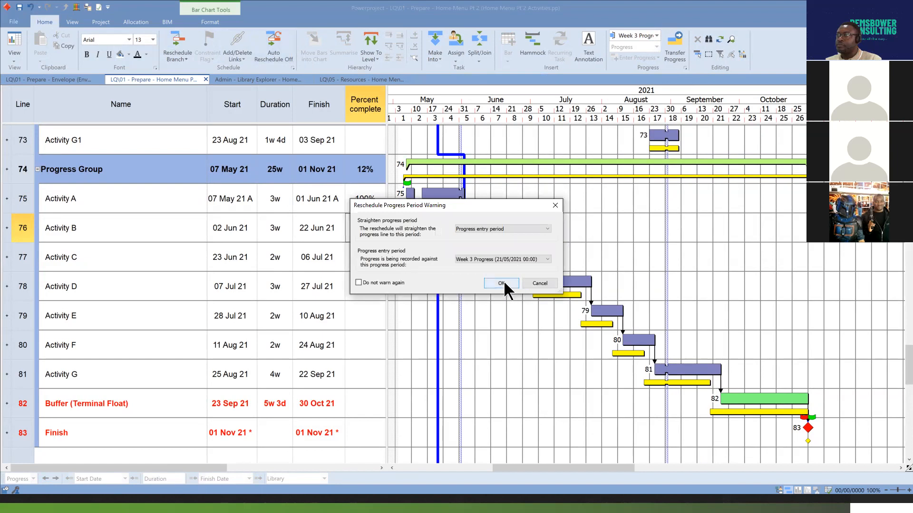
left_click(504, 282)
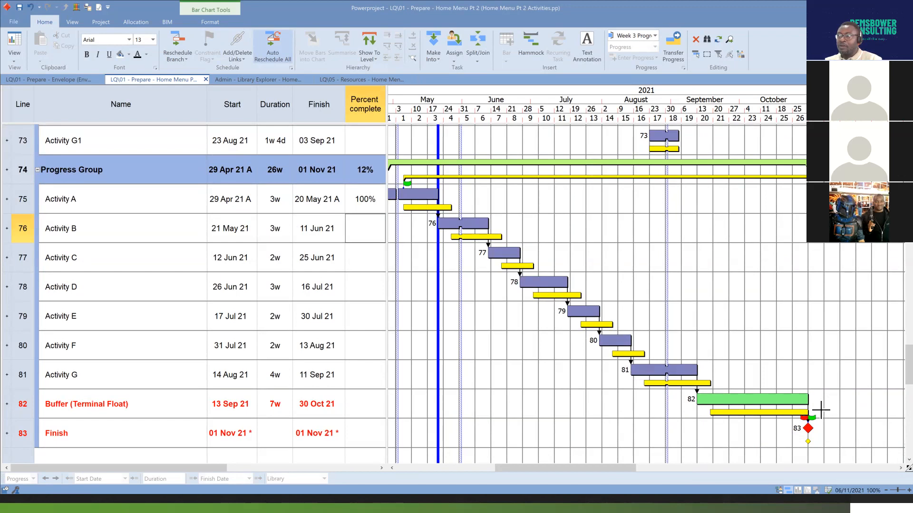
Switch the progress period to Week 4 Progress and reschedule Activity B's branch to it without entering any progress.
left_click(756, 401)
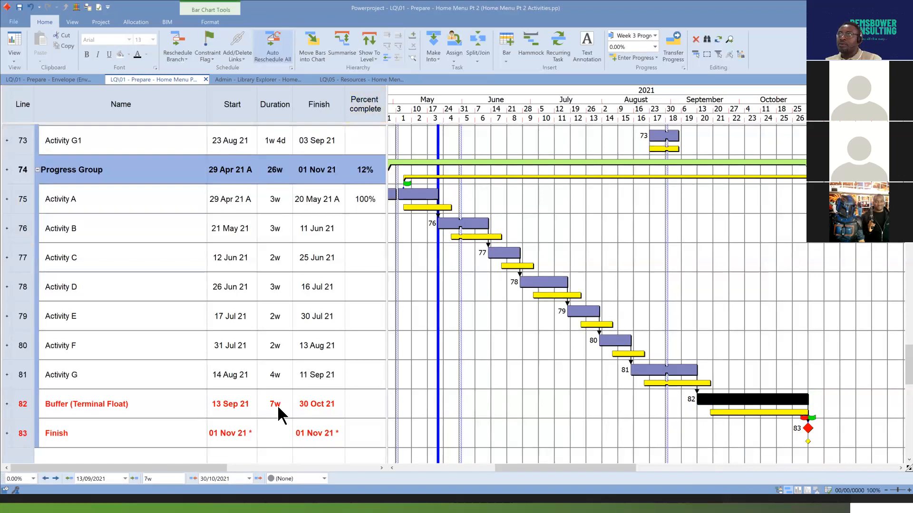
left_click(655, 35)
left_click(654, 79)
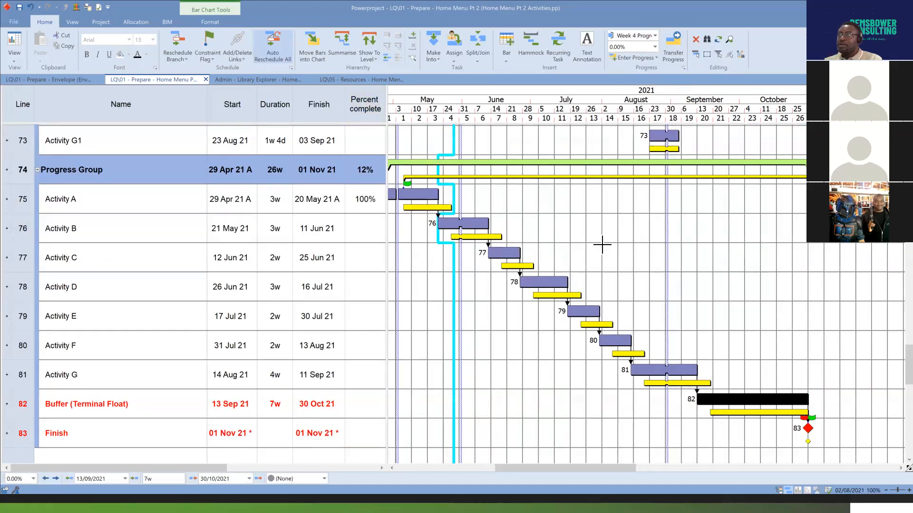
left_click(471, 223)
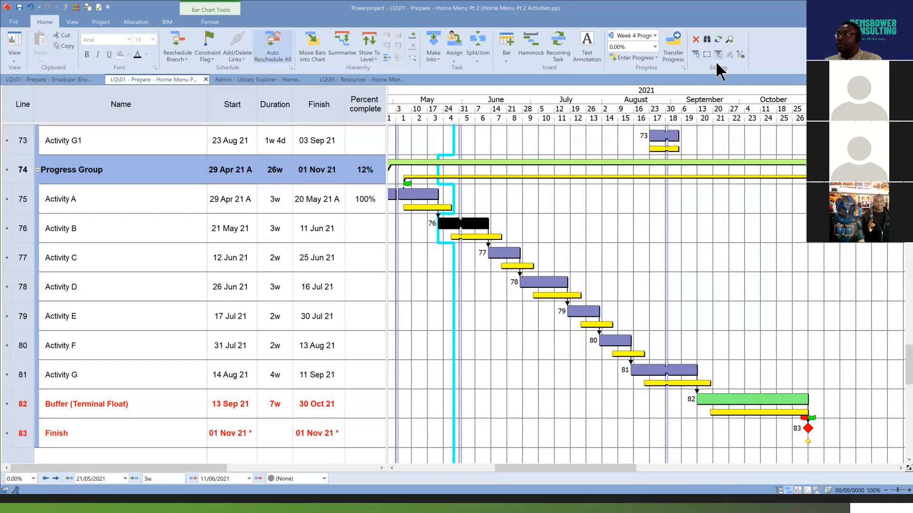
left_click(178, 40)
left_click(502, 283)
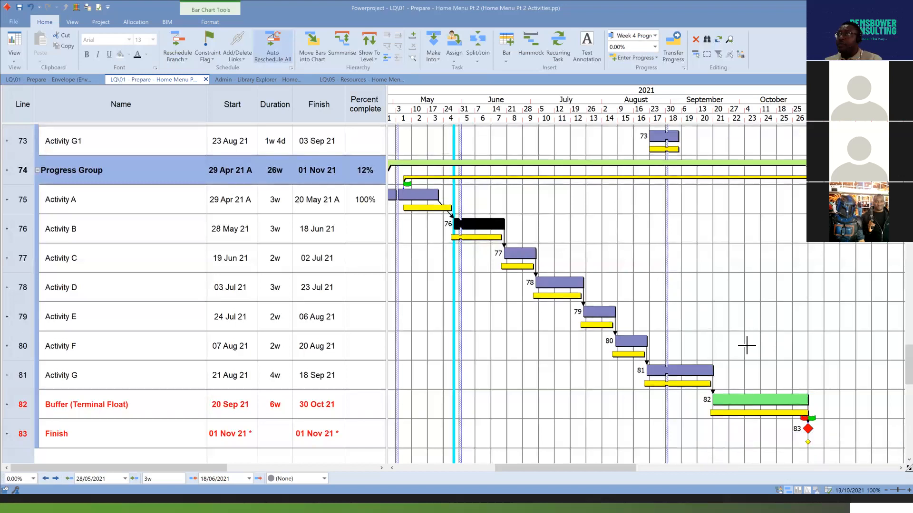
Enter an overall percent of 20 for Activity B against Week 5 Progress and reschedule the branch to that period.
left_click(655, 36)
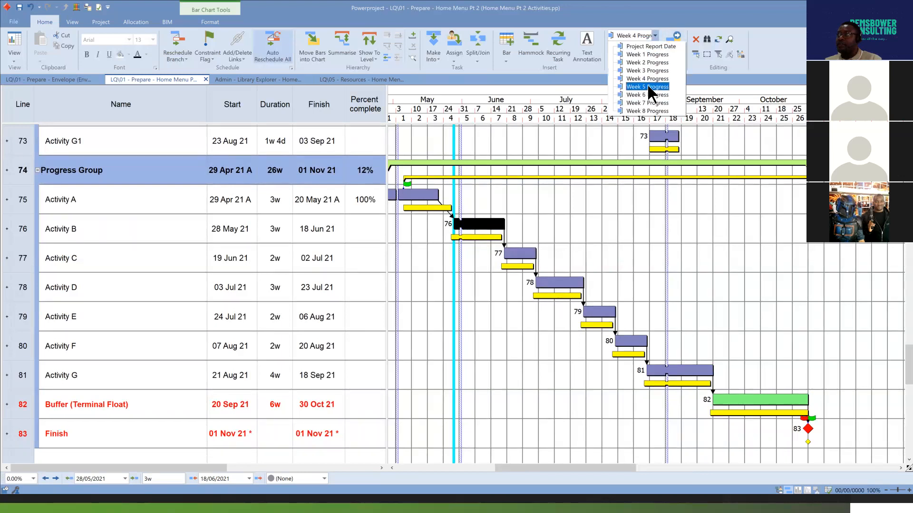
left_click(647, 84)
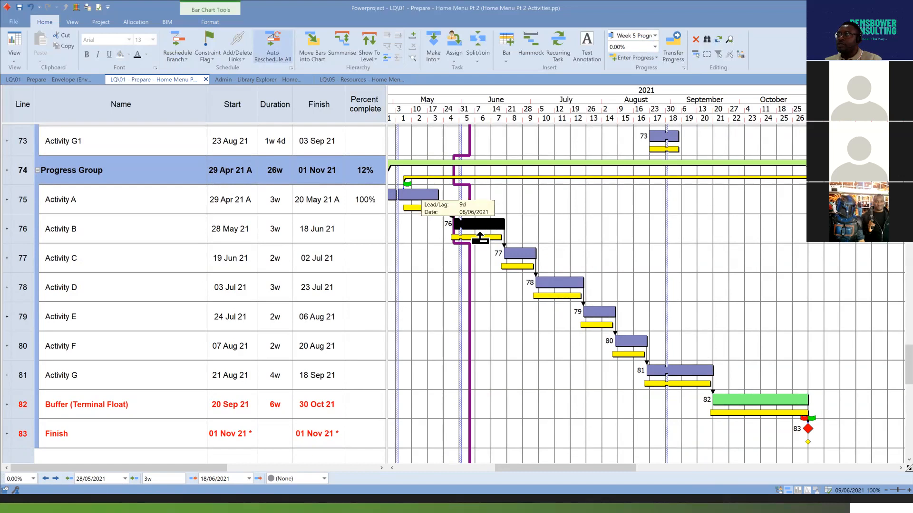
left_click(657, 58)
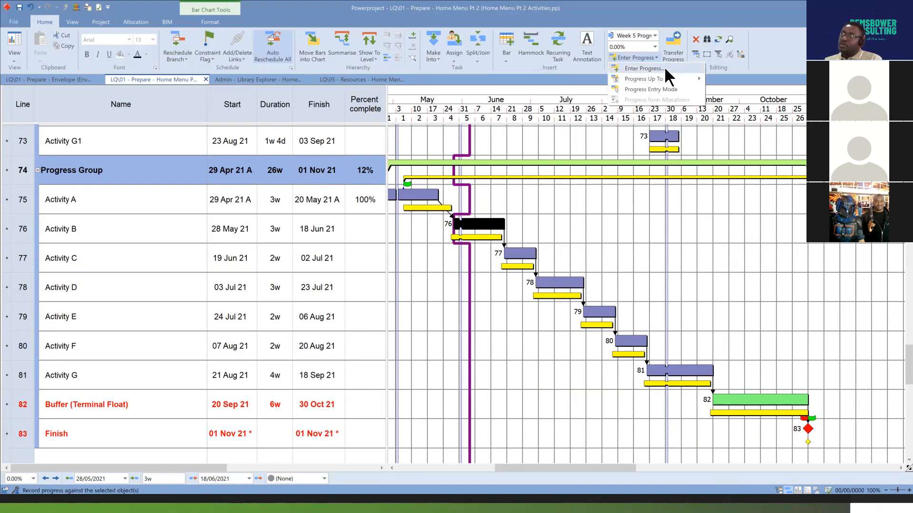
left_click(663, 67)
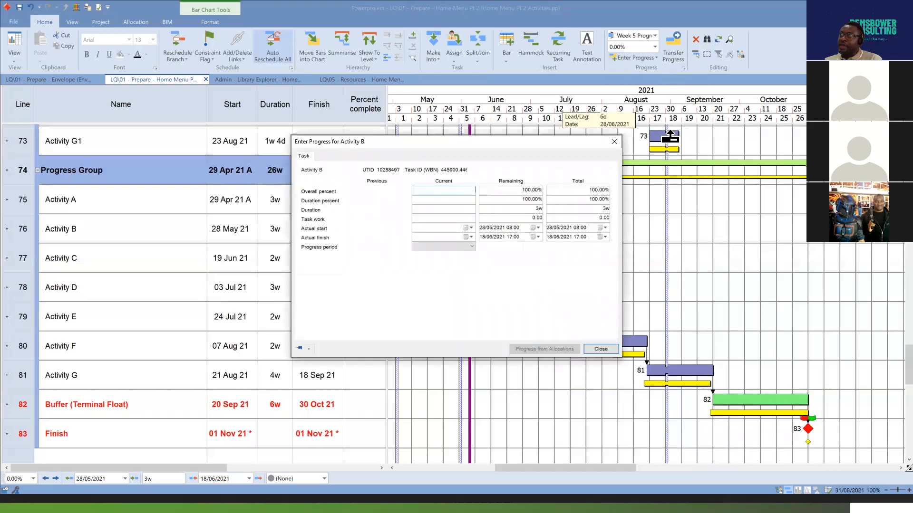
left_click_drag(512, 146, 613, 175)
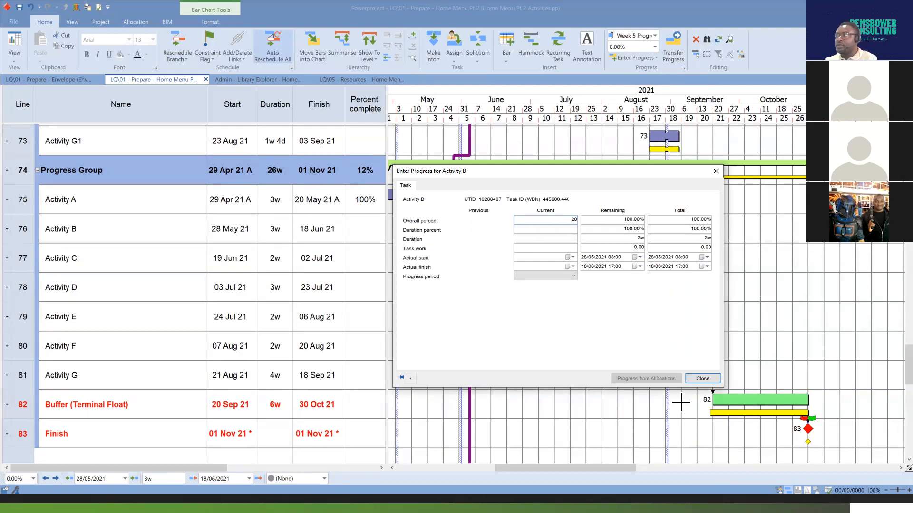
left_click(702, 379)
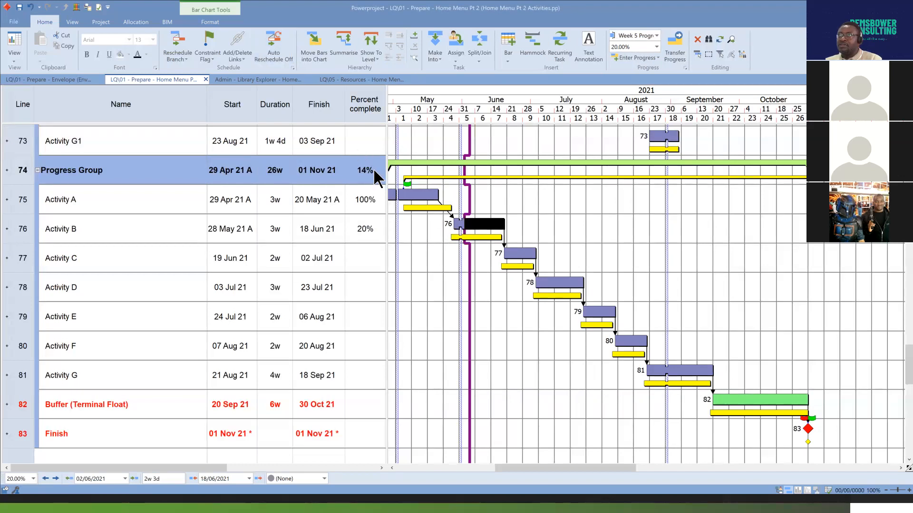
left_click(176, 41)
left_click(501, 284)
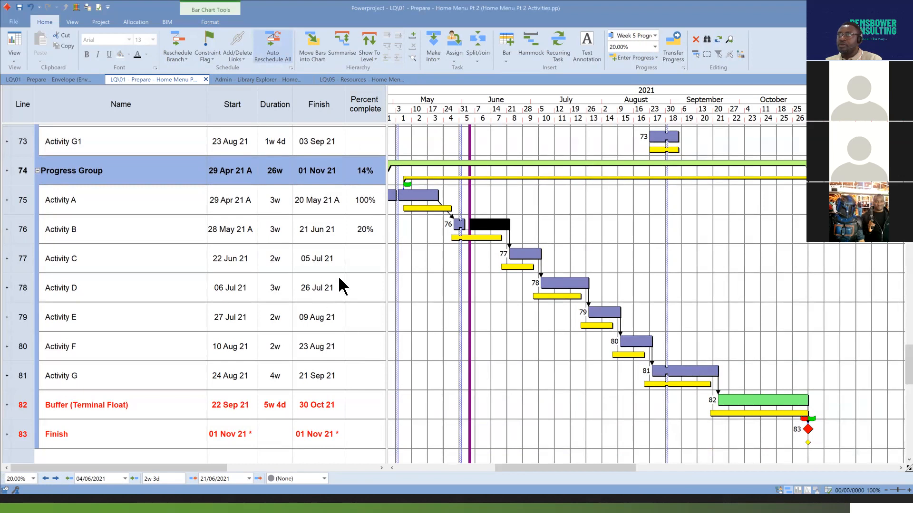
Set the progress period to Week 6 Progress and progress Activity B up to the Week 6 Progress date.
left_click(655, 35)
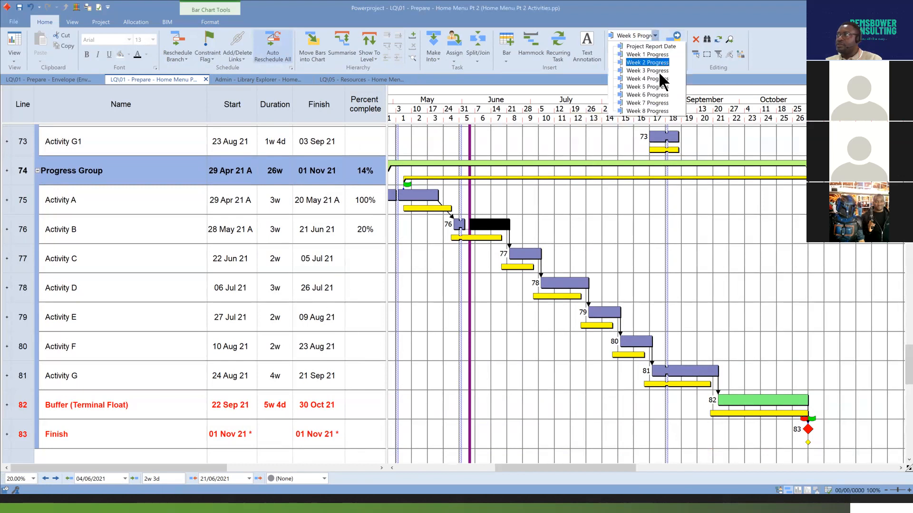
left_click(664, 94)
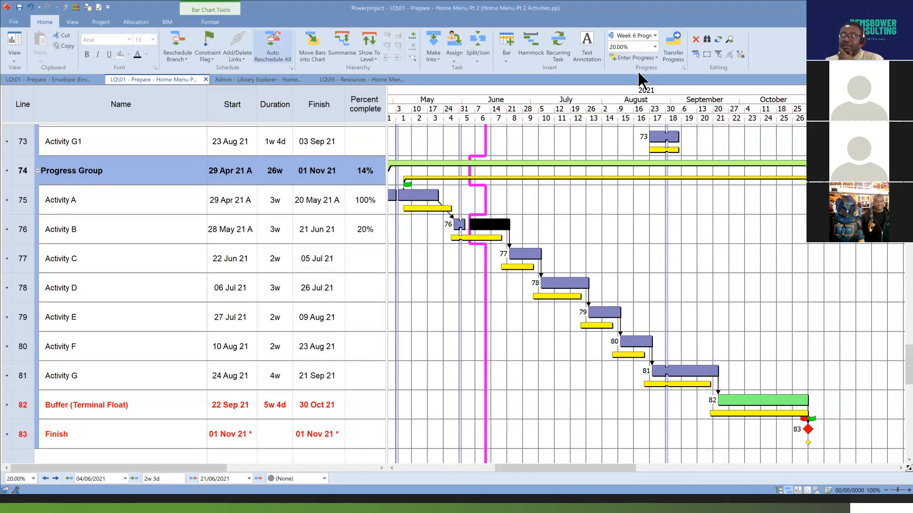
left_click(656, 58)
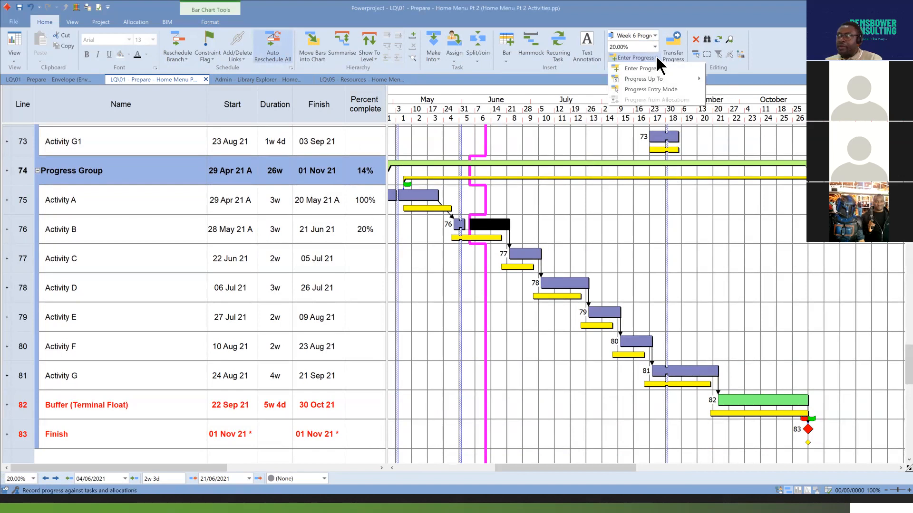
mouse_move(649, 82)
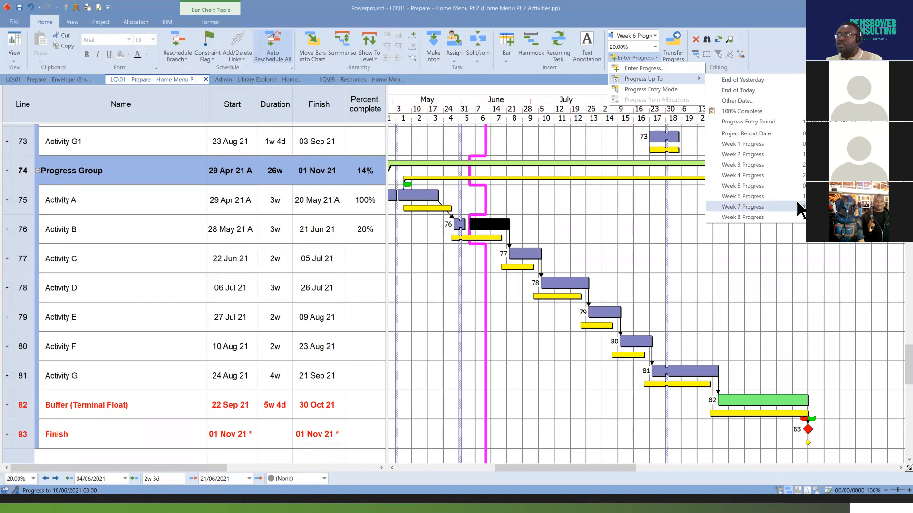
left_click(757, 195)
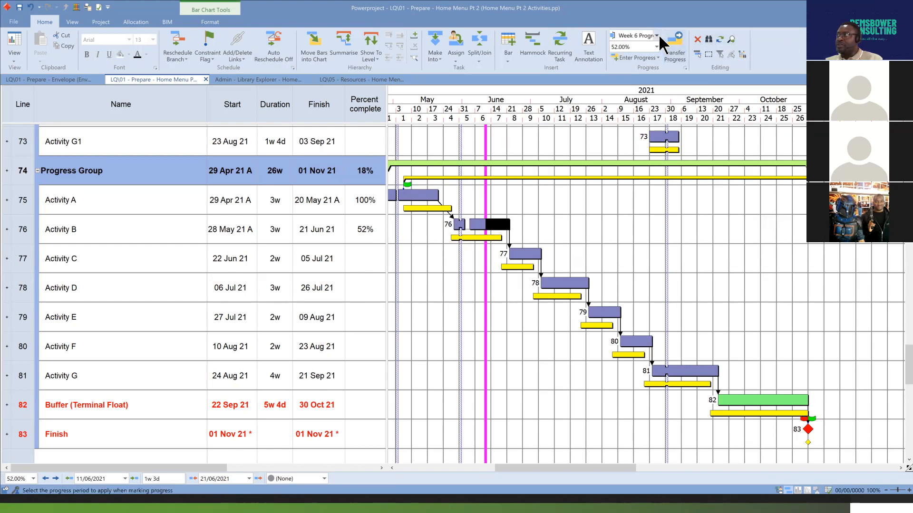
Progress Activity B up to the Week 7 Progress date and select the bar's newly progressed portion.
left_click(659, 58)
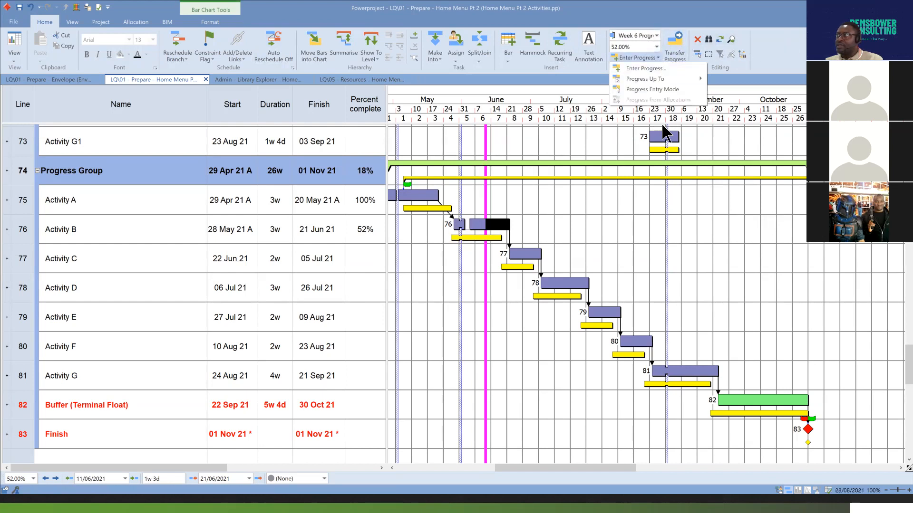
mouse_move(677, 81)
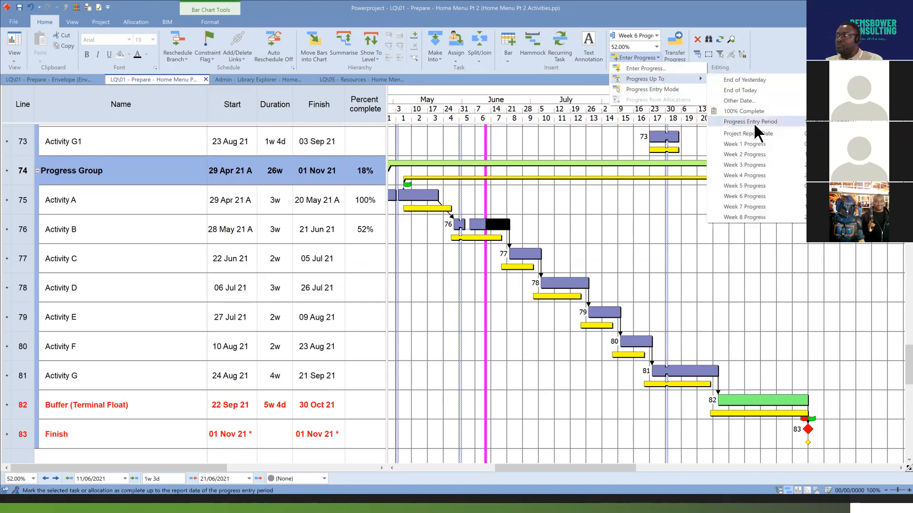
left_click(777, 206)
left_click_drag(501, 223, 487, 133)
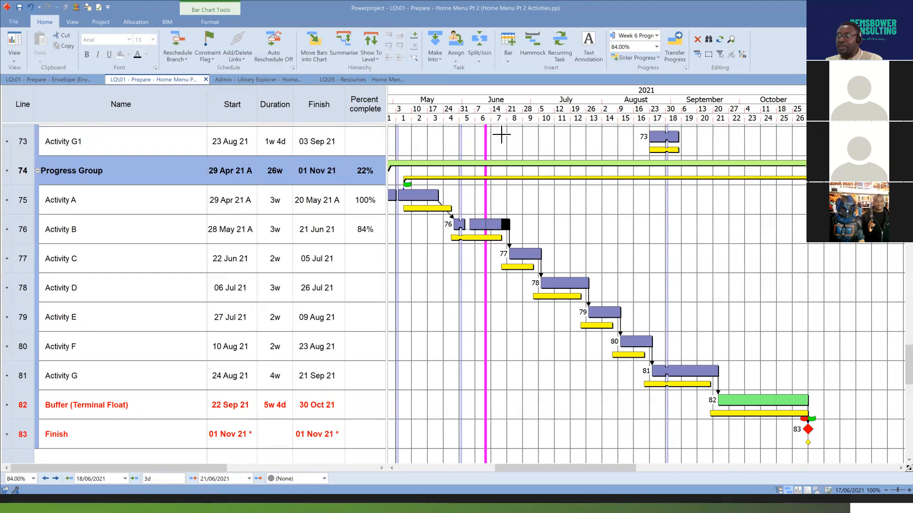
left_click(495, 224)
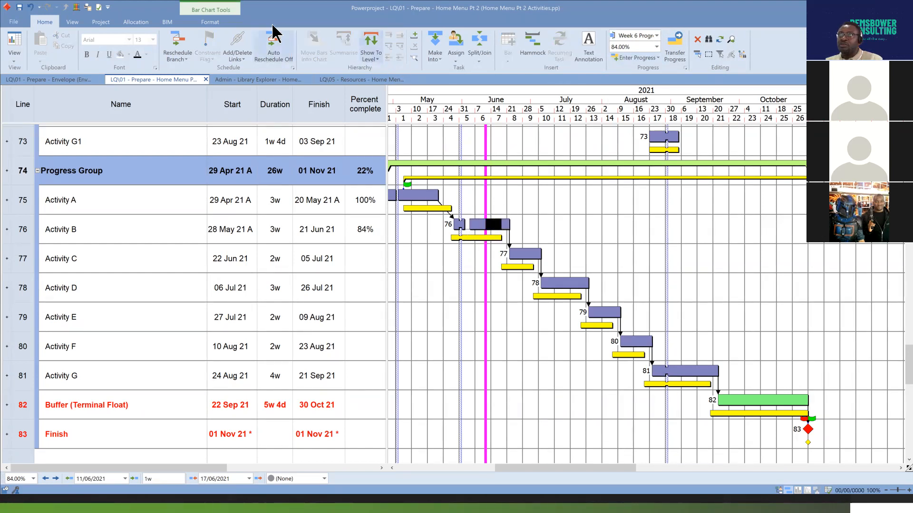
Turn on progress shading for the bar chart, clear the bar selection and return to the Home commands.
left_click(210, 22)
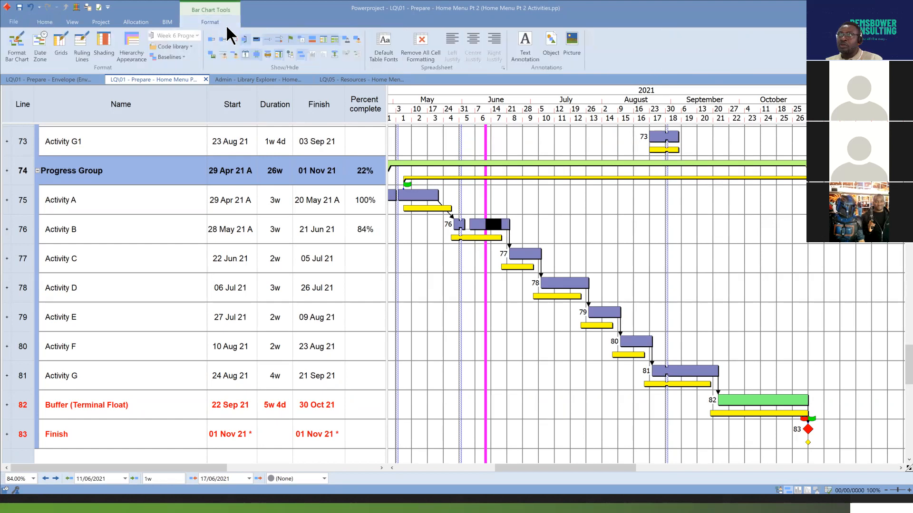
left_click(257, 48)
left_click(561, 215)
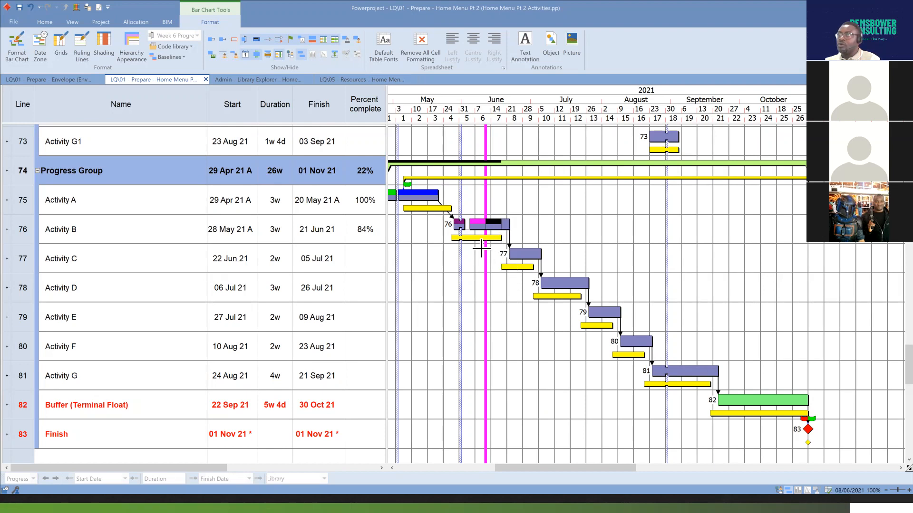
left_click(49, 24)
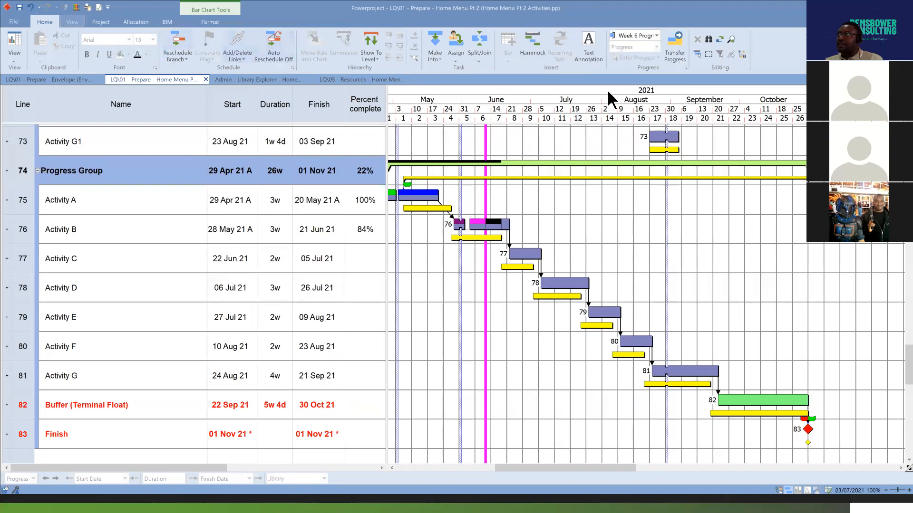
Set the progress period to Week 7 Progress and review the progress entry options for the selected Activity B bar.
left_click(657, 36)
left_click(654, 103)
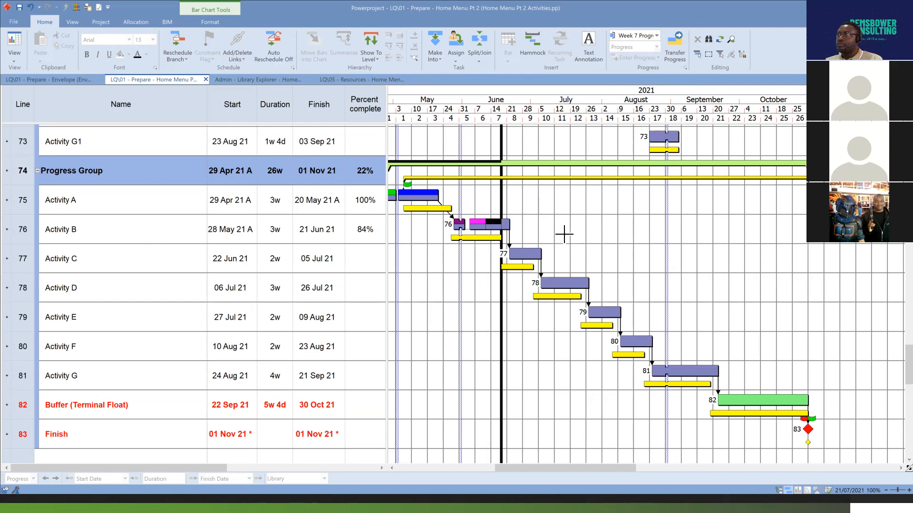
left_click(505, 225)
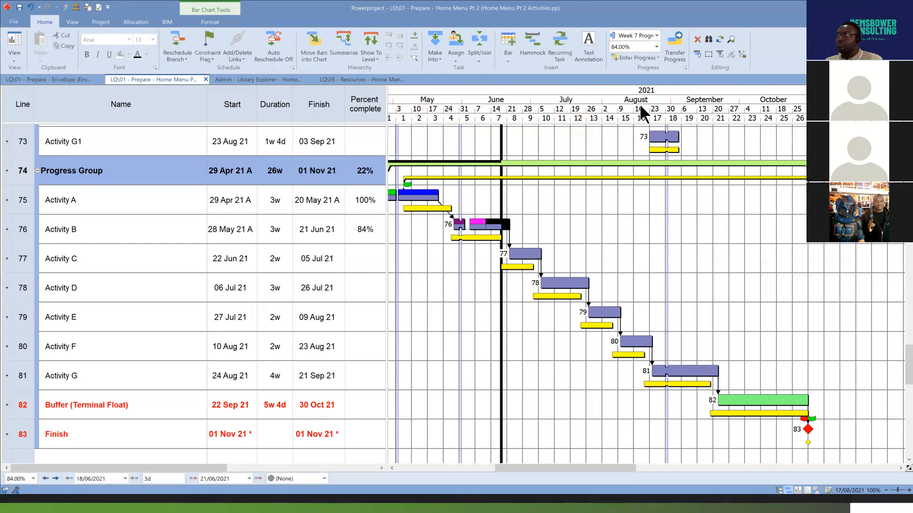
left_click(658, 58)
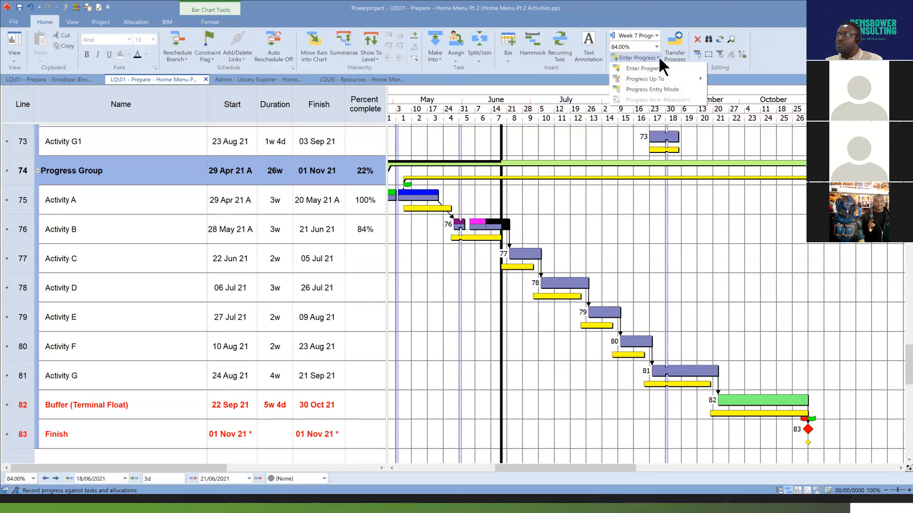
left_click(619, 270)
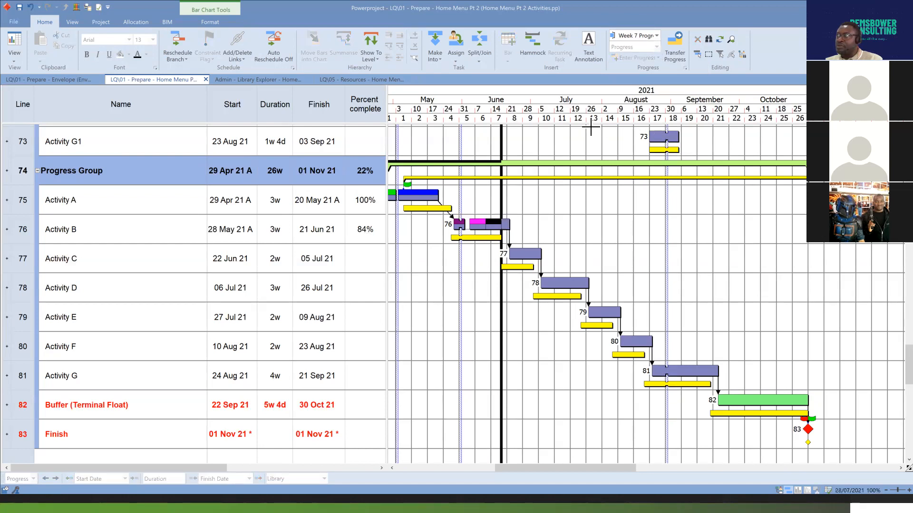
left_click(506, 226)
left_click(658, 58)
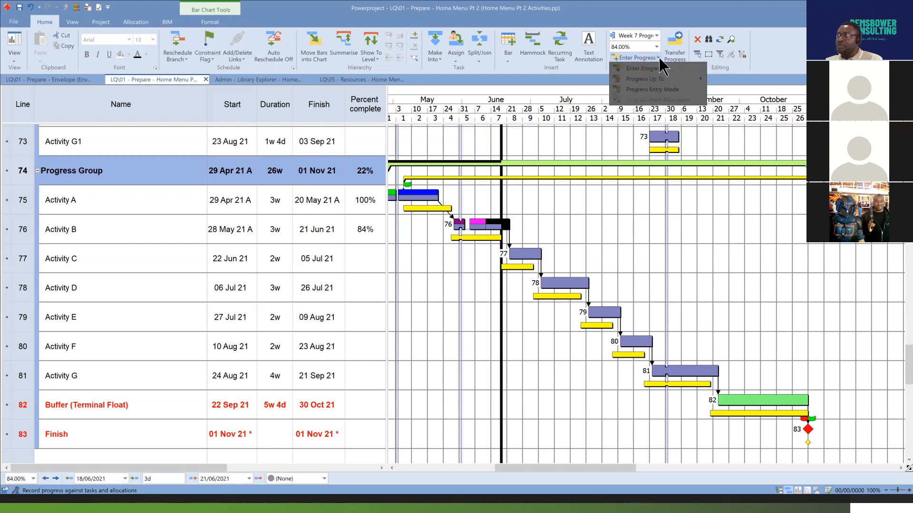
mouse_move(684, 80)
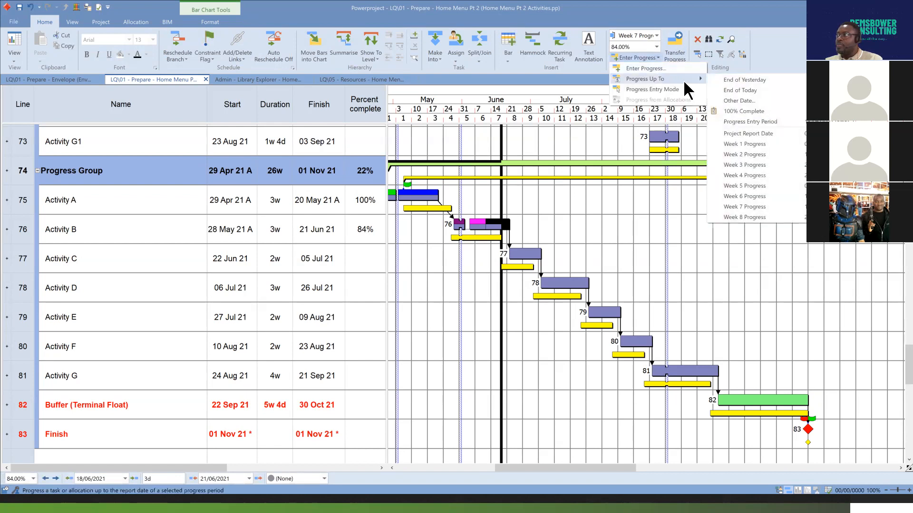
left_click(658, 90)
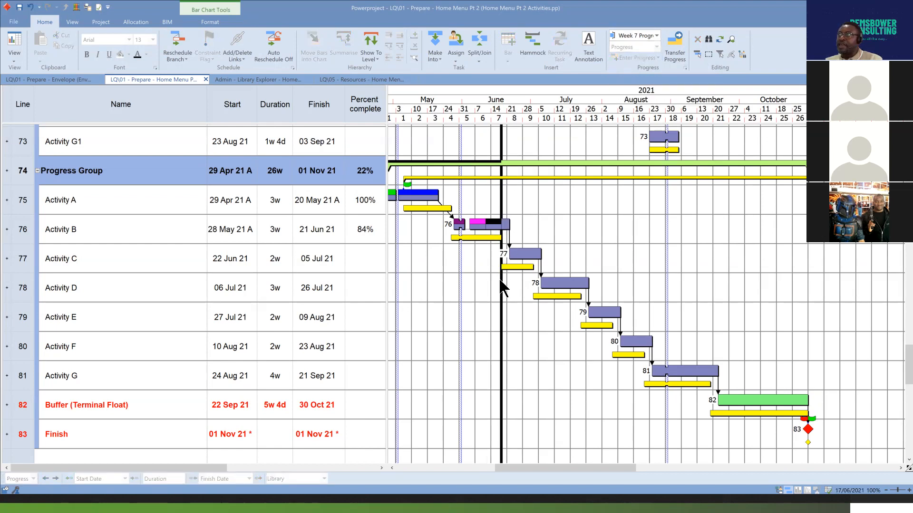
Record Activities B, C and D as 100% against Week 8 Progress with Progress Entry Mode and reschedule the branch to that period.
left_click(656, 36)
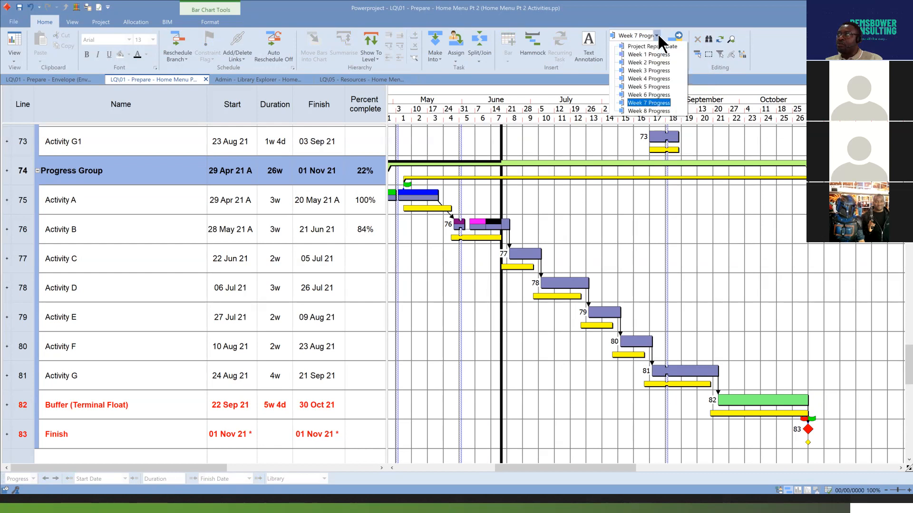
left_click(649, 111)
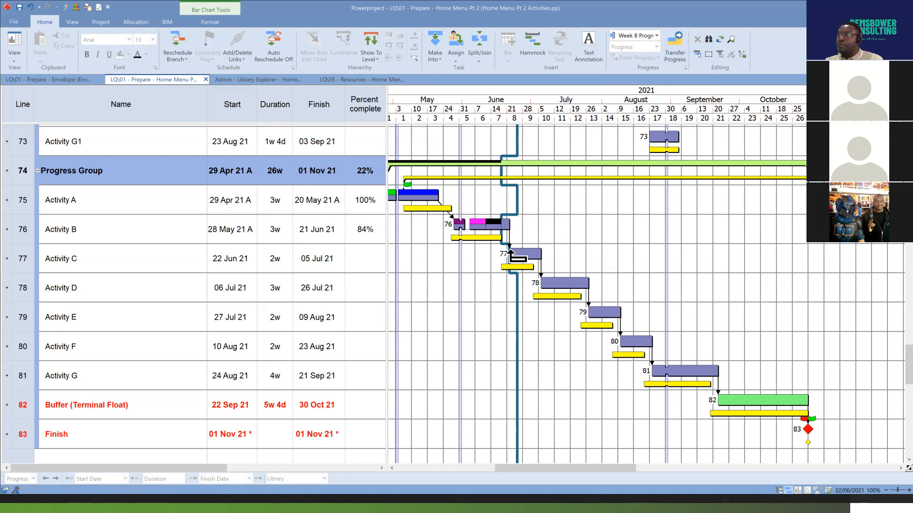
left_click(503, 223)
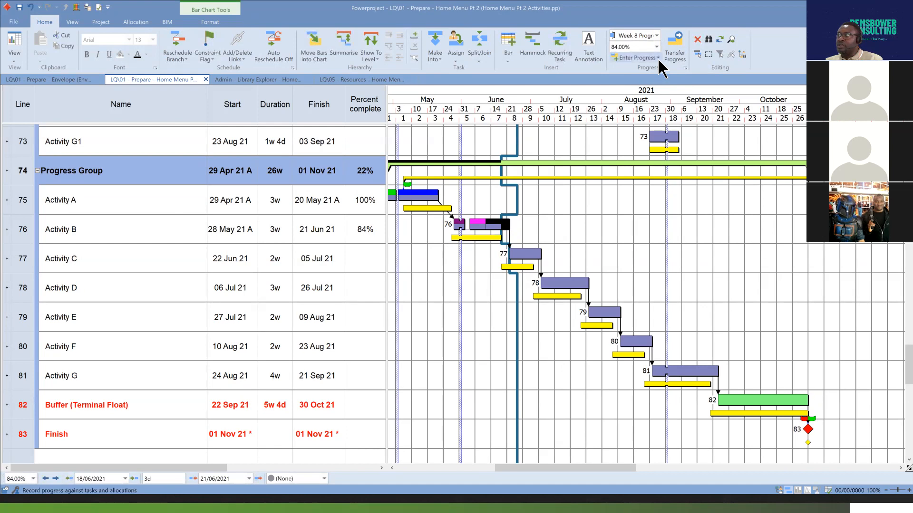
left_click(657, 58)
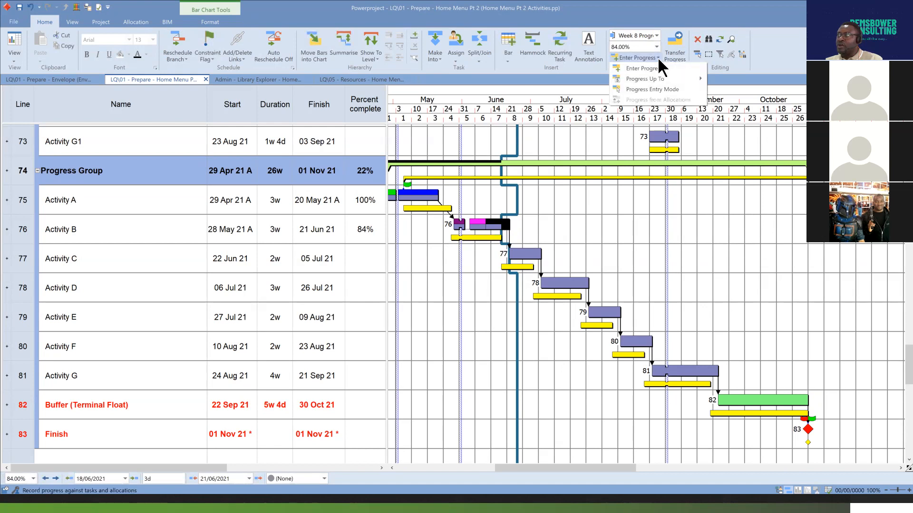
left_click(674, 89)
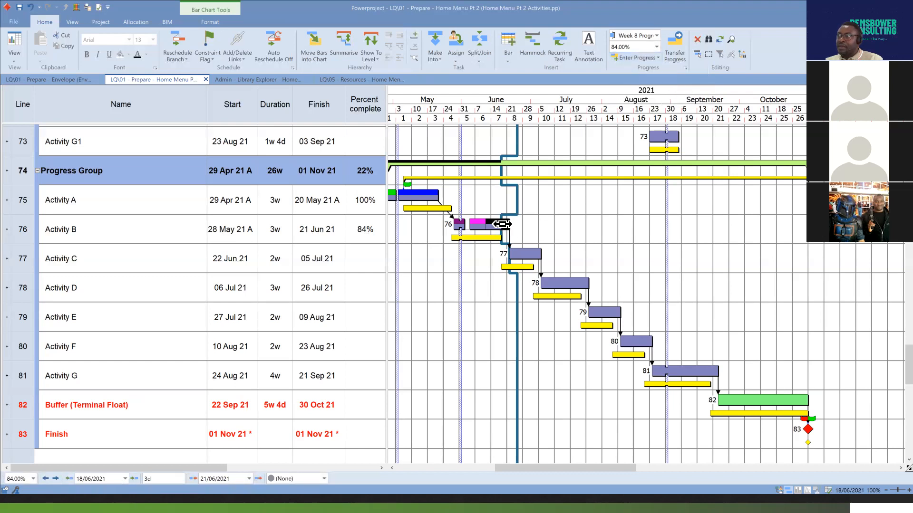
left_click_drag(503, 225, 543, 257)
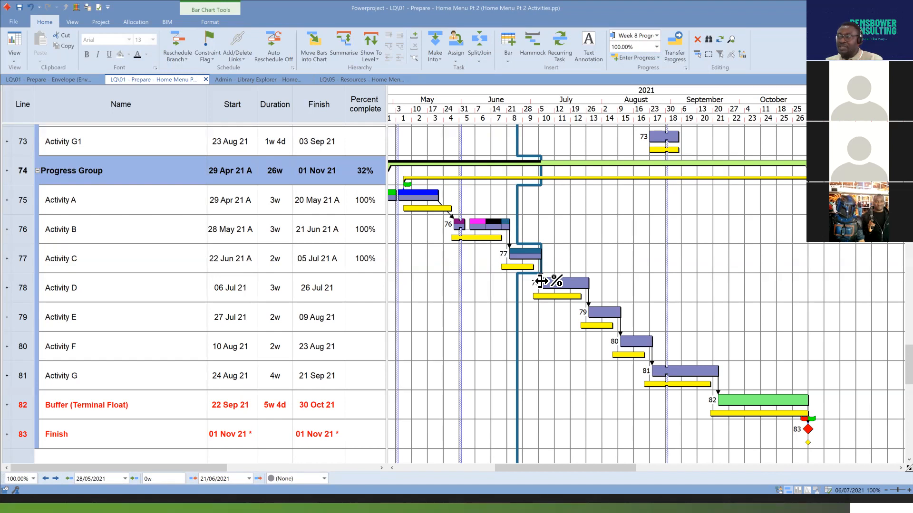
left_click_drag(540, 282, 590, 285)
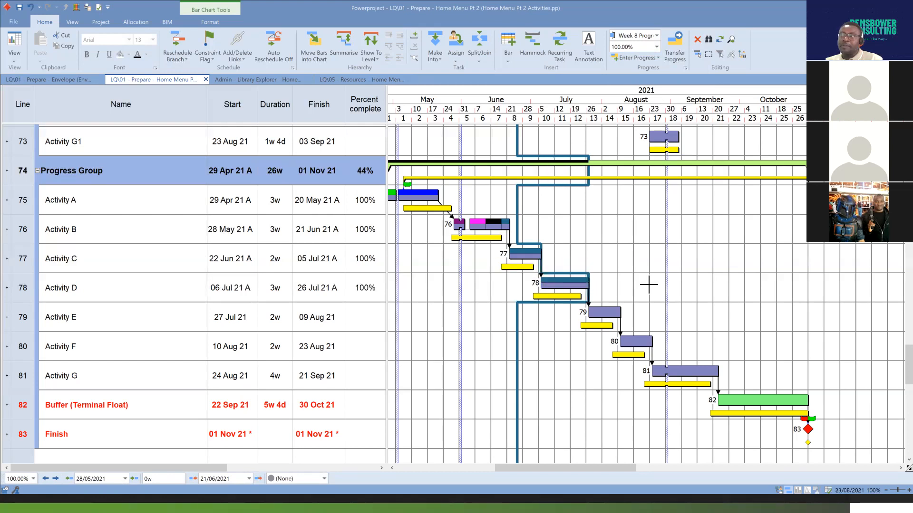
left_click(179, 42)
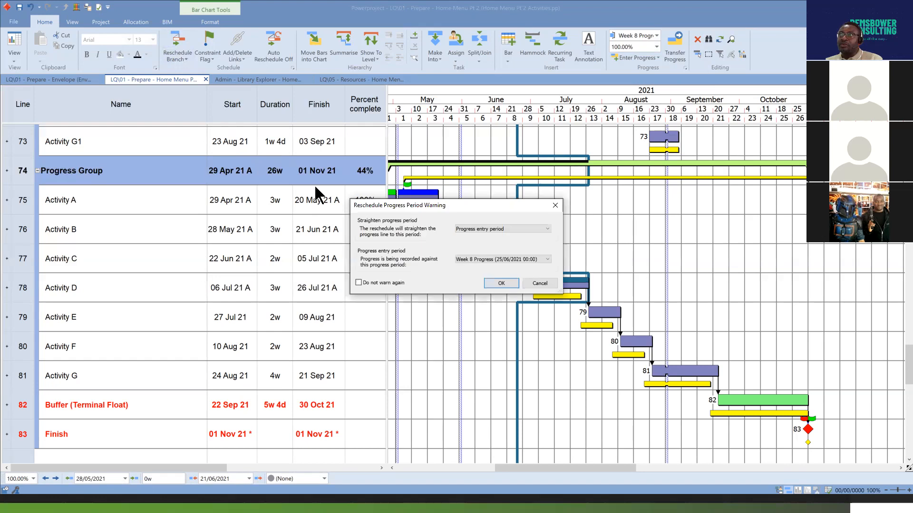
left_click(512, 283)
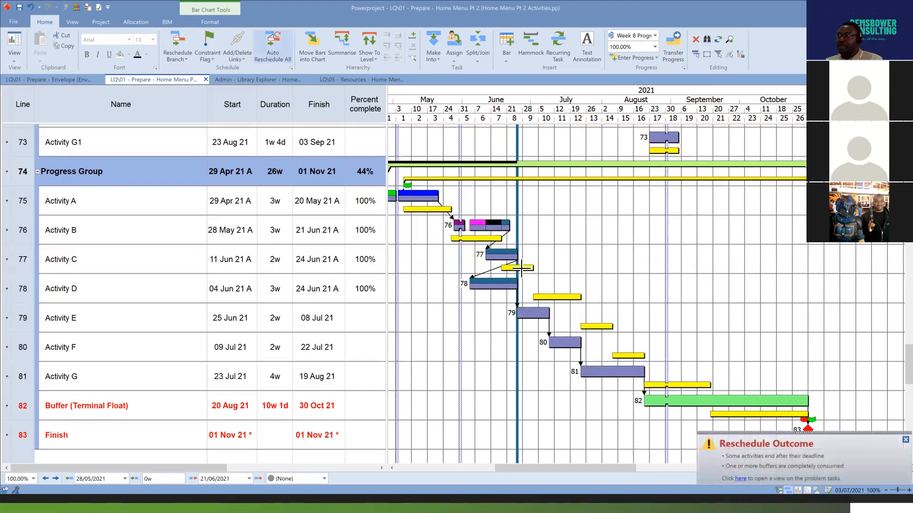
Examine the terminal float buffer bar, the Finish milestone and Activity G's baseline bar in the rescheduled Progress Group.
left_click(744, 401)
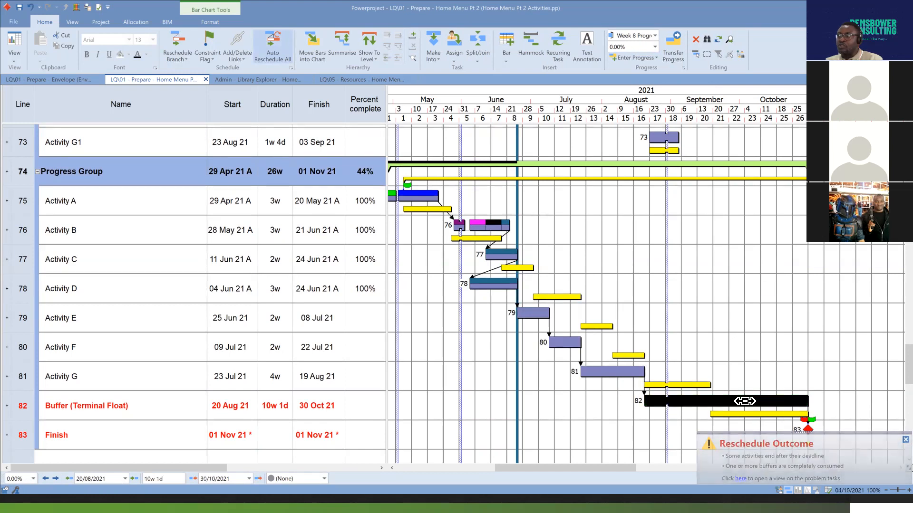
left_click(808, 430)
left_click_drag(808, 430, 812, 436)
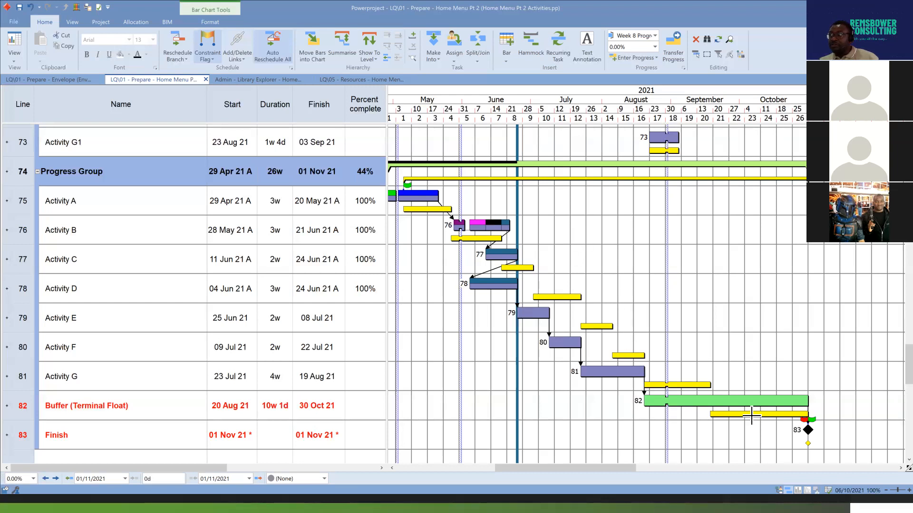
left_click_drag(628, 372, 711, 384)
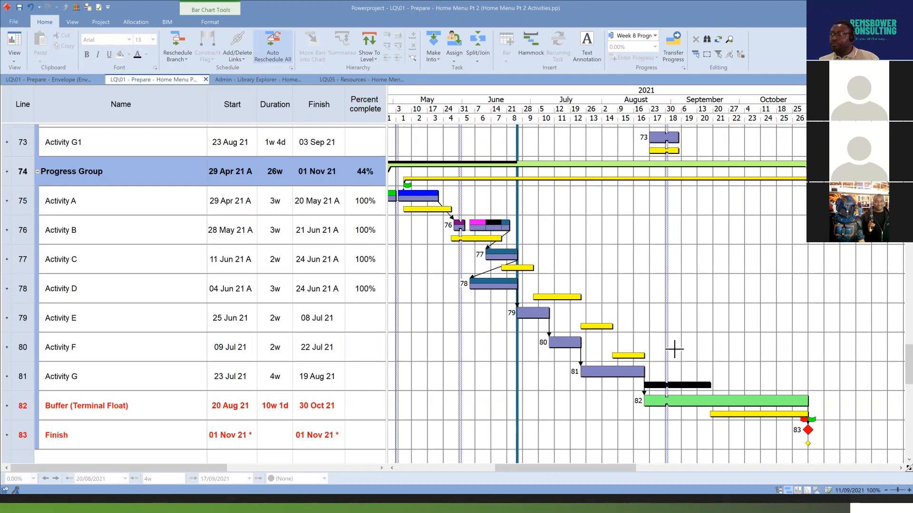
View the whole Editing Group programme, advance the presentation to the Editing Group slide and switch back to Powerproject.
scroll(675, 348, "down", 3)
scroll(680, 349, "down", 1)
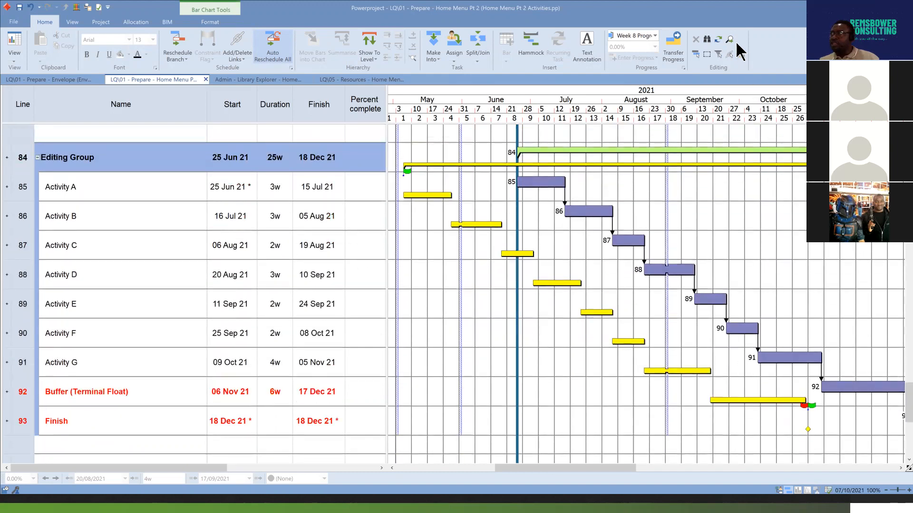
left_click_drag(622, 468, 649, 472)
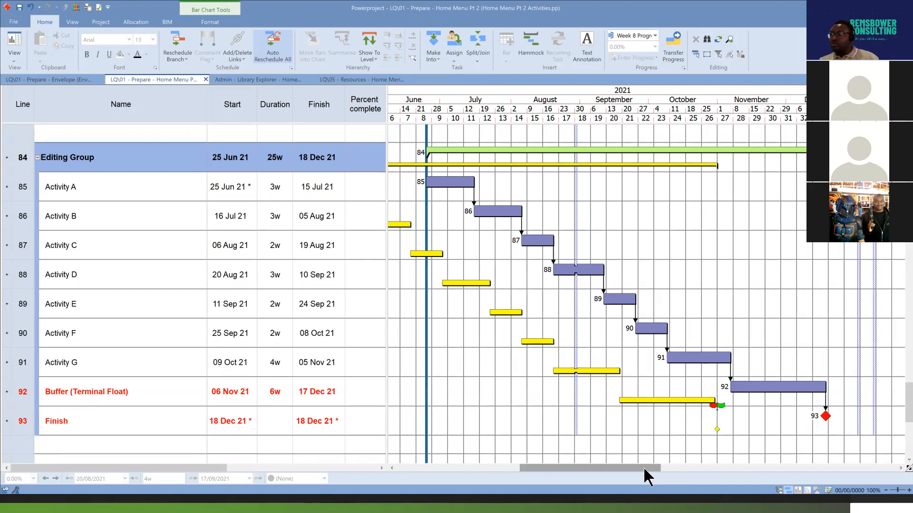
left_click_drag(646, 471, 640, 467)
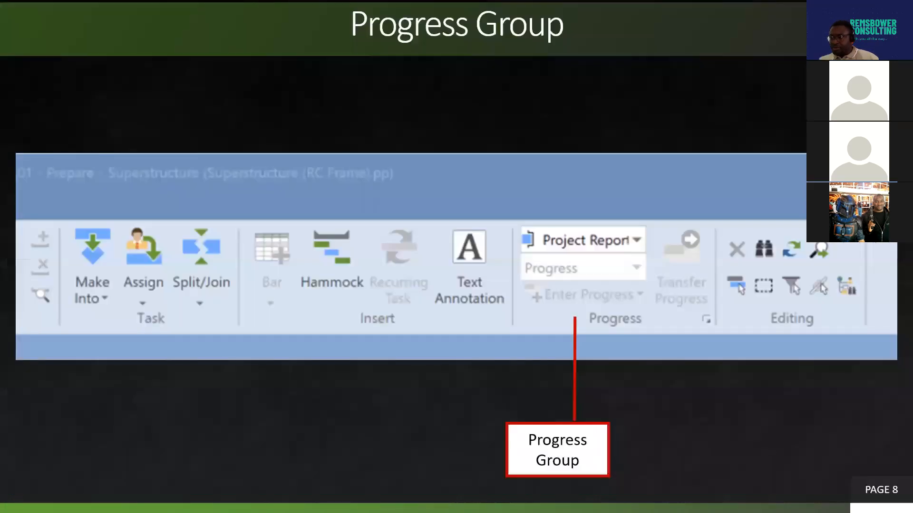
key("Right")
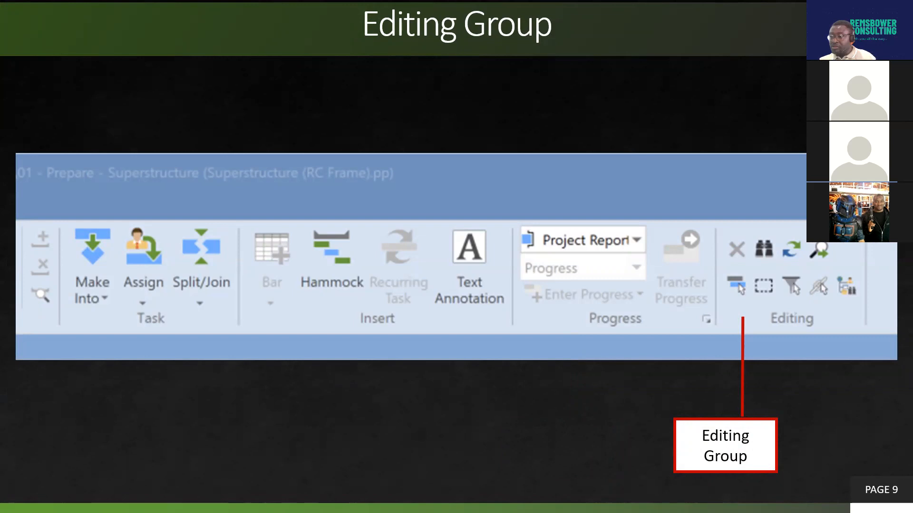
key("alt+Tab")
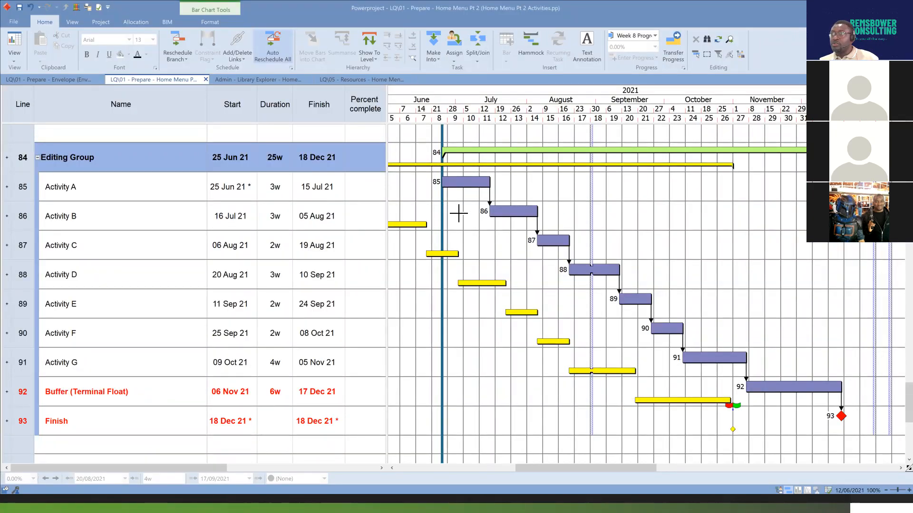
Delete only the task from the Activity G1 bar above the Progress Group, and undo that task deletion.
scroll(466, 233, "up", 2)
scroll(467, 233, "up", 5)
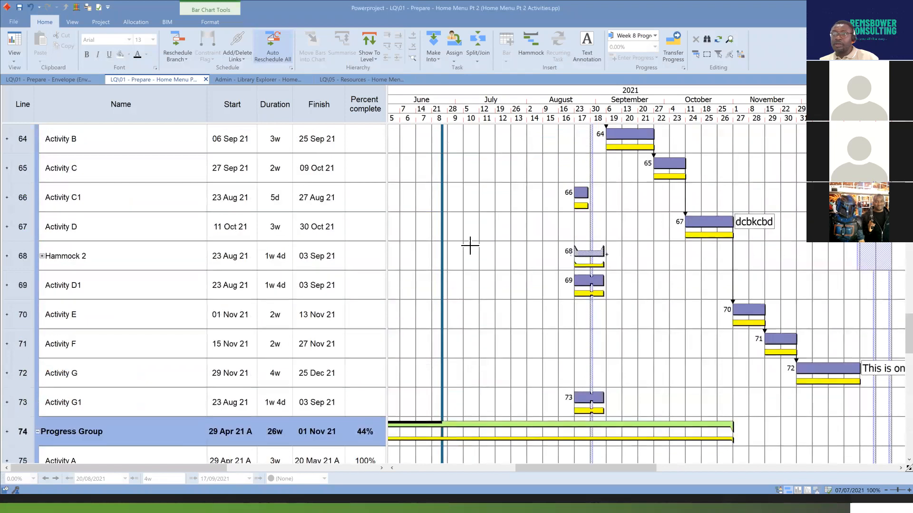
scroll(470, 246, "down", 1)
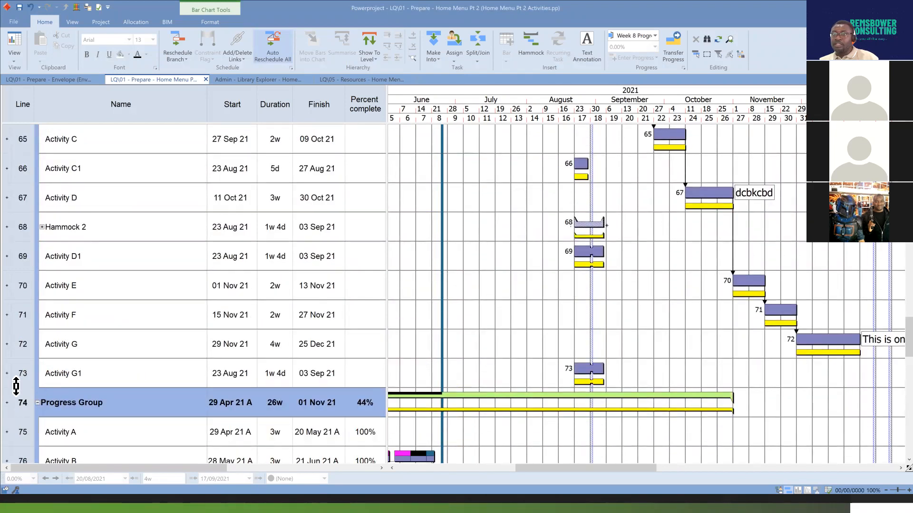
left_click(590, 369)
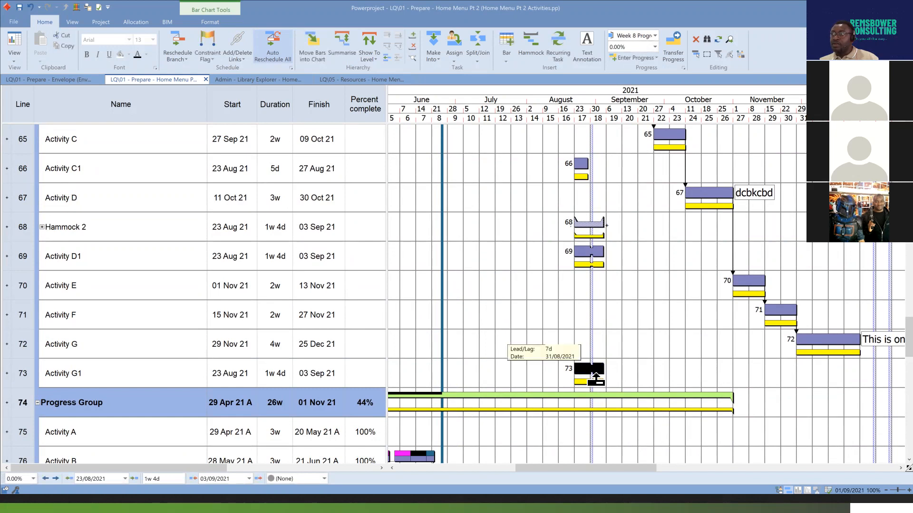
left_click(696, 39)
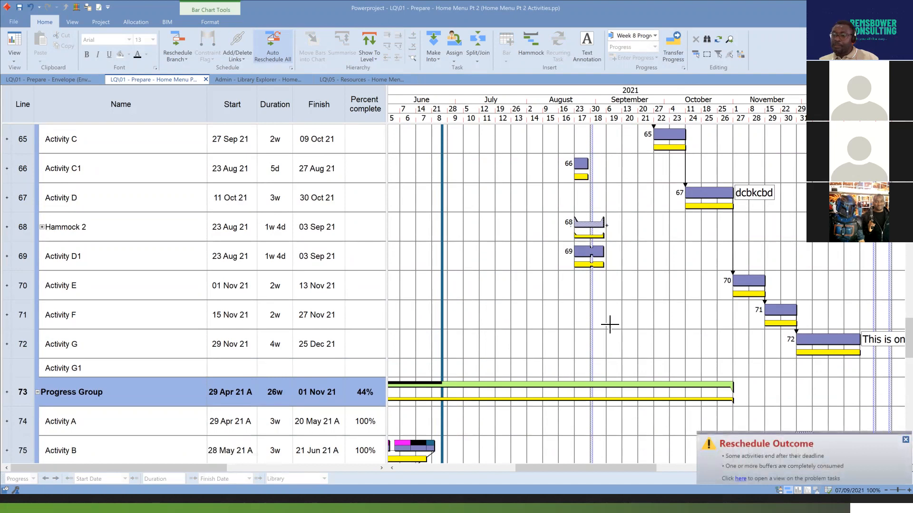
key("ctrl+z")
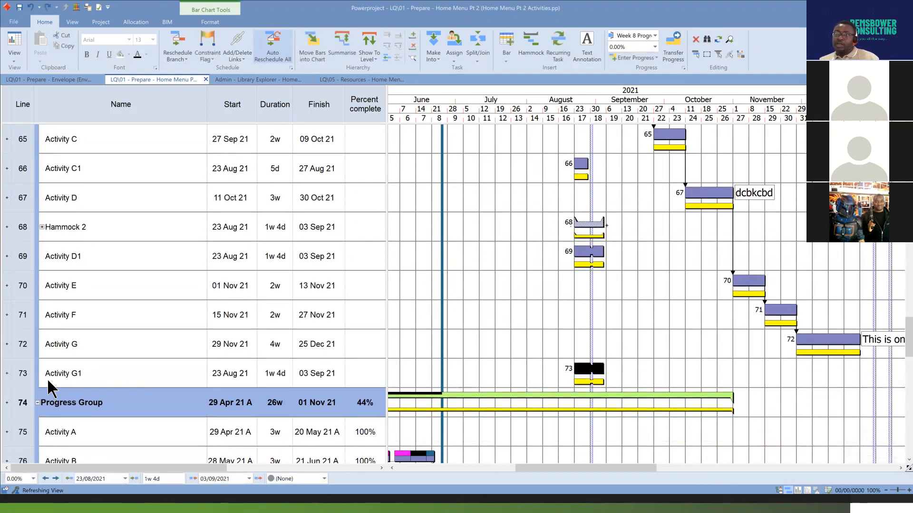
Delete the entire Activity G1 line together with its task, and undo the line's deletion.
left_click(26, 374)
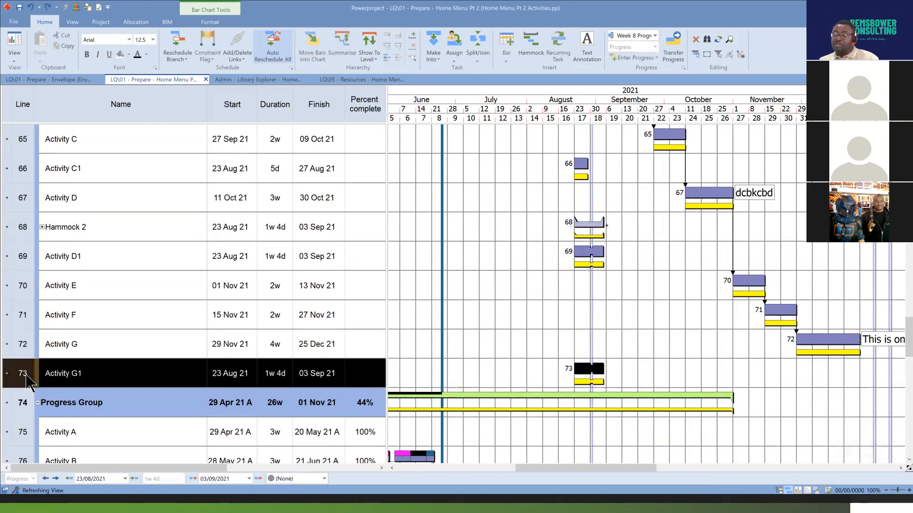
left_click(696, 40)
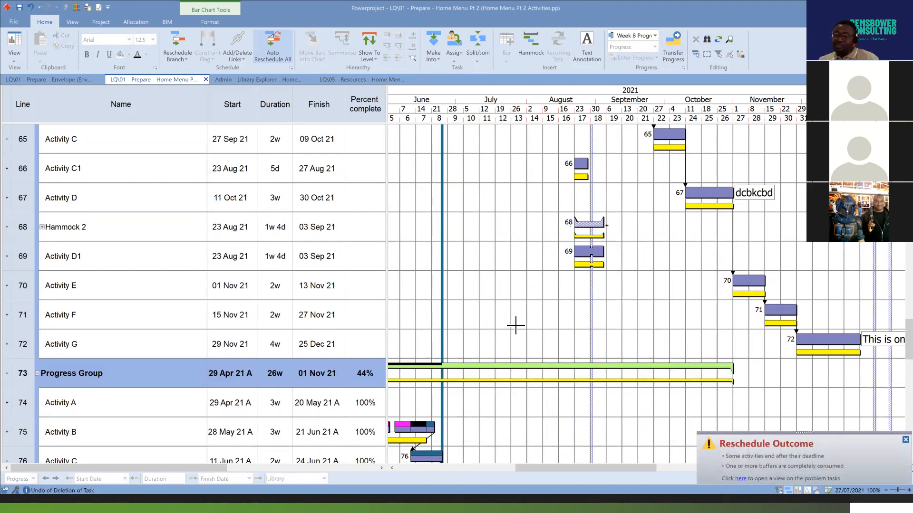
key("ctrl+z")
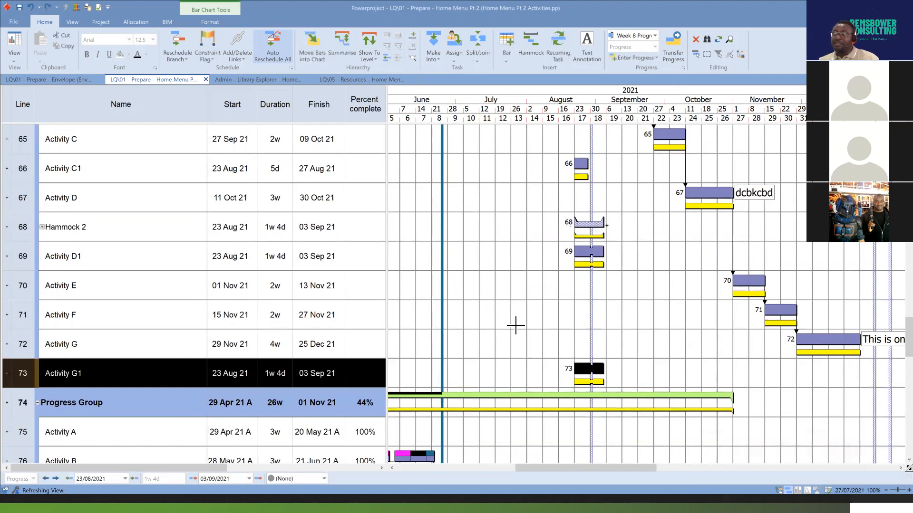
Delete the Activity G1 task from the bar chart while keeping its named line, and select the emptied line.
left_click(640, 328)
left_click(589, 370)
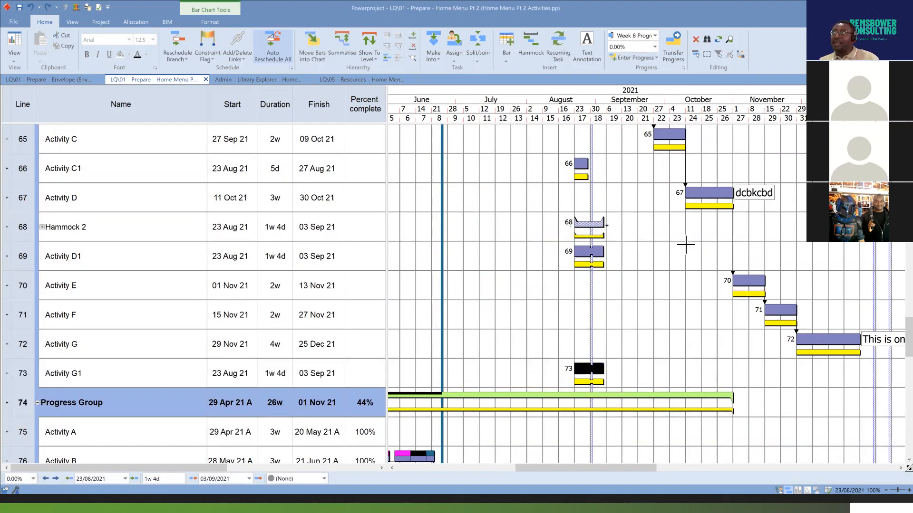
left_click(695, 39)
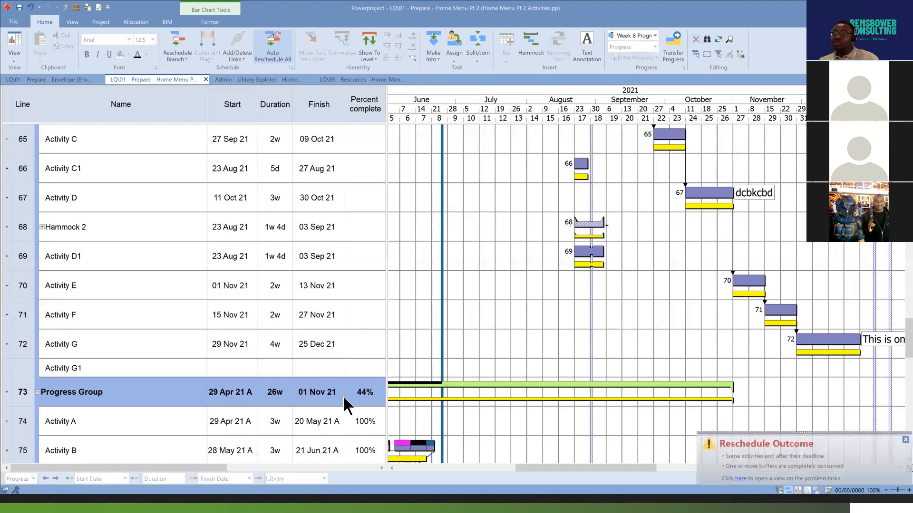
left_click(25, 370)
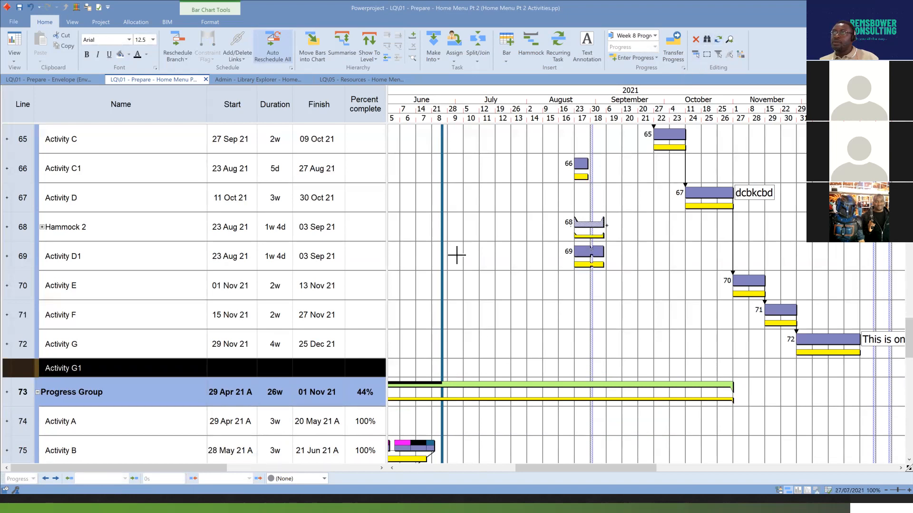
Undo the last Activity G1 deletion and select the restored task's bar in the chart.
left_click(30, 8)
left_click(680, 364)
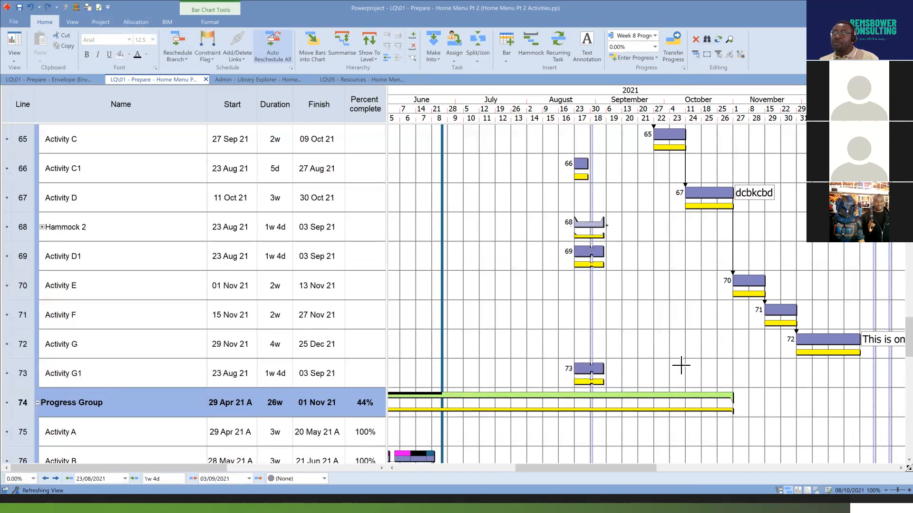
left_click(22, 374)
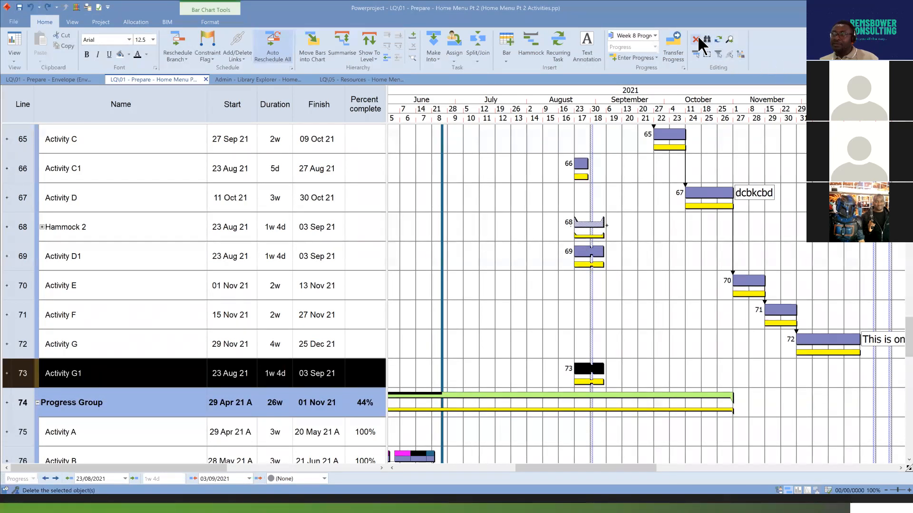
left_click(528, 364)
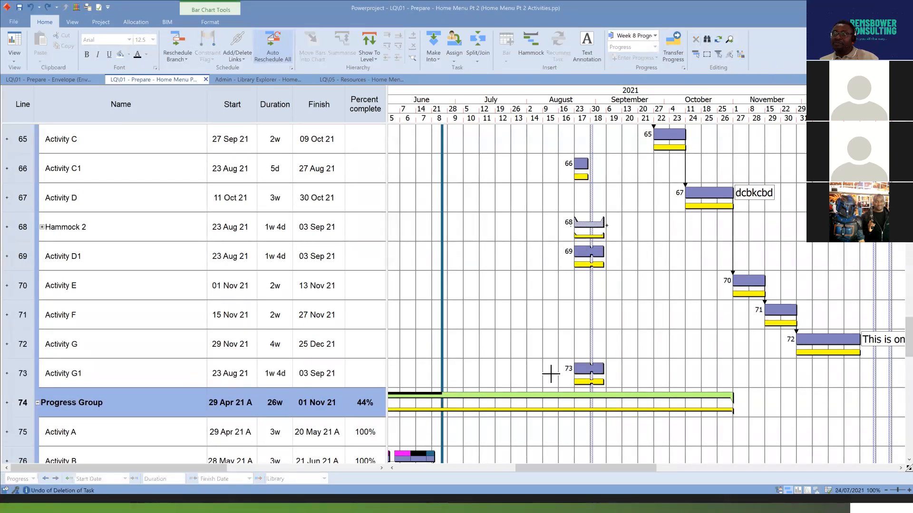
left_click(588, 372)
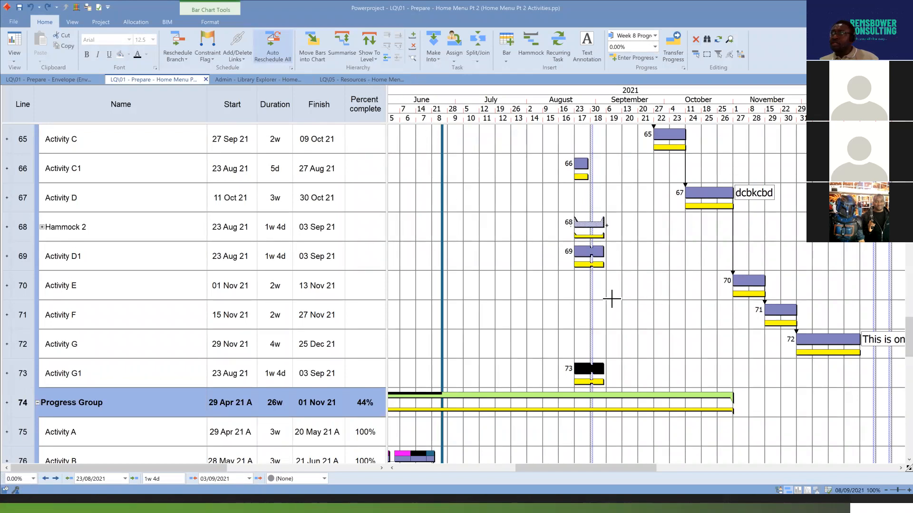
Display the resource allocations beneath their tasks in the bar chart and bring the Assign group into view.
scroll(605, 284, "up", 5)
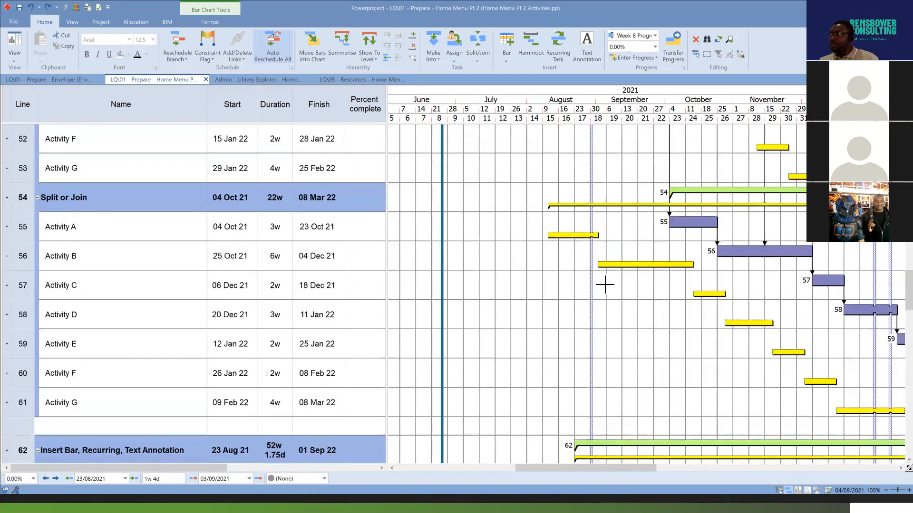
scroll(606, 285, "up", 4)
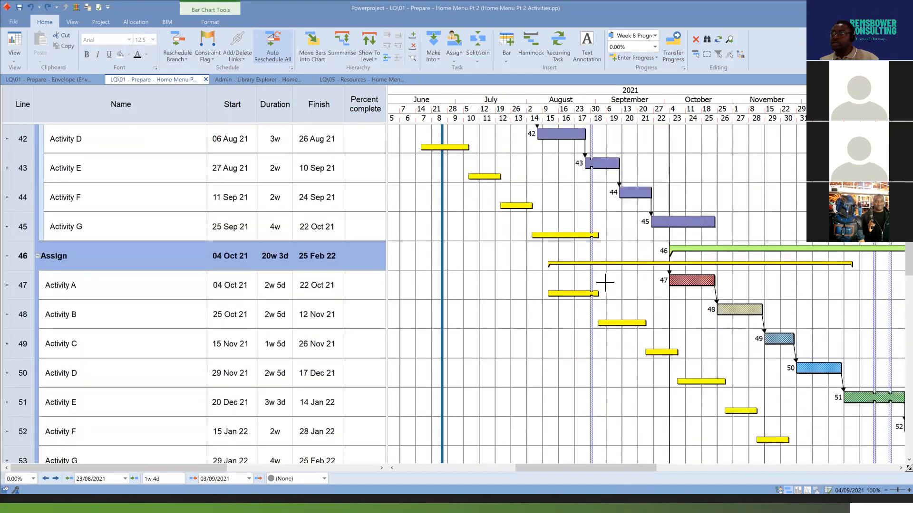
left_click(210, 22)
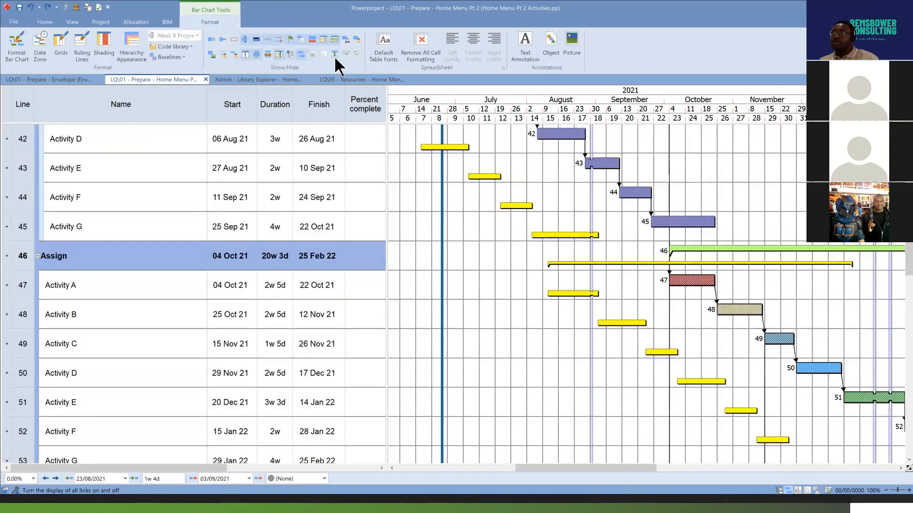
left_click(357, 40)
scroll(700, 264, "down", 3)
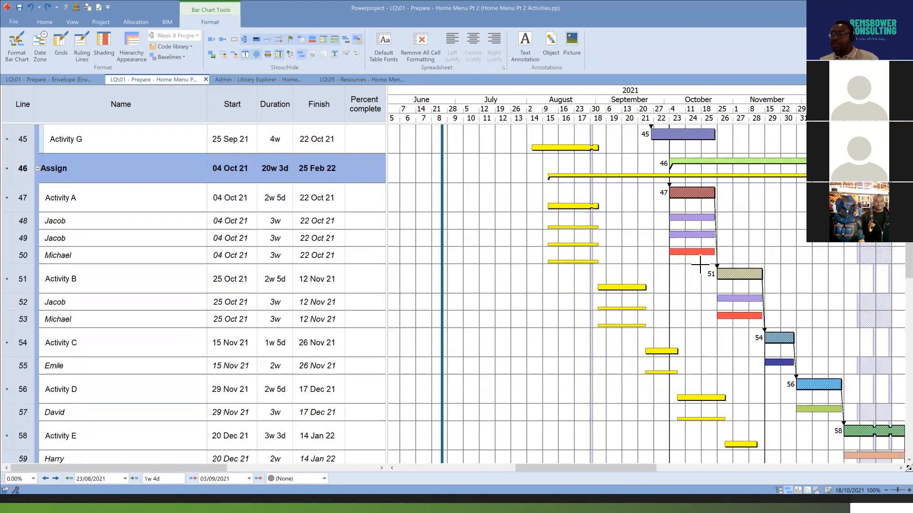
Delete the third resource allocation of the Assign group's Activity A from the bar chart, and undo the deletion.
left_click(692, 252)
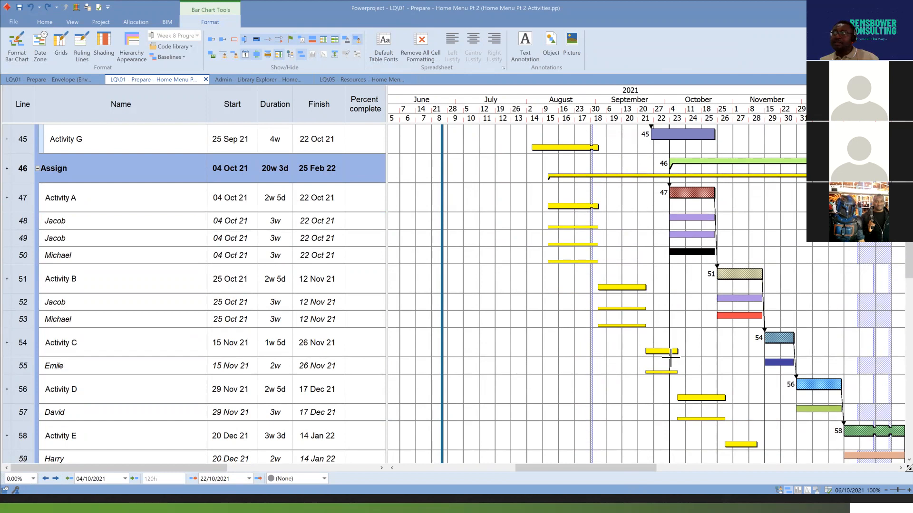
left_click(47, 24)
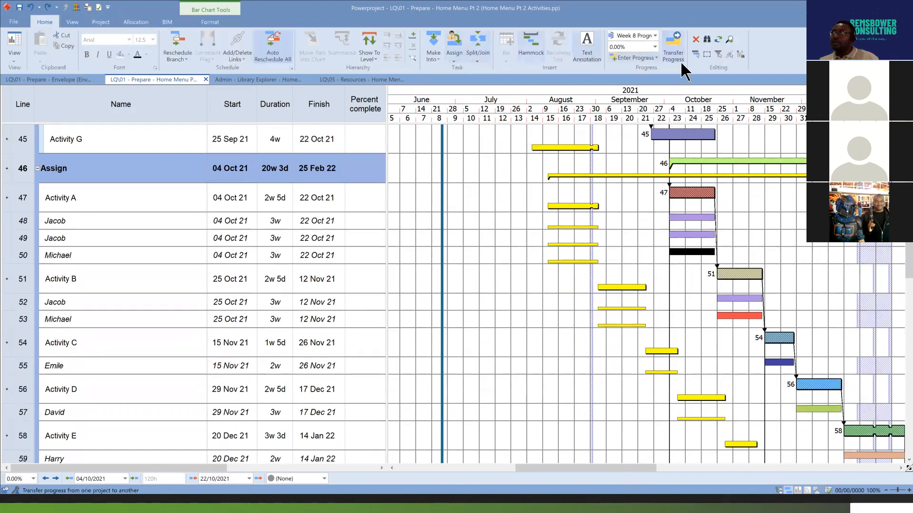
left_click(696, 40)
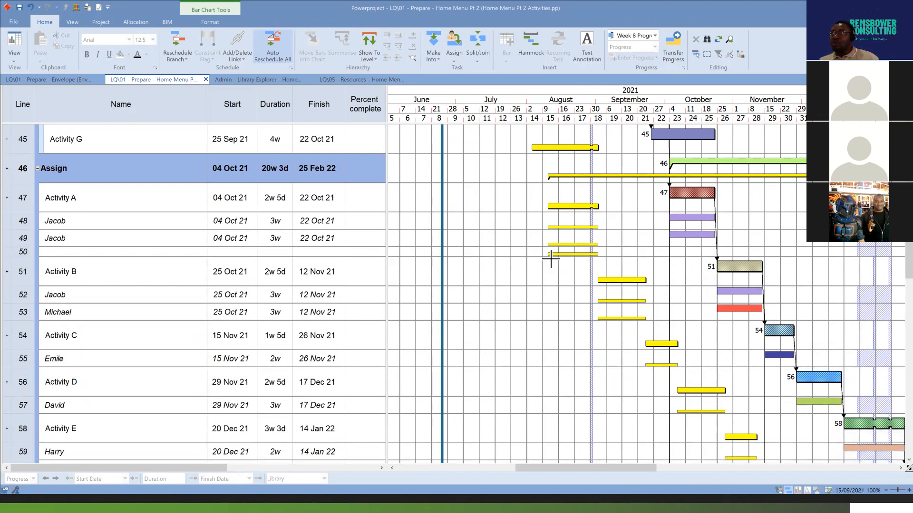
left_click(31, 7)
Delete the third resource allocation of the Assign group's Activity A through its table row, and select the emptied line.
scroll(628, 194, "down", 2)
scroll(627, 194, "down", 9)
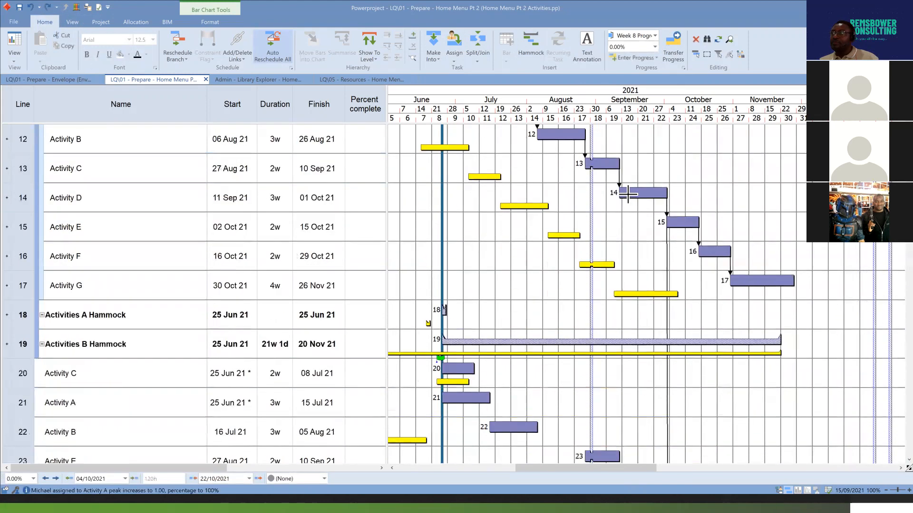
scroll(626, 201, "up", 9)
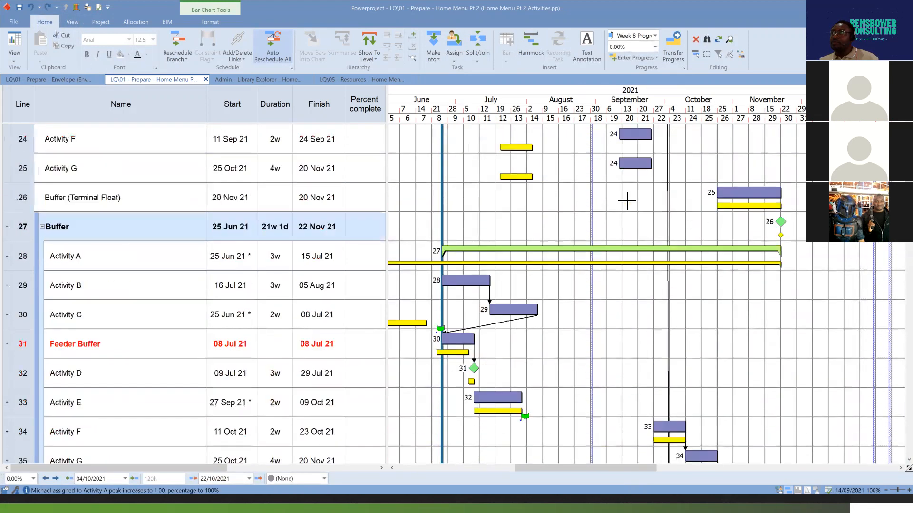
scroll(626, 201, "down", 1)
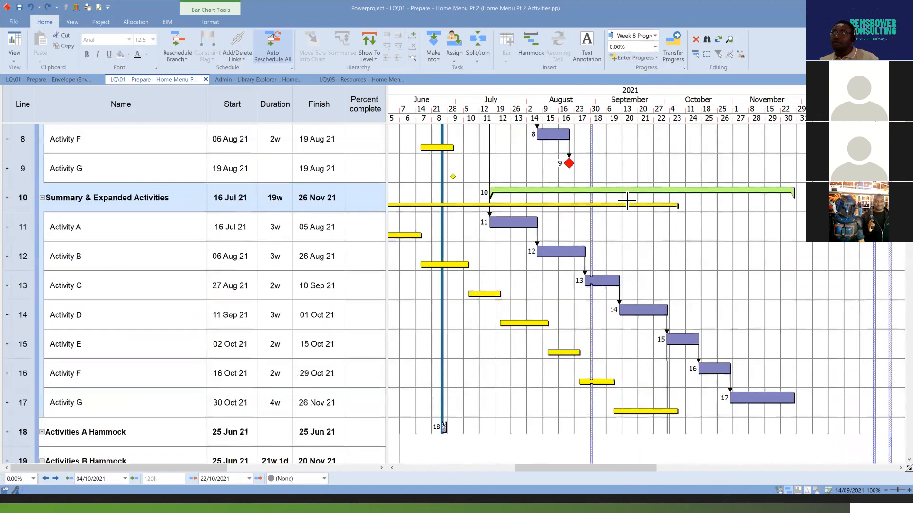
scroll(625, 199, "up", 3)
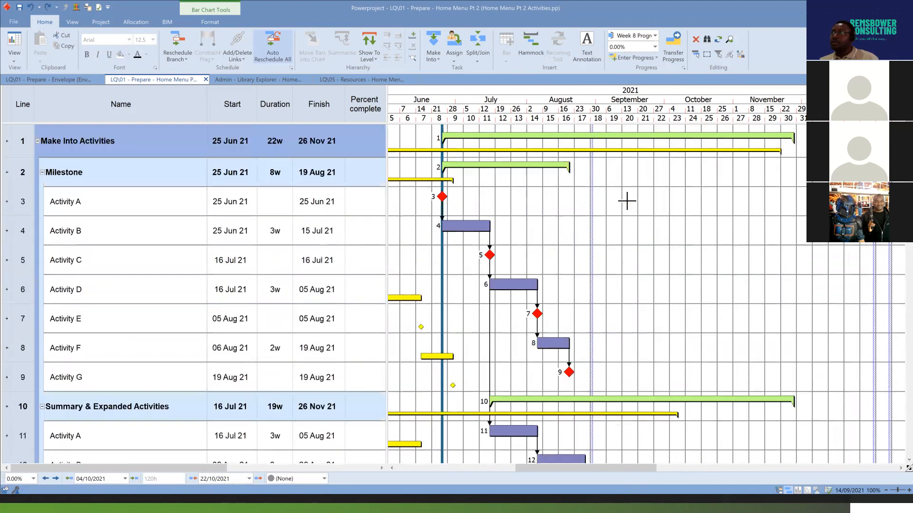
left_click(211, 24)
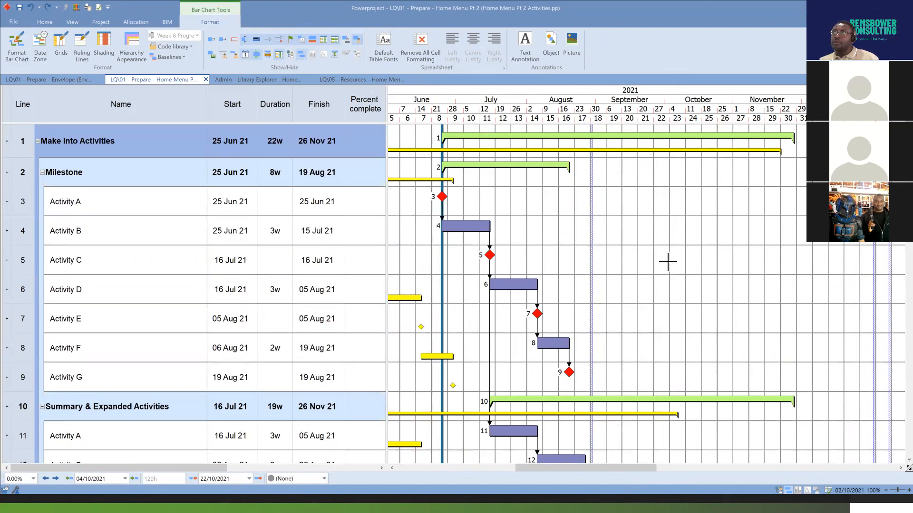
scroll(666, 260, "down", 5)
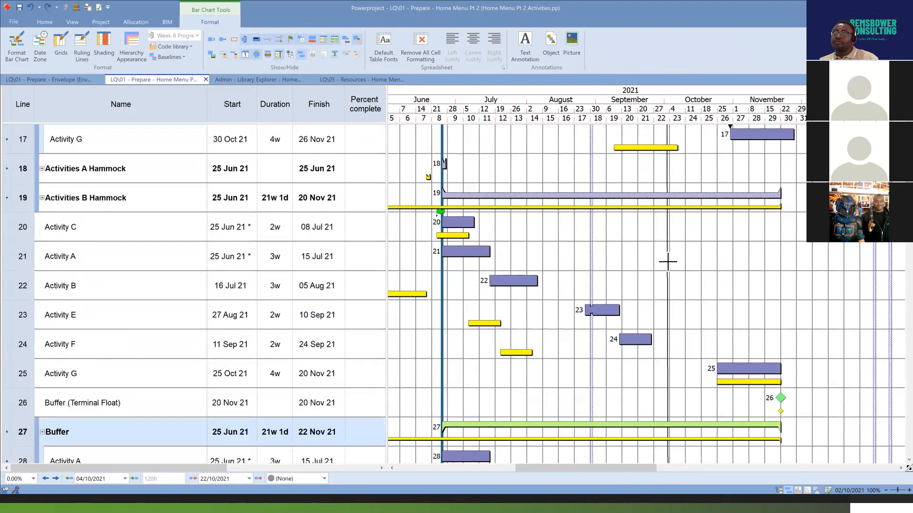
scroll(667, 261, "down", 7)
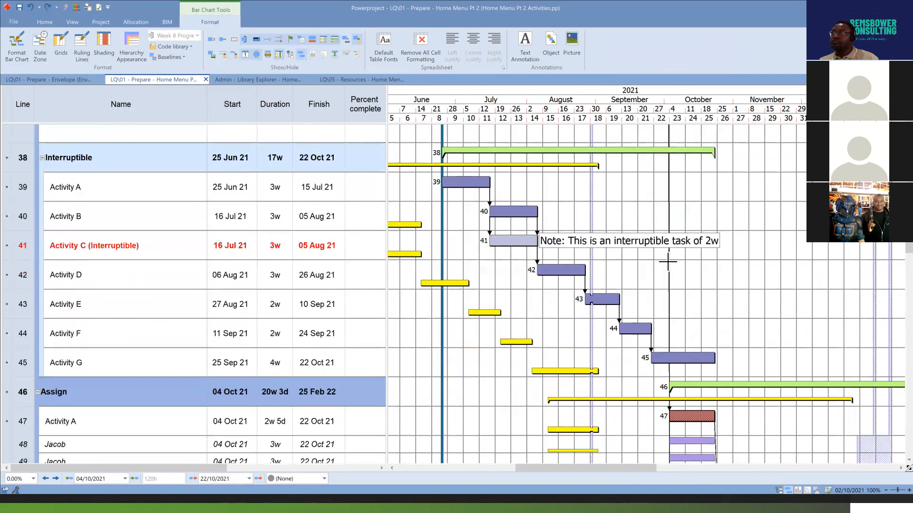
scroll(668, 261, "down", 5)
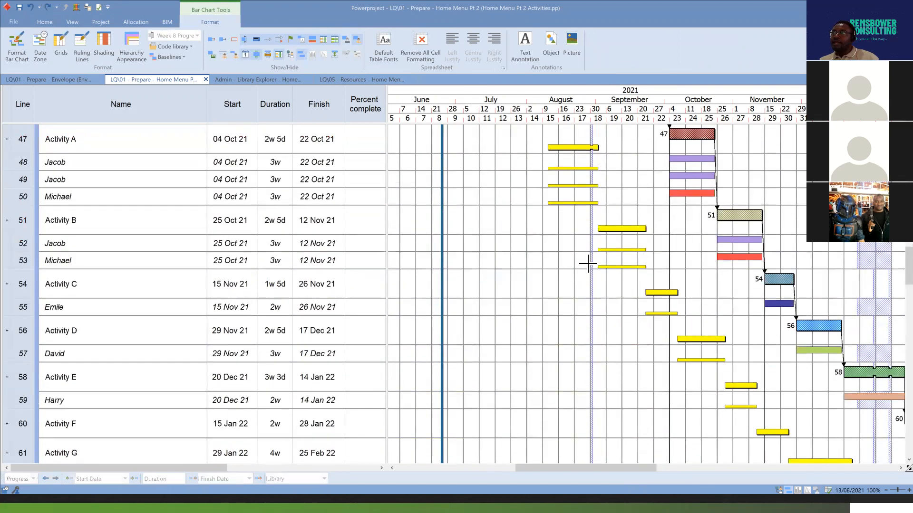
left_click(53, 201)
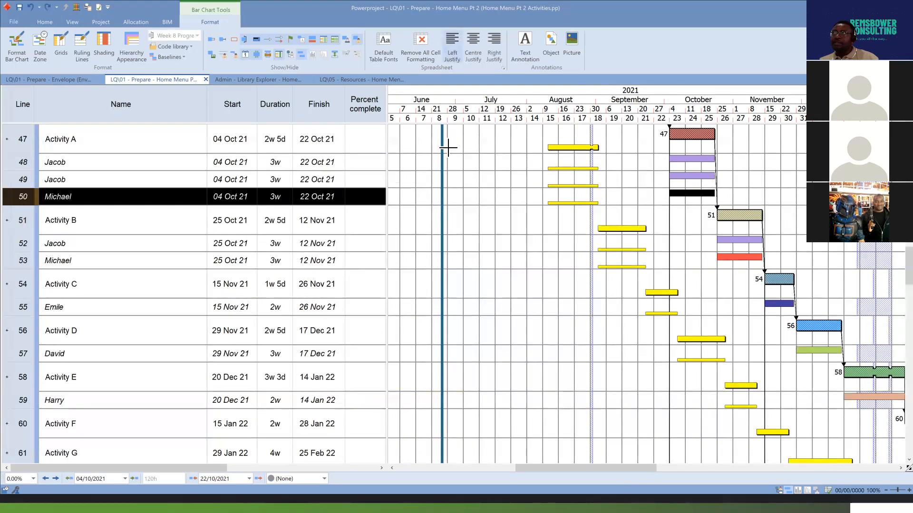
left_click(56, 22)
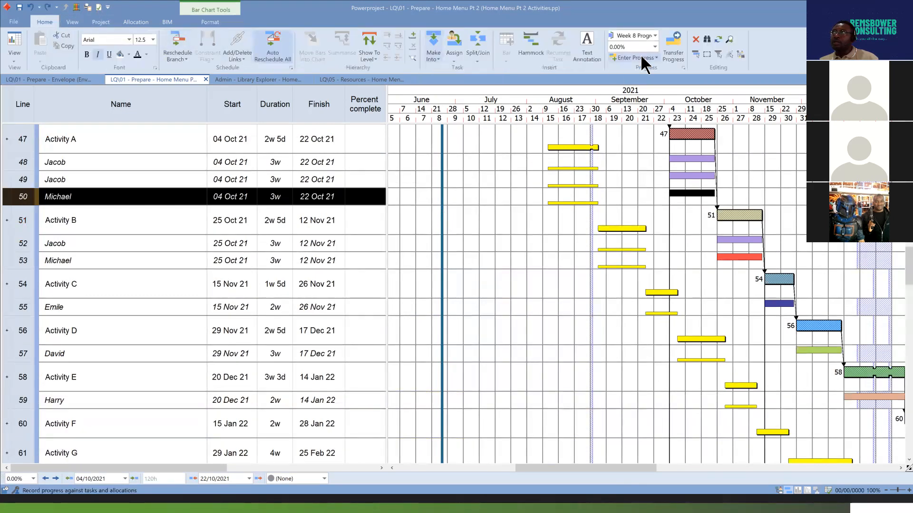
left_click(695, 39)
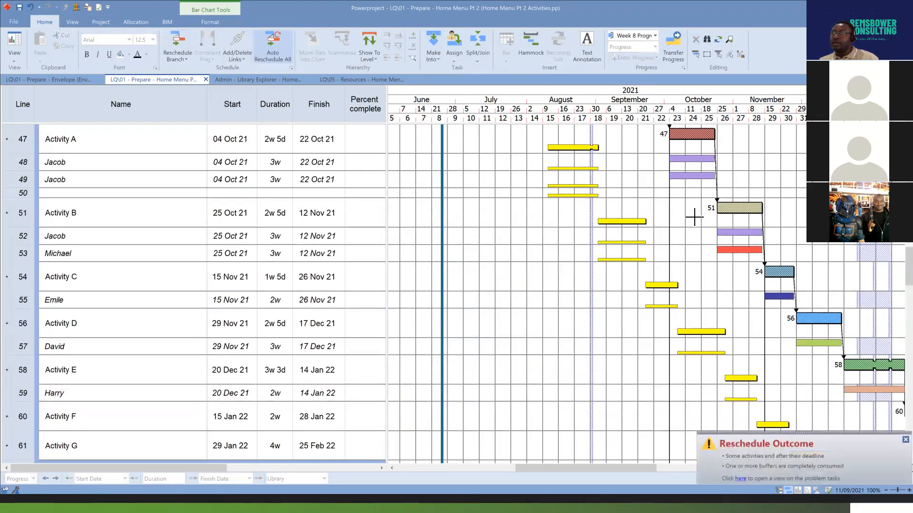
scroll(679, 182, "up", 1)
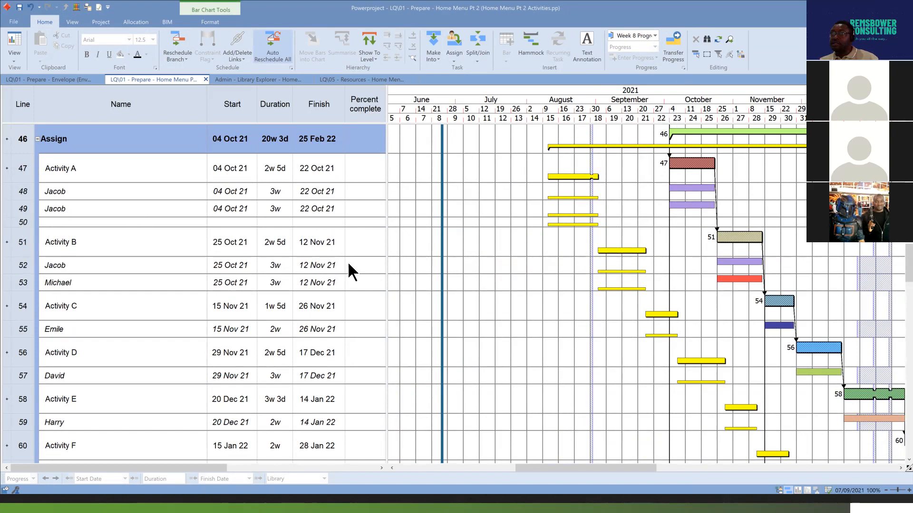
left_click(23, 223)
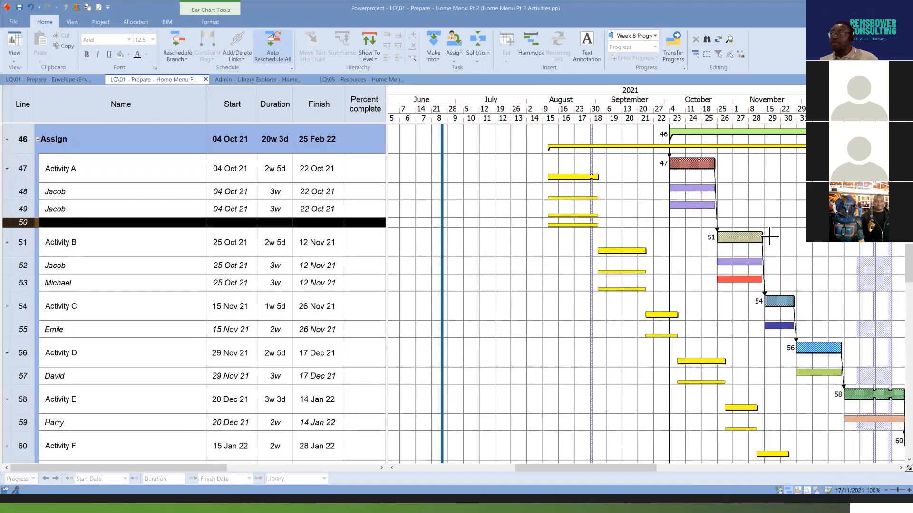
Delete the whole Activity G1 line above the Progress Group together with its task.
scroll(702, 286, "up", 1)
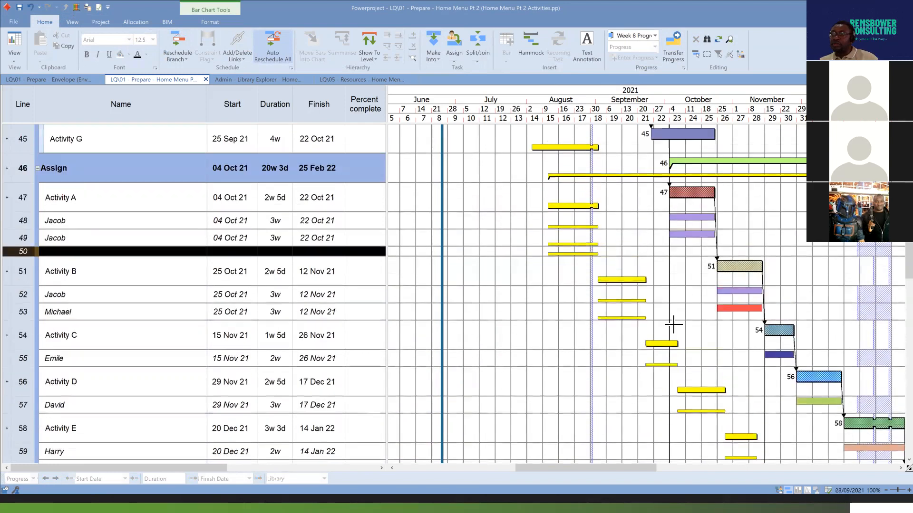
scroll(671, 327, "down", 15)
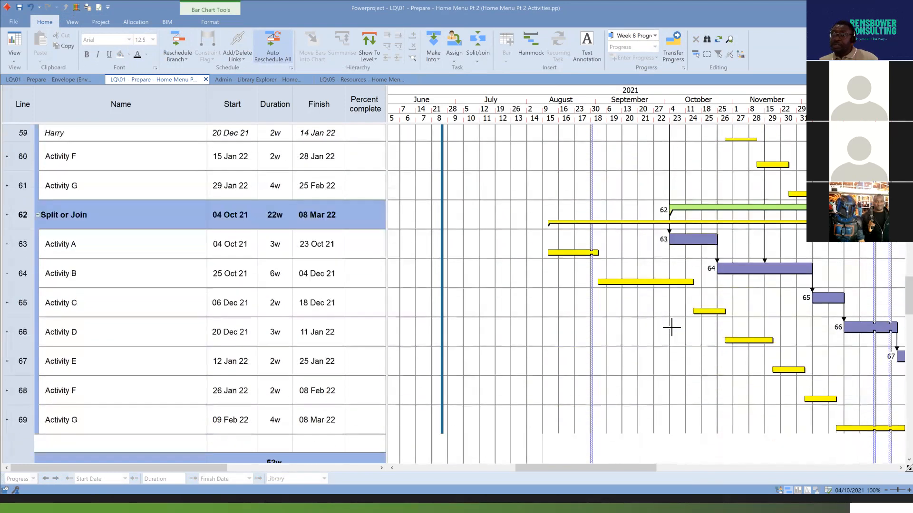
scroll(671, 327, "down", 15)
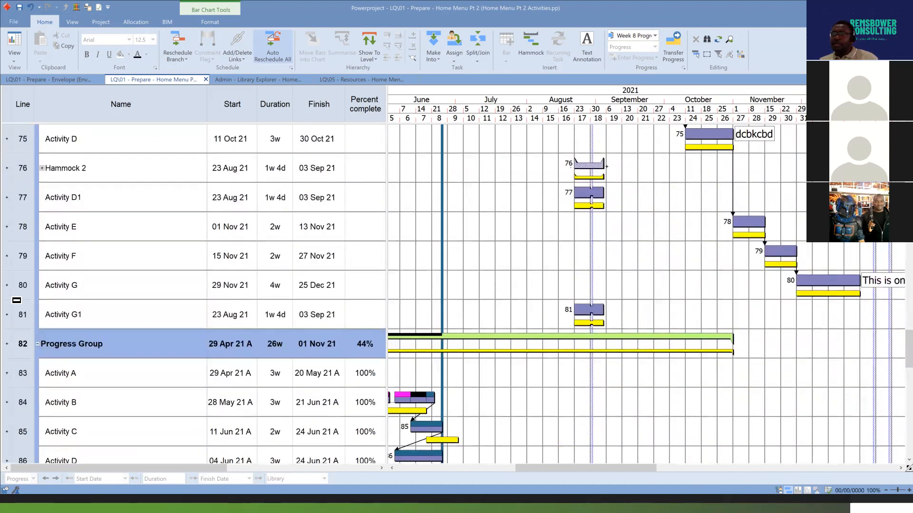
left_click(40, 320)
left_click(695, 39)
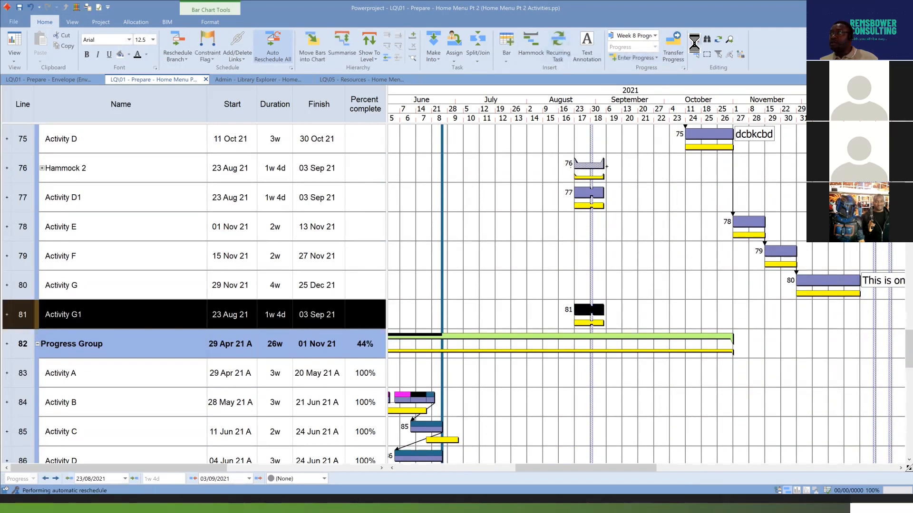
Locate the Editing Group at the end of the programme and highlight its Activity B line.
scroll(636, 252, "up", 5)
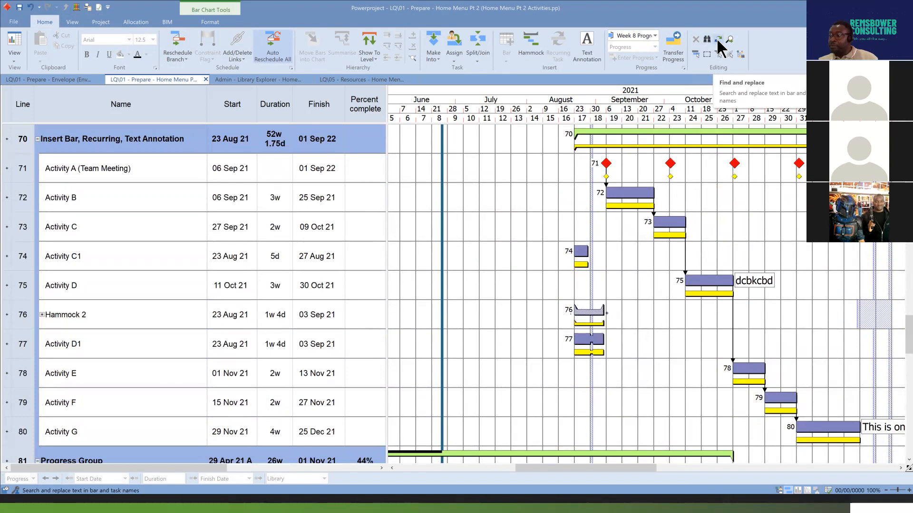
scroll(681, 136, "down", 4)
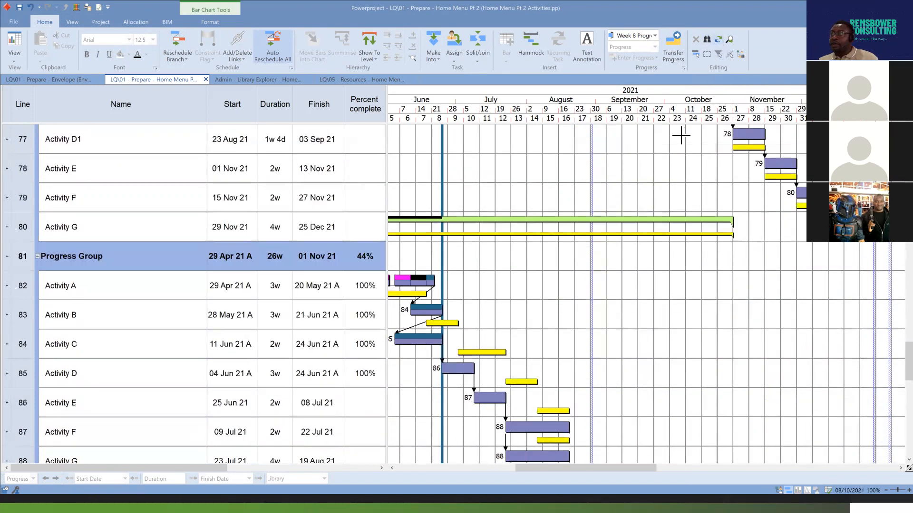
scroll(681, 136, "down", 3)
scroll(680, 135, "up", 1)
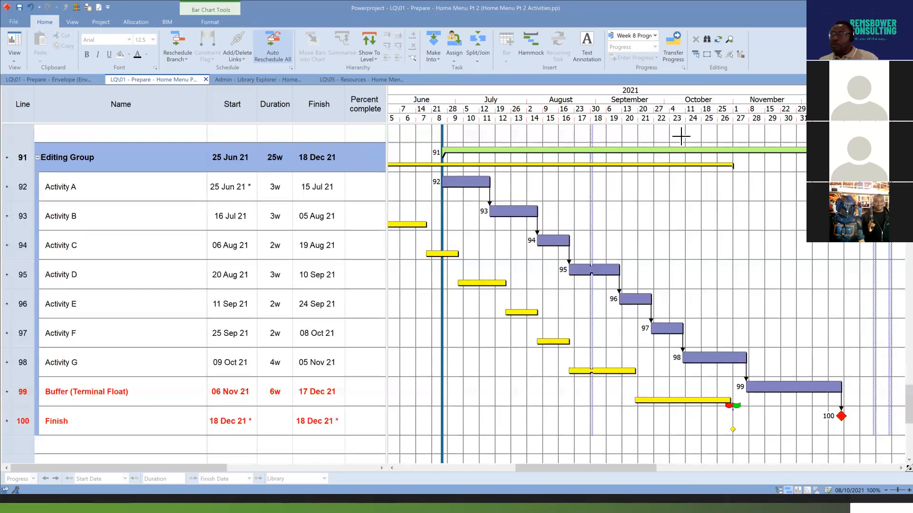
left_click(23, 221)
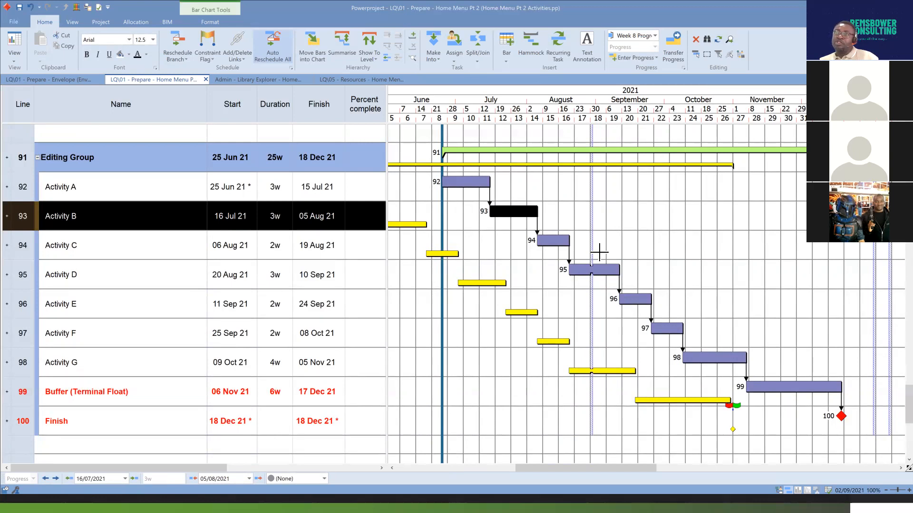
left_click(686, 260)
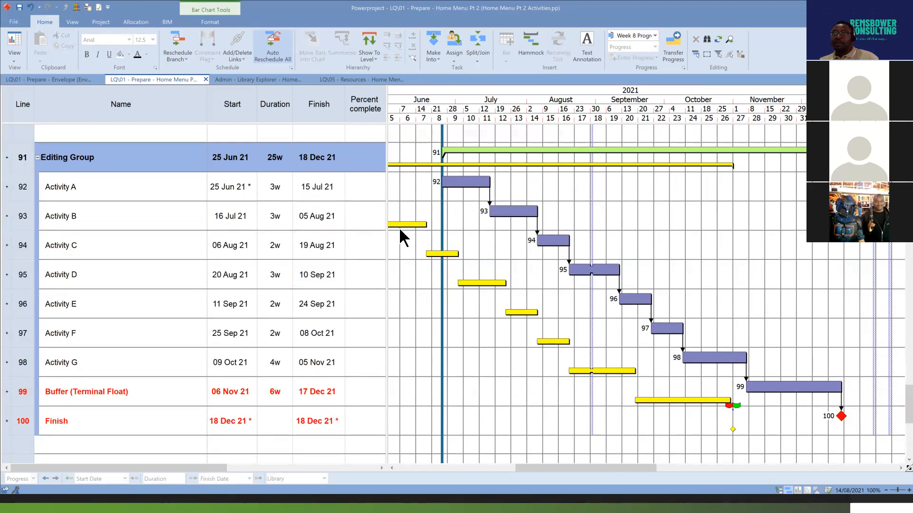
Search the entire programme by name for "Activity B" and place the Find dialog clear of the found bar.
left_click(707, 39)
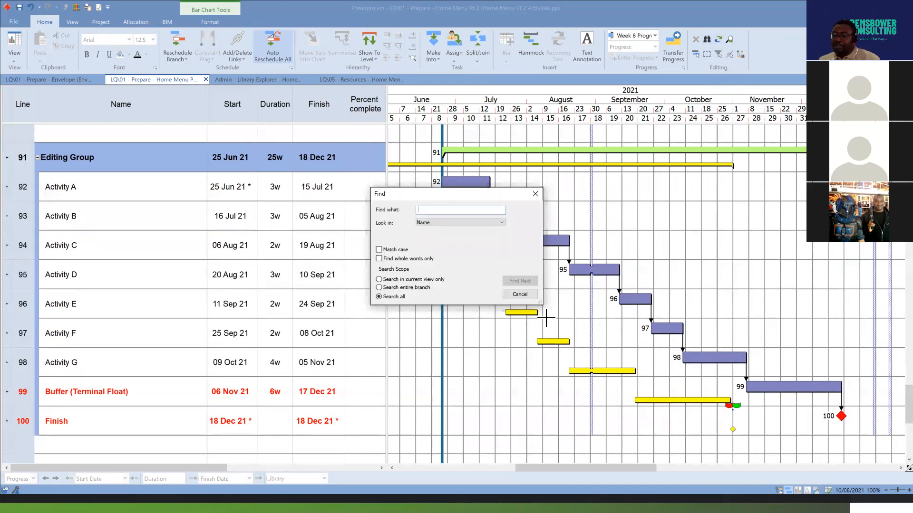
type("Activity B")
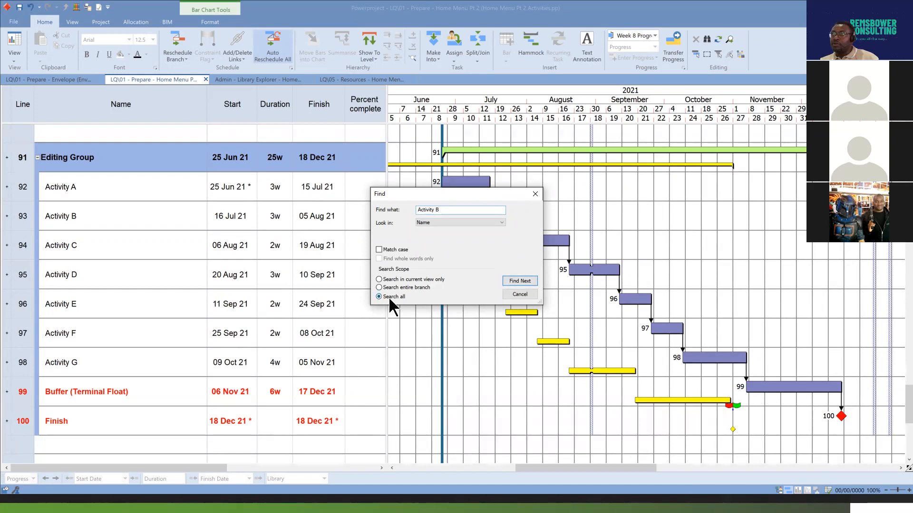
left_click(520, 281)
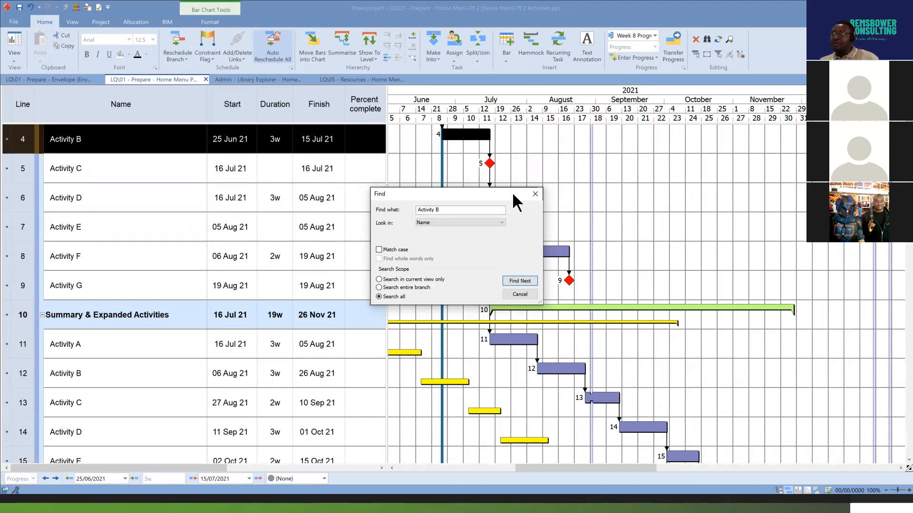
left_click_drag(512, 192, 744, 179)
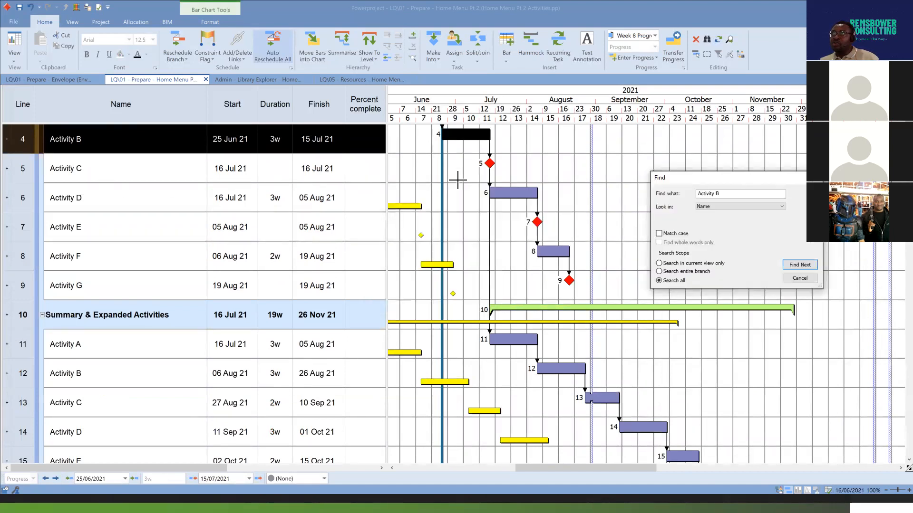
scroll(565, 174, "up", 3)
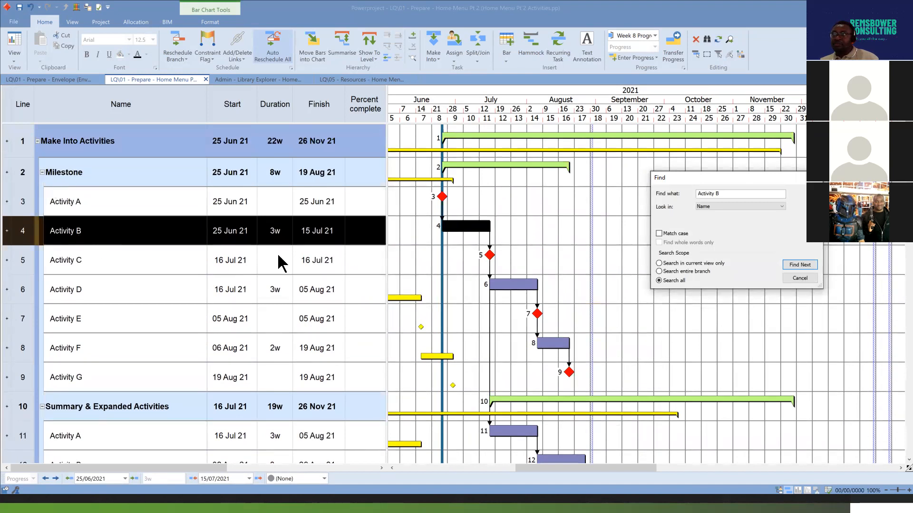
Find the next Activity B occurrences from the Summary & Expanded Activities group through to the Assign group.
left_click(808, 263)
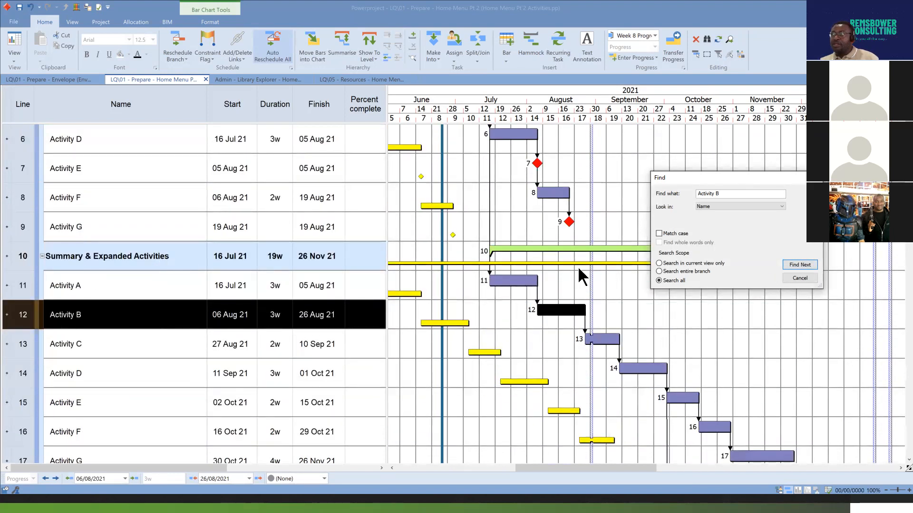
left_click(801, 266)
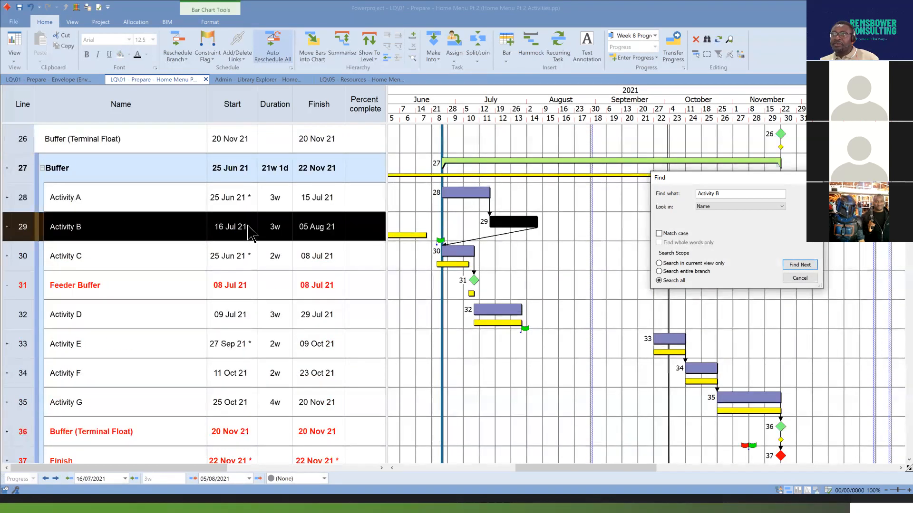
left_click(800, 265)
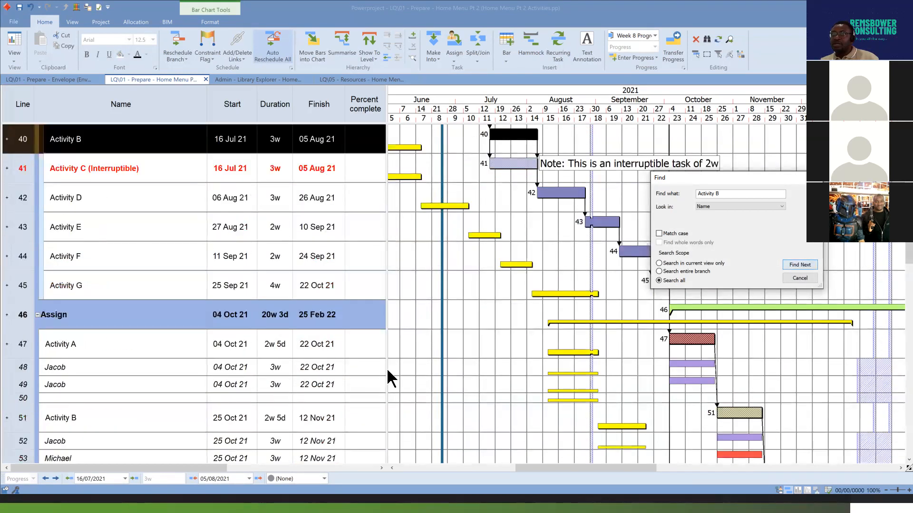
scroll(379, 300, "up", 3)
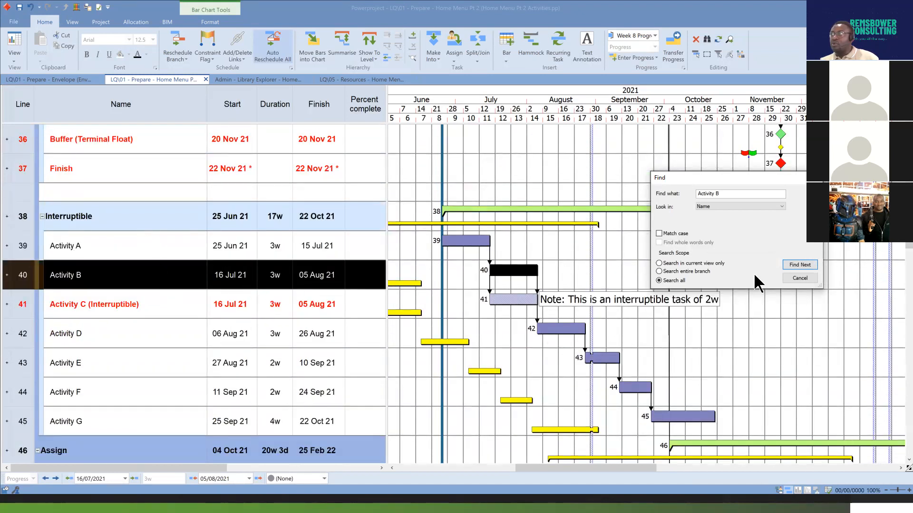
left_click(800, 265)
scroll(333, 200, "up", 4)
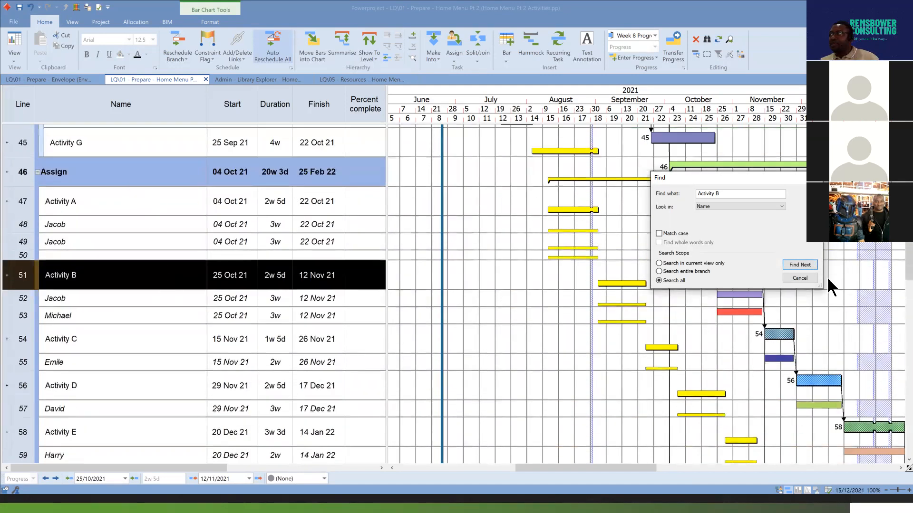
Find the next Activity B occurrences in the Split or Join group and the Insert Bar, Recurring, Text Annotation group.
left_click(806, 265)
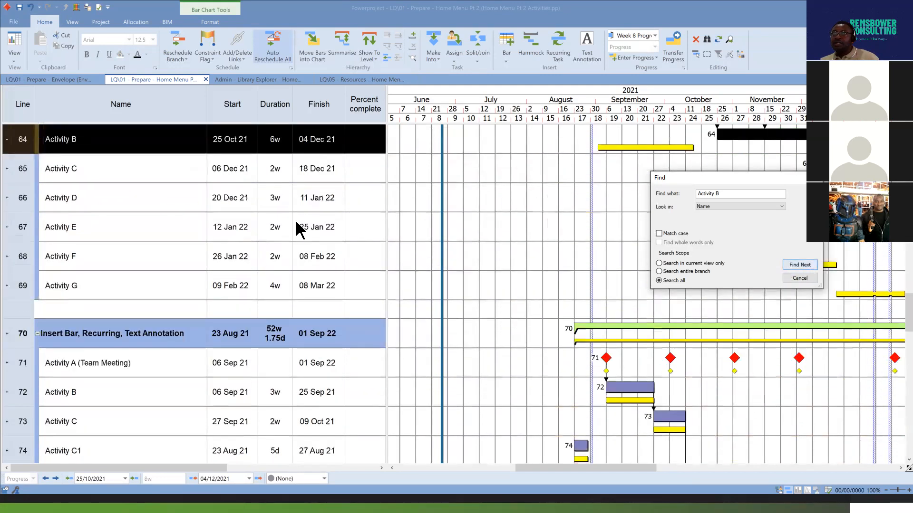
scroll(286, 220, "up", 3)
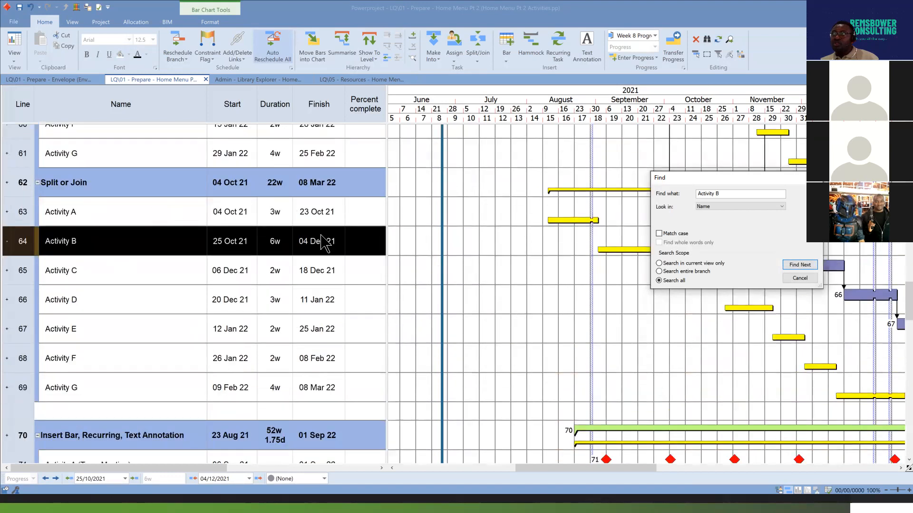
left_click(800, 264)
scroll(320, 239, "up", 3)
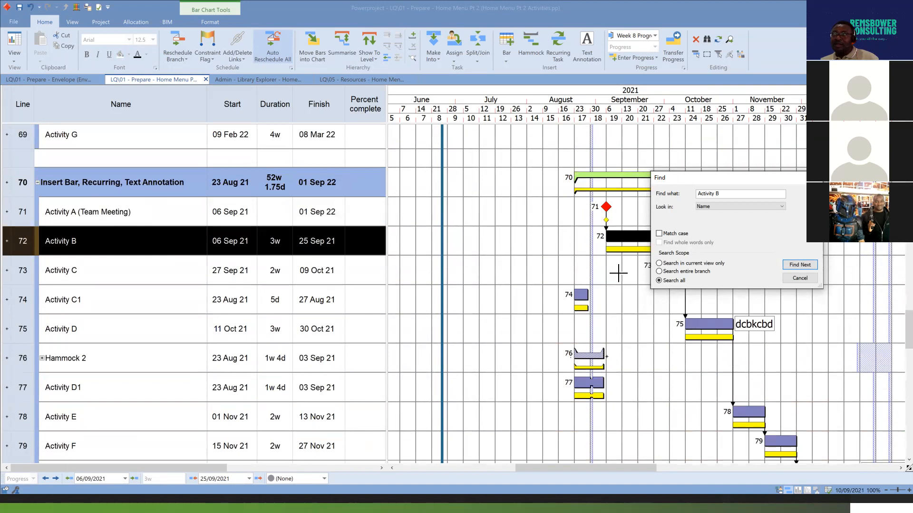
scroll(529, 298, "down", 5)
scroll(529, 296, "up", 3)
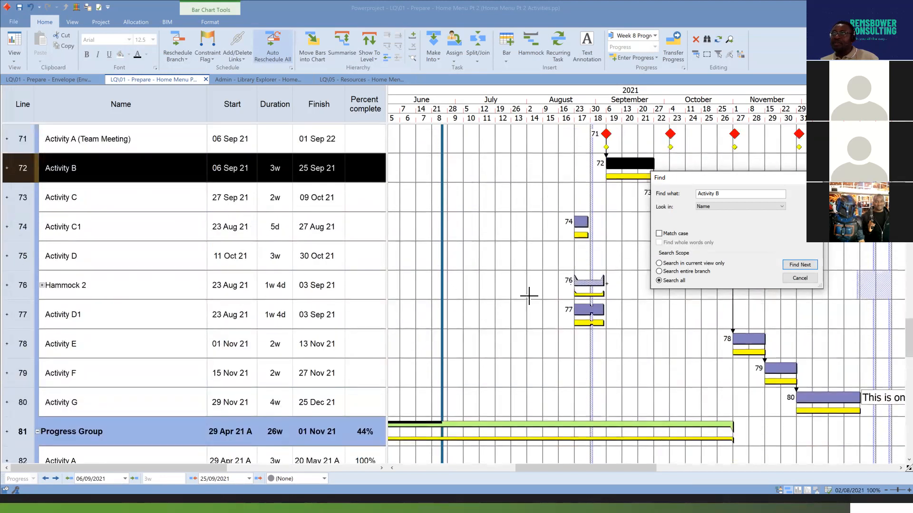
Find the Activity B occurrences in the Progress Group and the Editing Group, and close the search.
left_click(799, 264)
scroll(438, 296, "up", 3)
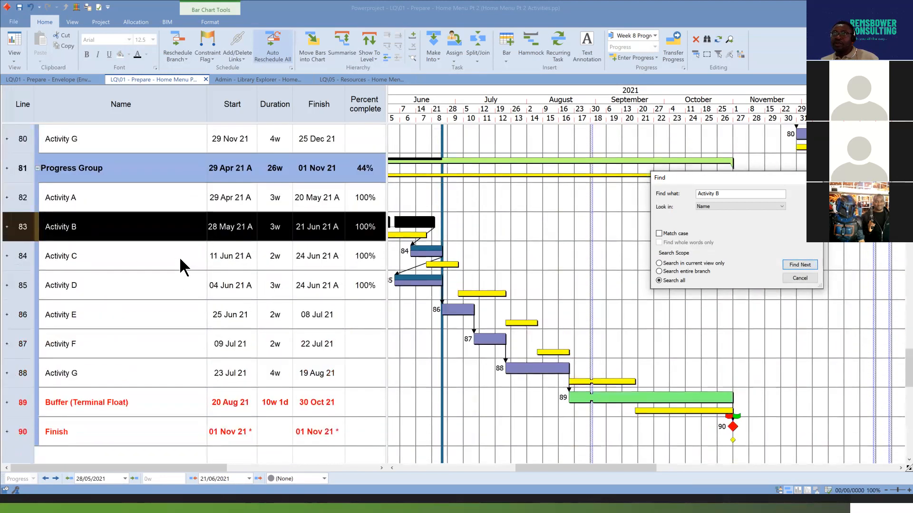
scroll(442, 286, "down", 5)
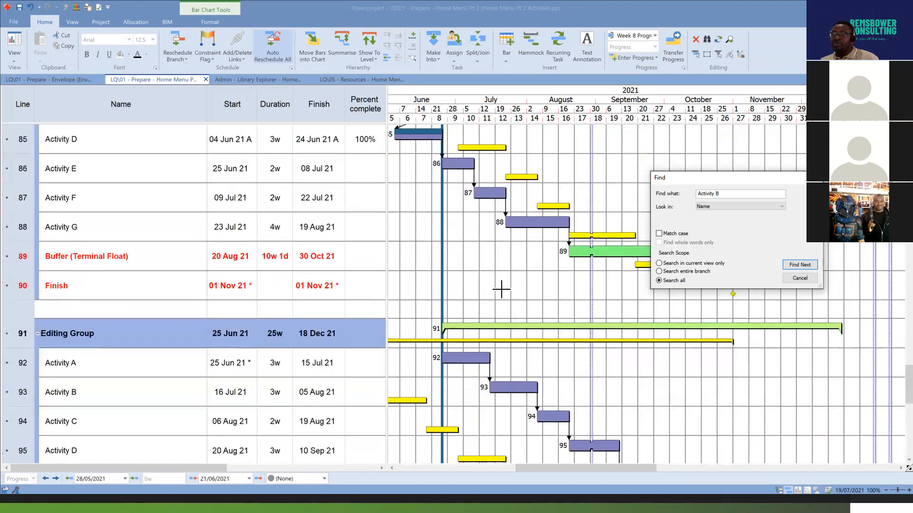
left_click(799, 264)
scroll(312, 329, "down", 3)
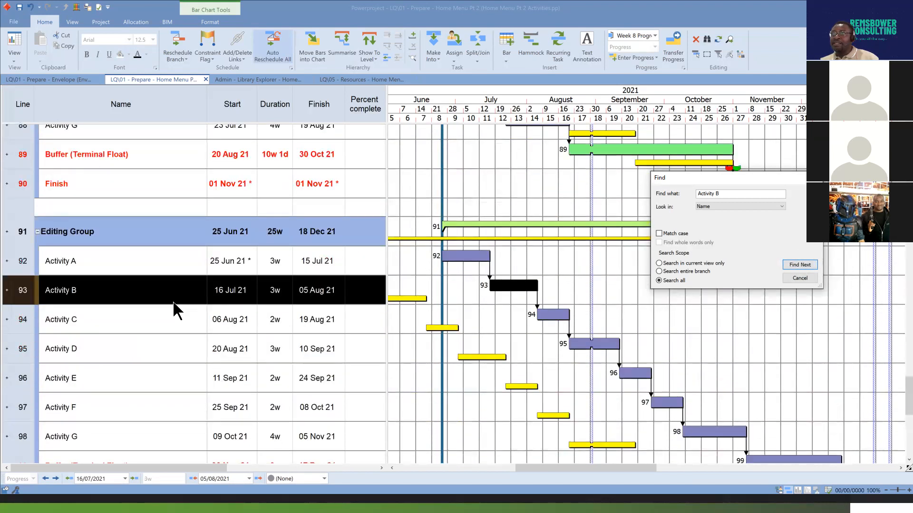
scroll(163, 285, "down", 6)
scroll(163, 285, "up", 4)
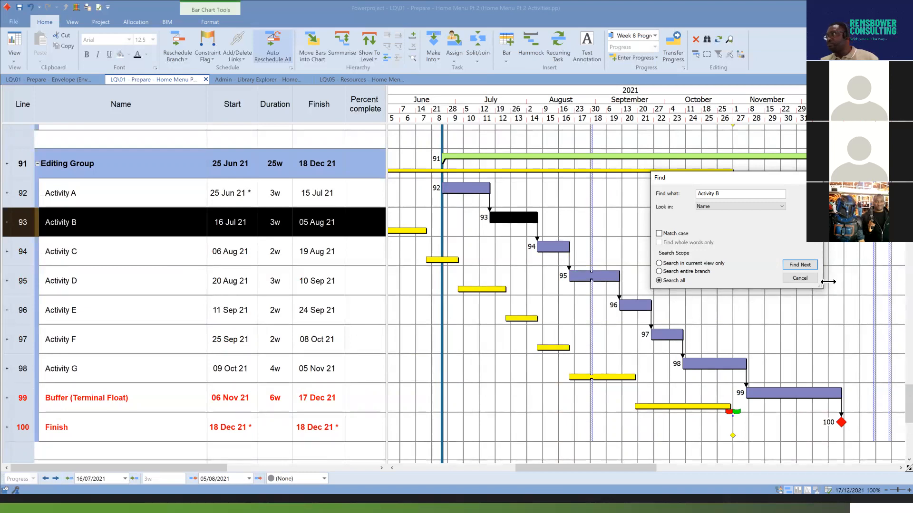
left_click(808, 279)
left_click(815, 288)
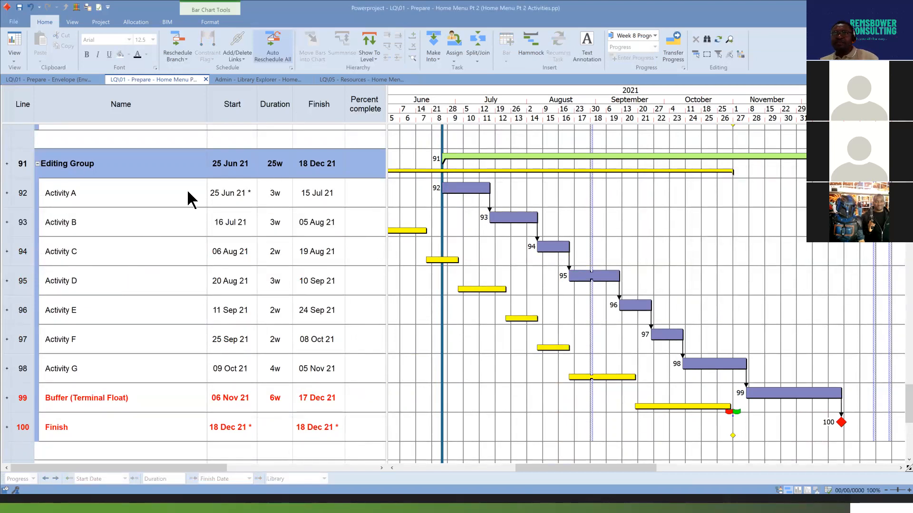
Copy the unique task ID from the task properties of the Editing Group's Activity B.
right_click(509, 214)
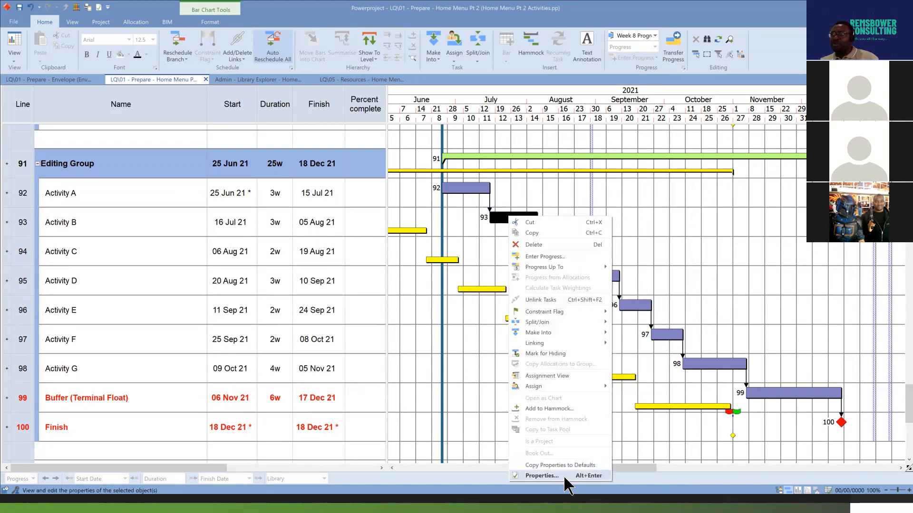
left_click(541, 476)
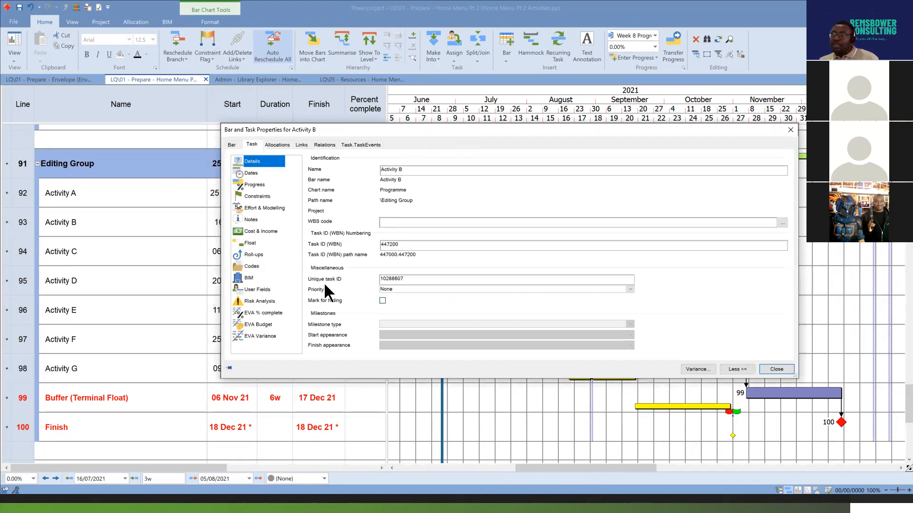
left_click(402, 280)
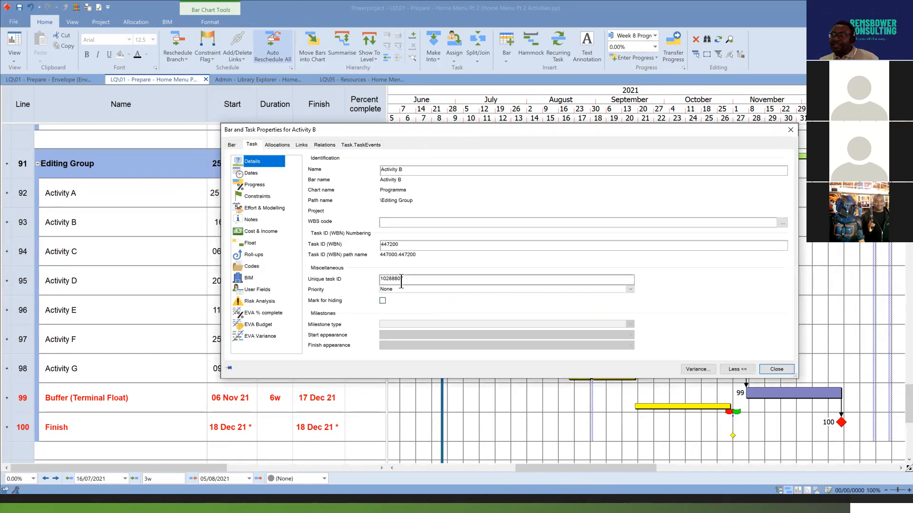
left_click_drag(405, 279, 376, 279)
right_click(391, 280)
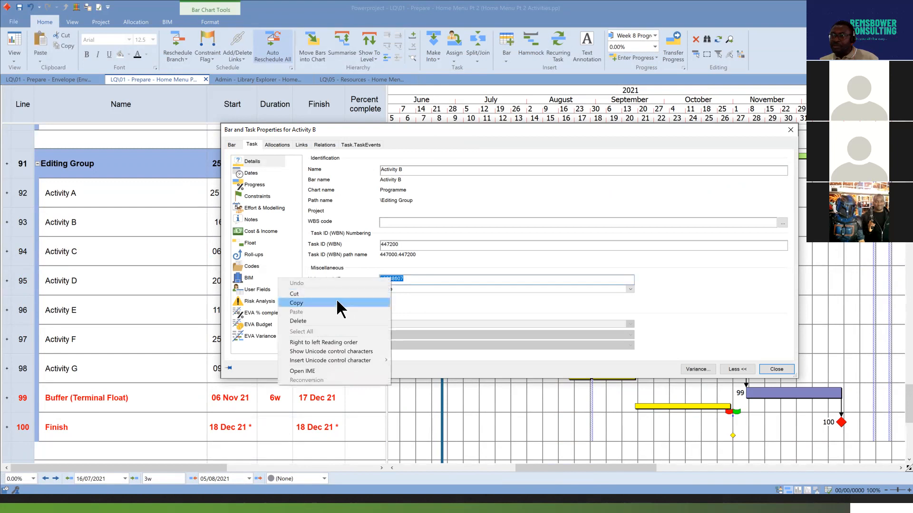
left_click(335, 301)
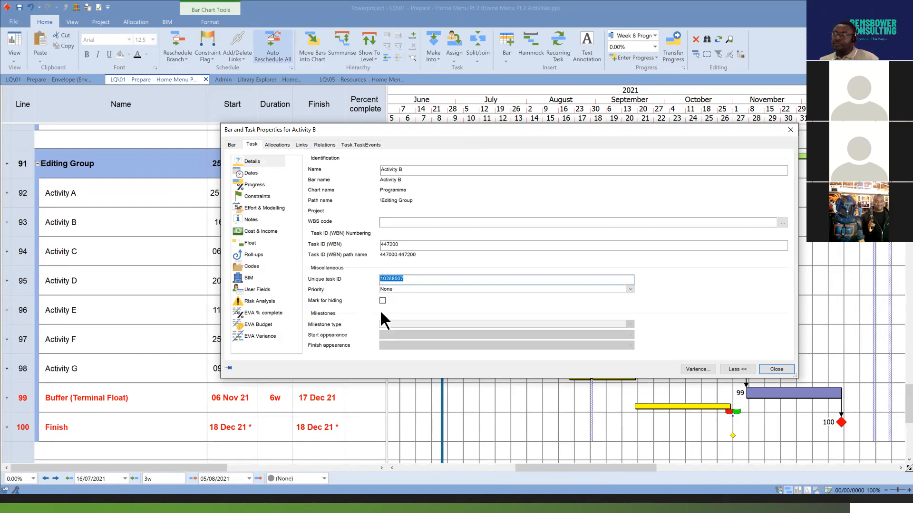
left_click(776, 369)
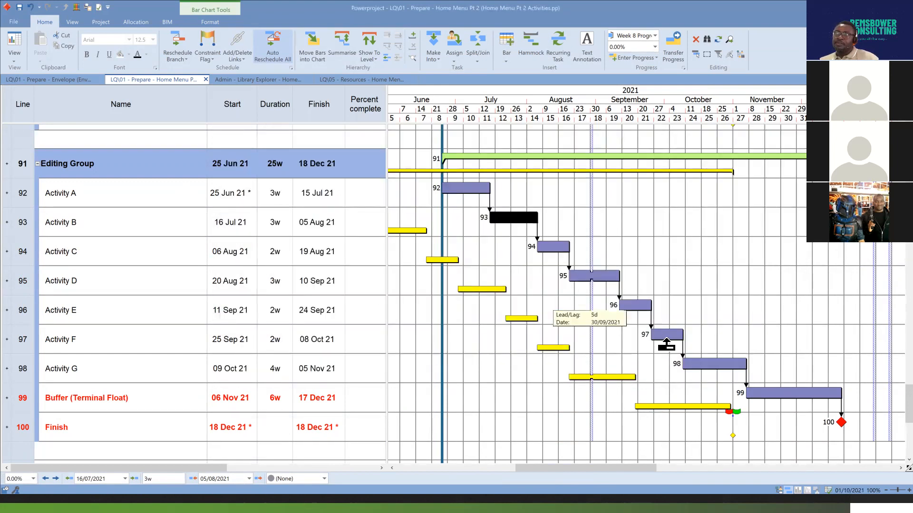
Set up a Find for the copied task ID 10288607, looking in UTID with the scope covering all tasks.
left_click(707, 40)
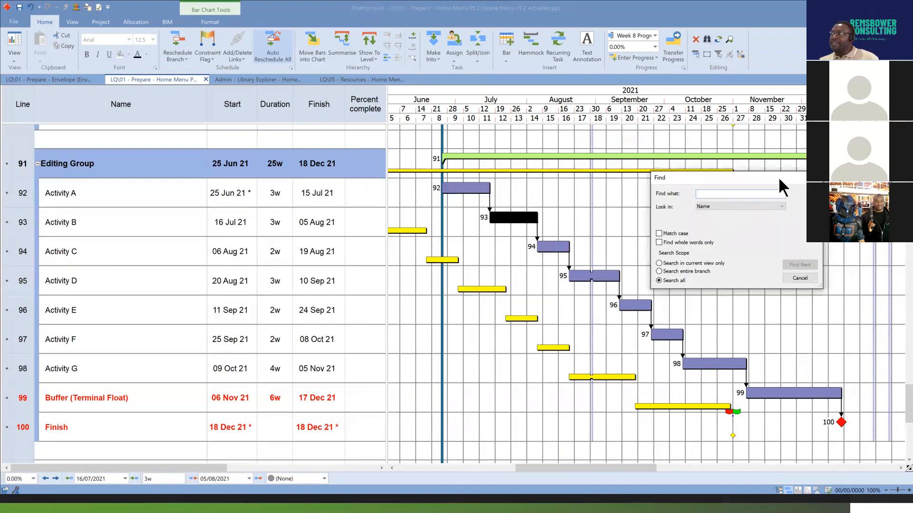
left_click_drag(778, 177, 680, 181)
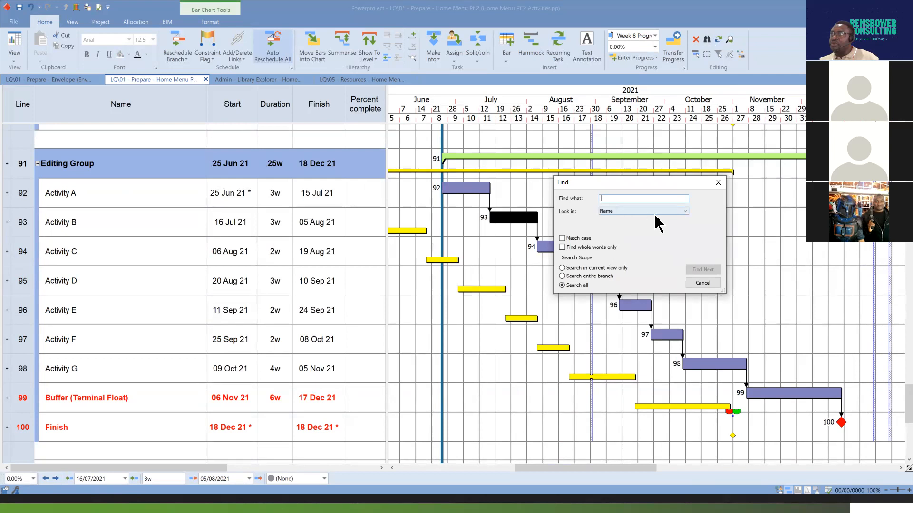
left_click(683, 210)
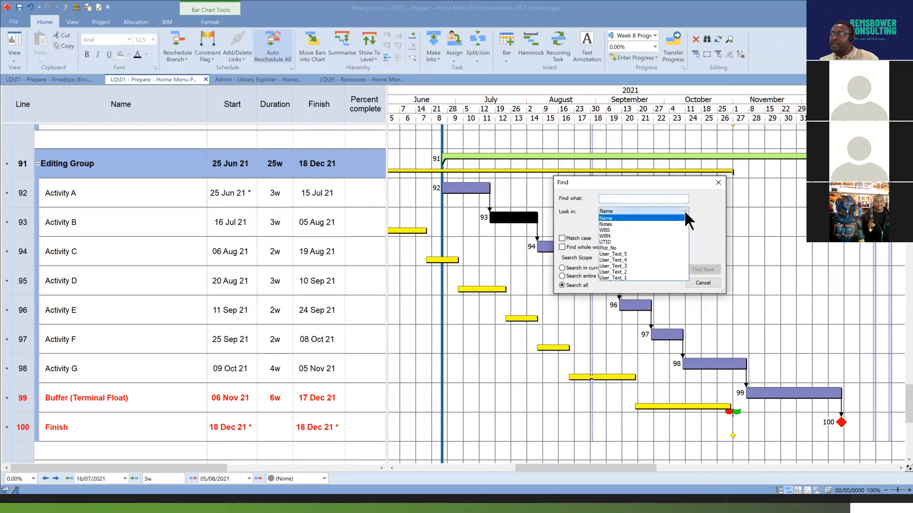
left_click(618, 241)
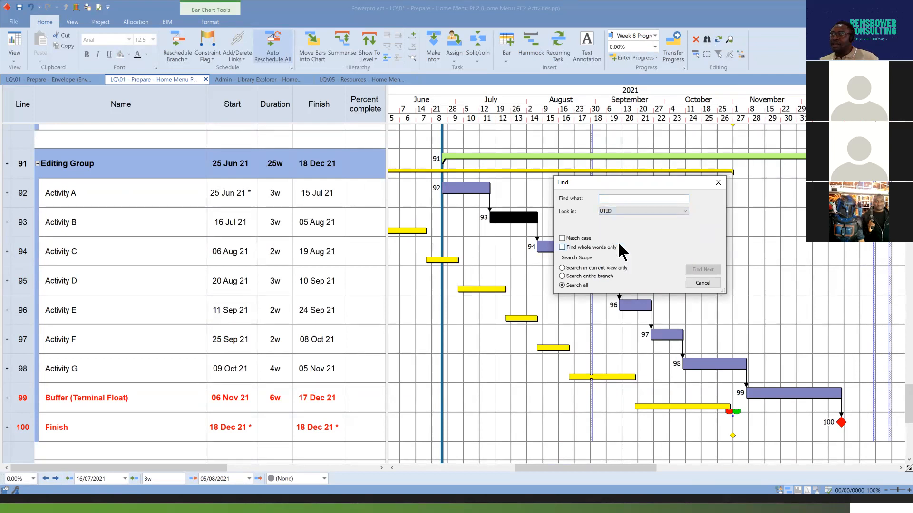
right_click(633, 198)
left_click(569, 230)
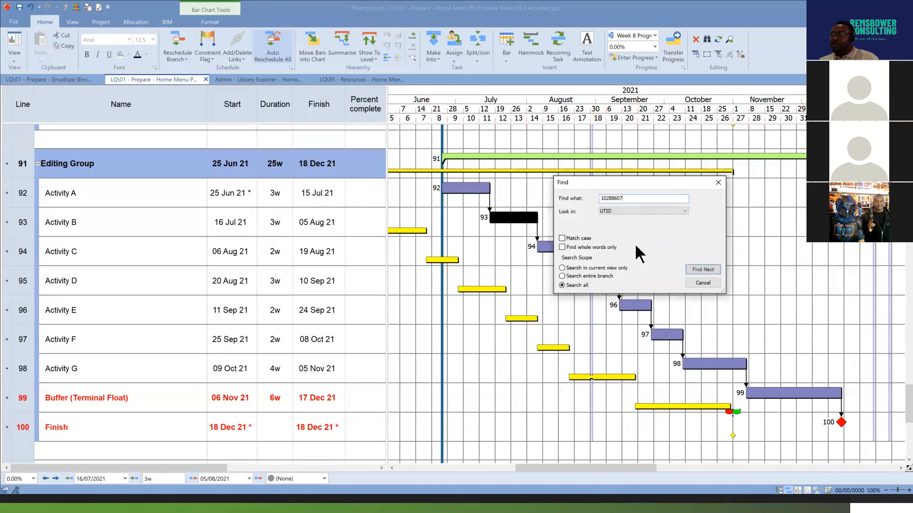
Clear the selection and, starting from the top of the programme, find the task with that UTID, and close the search.
left_click(505, 235)
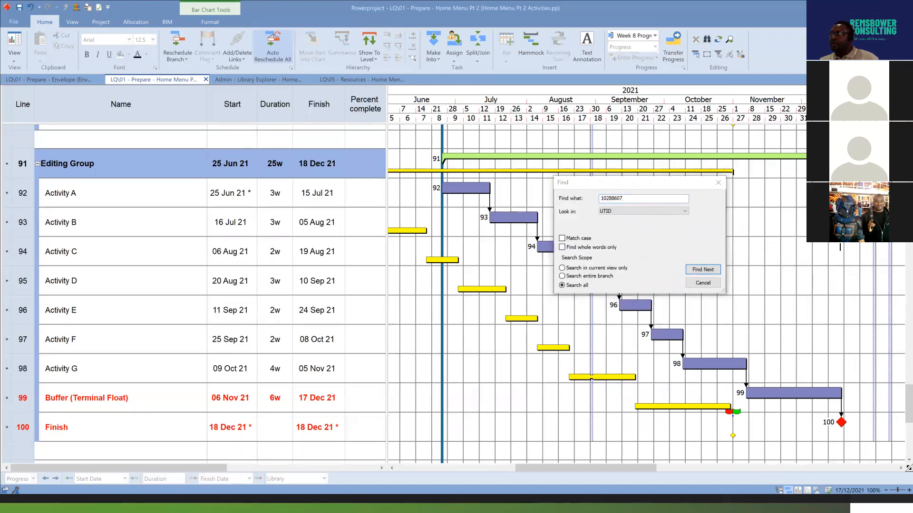
scroll(840, 248, "up", 2)
scroll(840, 247, "up", 10)
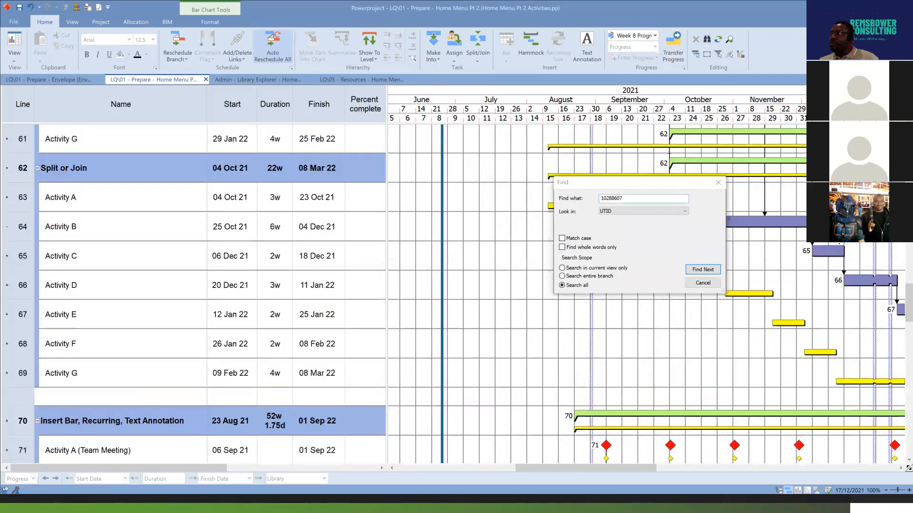
scroll(840, 243, "up", 15)
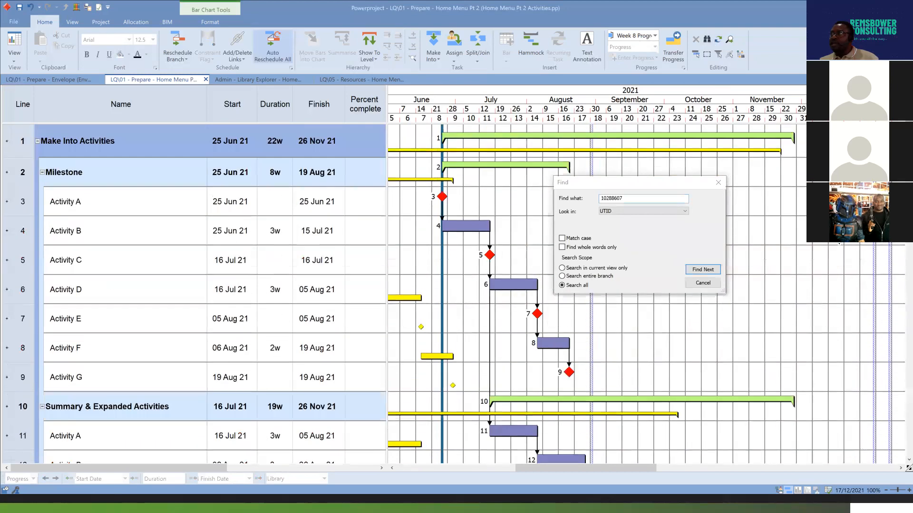
left_click(703, 269)
scroll(402, 190, "up", 1)
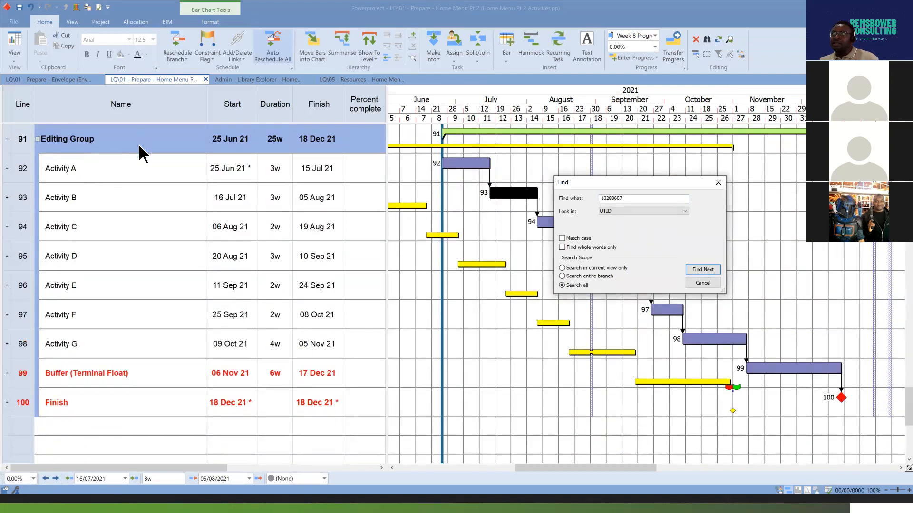
left_click(707, 270)
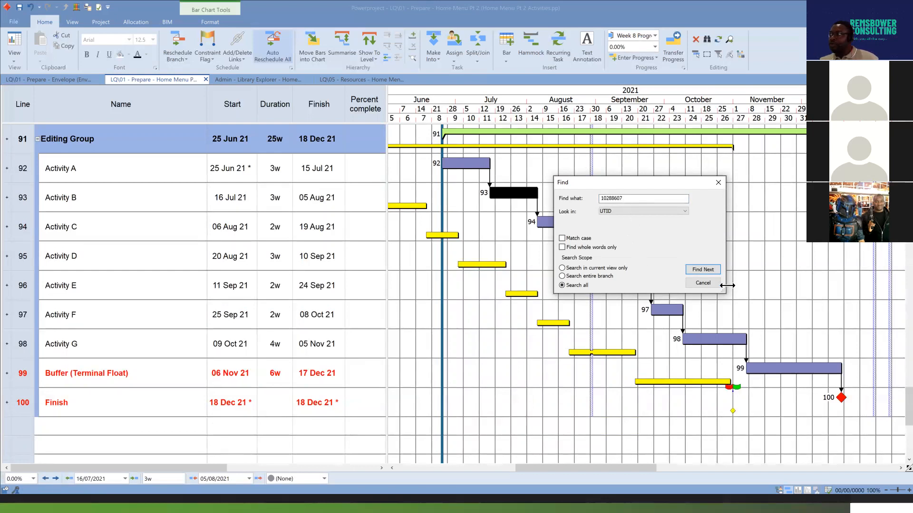
left_click(709, 282)
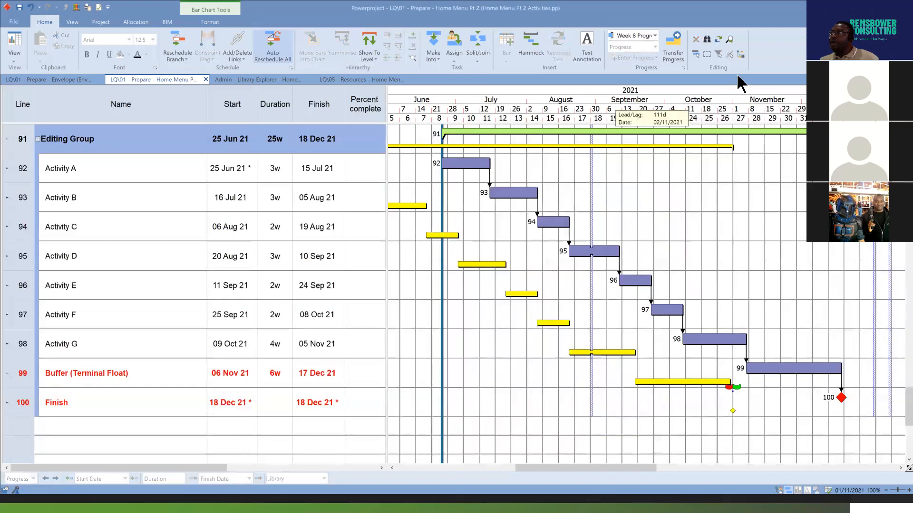
Try to find 10288607 in task names and replace it with Substructure using Find and Replace.
left_click(718, 40)
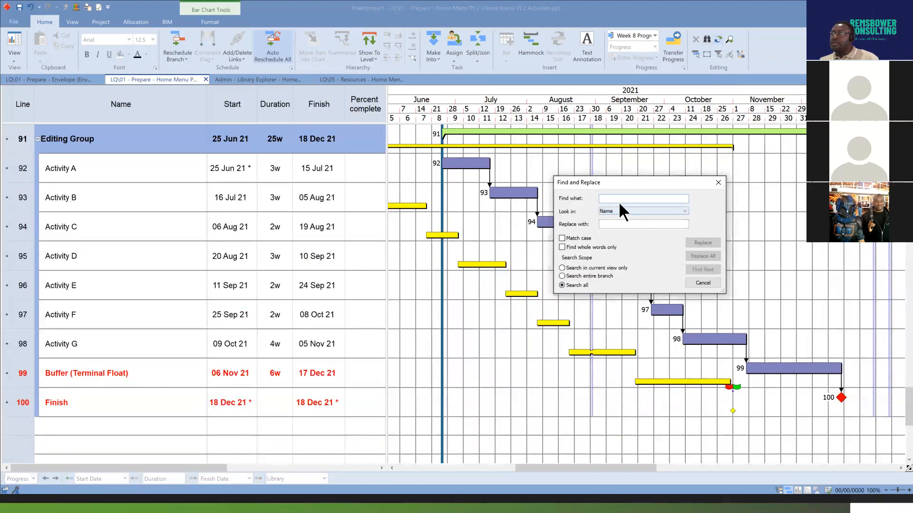
right_click(618, 197)
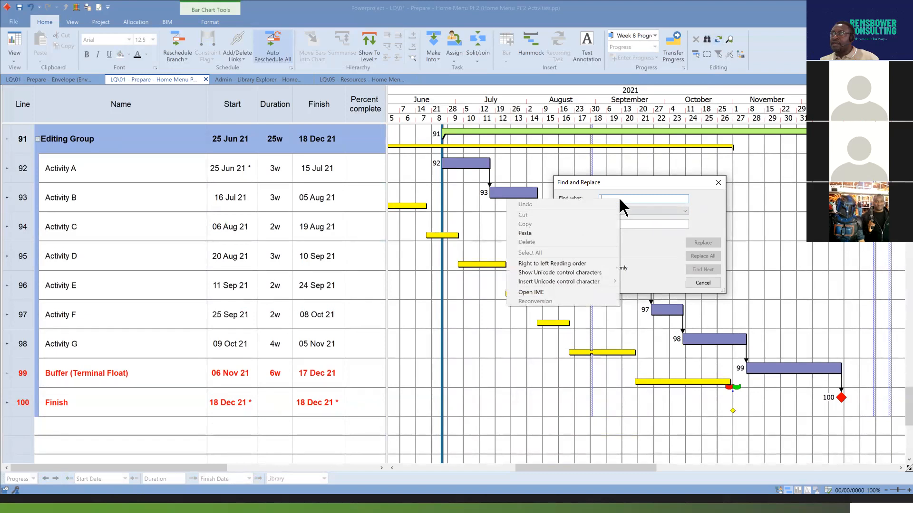
left_click(578, 232)
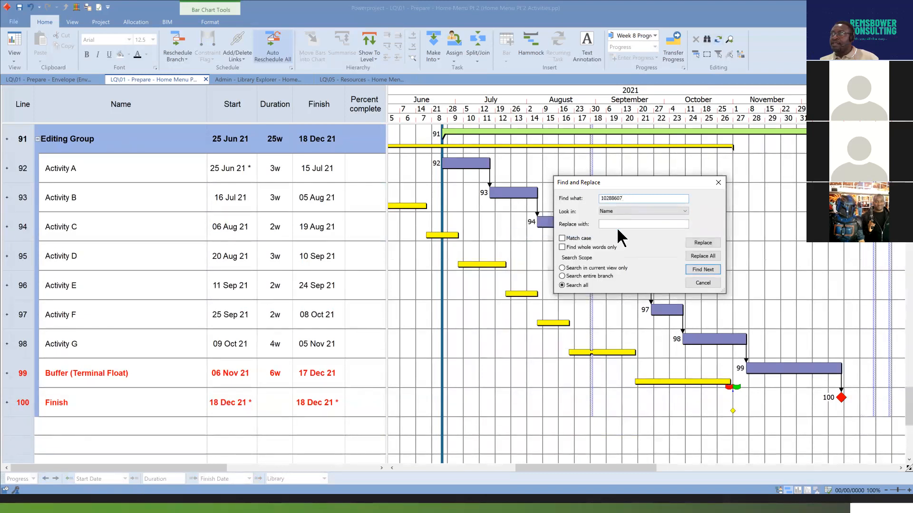
left_click(626, 225)
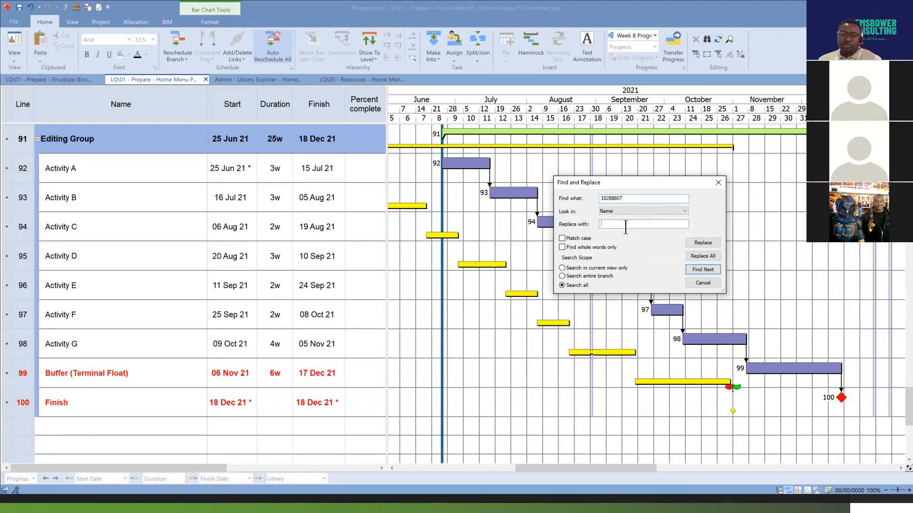
type("S")
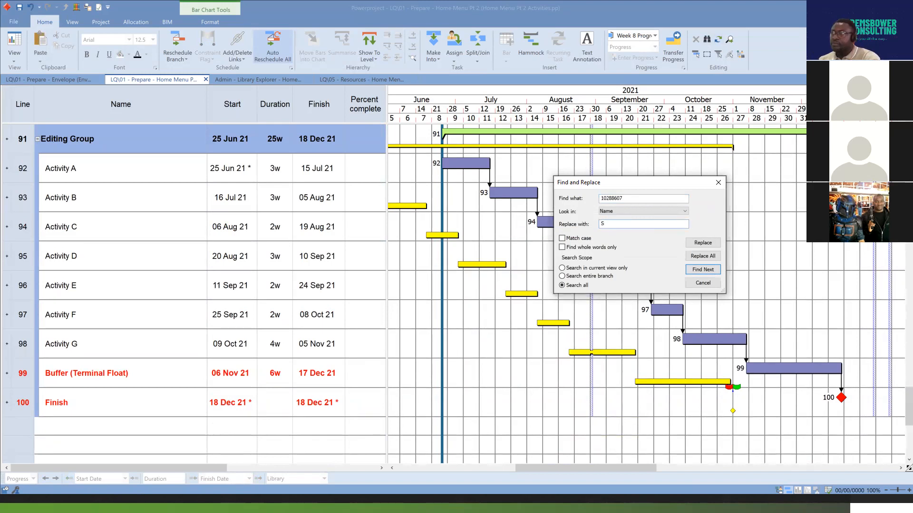
type("ubstructure")
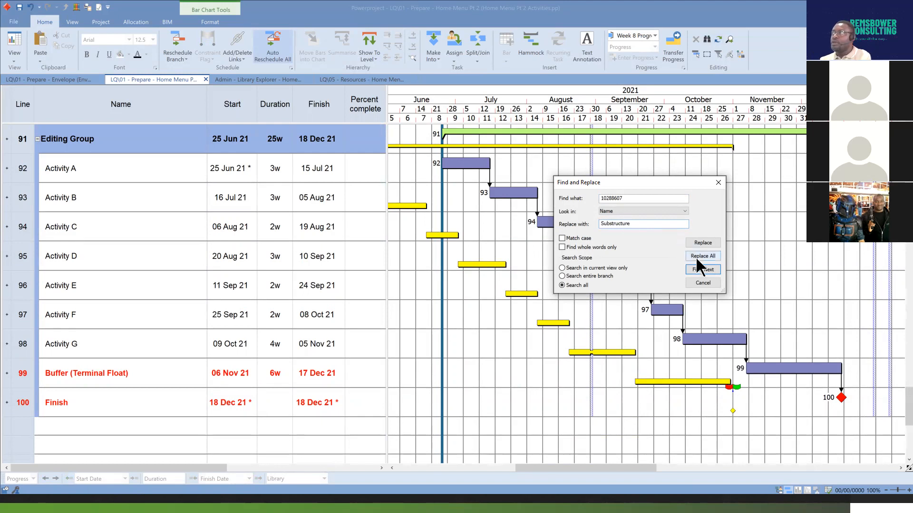
left_click(712, 241)
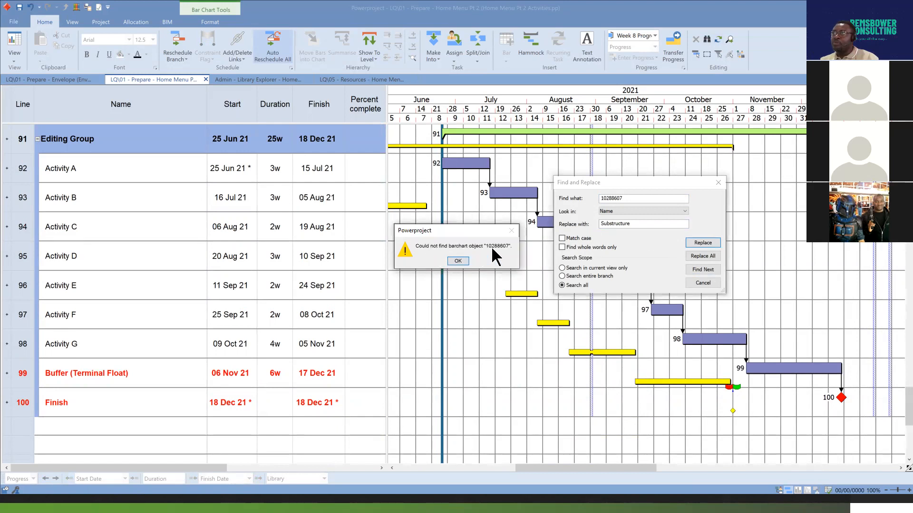
left_click(457, 261)
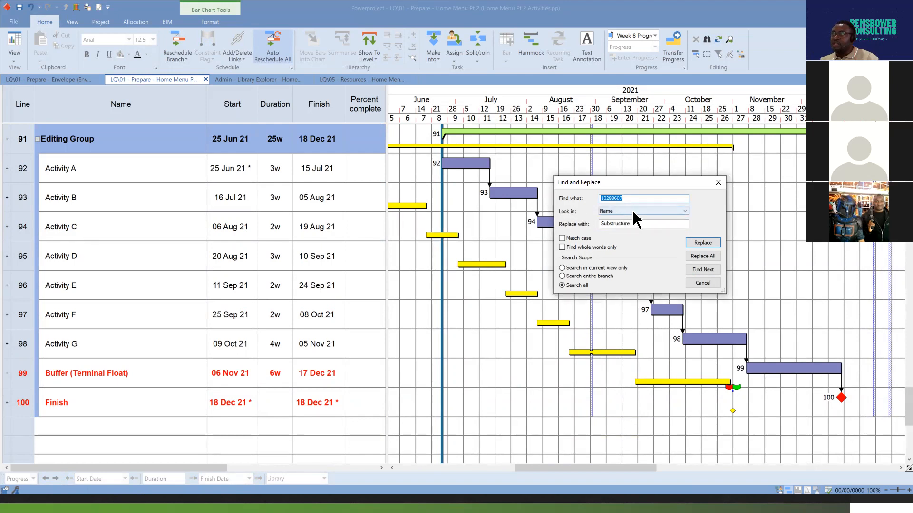
Change the search text to Activity B, keep looking in Name, and start the replacement at the first match.
left_click(686, 209)
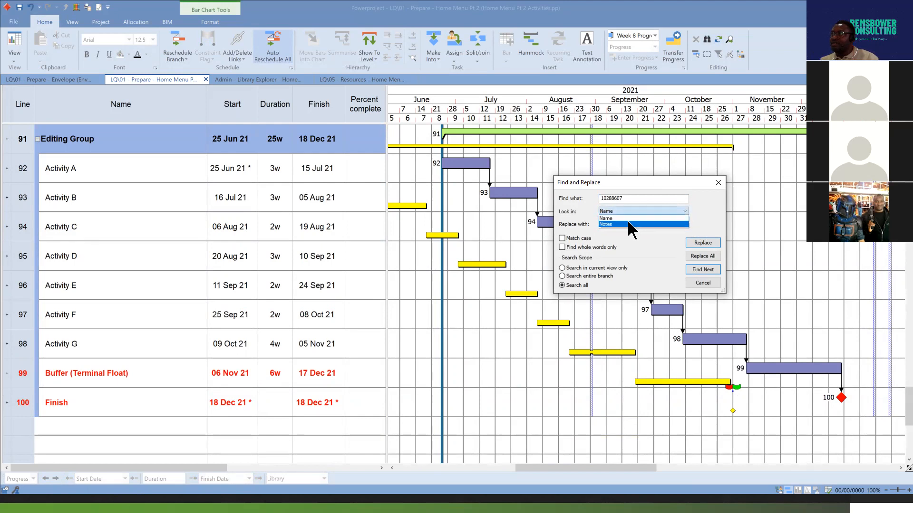
left_click(695, 216)
double_click(635, 198)
type("Activity B")
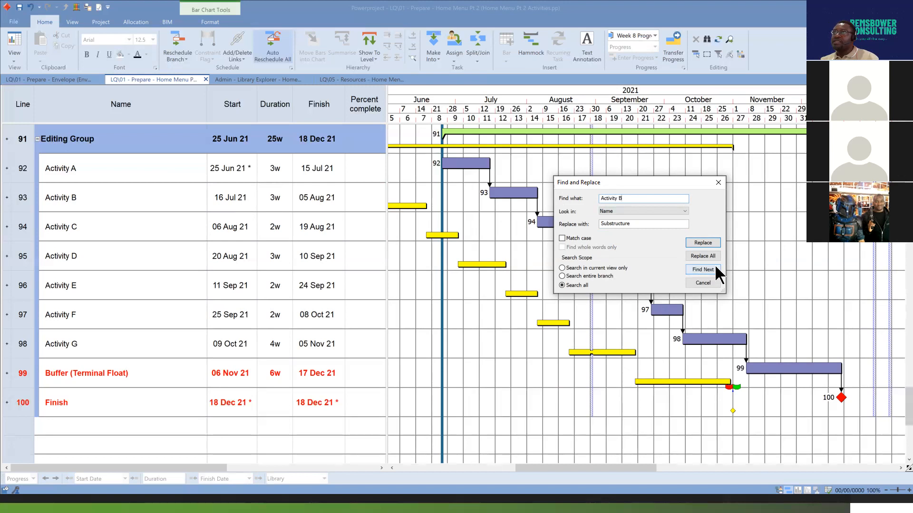
left_click(702, 243)
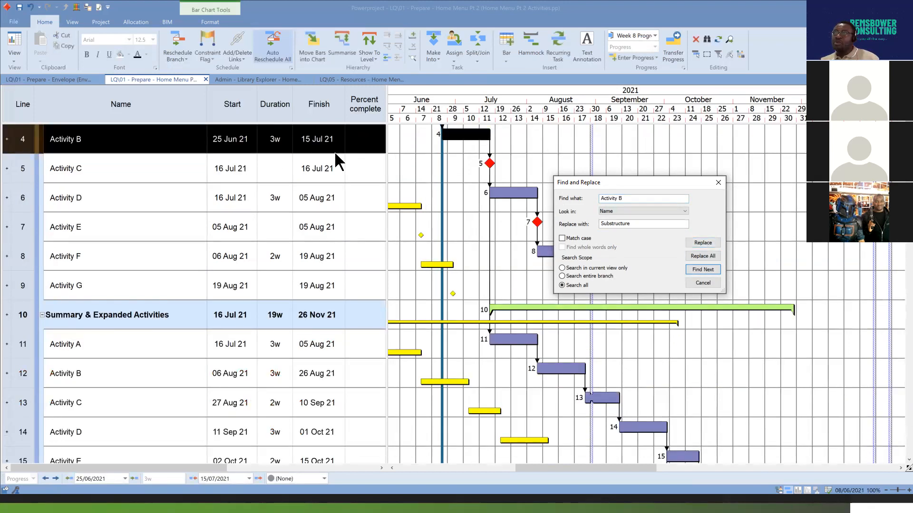
scroll(182, 161, "up", 1)
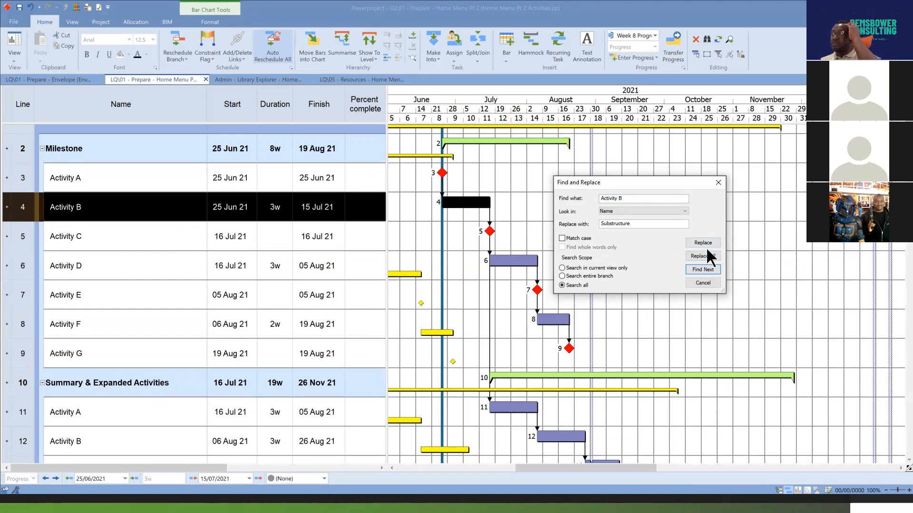
Skip through the Activity B matches without replacing them until the one in the Editing Group is selected.
left_click(703, 272)
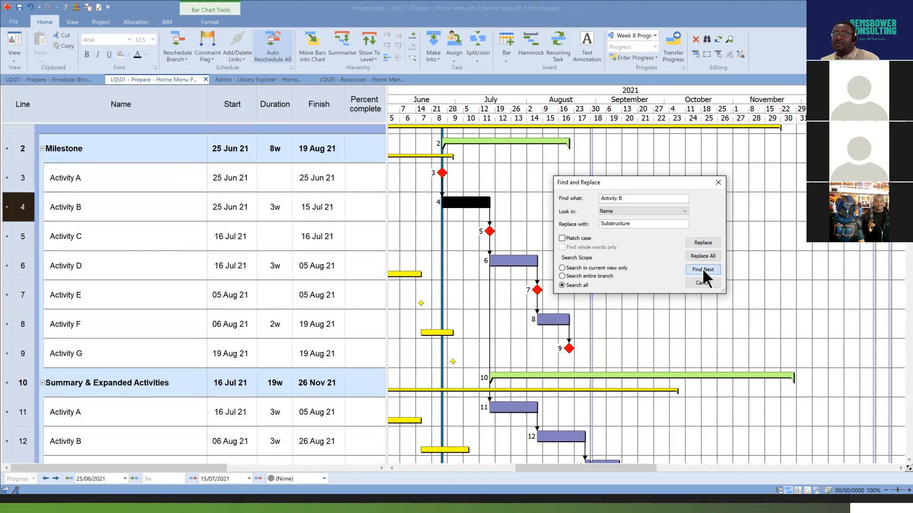
scroll(372, 294, "down", 1)
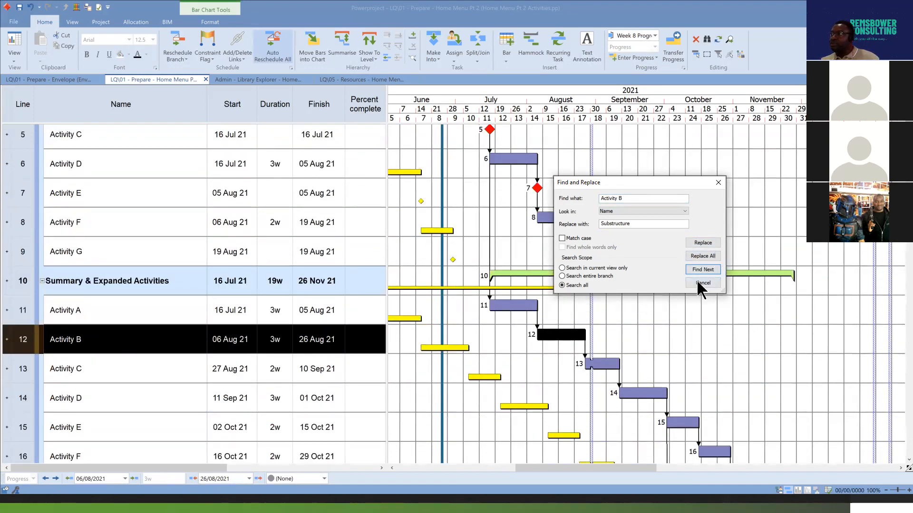
left_click(706, 270)
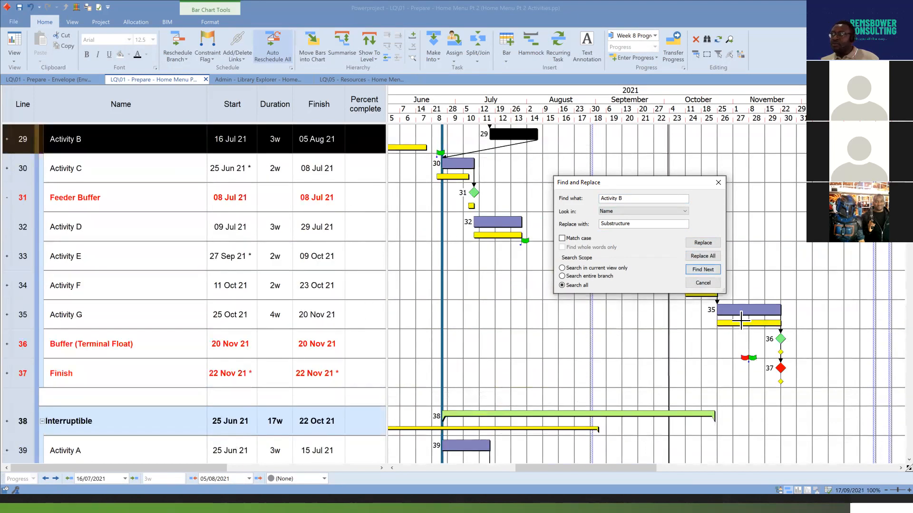
left_click(704, 272)
left_click(706, 273)
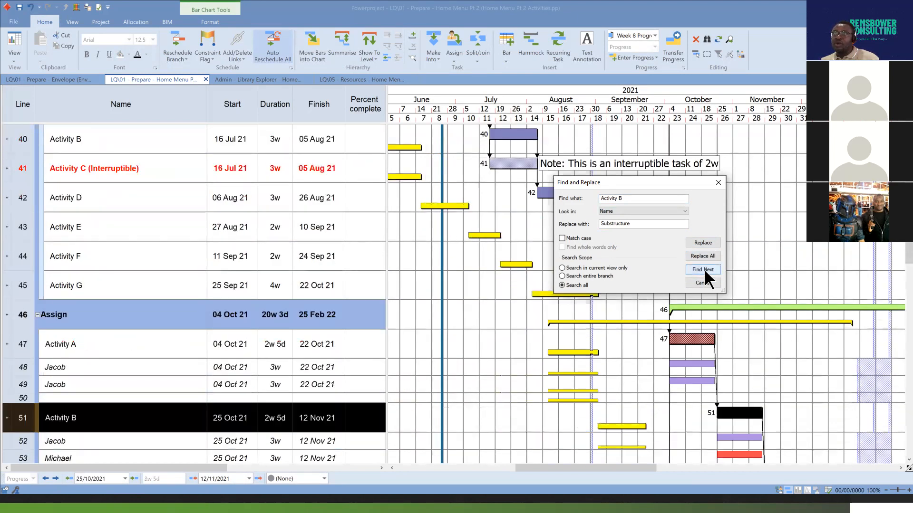
left_click(705, 273)
left_click(705, 273)
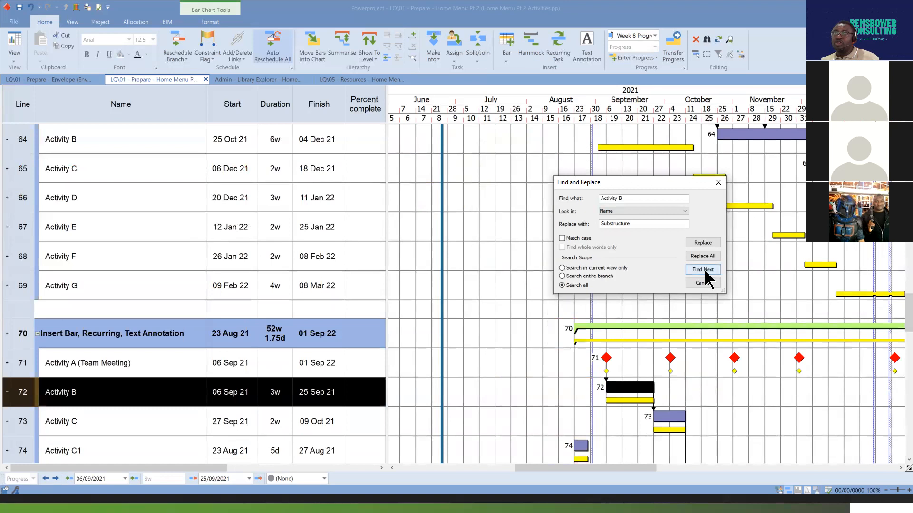
left_click(705, 273)
left_click(705, 273)
scroll(152, 351, "down", 2)
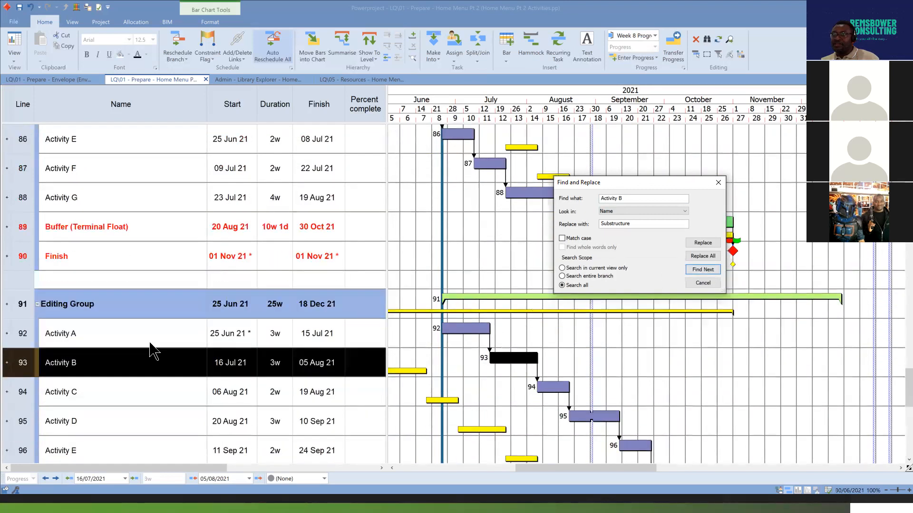
scroll(128, 326, "down", 2)
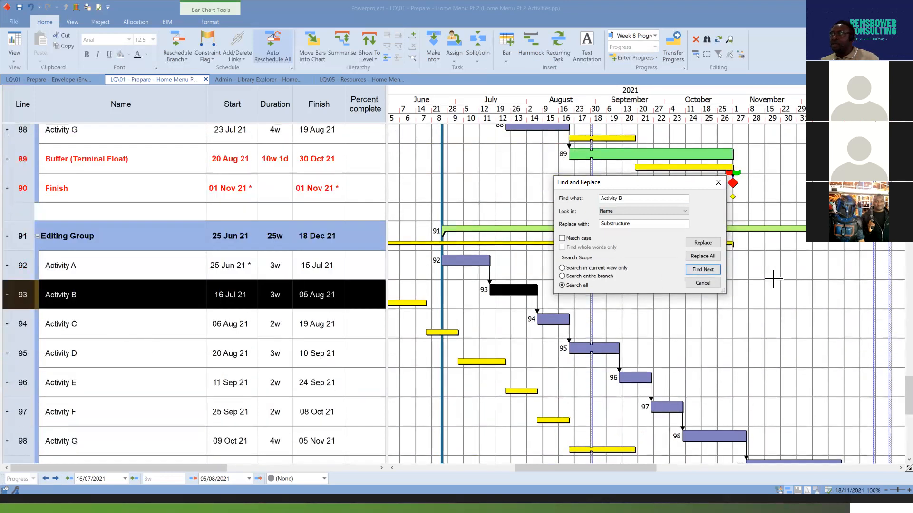
Replace the name of the Editing Group's Activity B with Substructure and review the task in the Editing Group.
left_click(713, 243)
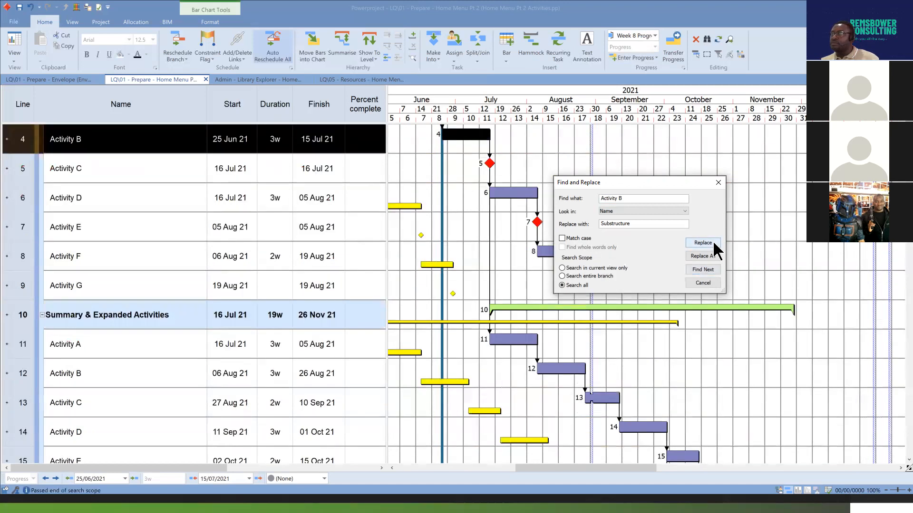
scroll(397, 292, "up", 3)
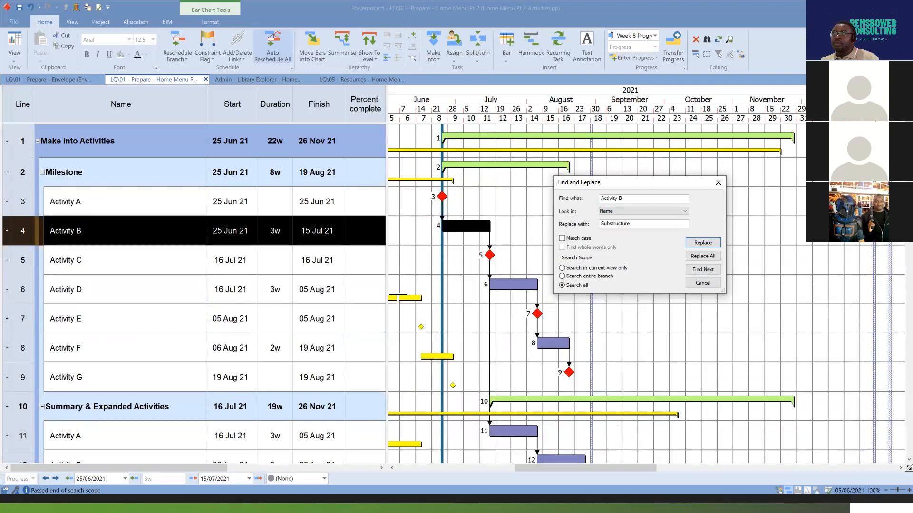
scroll(397, 292, "down", 3)
scroll(401, 281, "up", 2)
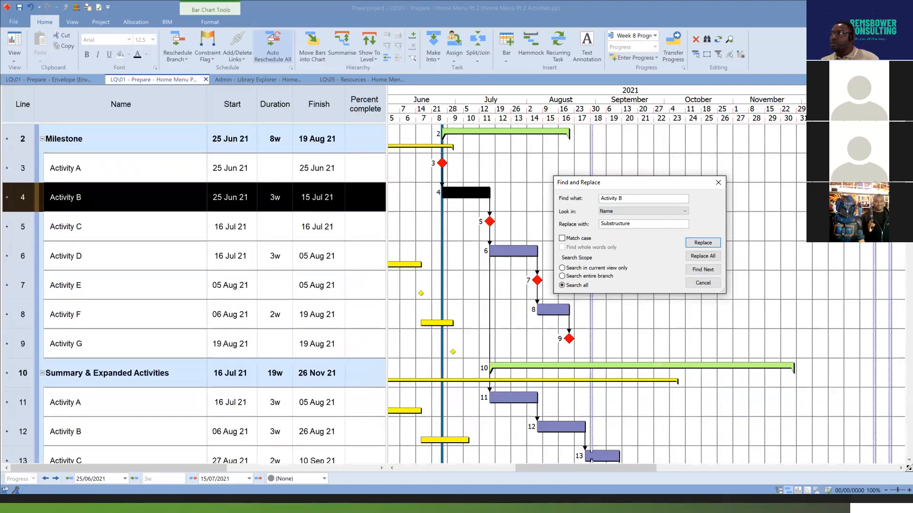
scroll(882, 255, "down", 20)
scroll(883, 402, "up", 2)
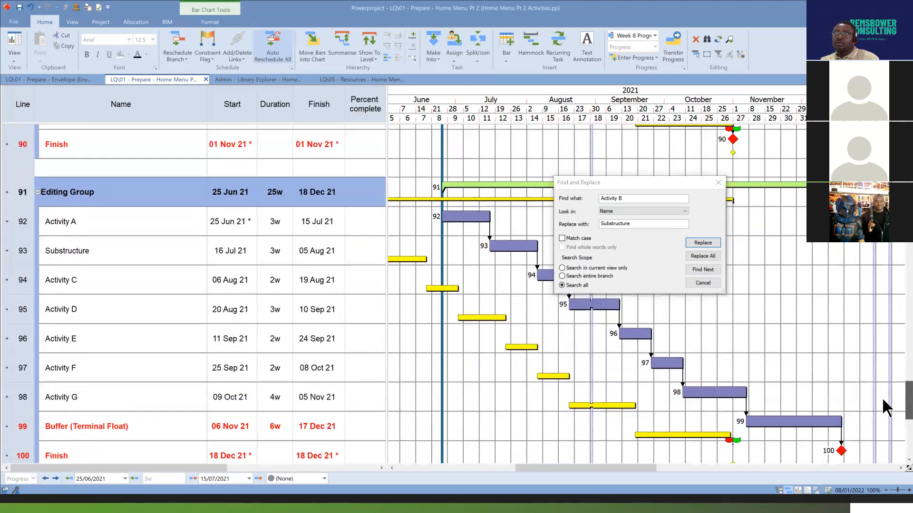
scroll(882, 398, "down", 1)
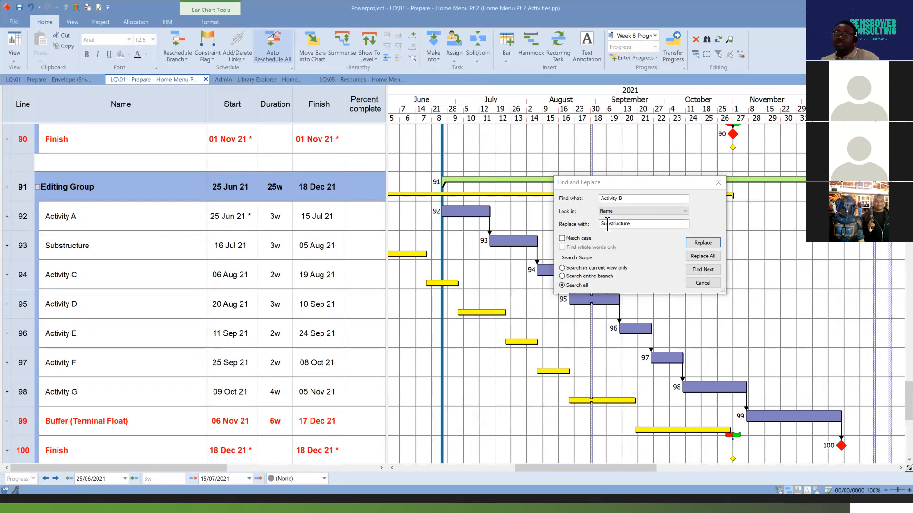
Replace every remaining Activity B name in the project with Substructure at once and close Find and Replace.
left_click(712, 259)
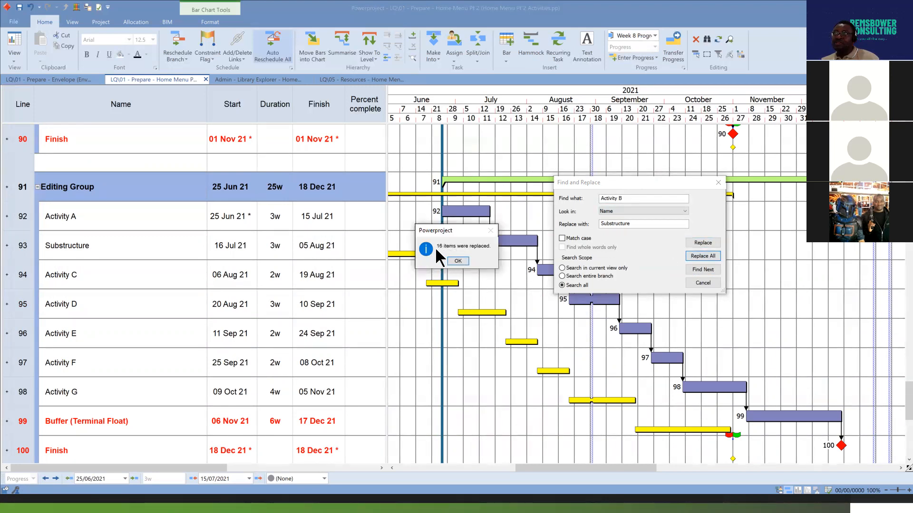
left_click(463, 260)
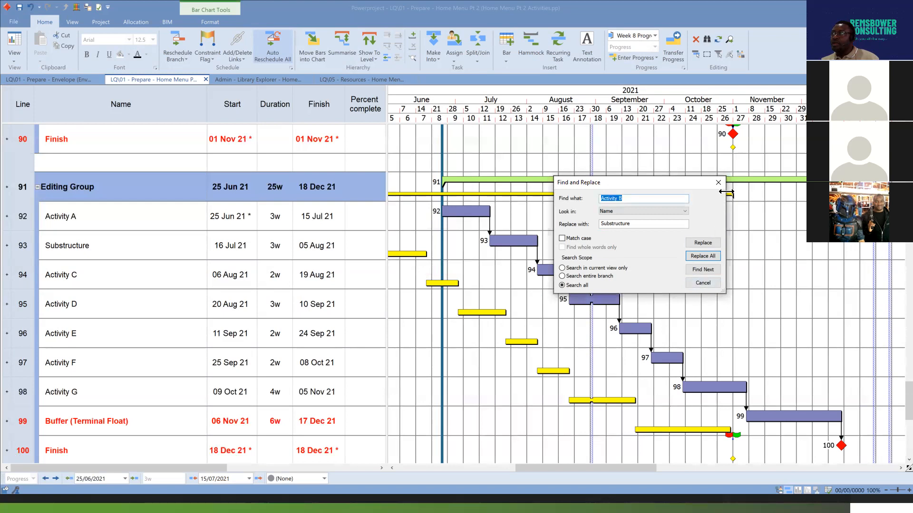
left_click(710, 279)
Examine the former Activity B names in each group, from the Editing Group up to the start of the programme.
scroll(290, 240, "up", 2)
scroll(289, 239, "up", 3)
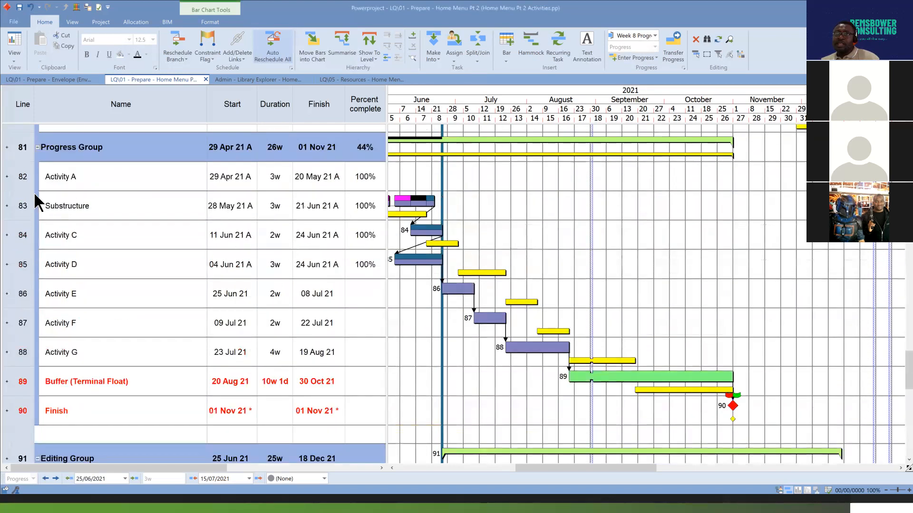
scroll(93, 203, "up", 8)
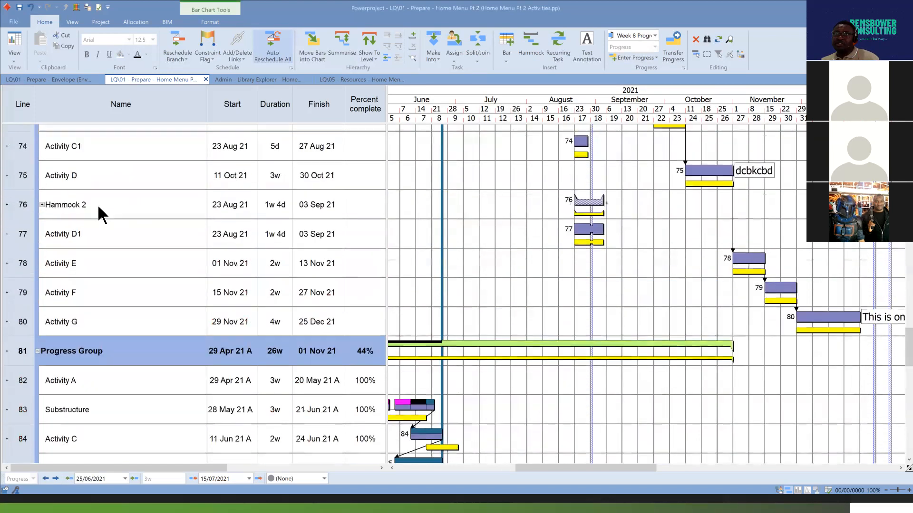
scroll(86, 166, "up", 10)
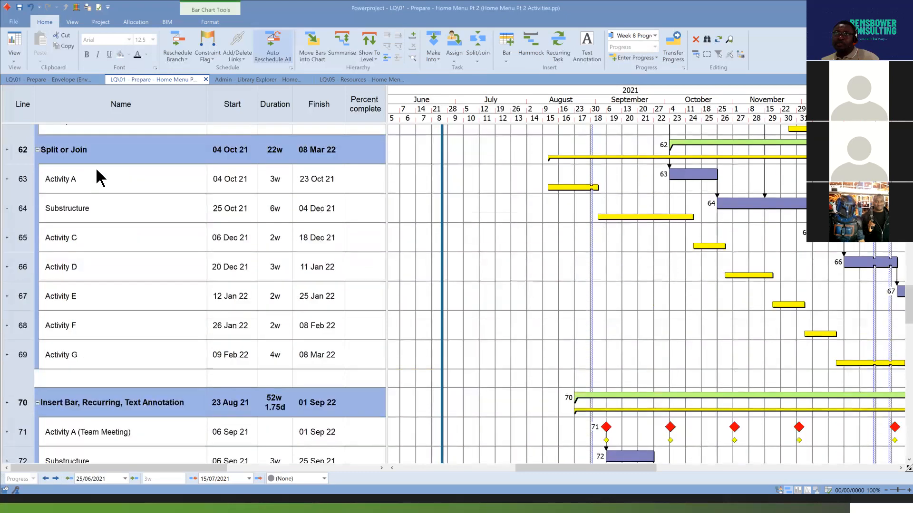
scroll(97, 202, "up", 18)
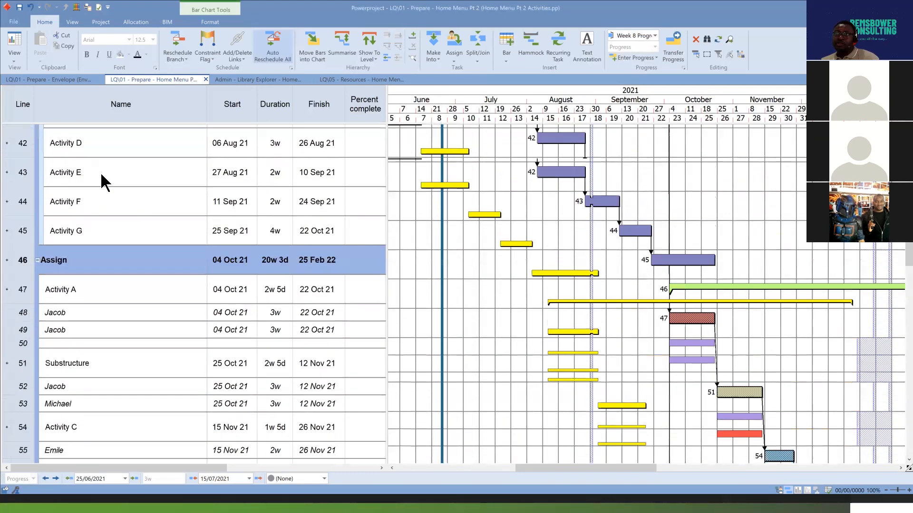
scroll(103, 180, "up", 13)
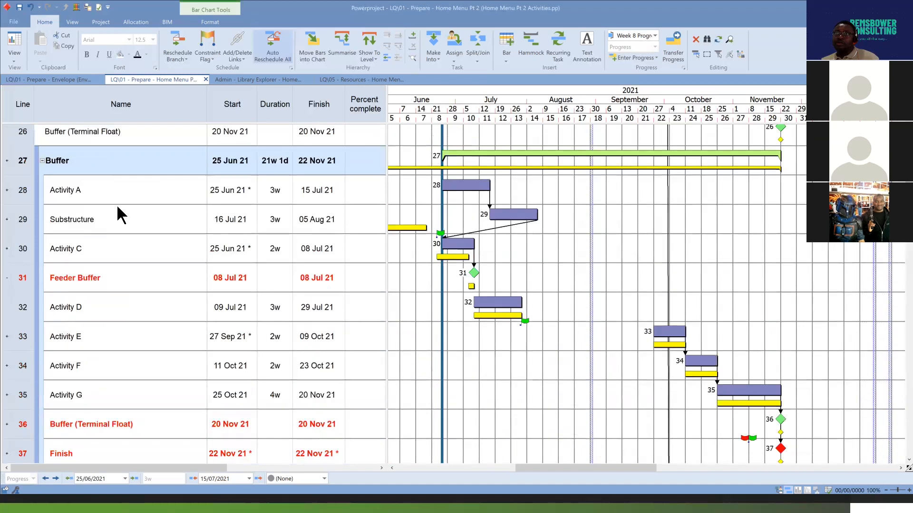
scroll(665, 229, "up", 4)
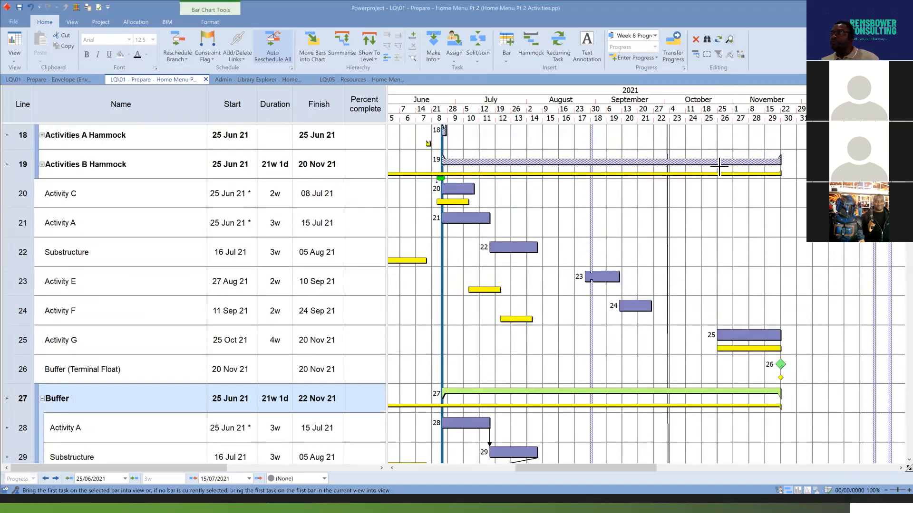
scroll(584, 263, "up", 2)
scroll(583, 263, "up", 1)
Select the Buffer group's Buffer (Terminal Float) line and bring its first task into view in the chart.
left_click_drag(649, 469, 472, 465)
scroll(401, 300, "up", 5)
scroll(399, 306, "down", 9)
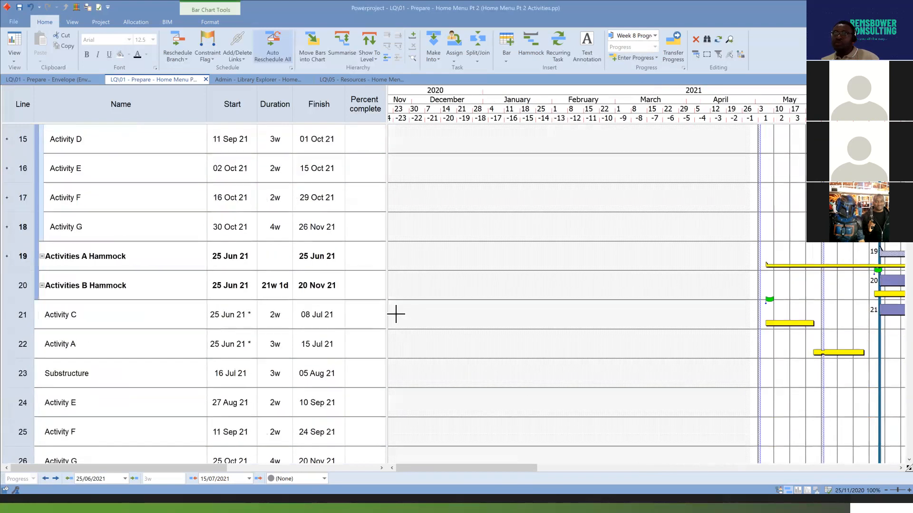
scroll(392, 323, "down", 8)
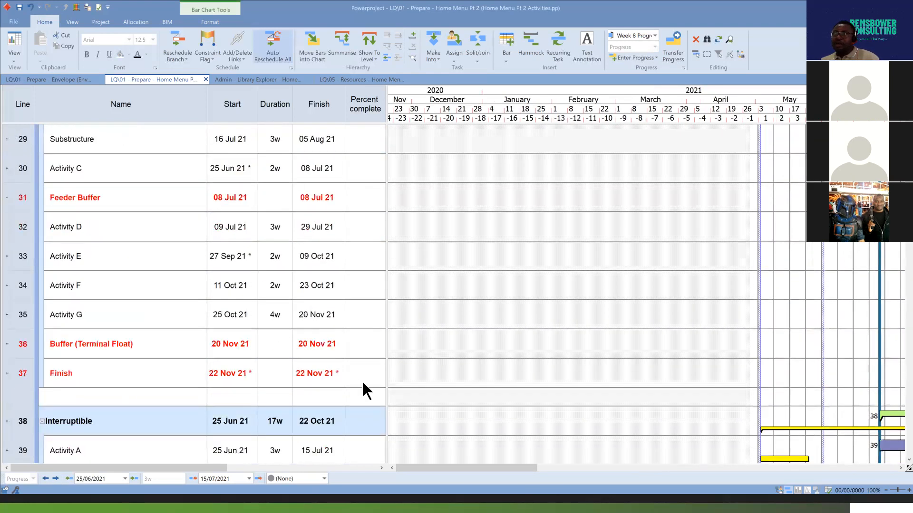
left_click(23, 344)
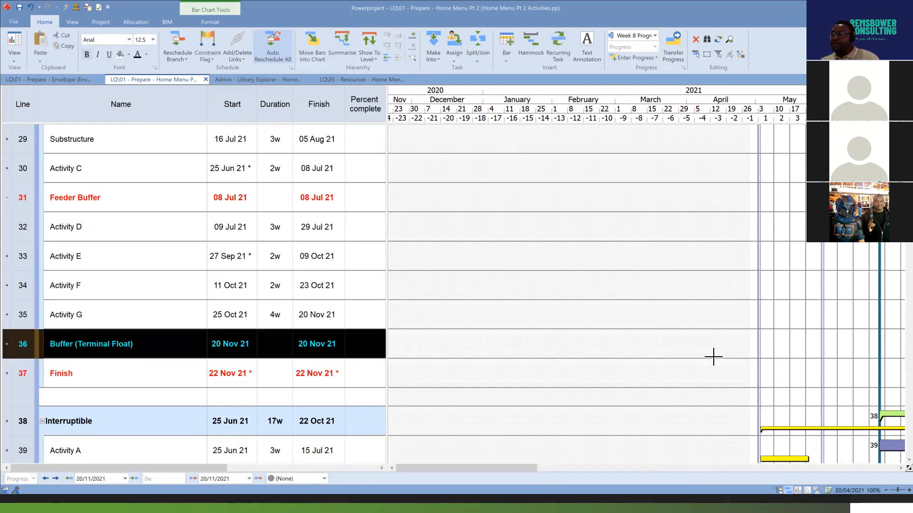
left_click_drag(501, 468, 432, 457)
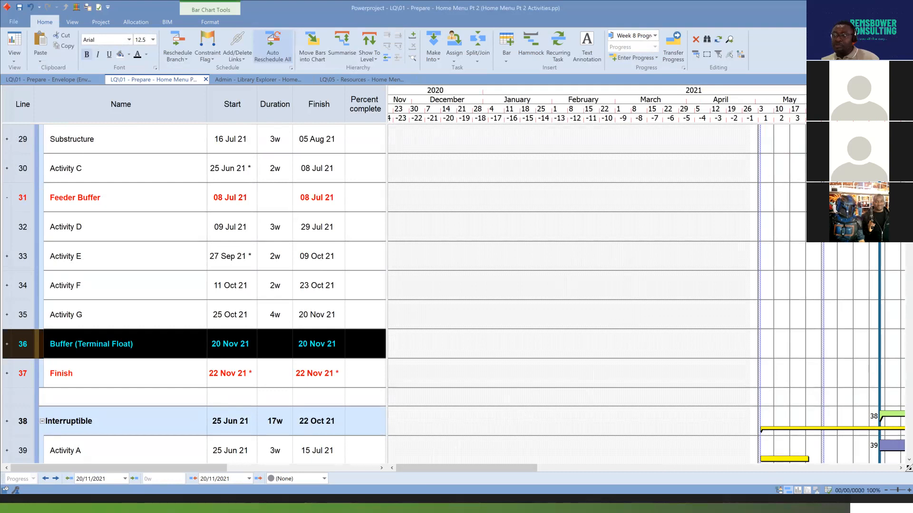
left_click_drag(451, 468, 511, 469)
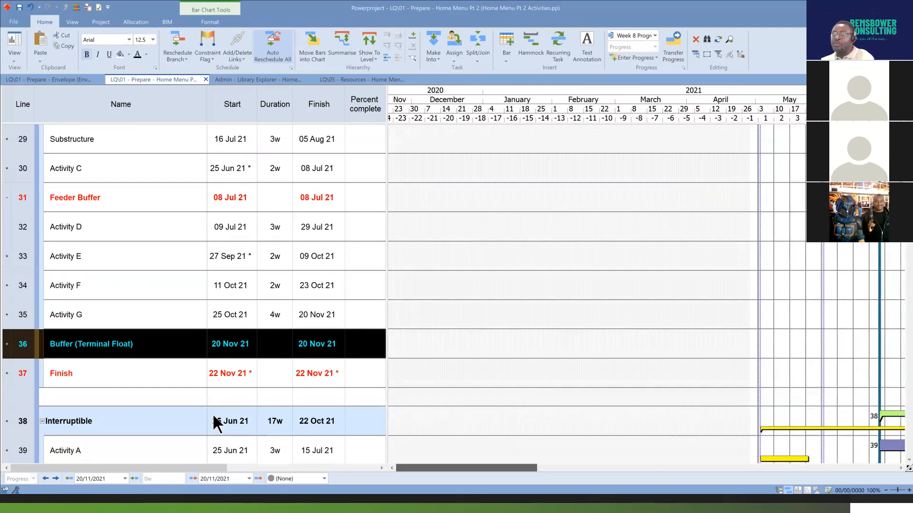
left_click(732, 41)
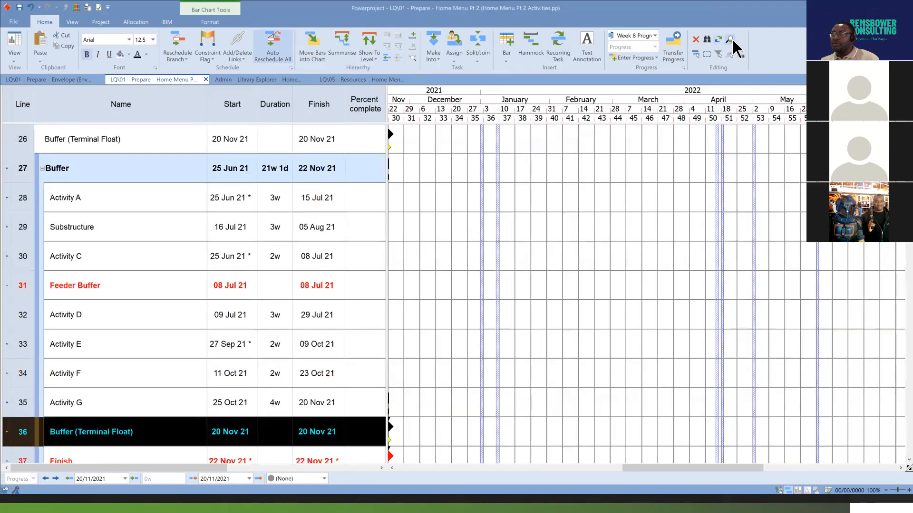
left_click_drag(699, 467, 667, 464)
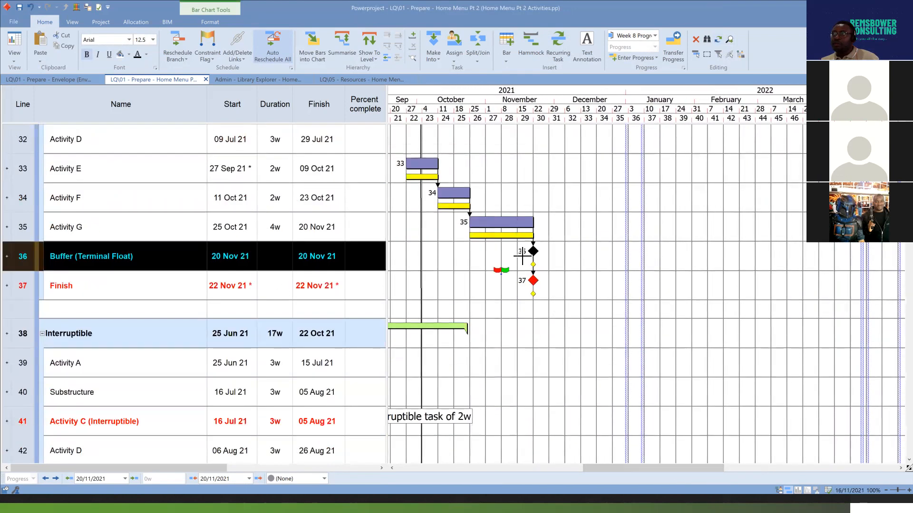
Clear the selection, select Buffer (Terminal Float) in the Buffer group again, and extend the selection with Select All.
left_click(547, 250)
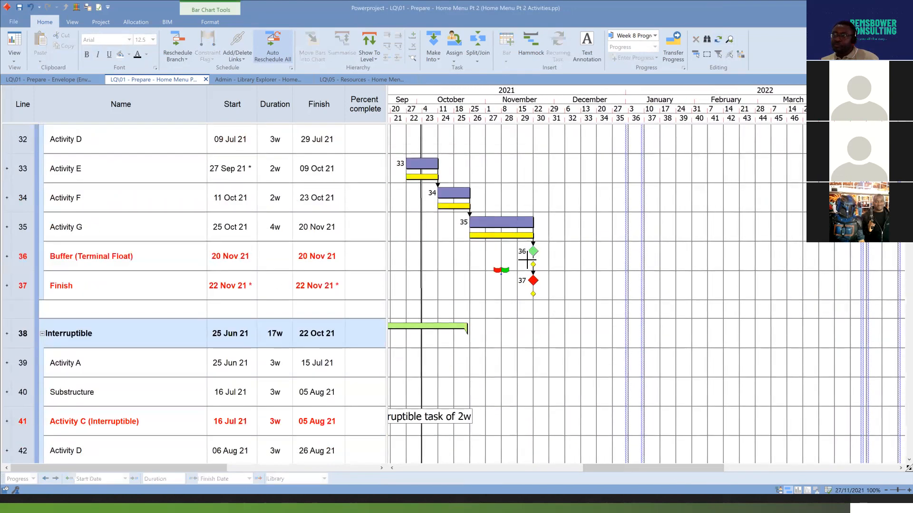
left_click(20, 254)
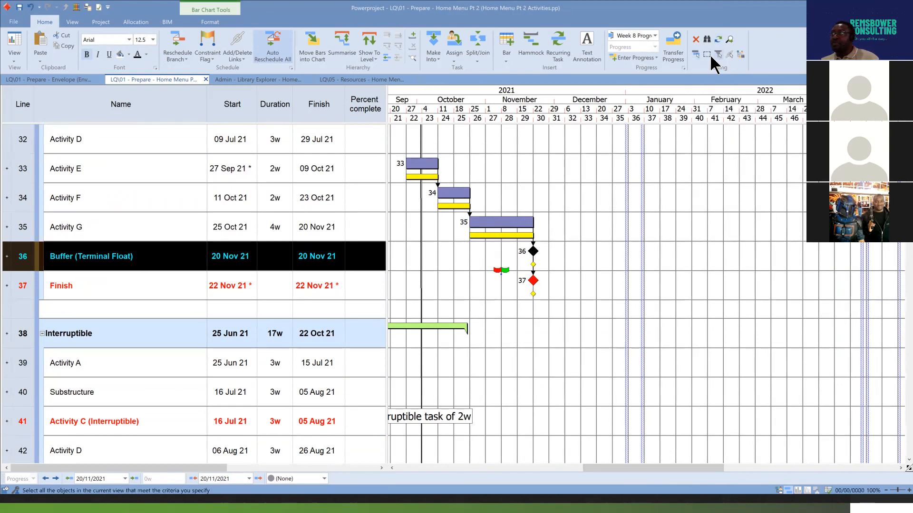
left_click(695, 54)
left_click_drag(705, 465, 598, 468)
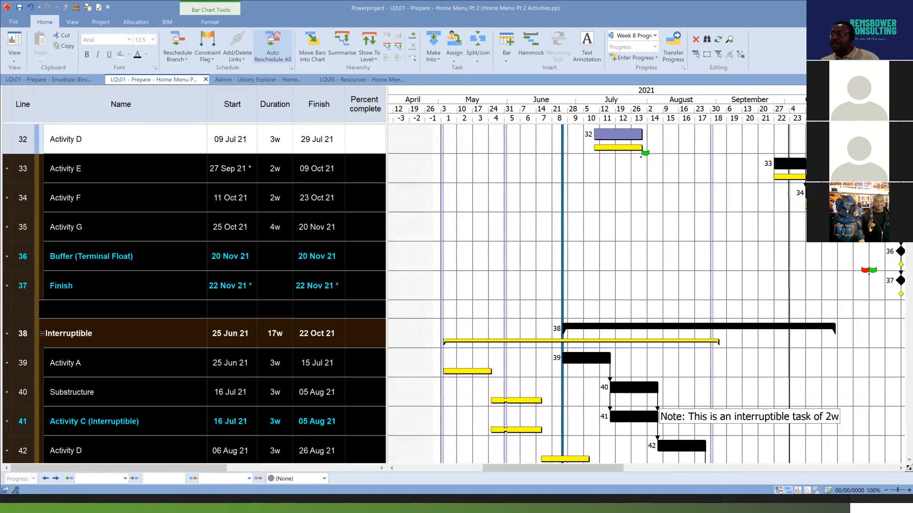
Show the project tree, display the whole Home Menu Pt 2 project in the bar chart, and open the chart formatting tools.
left_click(779, 490)
left_click(64, 91)
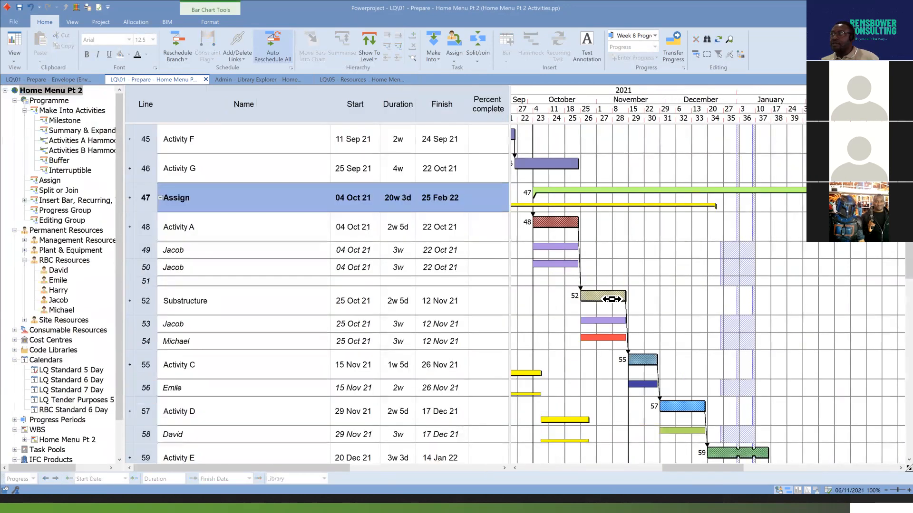
left_click(216, 25)
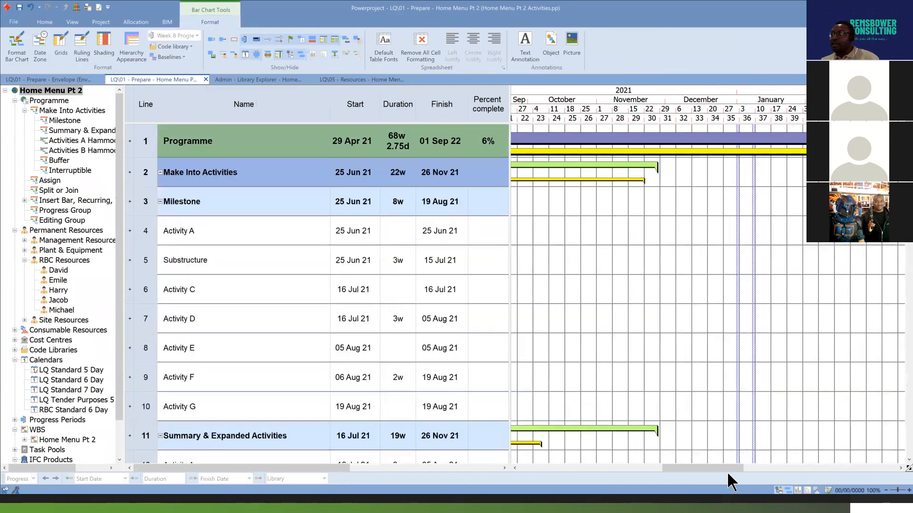
Select the Milestone group's Activity D bar, extend the selection to all bars, review them, and clear the selection.
left_click_drag(726, 469, 648, 468)
left_click(743, 316)
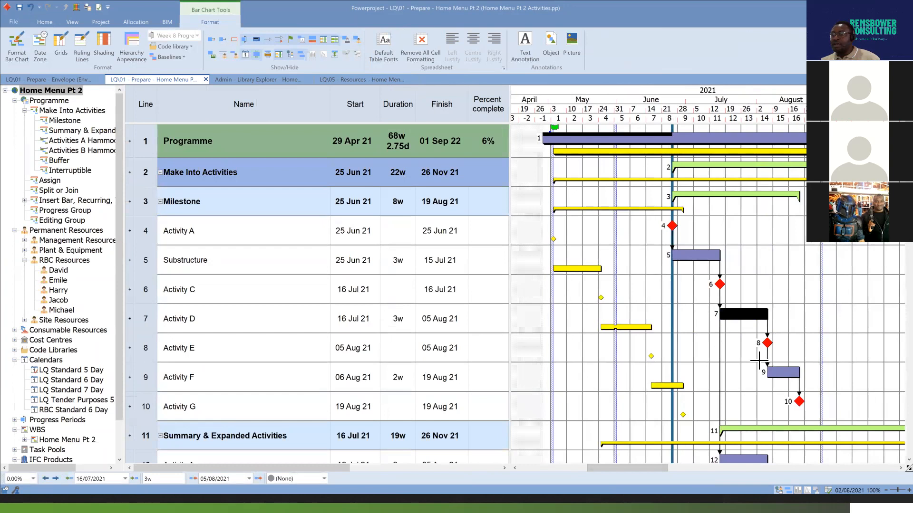
key("ctrl+a")
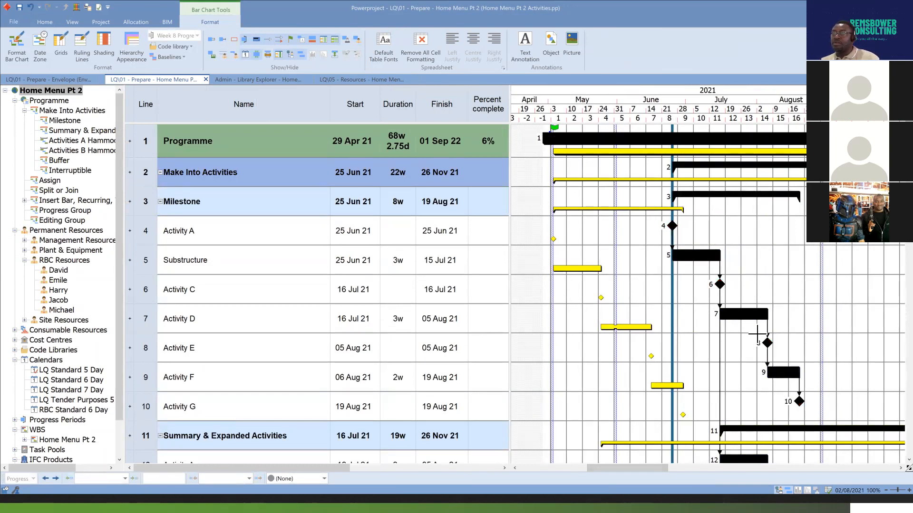
scroll(758, 336, "down", 6)
scroll(758, 338, "up", 2)
scroll(758, 338, "down", 3)
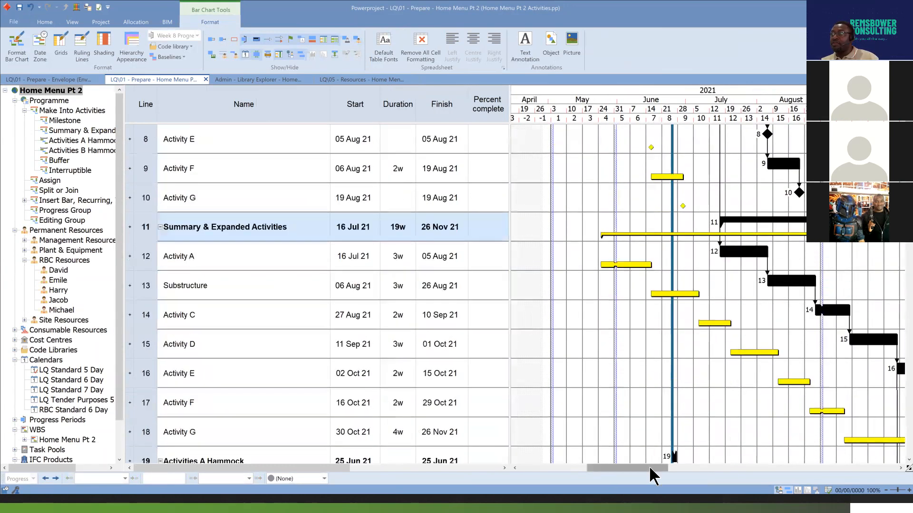
left_click_drag(652, 469, 678, 469)
scroll(715, 236, "up", 7)
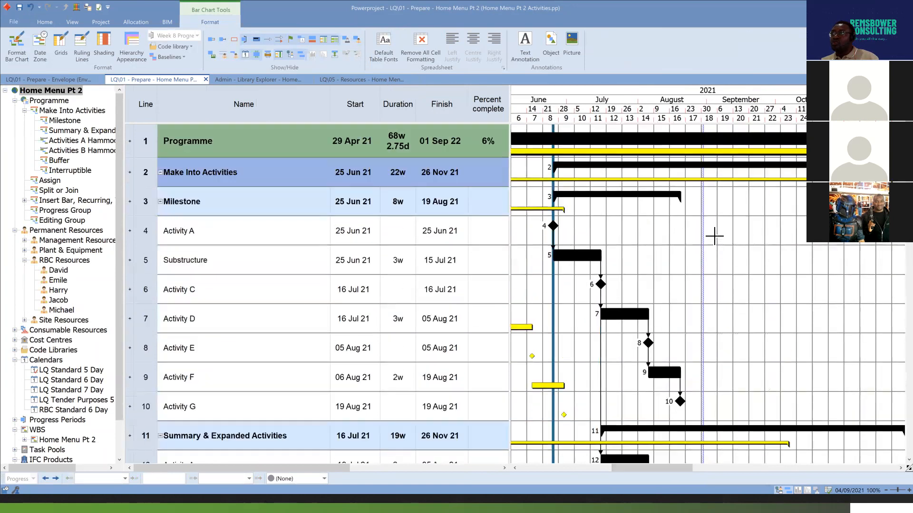
left_click(724, 262)
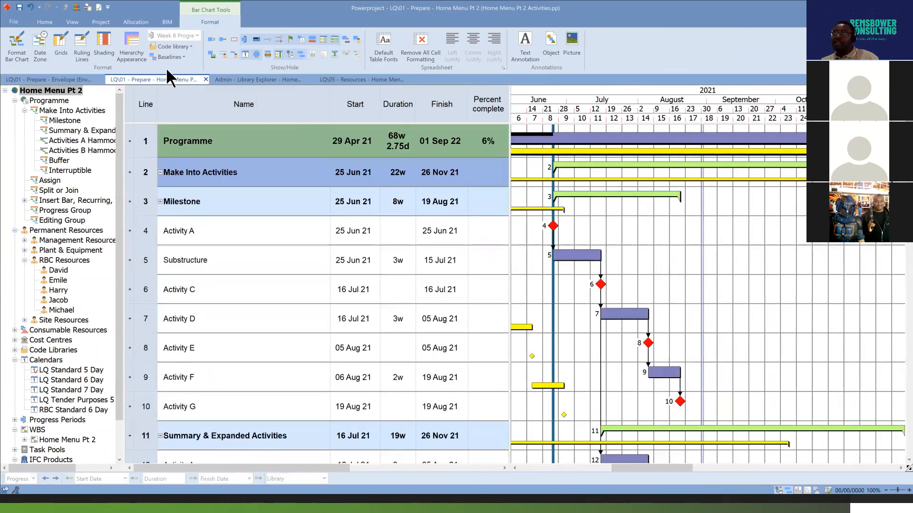
Select all the lines and bars in the project with Select All, look them over, and clear the selection.
left_click(50, 21)
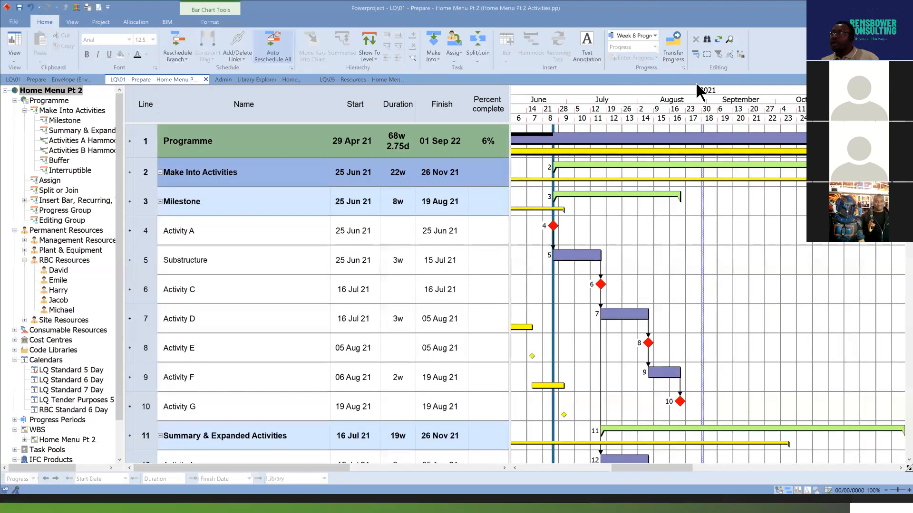
left_click(697, 53)
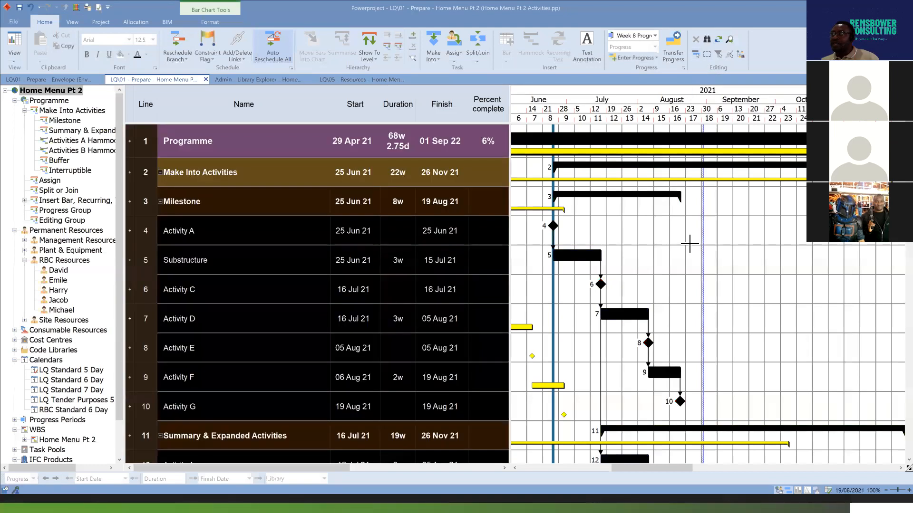
scroll(691, 247, "down", 6)
scroll(691, 246, "down", 5)
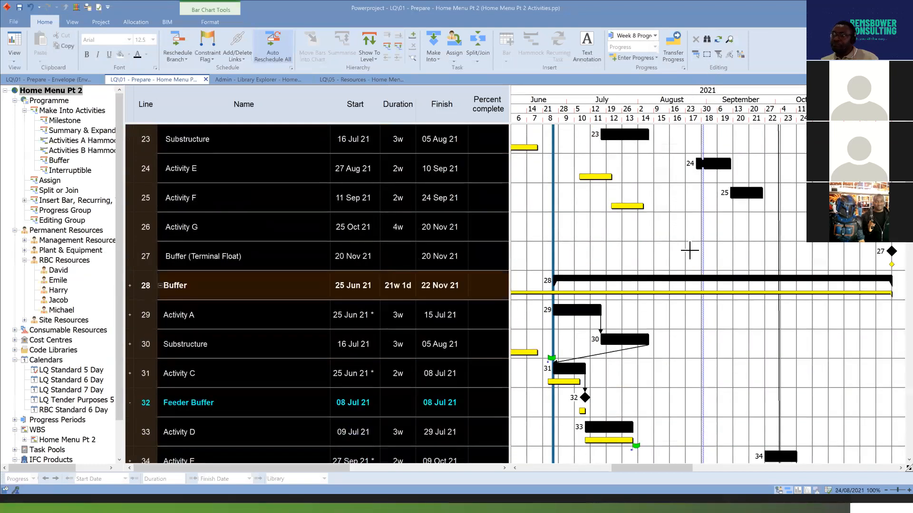
scroll(688, 259, "up", 2)
scroll(689, 259, "up", 9)
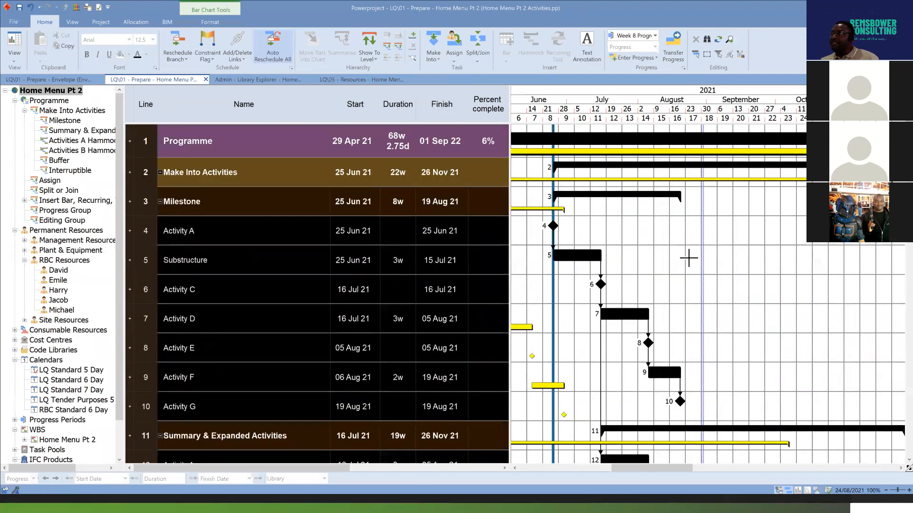
left_click(689, 258)
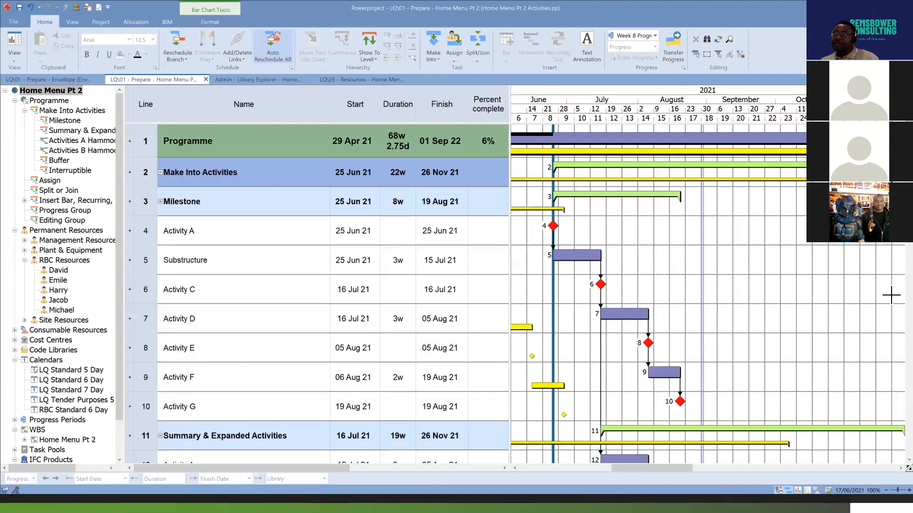
Display the Programme branch in the bar chart and look through its groups down to Insert Bar, Recurring, Text Annotation.
left_click(52, 100)
scroll(747, 286, "down", 2)
scroll(747, 285, "down", 8)
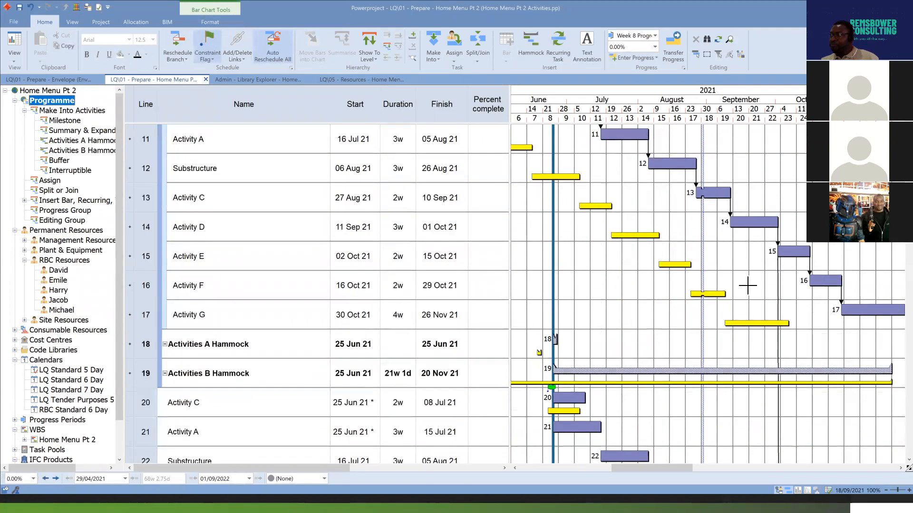
scroll(748, 286, "down", 9)
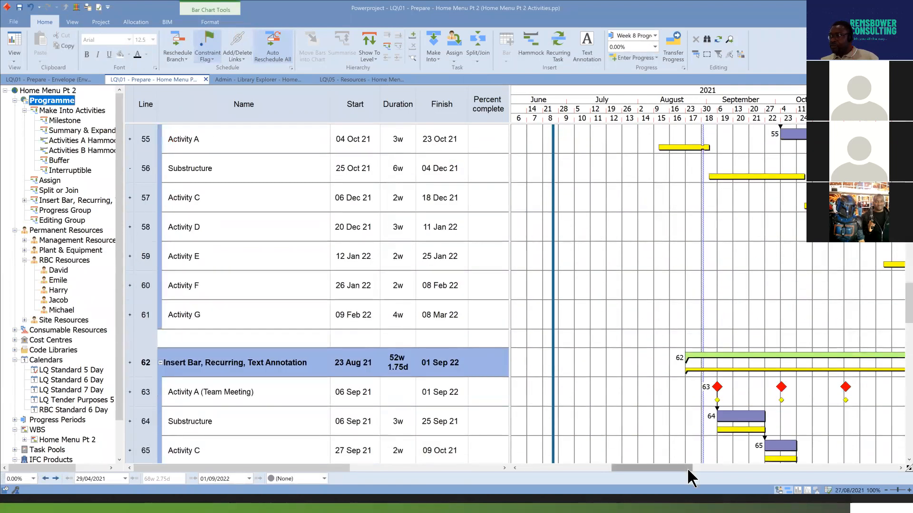
left_click_drag(686, 467, 732, 462)
scroll(673, 221, "up", 1)
scroll(673, 223, "up", 1)
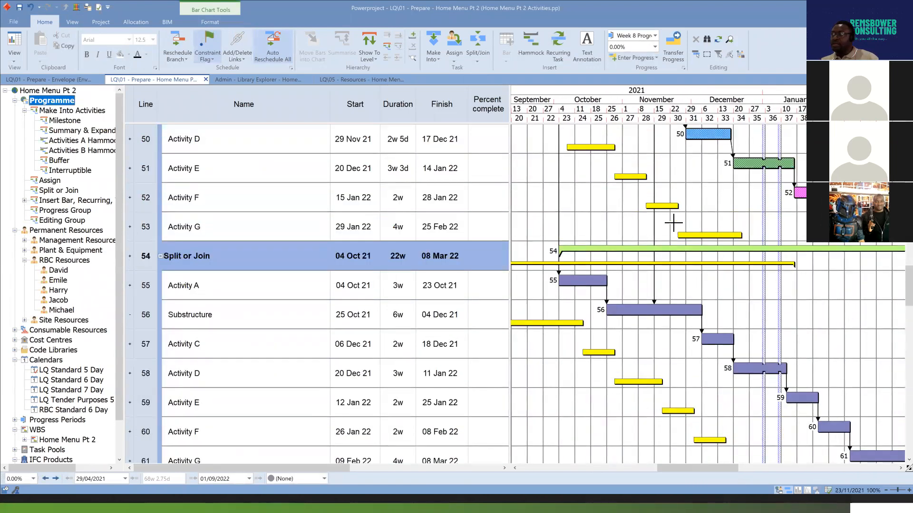
scroll(673, 223, "down", 1)
Hide the baseline bars in the Programme's bar chart.
left_click(215, 26)
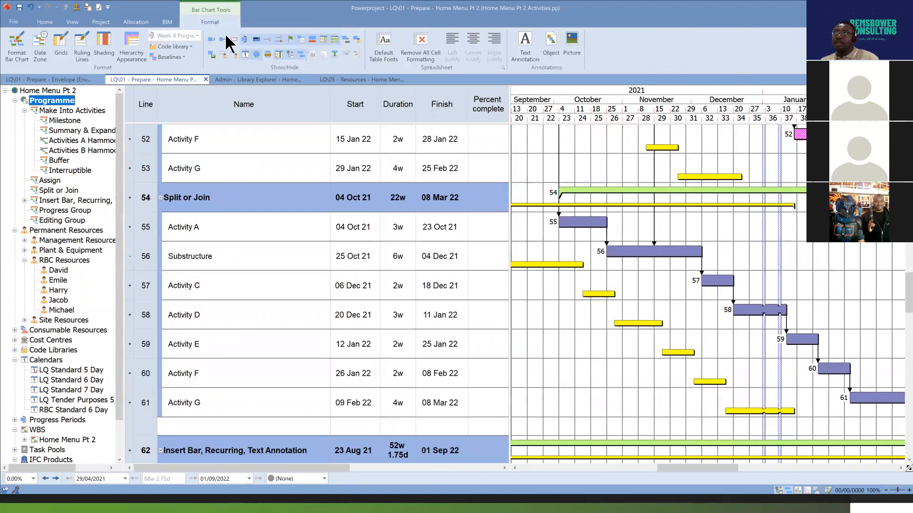
key("ctrl+Home")
scroll(646, 338, "down", 1)
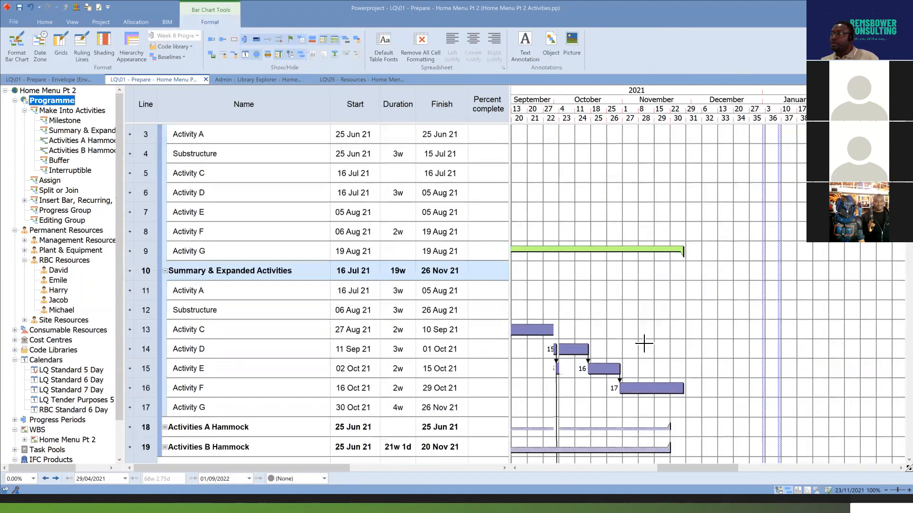
Select the Activity A to Activity G bars of the Summary & Expanded Activities group with Area Select.
left_click_drag(721, 468, 685, 470)
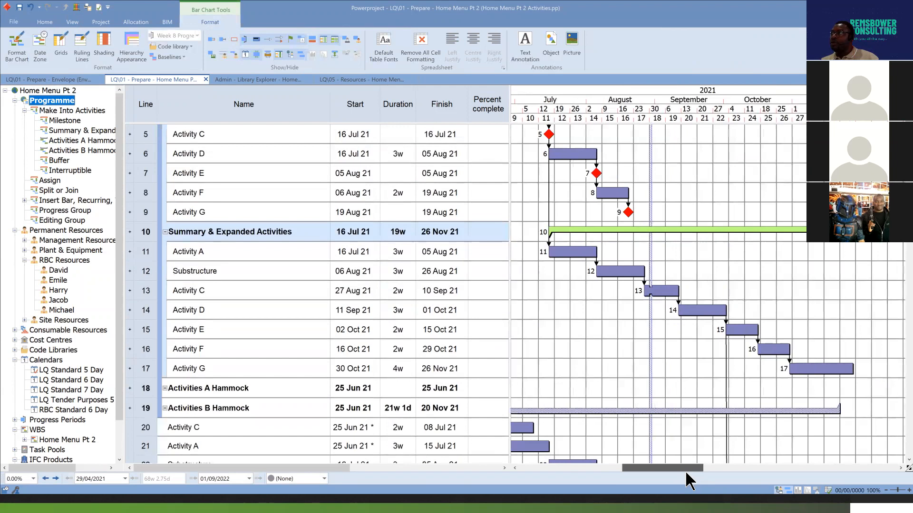
left_click(35, 25)
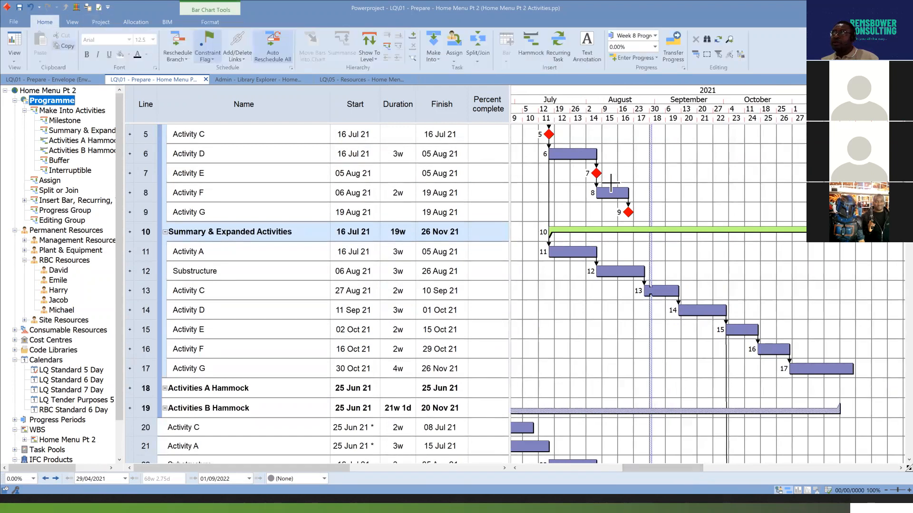
left_click(707, 55)
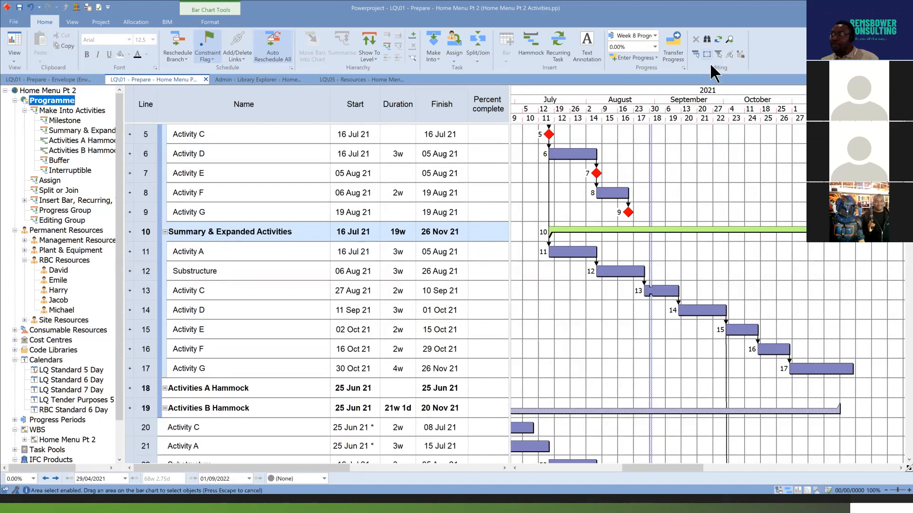
left_click_drag(537, 241, 863, 397)
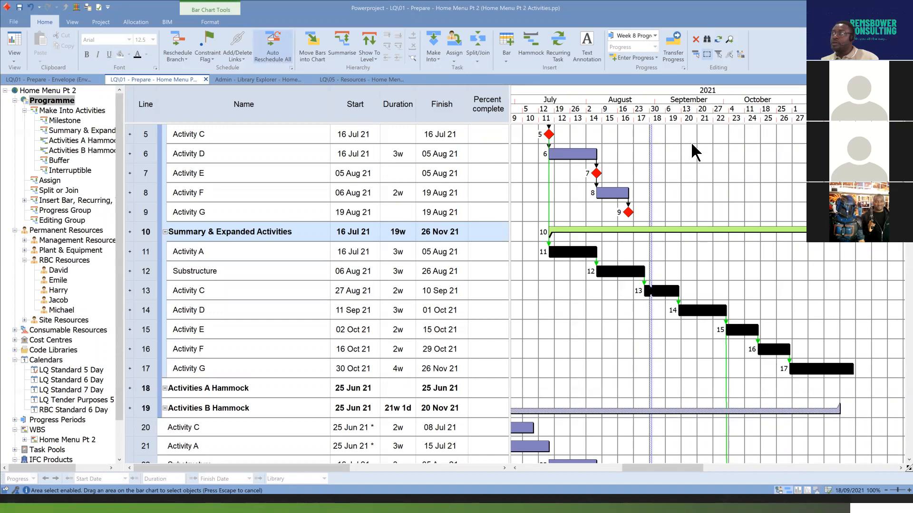
Area-select all the bars and milestones of the Milestone group, from Activity A to Activity G.
scroll(696, 152, "up", 3)
left_click_drag(683, 468, 650, 468)
left_click(707, 54)
left_click_drag(812, 298, 634, 164)
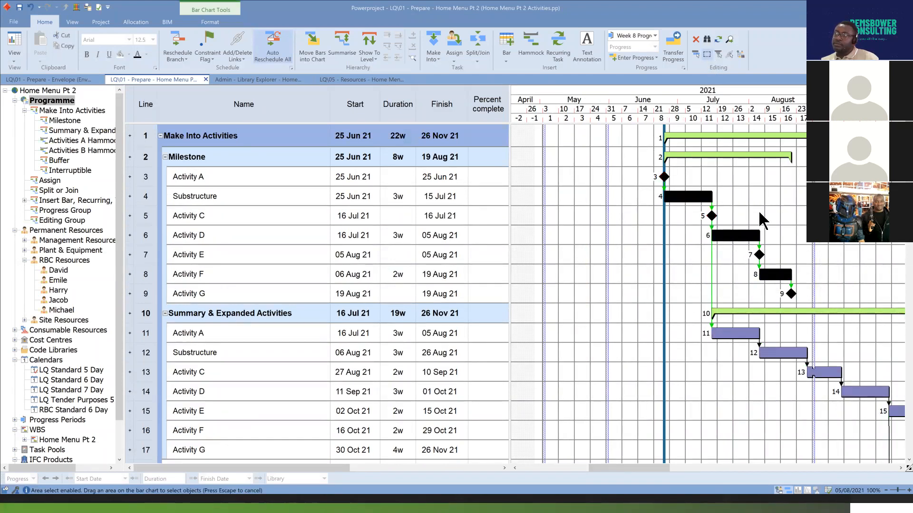
Replace the selection with an area selection around all seven activity bars under Summary & Expanded Activities.
left_click_drag(666, 469, 704, 468)
scroll(732, 357, "down", 2)
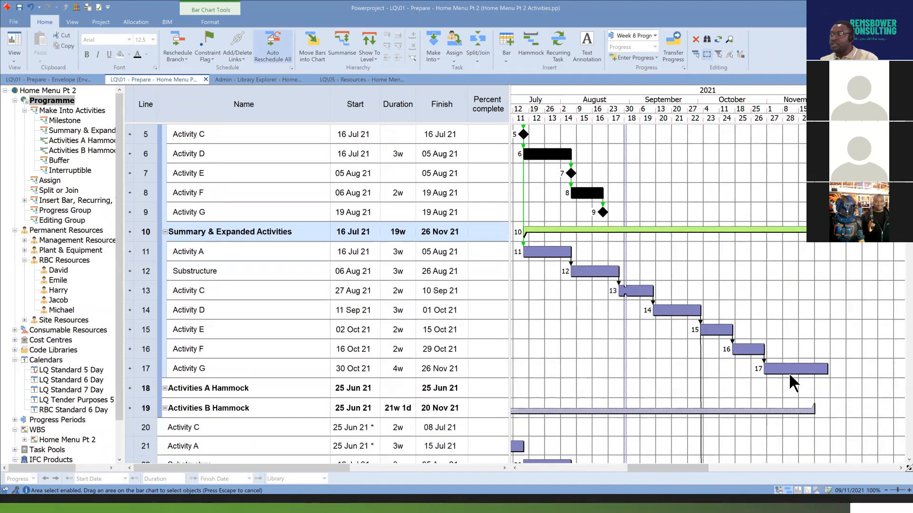
left_click_drag(854, 398, 561, 252)
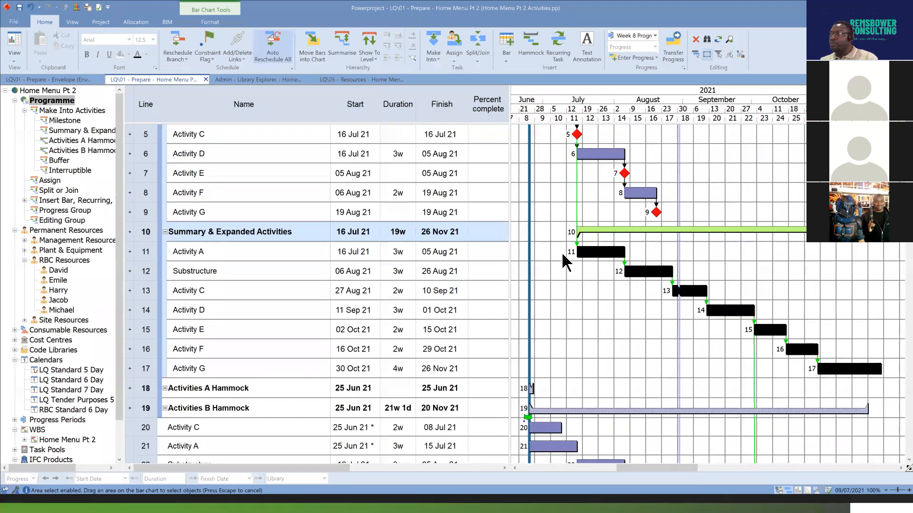
scroll(578, 260, "up", 1)
scroll(787, 327, "down", 1)
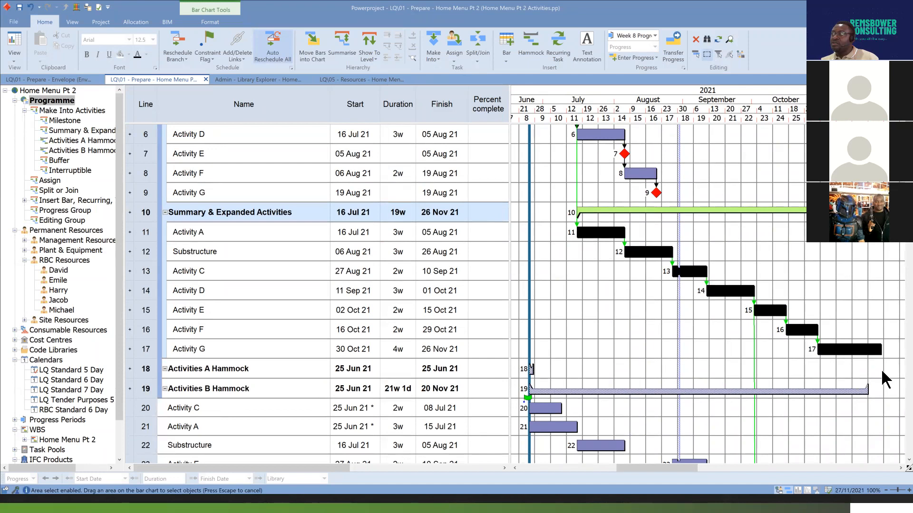
Area-select only the Summary & Expanded Activities group's Activity F and Activity G bars, and clear the selection.
left_click_drag(863, 364, 734, 328)
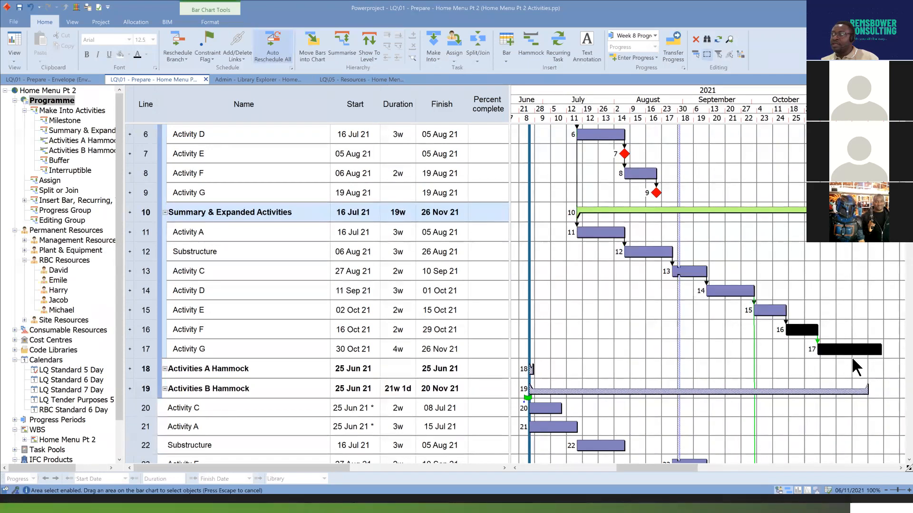
left_click(707, 53)
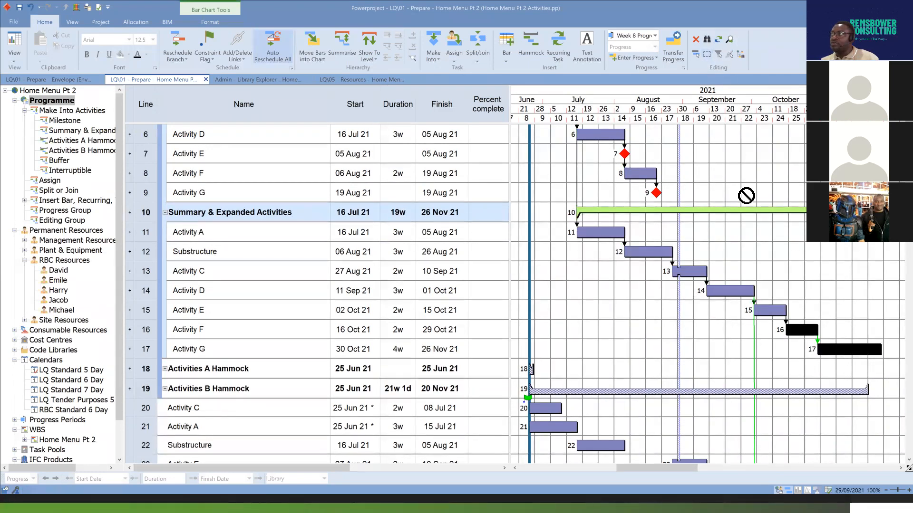
mouse_move(679, 468)
left_mouse_down()
mouse_move(691, 468)
mouse_move(666, 466)
left_mouse_up()
left_click(743, 290)
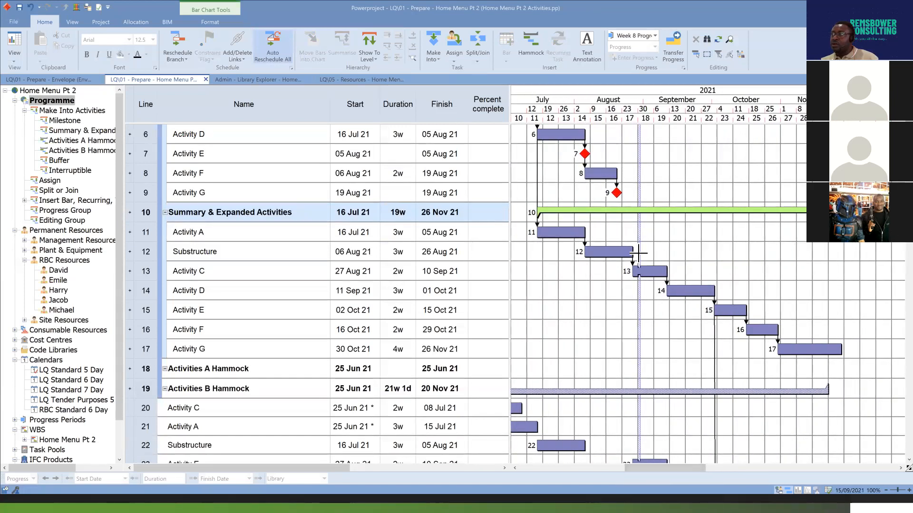
Area-select the Activity C and Activity D bars in the Summary & Expanded Activities group and delete them.
left_click_drag(635, 272, 733, 303)
left_click(707, 55)
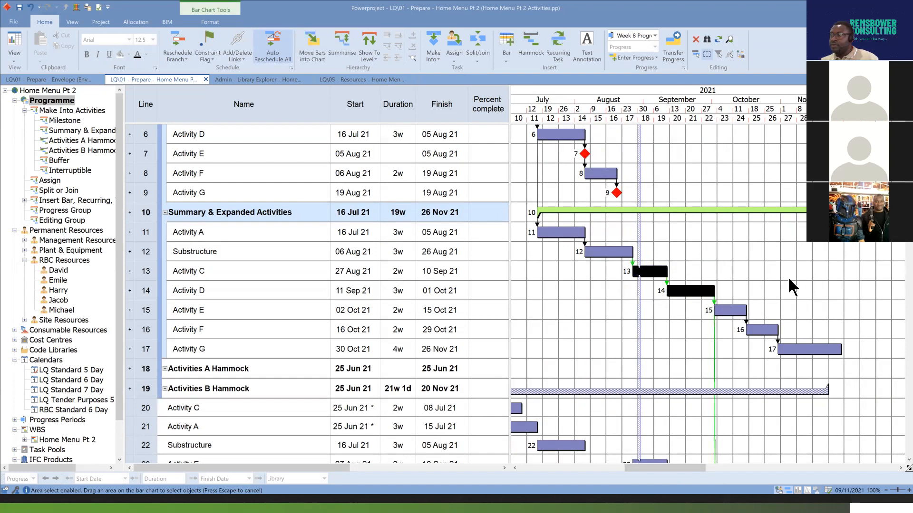
left_click(695, 39)
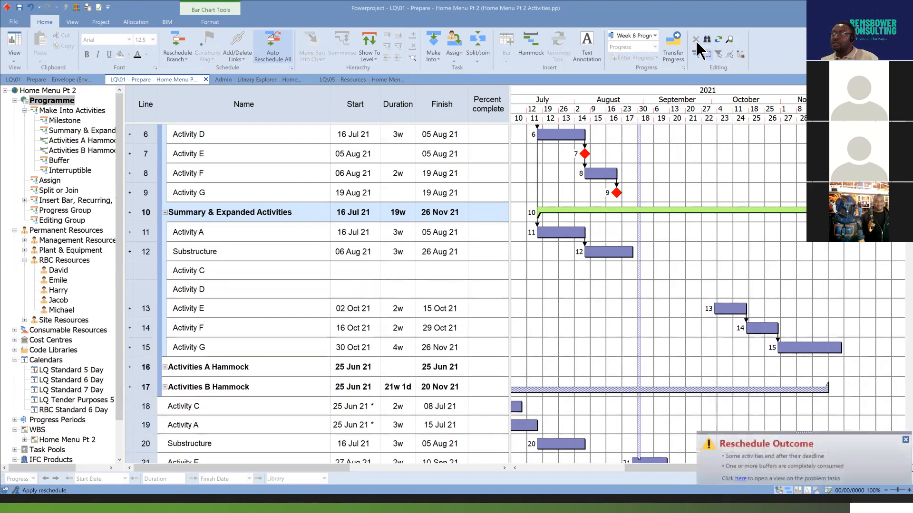
Undo the deletion of the Activity C and Activity D bars and clear the selection.
left_click(31, 7)
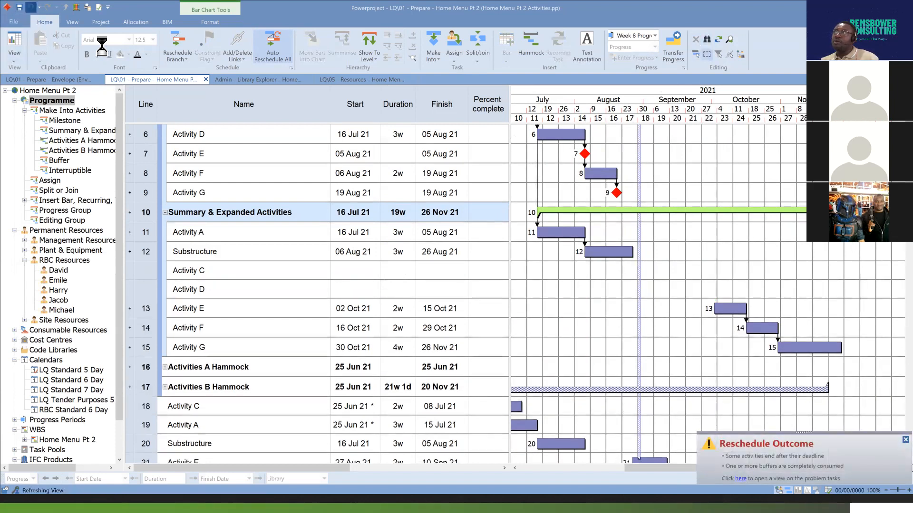
left_click(733, 265)
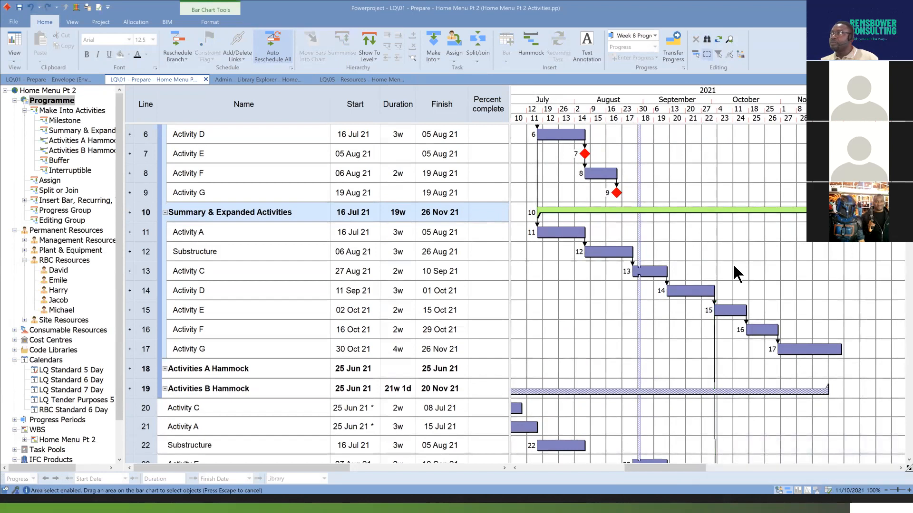
Open Select by Filter and move its dialog clear of the activity table.
left_click(719, 54)
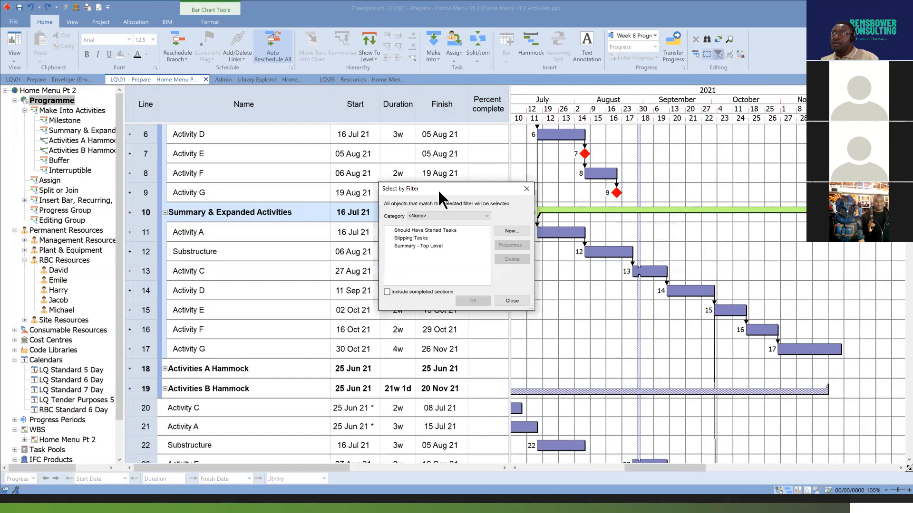
left_click_drag(455, 185, 620, 184)
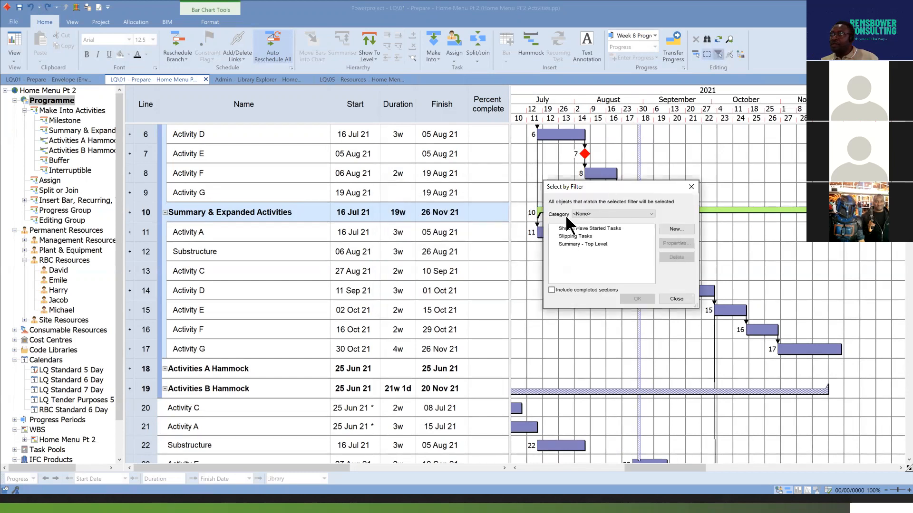
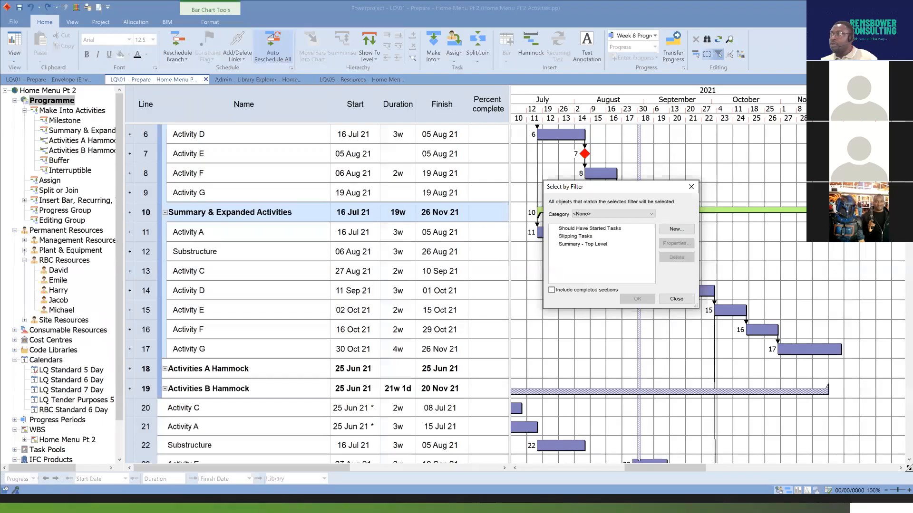
left_click(651, 214)
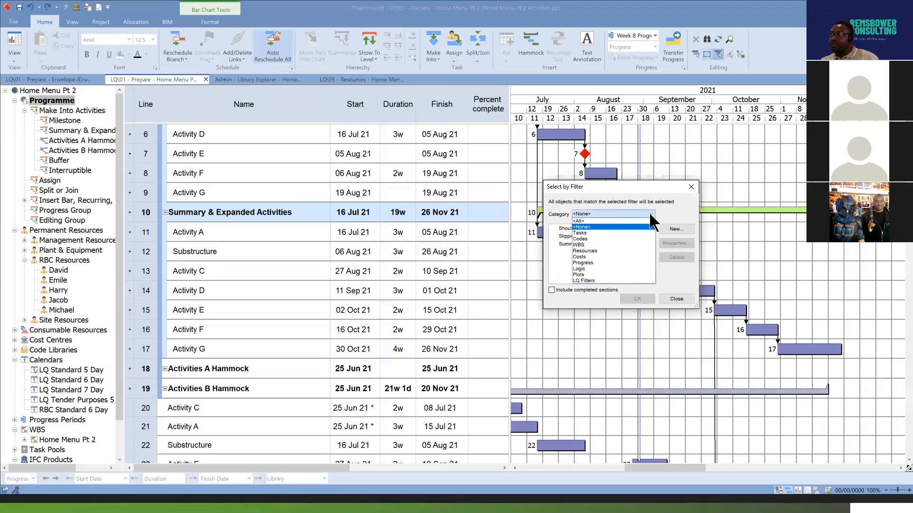
left_click(612, 264)
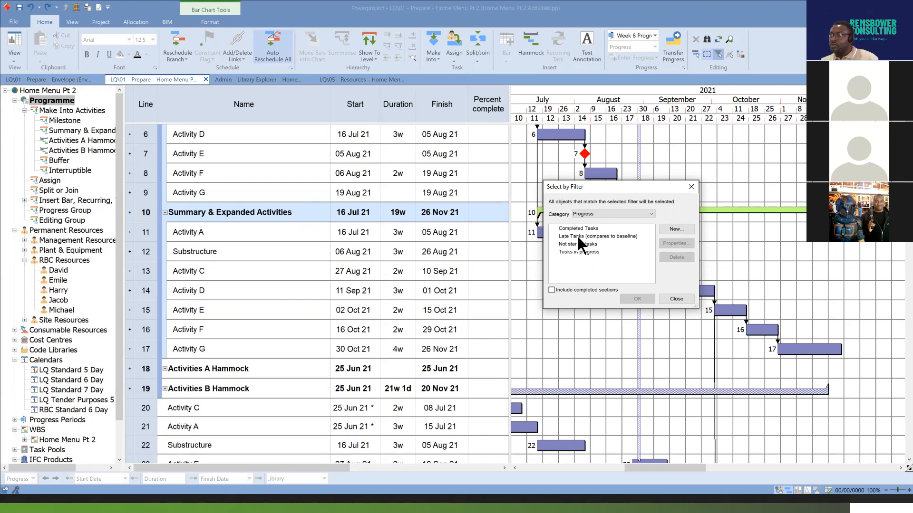
left_click(685, 299)
Show the yellow baseline bars beneath the current task bars in the bar chart.
left_click(210, 22)
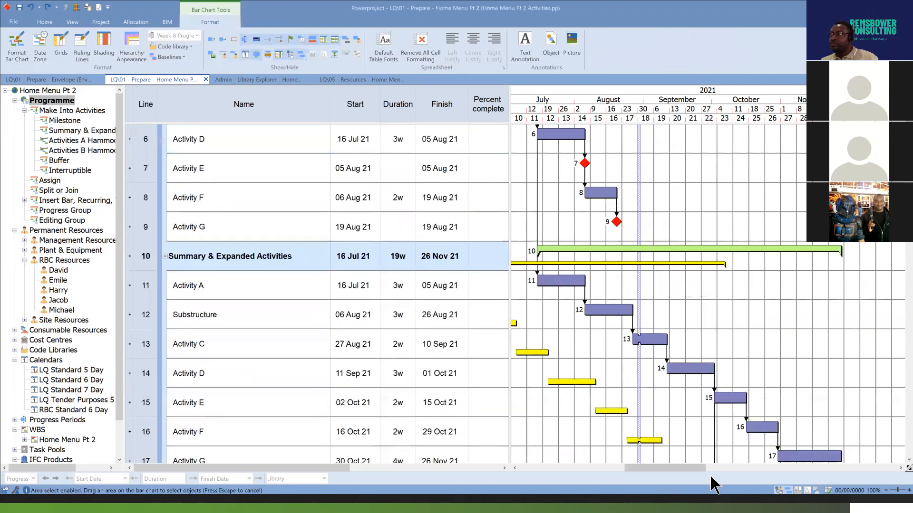
scroll(652, 465, "left", 3)
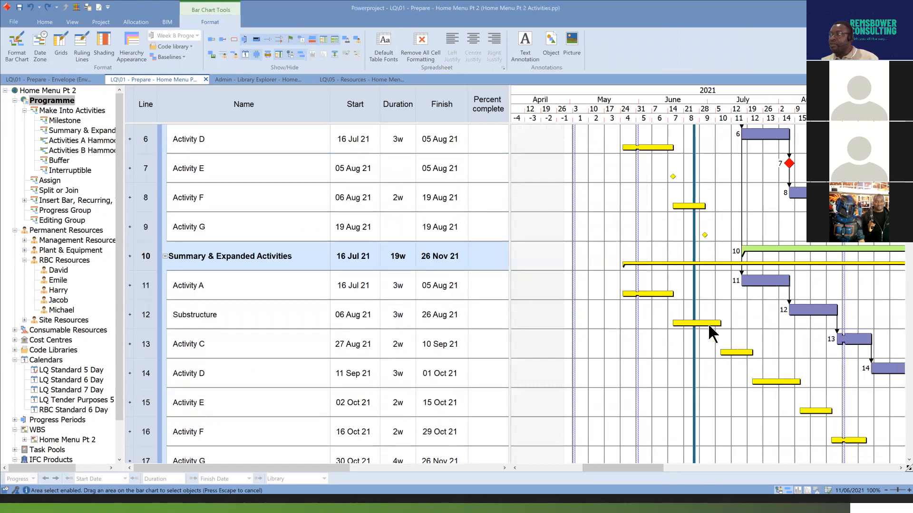
scroll(680, 246, "up", 2)
scroll(656, 240, "up", 3)
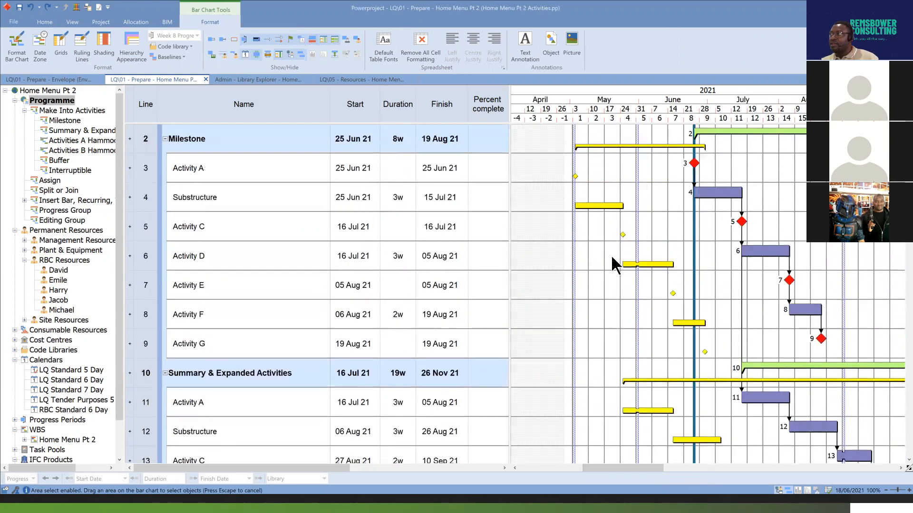
Compare the baseline bars with the current task bars from the Milestone group down to the Progress Group.
scroll(675, 282, "down", 14)
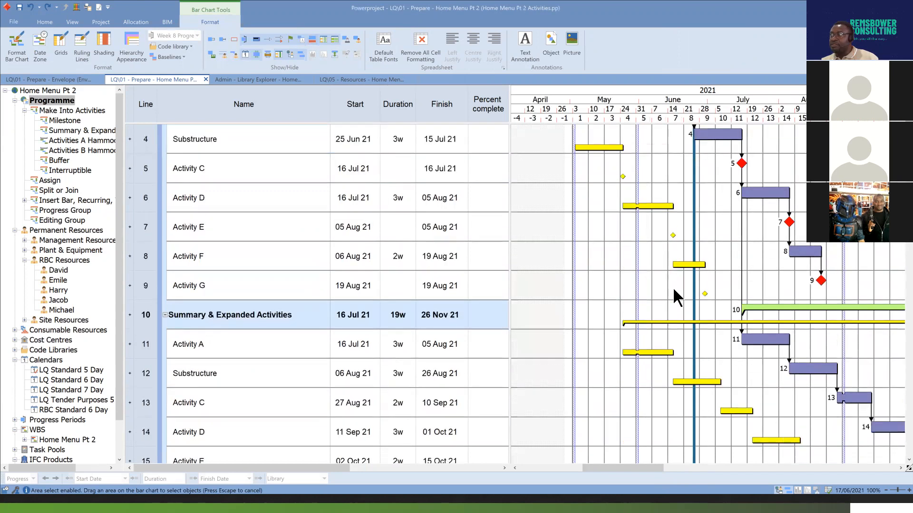
scroll(672, 287, "down", 4)
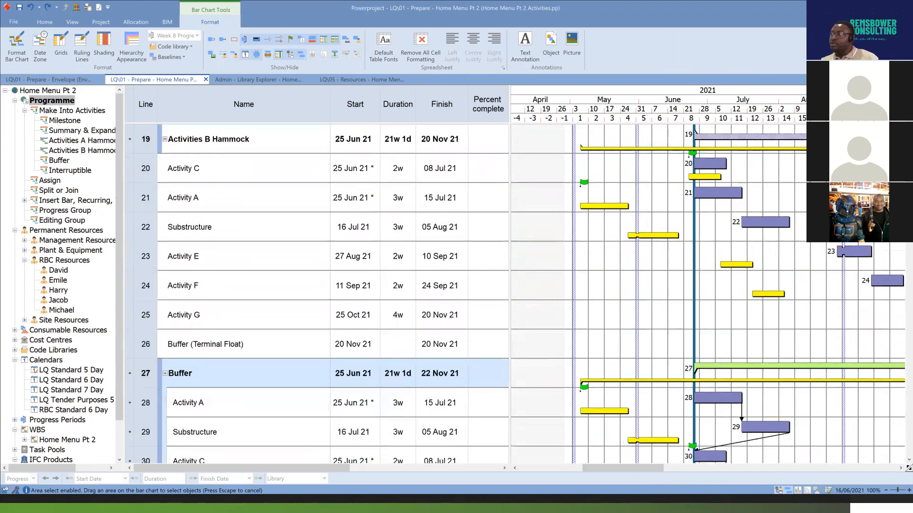
left_click_drag(660, 468, 676, 469)
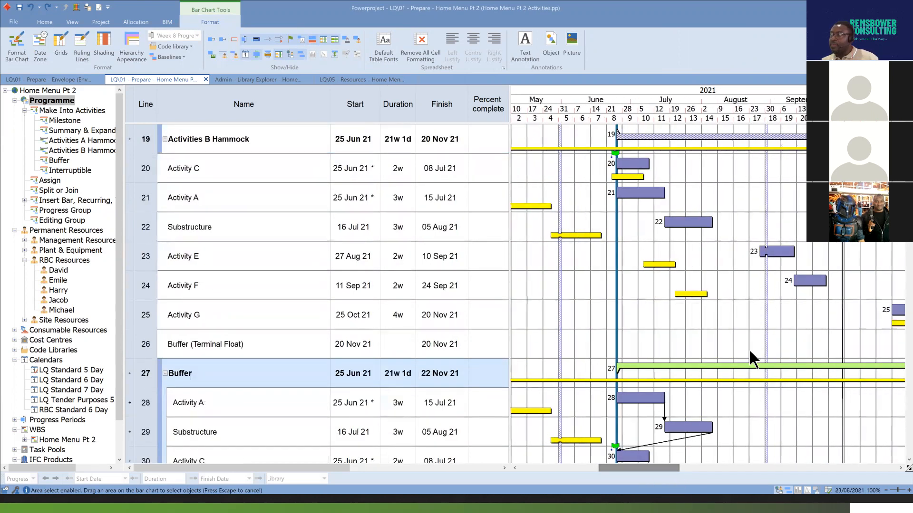
scroll(749, 349, "down", 2)
scroll(745, 360, "down", 11)
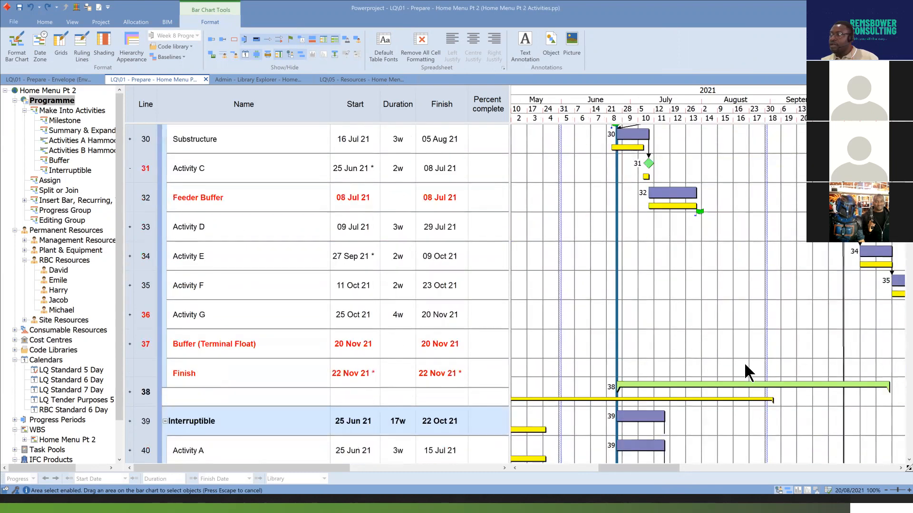
scroll(740, 363, "down", 13)
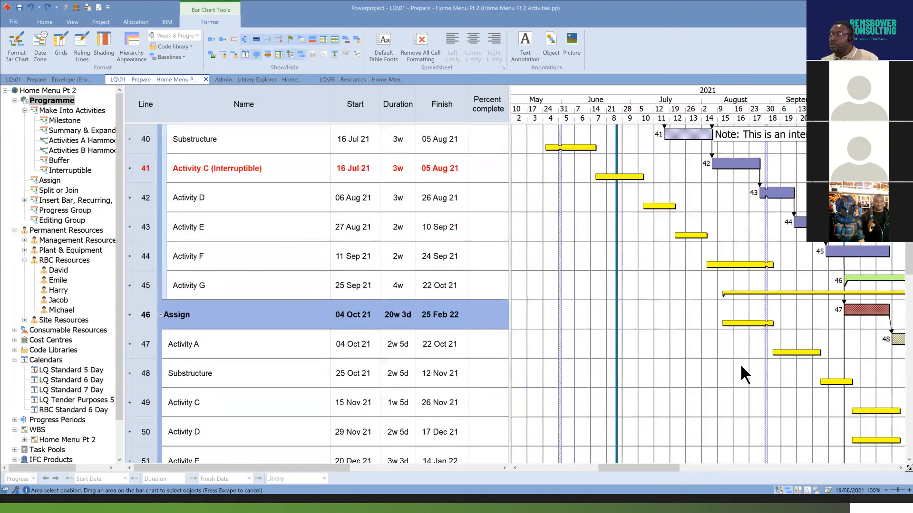
scroll(748, 369, "down", 2)
left_click_drag(671, 468, 724, 467)
scroll(669, 313, "down", 13)
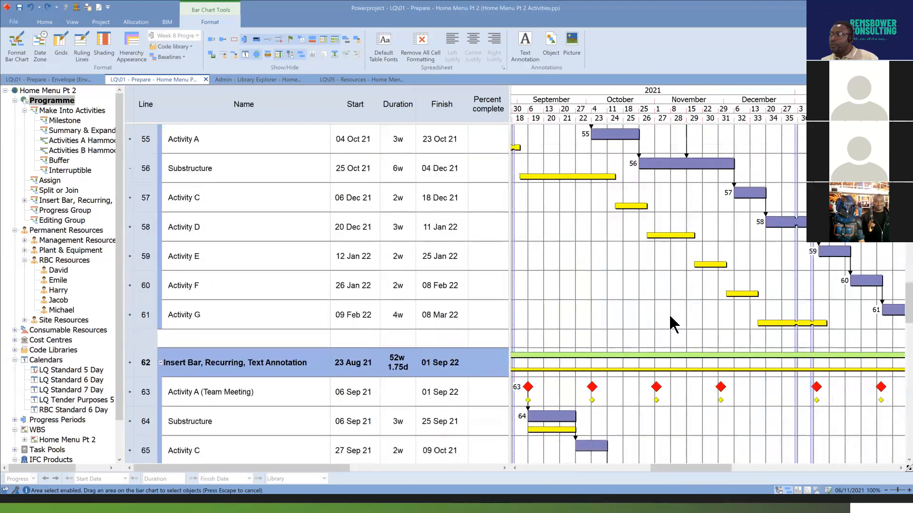
scroll(668, 315, "down", 11)
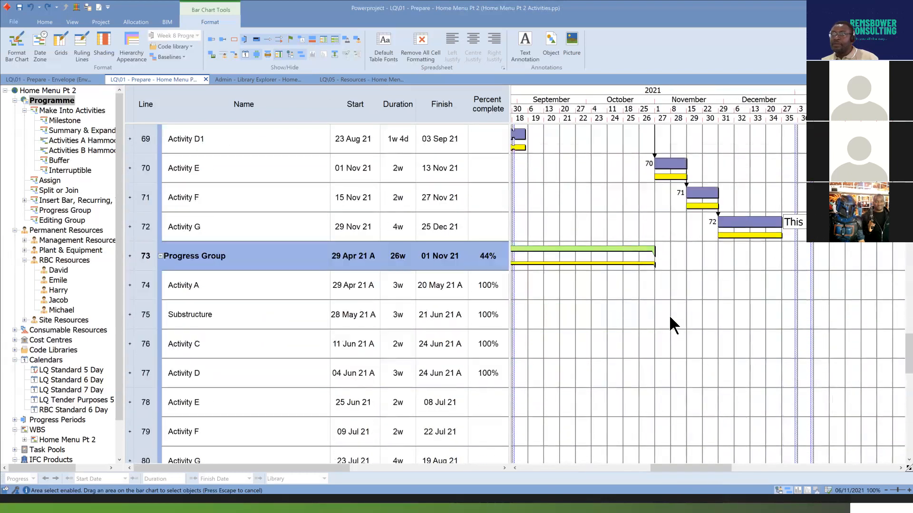
scroll(669, 315, "down", 3)
left_click_drag(688, 468, 631, 472)
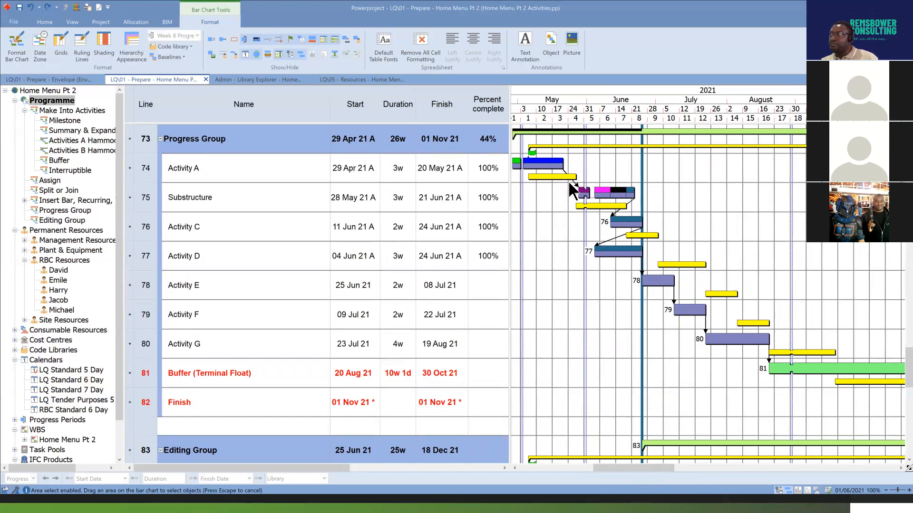
left_click_drag(654, 471, 638, 470)
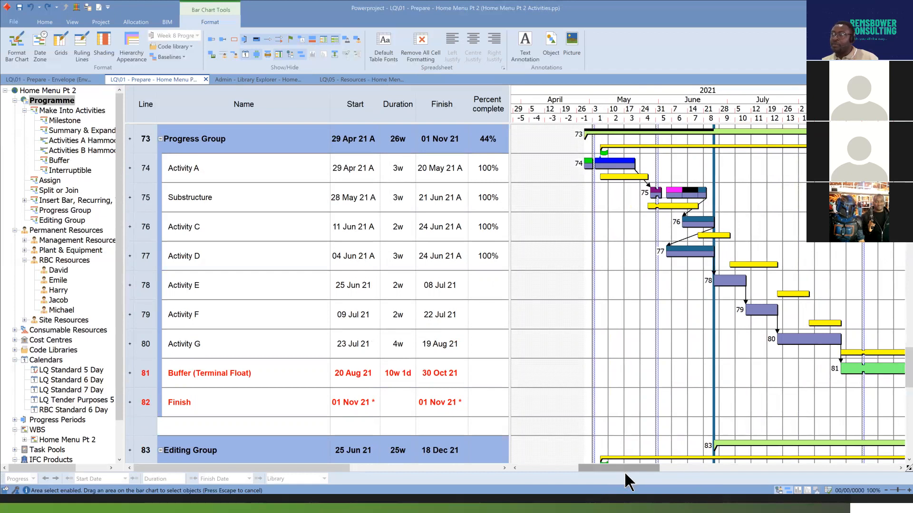
left_click_drag(626, 472, 632, 472)
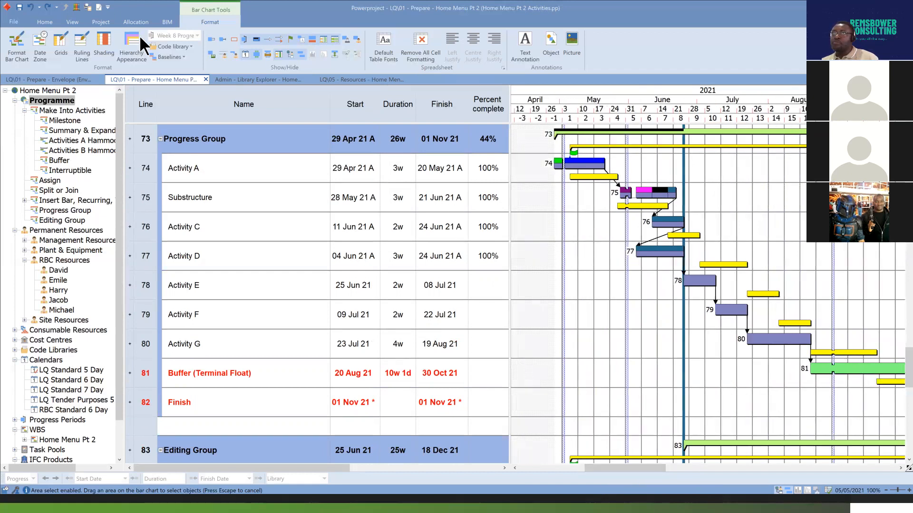
Select all finished tasks in the programme with the Completed Tasks filter from the Progress category.
left_click(50, 22)
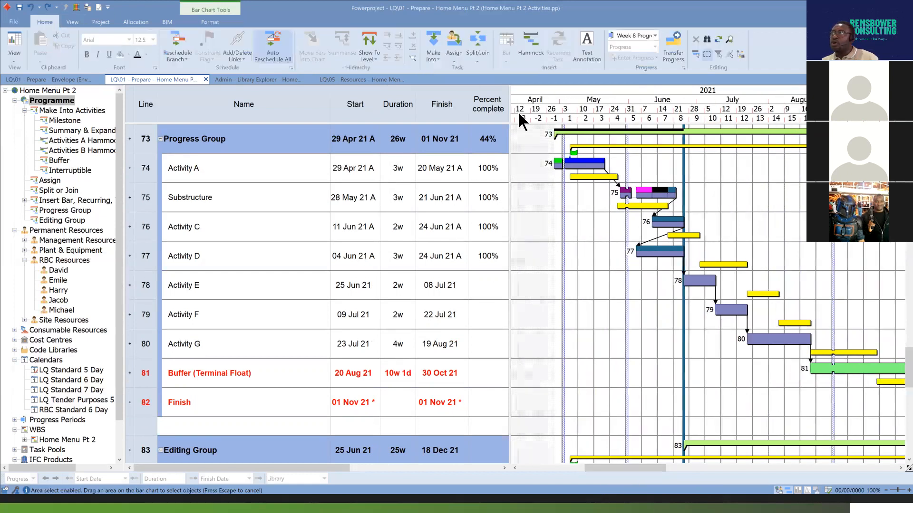
left_click(717, 54)
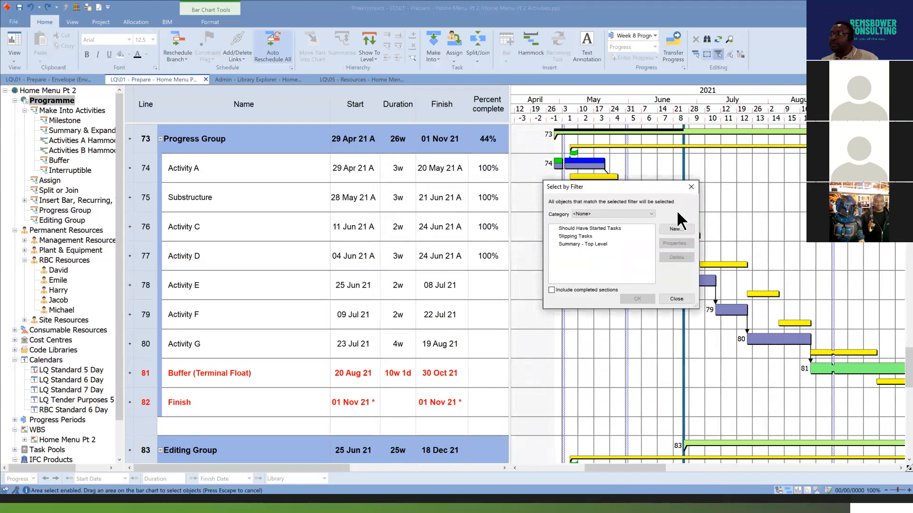
left_click(649, 215)
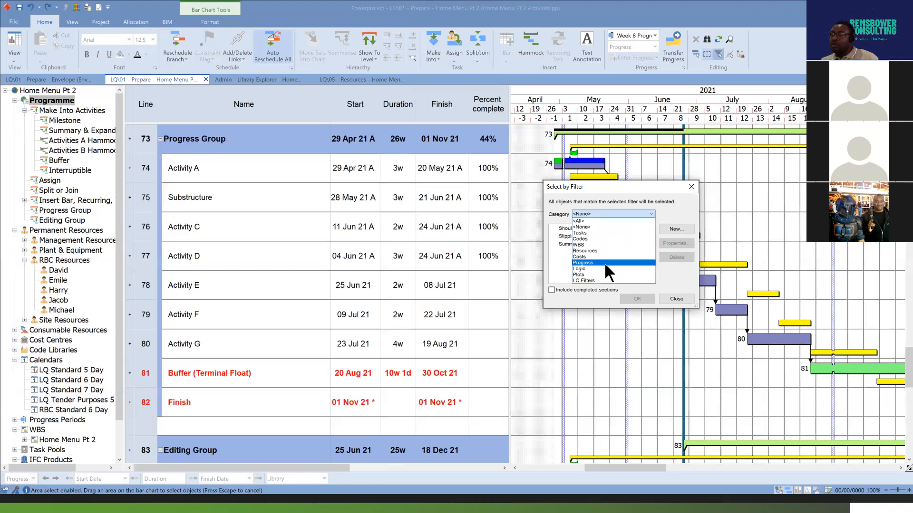
left_click(604, 263)
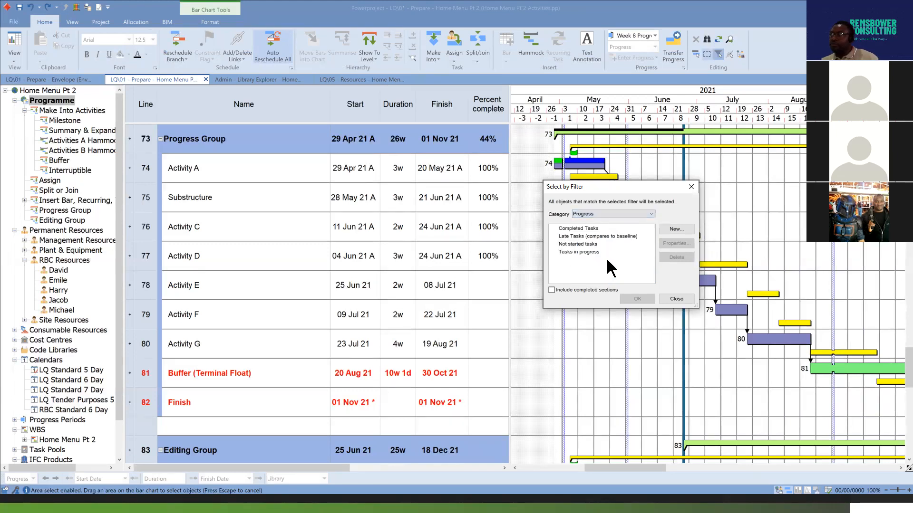
left_click(578, 228)
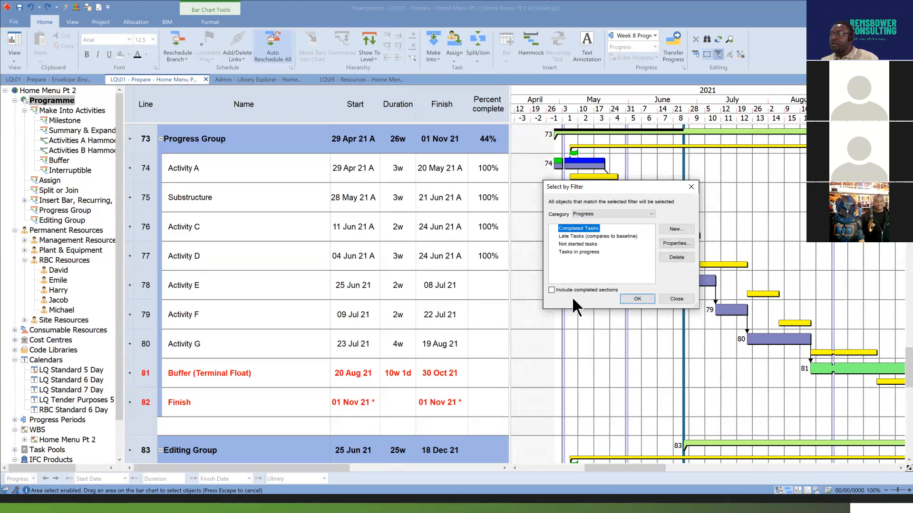
left_click(636, 299)
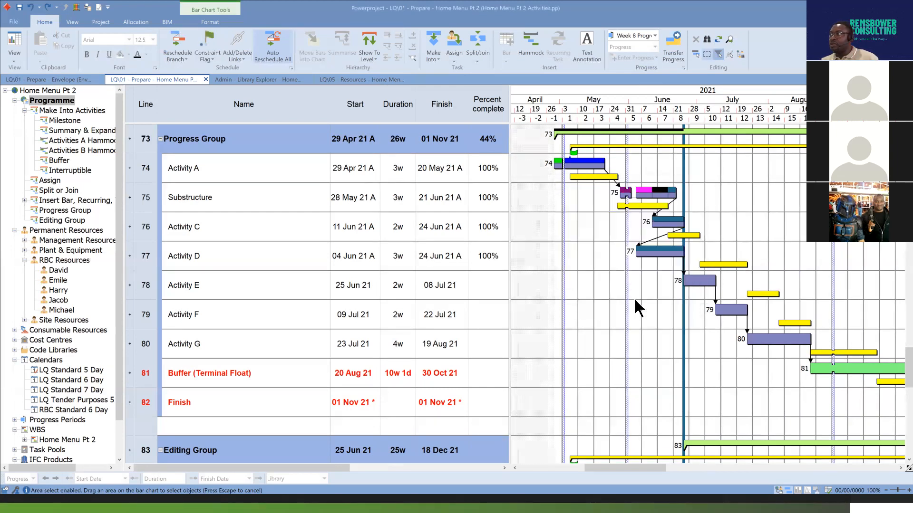
Review the criteria of the Completed Tasks filter in the Progress category and reapply it to select the matching tasks.
scroll(751, 308, "down", 3)
scroll(751, 308, "up", 3)
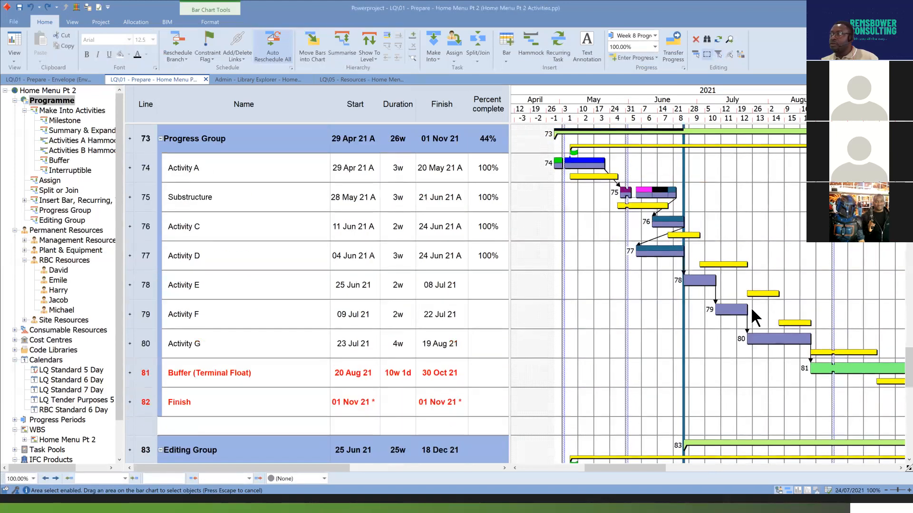
scroll(751, 307, "up", 2)
scroll(751, 307, "down", 1)
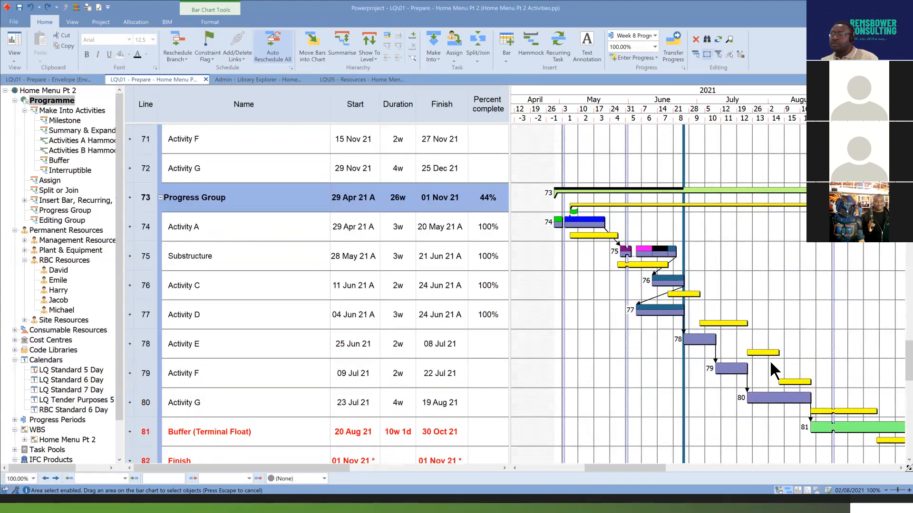
left_click(718, 53)
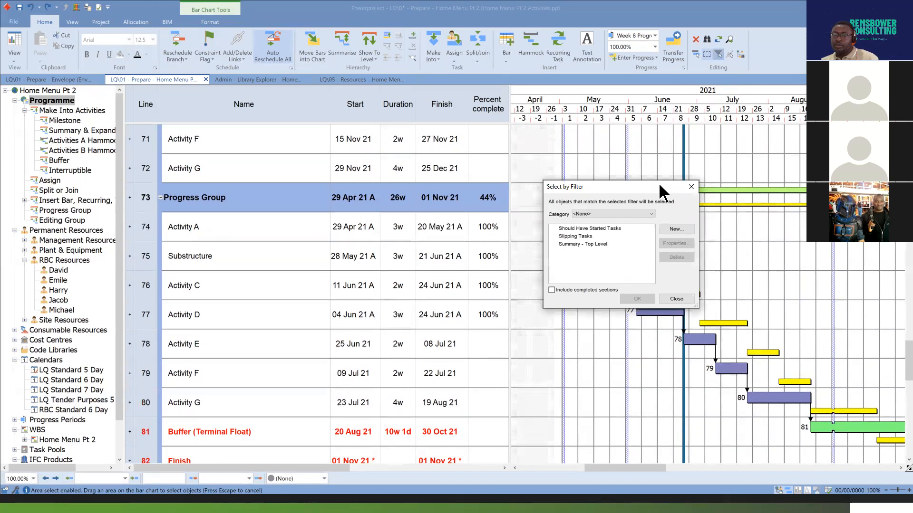
left_click(652, 214)
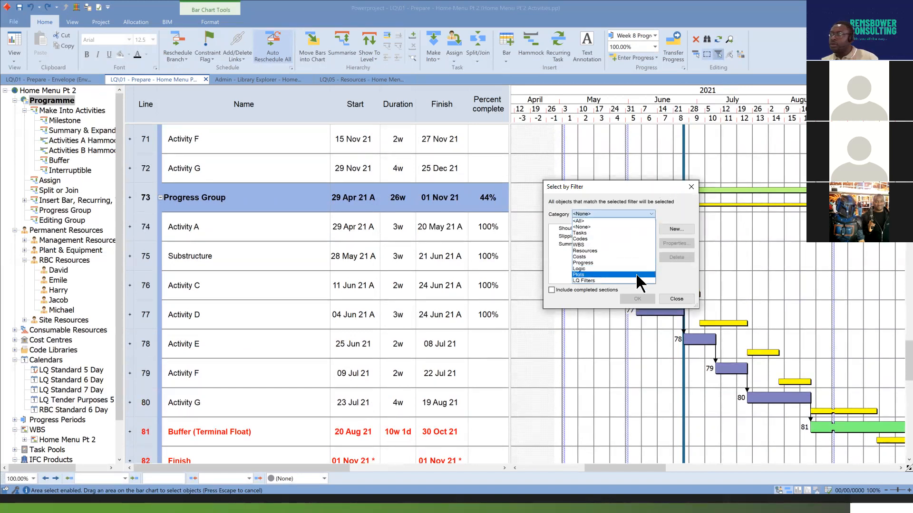
left_click(614, 263)
left_click(586, 227)
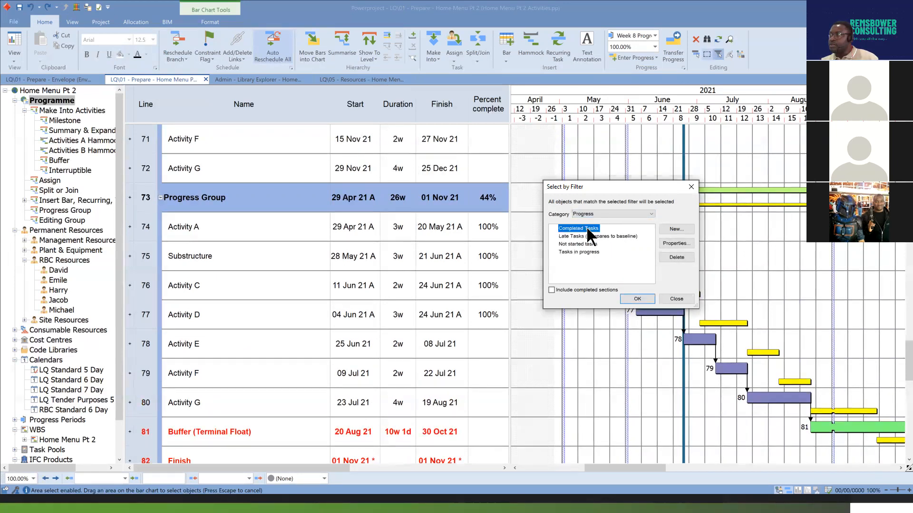
left_click(676, 243)
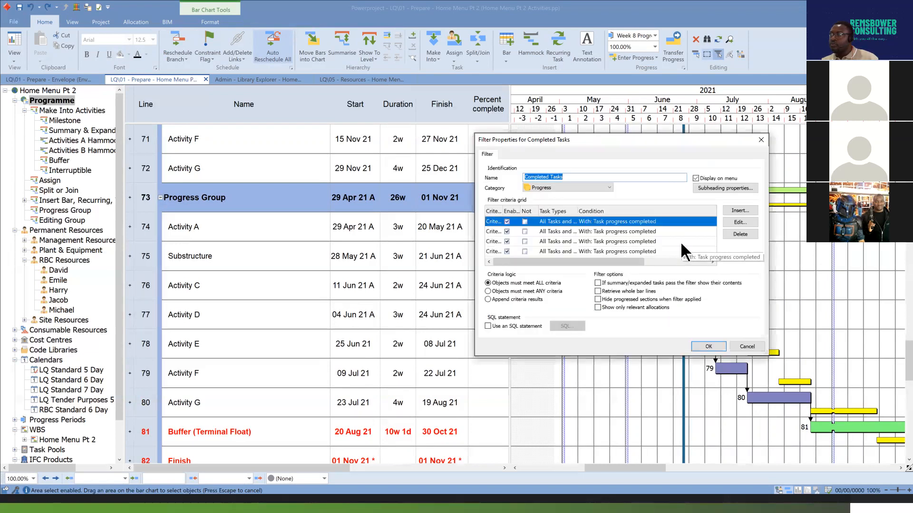
left_click(715, 345)
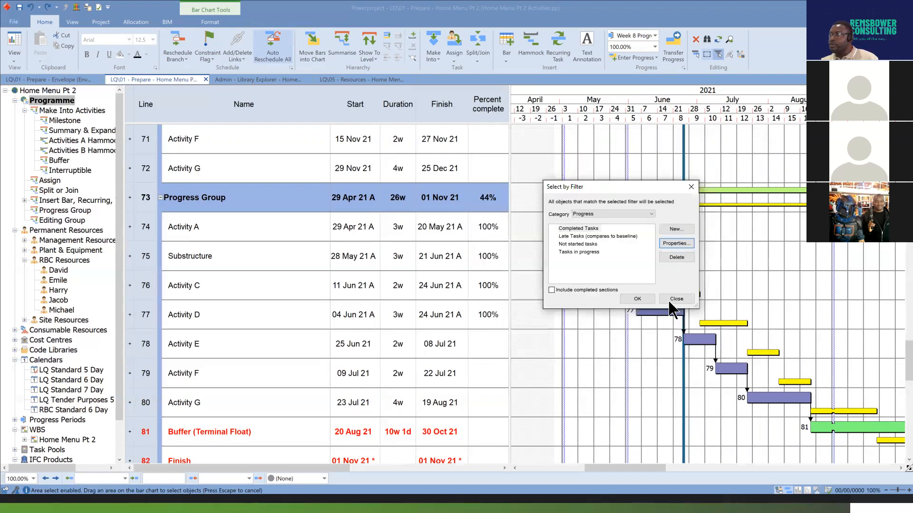
left_click(583, 231)
left_click(640, 298)
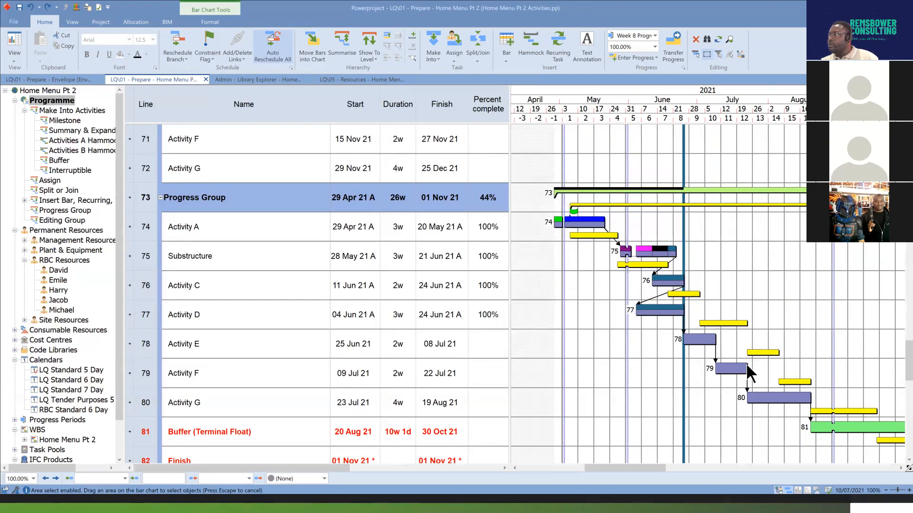
Look through the programme from the Progress Group up to the Milestone group and back for tasks picked by the filter.
scroll(791, 344, "up", 1)
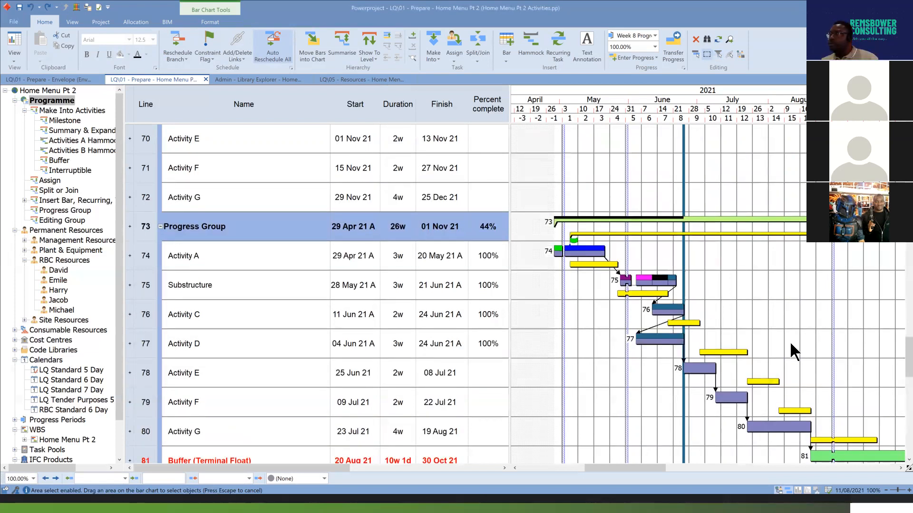
scroll(790, 345, "up", 8)
scroll(791, 350, "up", 5)
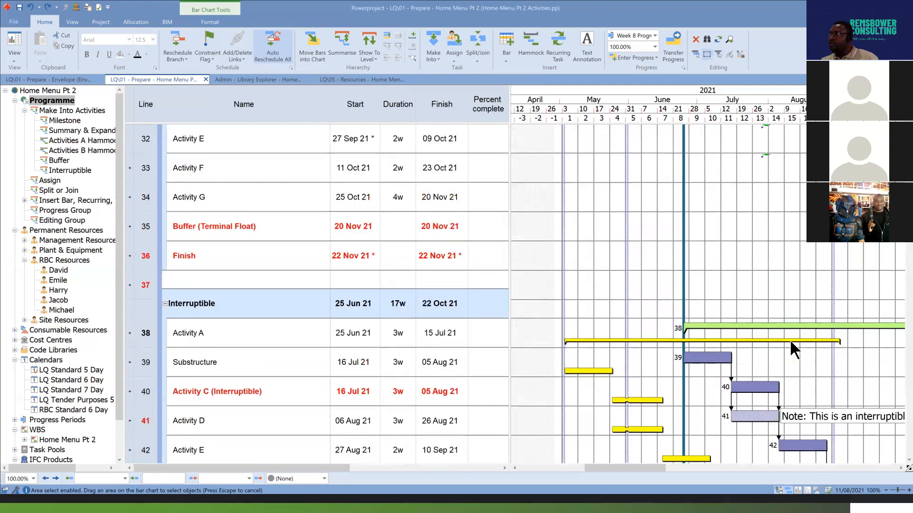
scroll(790, 343, "up", 8)
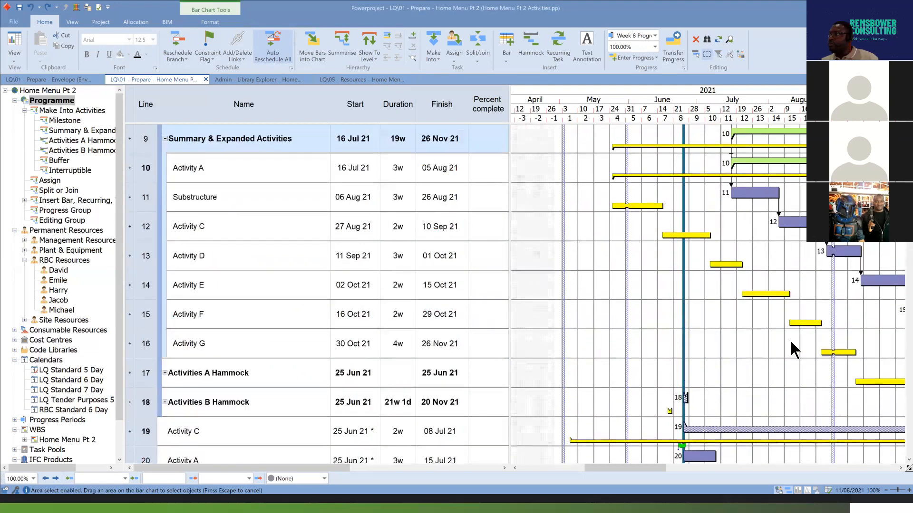
scroll(789, 340, "up", 3)
scroll(789, 339, "down", 2)
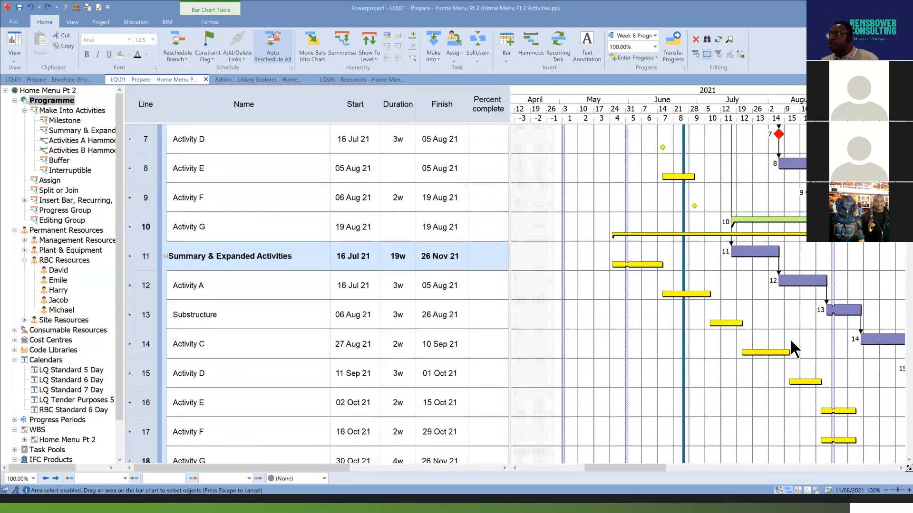
scroll(791, 342, "down", 8)
scroll(789, 345, "down", 7)
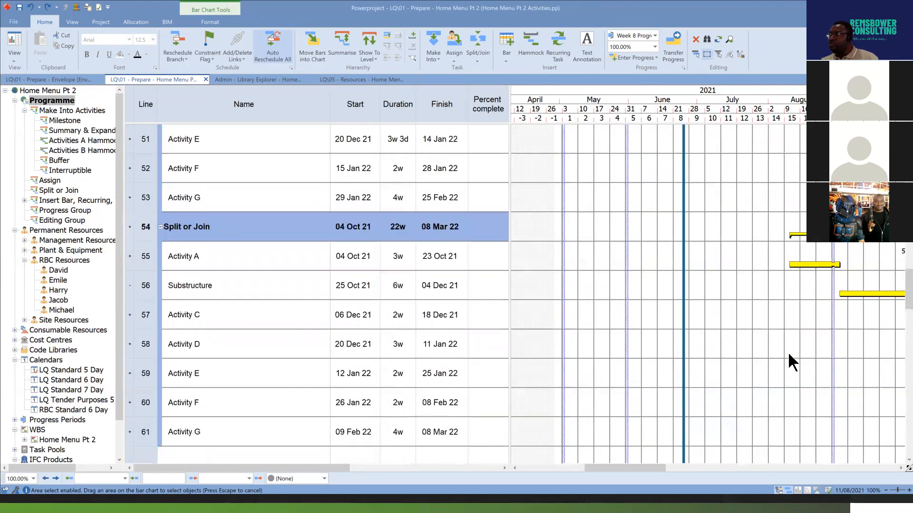
scroll(788, 362, "down", 6)
scroll(788, 360, "down", 2)
scroll(787, 361, "up", 1)
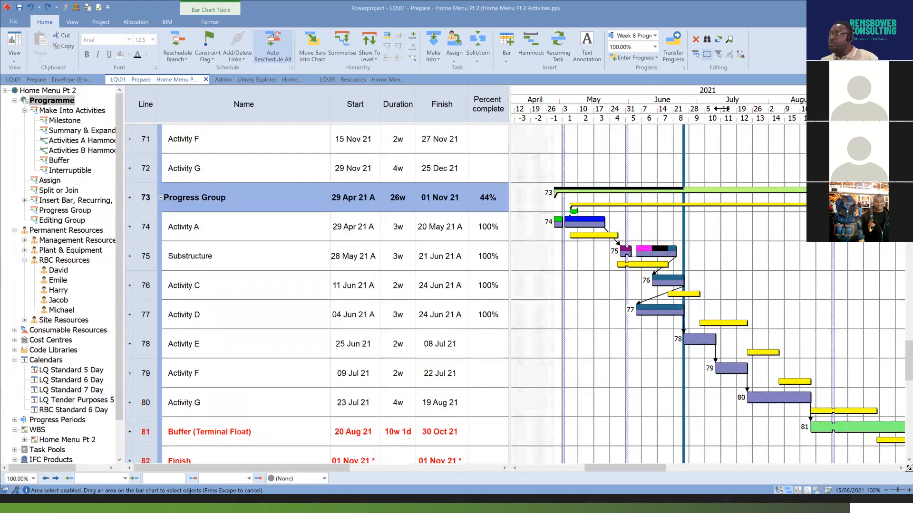
Select the tasks running behind the baseline with the Late Tasks (compares to baseline) filter from the Progress category.
left_click(719, 54)
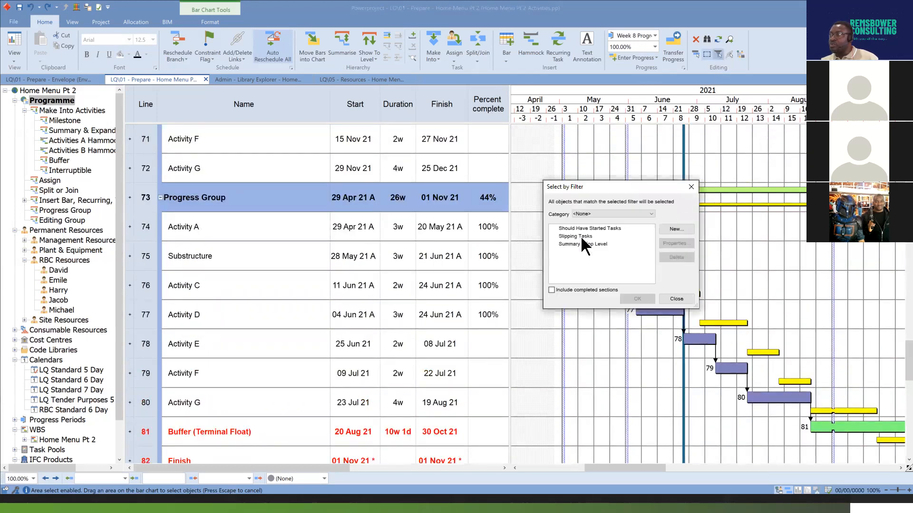
left_click(652, 214)
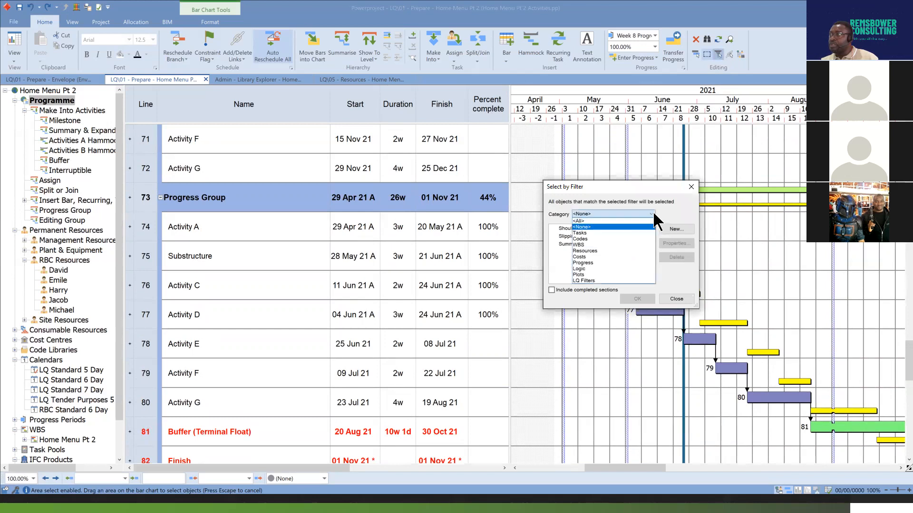
left_click(600, 262)
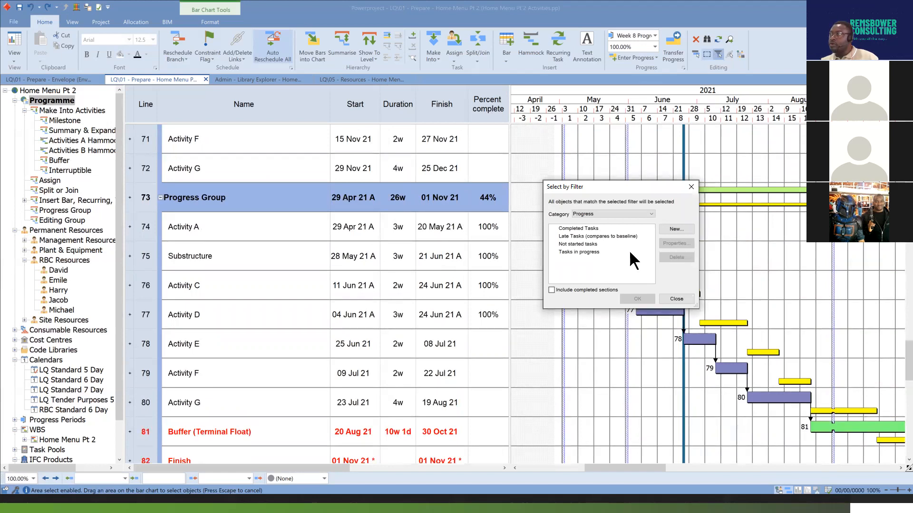
left_click(589, 236)
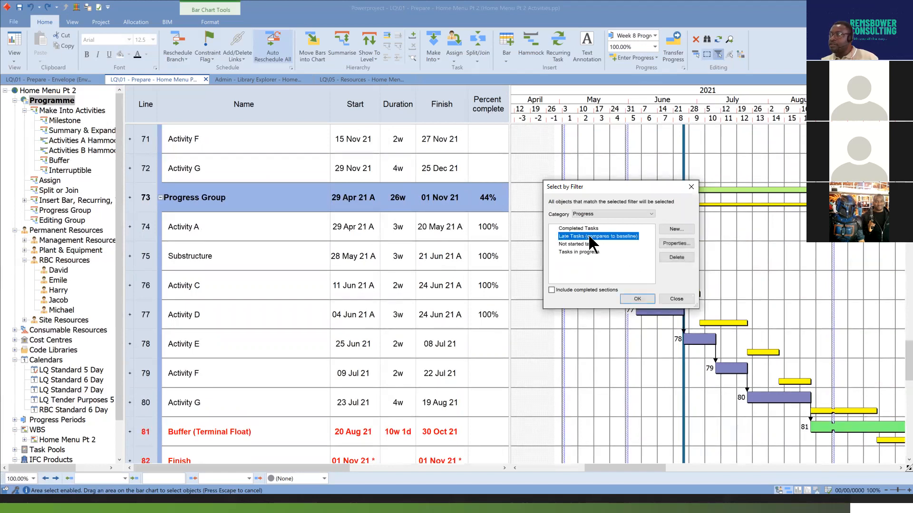
left_click(637, 299)
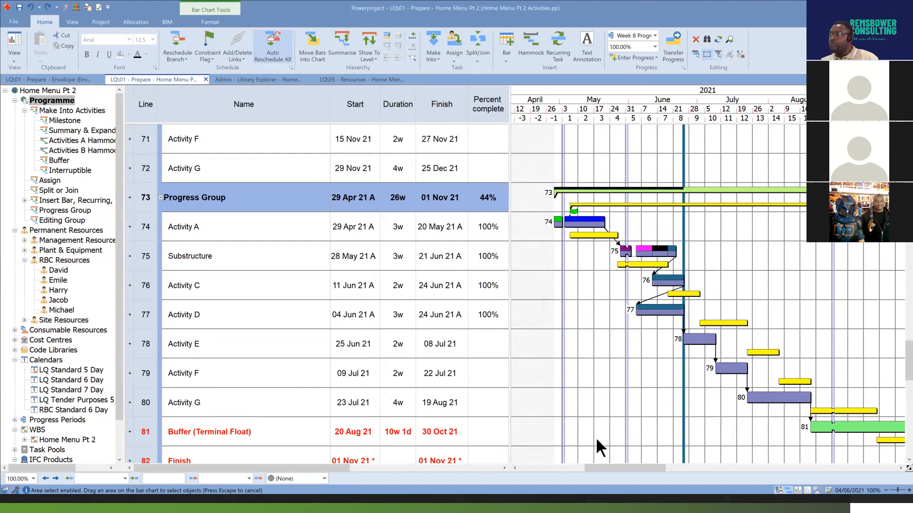
Compare task bars with their baselines across the programme, from the Progress Group up to the Buffer group and back, looking for late tasks.
left_click_drag(627, 467, 661, 466)
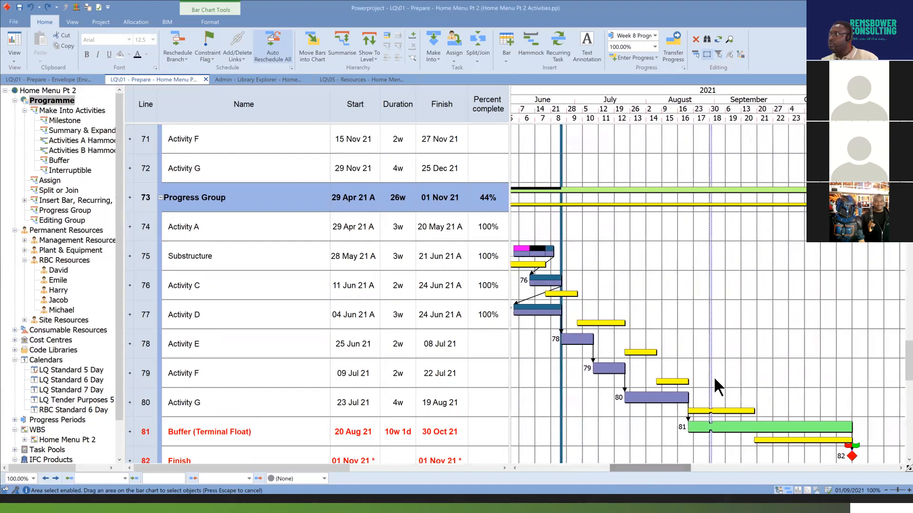
scroll(714, 376, "up", 4)
scroll(715, 379, "up", 5)
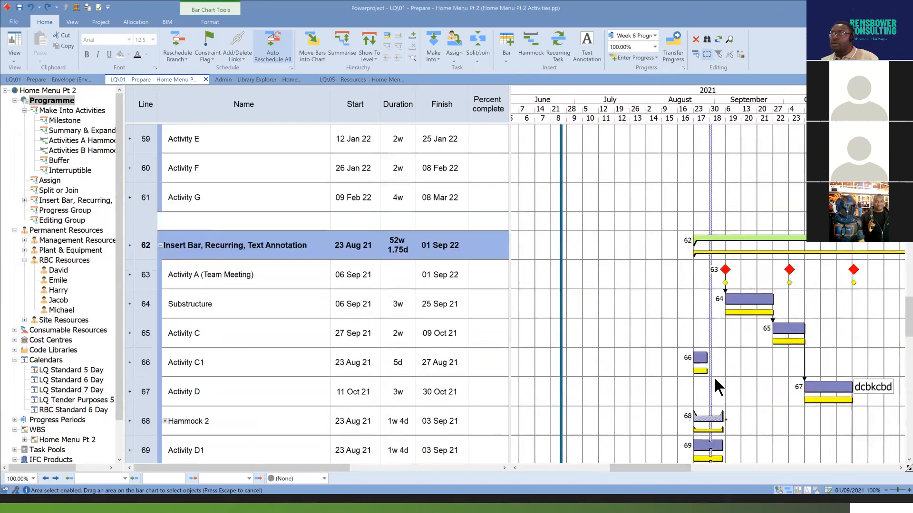
scroll(714, 377, "up", 9)
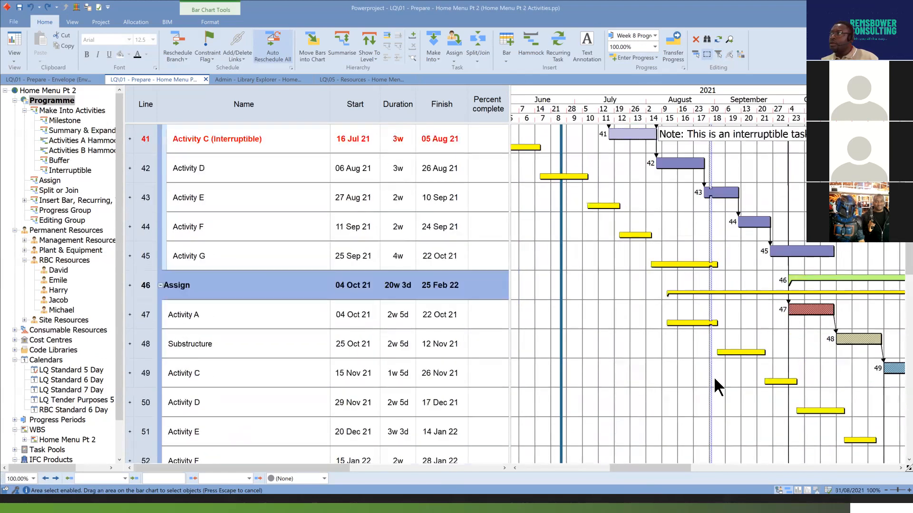
scroll(714, 376, "up", 1)
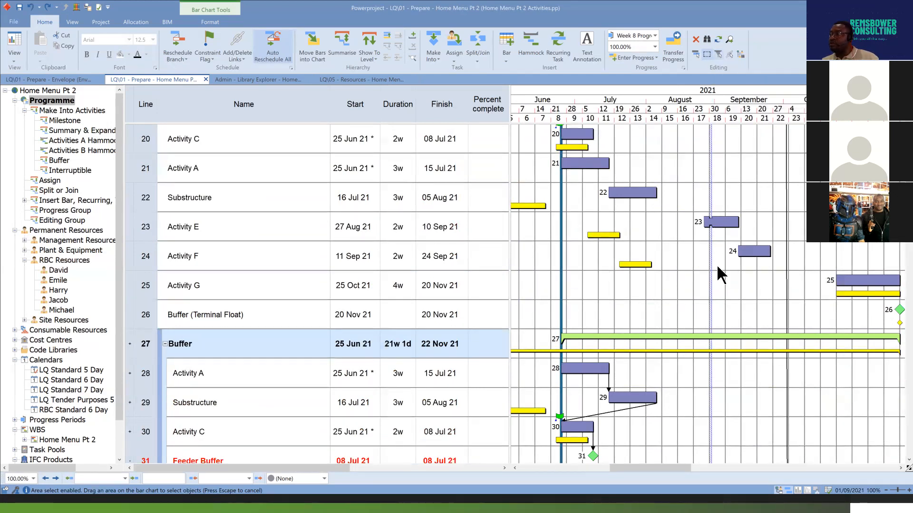
scroll(715, 266, "down", 7)
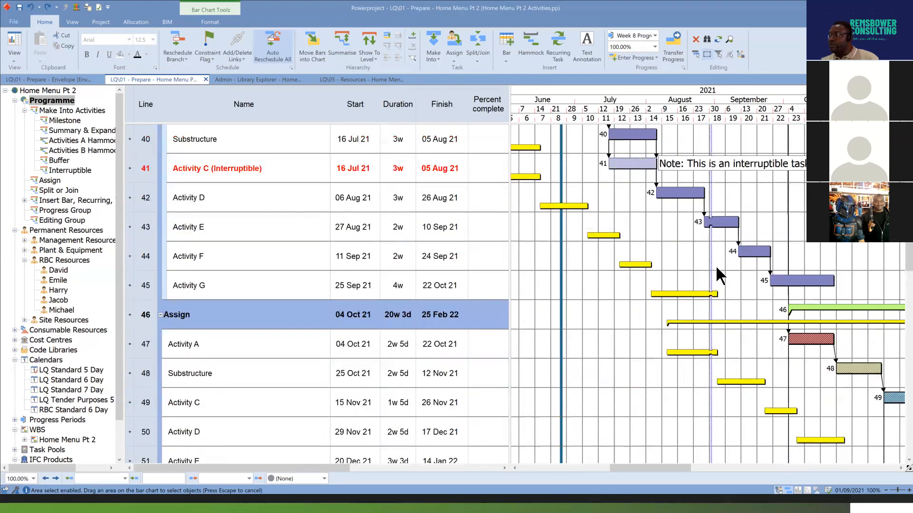
scroll(715, 352, "down", 5)
scroll(722, 344, "down", 2)
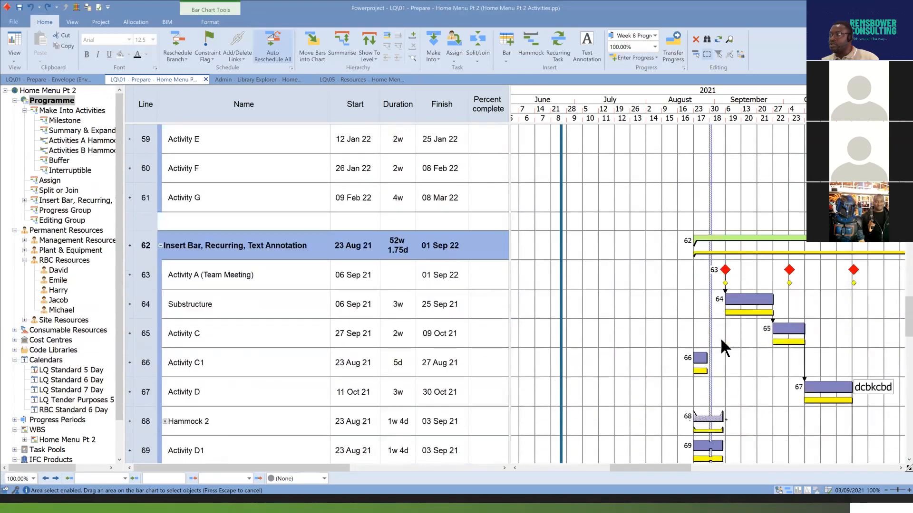
scroll(721, 344, "down", 1)
scroll(721, 344, "up", 1)
scroll(721, 337, "up", 8)
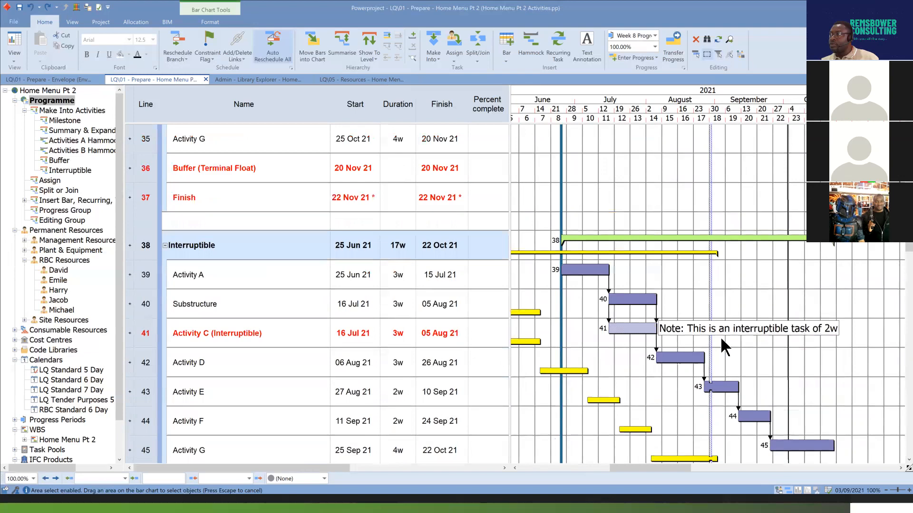
scroll(720, 337, "up", 1)
scroll(720, 337, "down", 1)
scroll(719, 341, "down", 4)
scroll(720, 343, "down", 9)
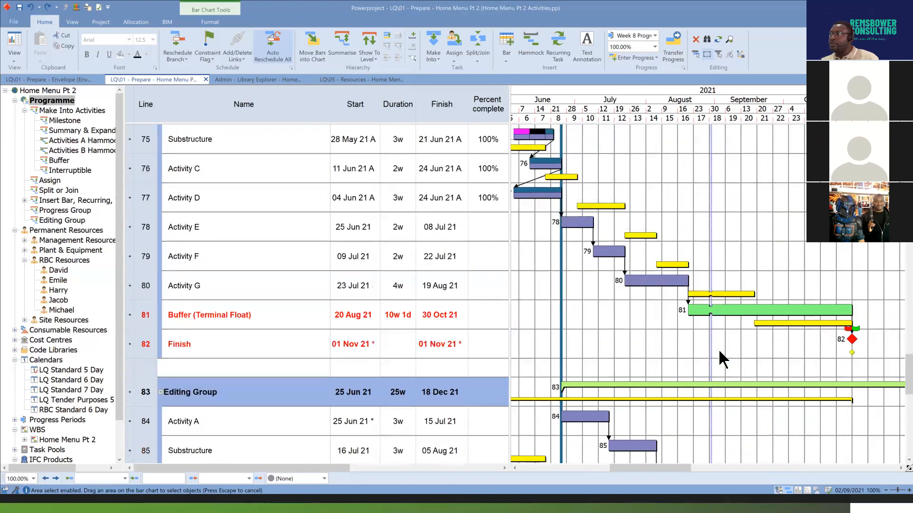
scroll(718, 349, "up", 1)
Open the properties of the Completed Tasks filter in the Progress category of Select by Filter.
left_click(718, 54)
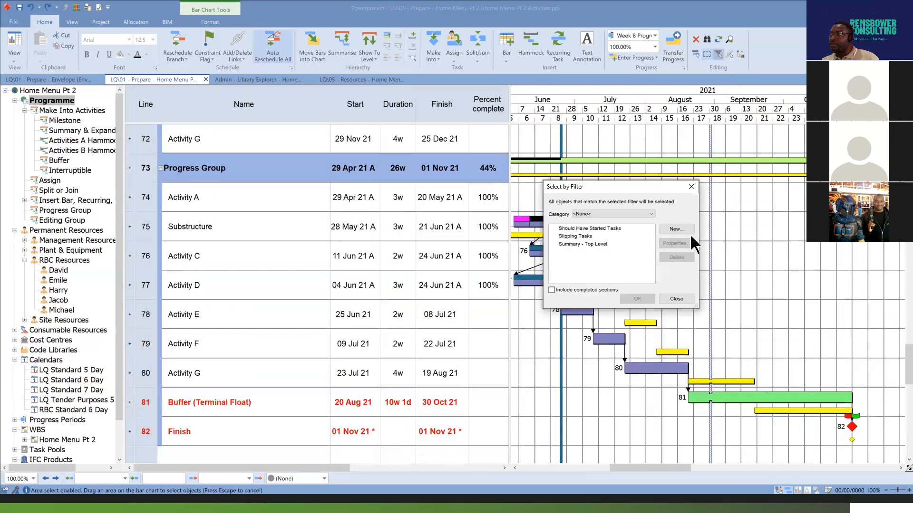
left_click(650, 214)
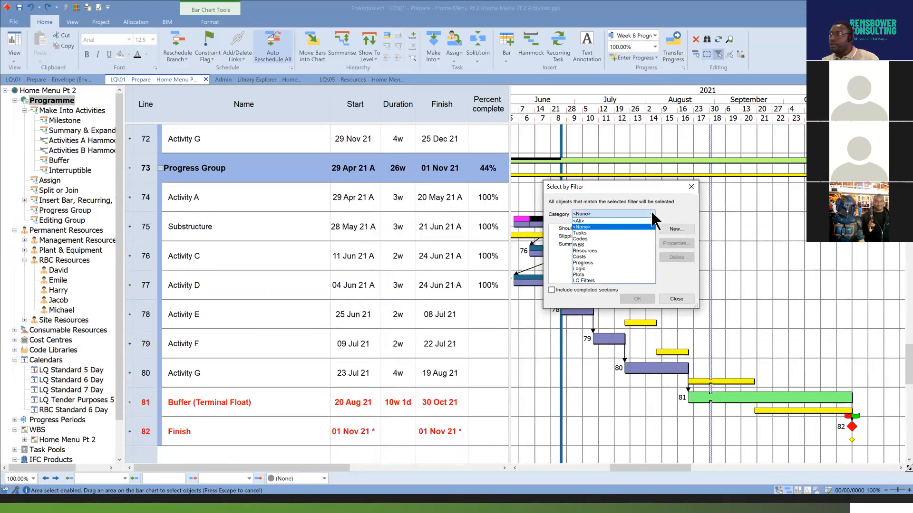
left_click(608, 263)
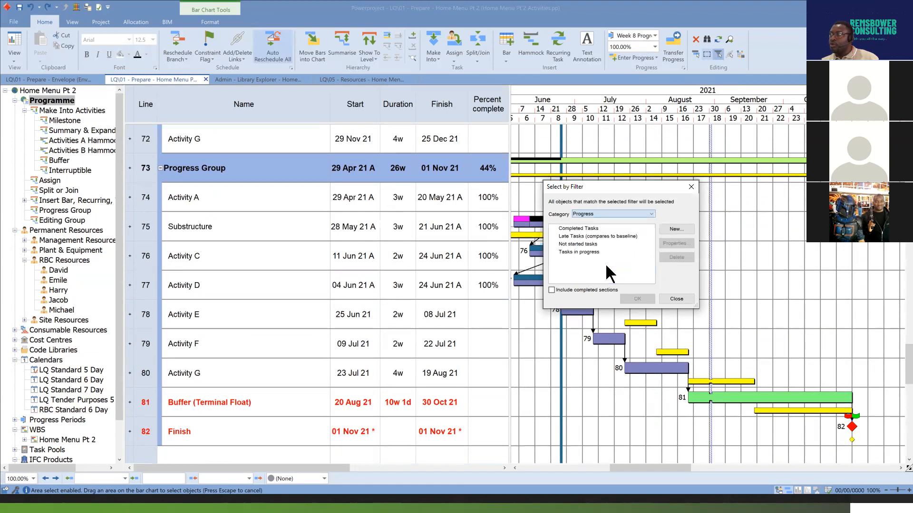
left_click(585, 230)
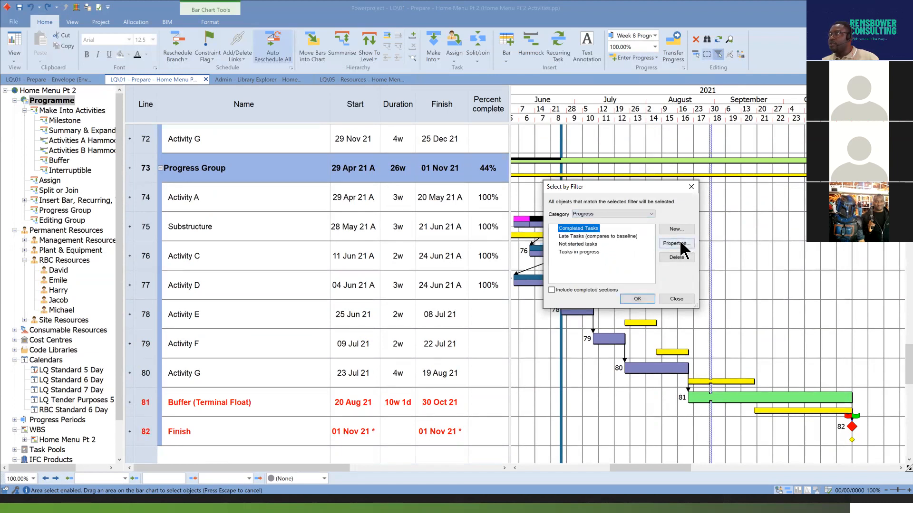
left_click(676, 244)
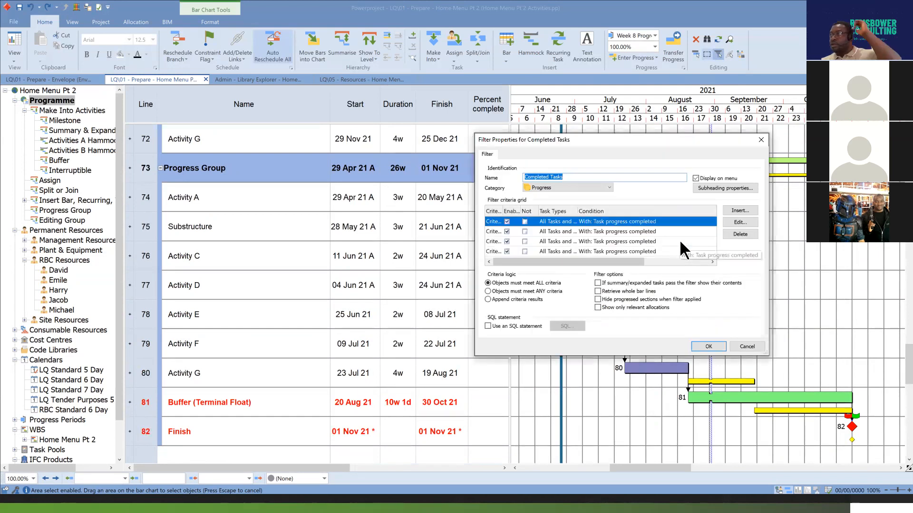
Go through the filter's first criterion in the Filter Wizard, keeping all task and allocation types and the Completed progress extent, and accept it.
left_click(746, 222)
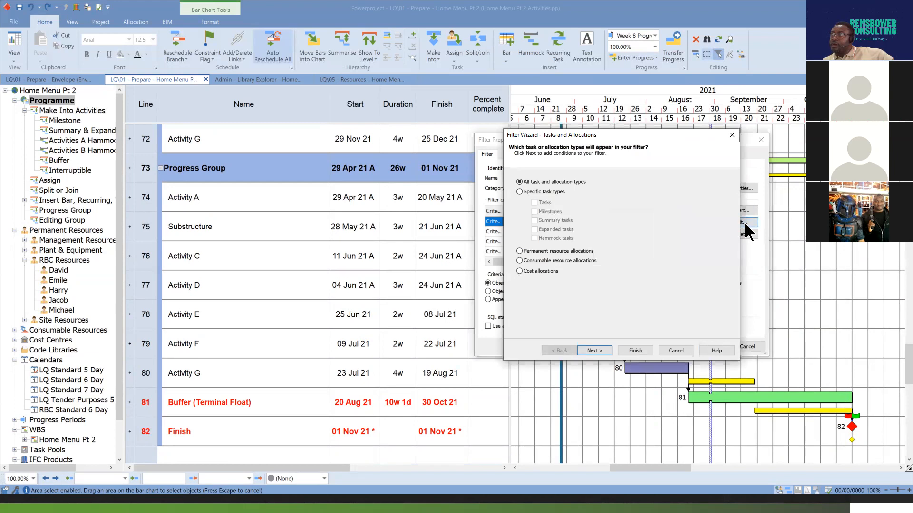
left_click(599, 351)
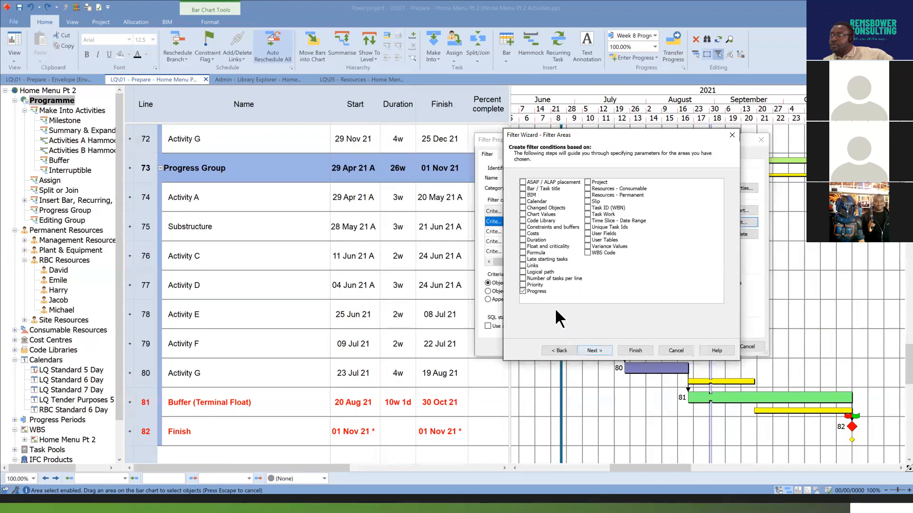
left_click(603, 349)
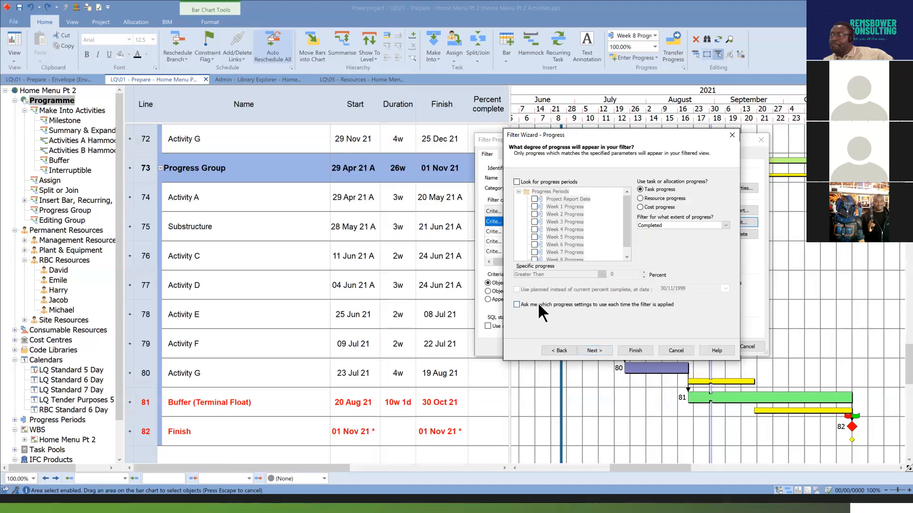
left_click(727, 222)
left_click(726, 222)
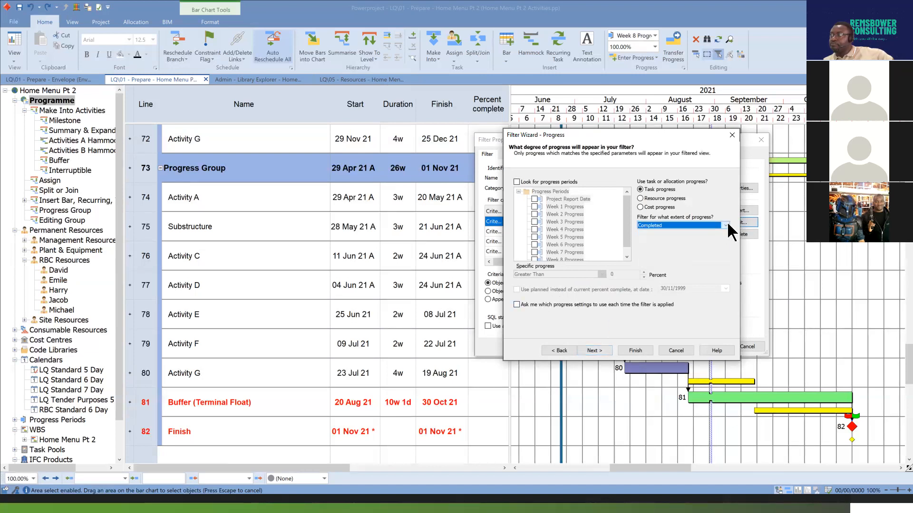
left_click(600, 350)
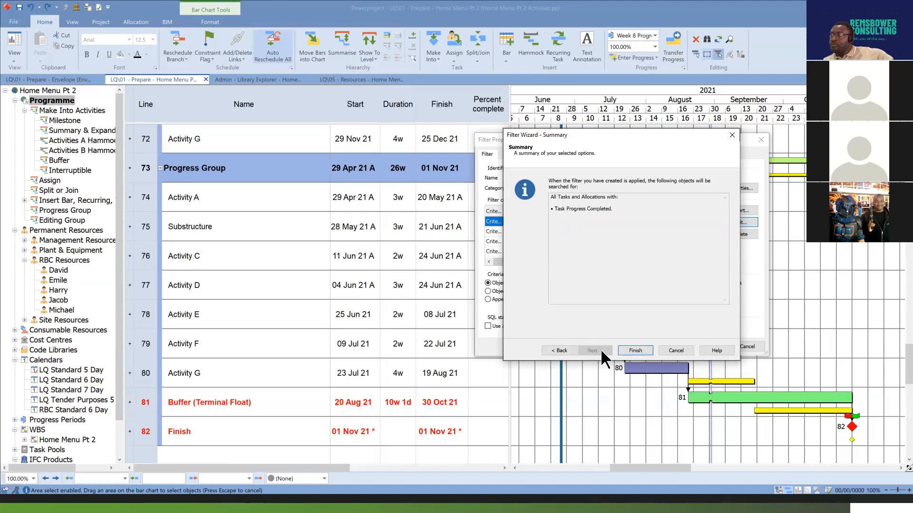
left_click(635, 350)
left_click(708, 347)
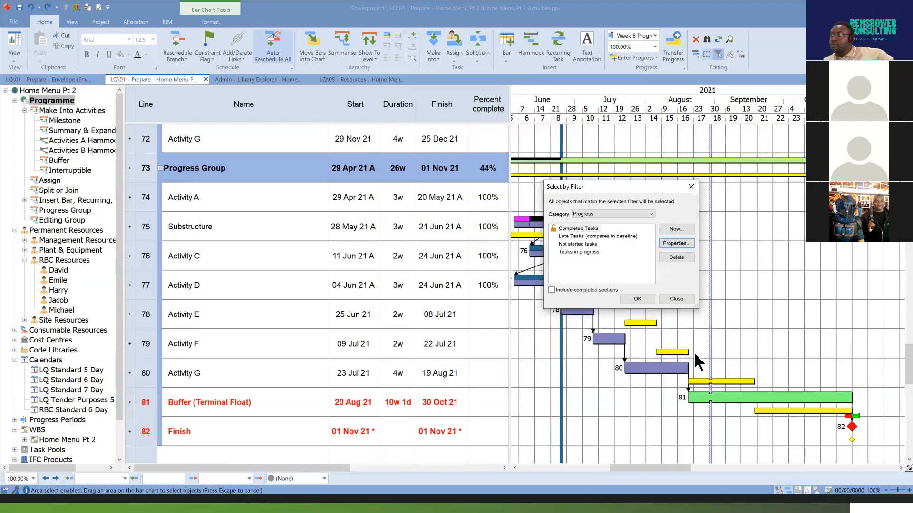
Apply the Completed Tasks filter to select its matching tasks and check the Progress Group bars.
left_click(646, 298)
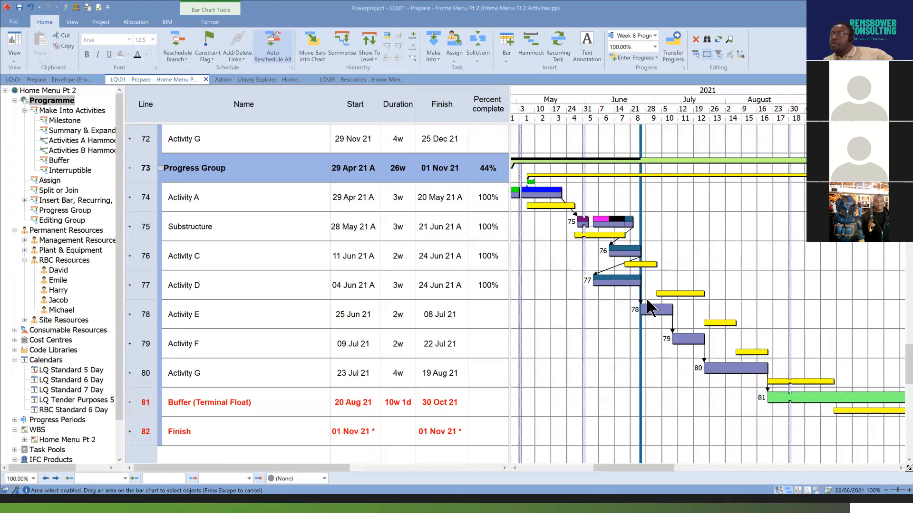
scroll(691, 304, "up", 1)
scroll(691, 303, "down", 4)
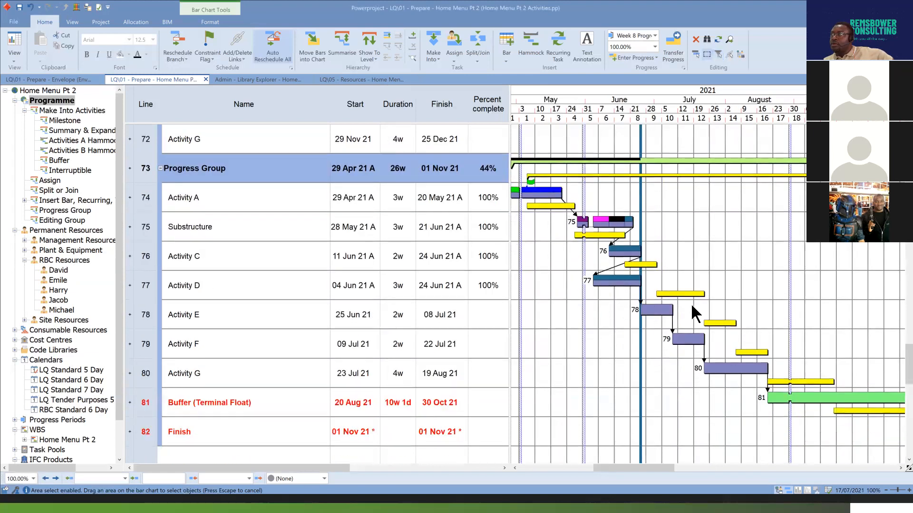
scroll(694, 298, "up", 3)
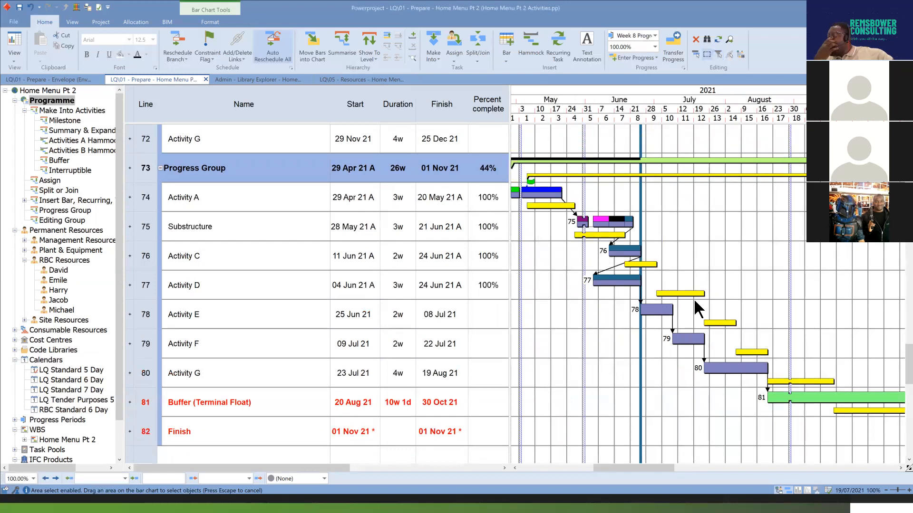
key("Escape")
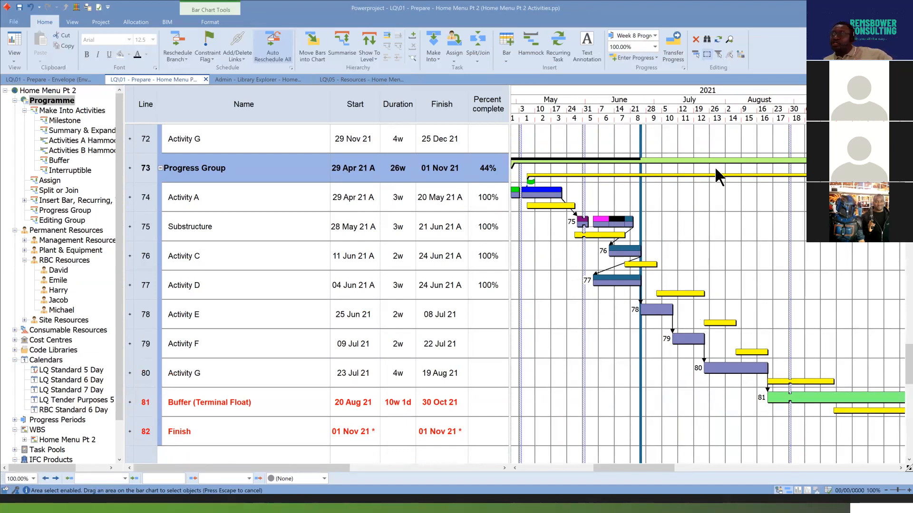
Clear the task selection and view the category, critical status and loop status options of Select Links, leaving without applying them.
left_click(729, 53)
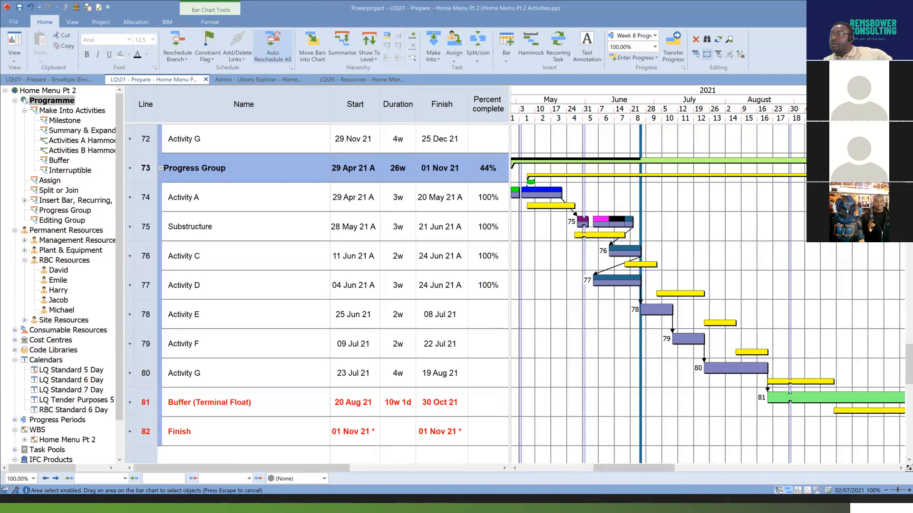
left_click(743, 246)
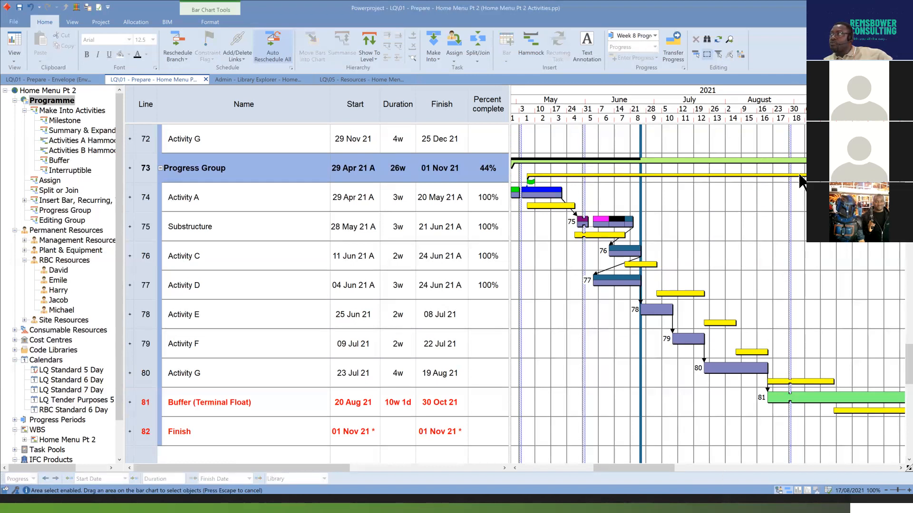
left_click(731, 55)
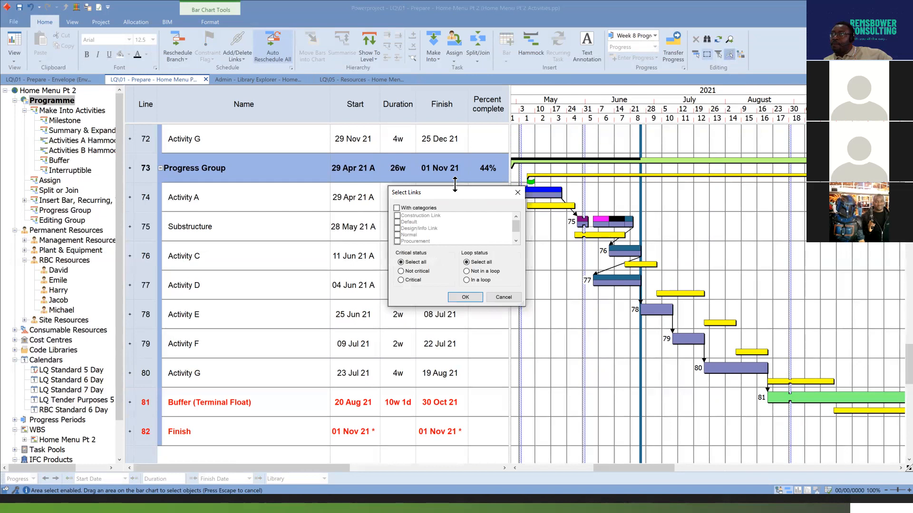
left_click_drag(455, 191, 705, 192)
left_click(737, 192)
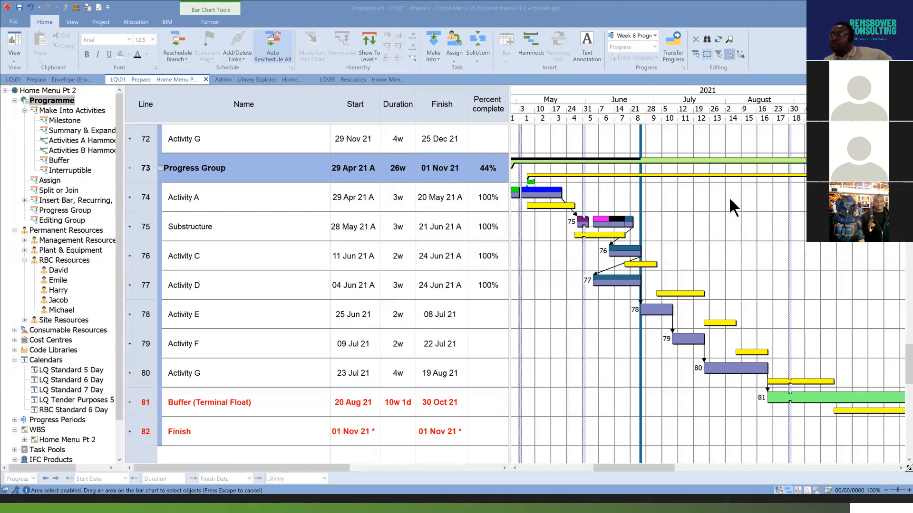
Display the Link Category contents of the project objects in the Library Explorer.
left_click(279, 81)
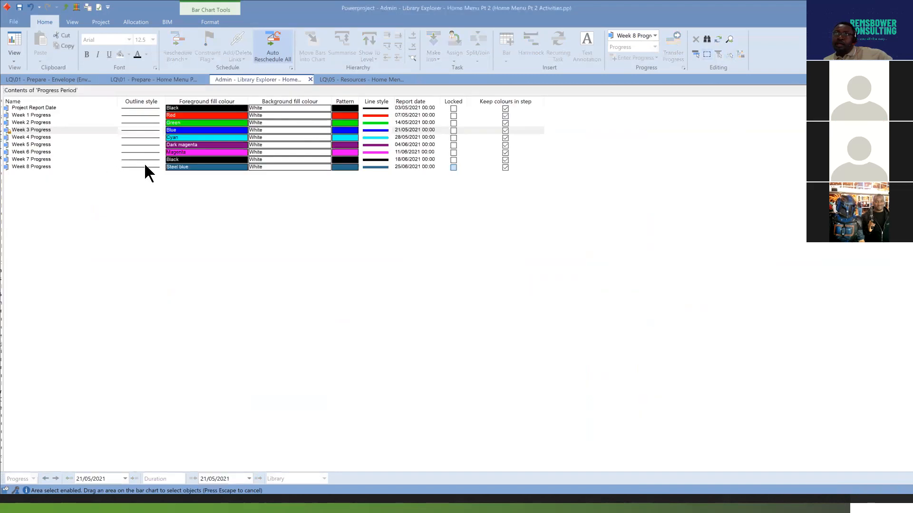
left_click(69, 8)
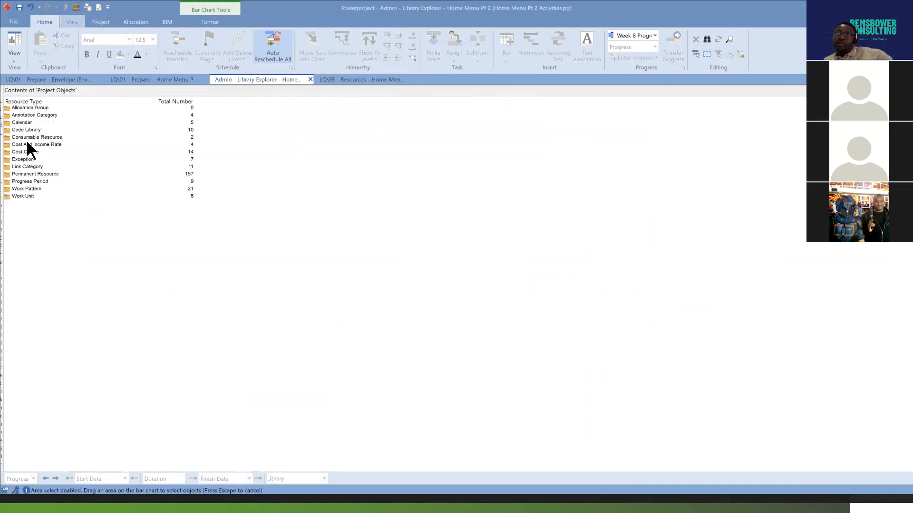
double_click(8, 167)
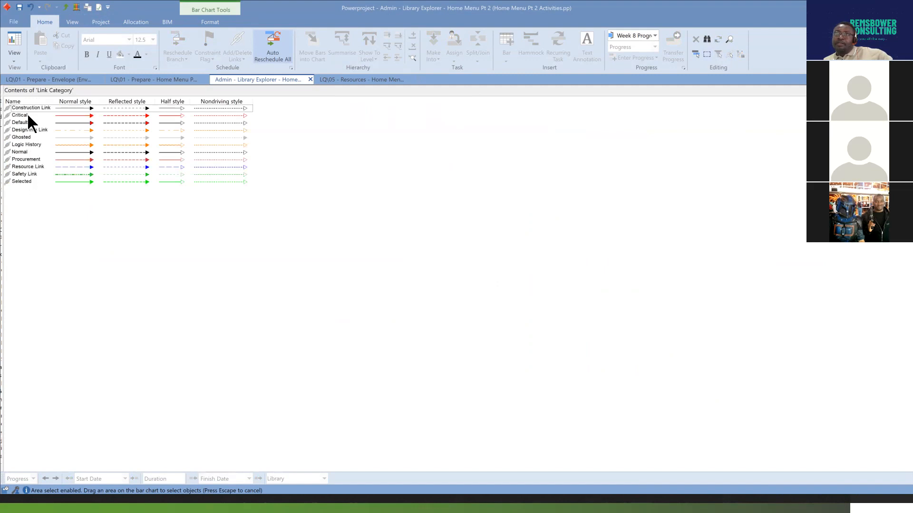
Return from the Link Category library to the programme and select the Progress Group links joining Activities E, F, G and the Buffer.
left_click(17, 152)
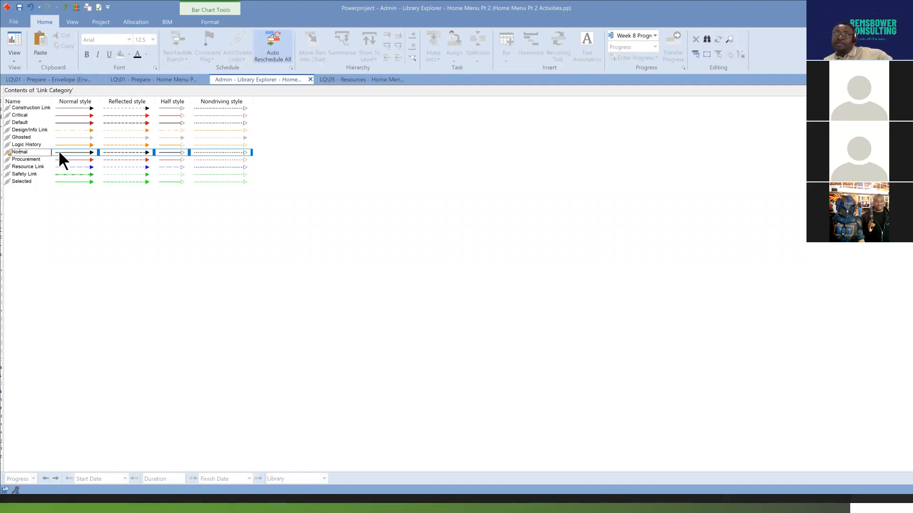
left_click(166, 78)
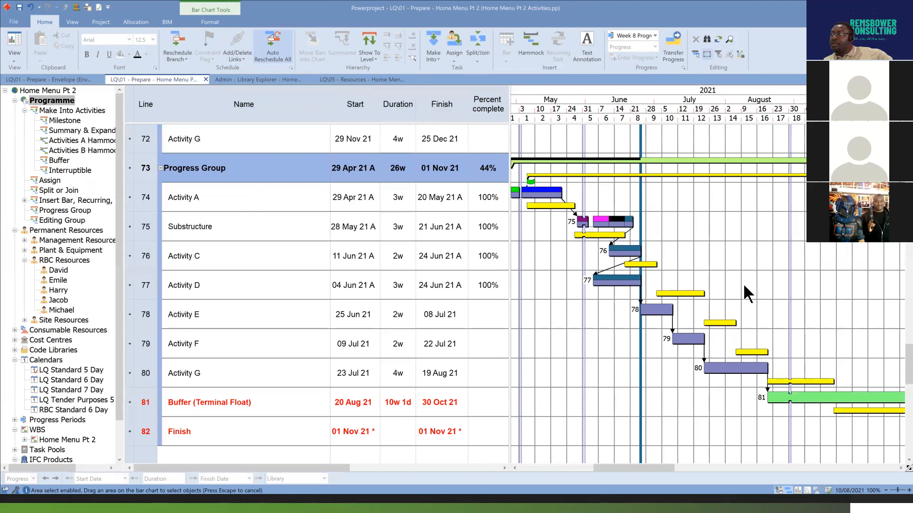
scroll(743, 283, "down", 2)
scroll(743, 283, "up", 1)
left_click(672, 272)
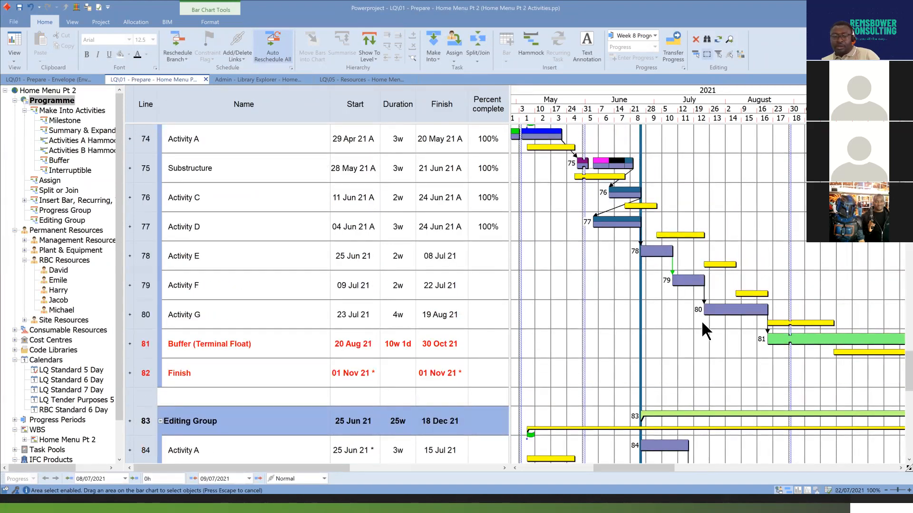
left_click(705, 302, "ctrl")
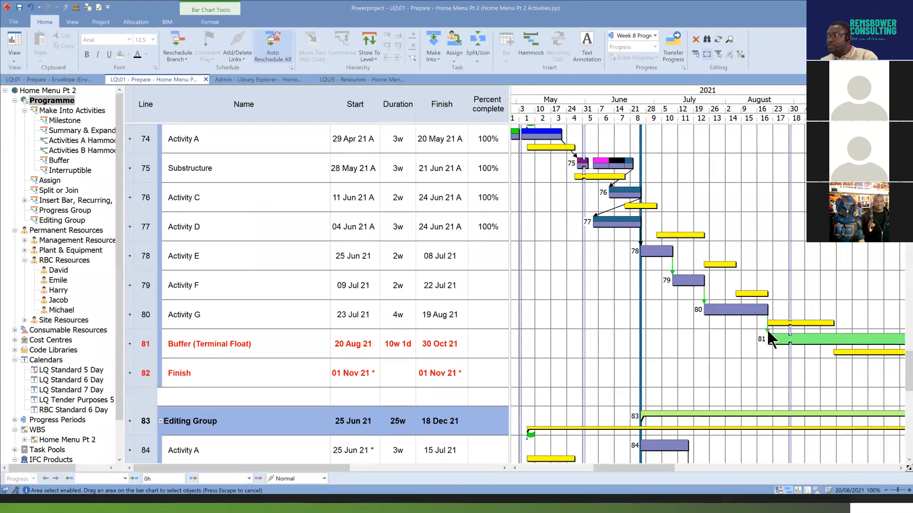
Set the link category of the selected Progress Group links to Procurement and clear the selection.
right_click(704, 301)
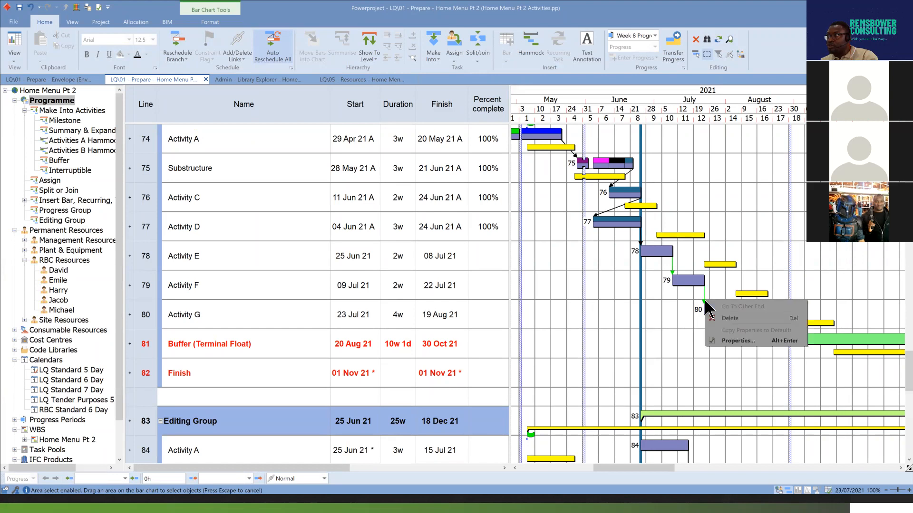
left_click(745, 337)
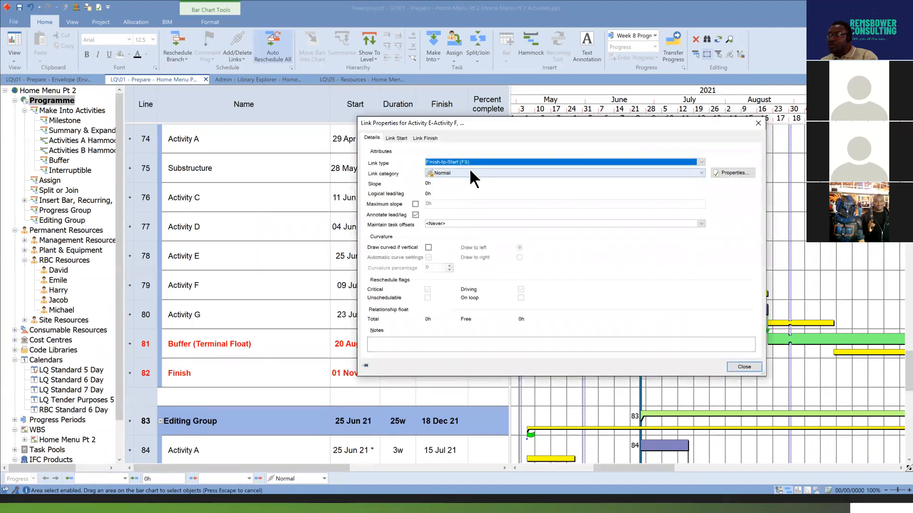
left_click(701, 172)
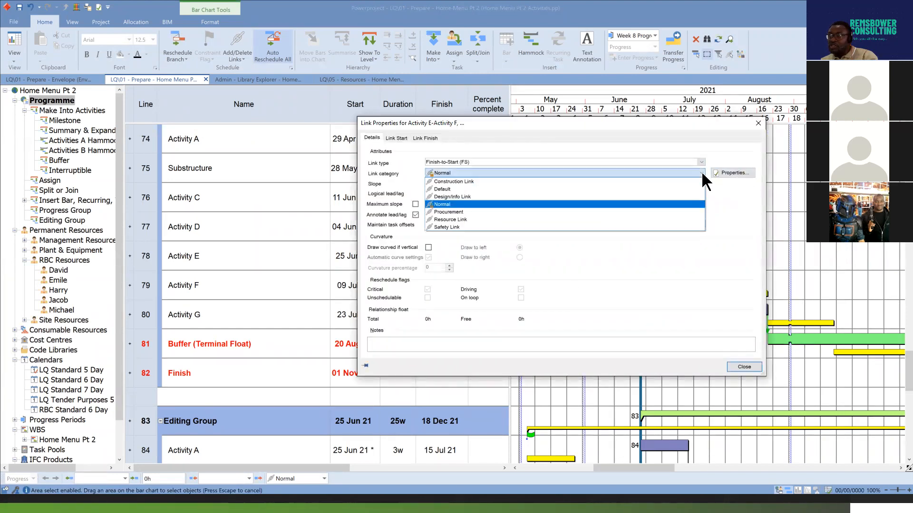
left_click(498, 211)
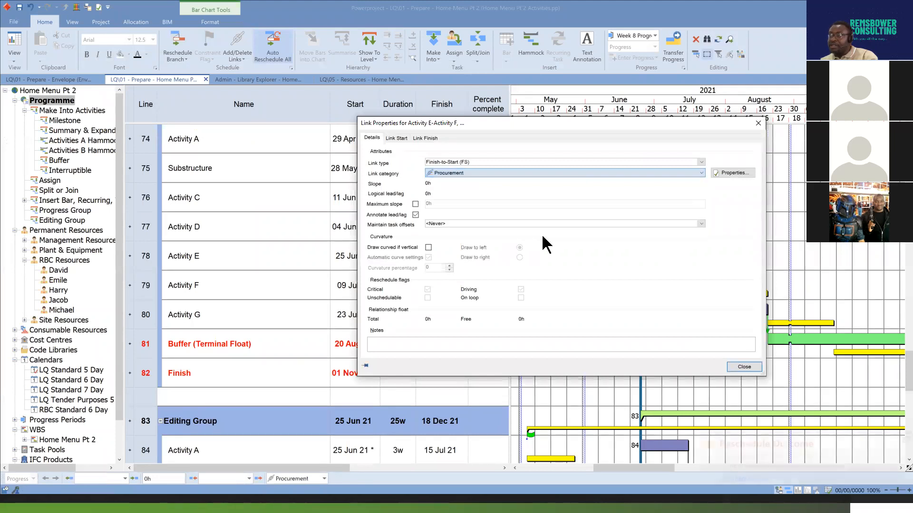
left_click(747, 366)
left_click(858, 262)
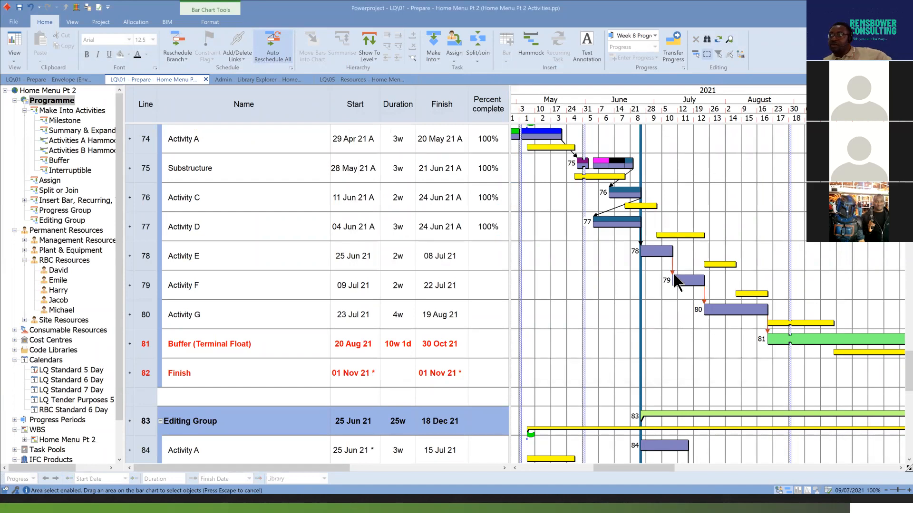
Compare the Procurement style in the Link Category library with the links between Activity E and the Buffer in the Progress Group.
left_click(255, 81)
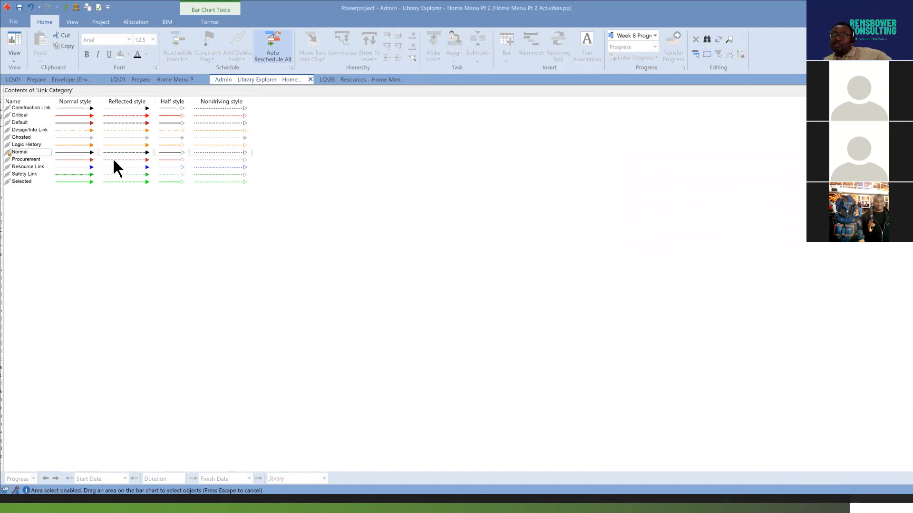
left_click(181, 78)
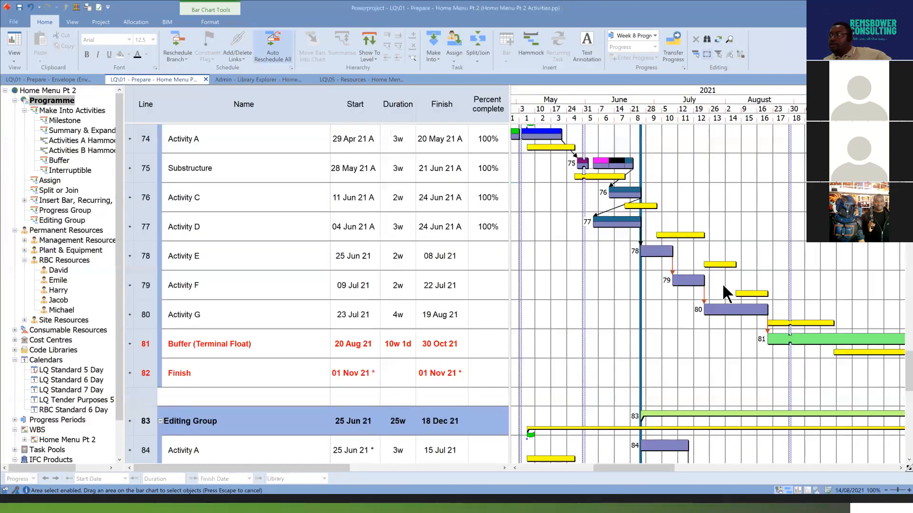
left_click(703, 299)
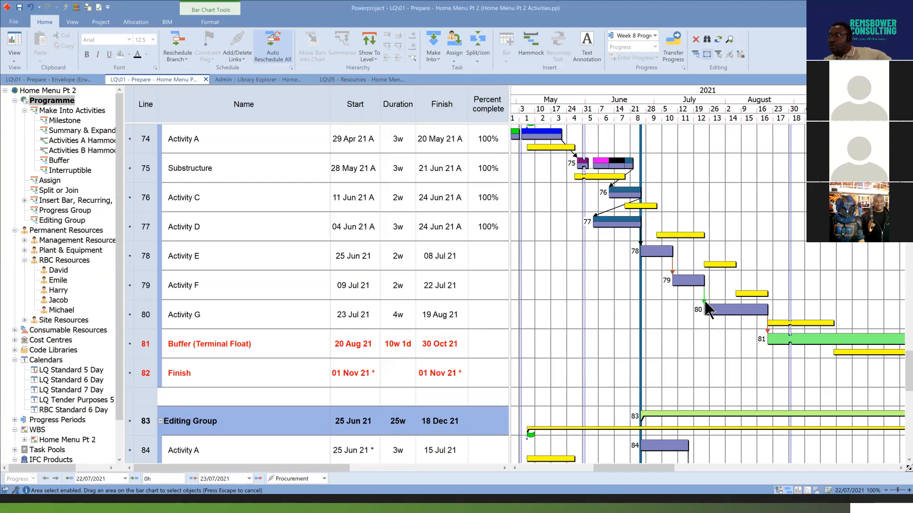
left_click(768, 333)
left_click_drag(659, 467, 677, 475)
left_click(707, 300)
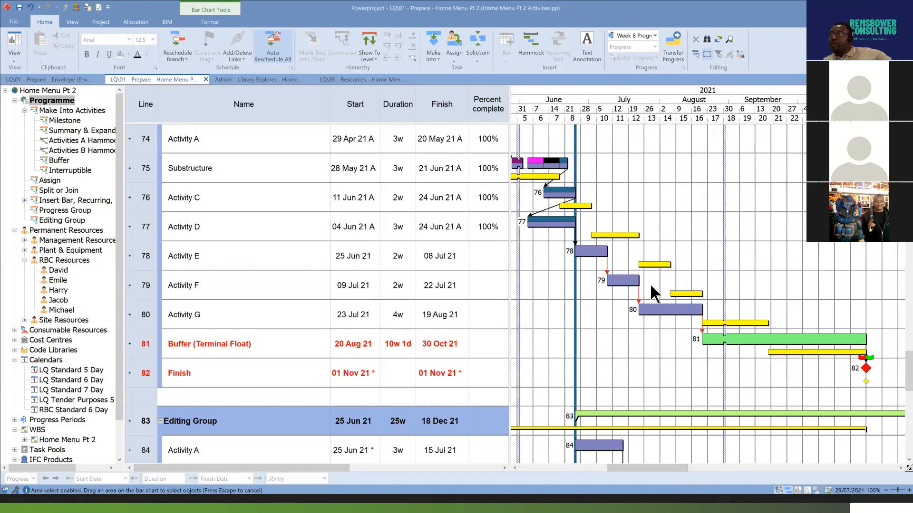
Use Select Links to select all links with the Procurement category, keeping critical and loop status at Select all.
left_click(729, 53)
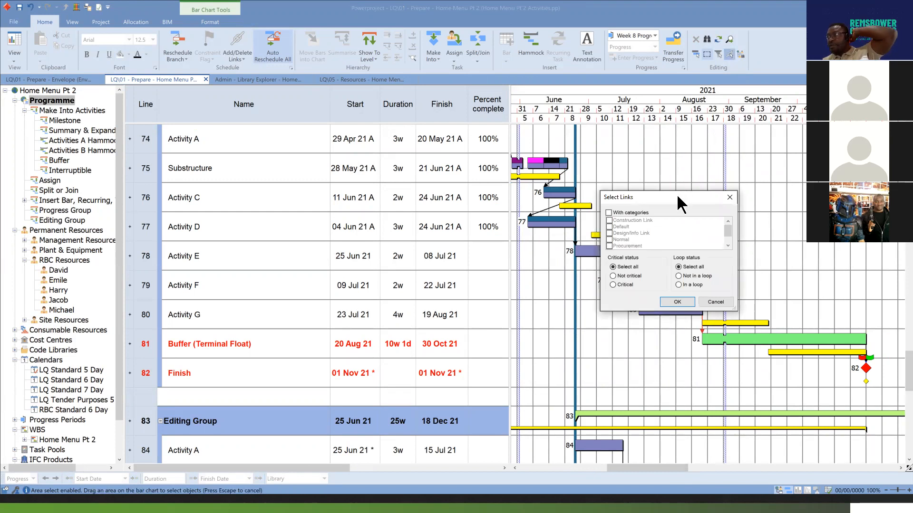
left_click(609, 213)
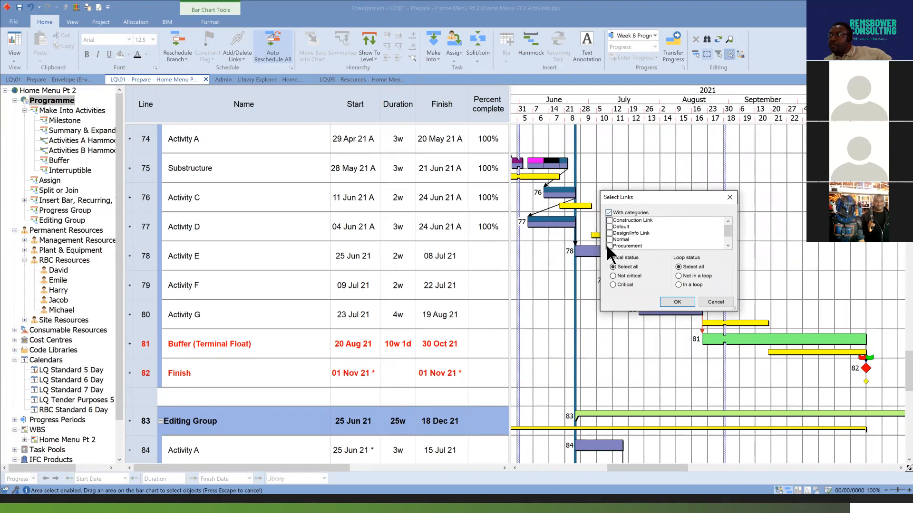
left_click(609, 245)
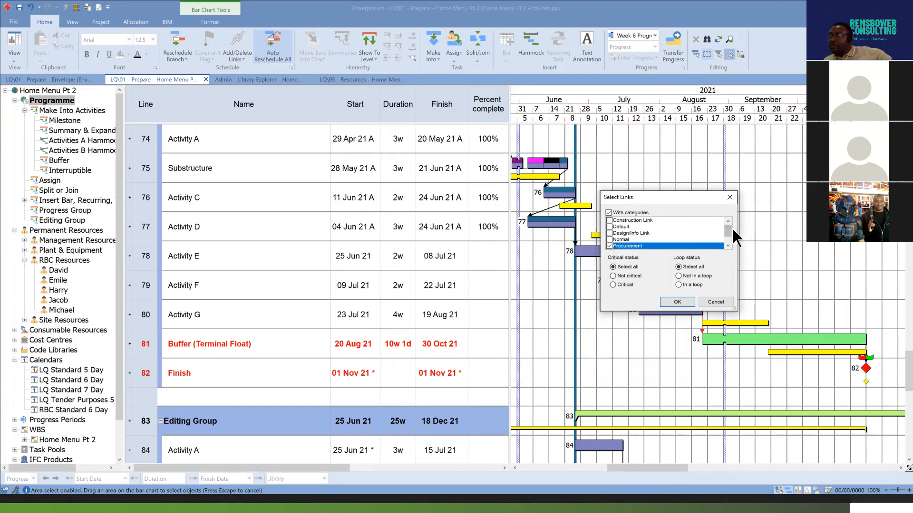
scroll(728, 230, "down", 1)
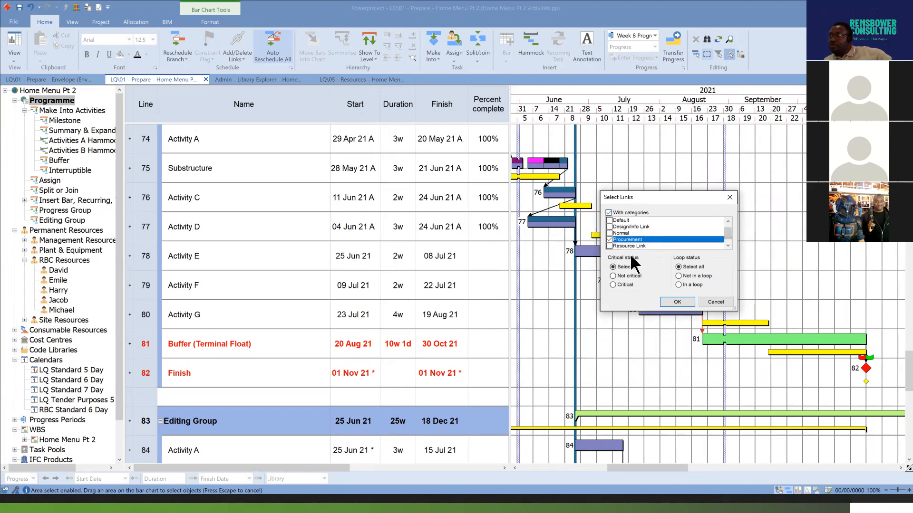
left_click(682, 302)
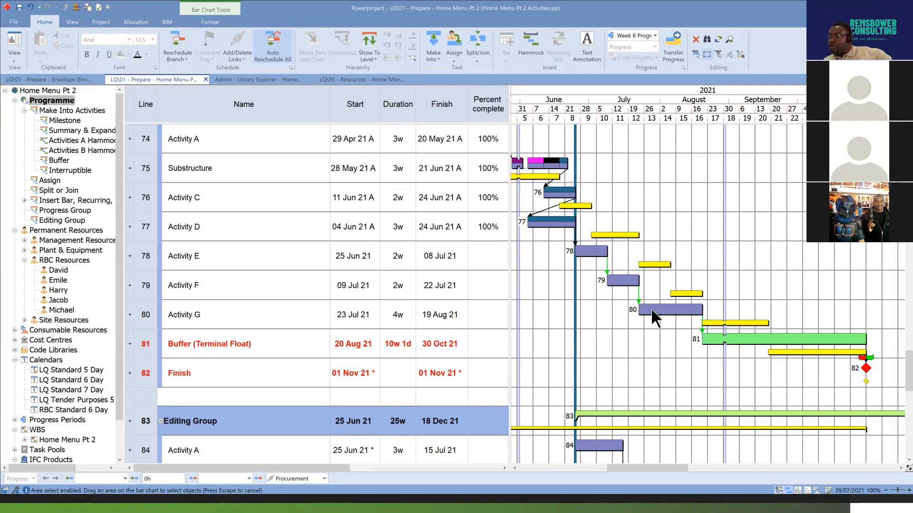
Use Select Links to select all links with the Normal category instead, keeping critical and loop status at Select all.
left_click(729, 52)
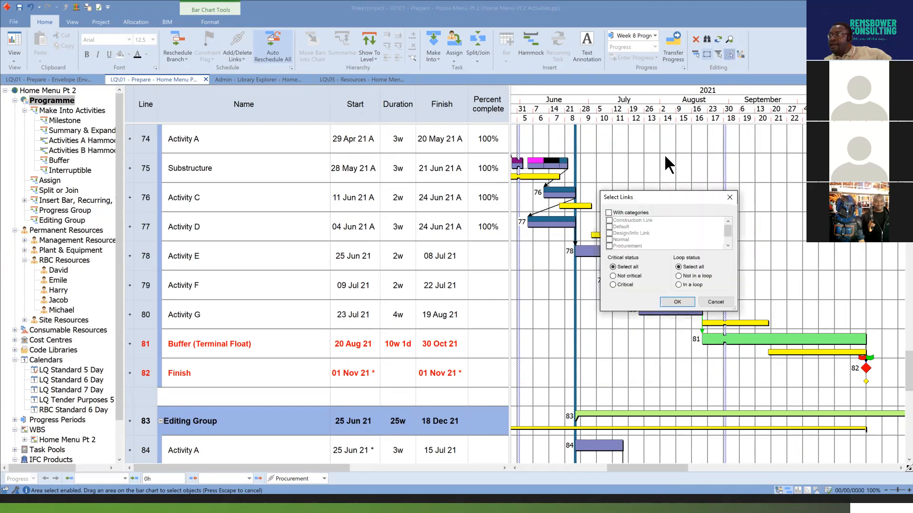
left_click(609, 213)
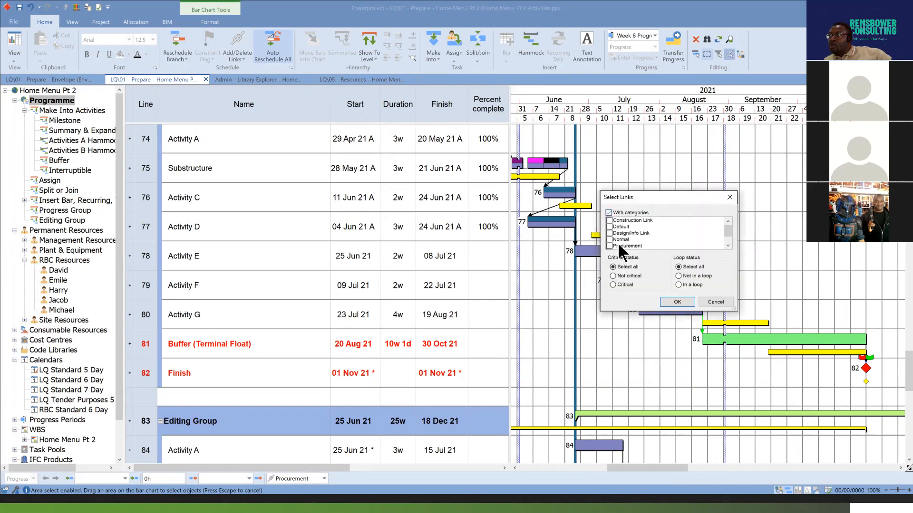
left_click(610, 241)
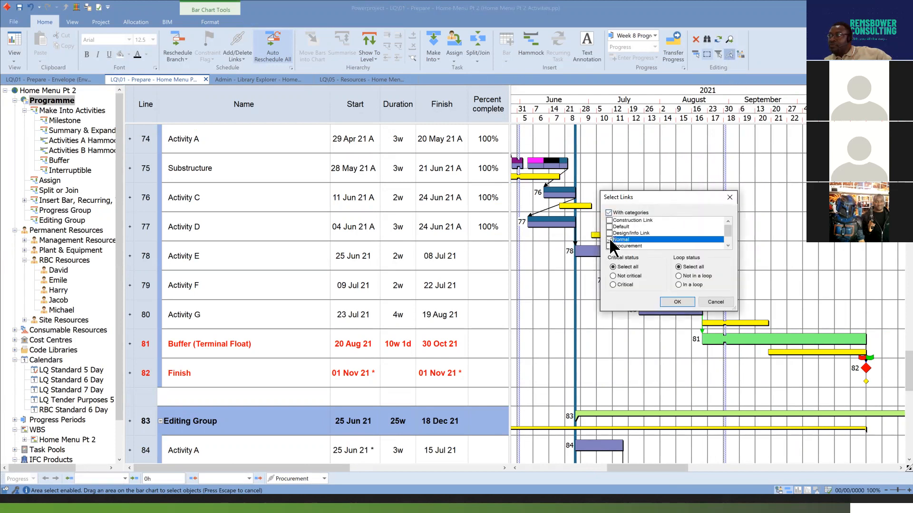
left_click(686, 310)
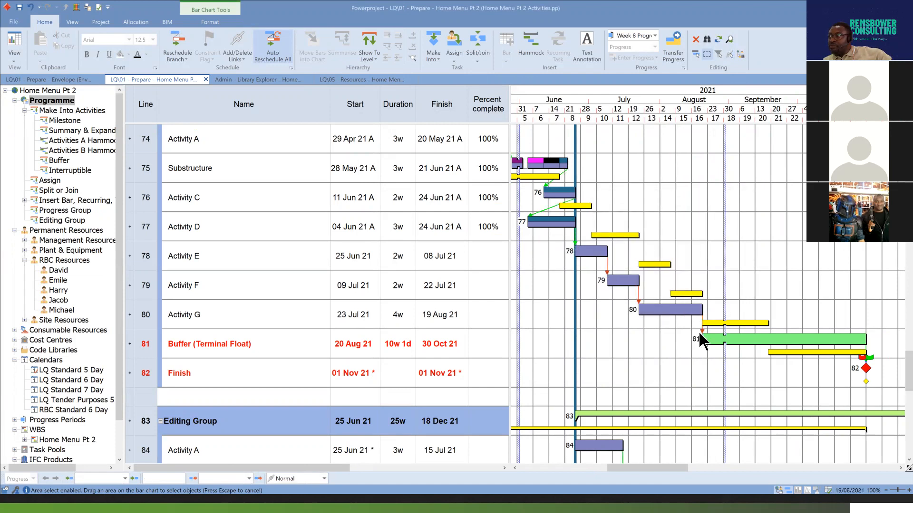
Examine the selected Normal links across the Split or Join, Insert Bar, Recurring, Text Annotation, Progress and Editing groups.
scroll(563, 217, "up", 1)
scroll(786, 235, "up", 4)
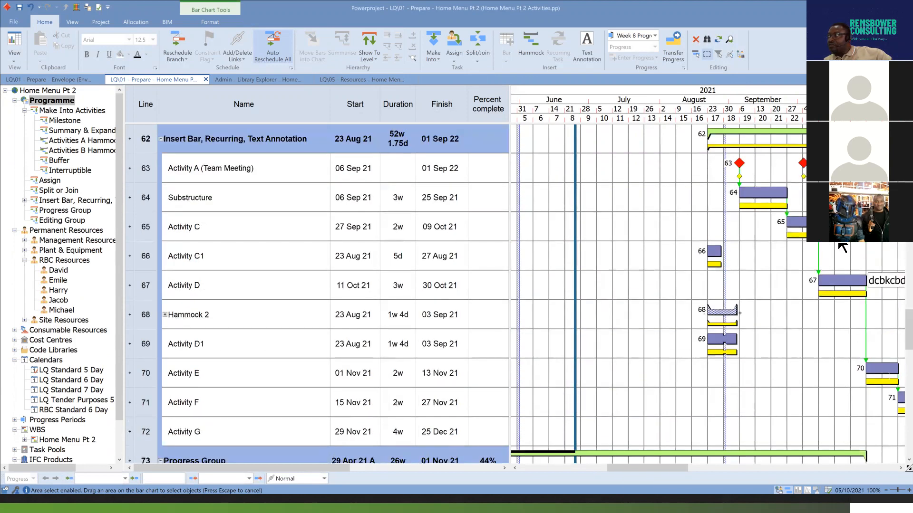
scroll(754, 204, "up", 3)
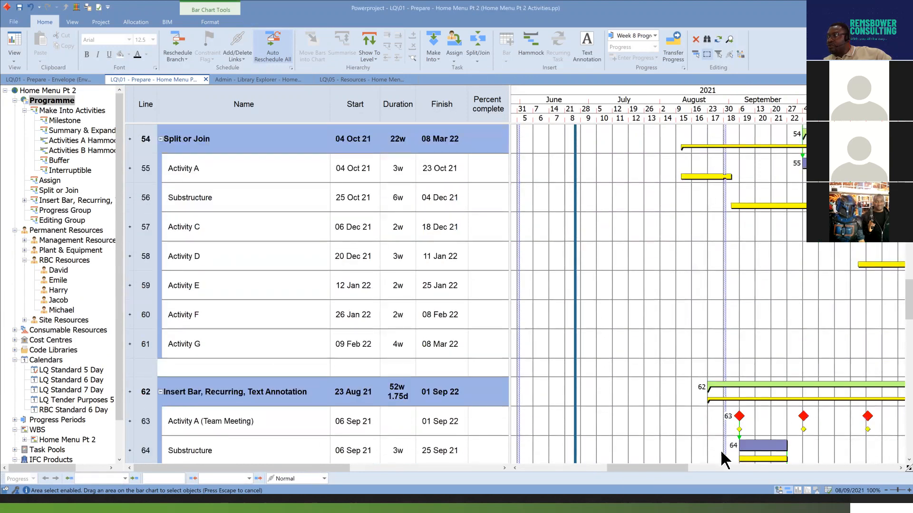
left_click_drag(684, 465, 737, 466)
scroll(613, 174, "up", 1)
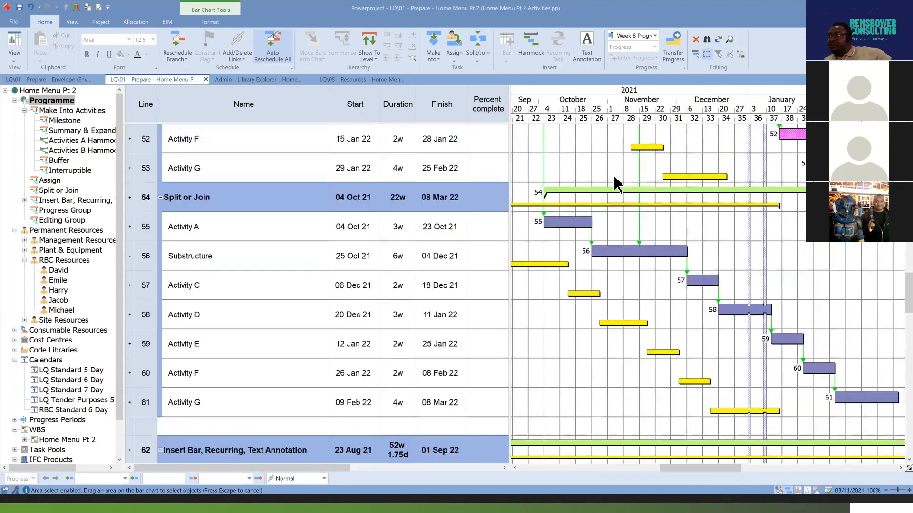
scroll(618, 177, "up", 2)
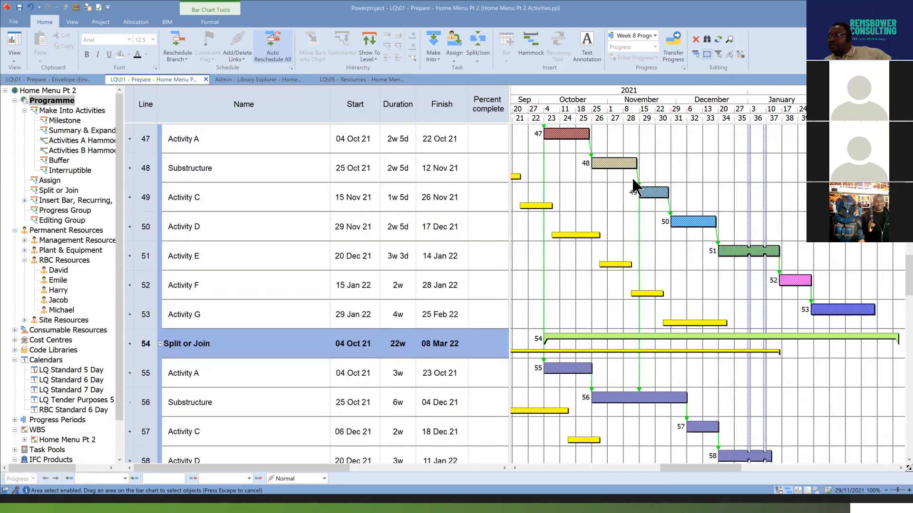
scroll(675, 296, "down", 8)
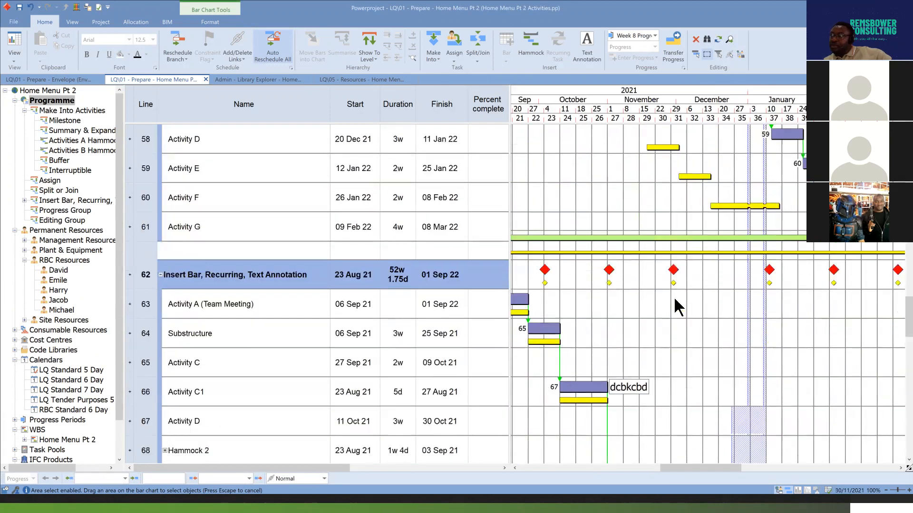
scroll(674, 297, "down", 5)
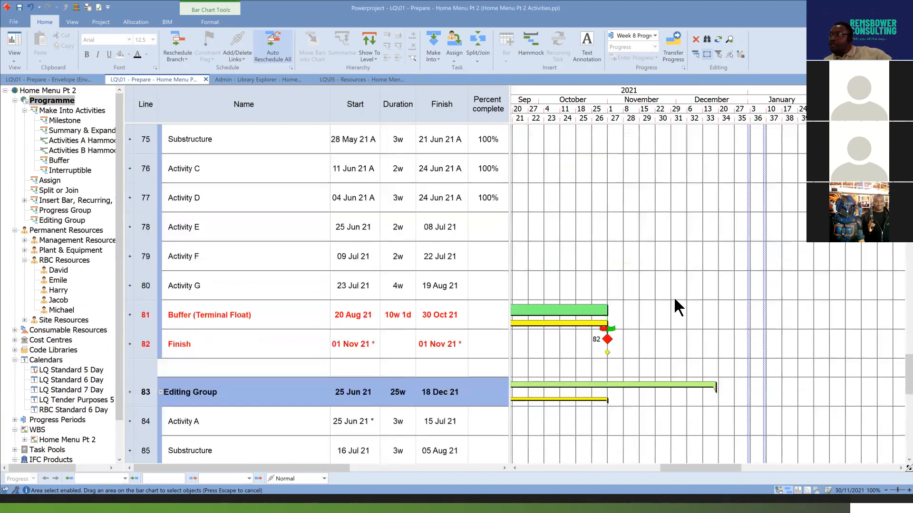
left_click_drag(713, 468, 667, 466)
scroll(709, 338, "down", 3)
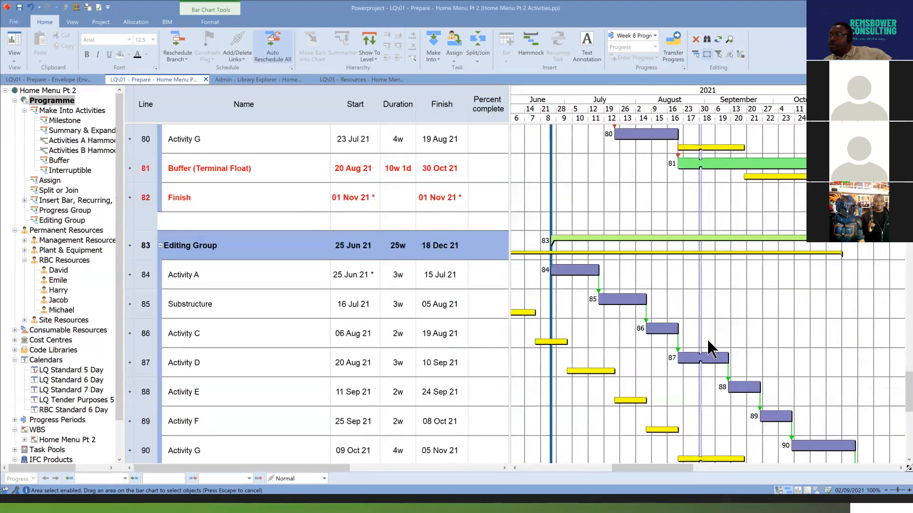
scroll(707, 341, "up", 7)
scroll(706, 337, "up", 2)
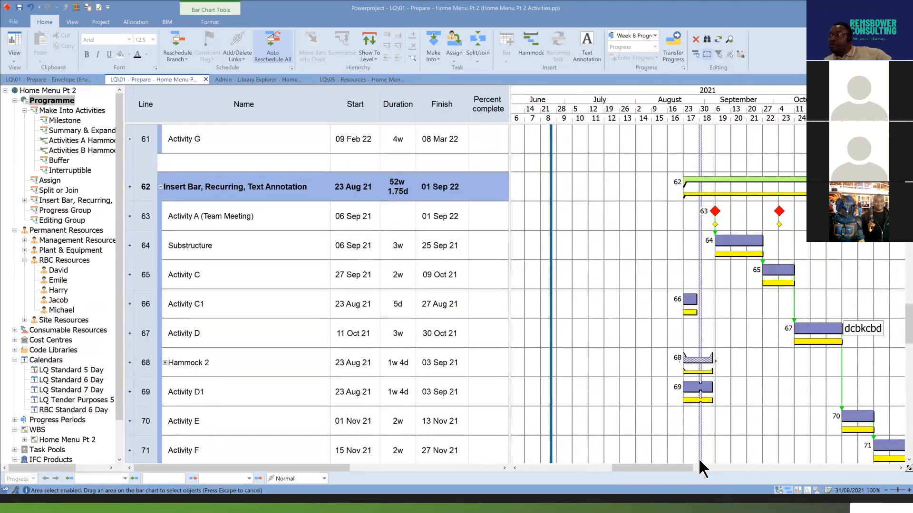
left_click_drag(680, 465, 714, 476)
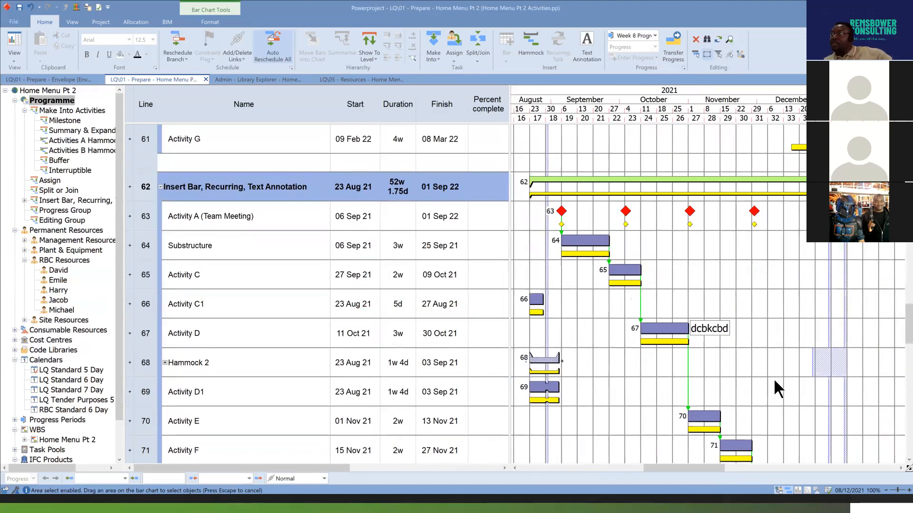
Delete all the selected Normal links from the programme and check the bars around the Insert Bar, Recurring, Text Annotation group.
left_click(694, 41)
scroll(786, 310, "down", 3)
scroll(785, 309, "up", 5)
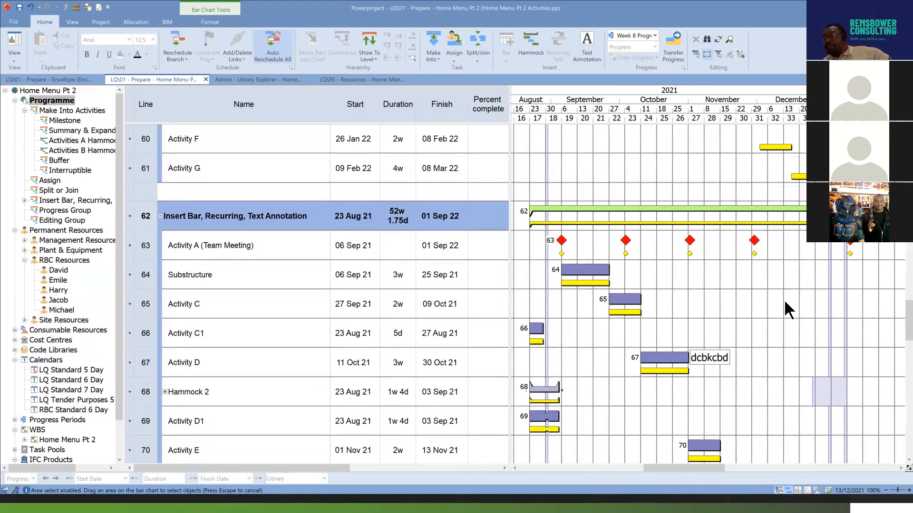
Undo the deletion of the Normal links and check the links in the Milestone group.
key("Escape")
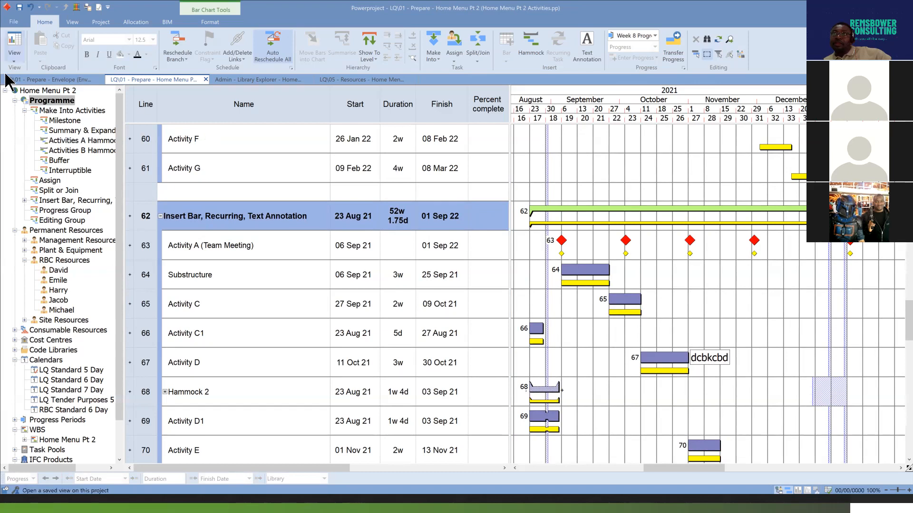
left_click(30, 8)
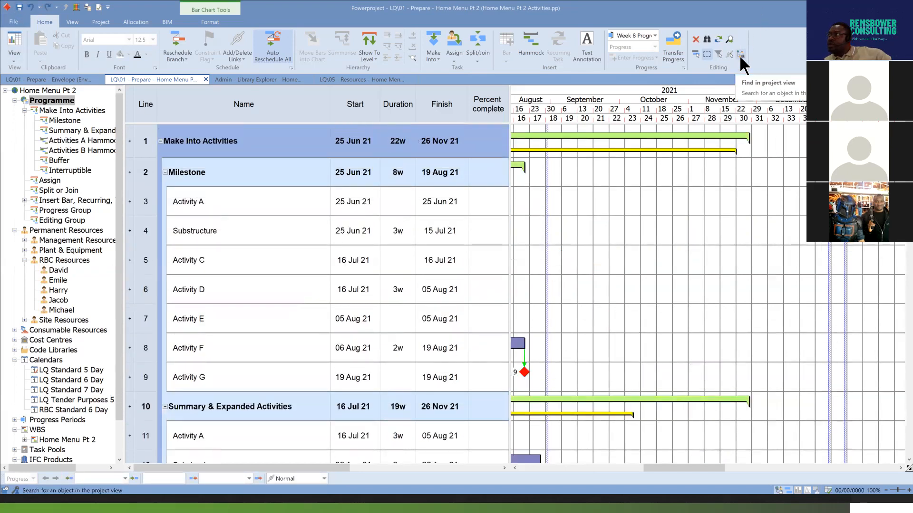
left_click_drag(717, 459, 680, 460)
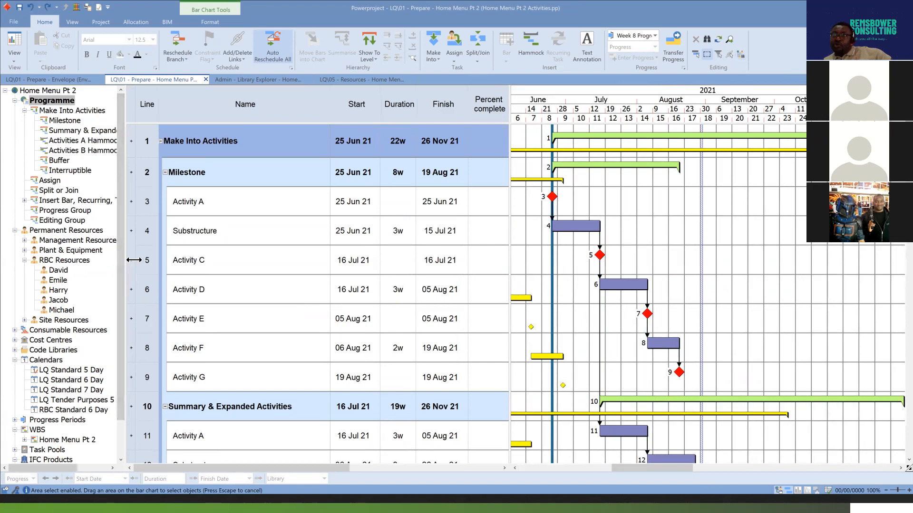
Widen the project tree to show full names and collapse its Permanent Resources, Calendars, IFC Products and WBS branches.
left_click_drag(125, 259, 226, 260)
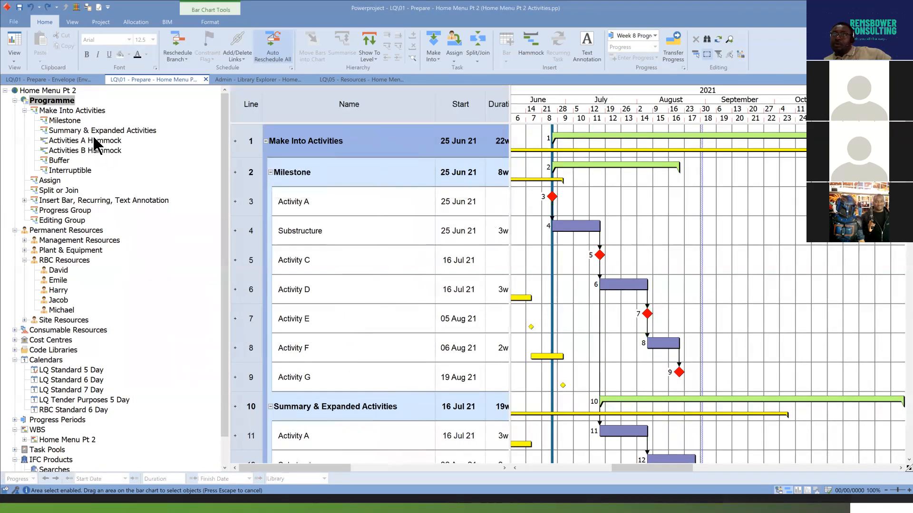
left_click(15, 230)
left_click(15, 270)
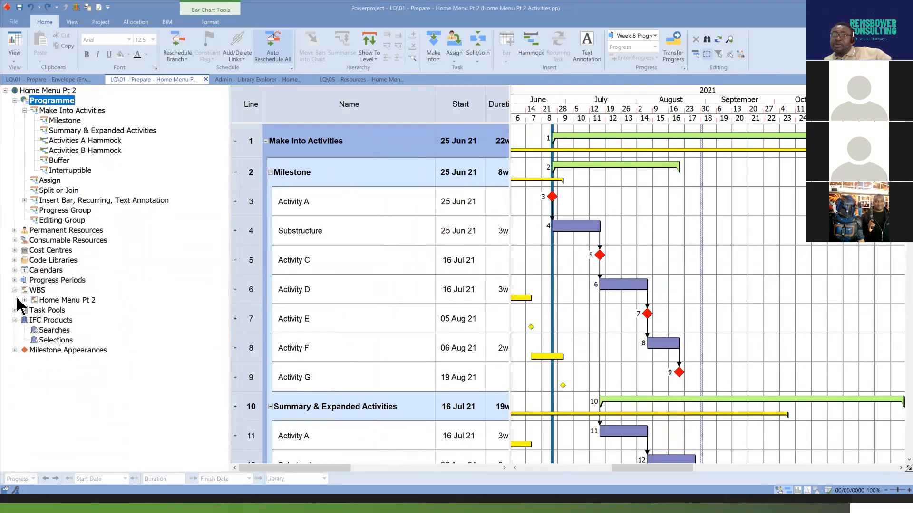
left_click(16, 320)
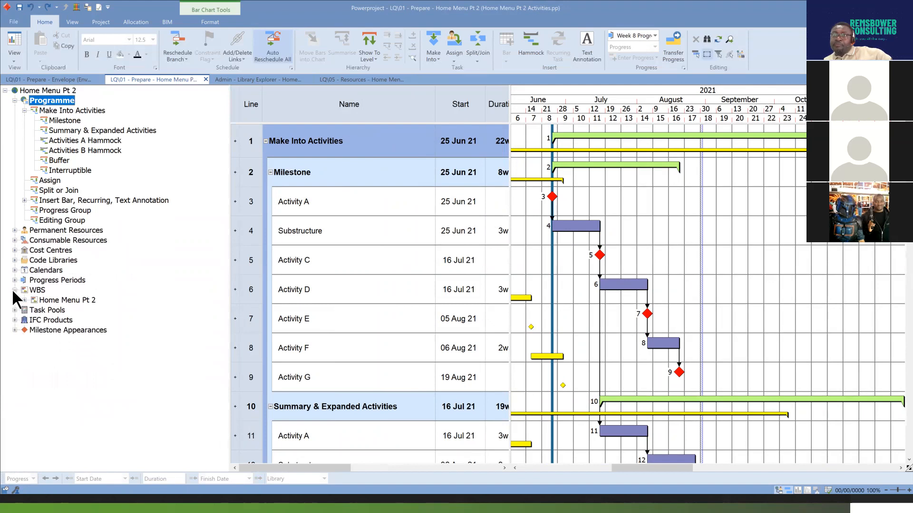
left_click(15, 290)
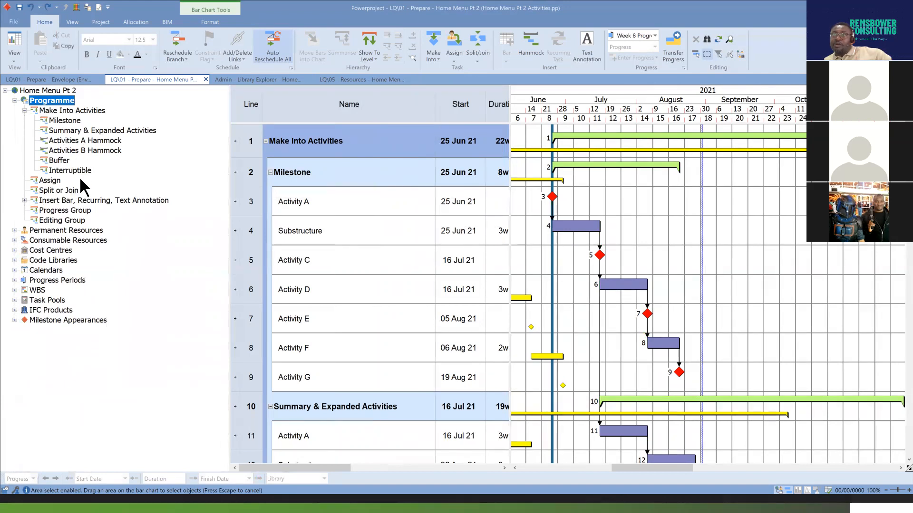
Select the Buffer summary bar on line 27 and use Find to search the Chart Hierarchy for "Buffer".
scroll(766, 320, "down", 6)
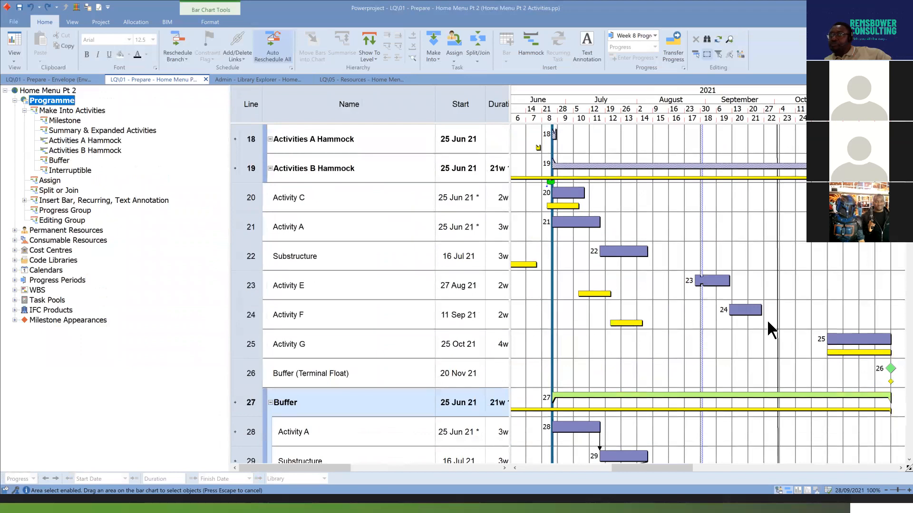
scroll(766, 320, "down", 2)
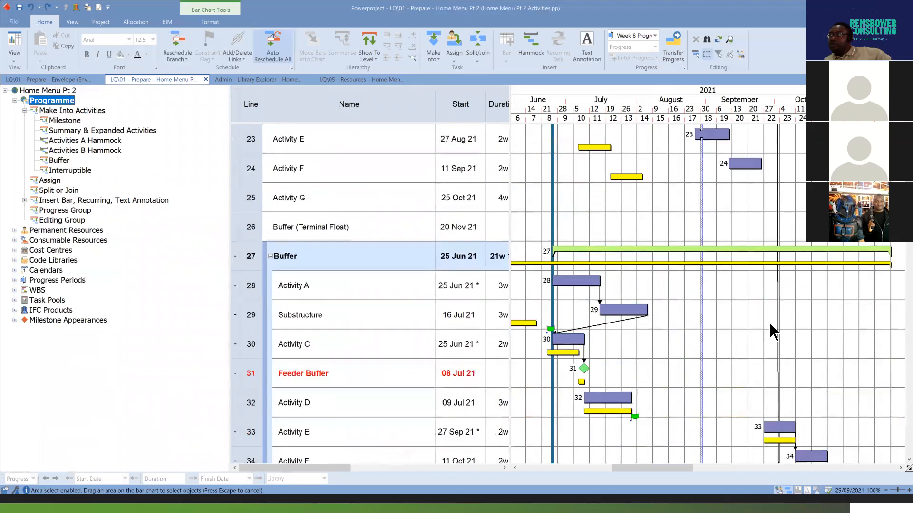
left_click(753, 251)
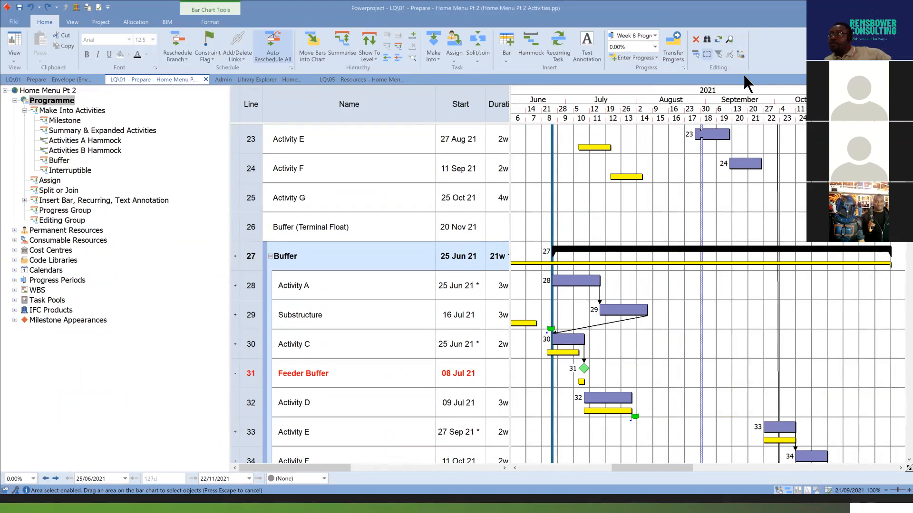
left_click(740, 53)
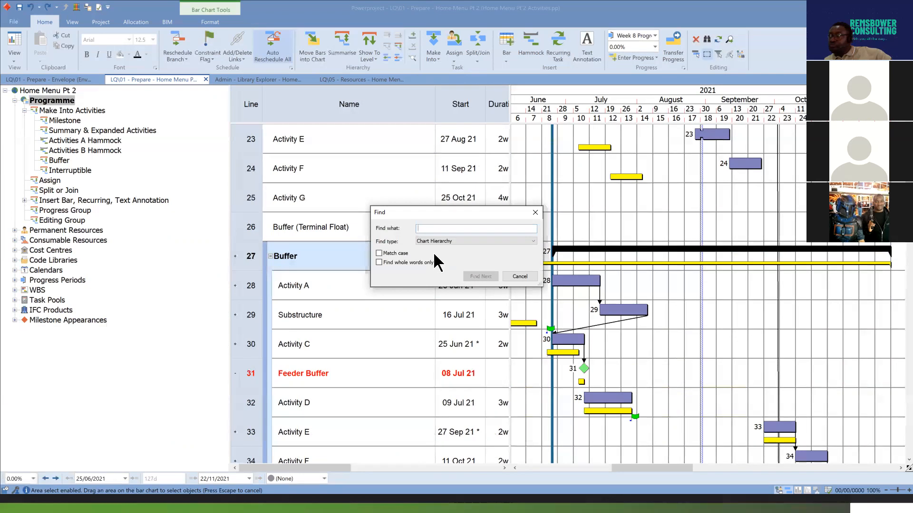
type("Buffer")
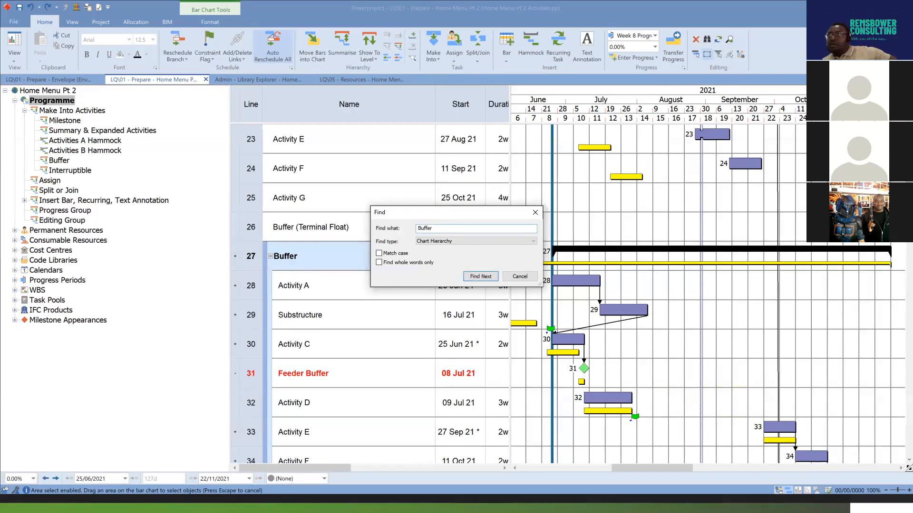
left_click(533, 241)
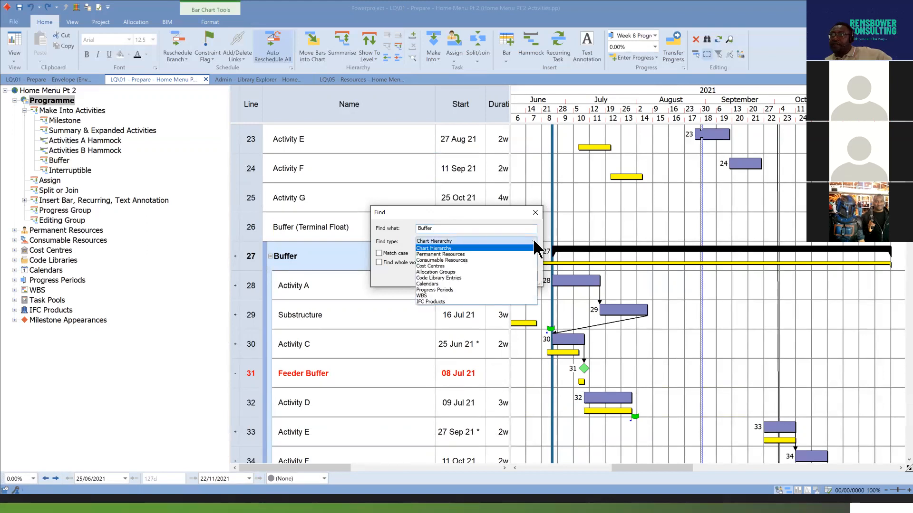
left_click(533, 241)
left_click(481, 276)
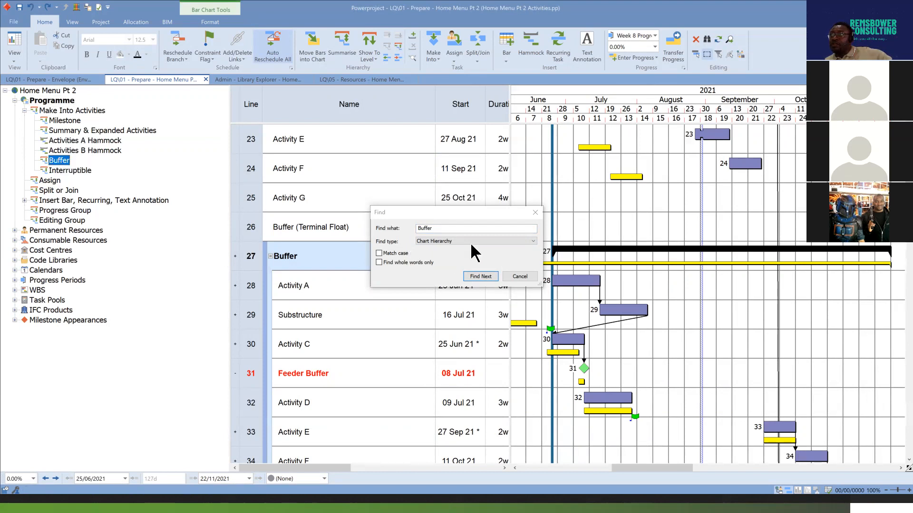
Search the Chart Hierarchy for "Milestone" with Find and close the search.
left_click(390, 230)
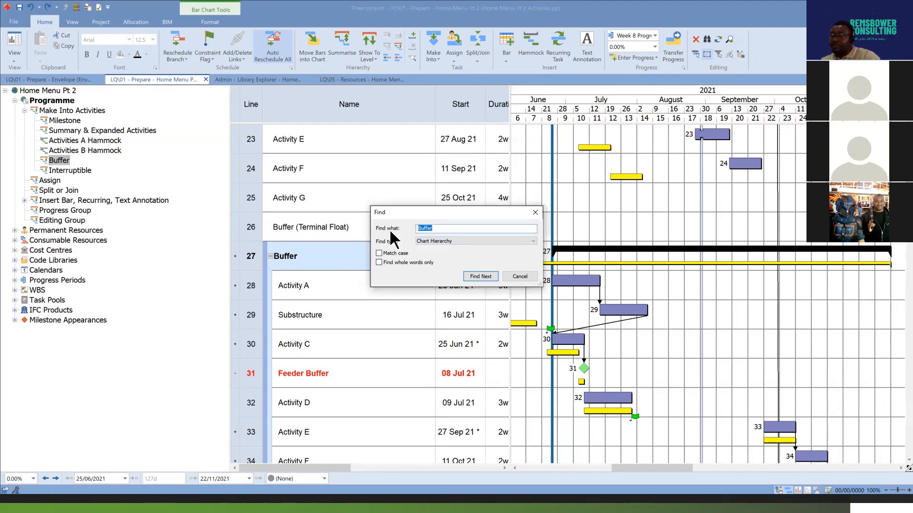
type("Milestone")
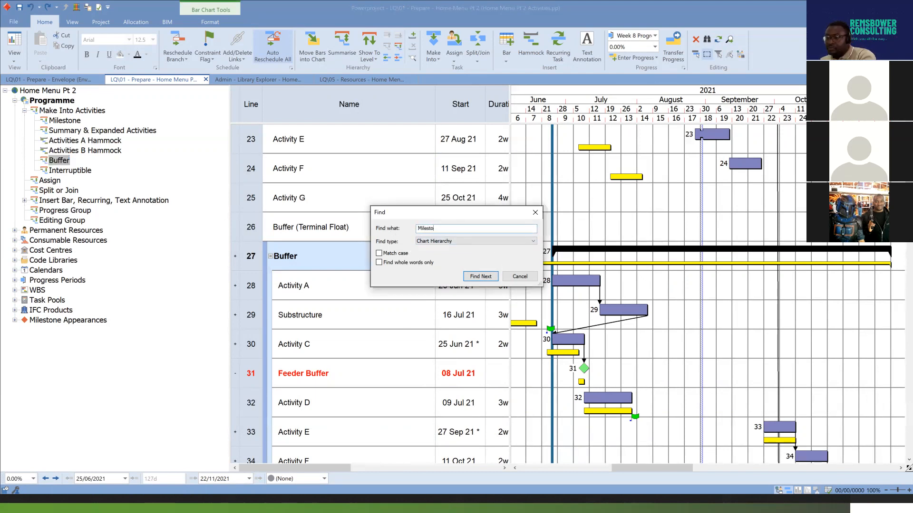
left_click(483, 276)
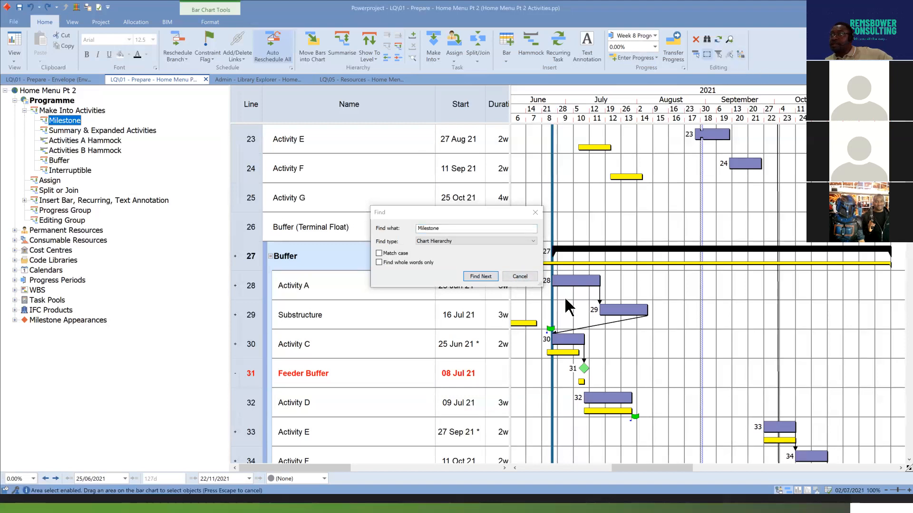
left_click(529, 279)
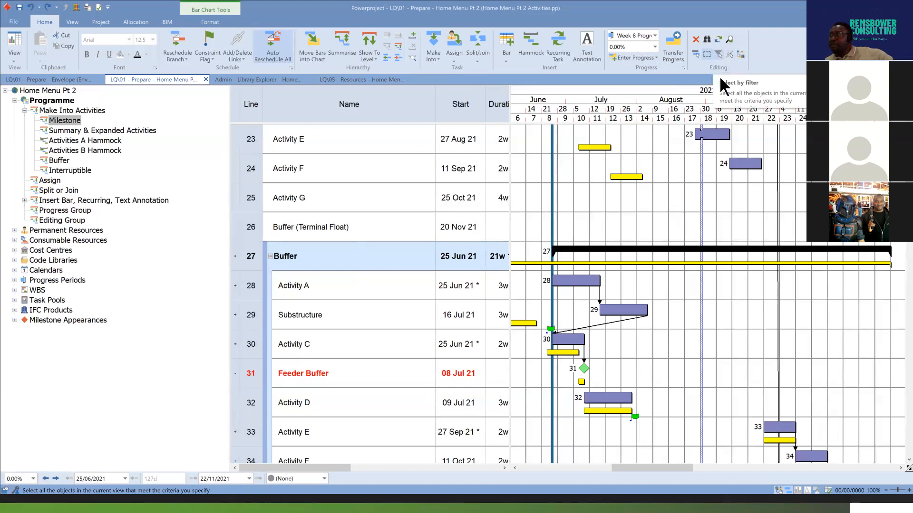
Narrow the project tree so the bar table shows its columns through Percent complete again.
left_click(707, 55)
left_click_drag(680, 468, 684, 468)
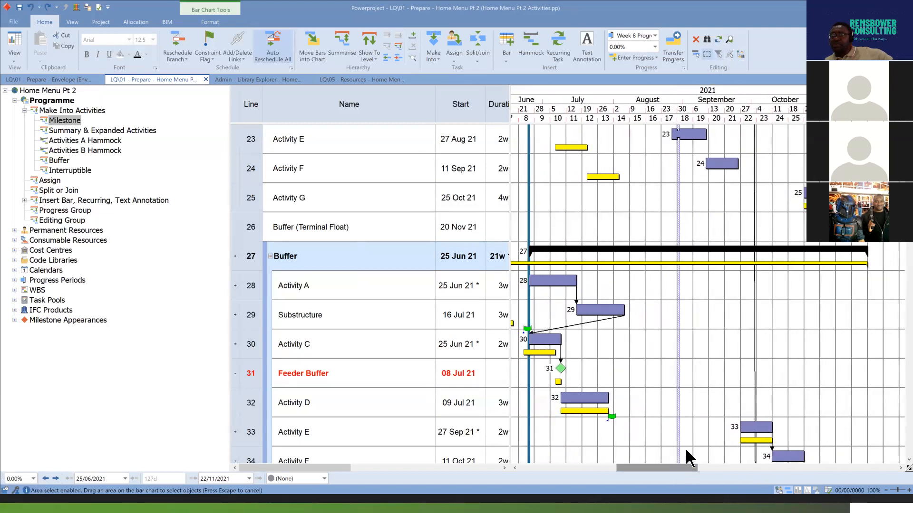
left_click_drag(231, 231, 129, 233)
mouse_move(660, 465)
left_mouse_down()
mouse_move(649, 468)
mouse_move(656, 473)
left_mouse_up()
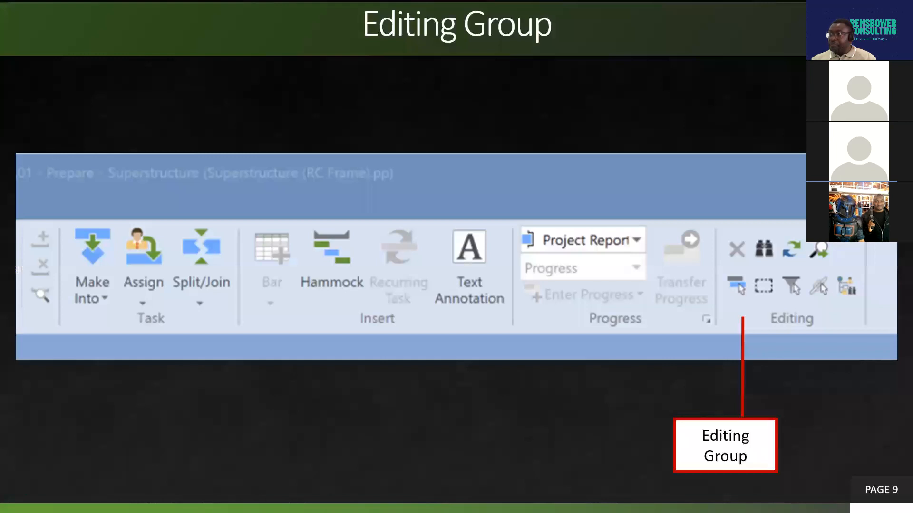
key("Right")
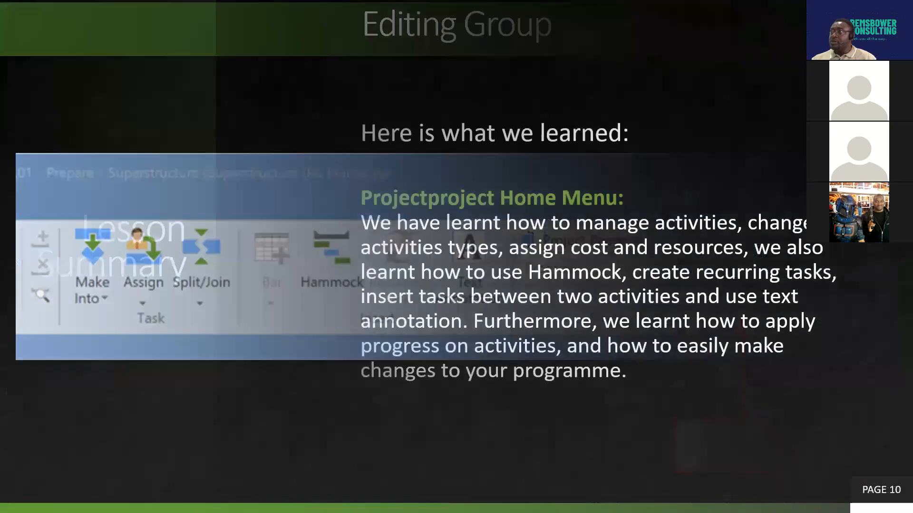